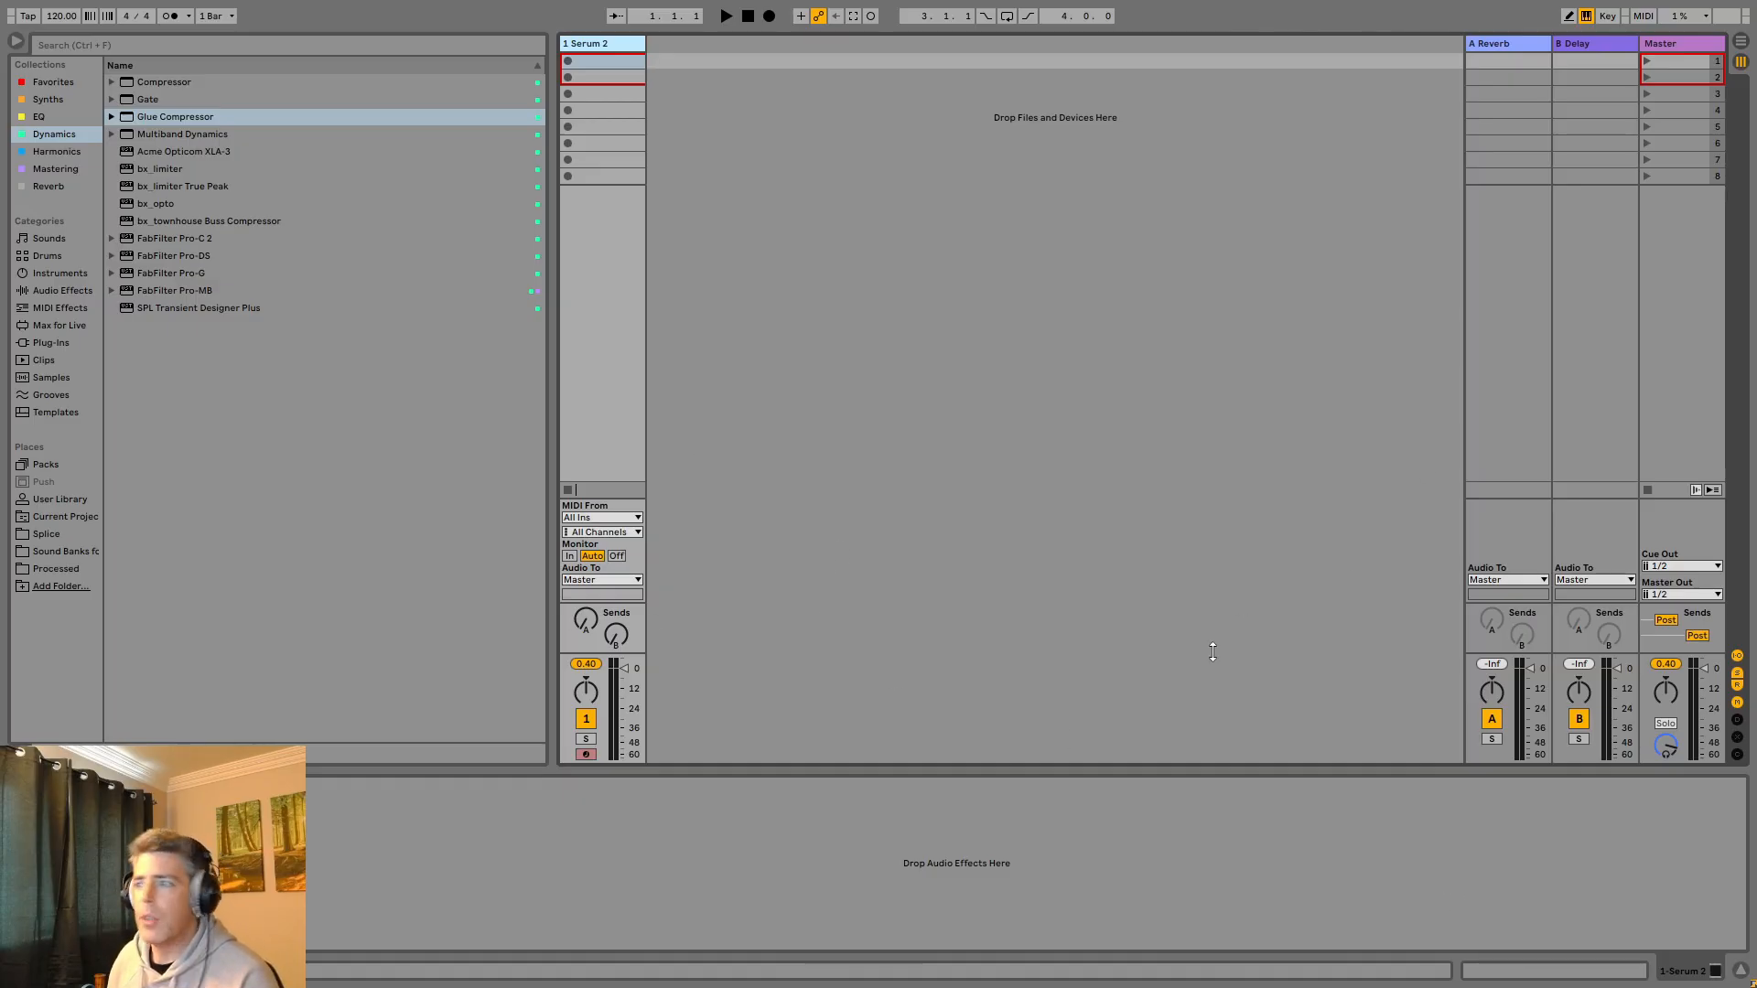
View the yamaha_dx7_angle2.jpg photo in the image viewer, and minimize the viewer to return to Ableton Live.
key("F11")
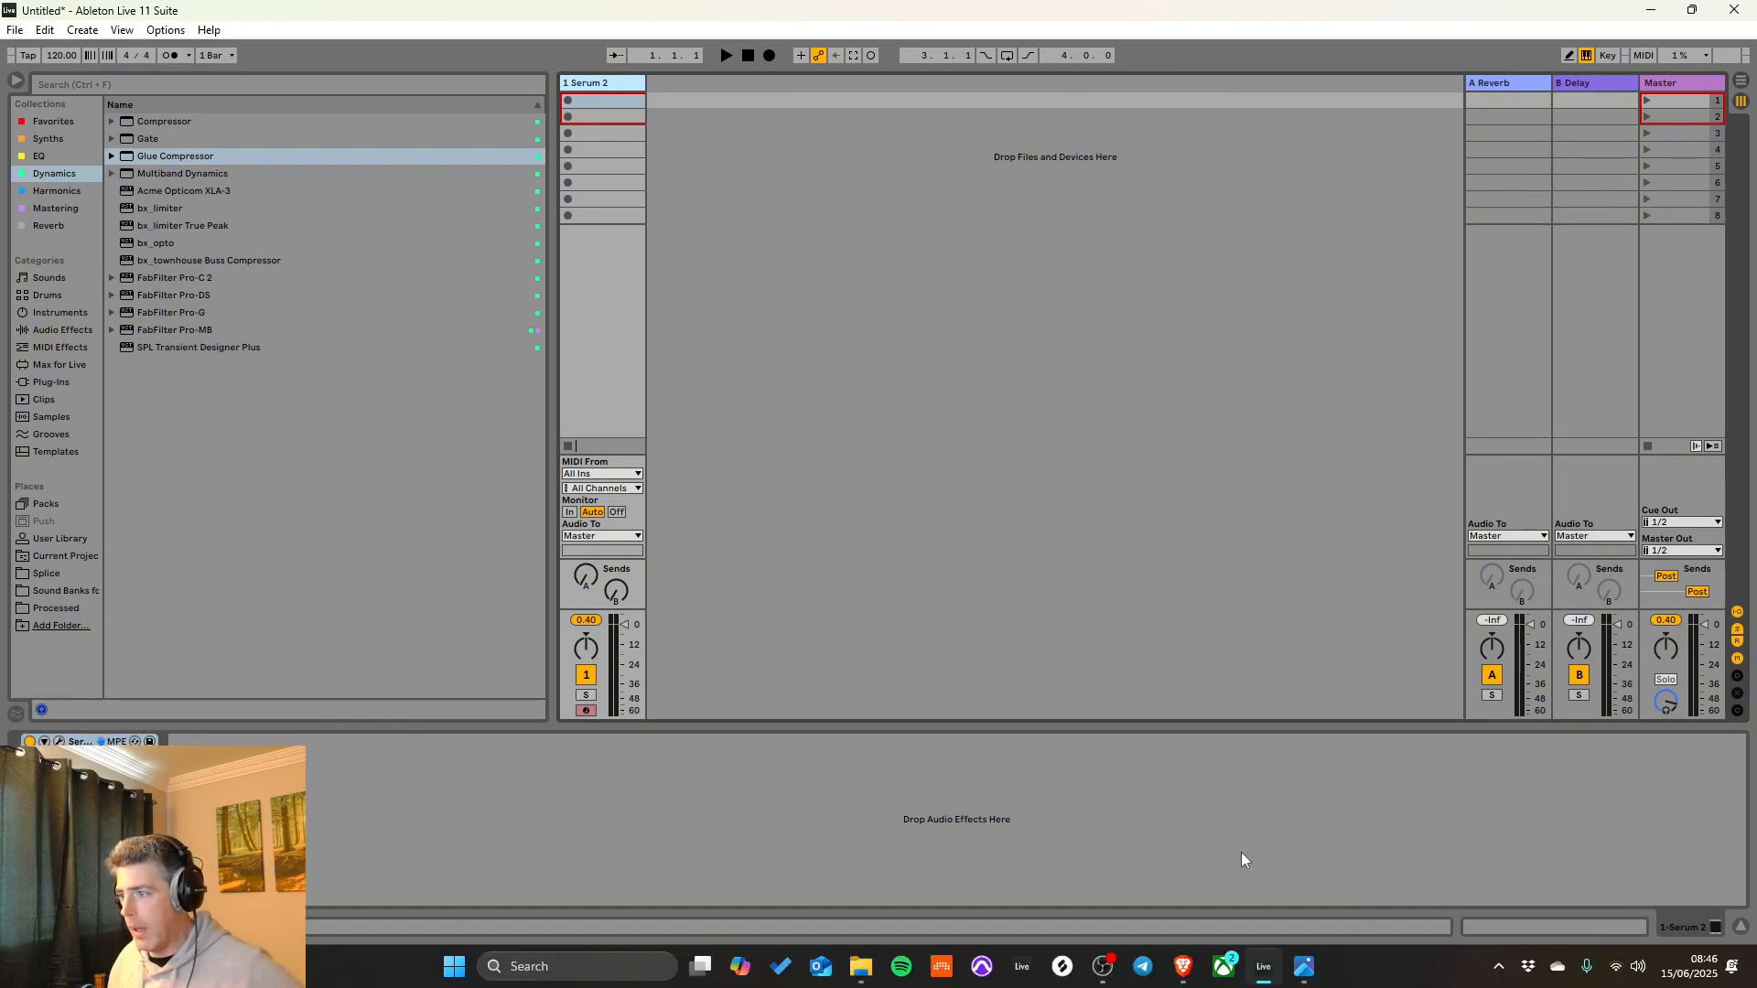
left_click(1304, 966)
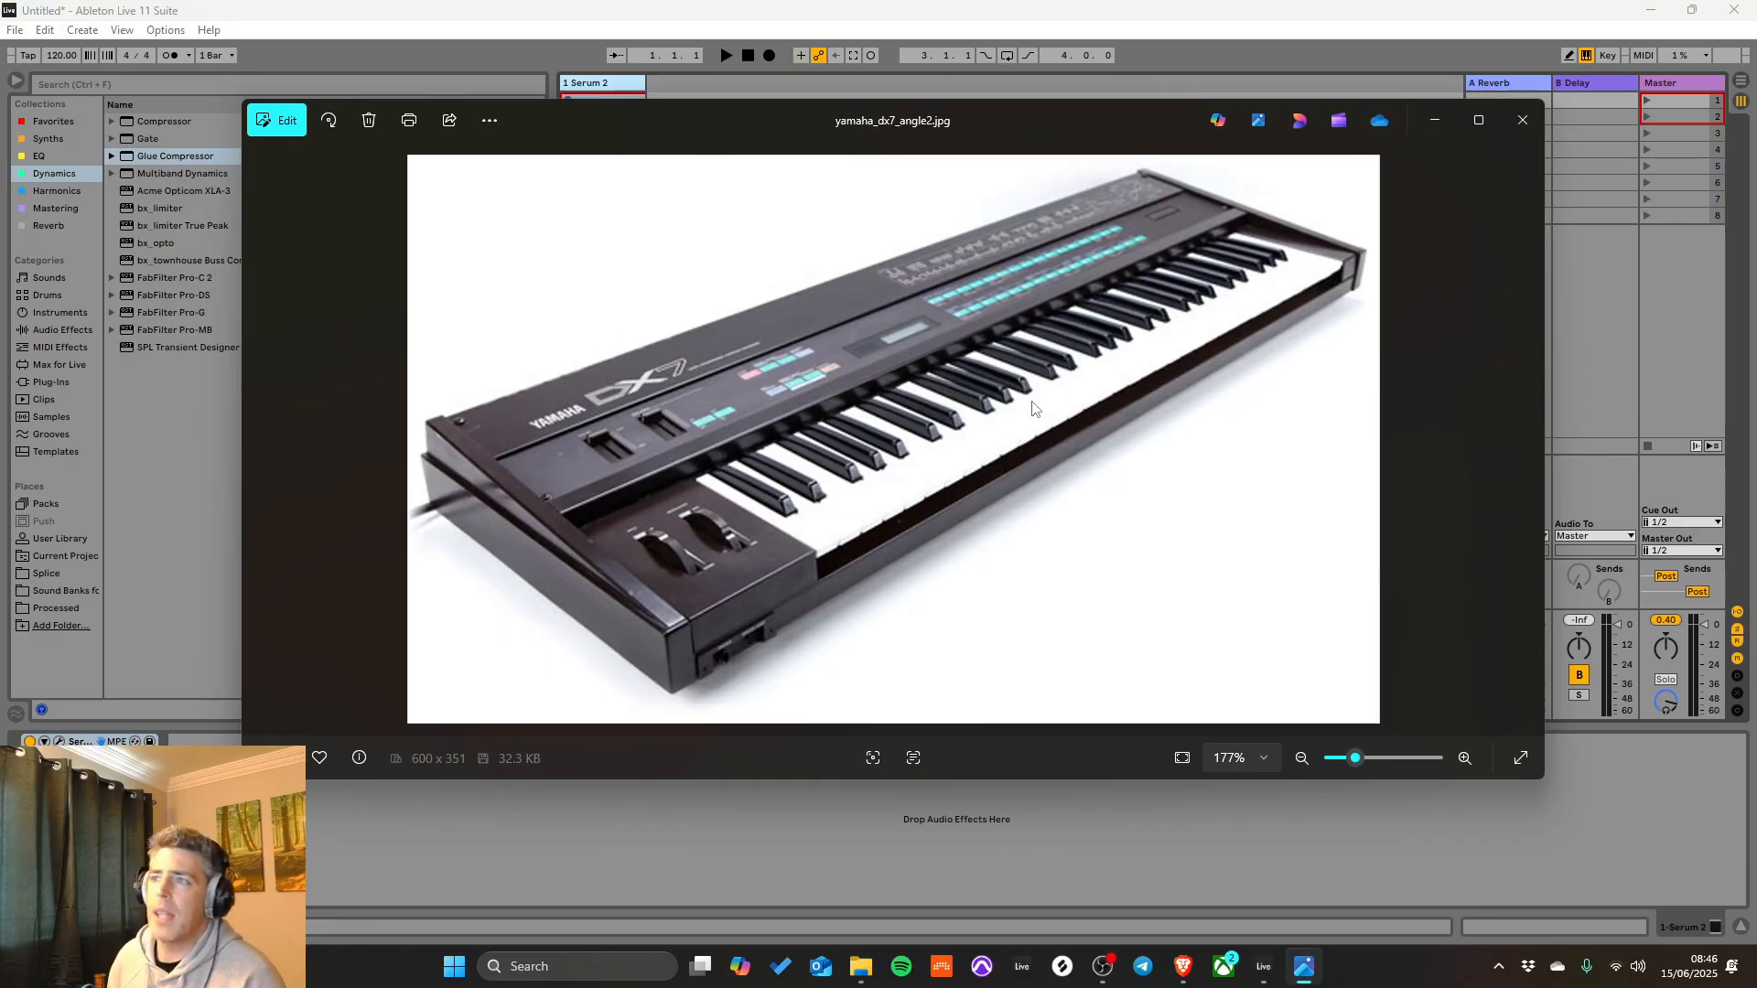
left_click(1435, 125)
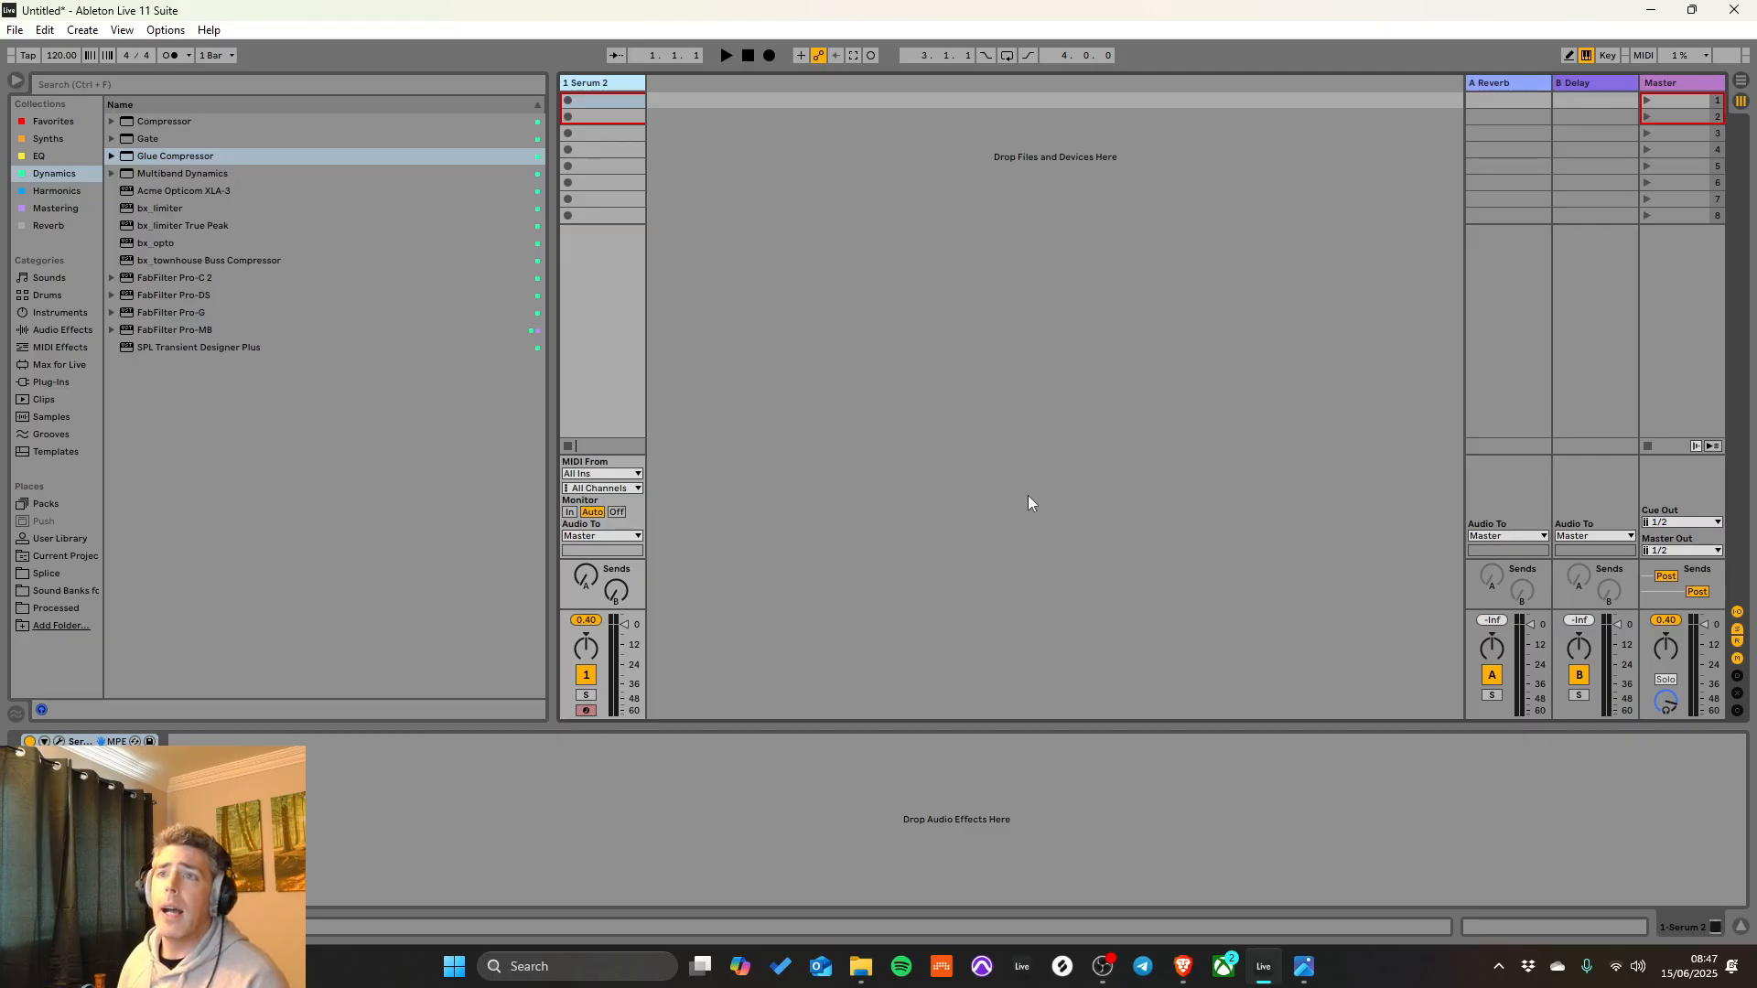
Add the LFO device from the Modulators audio effects after Serum 2 on track 1 and adjust one of its controls.
left_click(63, 194)
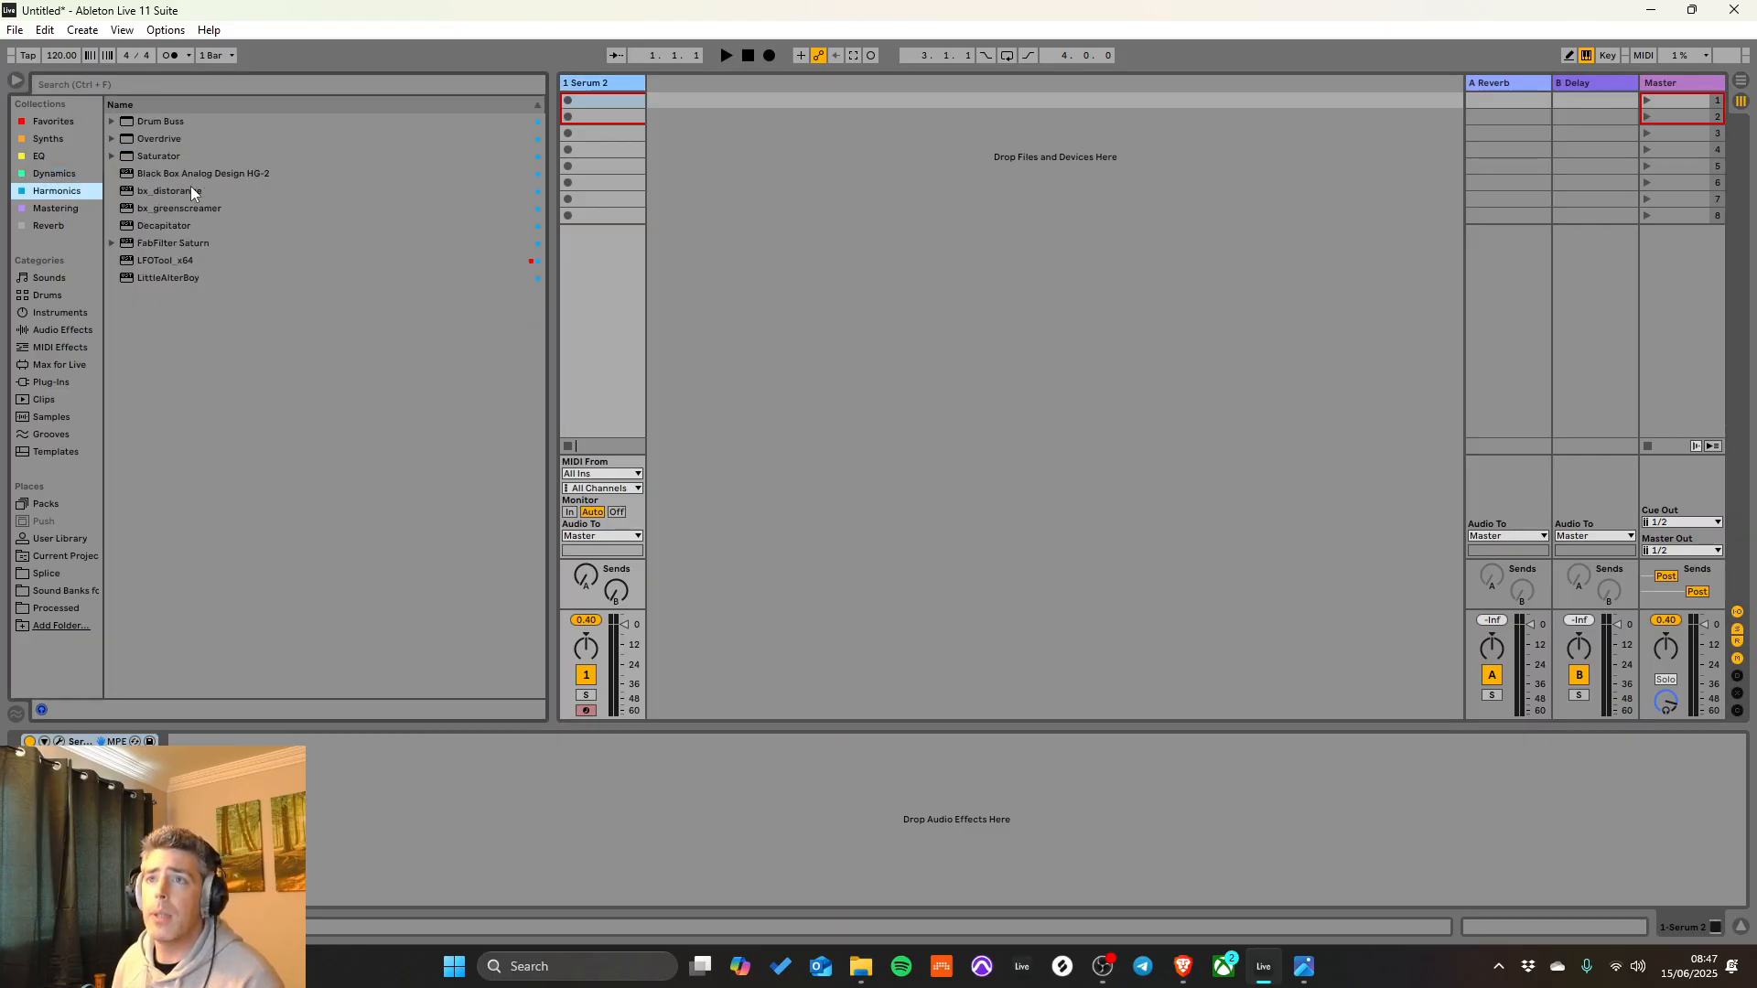
left_click(60, 364)
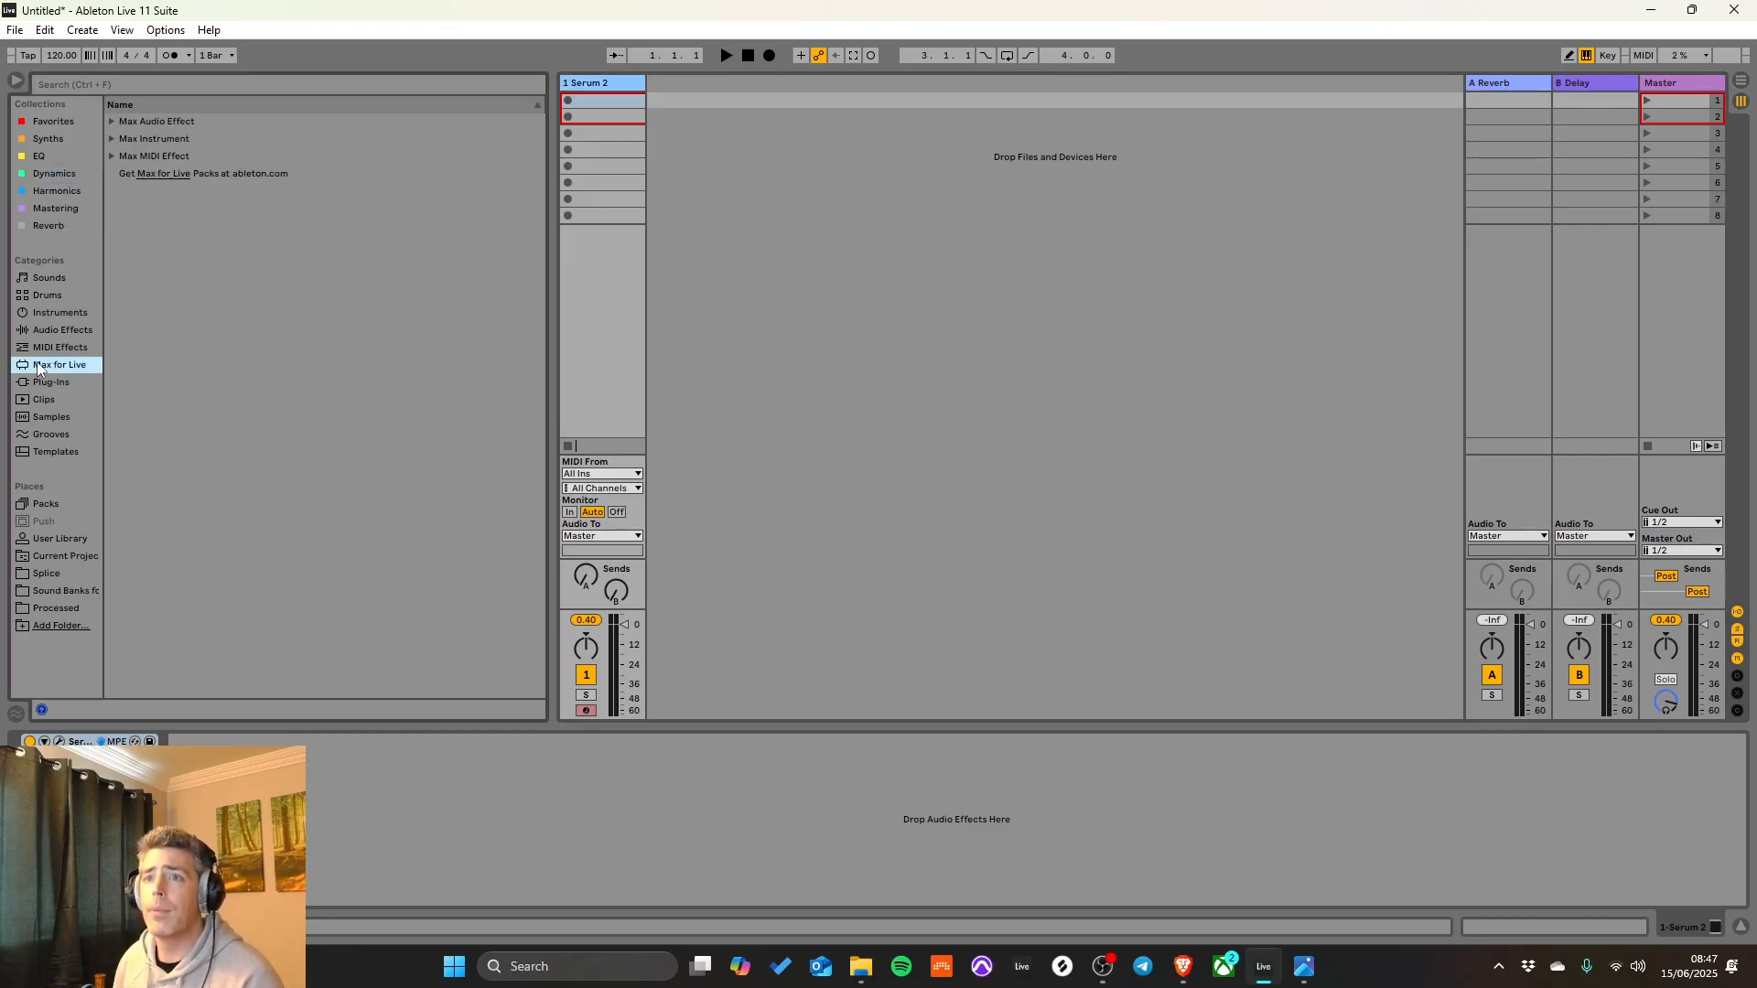
left_click(63, 329)
left_click(120, 174)
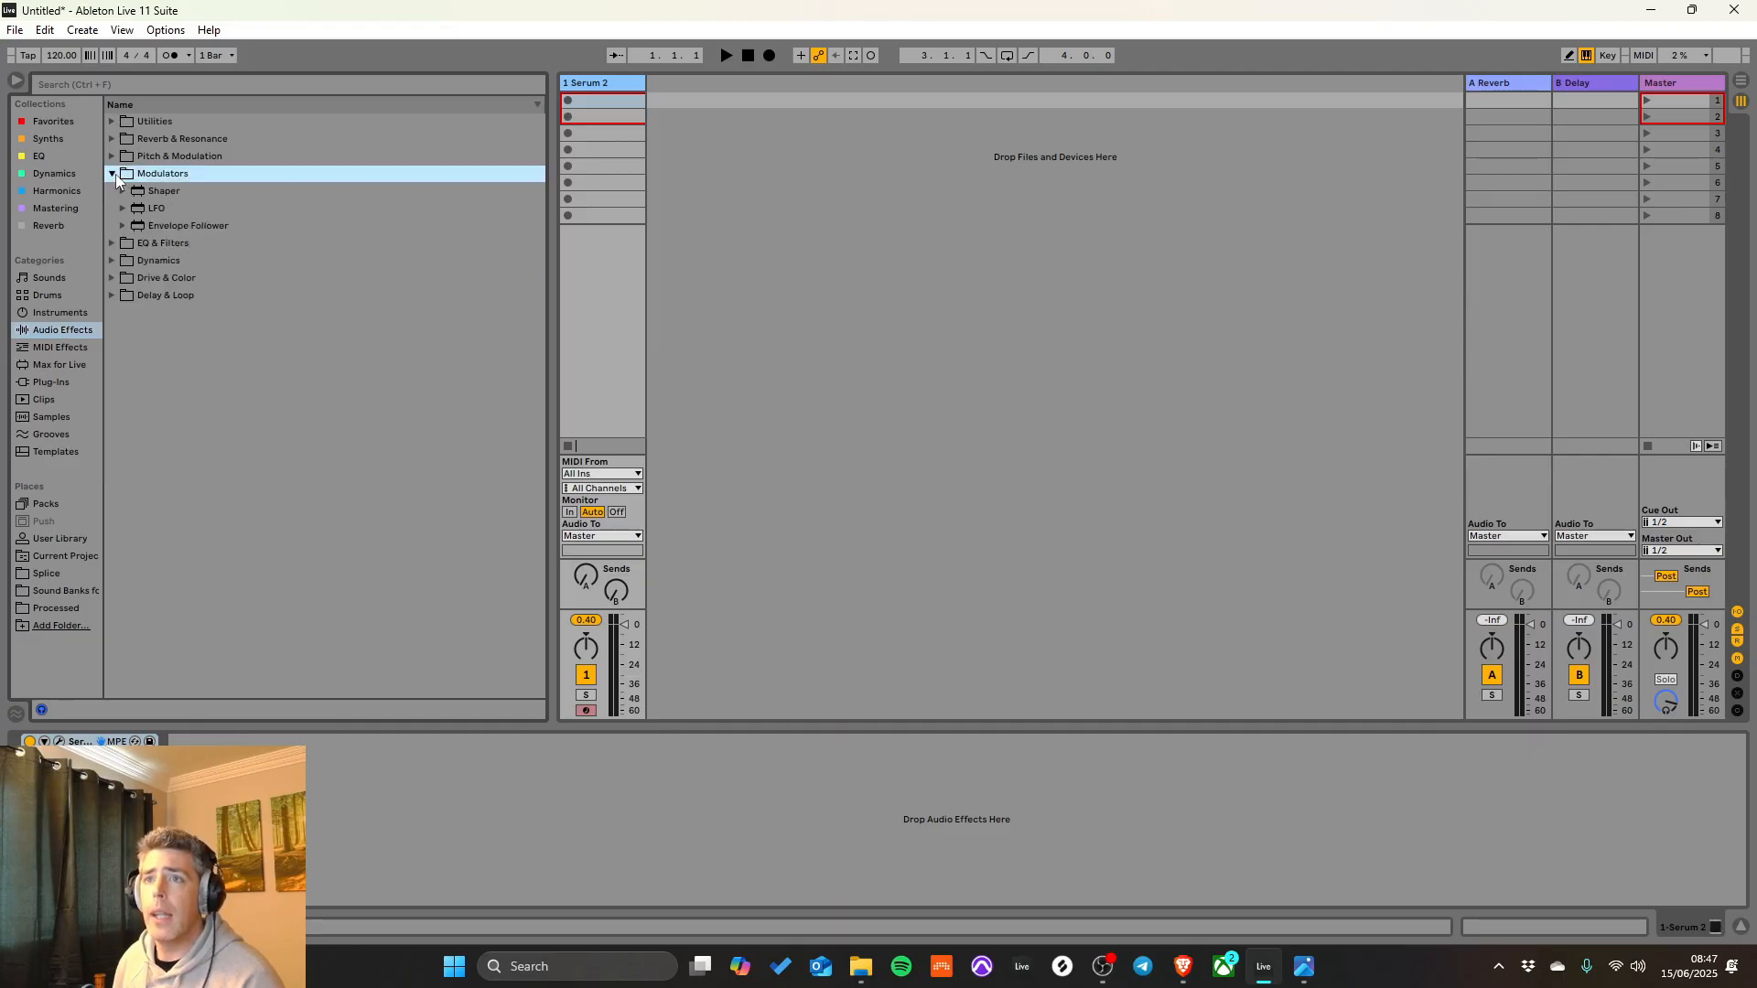
left_click(157, 210)
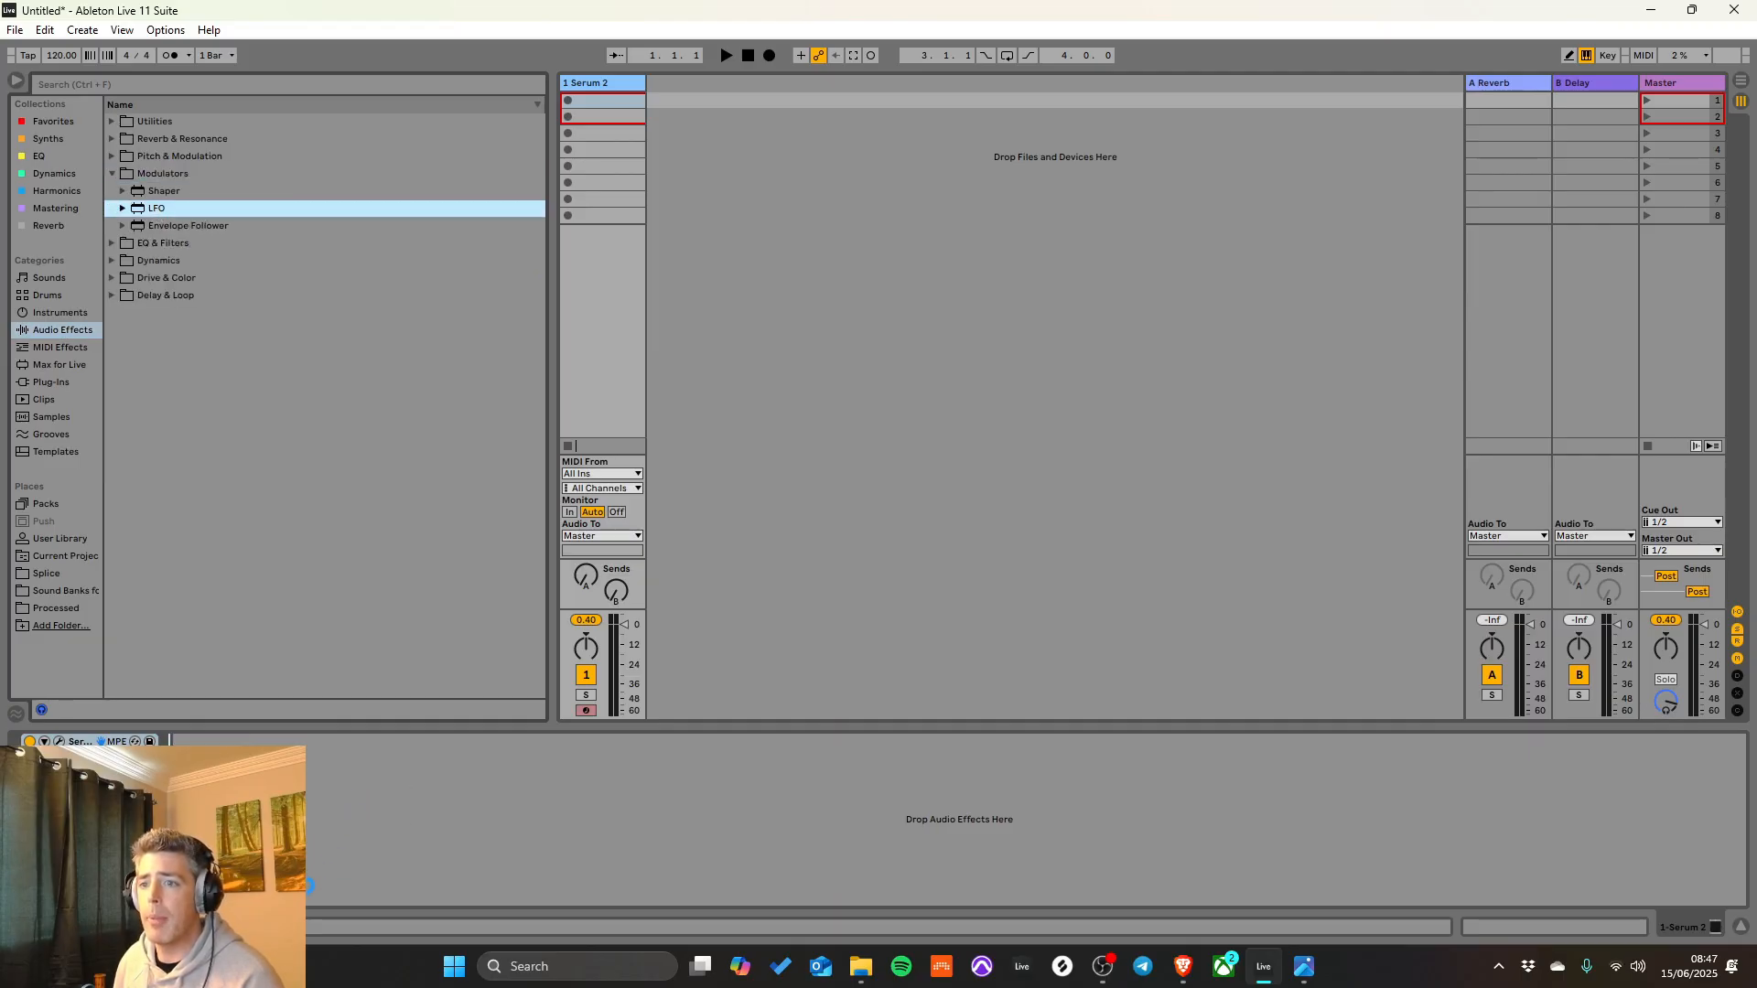
left_click_drag(157, 208, 538, 799)
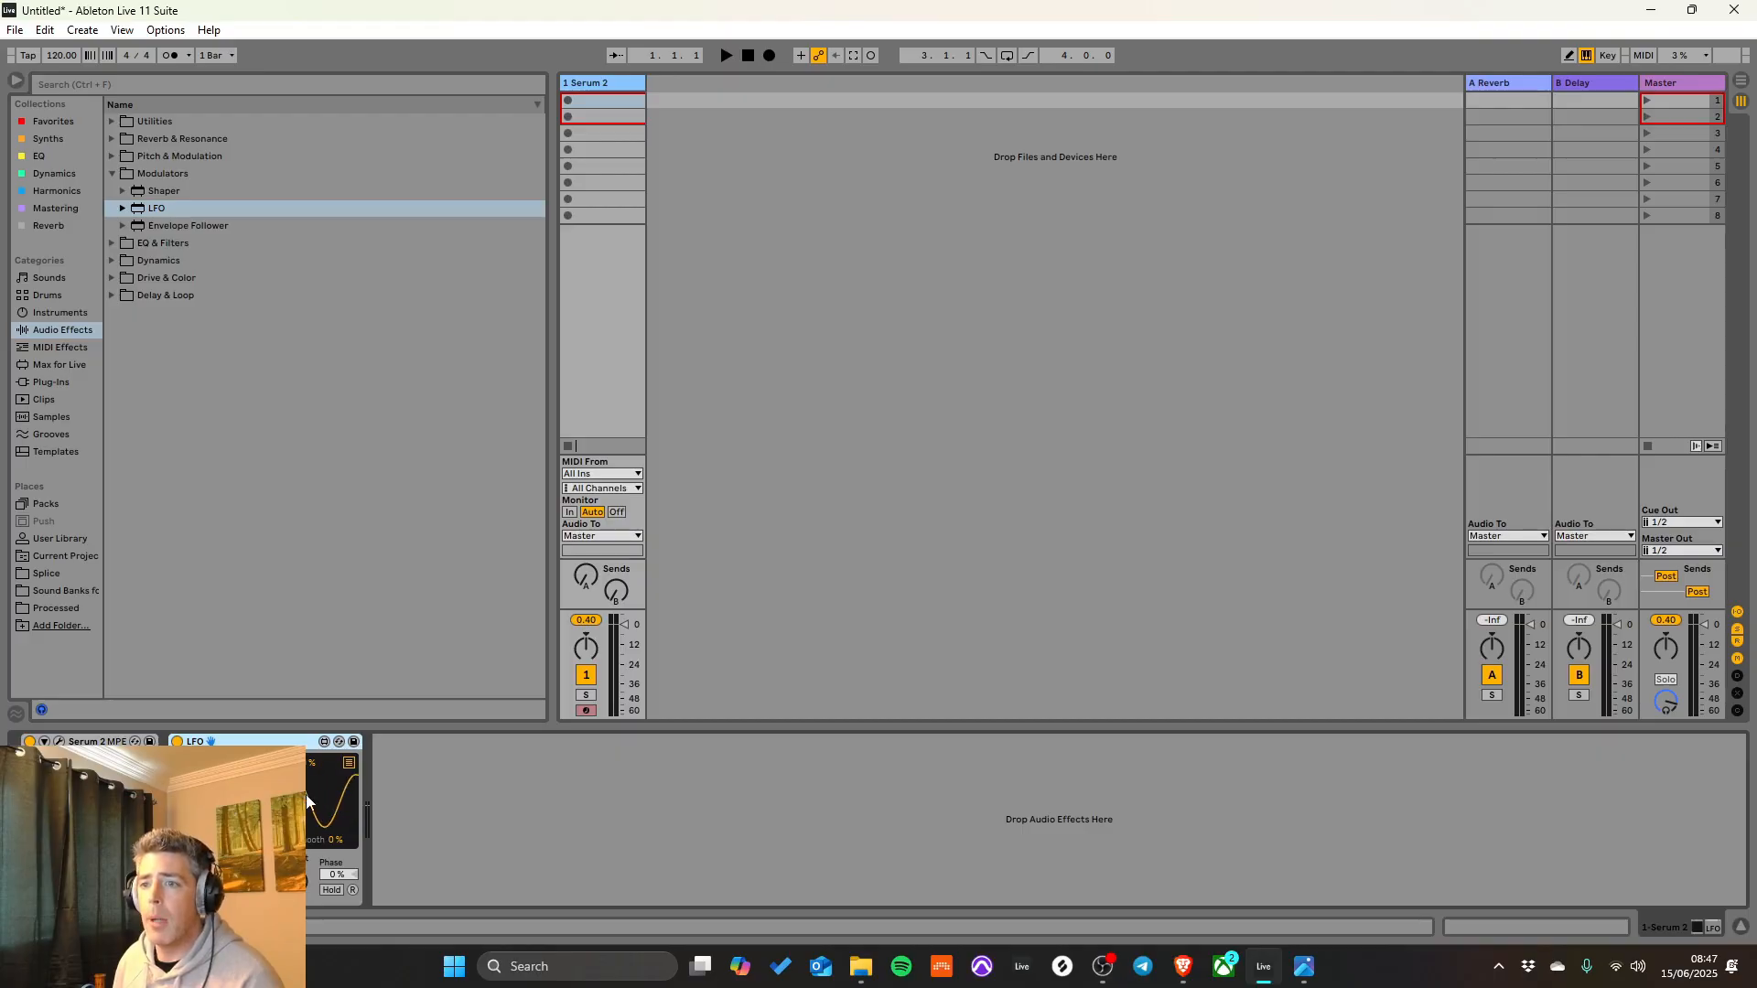
left_click_drag(194, 879, 194, 795)
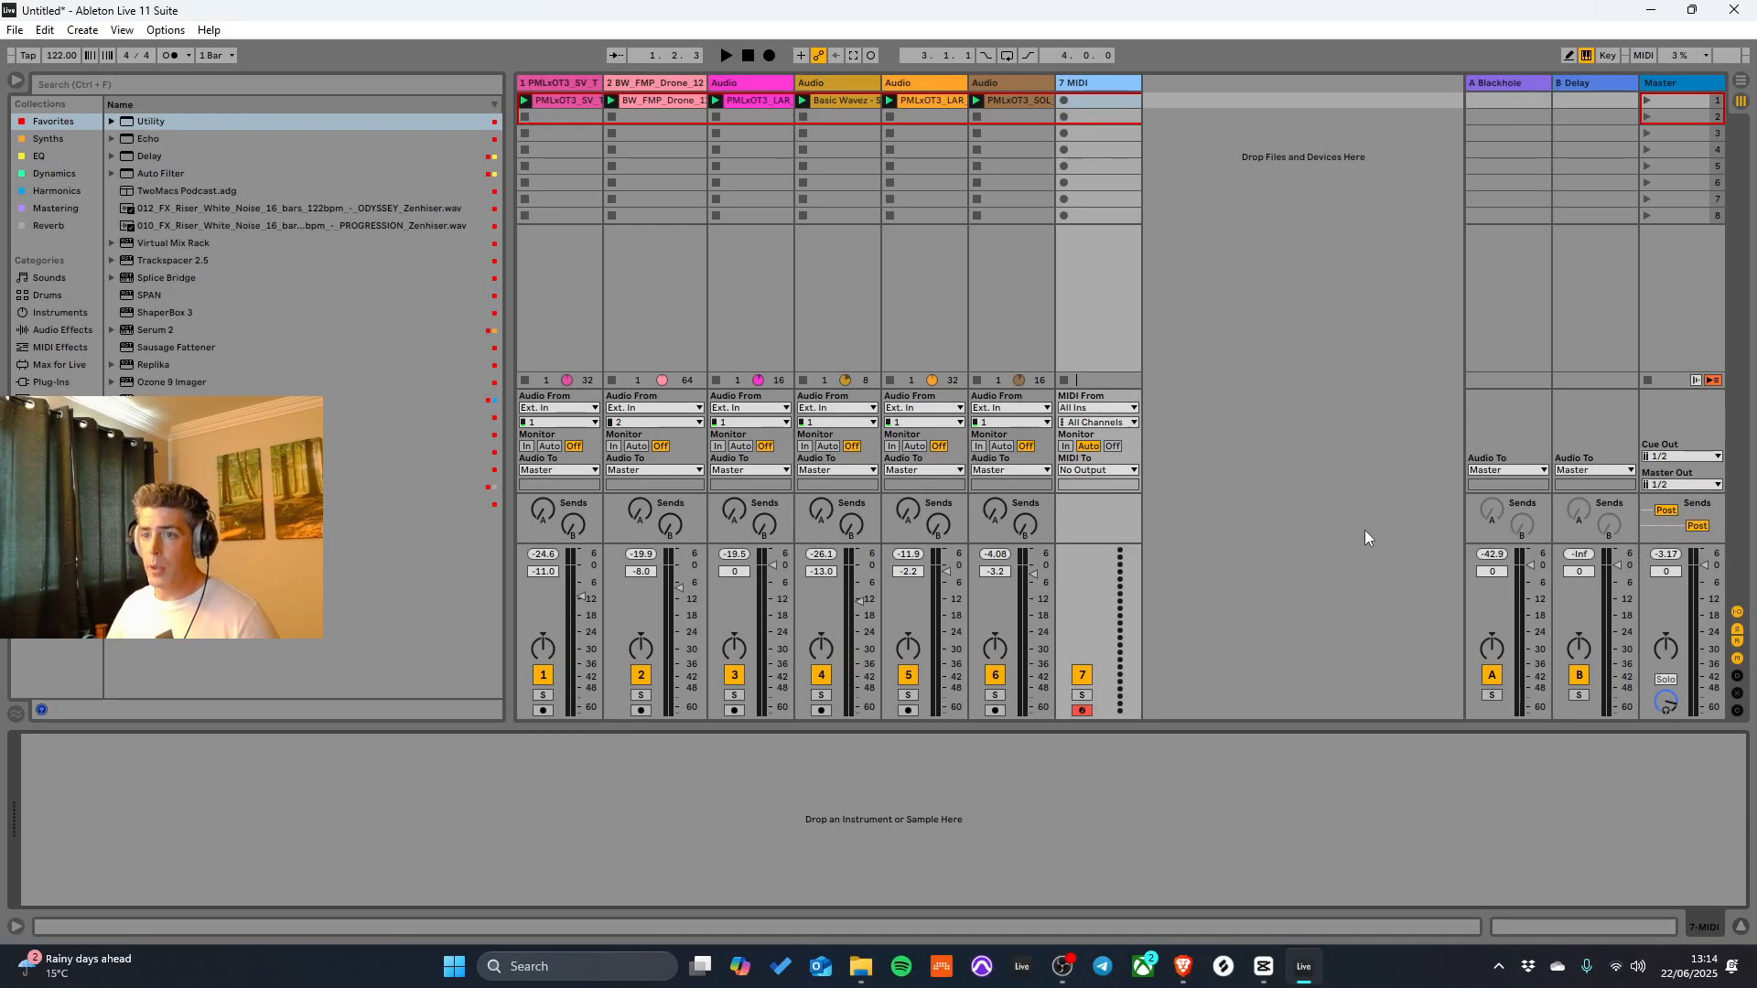
Show Live in full screen and load the Operator instrument onto the empty MIDI track 7.
key("F11")
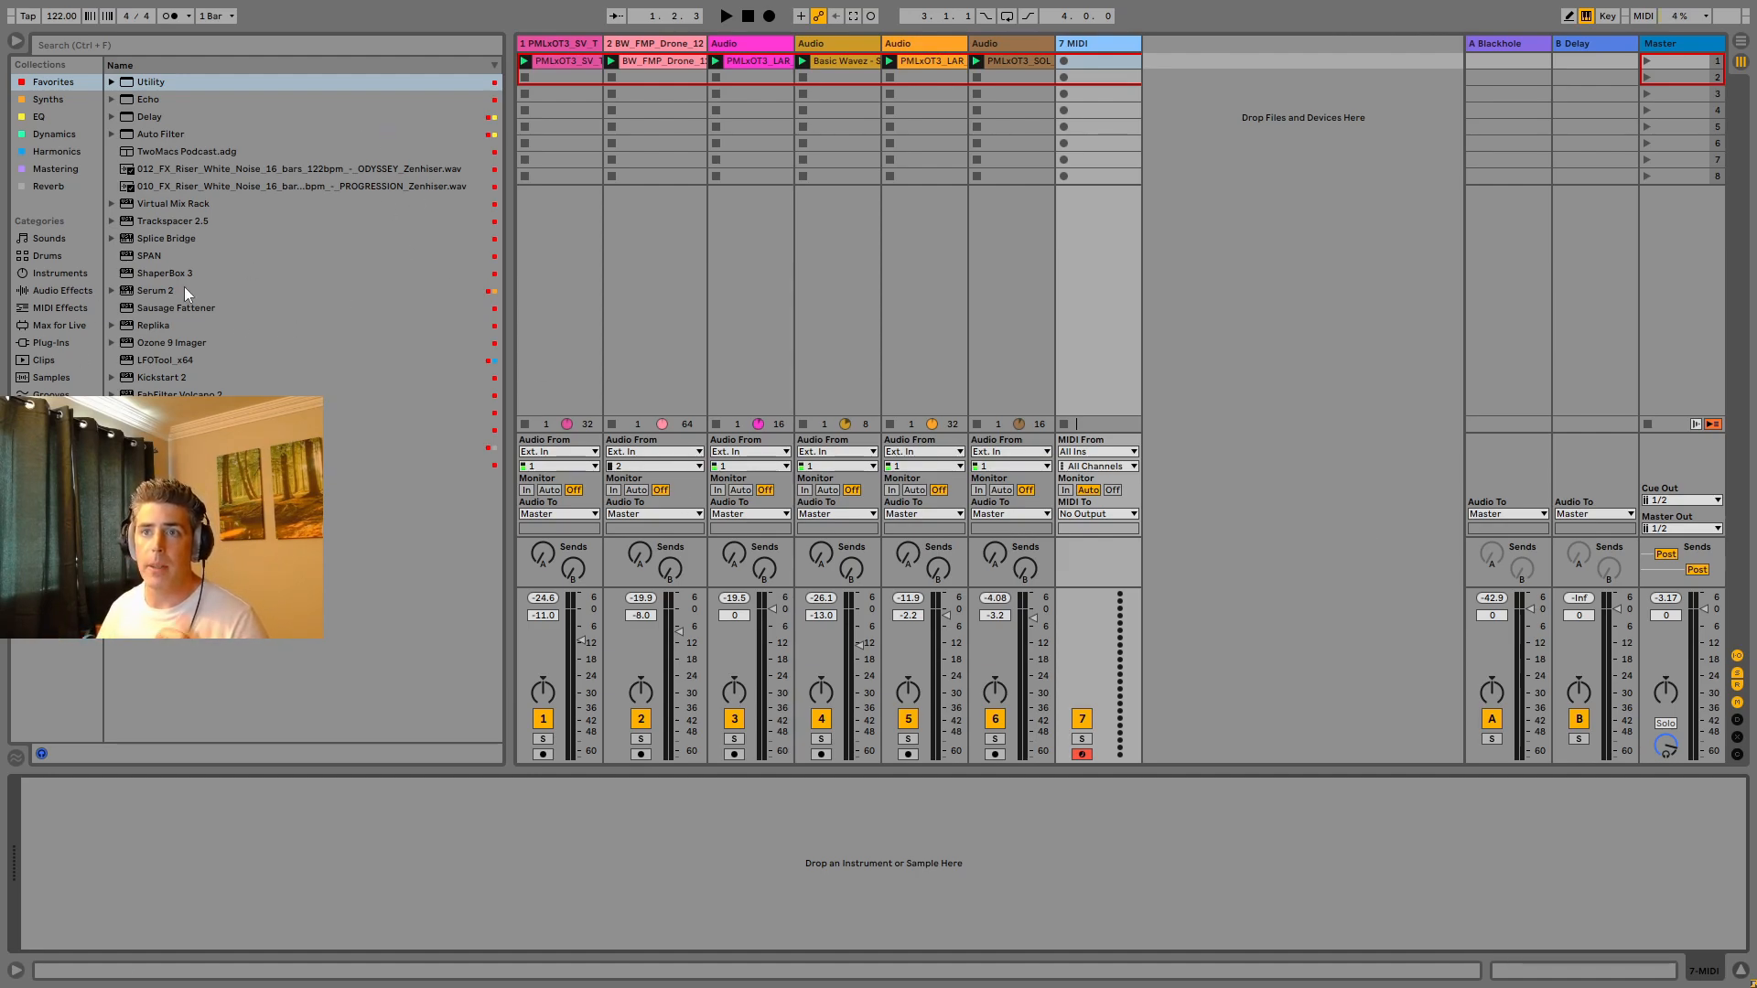
left_click(58, 272)
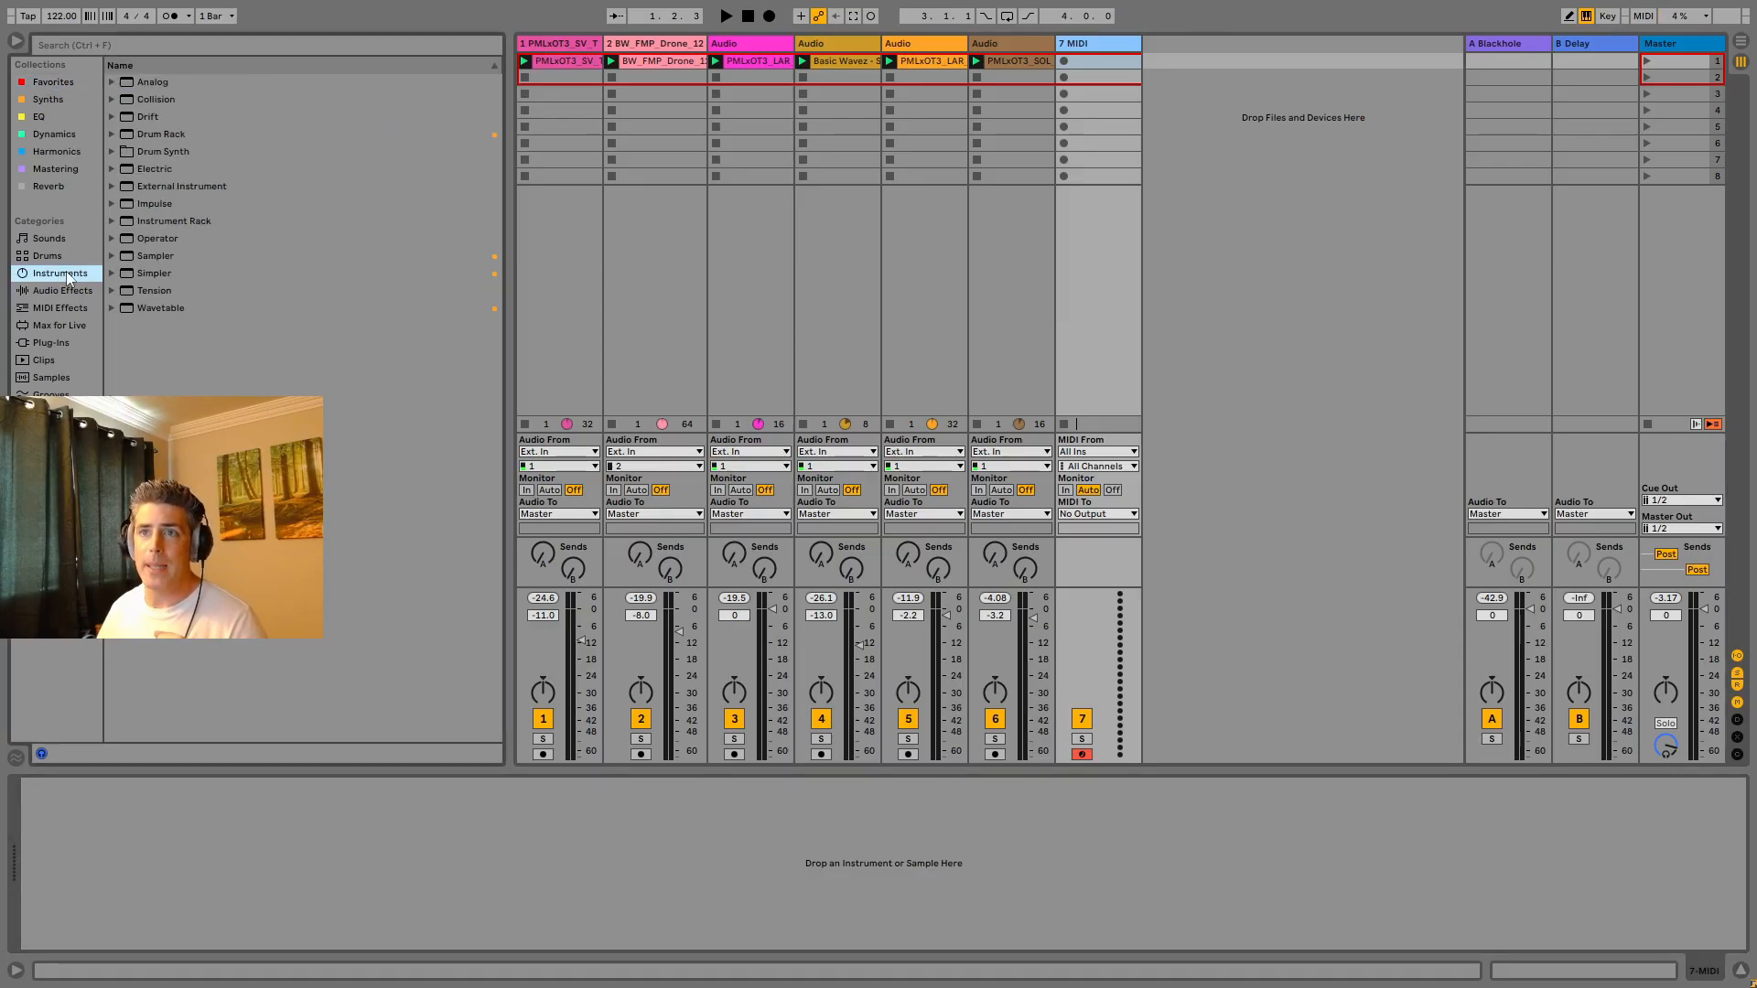
left_click_drag(148, 238, 1105, 55)
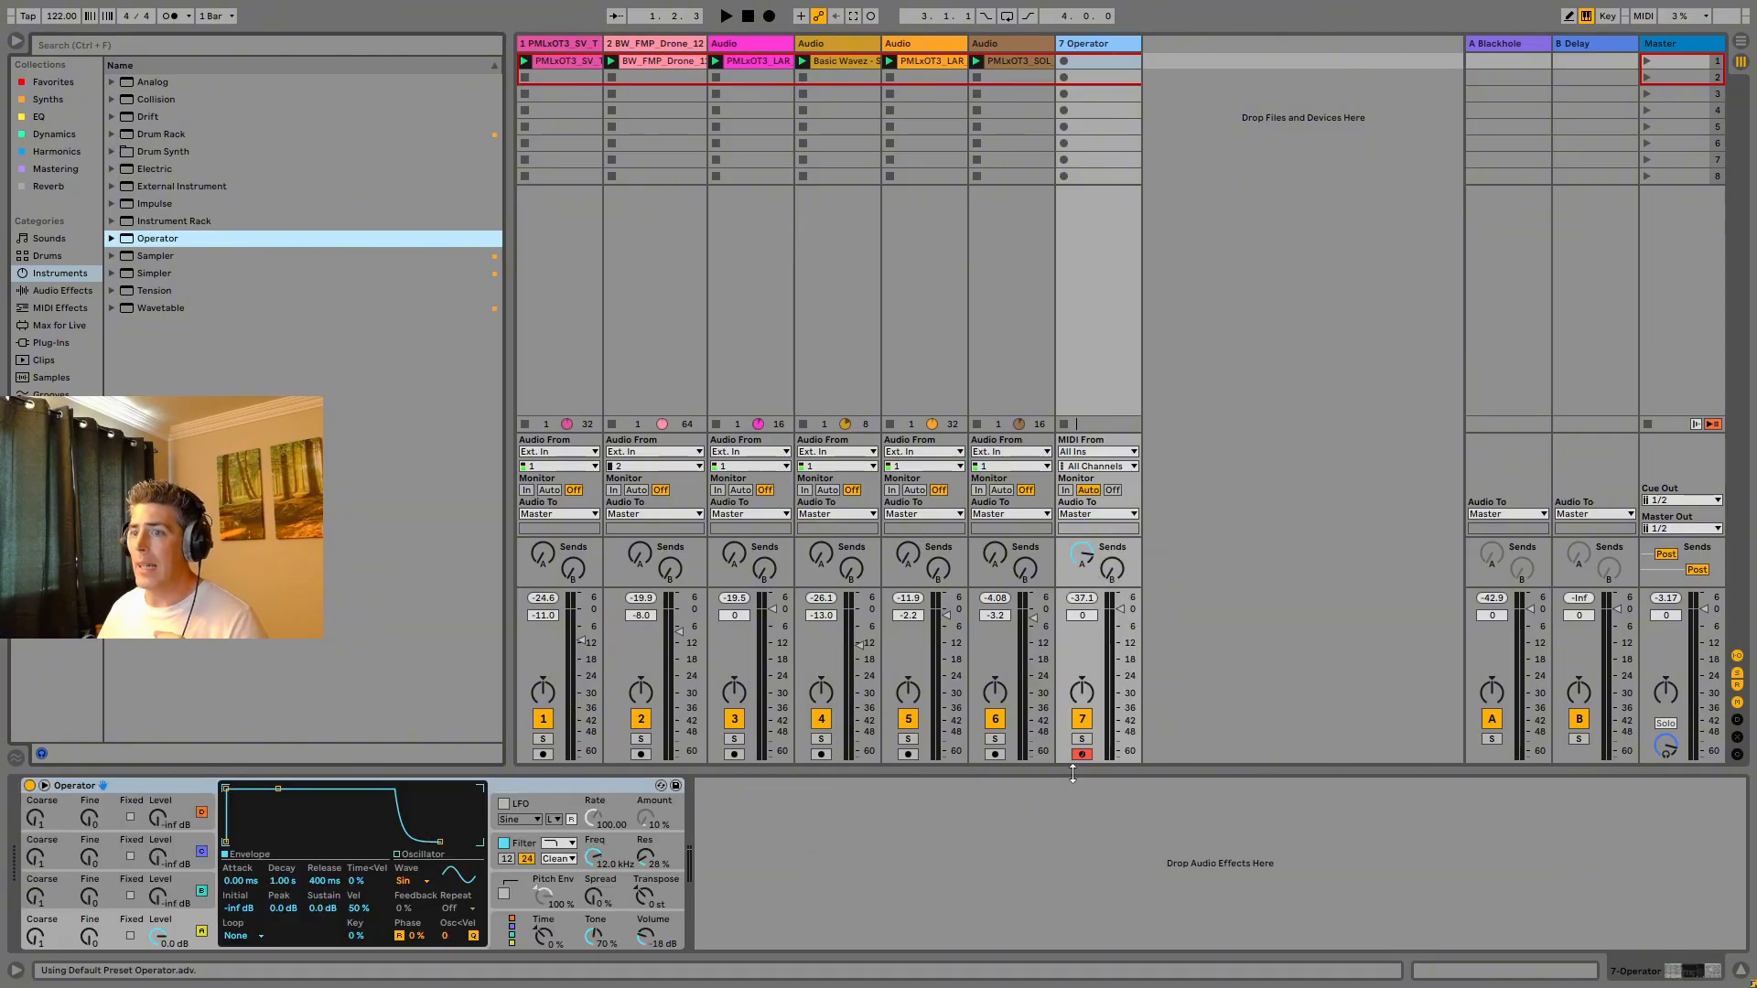
Switch off Operator's oscillators B, C and D, and show oscillator A's settings.
left_click(202, 890)
left_click(202, 852)
left_click(201, 813)
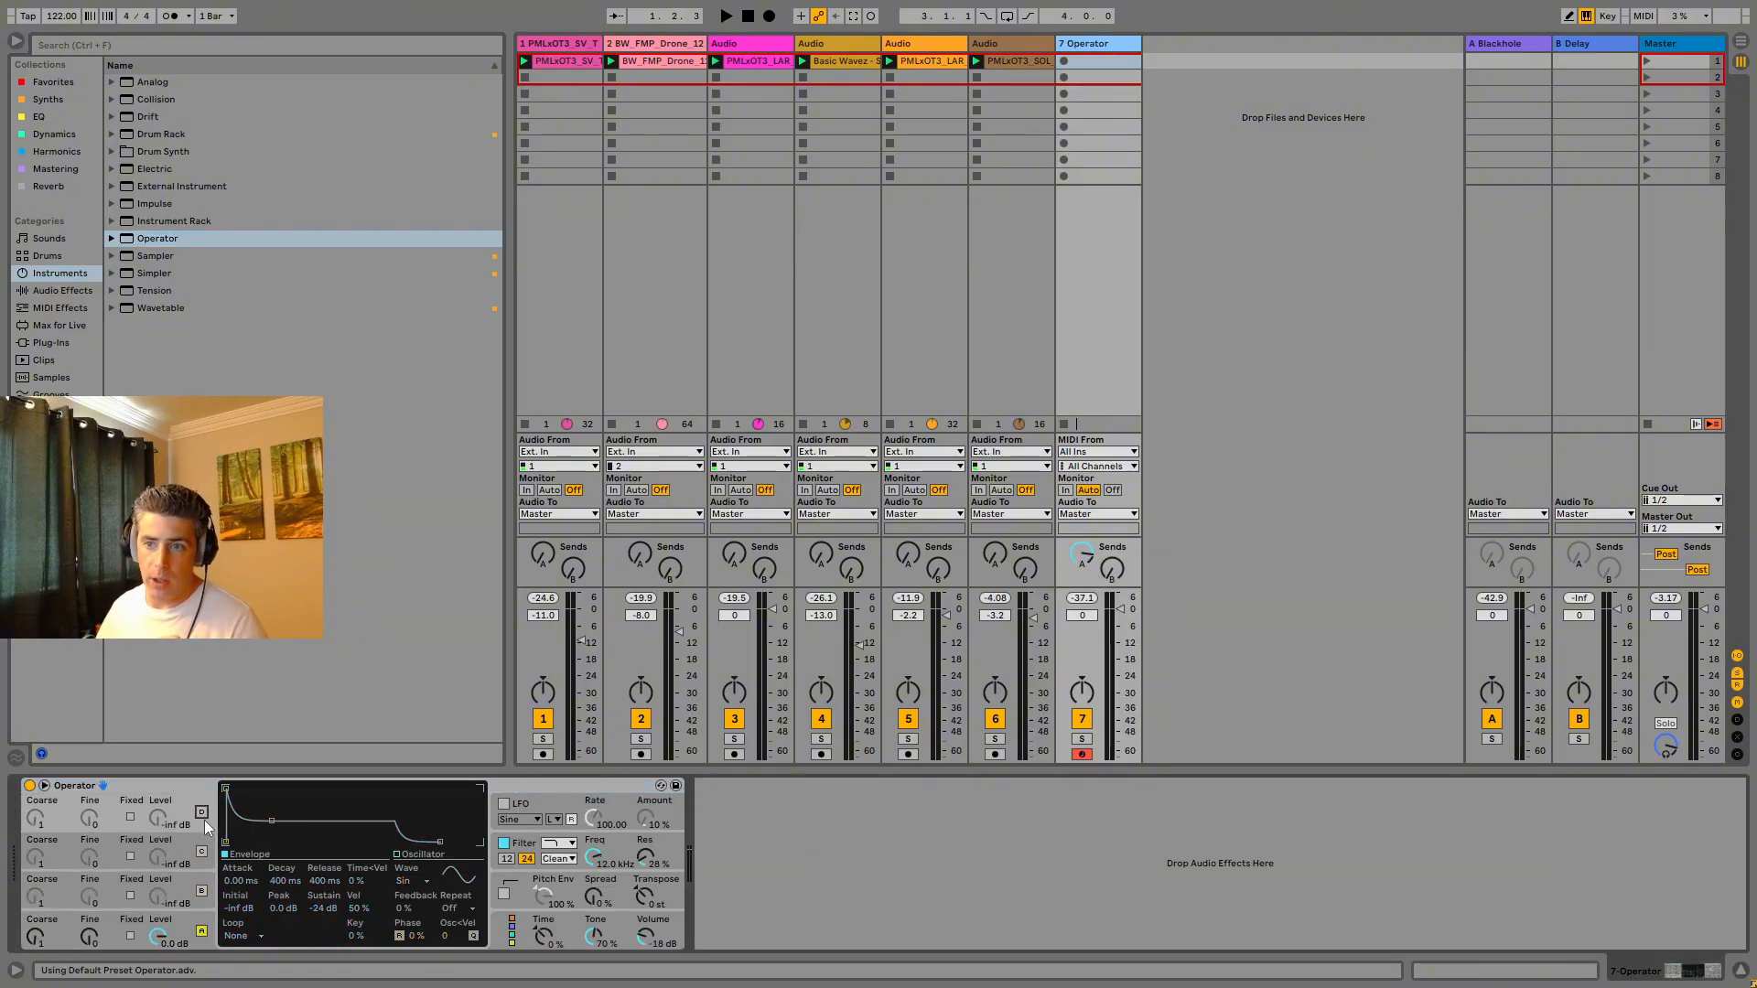
left_click(174, 927)
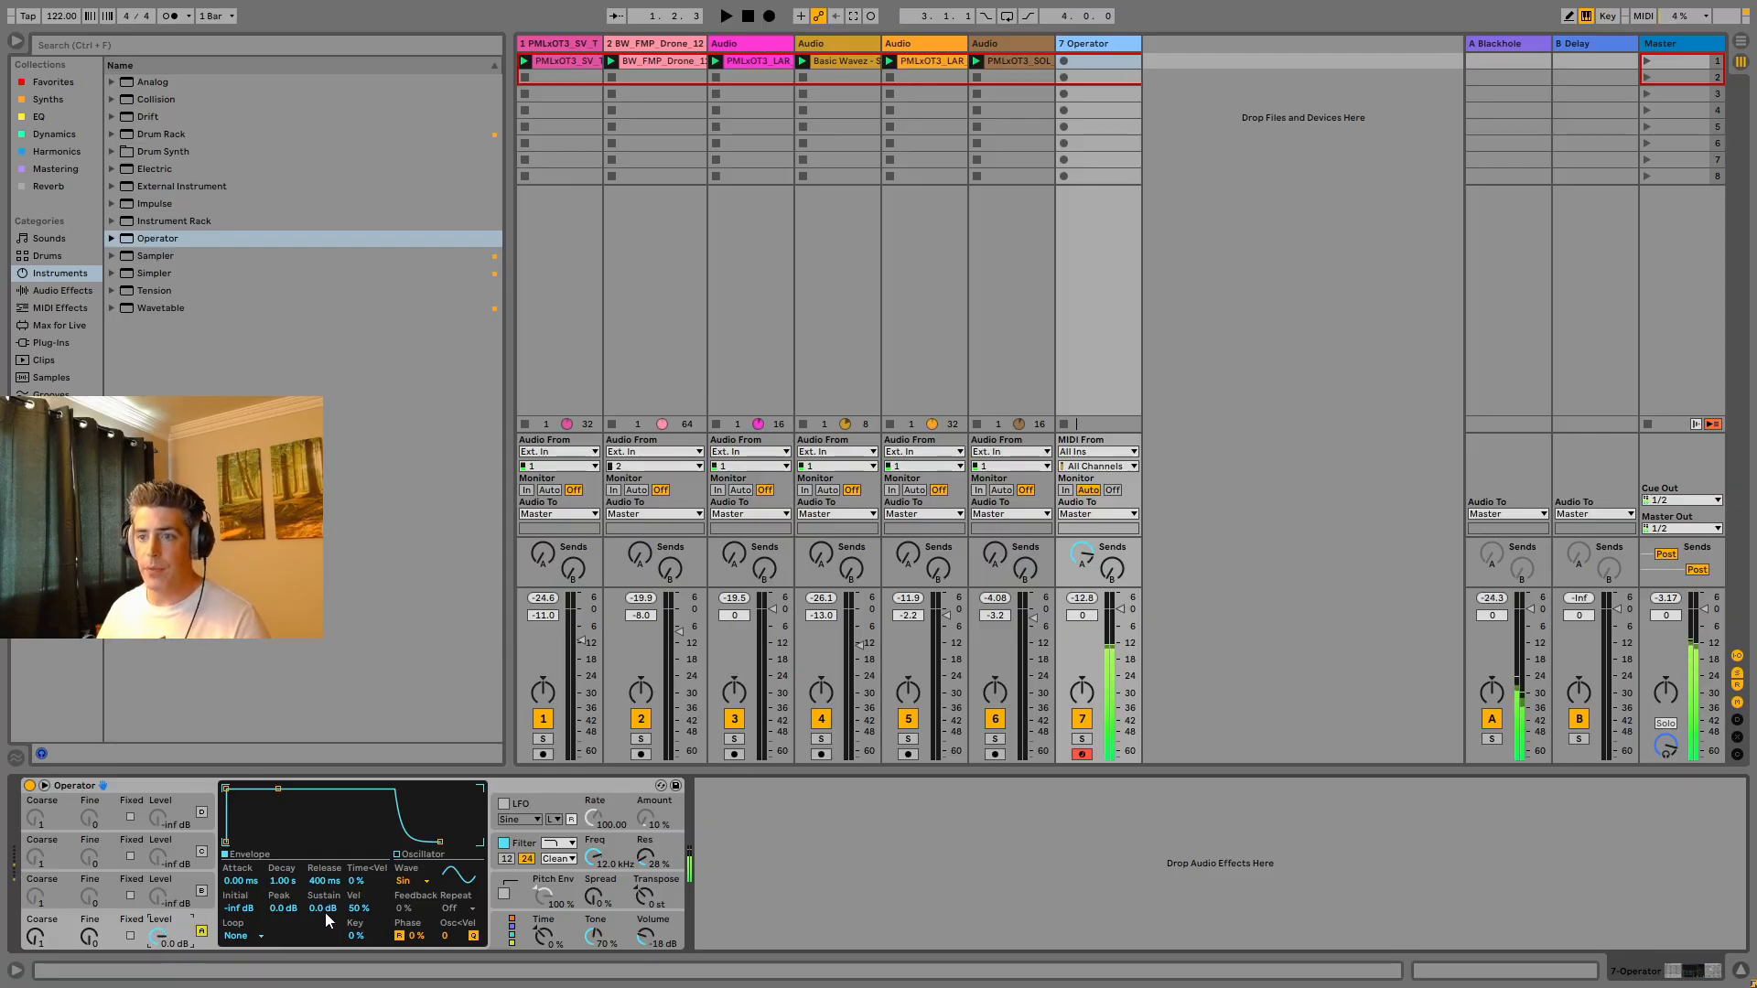
Turn down send A on the Operator track and shape oscillator A's envelope with 719 ms decay and -inf dB sustain.
left_click_drag(1080, 556, 1079, 631)
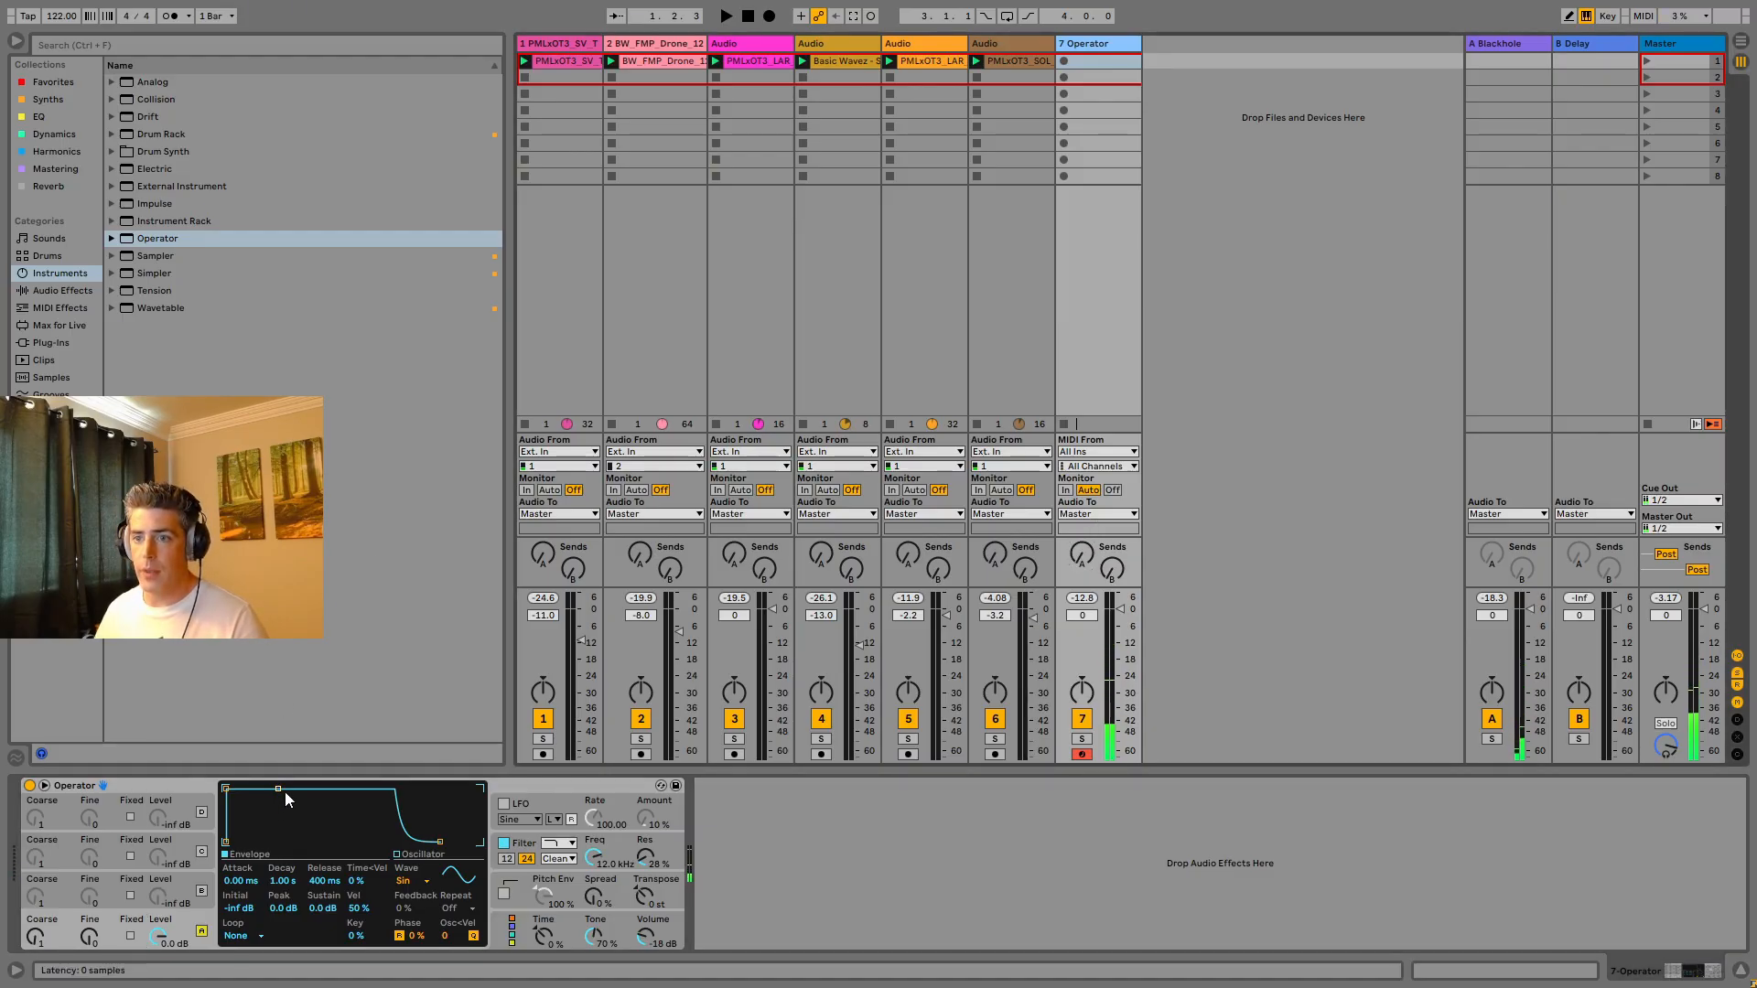
left_click_drag(278, 788, 276, 841)
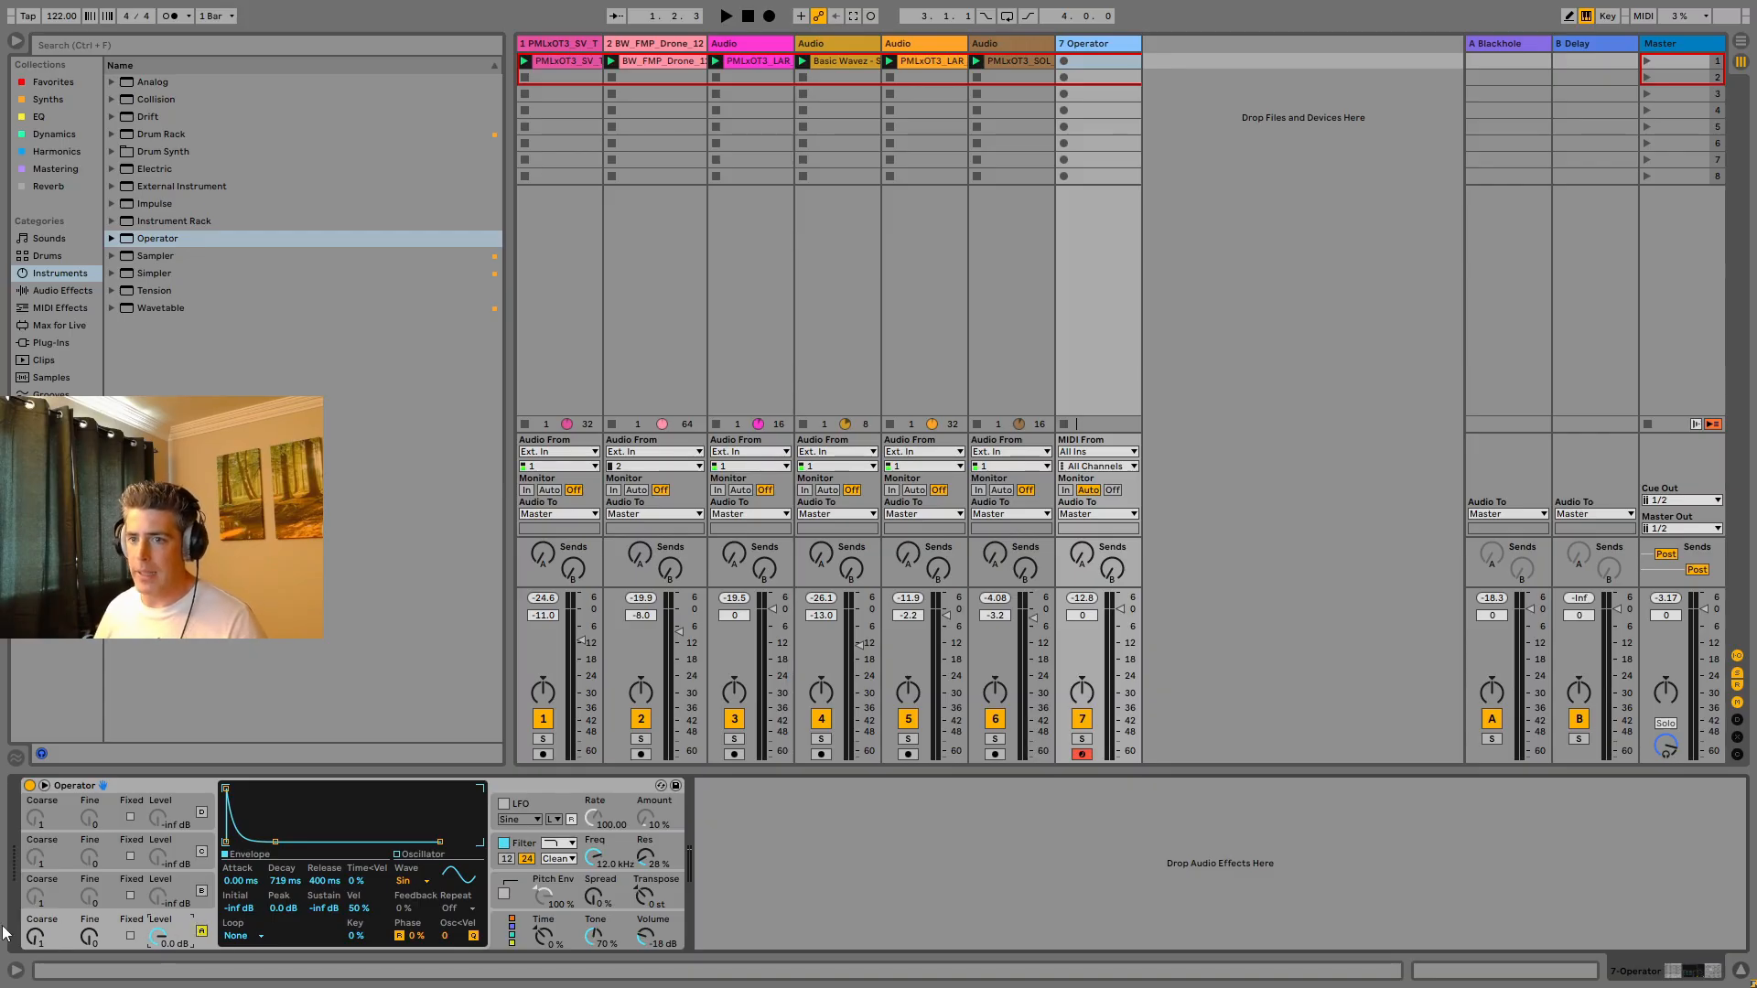
Check Operator's algorithm layout, and switch on oscillator B with its level at 0.0 dB and Coarse at 7.
left_click(524, 938)
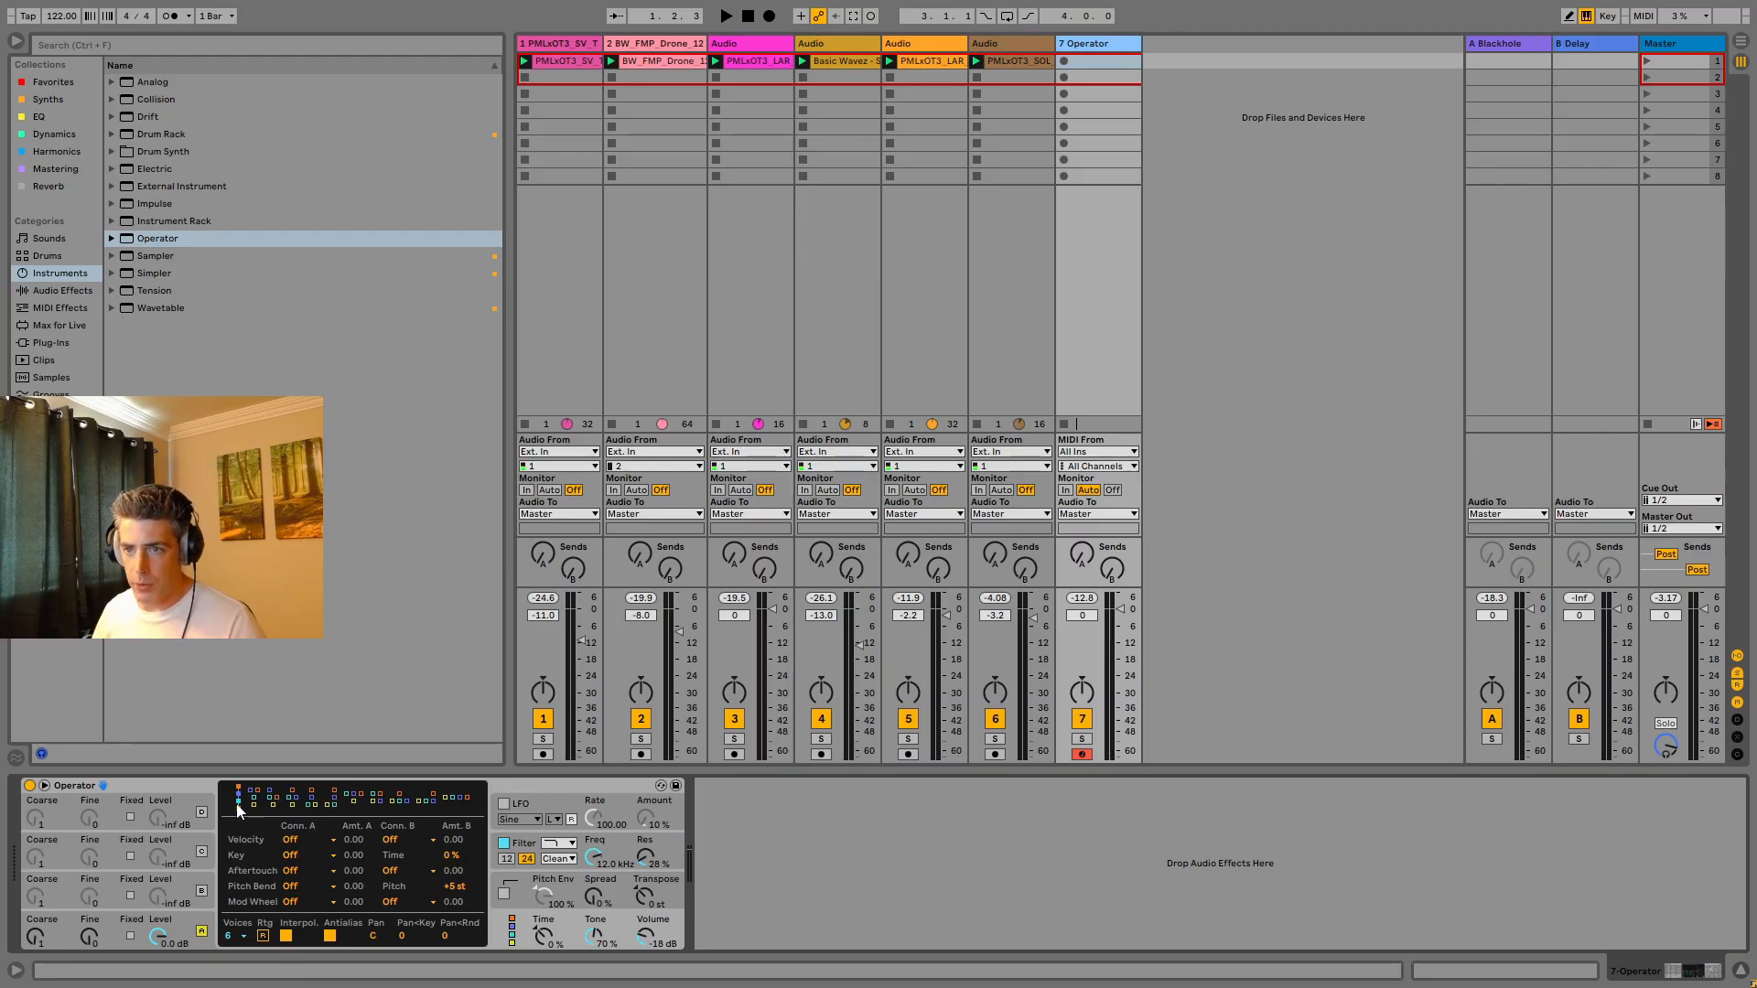
left_click(200, 891)
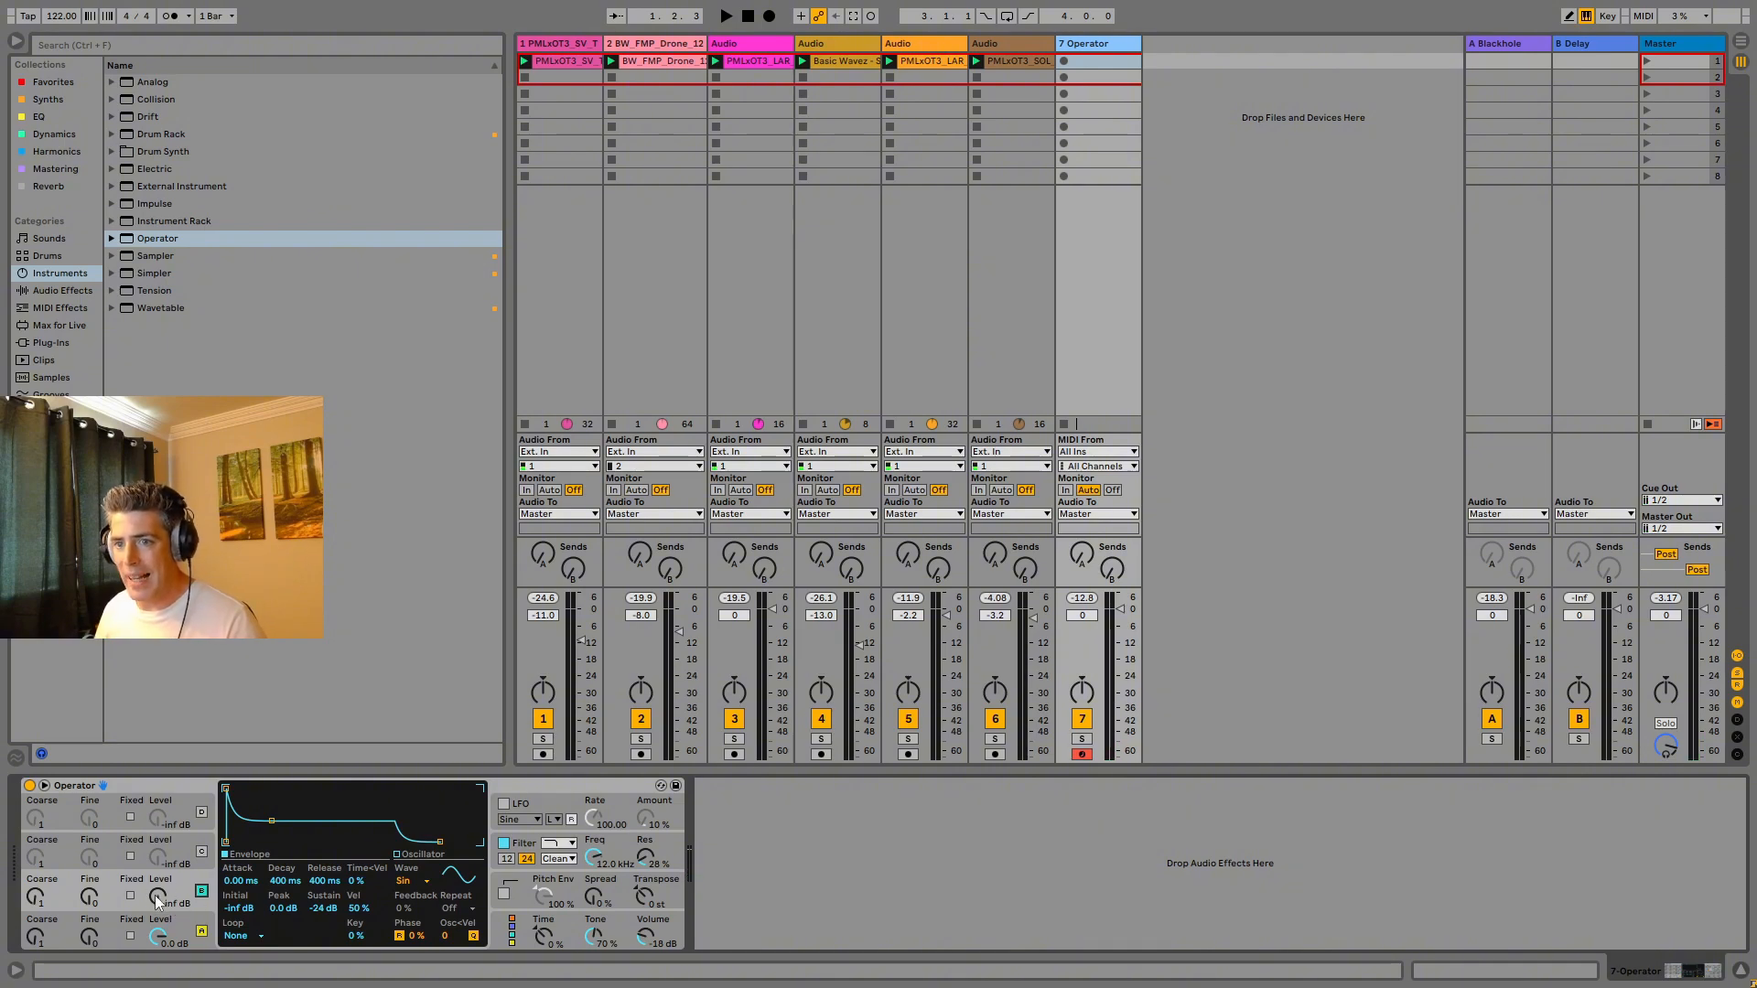
left_click_drag(166, 902, 166, 869)
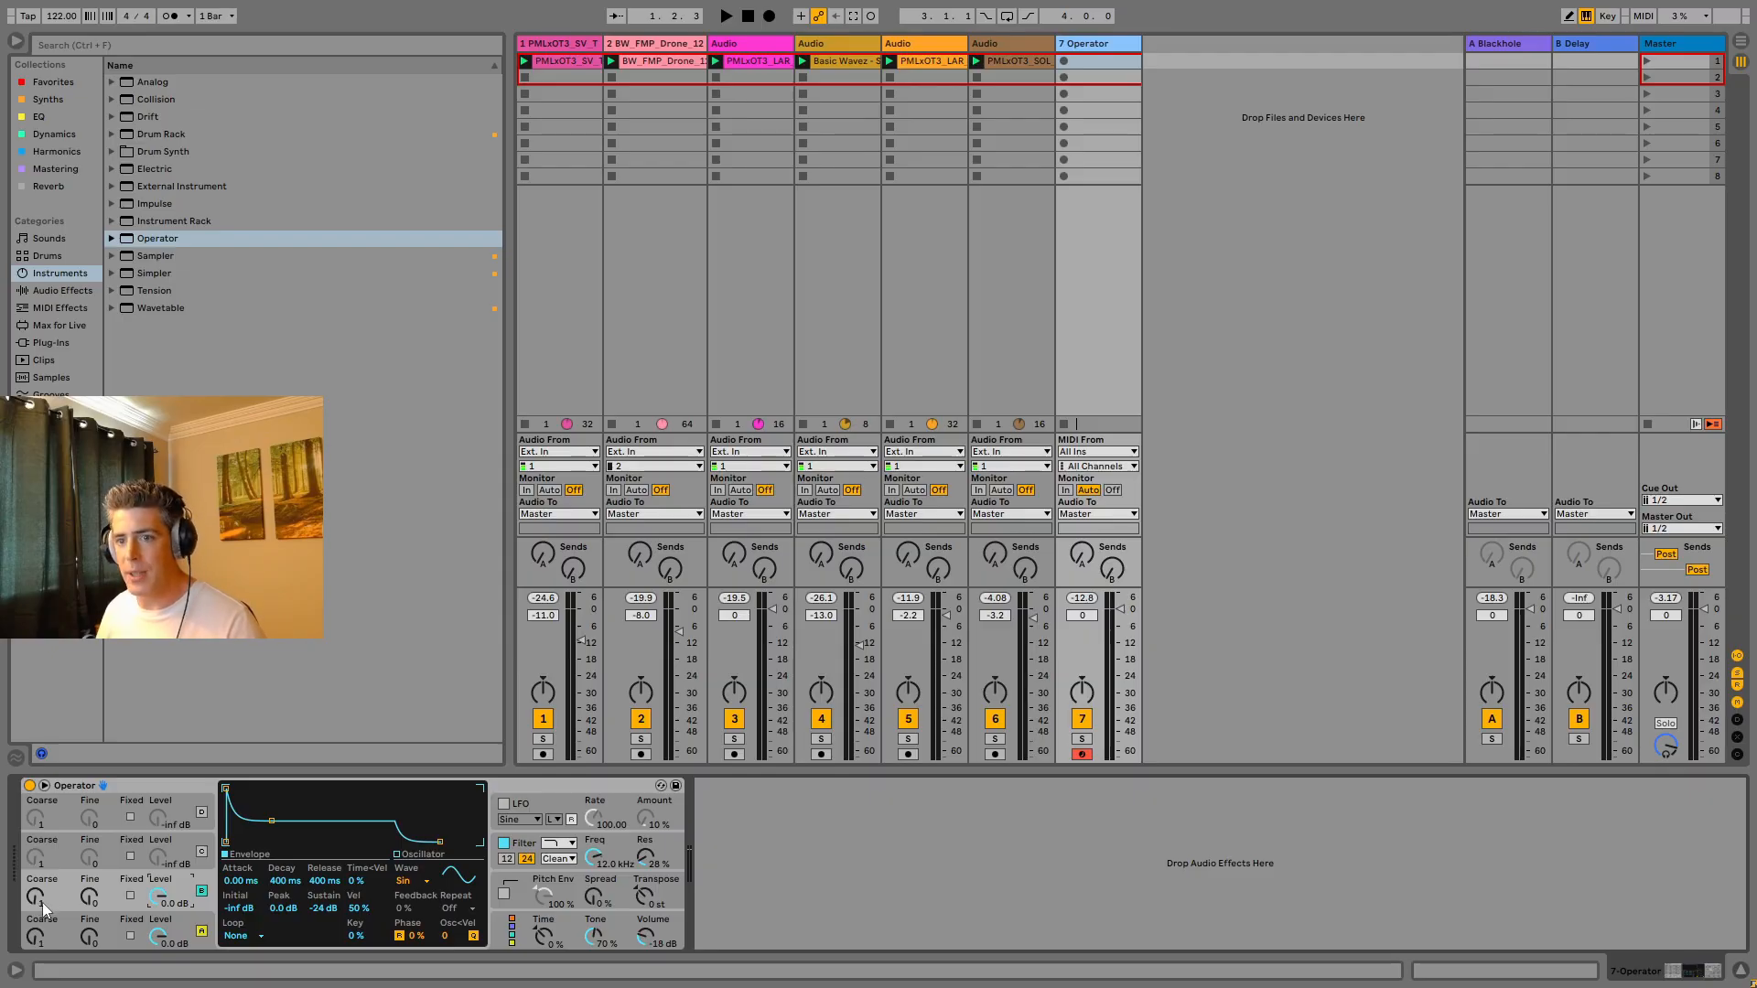
left_click_drag(35, 896, 35, 884)
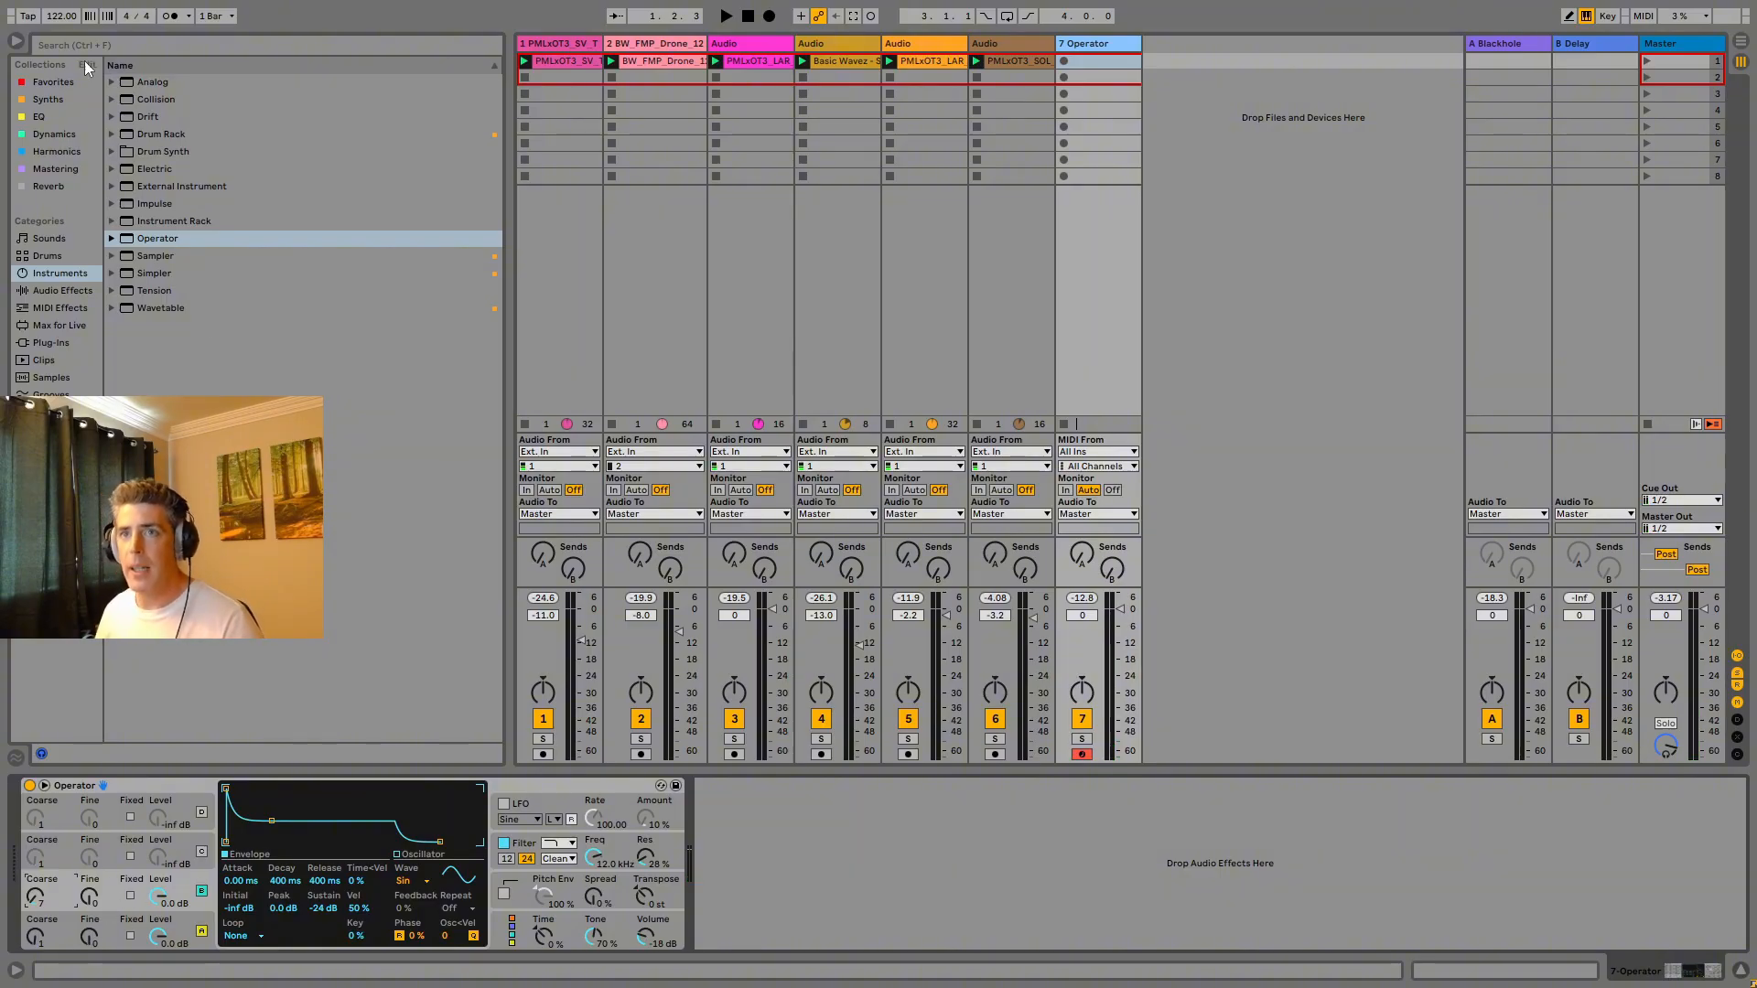
Add EQ Eight from the EQ collection after Operator on track 7.
left_click(54, 133)
left_click(39, 117)
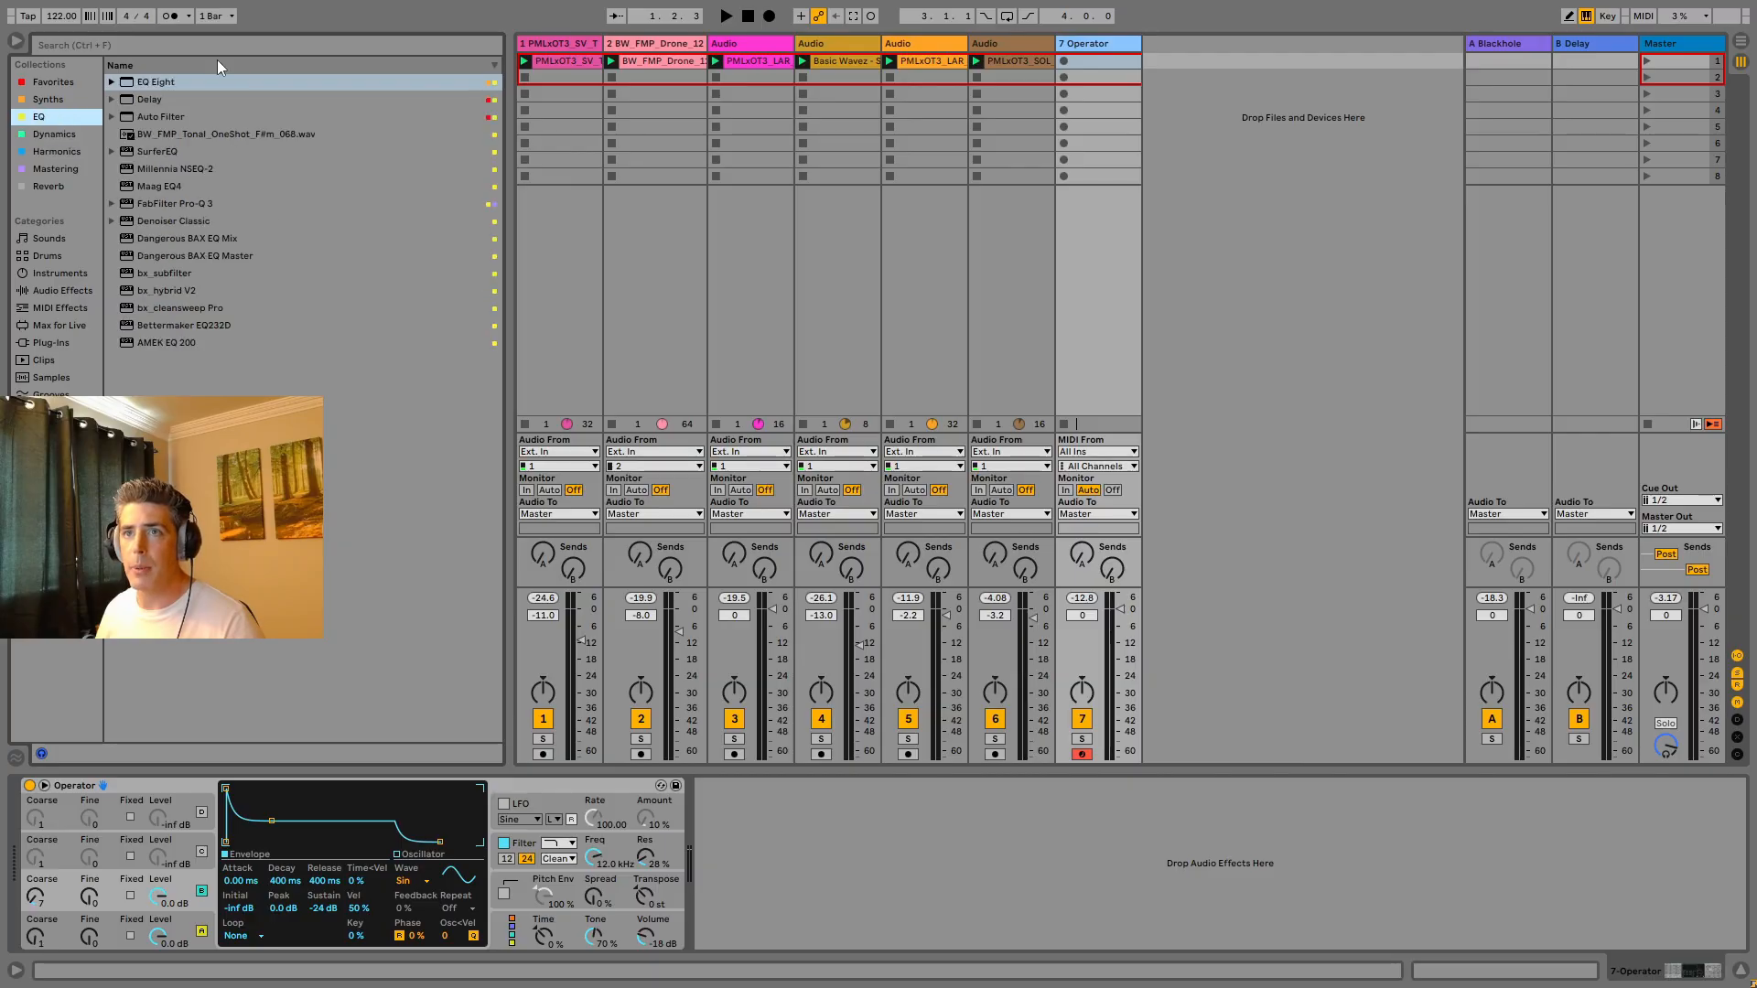
left_click_drag(165, 80, 771, 827)
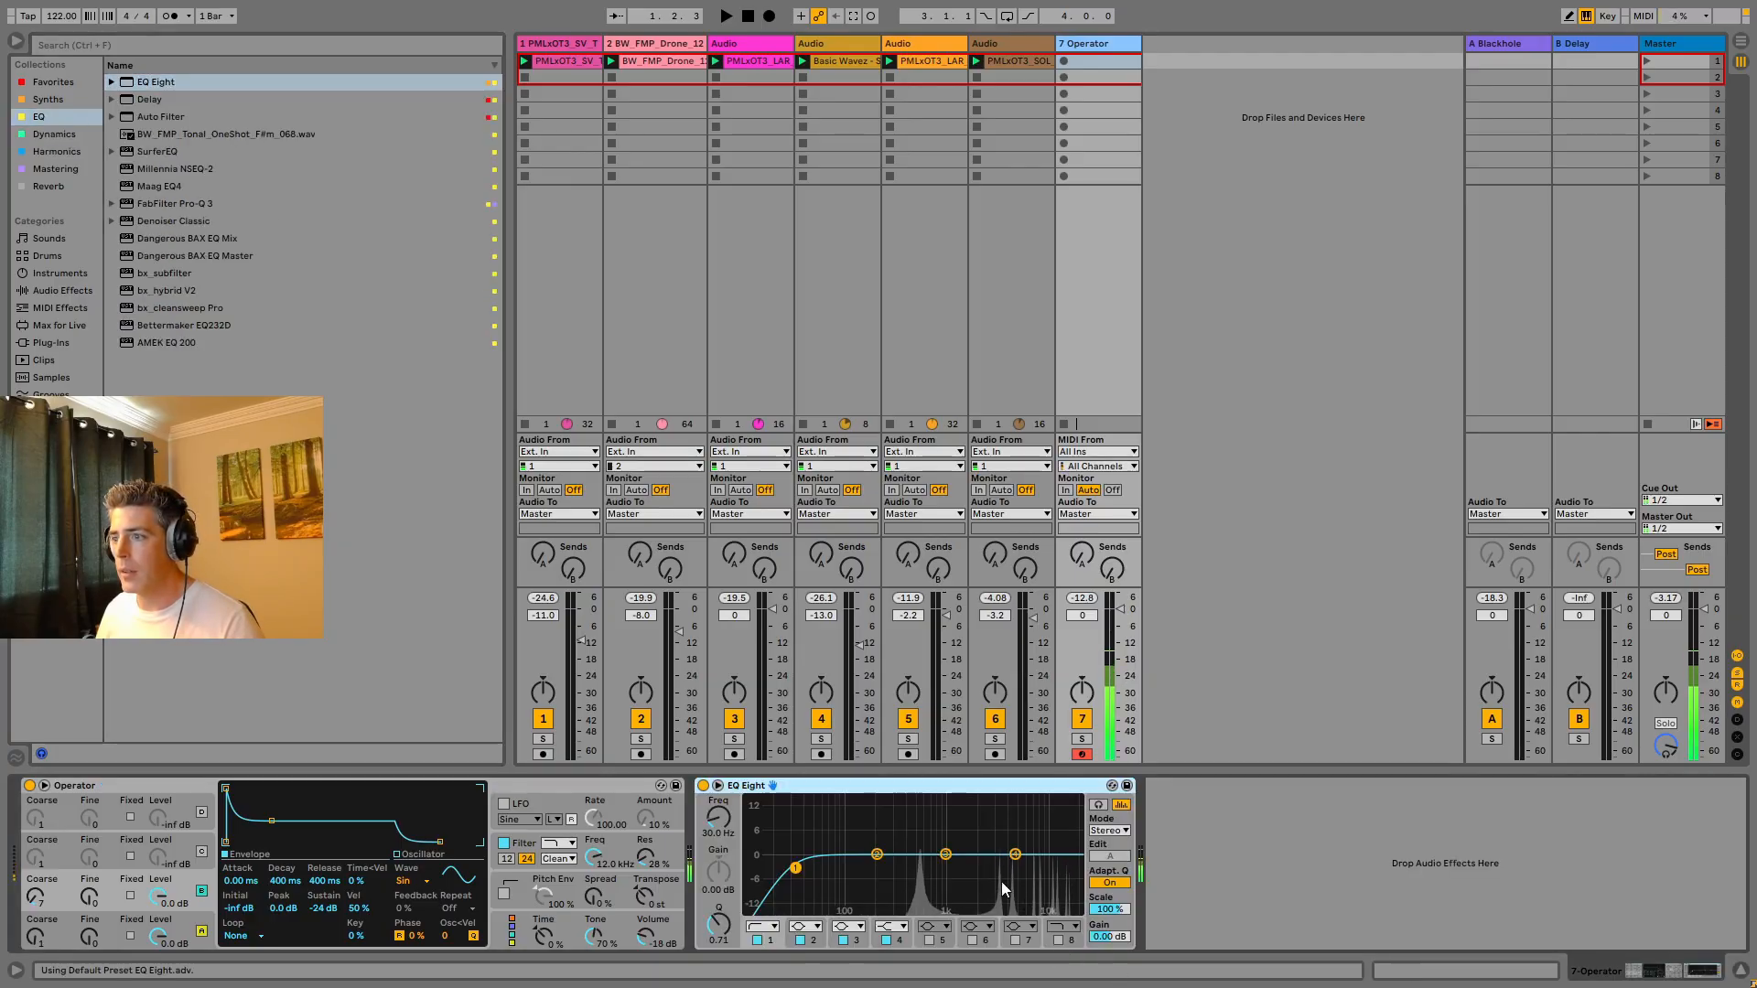
Set oscillator B's Coarse to 8 and examine the harmonics in EQ Eight's expanded spectrum display before collapsing it.
mouse_move(37, 895)
left_mouse_down()
mouse_move(38, 931)
mouse_move(37, 873)
left_mouse_up()
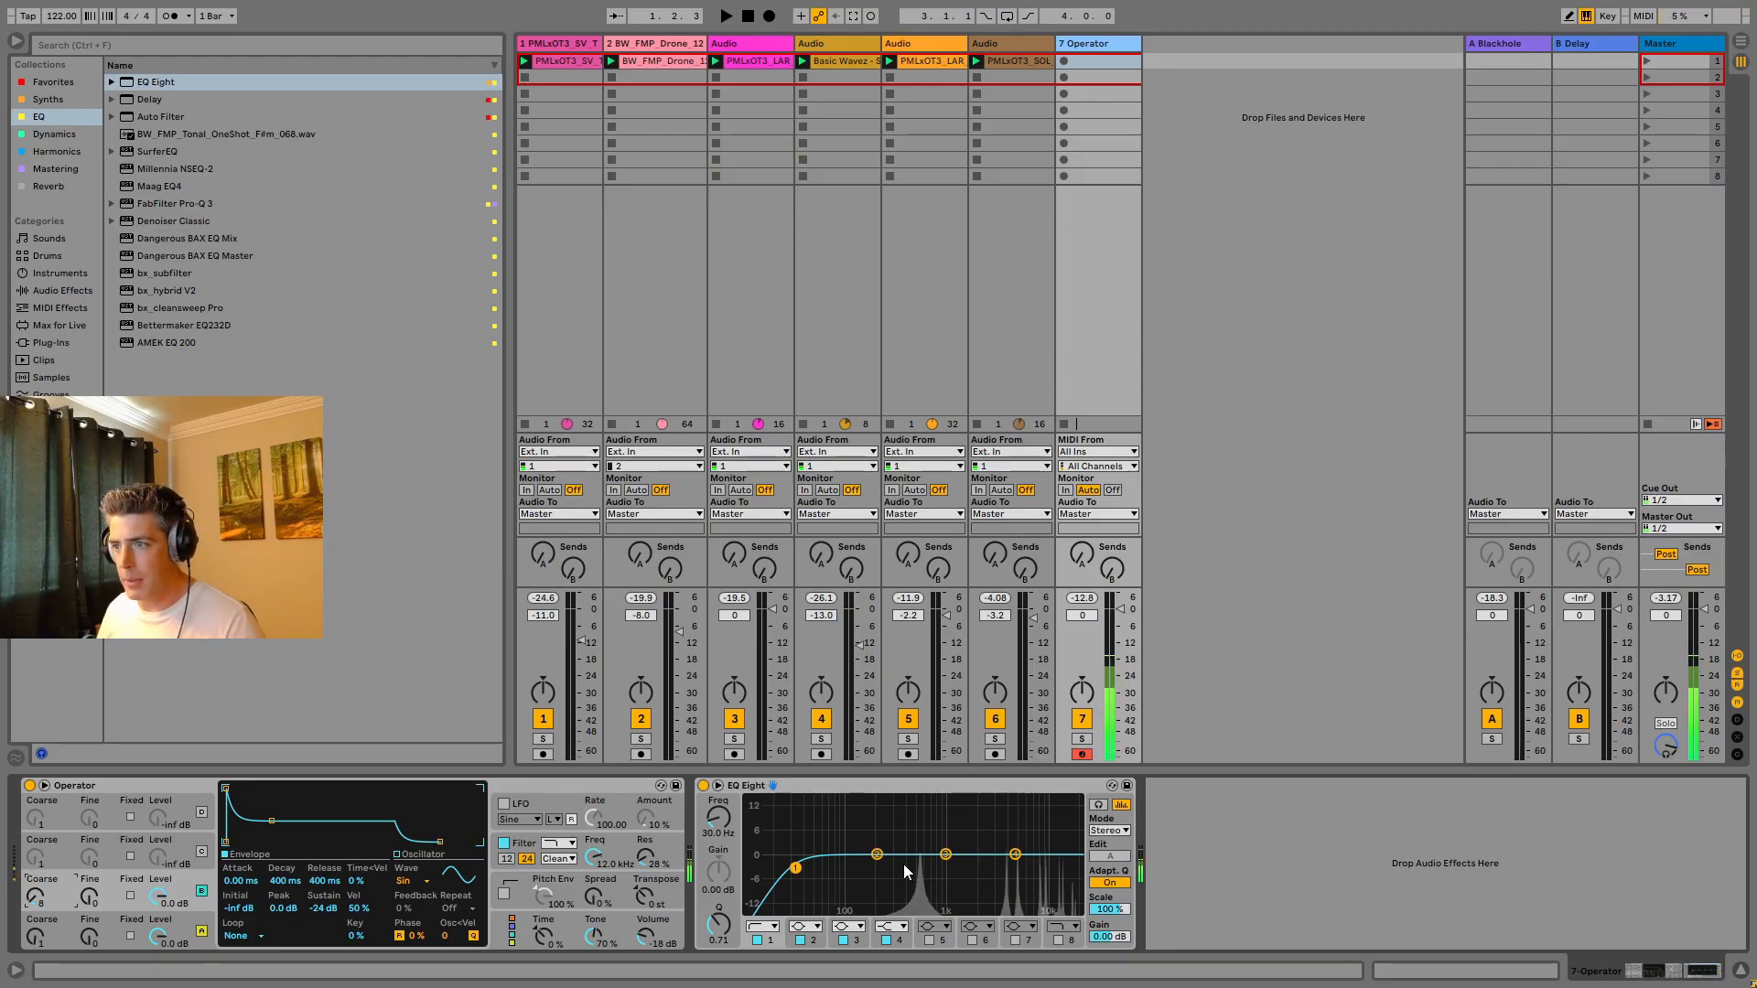
left_click(718, 786)
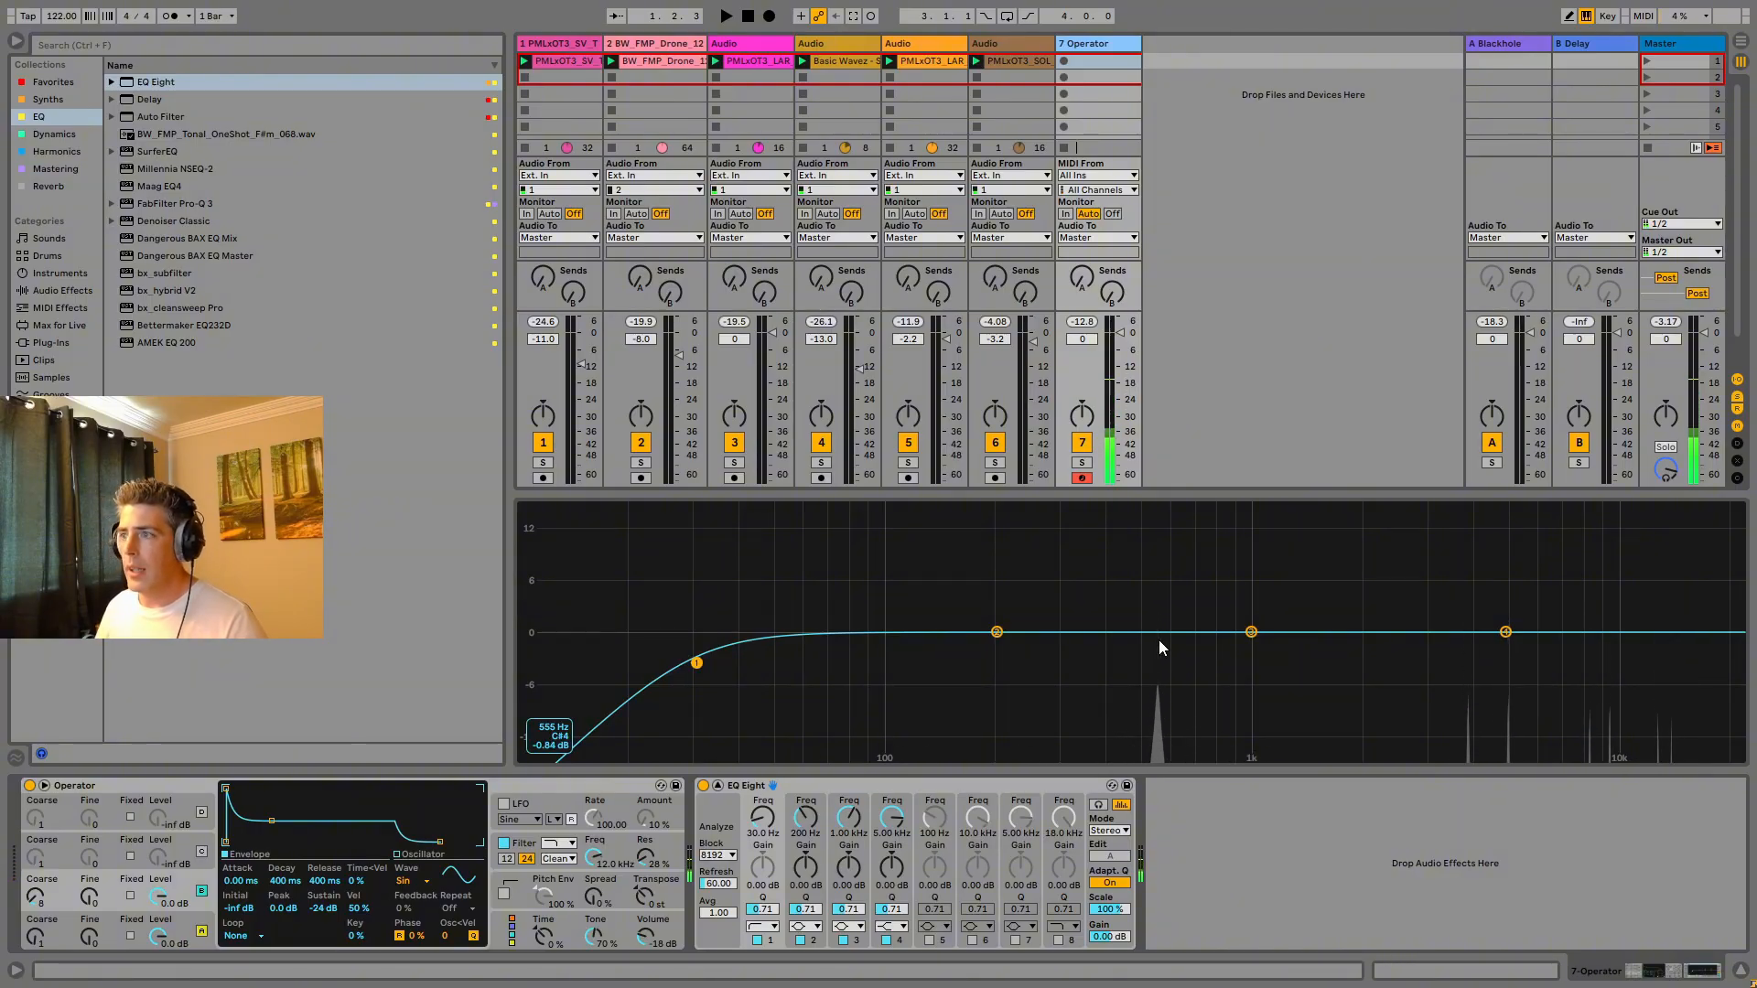
key("Escape")
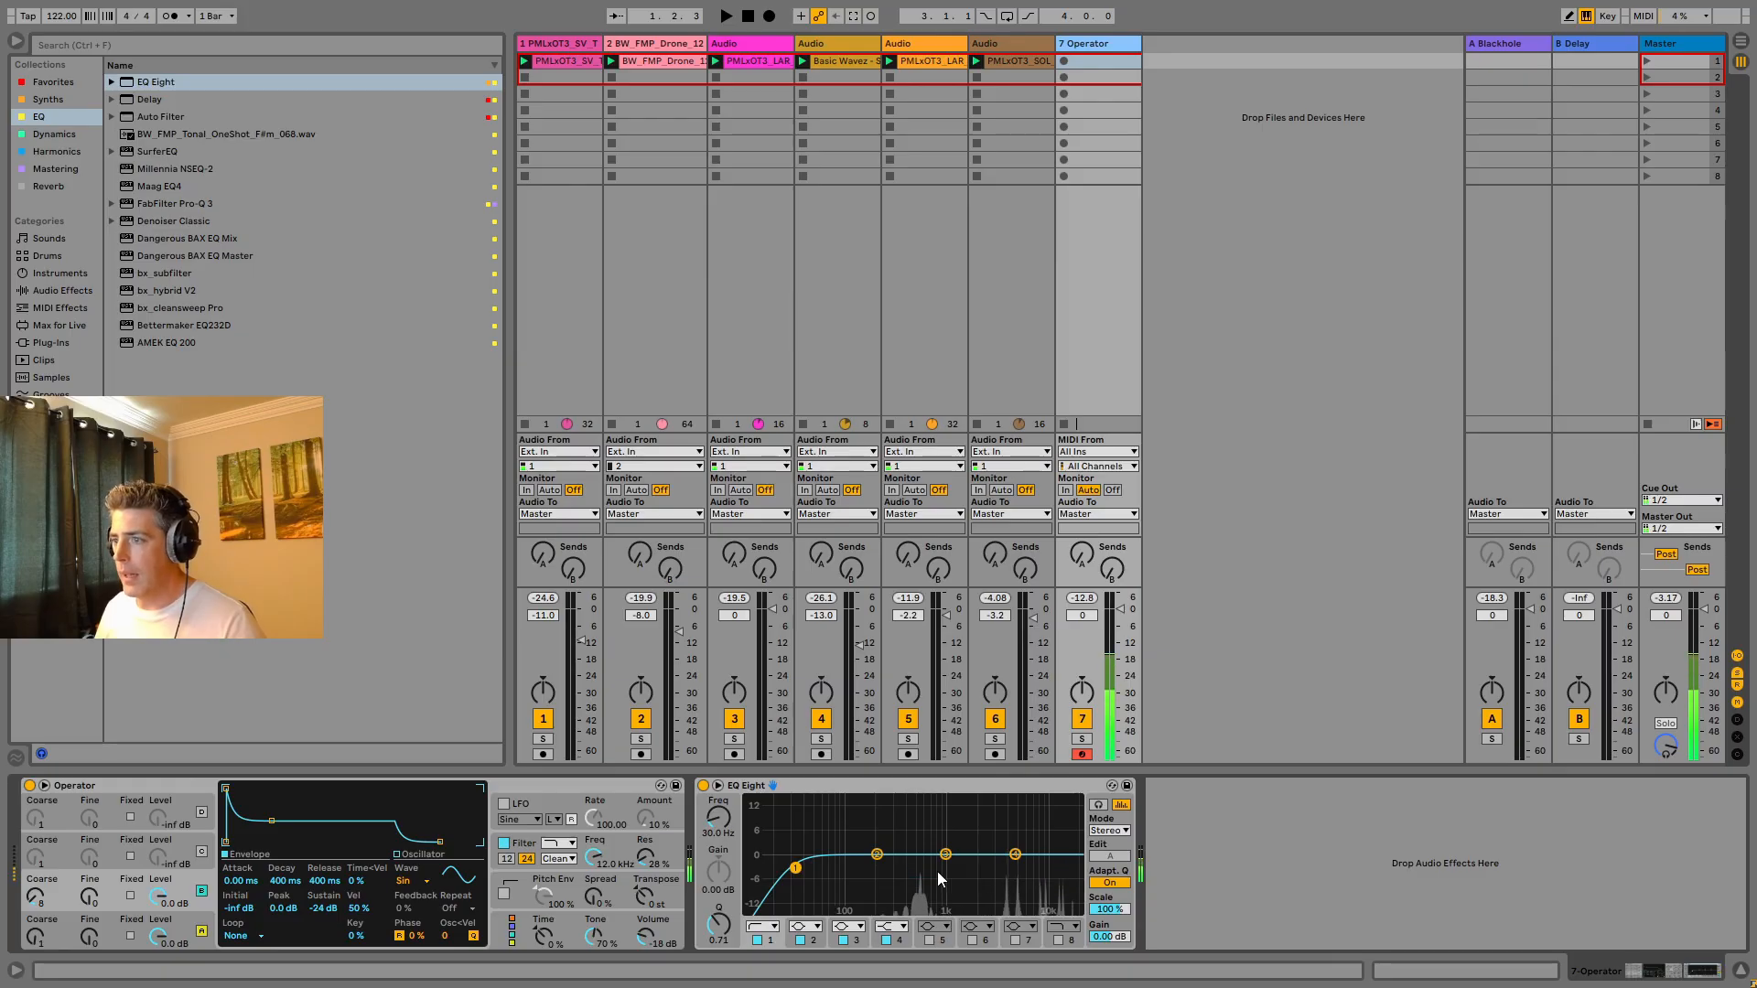
Switch on oscillator C at -4.4 dB and give it a fixed frequency of 723 Hz with Multi at 10.
left_click(201, 852)
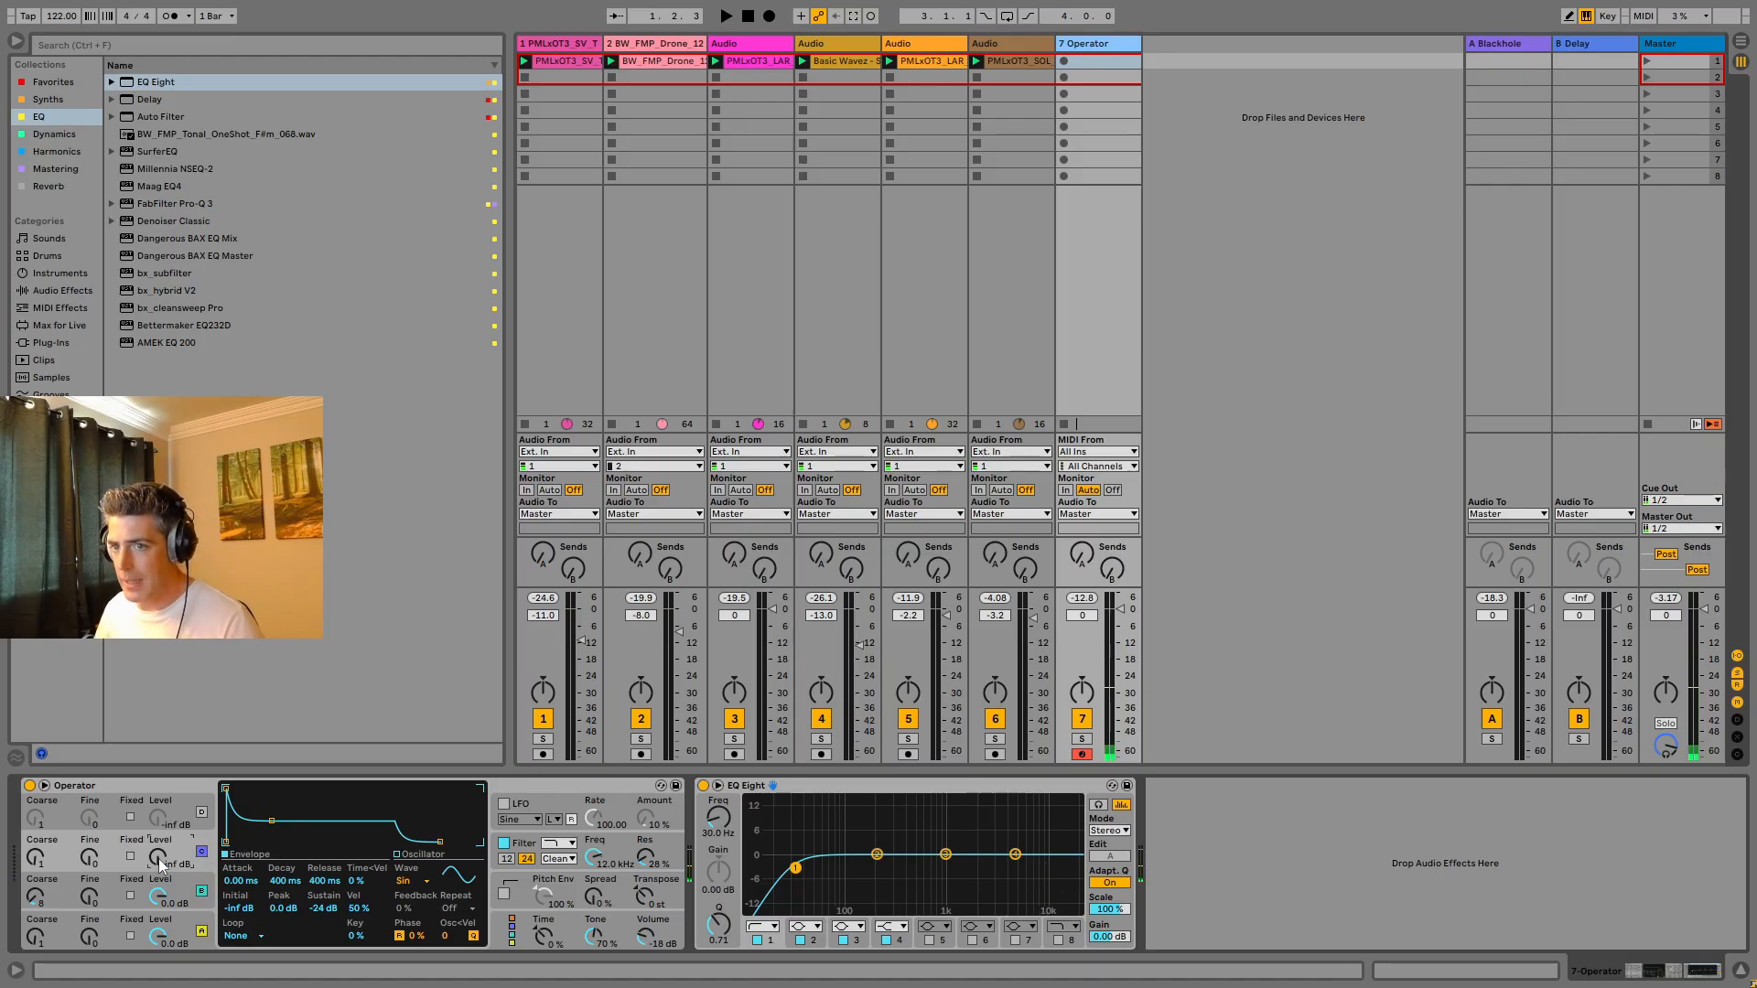
left_click_drag(158, 857, 159, 777)
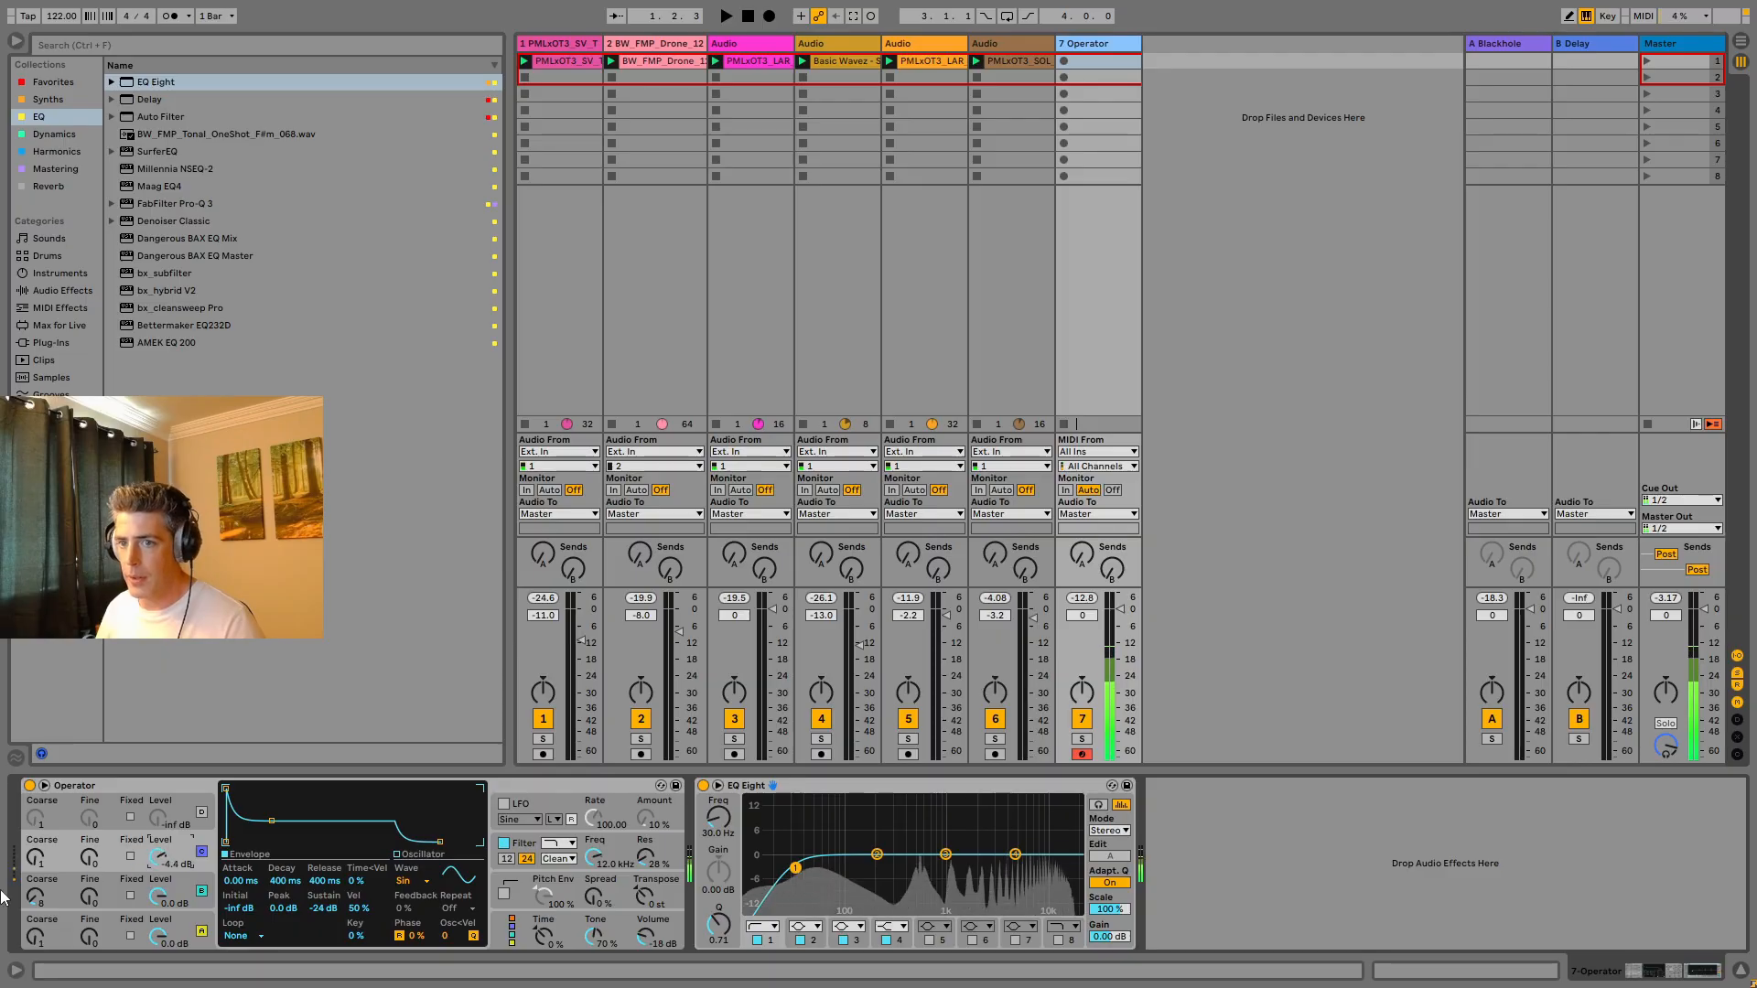
left_click(130, 857)
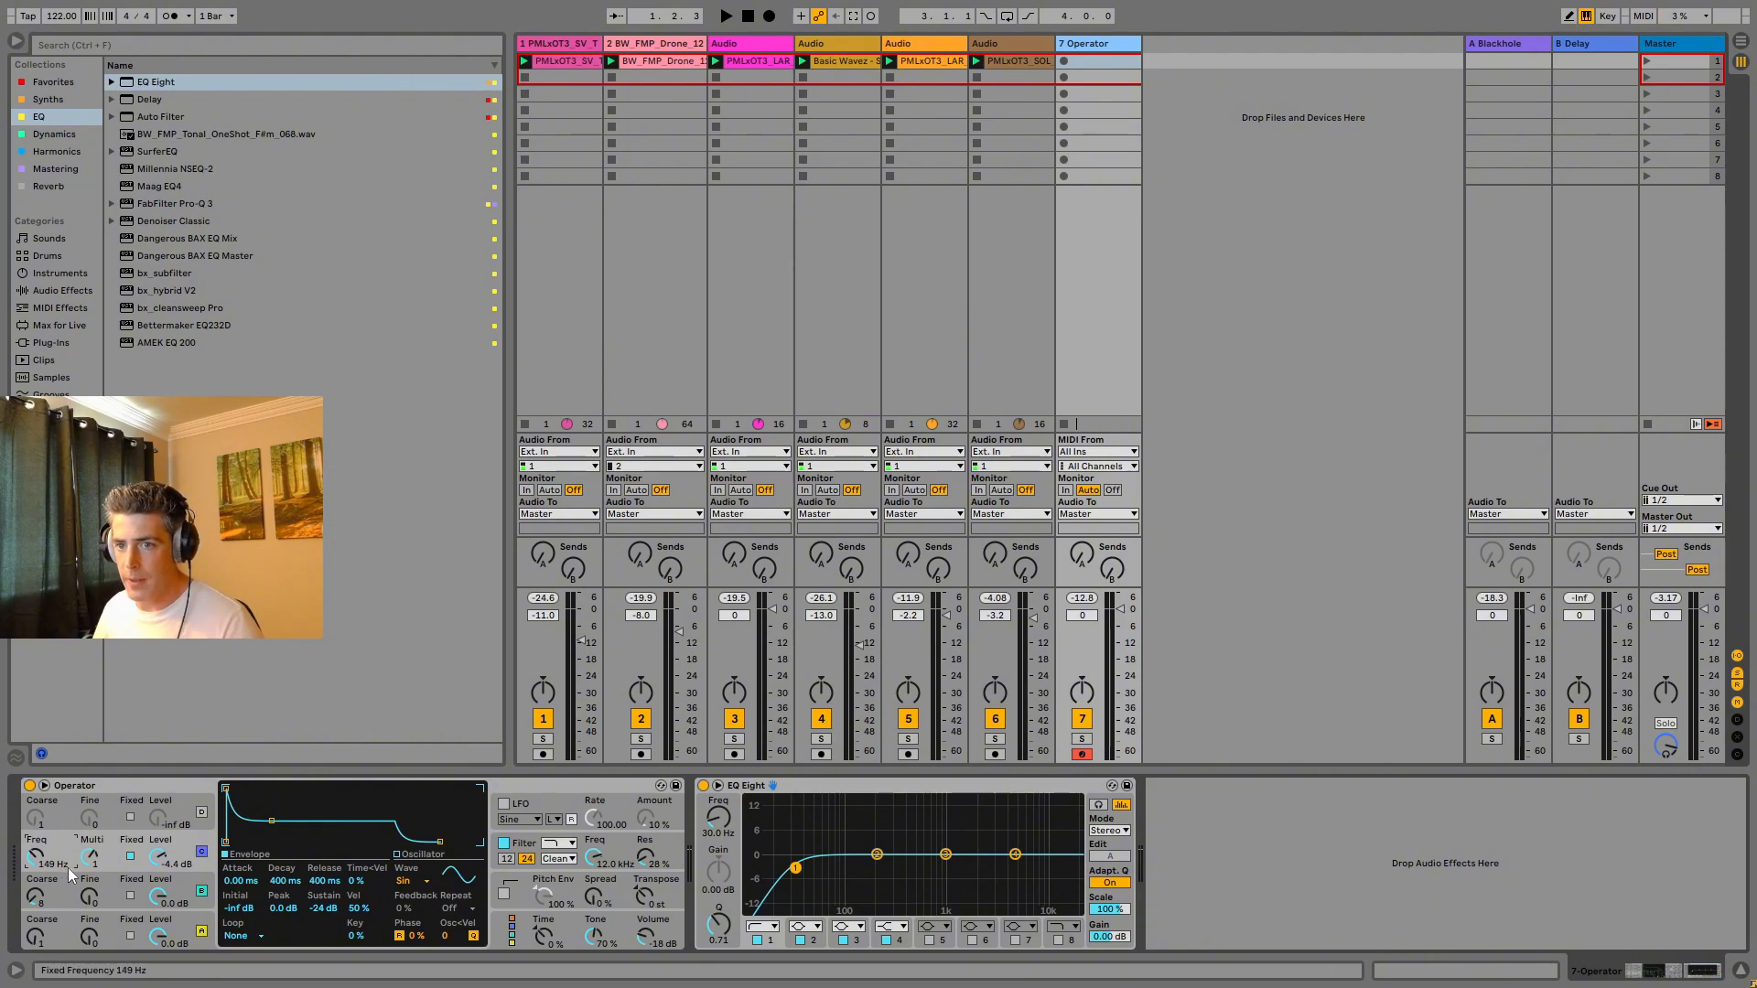
left_click_drag(67, 868, 68, 812)
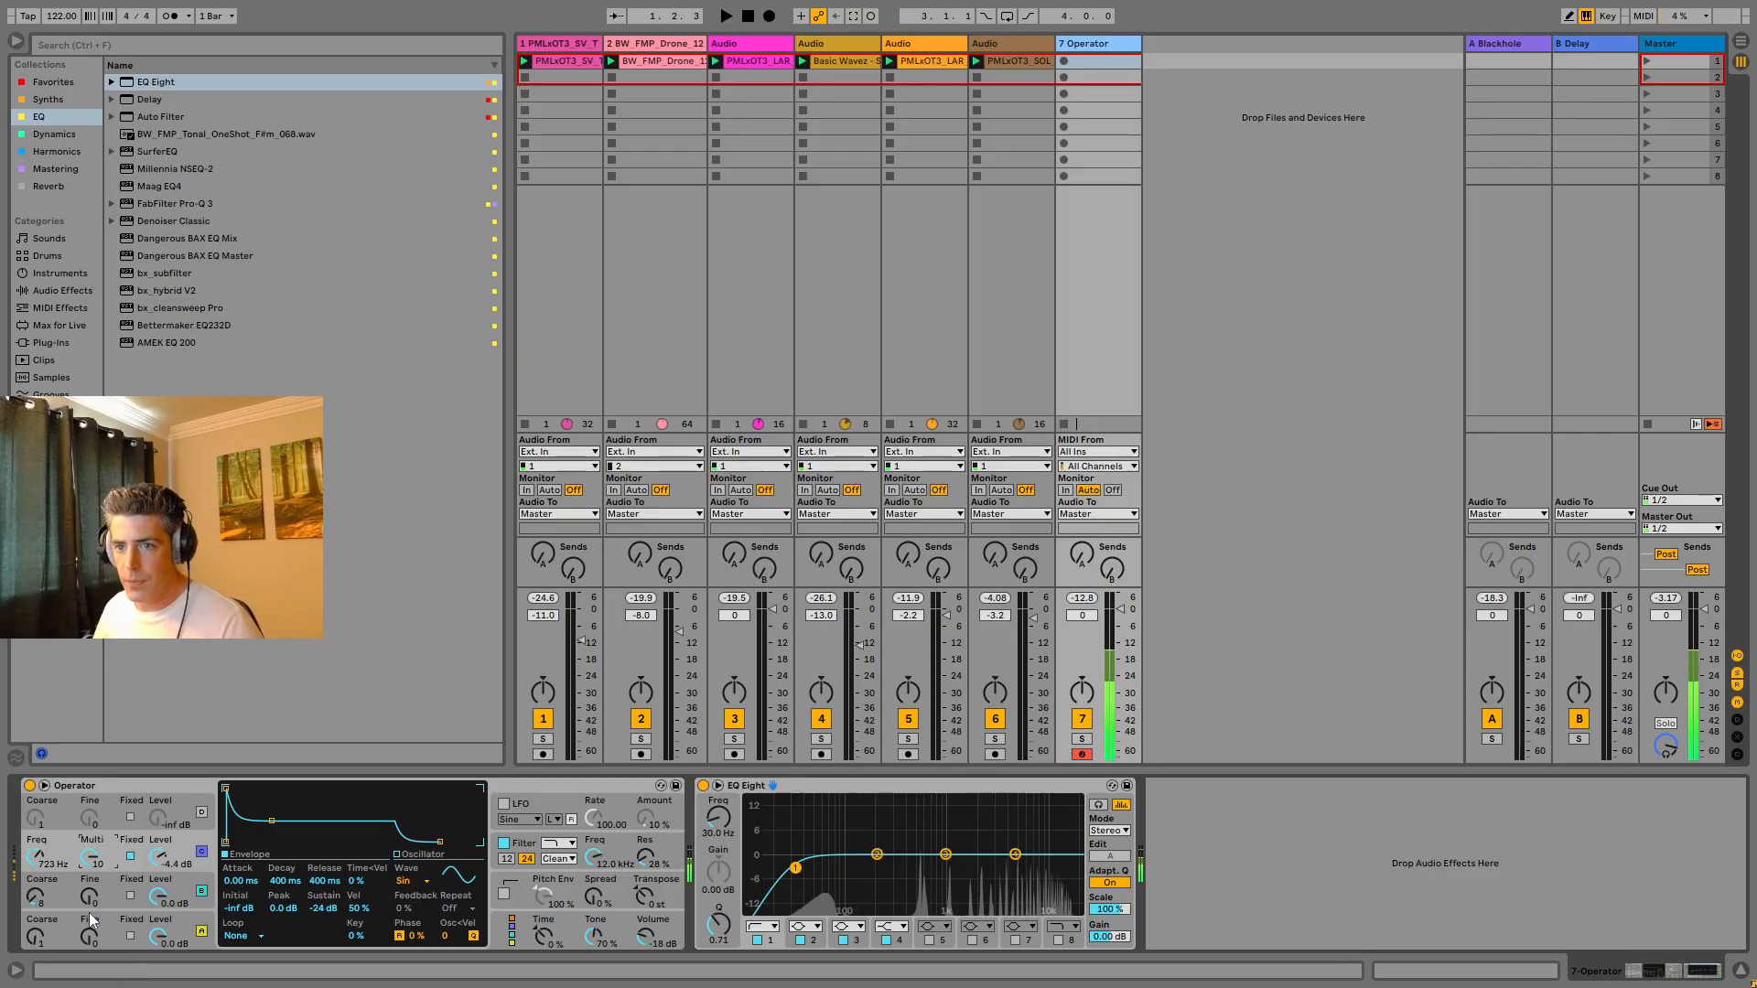
Lower the envelope sustain of oscillators B and C to -inf dB, and set oscillator A's release to 969 ms.
left_click(175, 919)
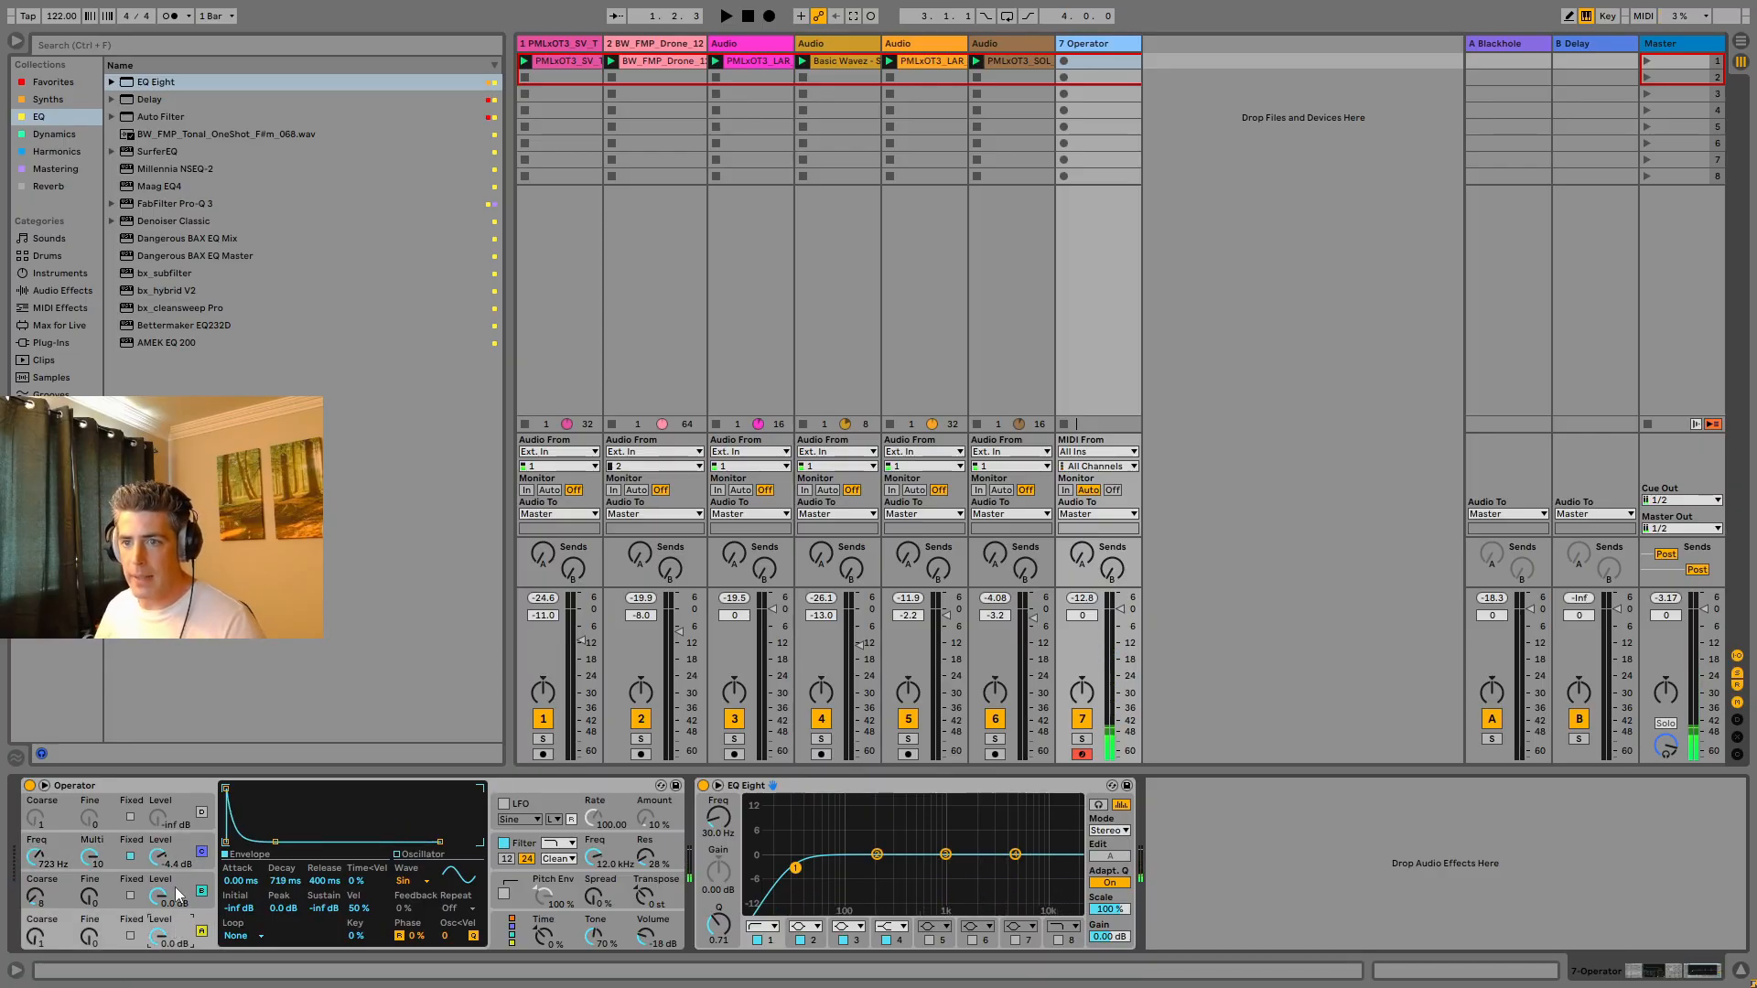
left_click(176, 894)
left_click_drag(272, 820, 272, 841)
left_click(180, 846)
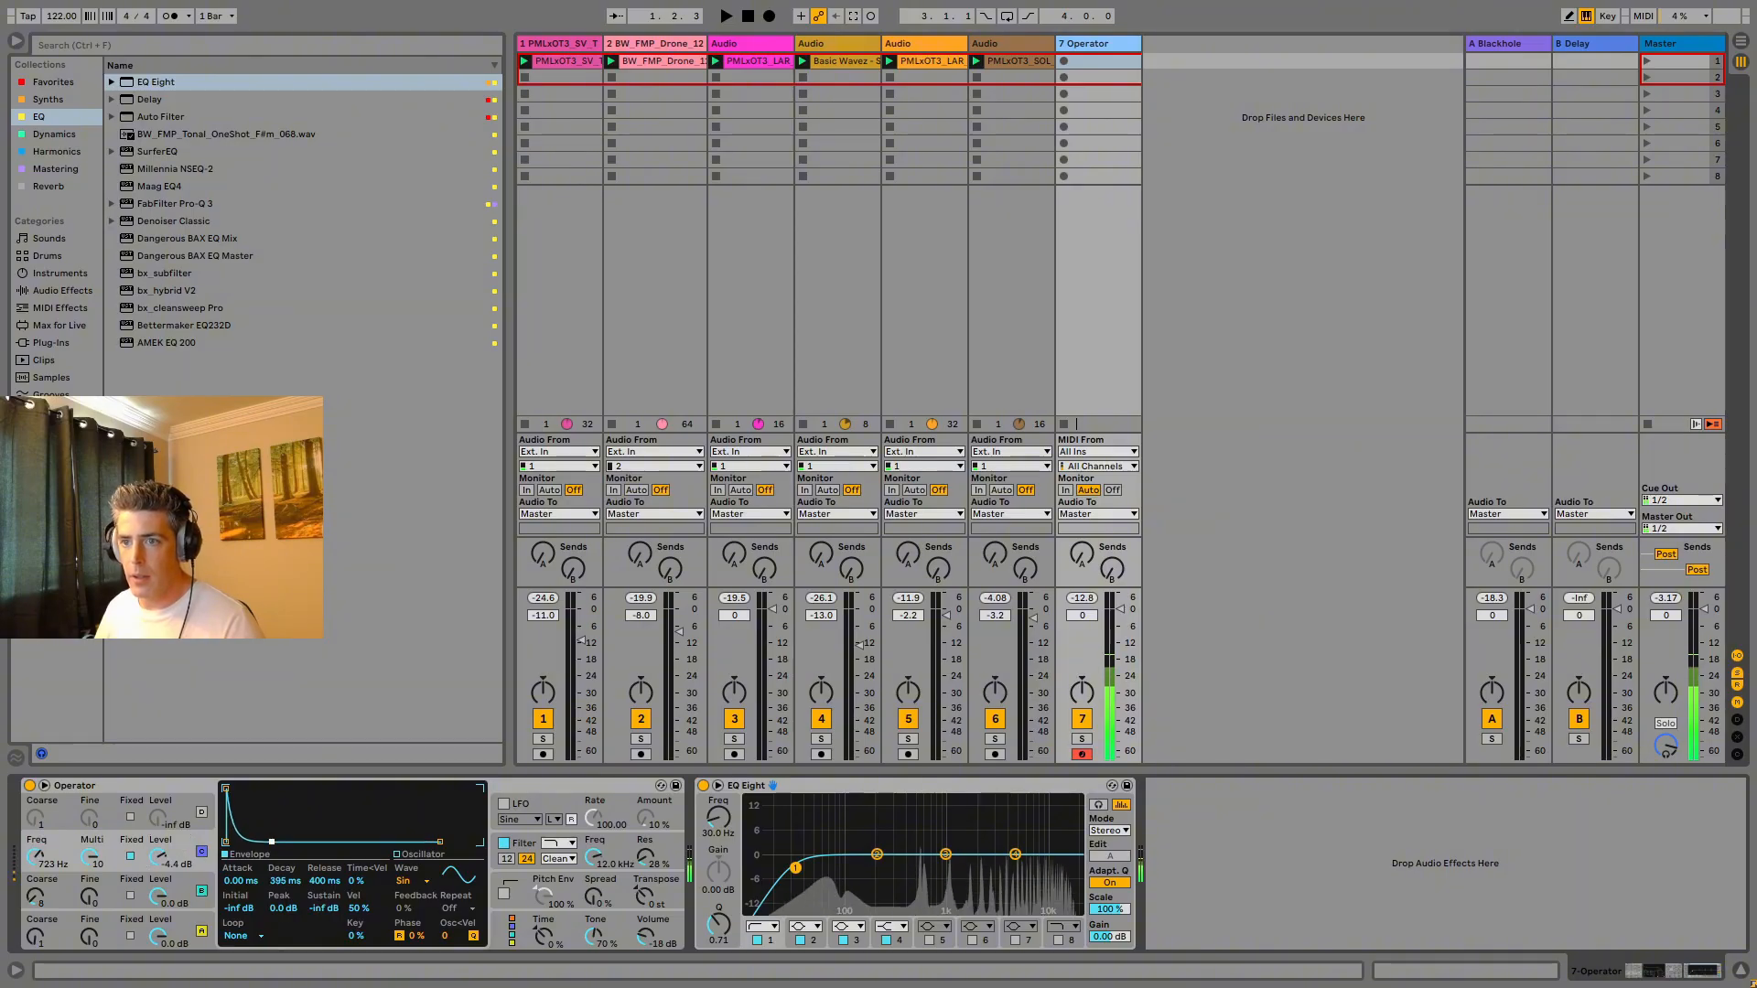
left_click(191, 896)
left_click(191, 934)
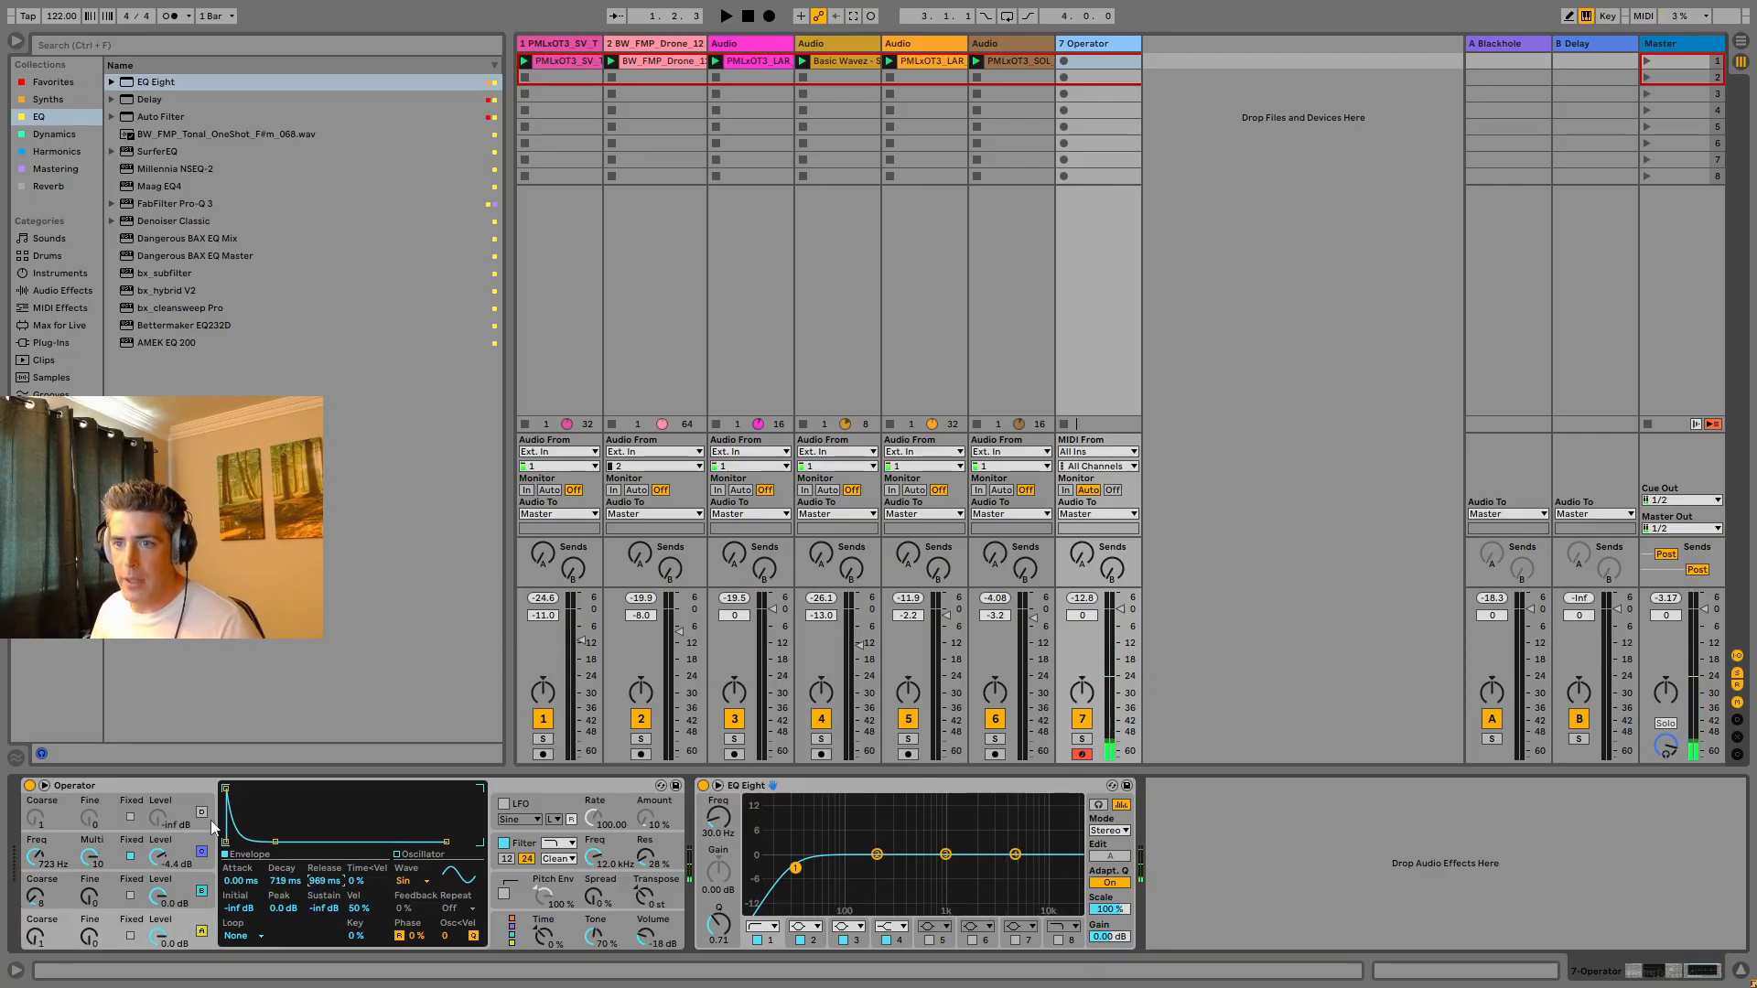
Set oscillator D's level to 0.0 dB and Coarse to 9, and switch the oscillator off after auditioning it.
left_click(172, 807)
left_click_drag(172, 807, 172, 770)
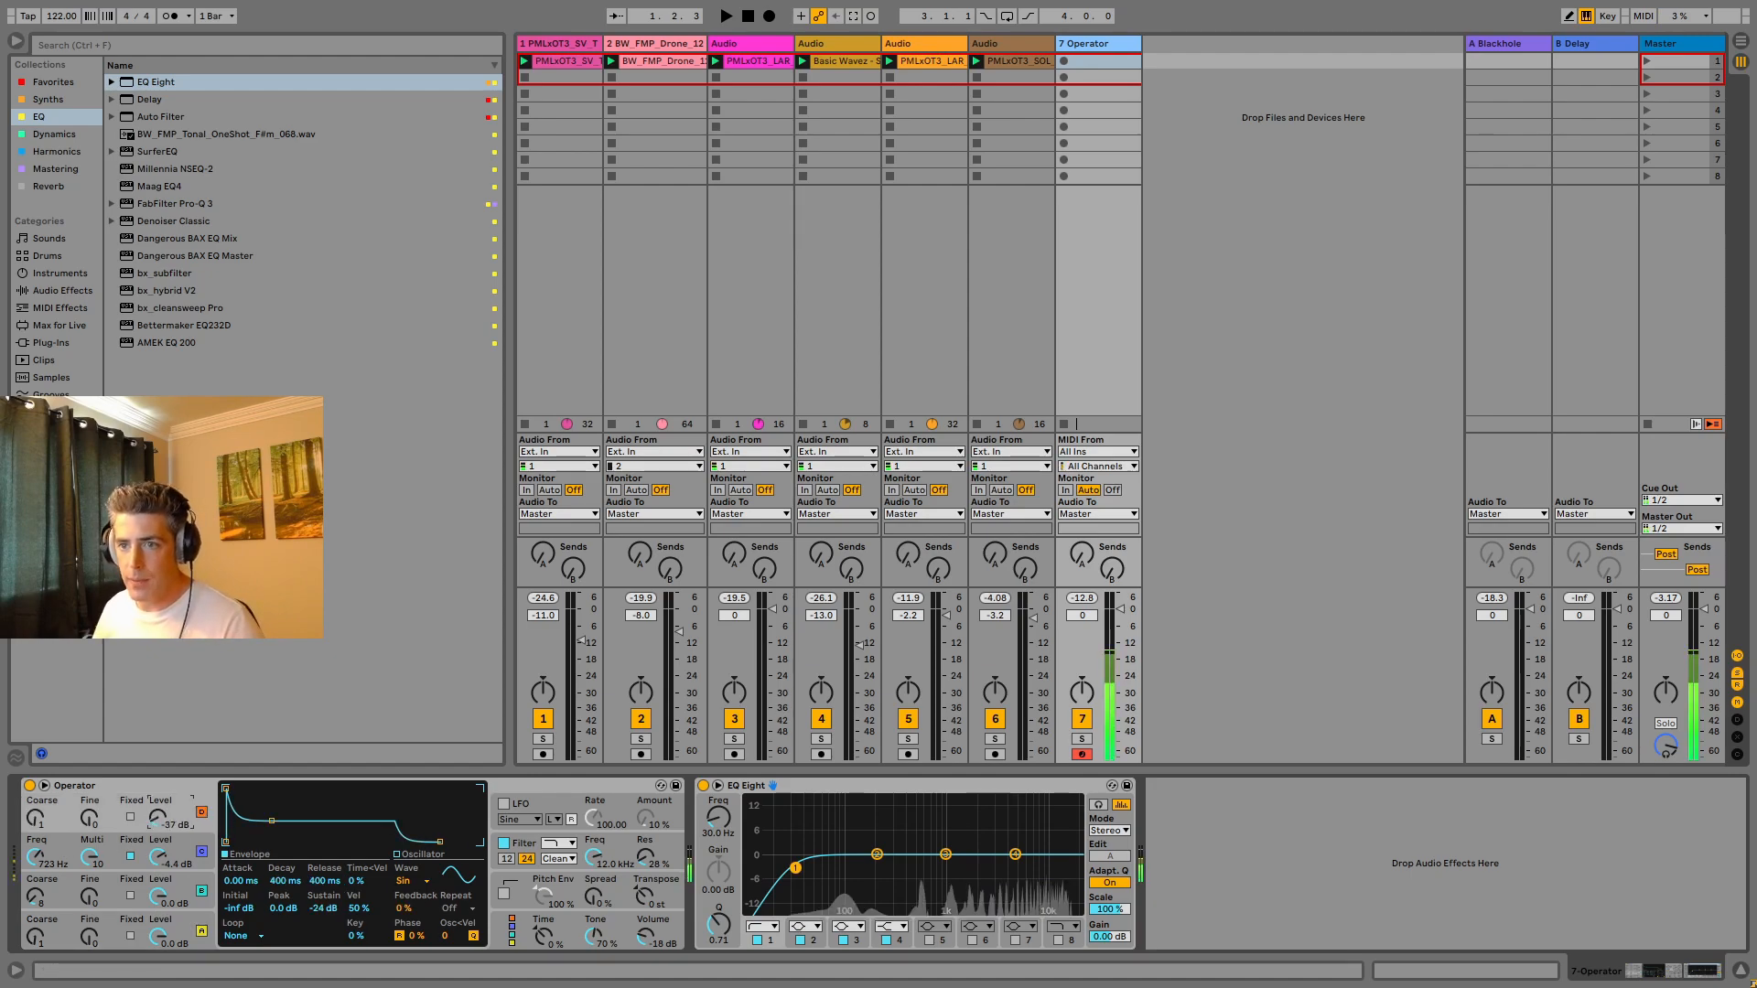
mouse_move(63, 817)
left_mouse_down()
mouse_move(62, 772)
mouse_move(69, 818)
left_mouse_up()
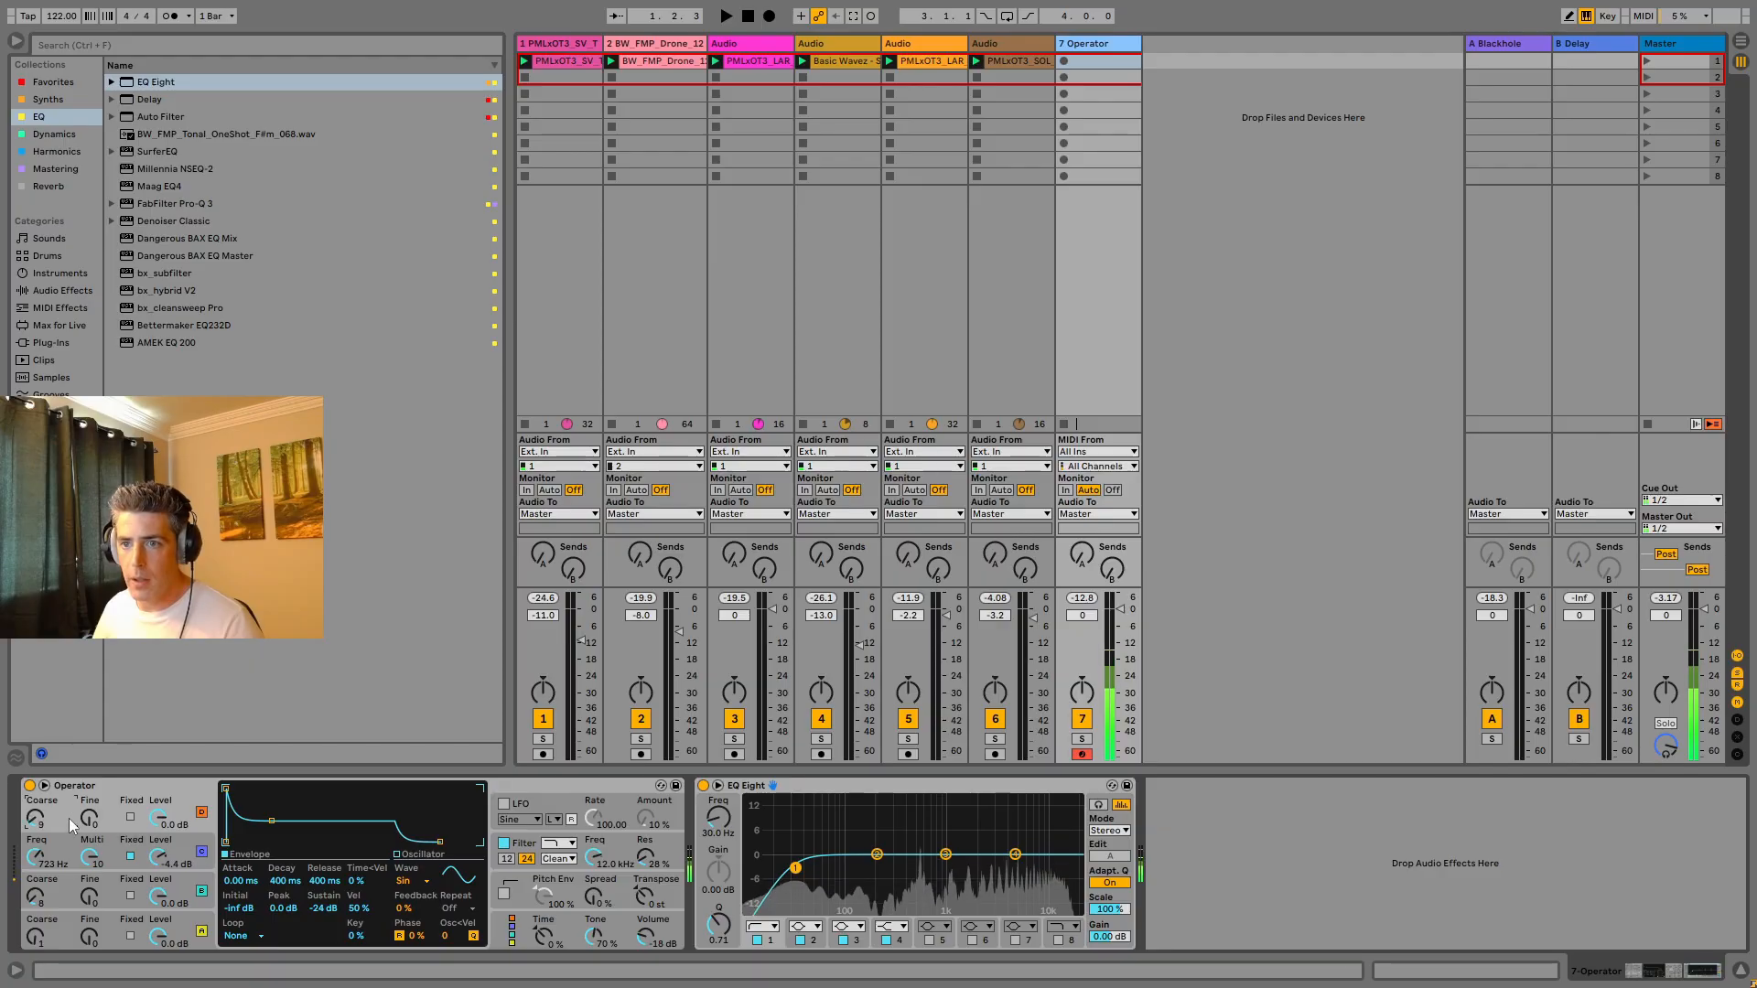
left_click(201, 811)
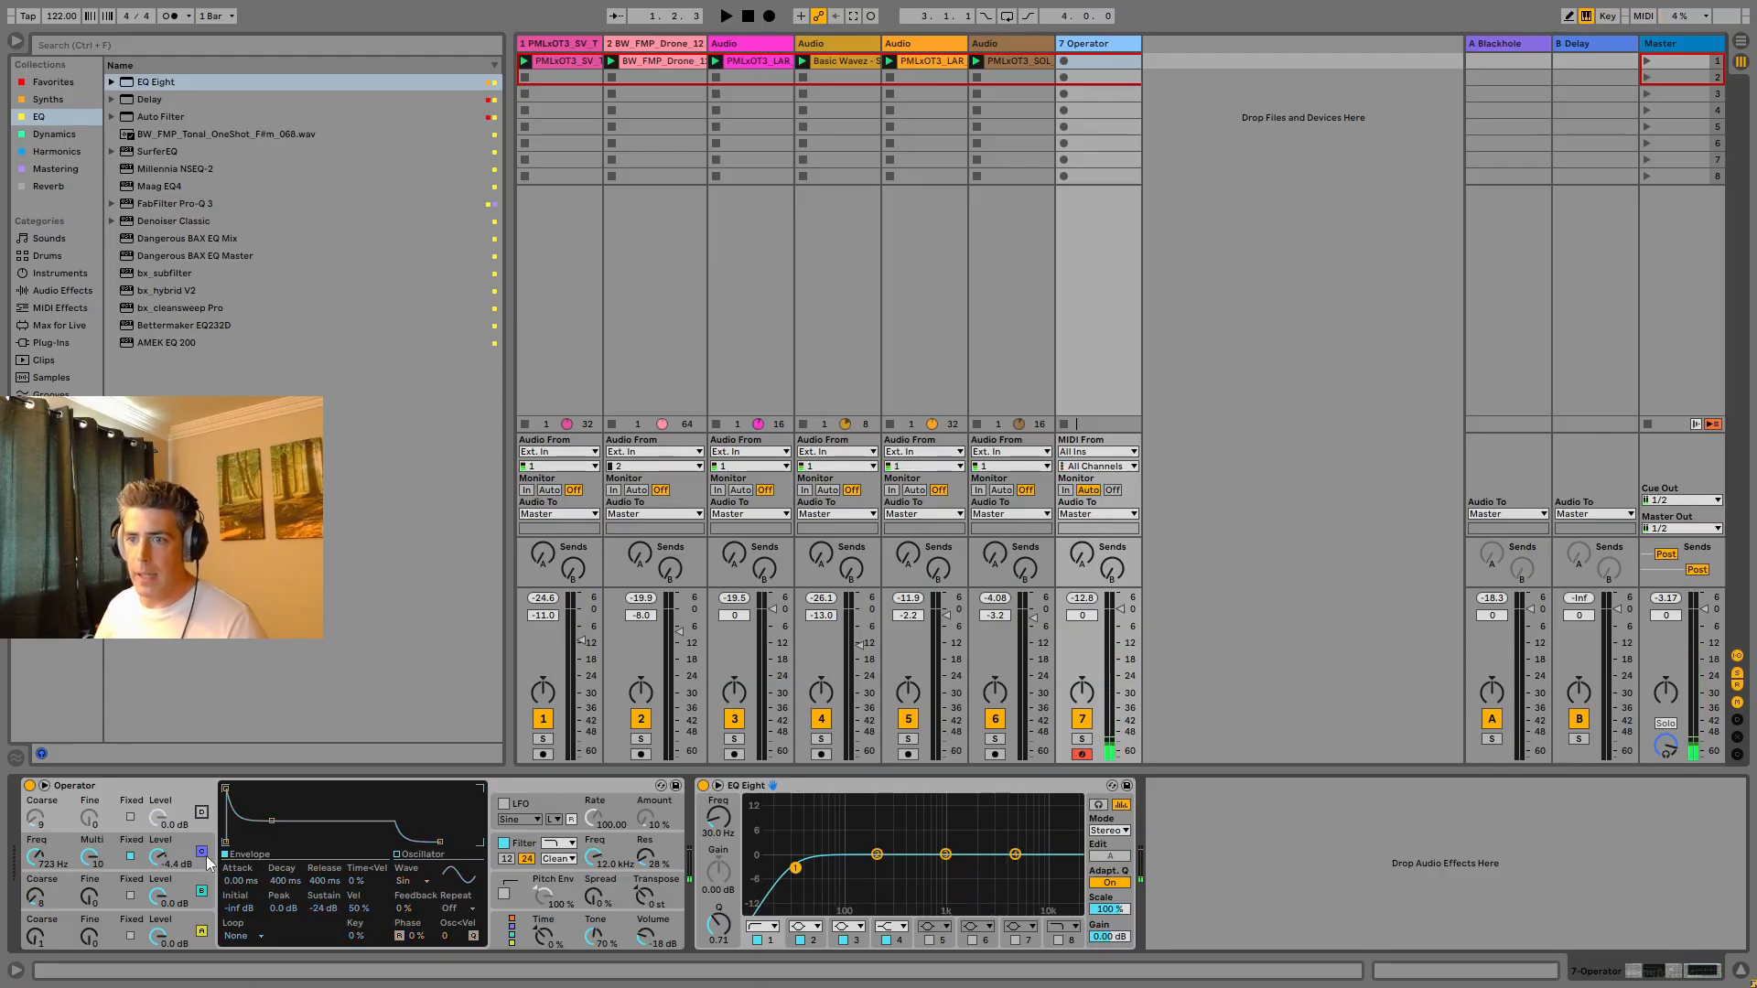
Switch off oscillator C in Operator, and set the filter's envelope amount to 40% and its Freq to 1.45 kHz.
left_click(201, 853)
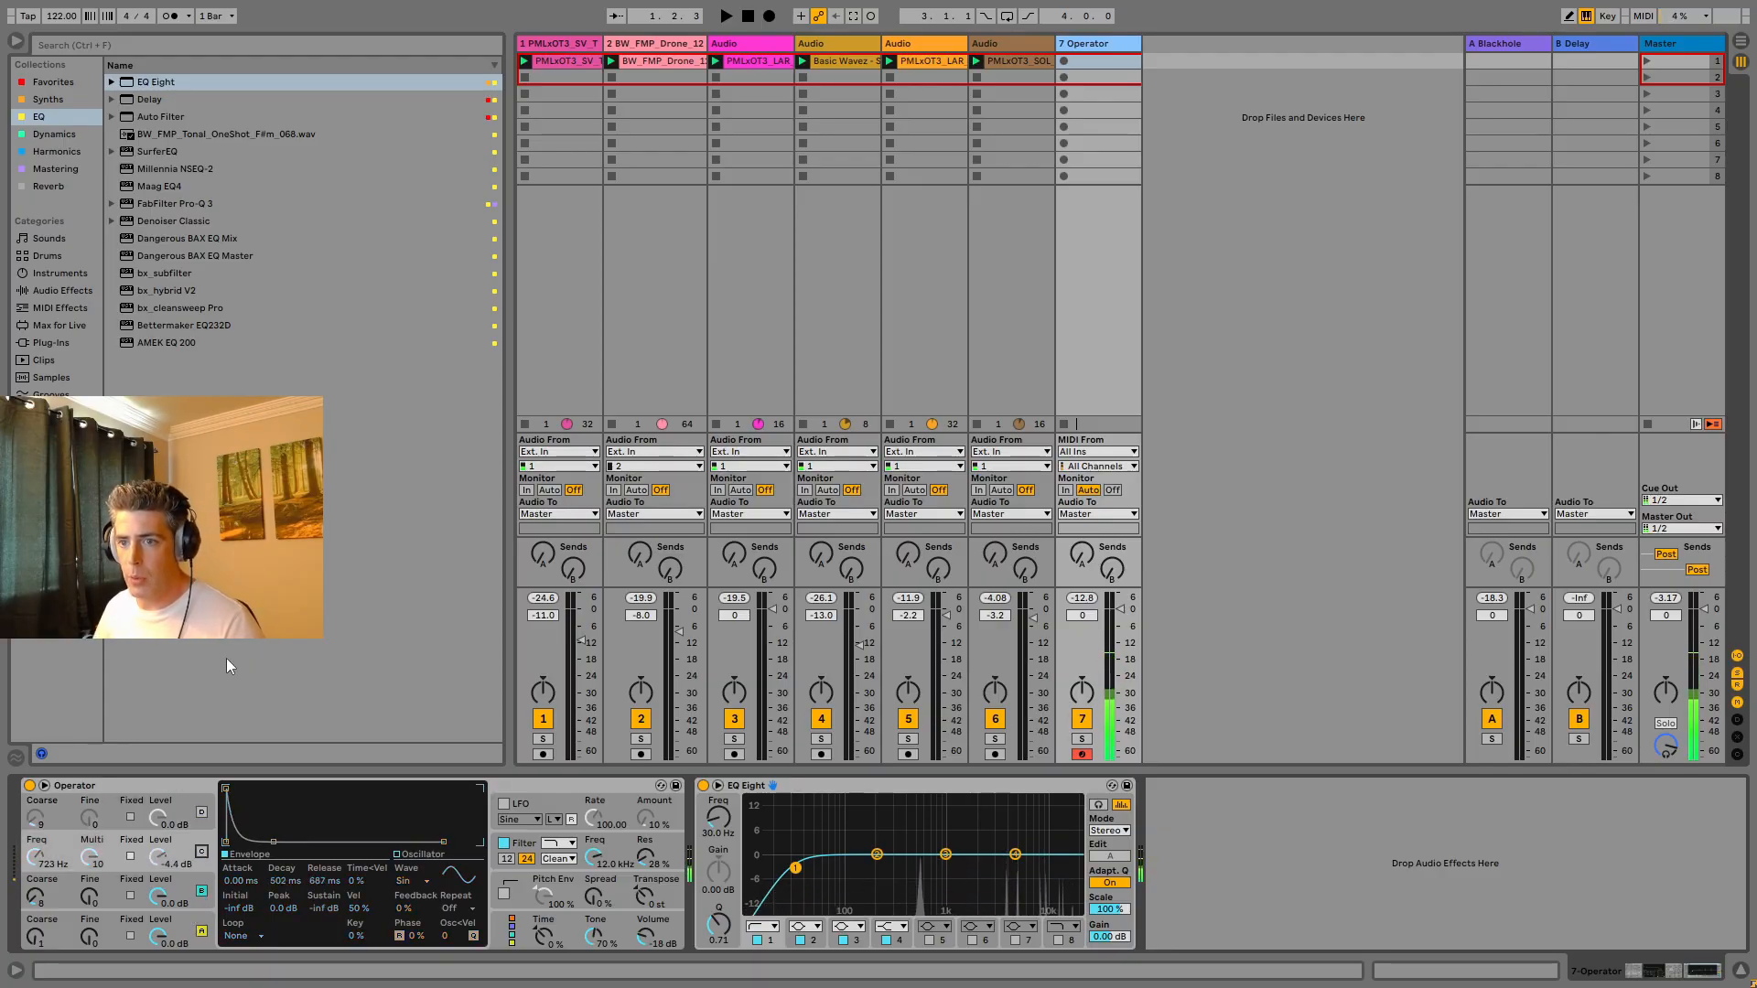
left_click(616, 845)
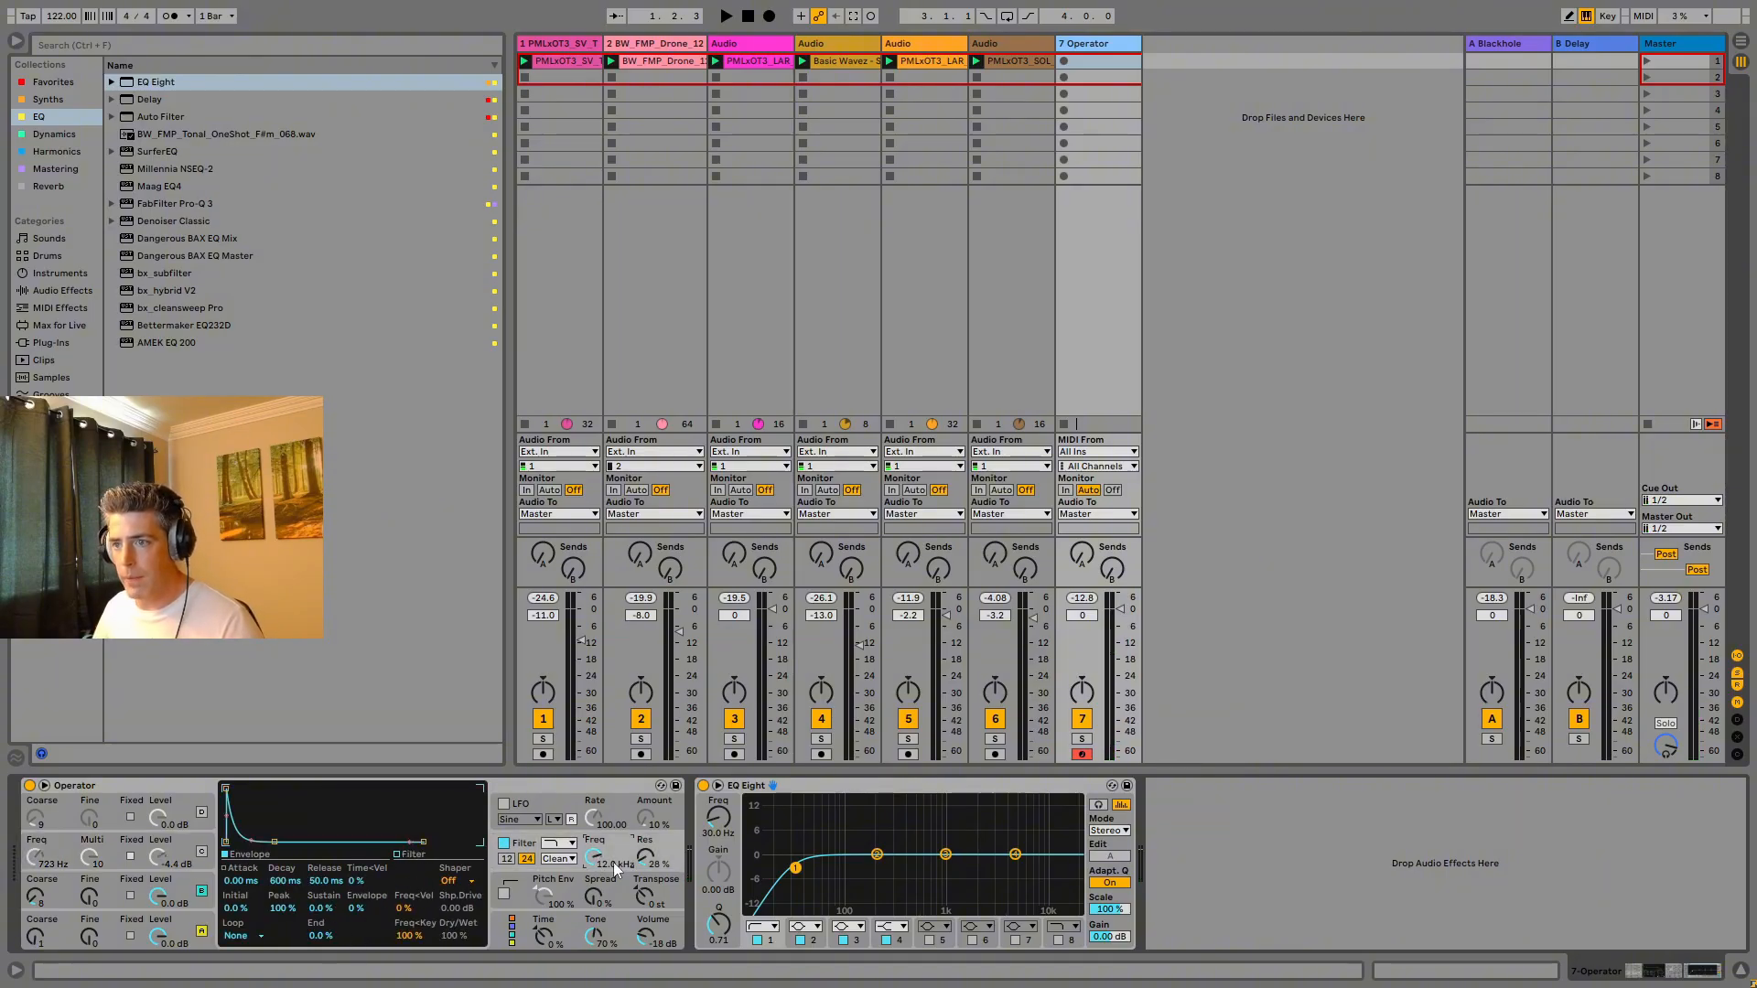
left_click_drag(600, 860, 600, 893)
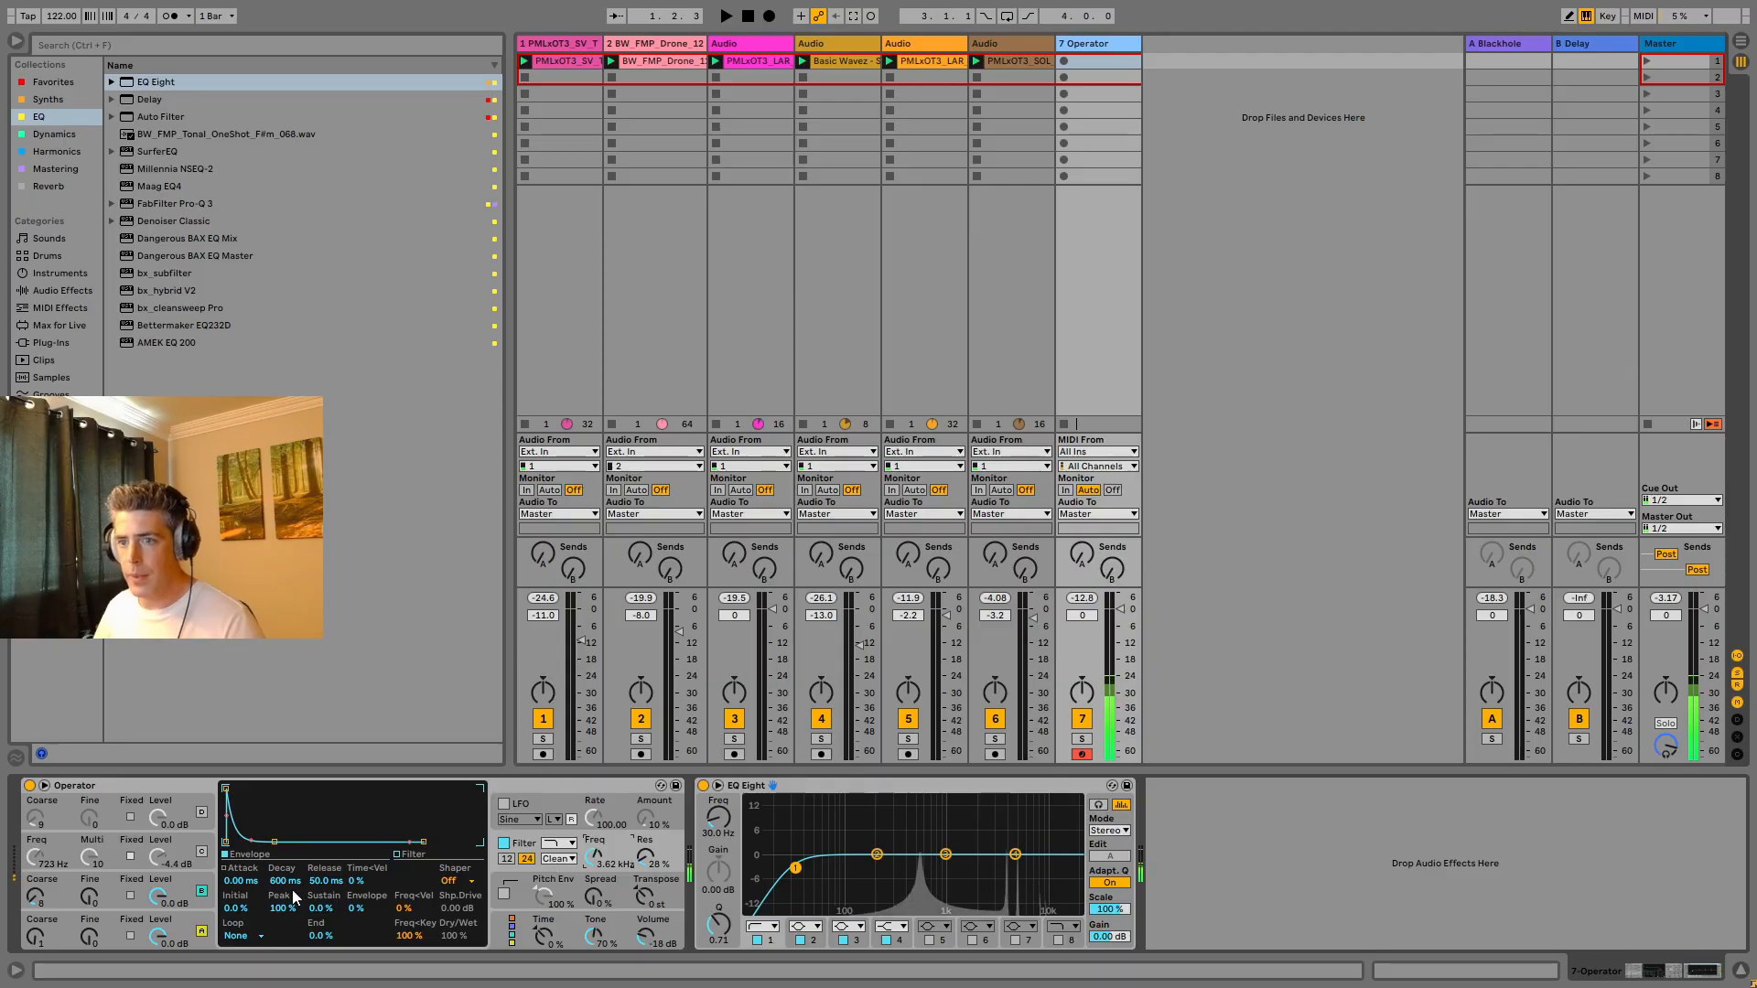
left_click_drag(359, 907, 359, 875)
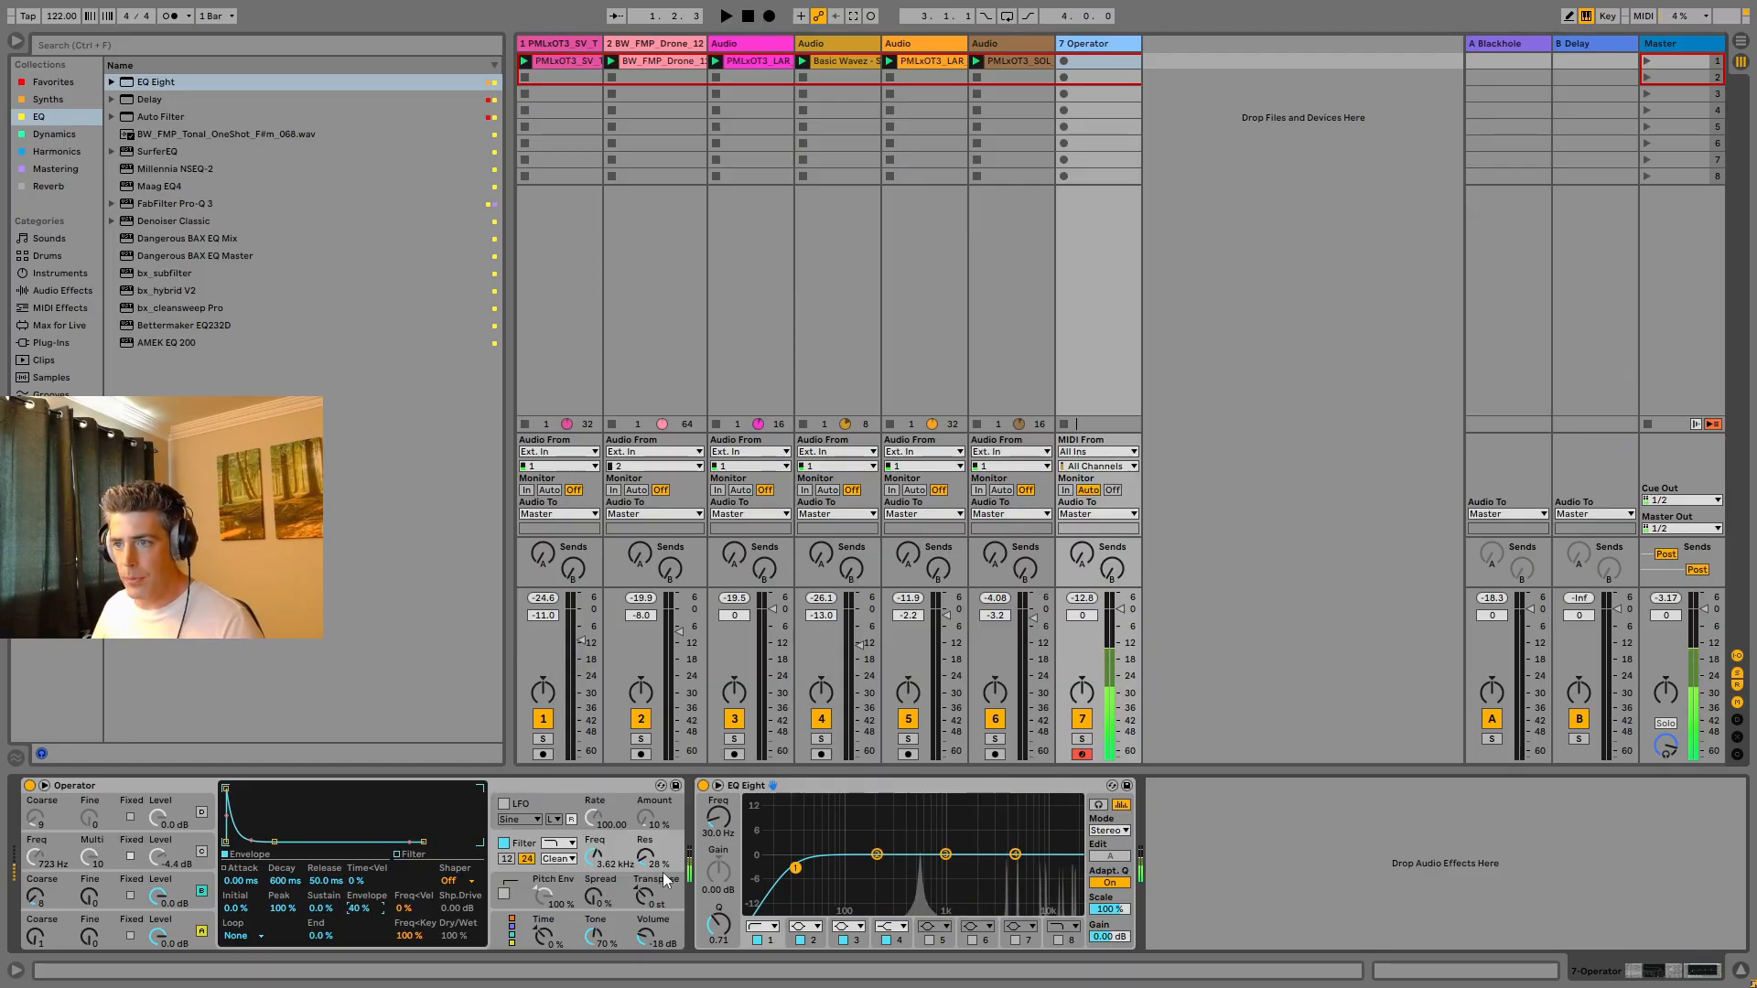
left_click_drag(595, 857, 595, 884)
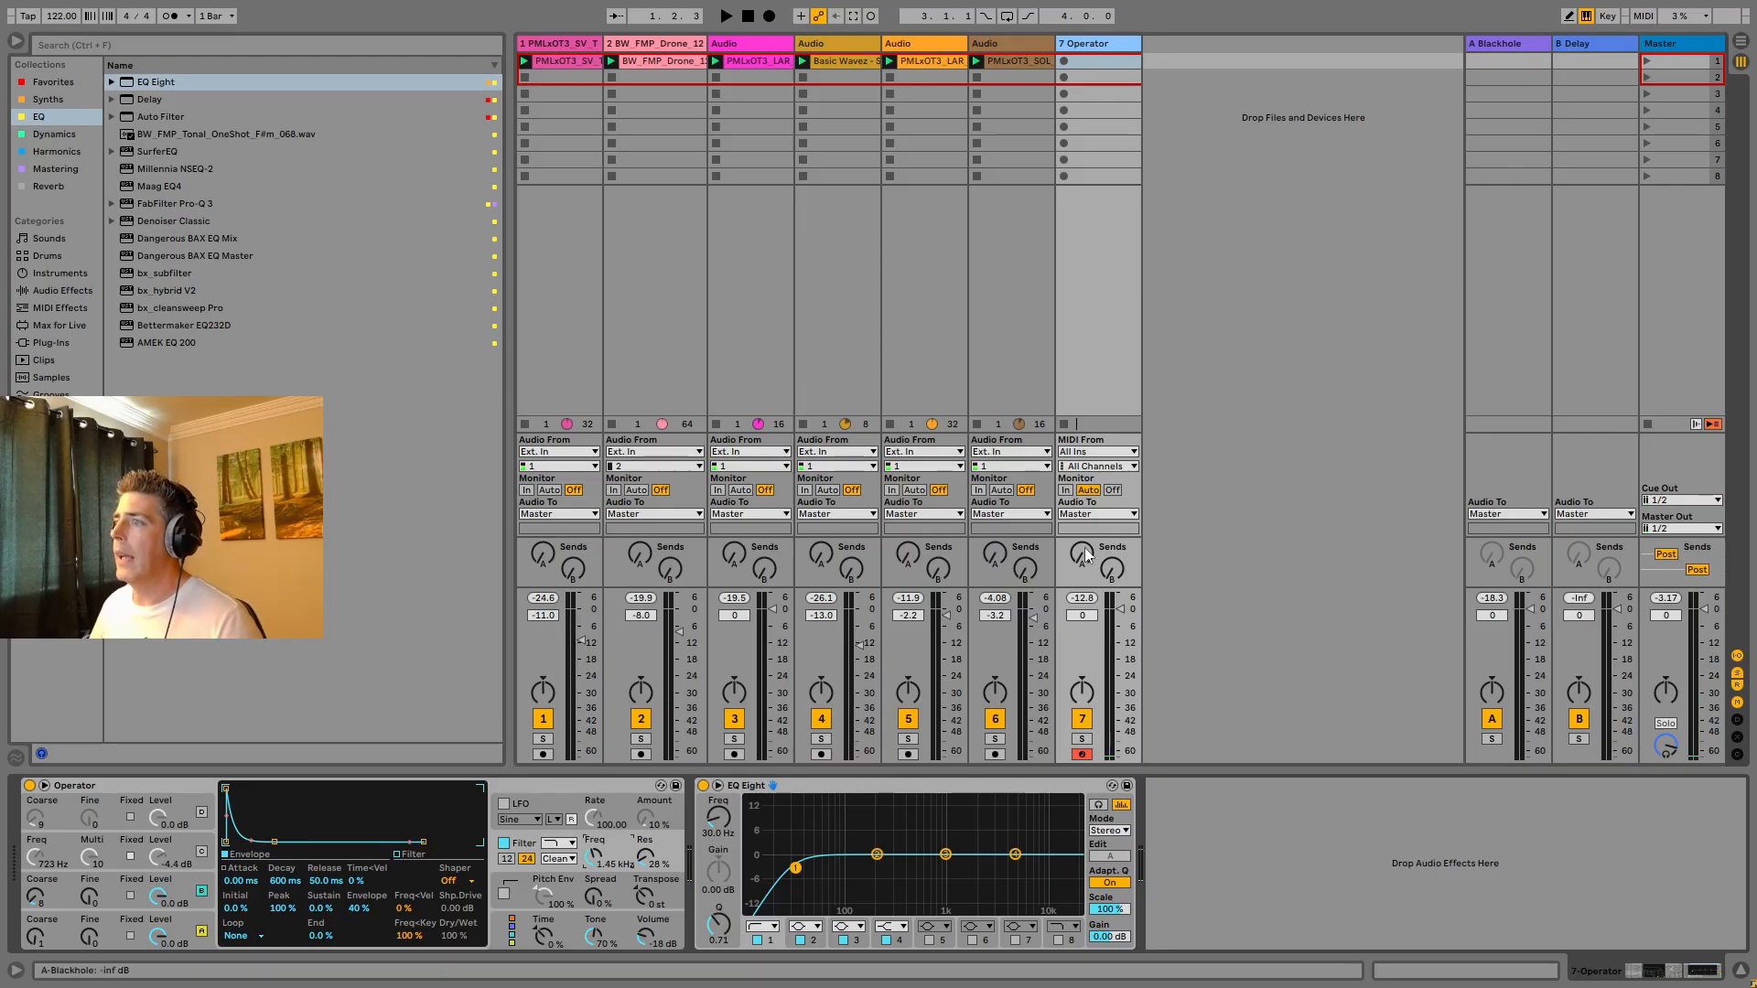
Add a Delay after EQ Eight with 67% Feedback, 29% Dry/Wet, and its filter at 915 Hz with a width of 4.30.
left_click_drag(142, 99, 1208, 815)
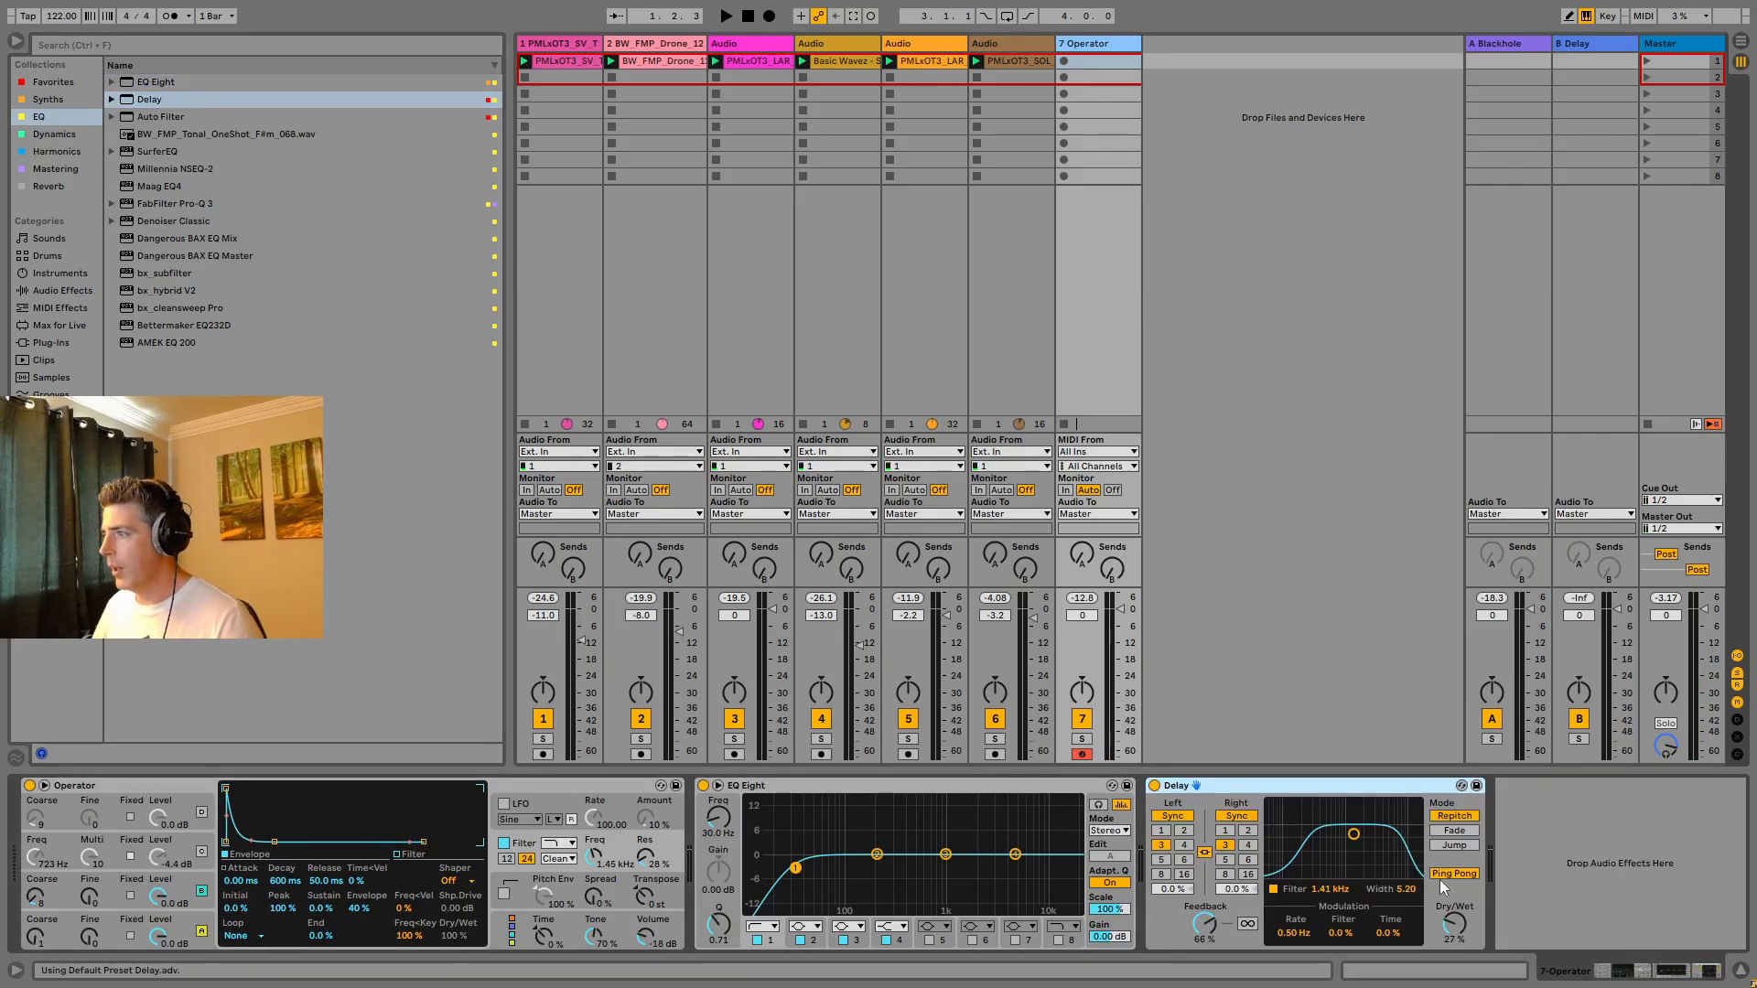
left_click_drag(1458, 933, 1458, 923)
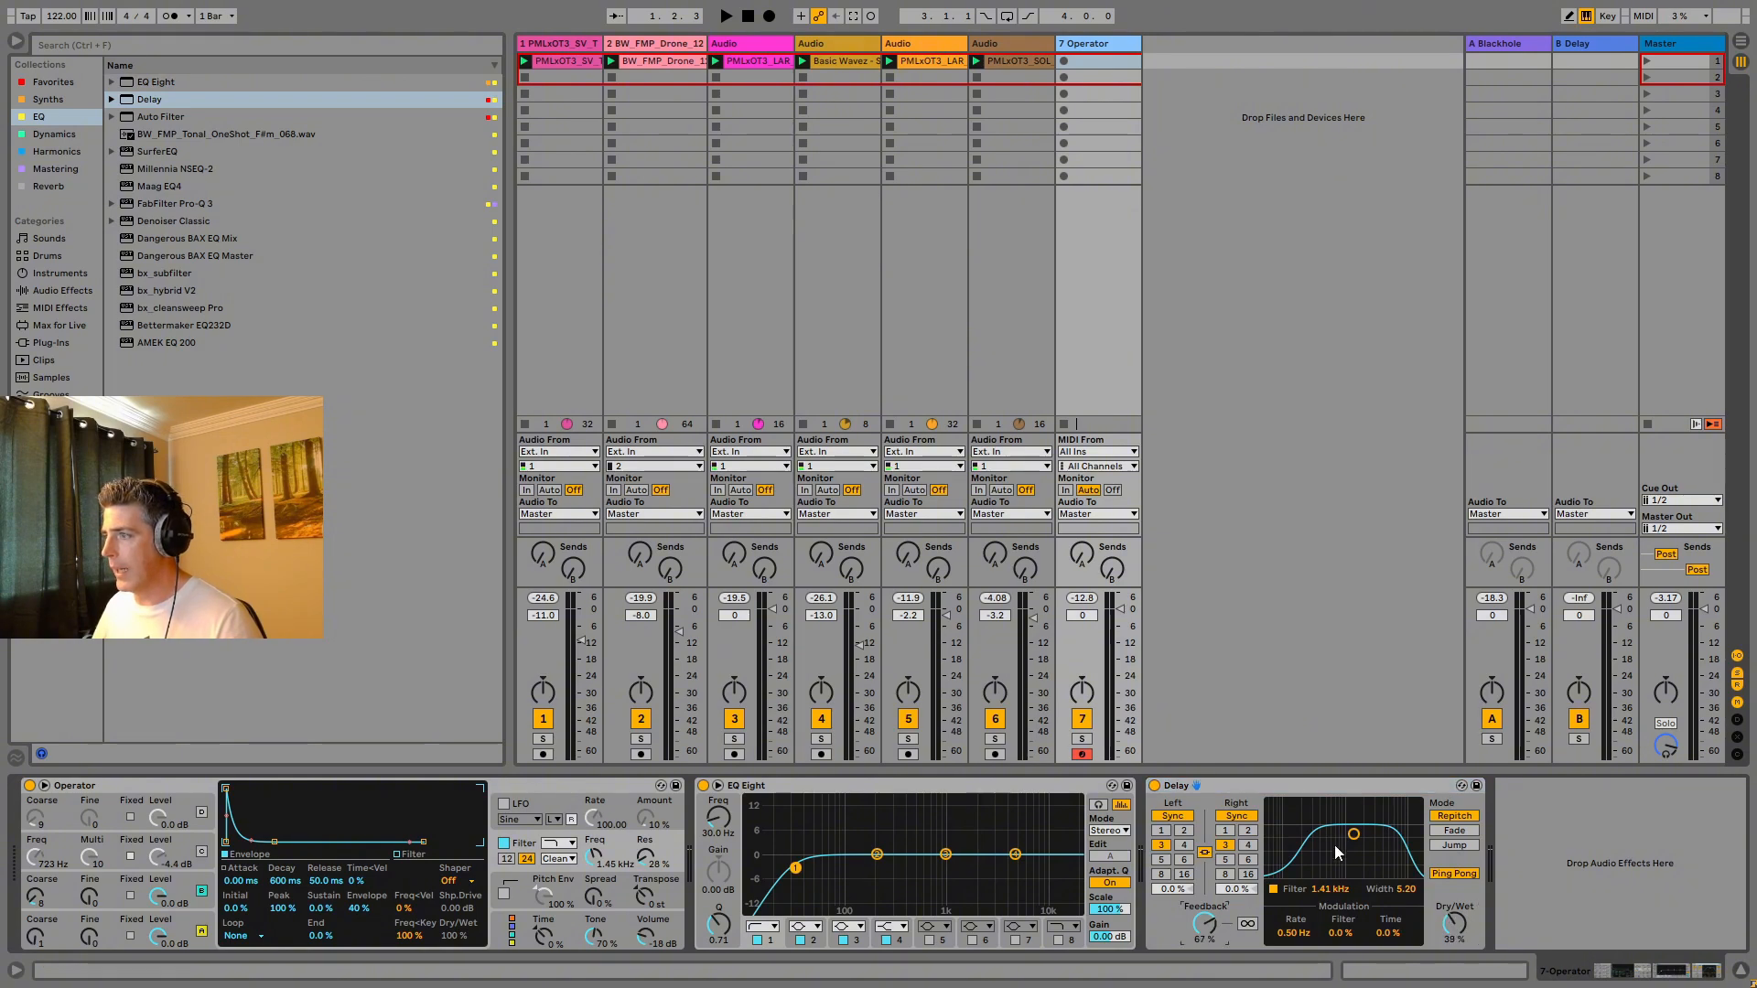
left_click_drag(1353, 834, 1344, 845)
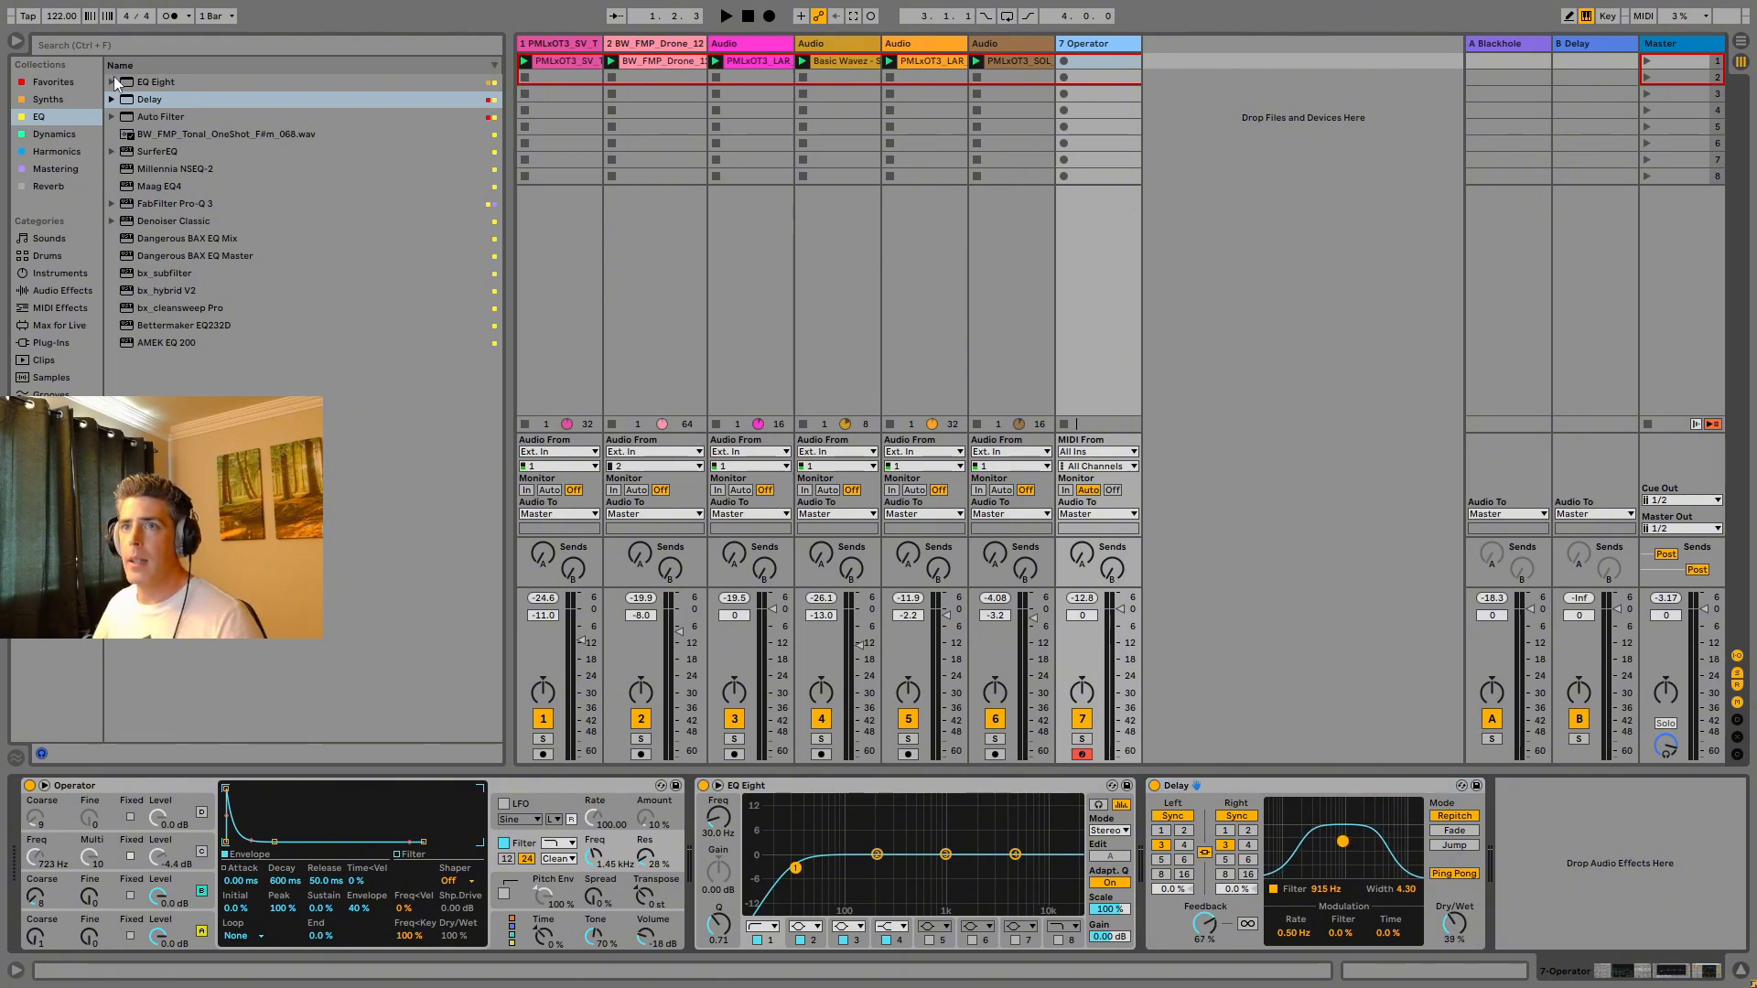
Add Utility from the Favorites collection after the Delay, and set Operator's Volume to -14 dB.
left_click(69, 102)
left_click(53, 84)
left_click(138, 84)
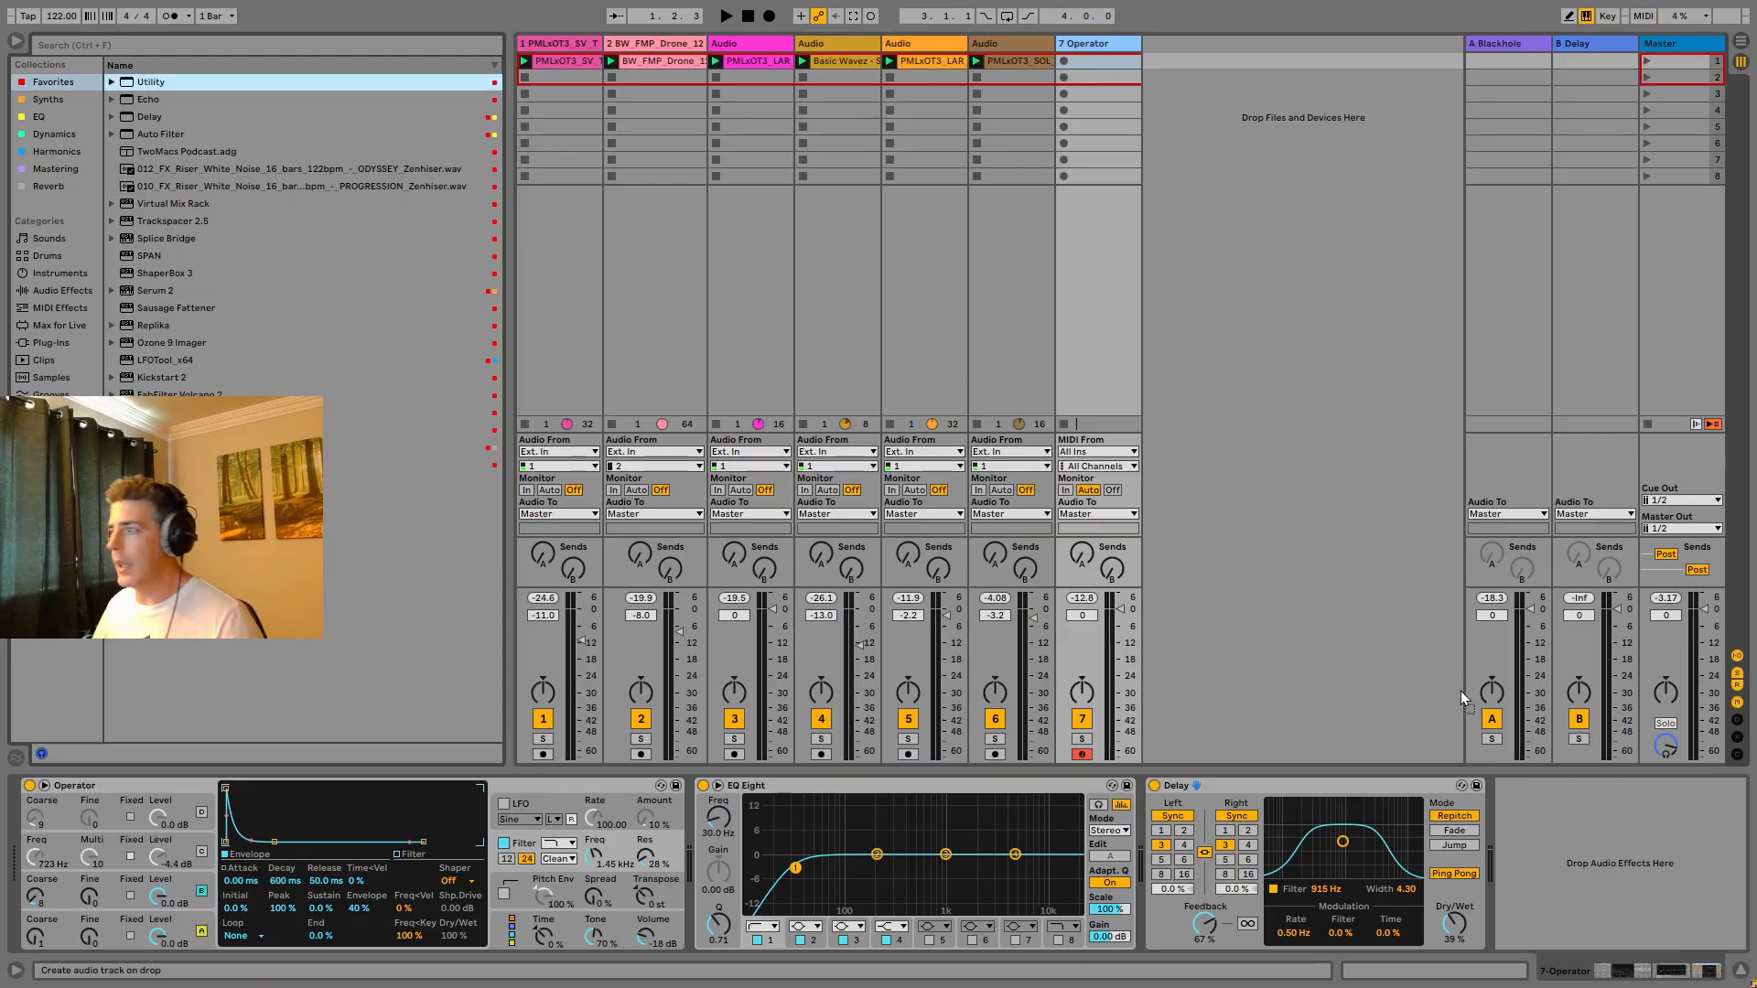
left_click_drag(1460, 690, 1678, 921)
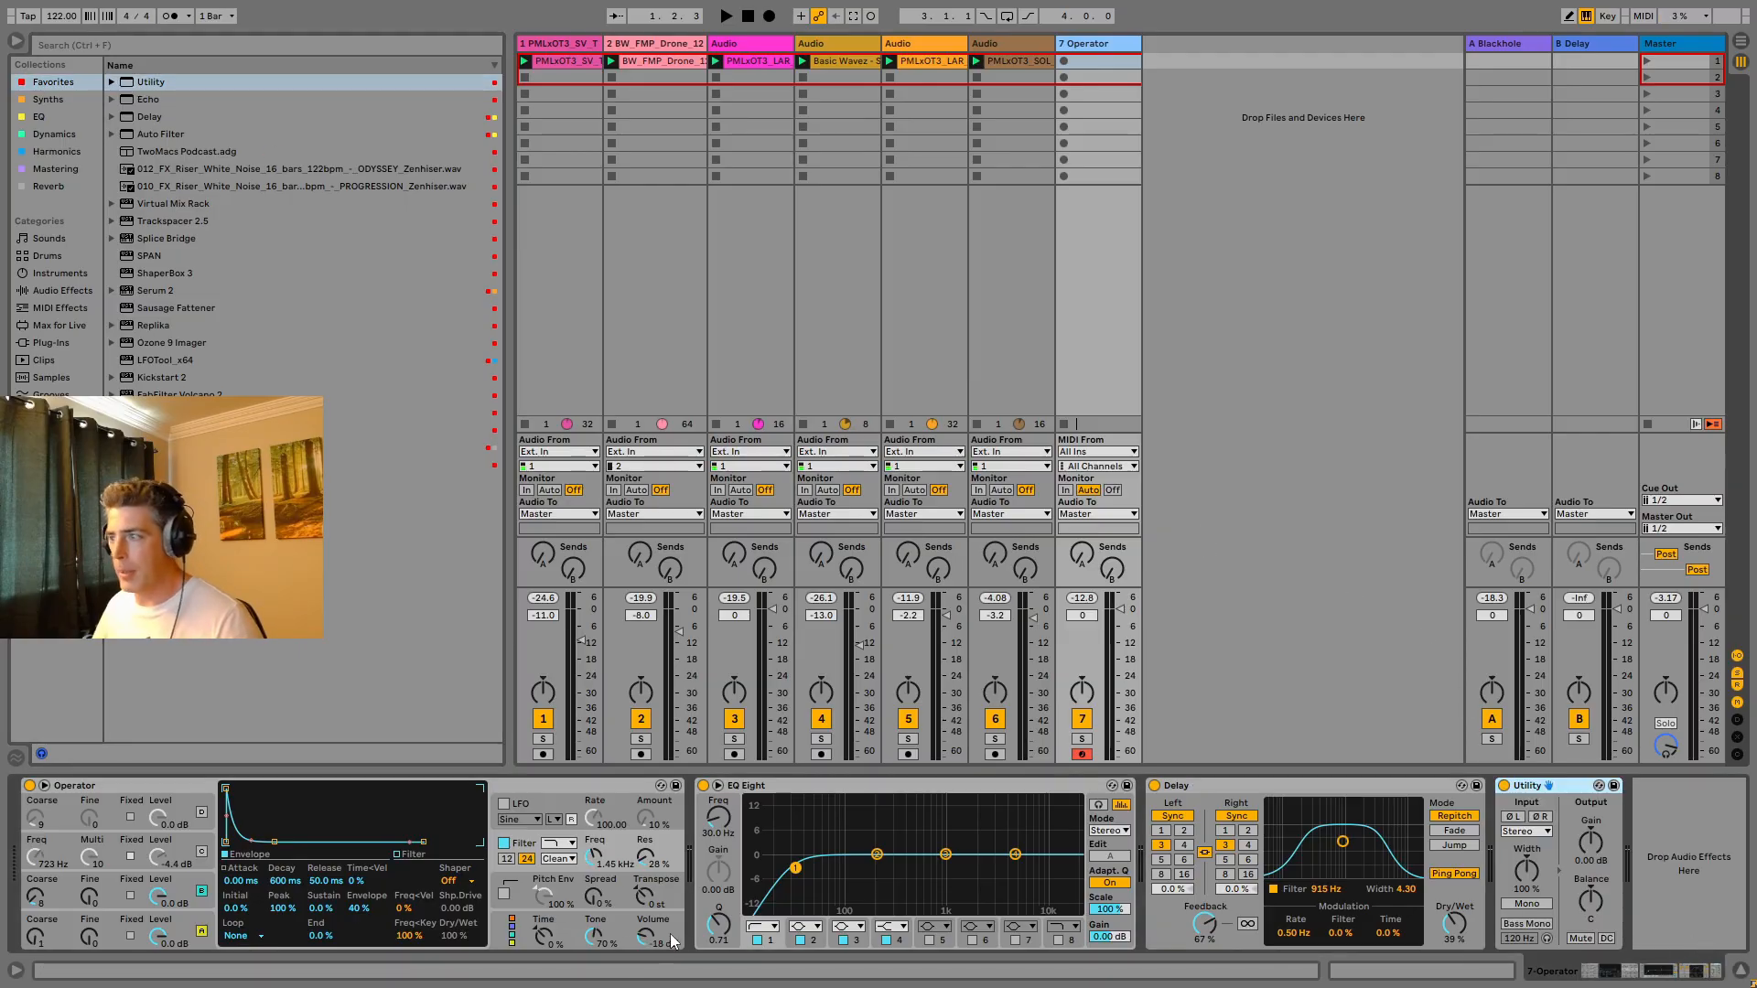
left_click_drag(640, 933, 641, 918)
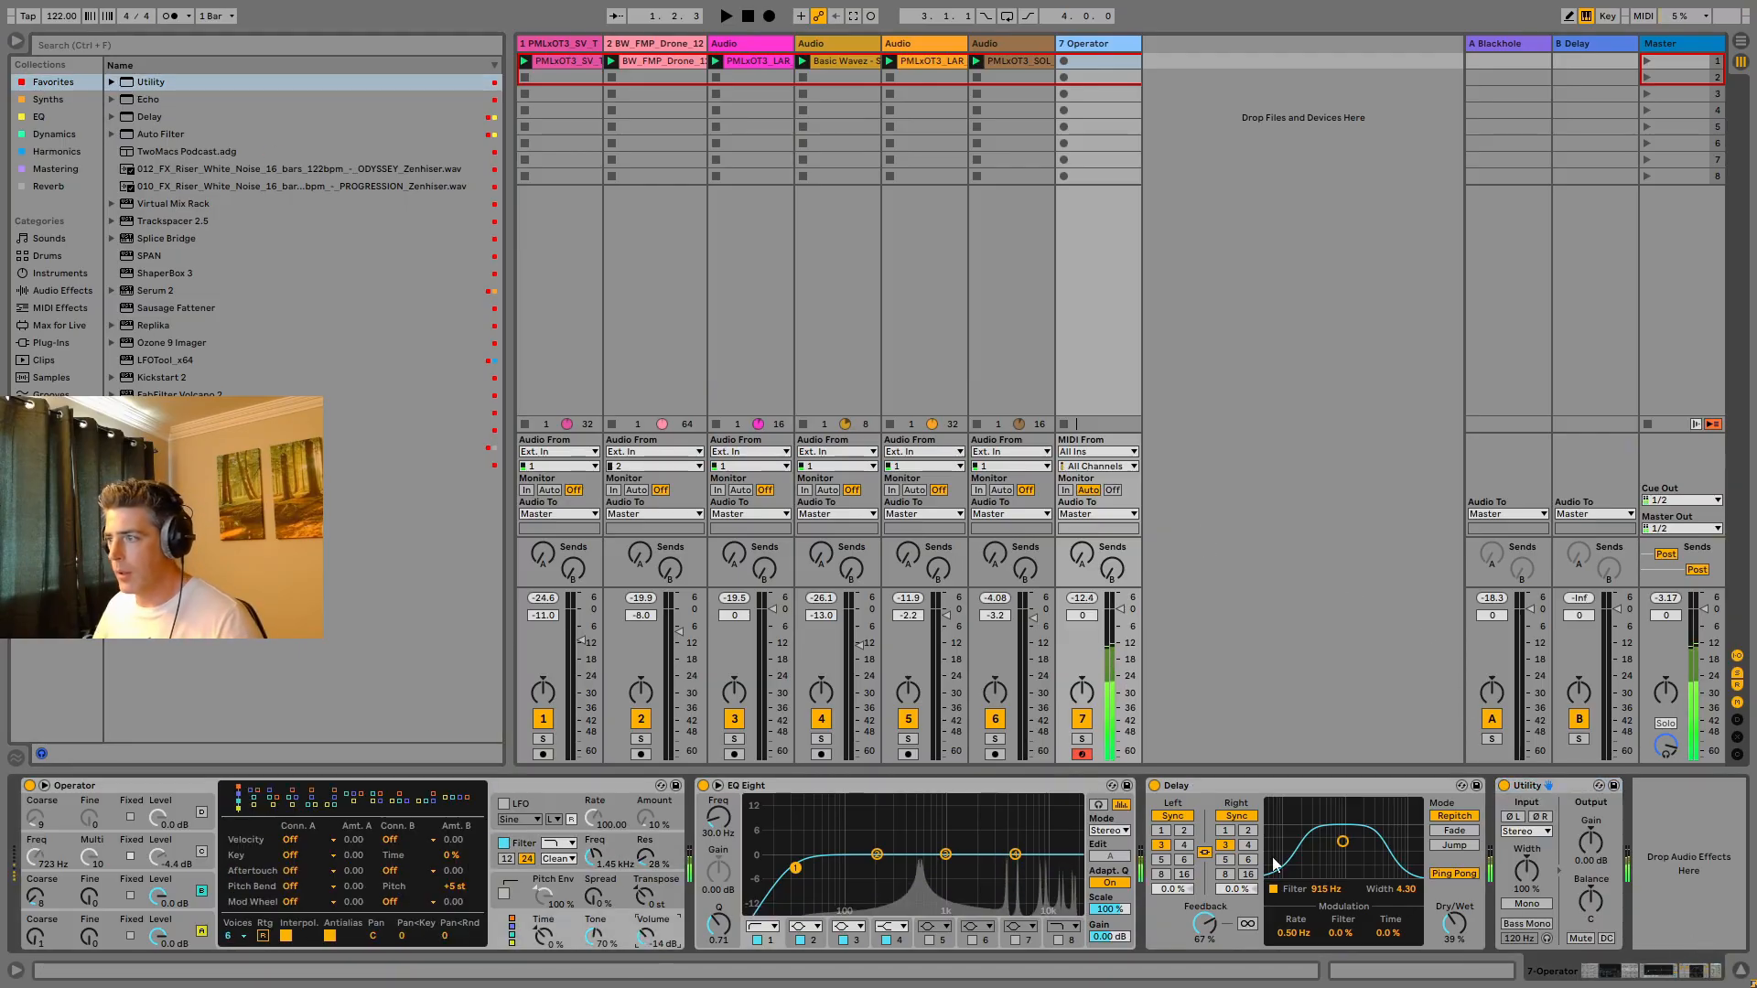
Set the Delay's Dry/Wet to 27%, and raise the Operator track's send to the Blackhole return while checking that plug-in.
left_click_drag(1454, 923, 1461, 931)
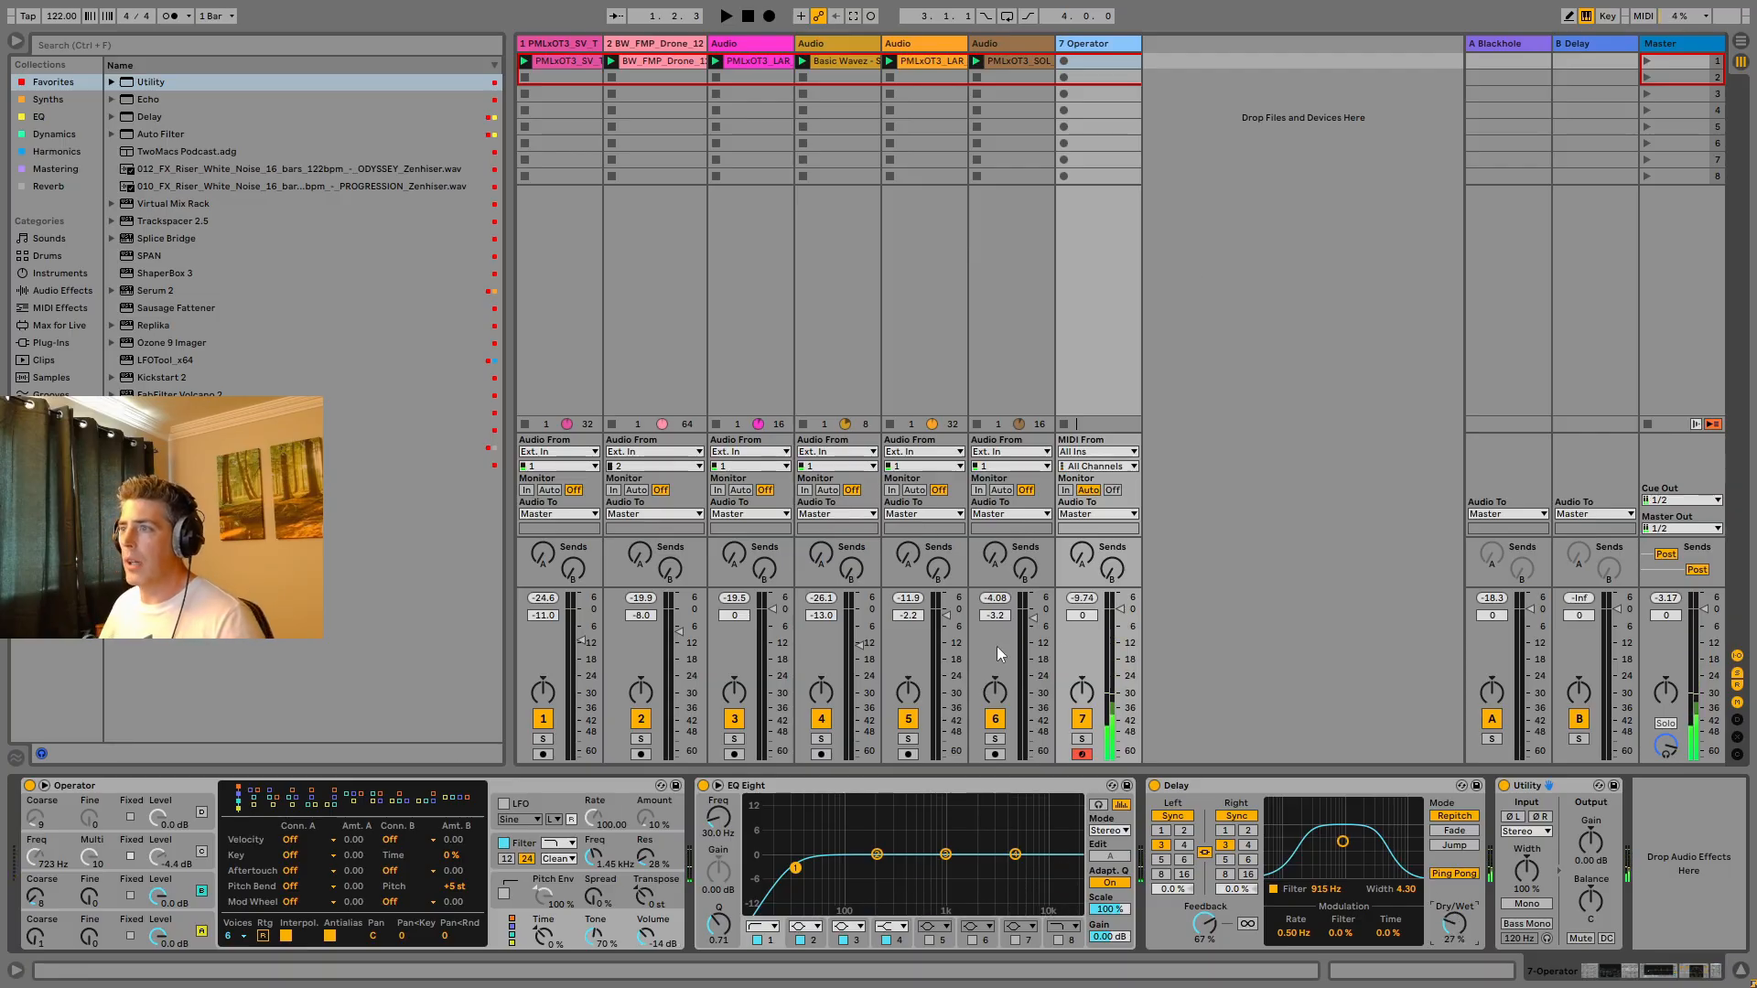
left_click_drag(1083, 552, 1083, 517)
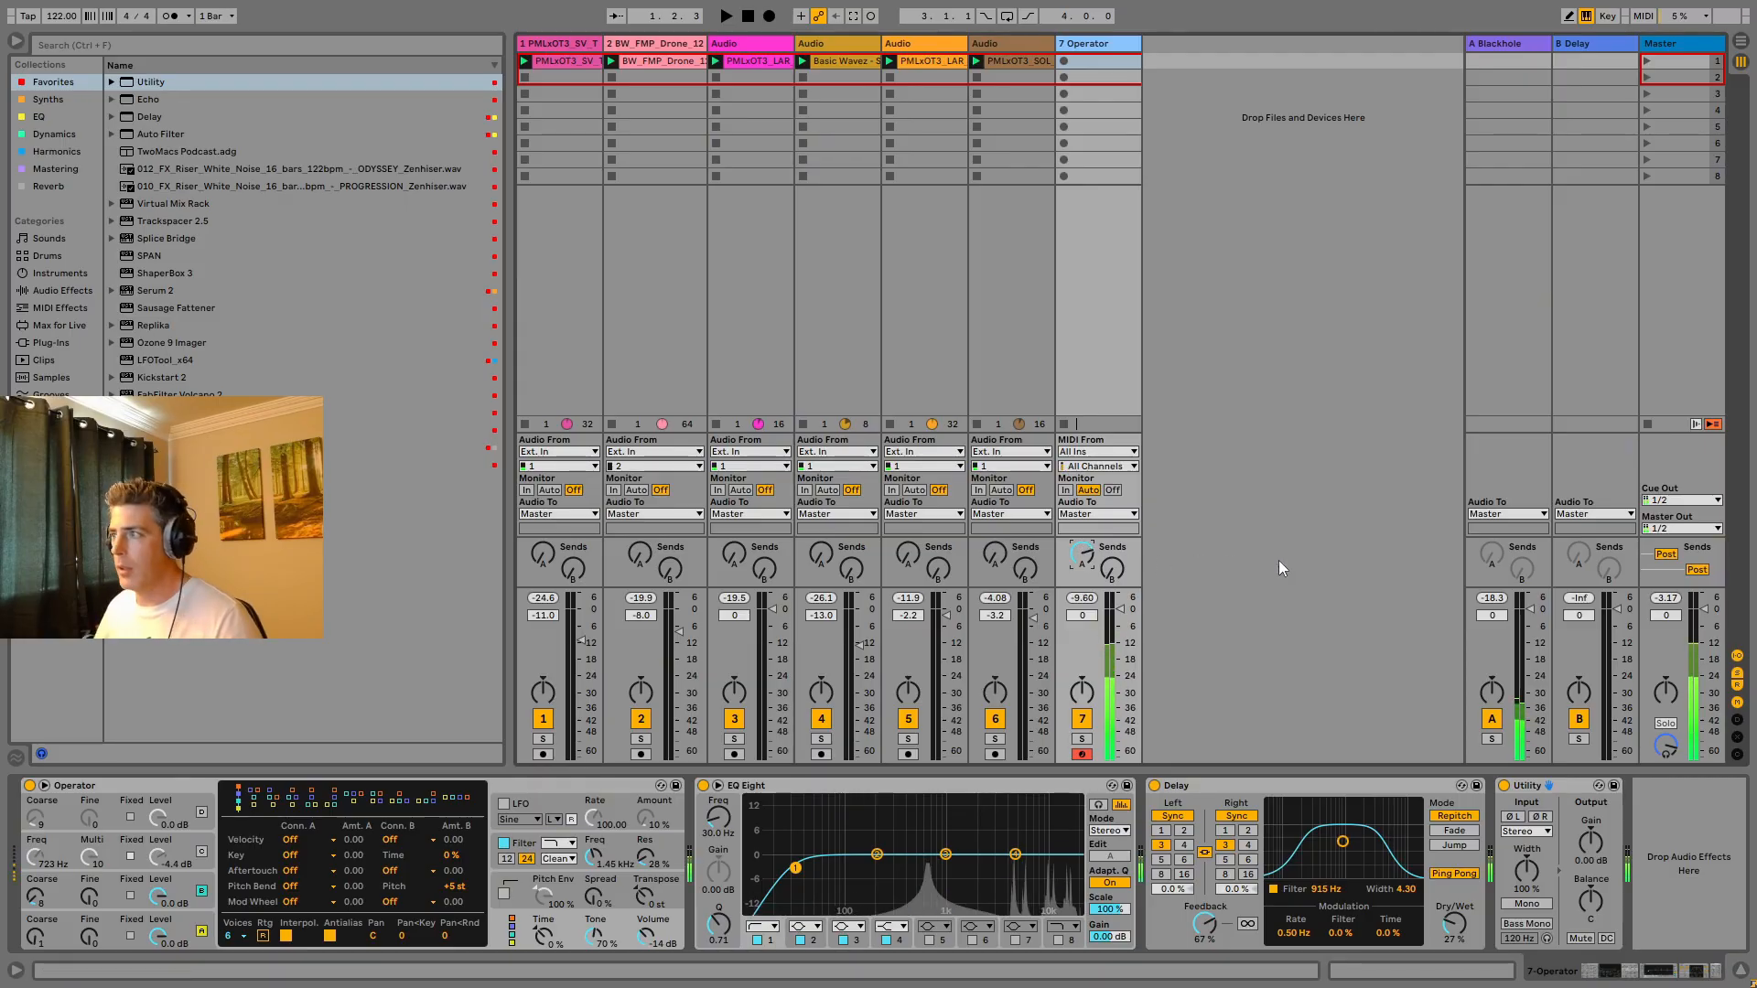
left_click(1518, 46)
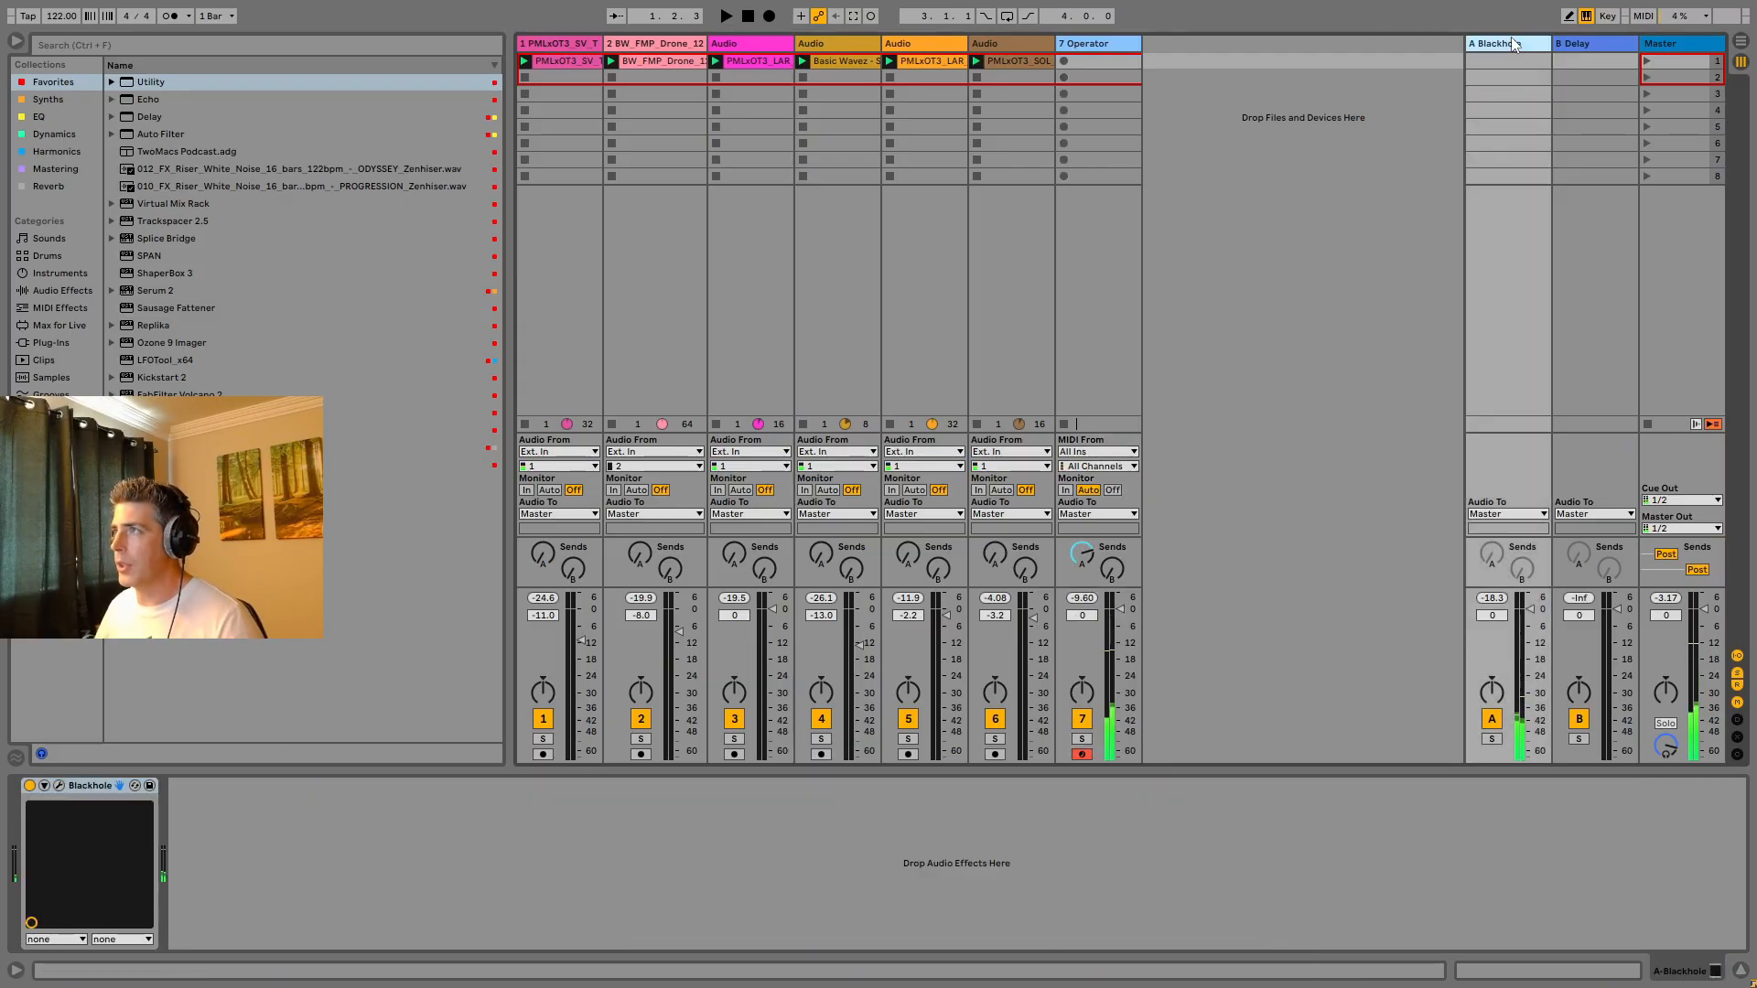
left_click(58, 785)
left_click(640, 80)
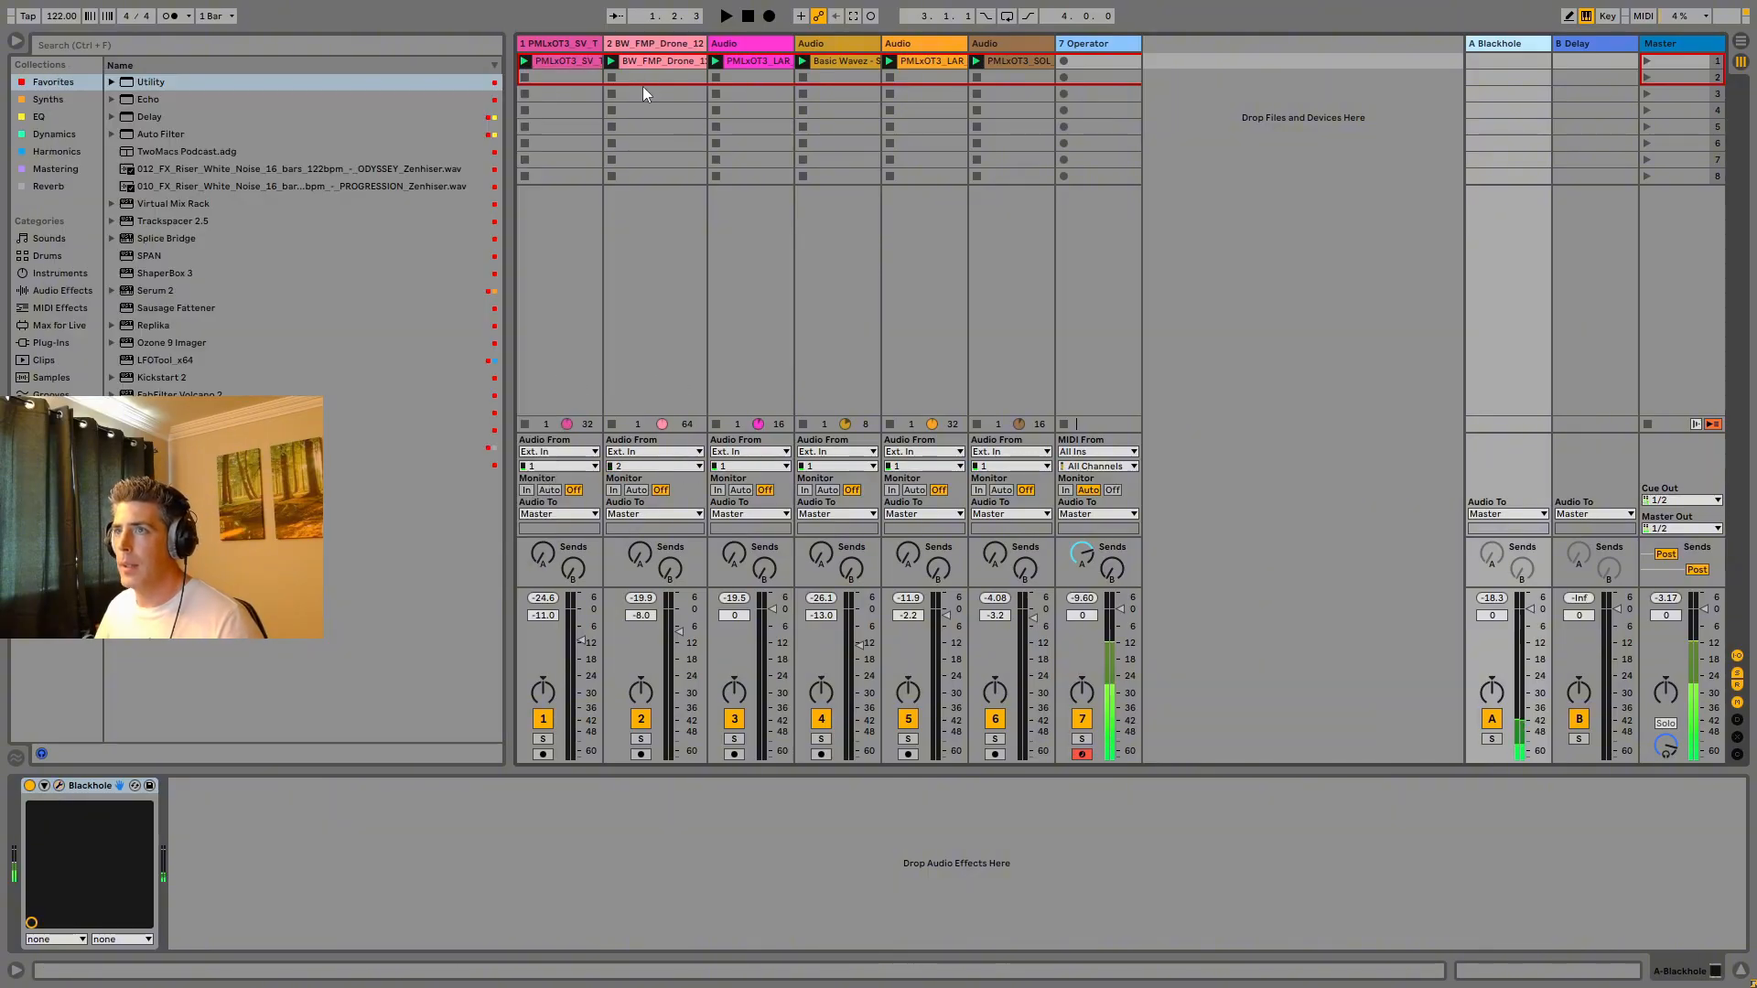
Audition Operator with the clips playing, setting oscillator B's Coarse to 11 and the filter Freq to 745 Hz, and stop playback.
key("space")
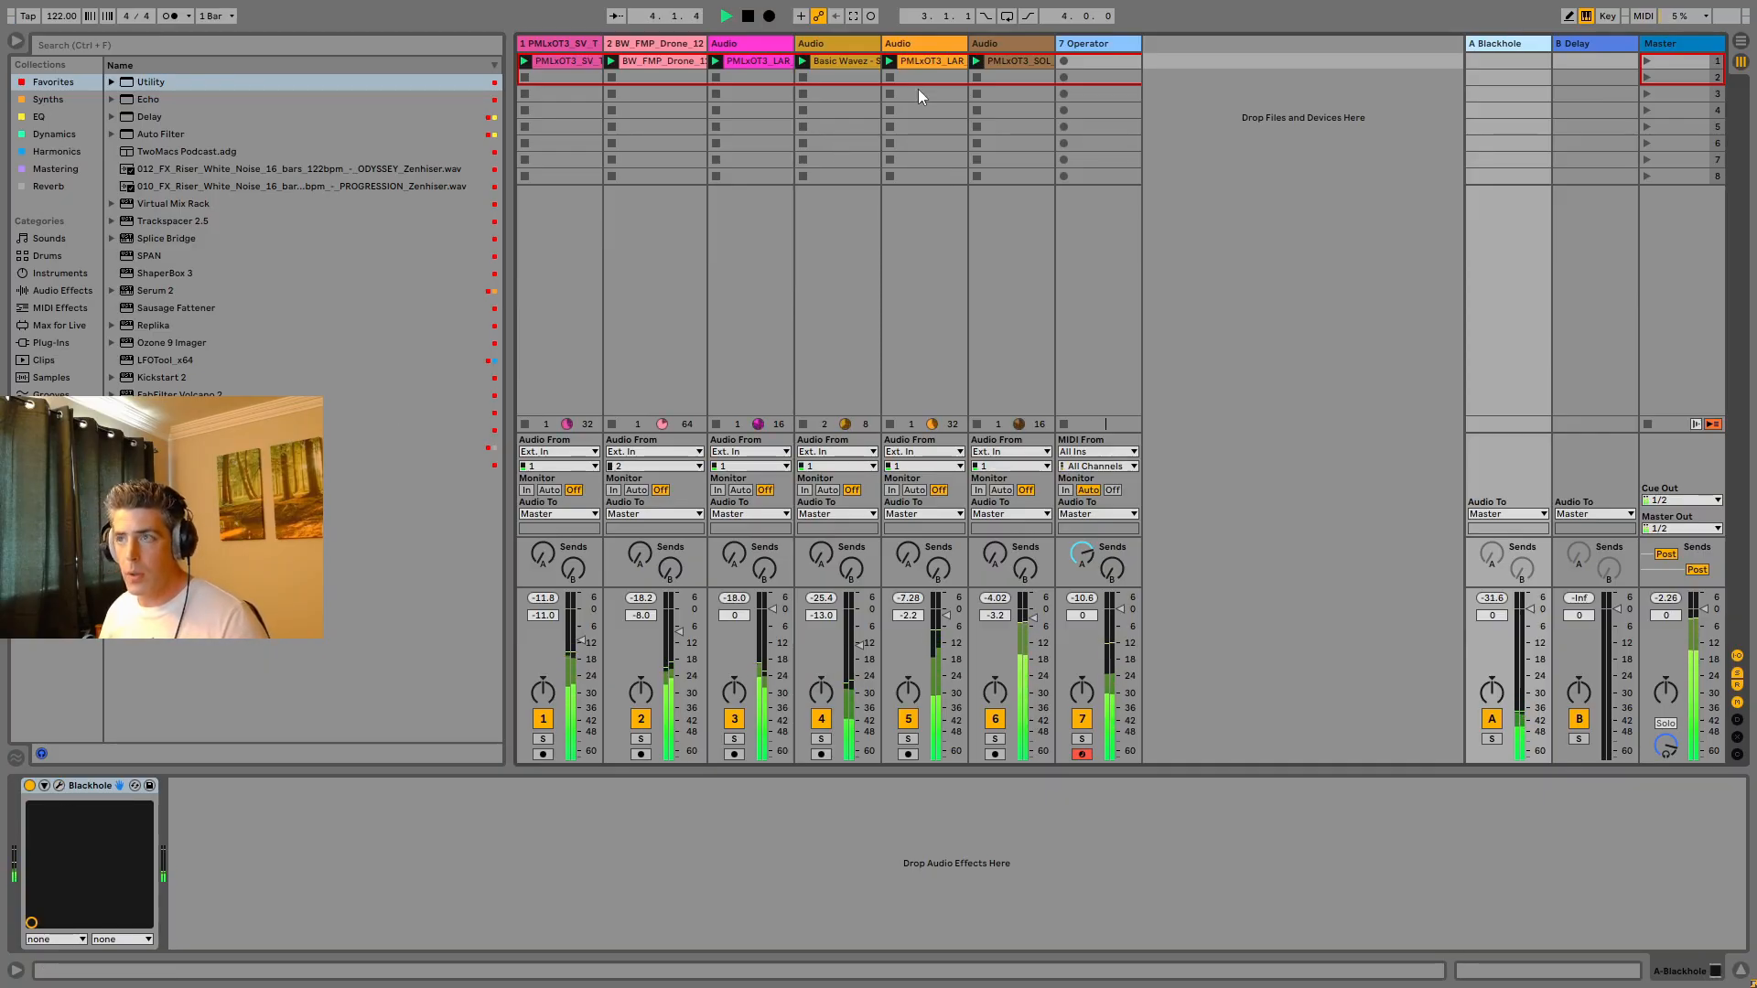
left_click(1102, 44)
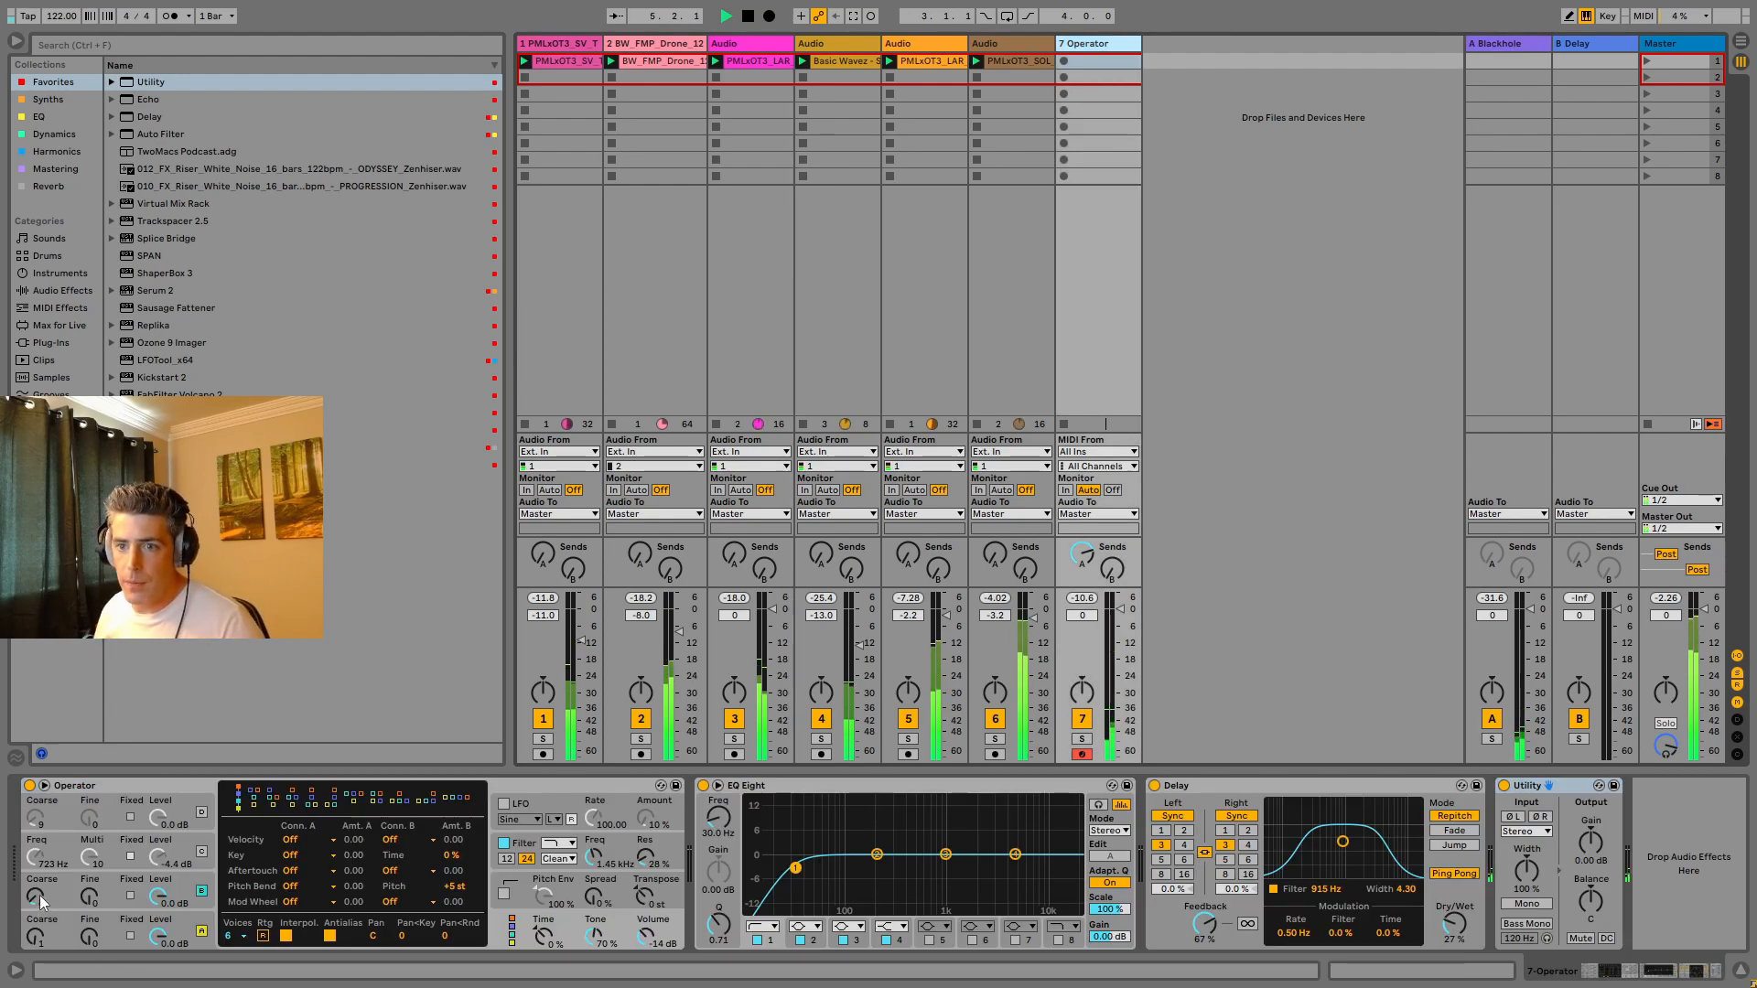
left_click_drag(37, 893, 37, 884)
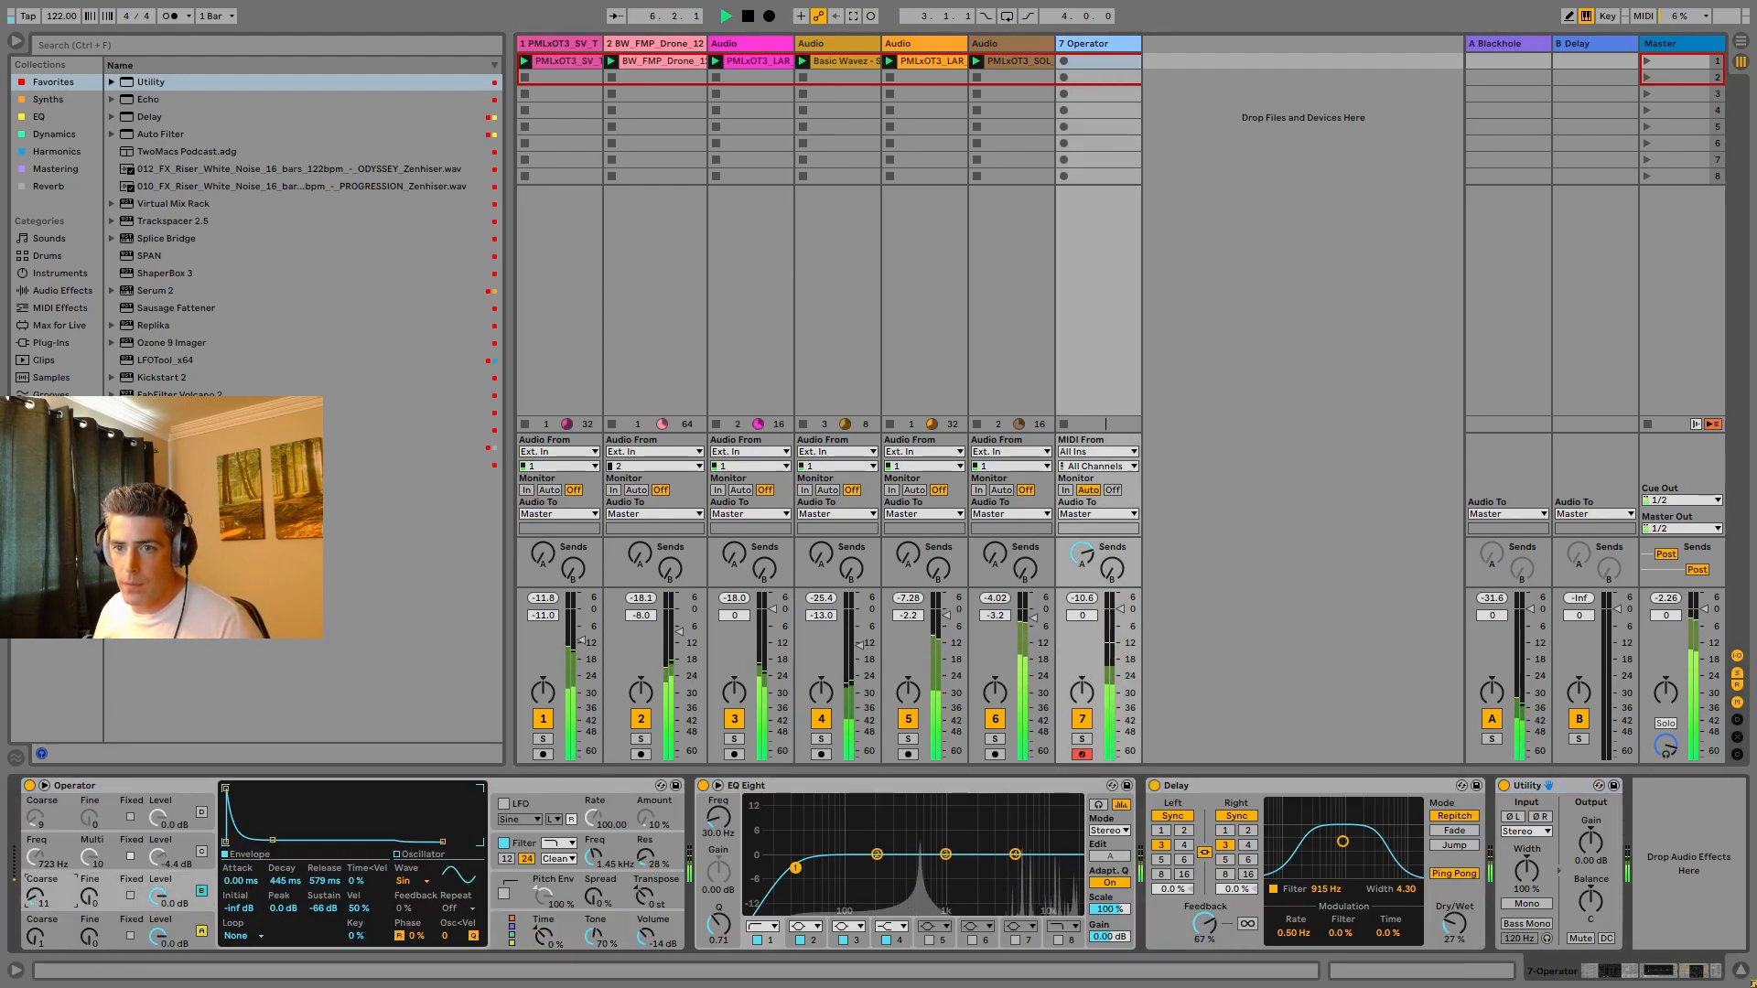
left_click(596, 855)
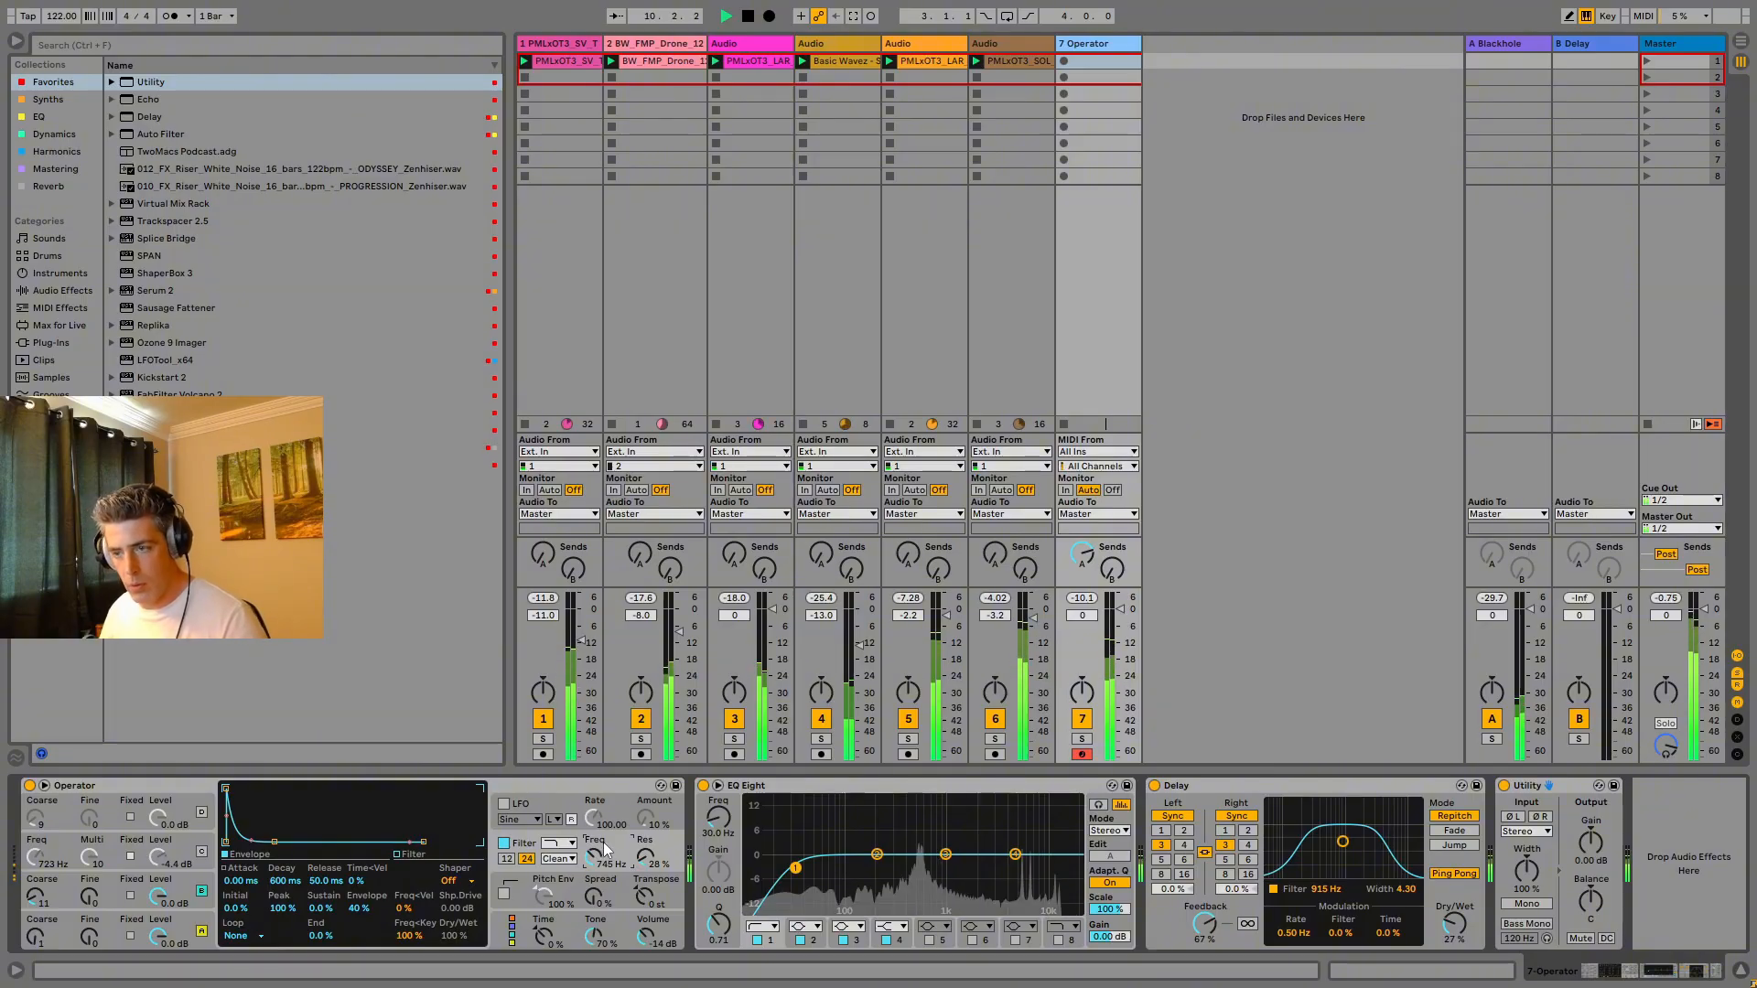
key("space")
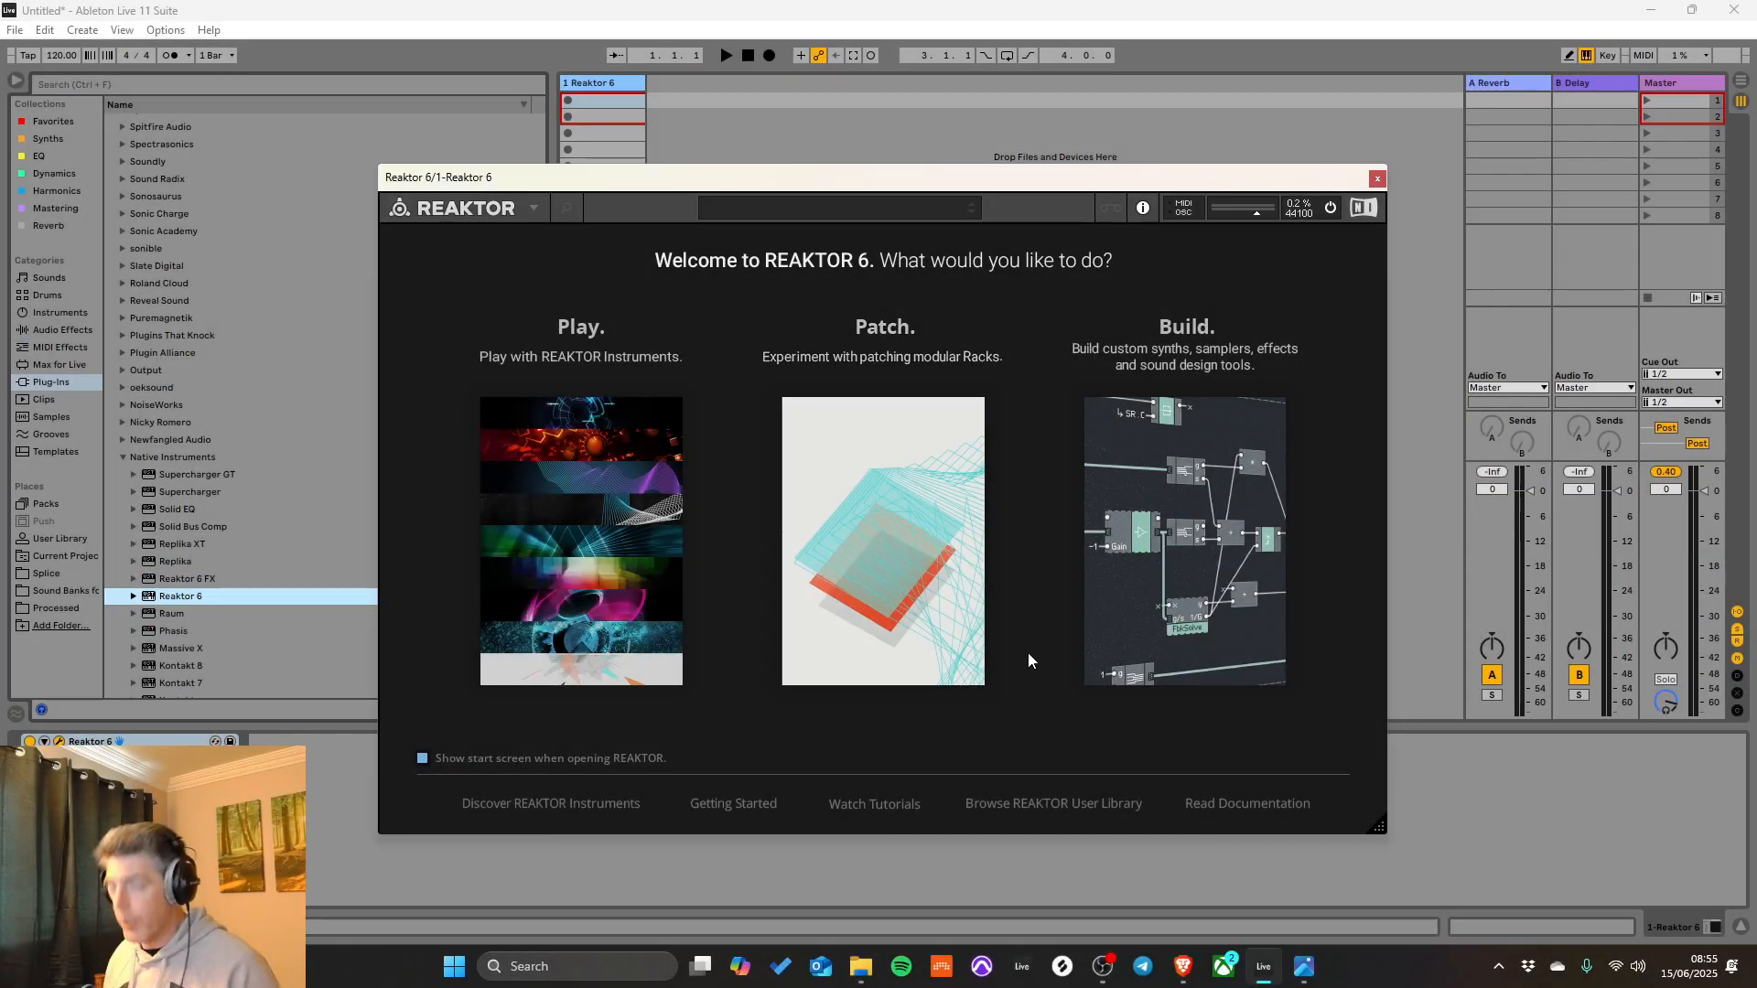
Start a new Patch rack in Reaktor 6 and enlarge its window to cover most of the screen.
key("F11")
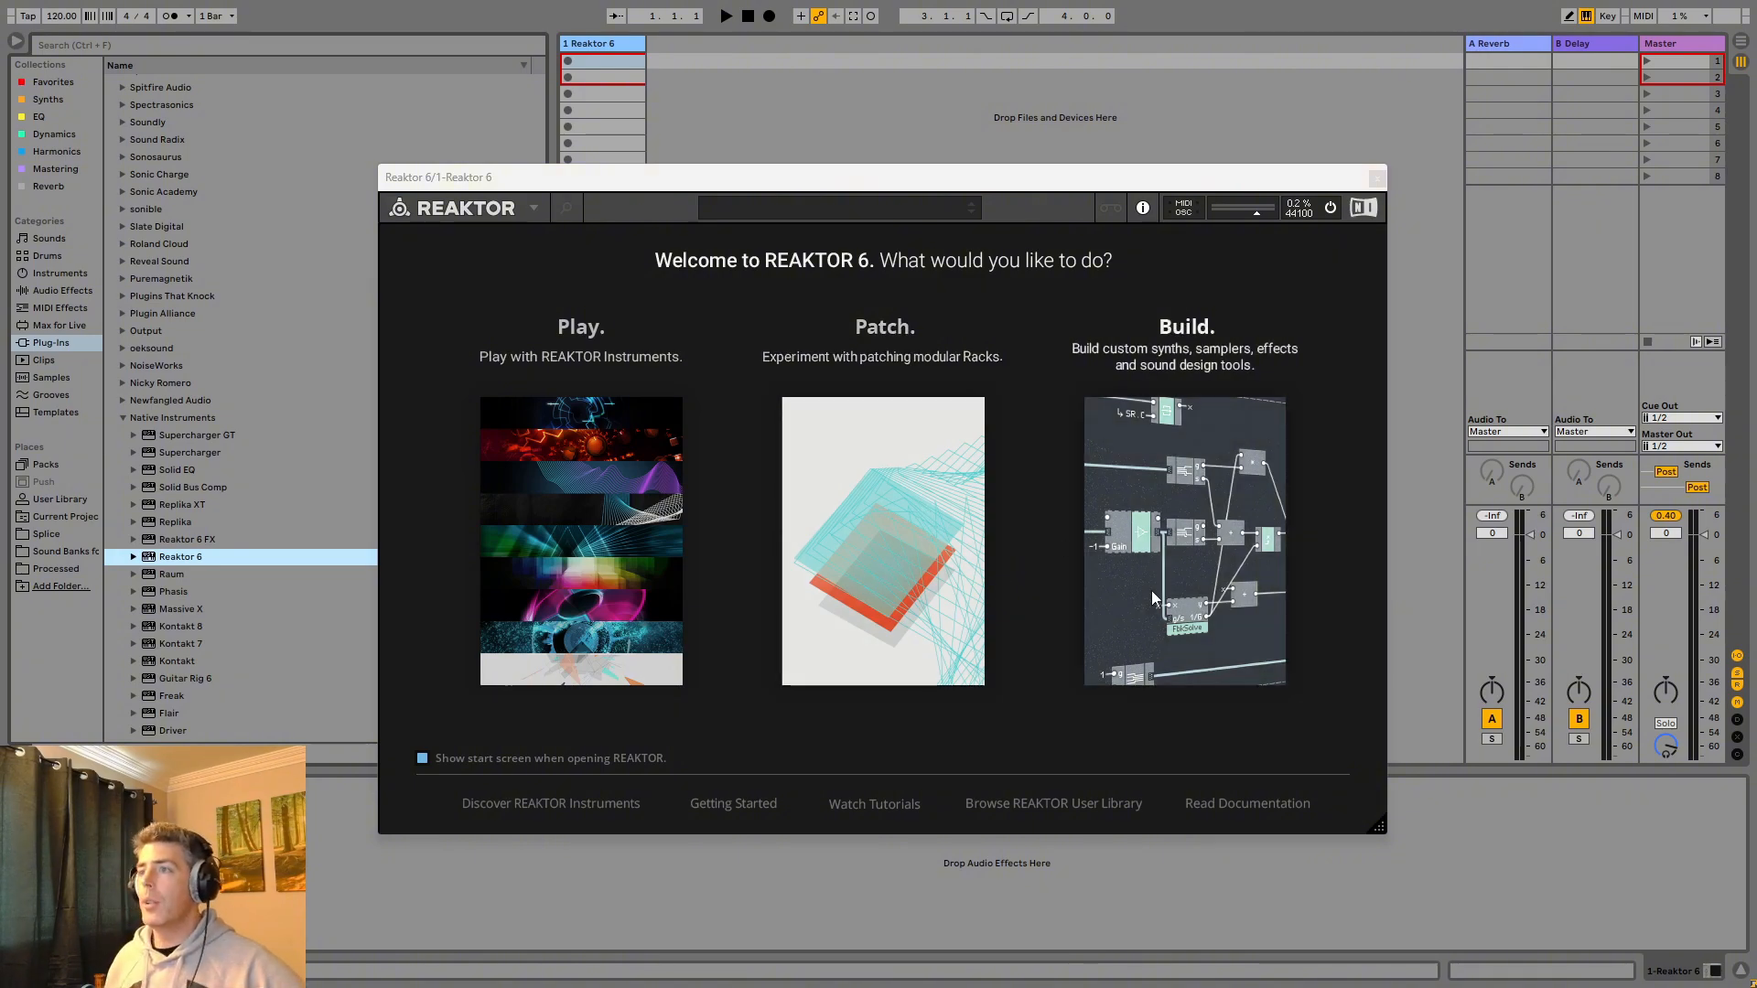
left_click(864, 469)
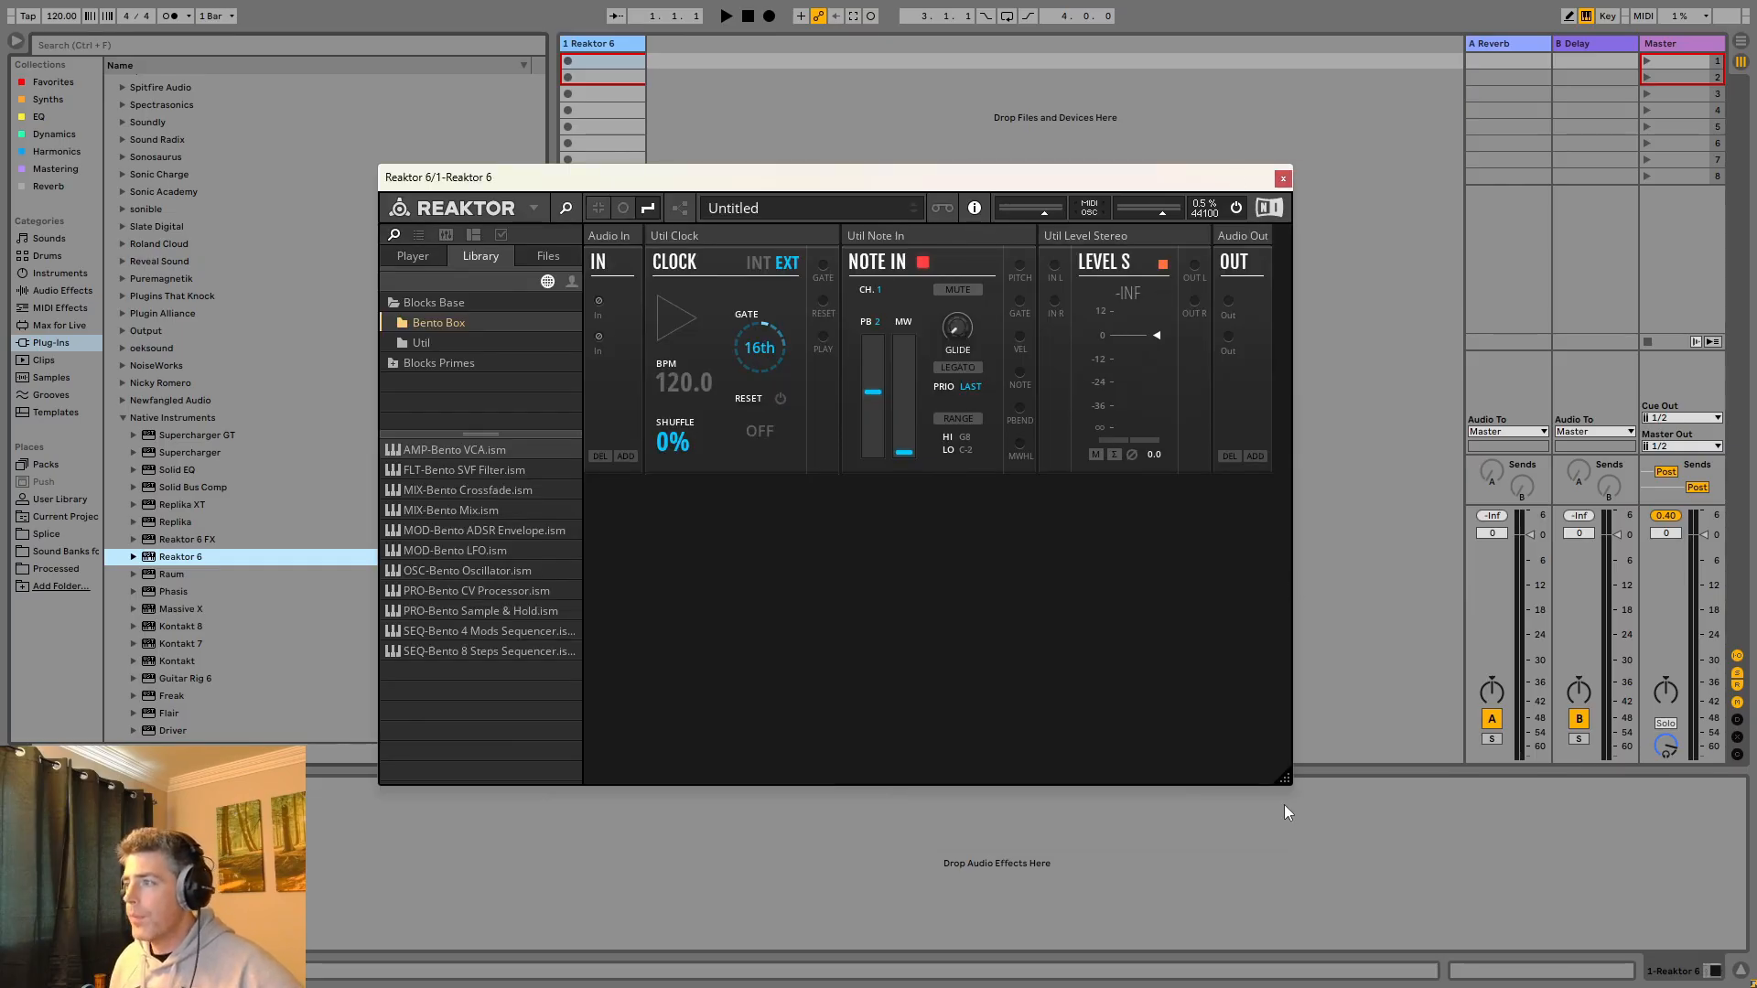
left_click_drag(1284, 778, 1752, 957)
left_click_drag(1286, 187, 969, 31)
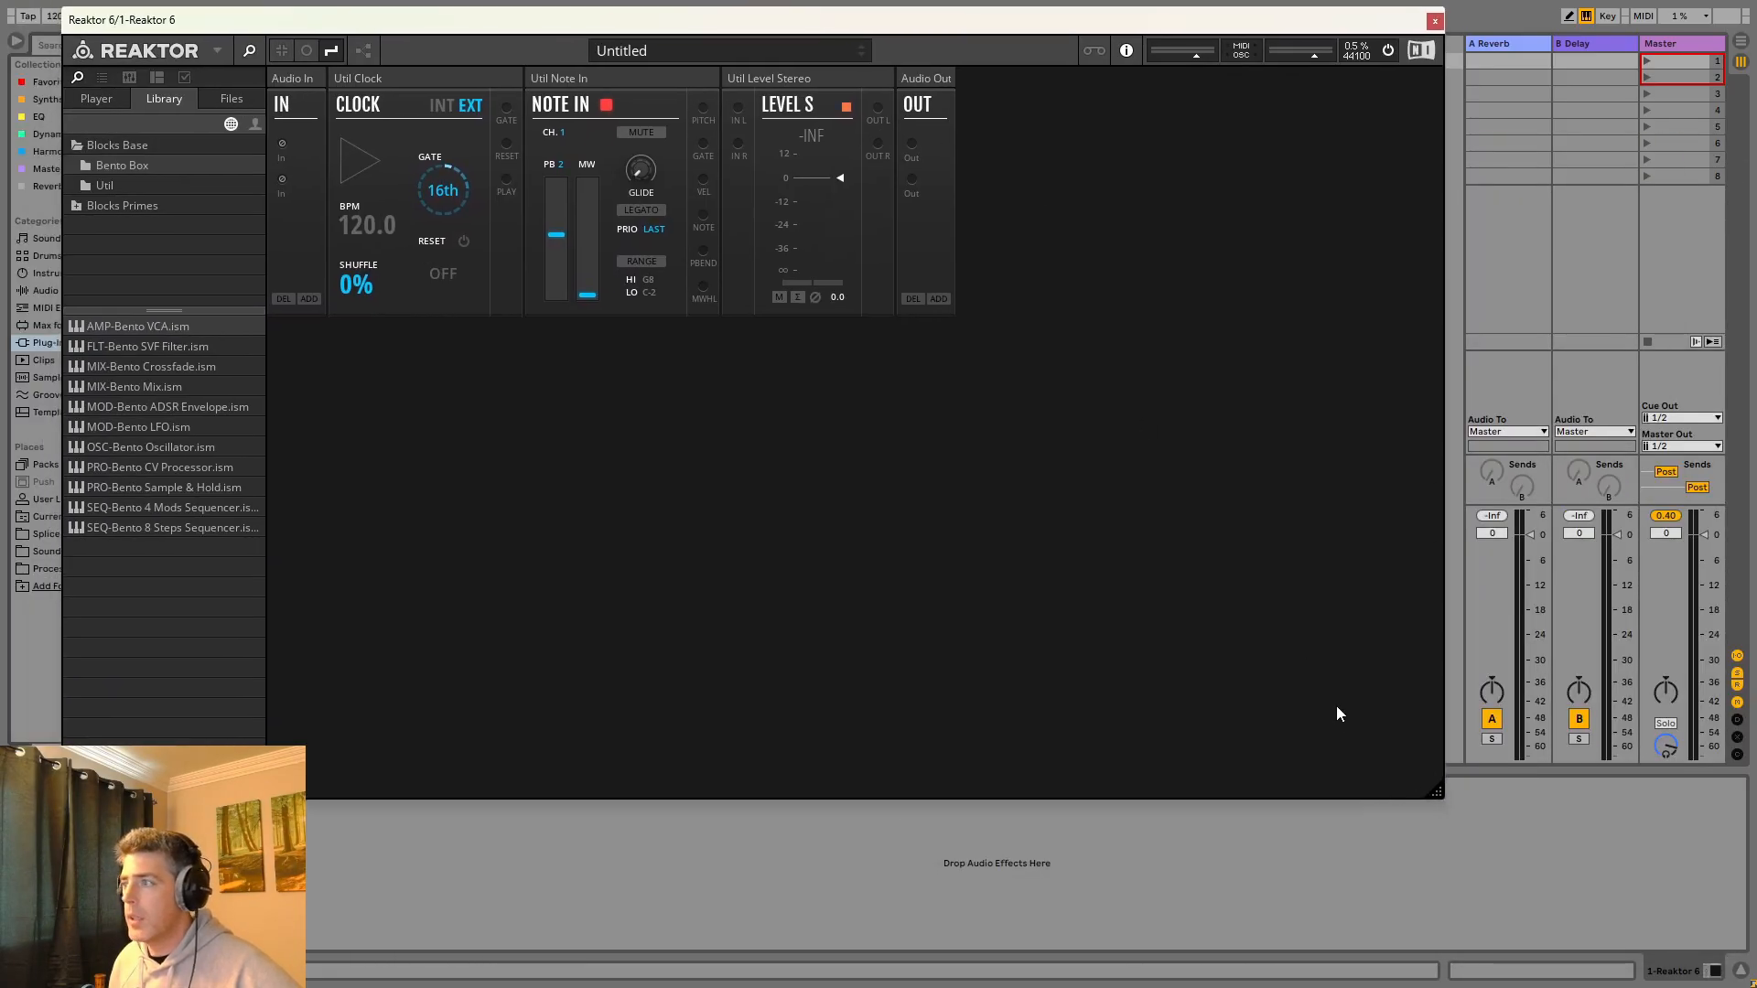
left_click_drag(1438, 797, 1748, 898)
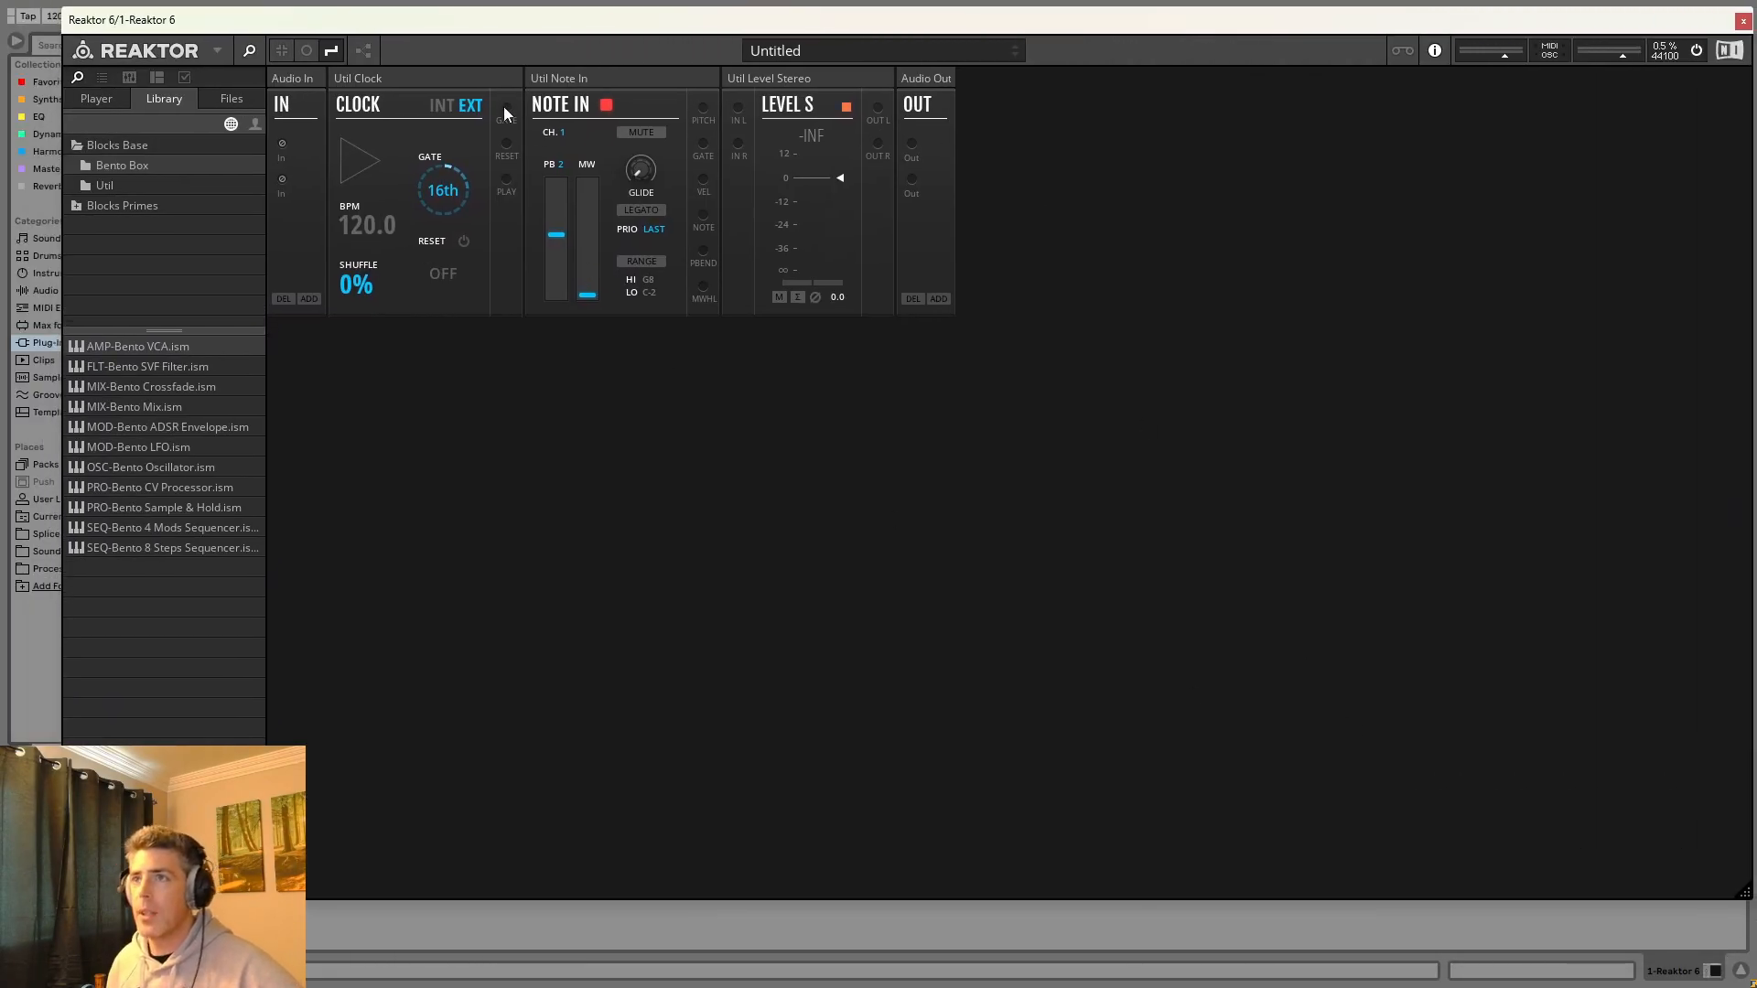
Show the rack's structure, delete both audio inputs and the Util Clock block, and reposition Util Note In in their place.
left_click(363, 51)
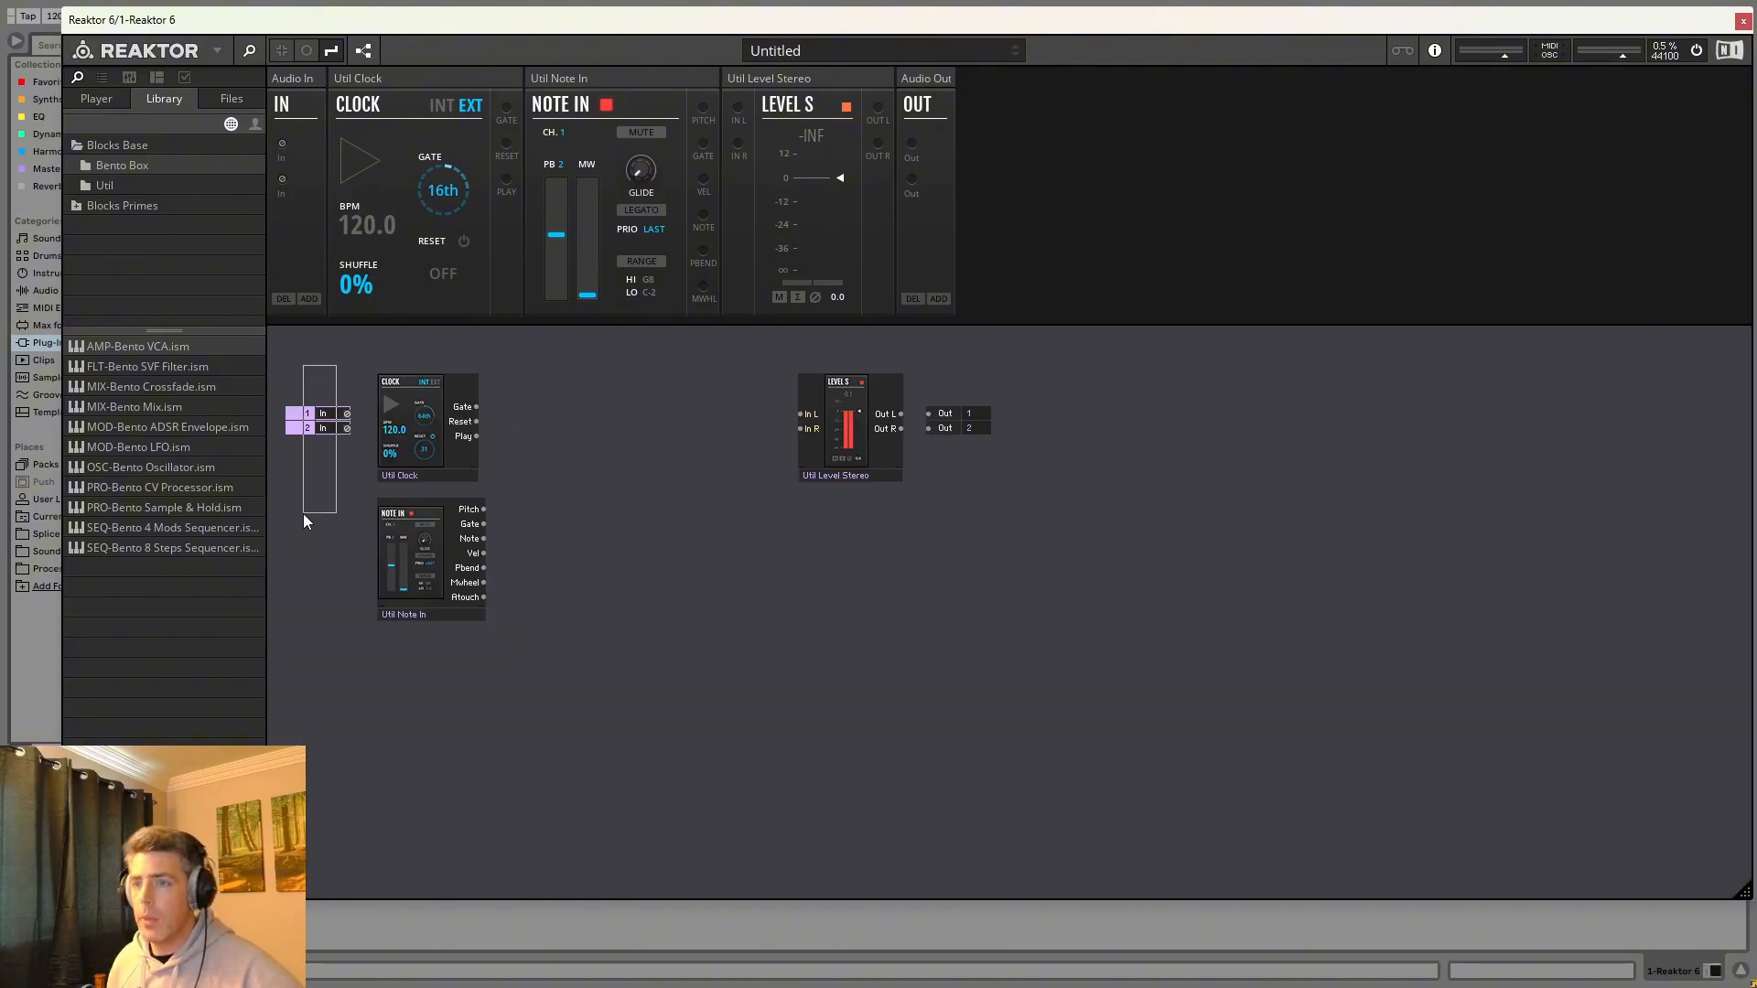
key("Delete")
left_click(472, 462)
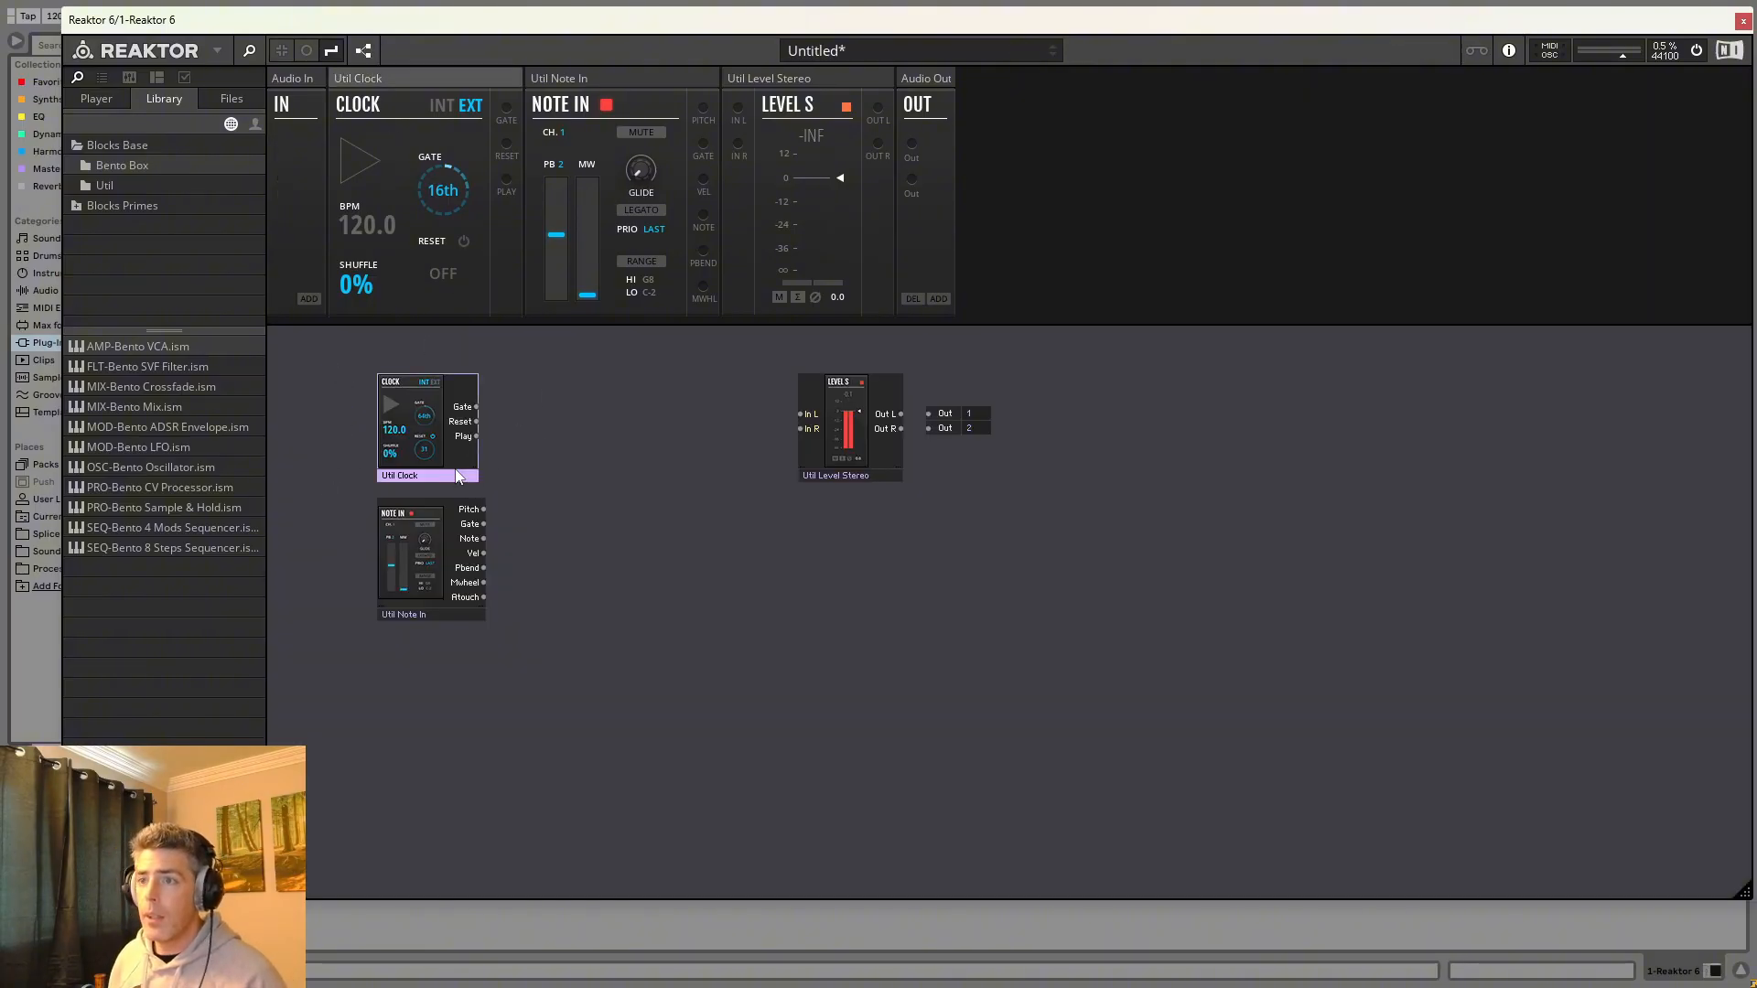
key("Delete")
left_click_drag(437, 578, 432, 569)
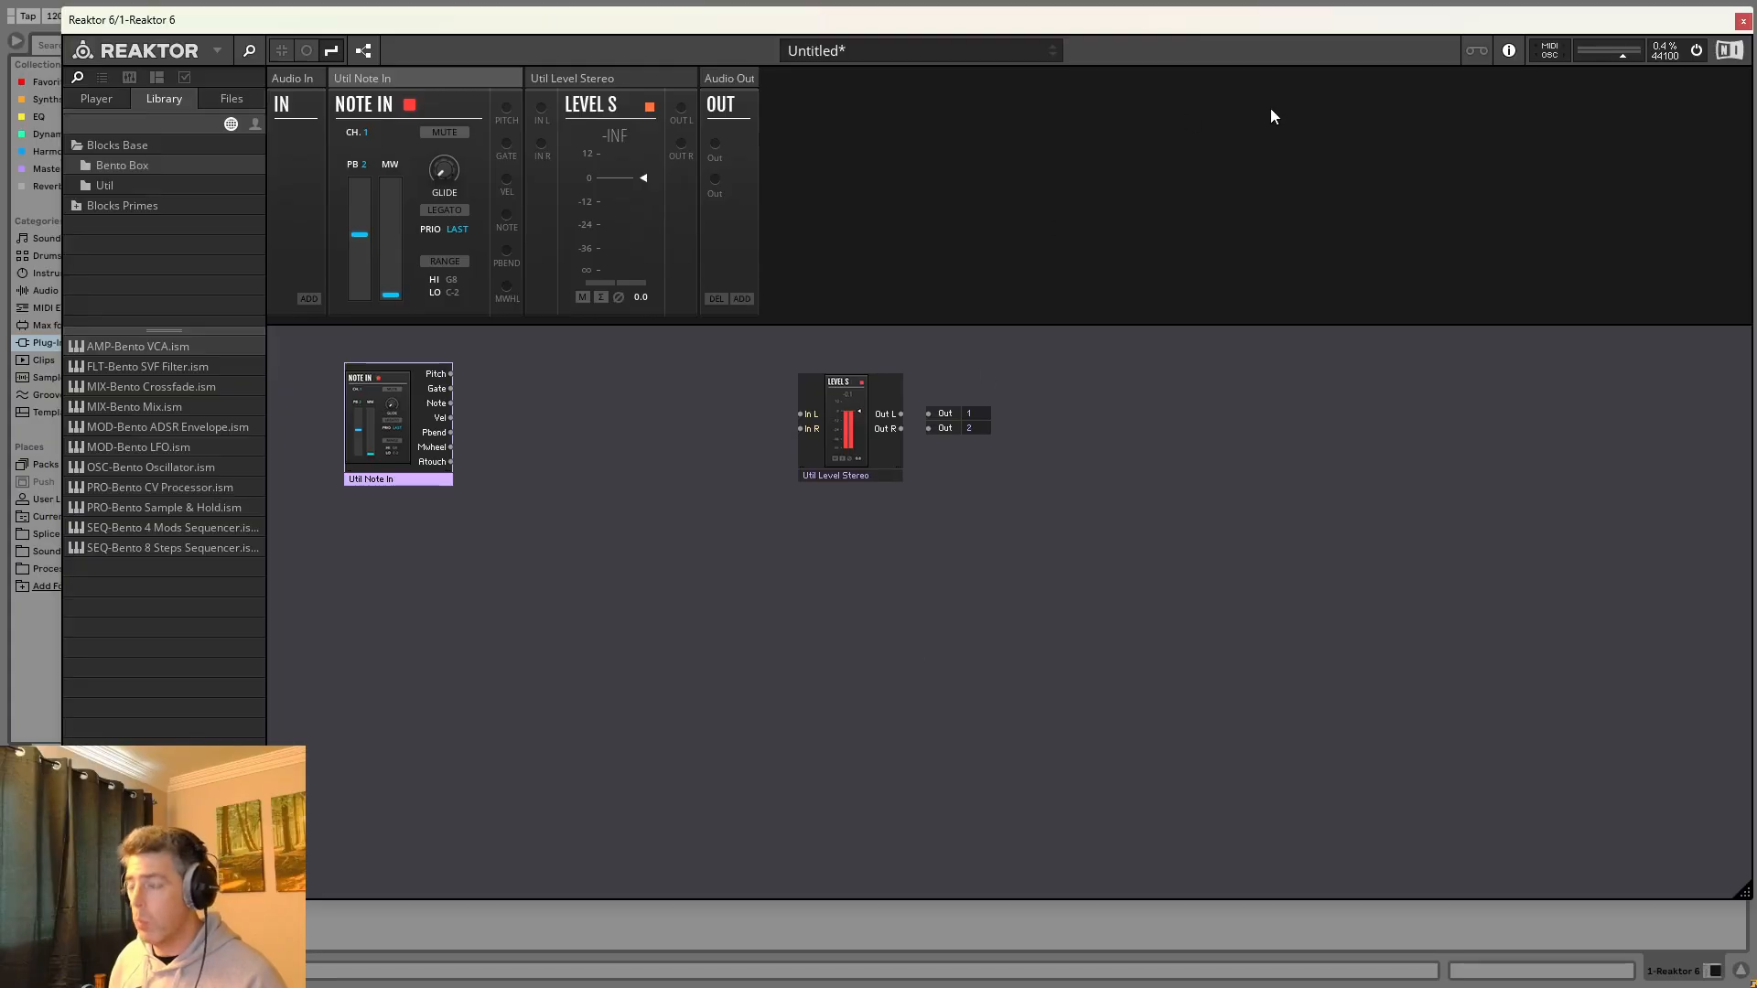
Close the Reaktor window, load Serum on a new track, and set oscillator A's warp mode to FM (From B).
left_click_drag(1691, 15, 1674, 75)
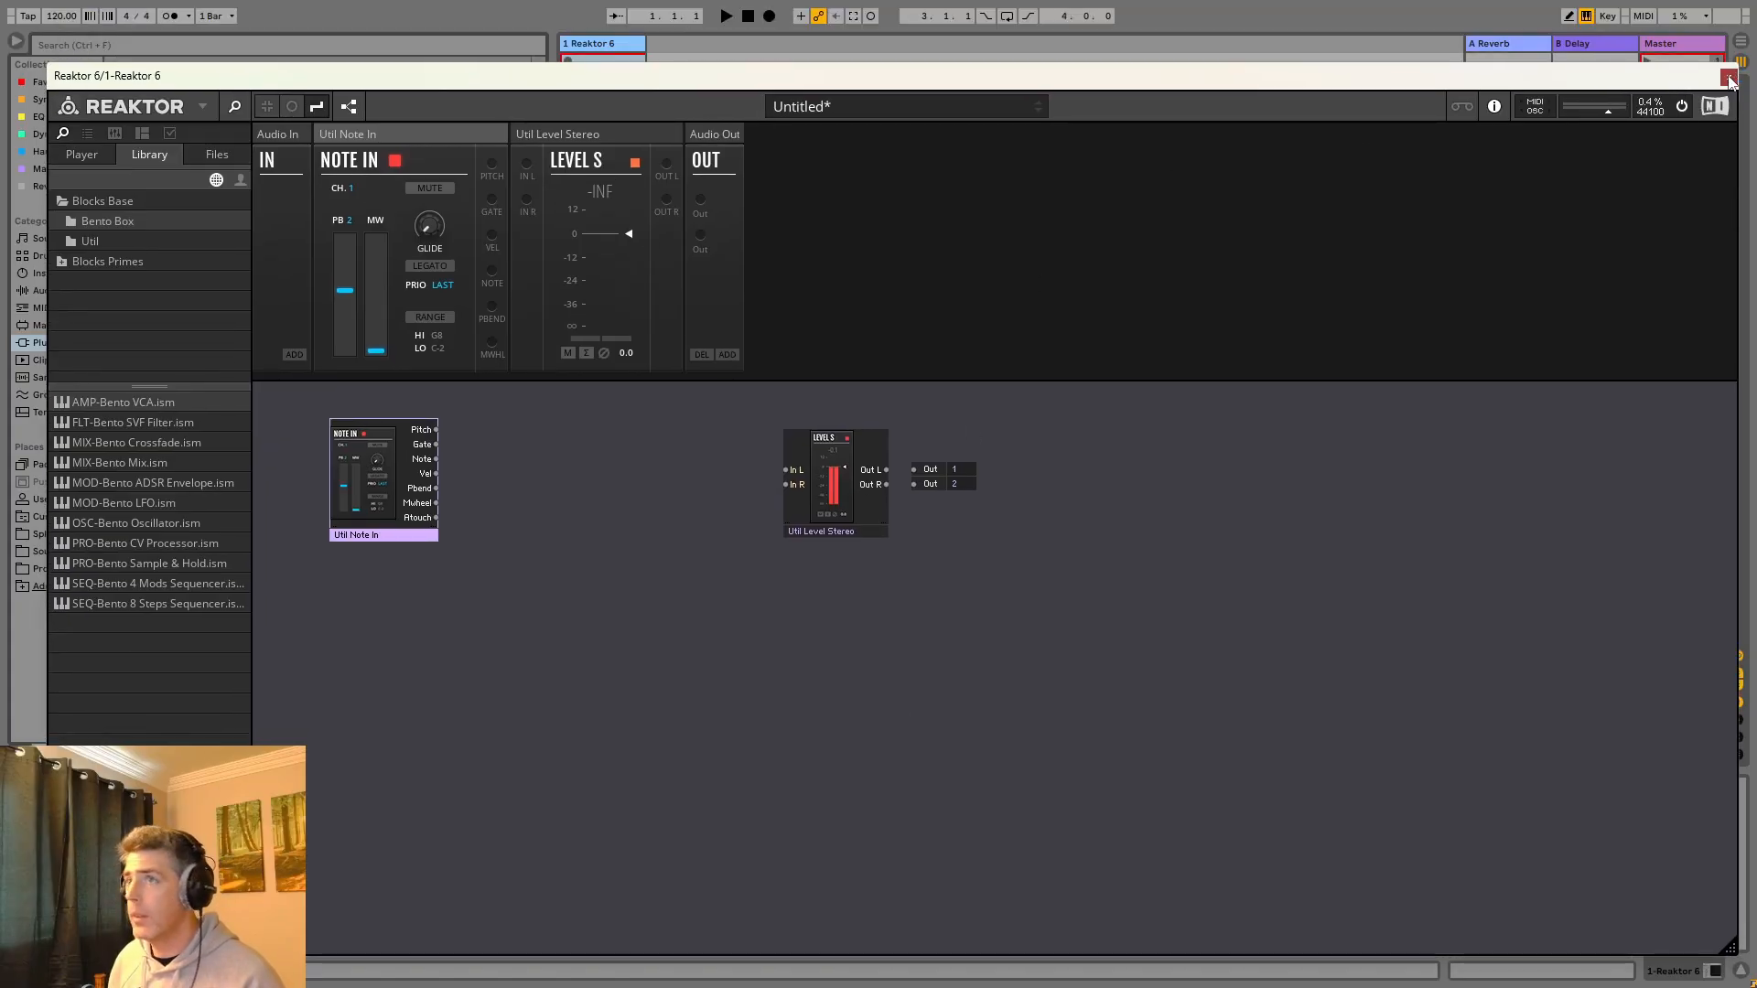
left_click(1727, 78)
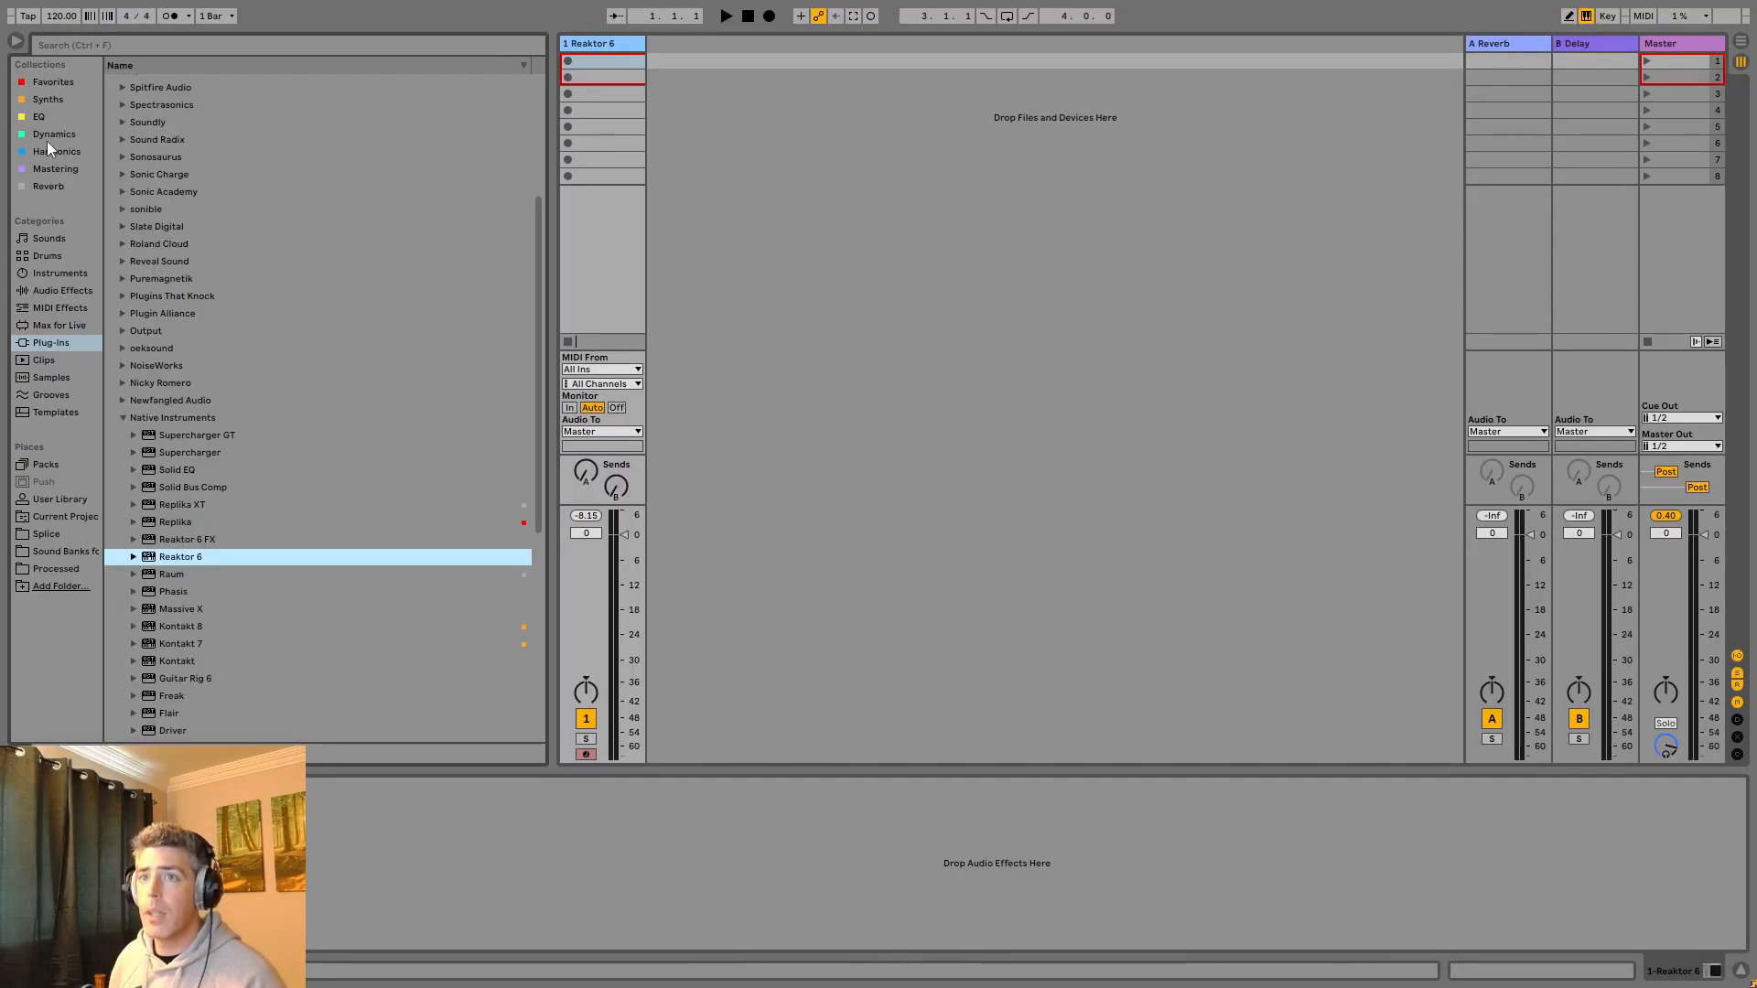
left_click(48, 99)
left_click_drag(138, 395, 580, 264)
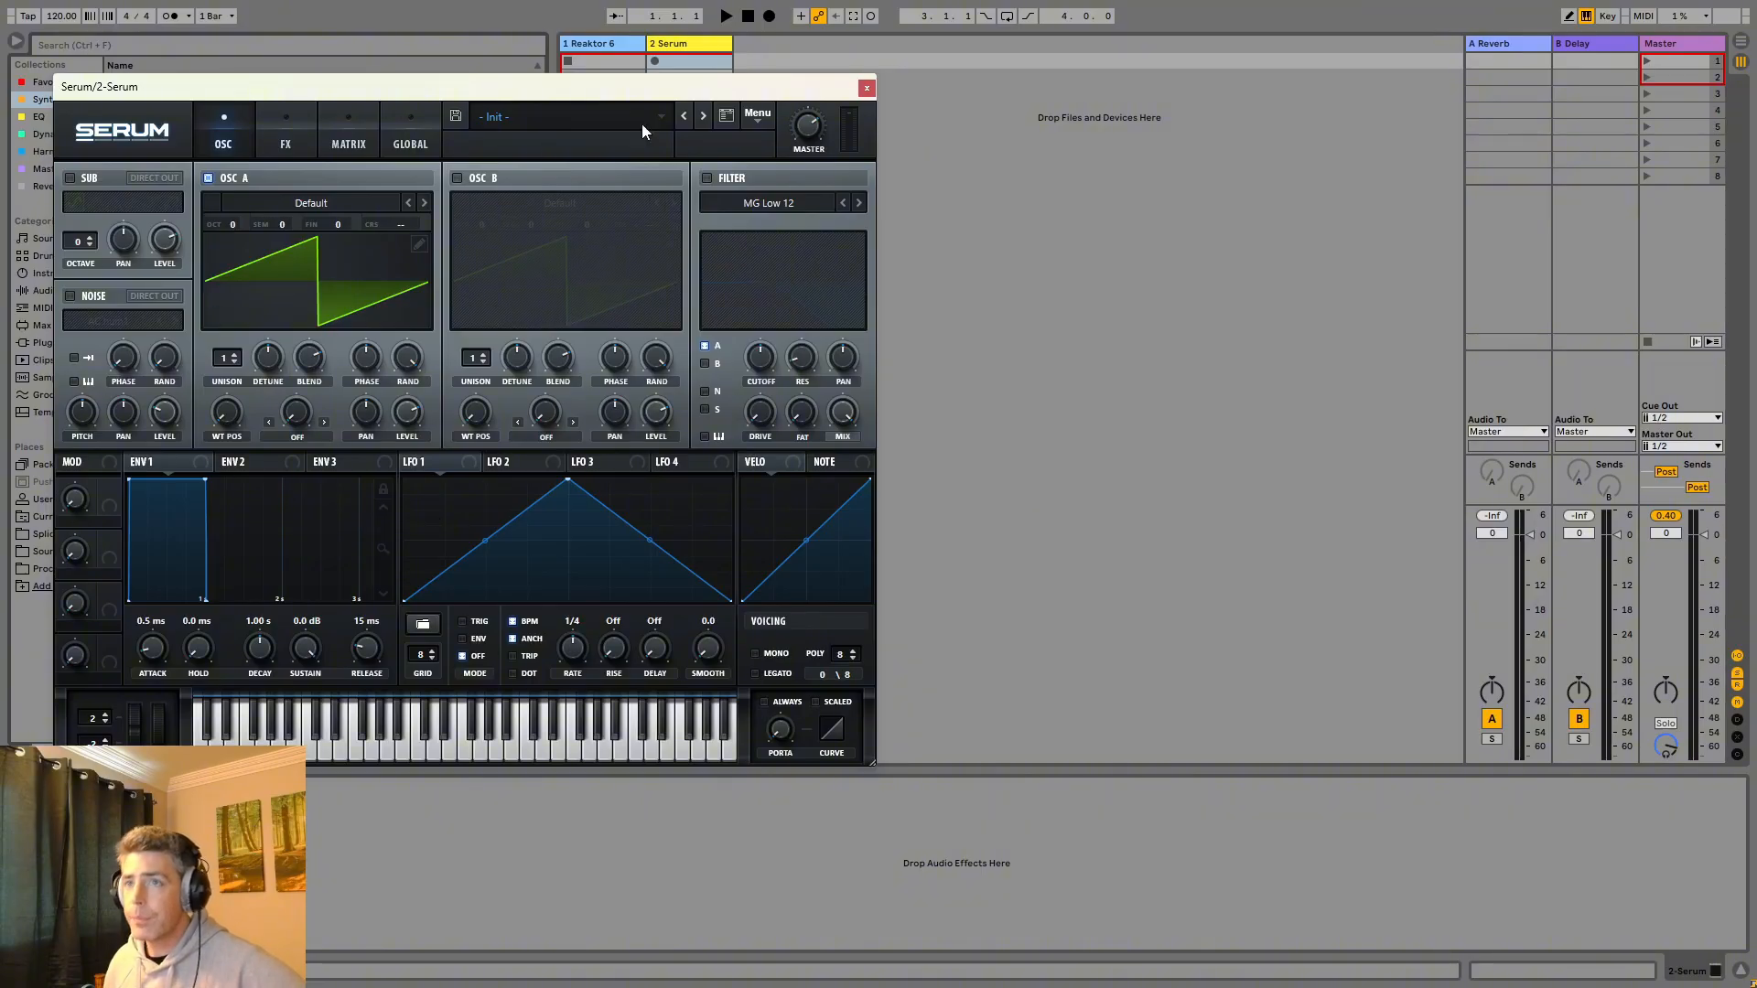
left_click(299, 436)
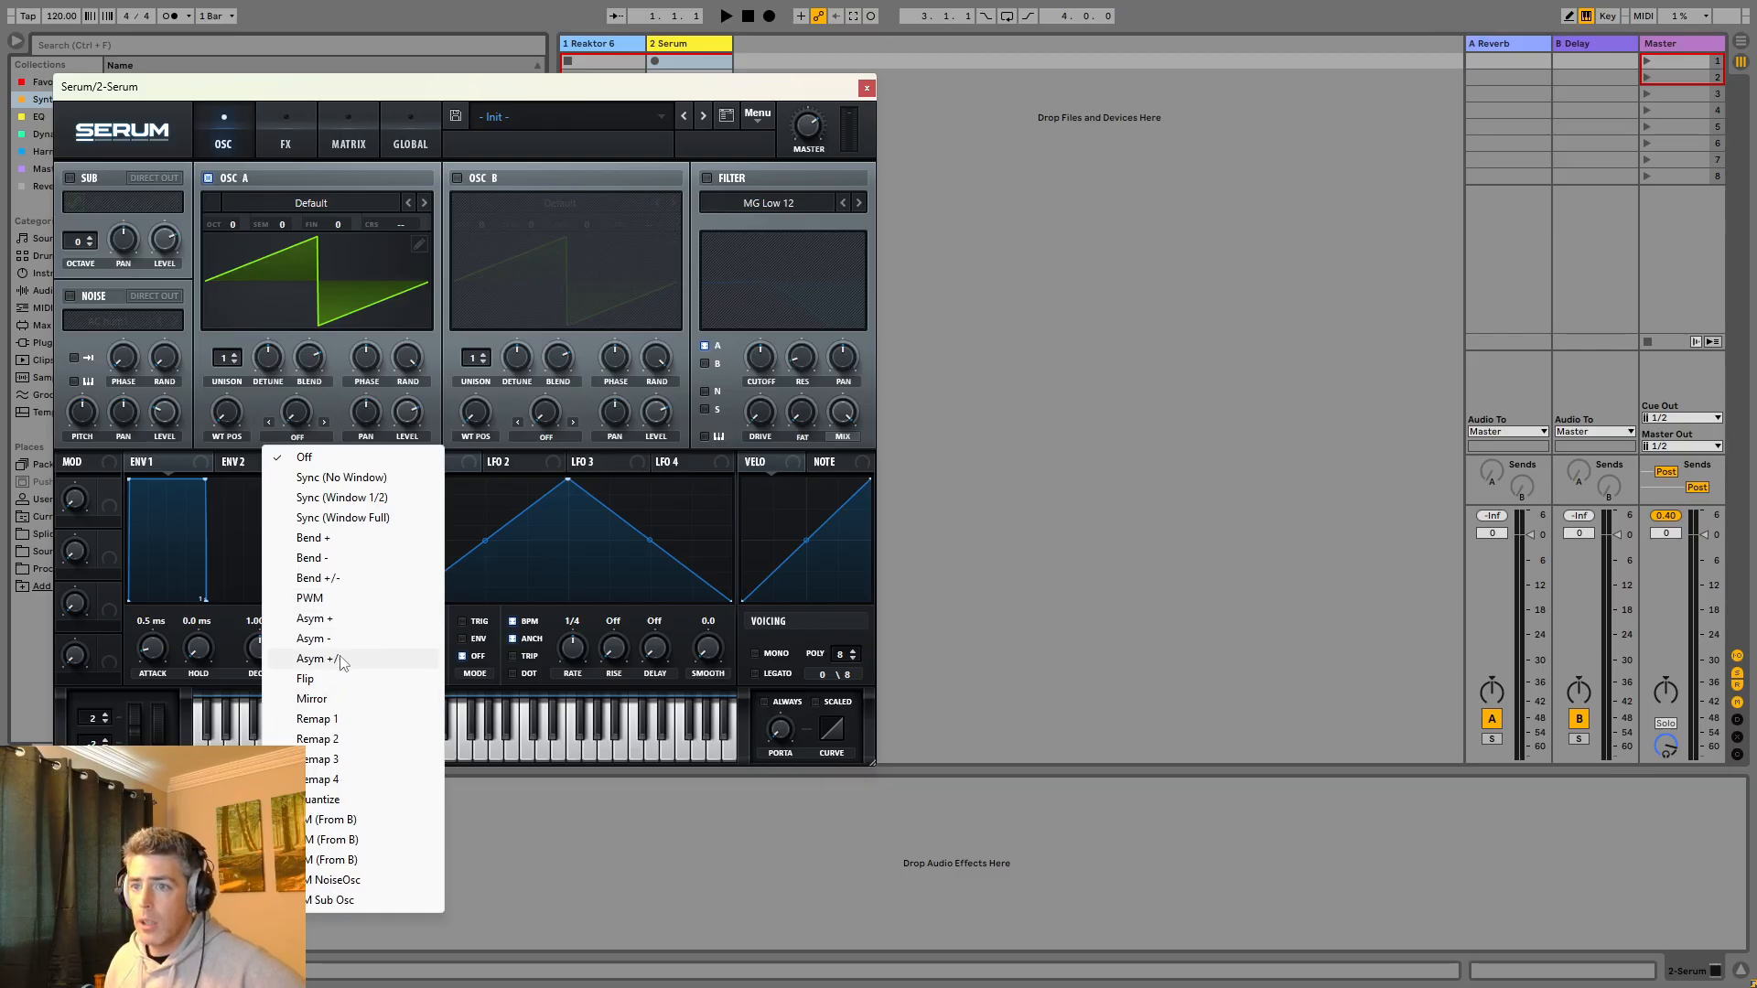
left_click(344, 819)
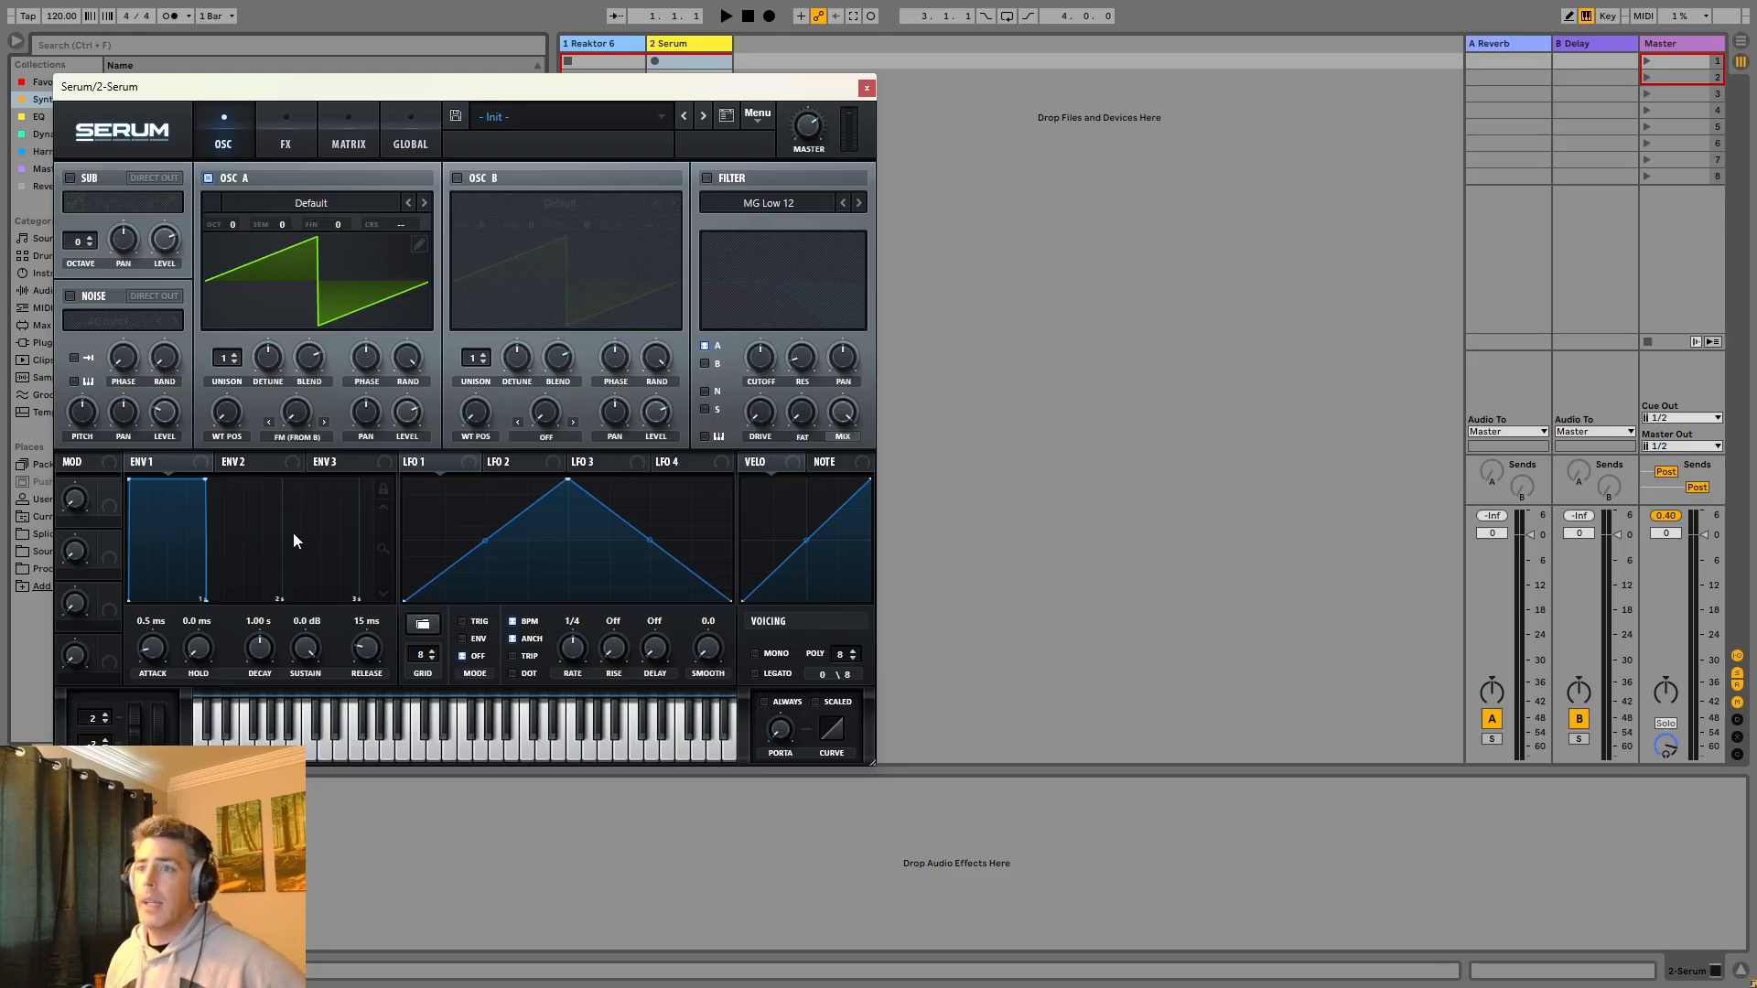
left_click(867, 87)
In Reaktor's structure, move Util Level Stereo and its outputs away from Util Note In, and add an OSC-Bento Oscillator between them.
left_click(619, 48)
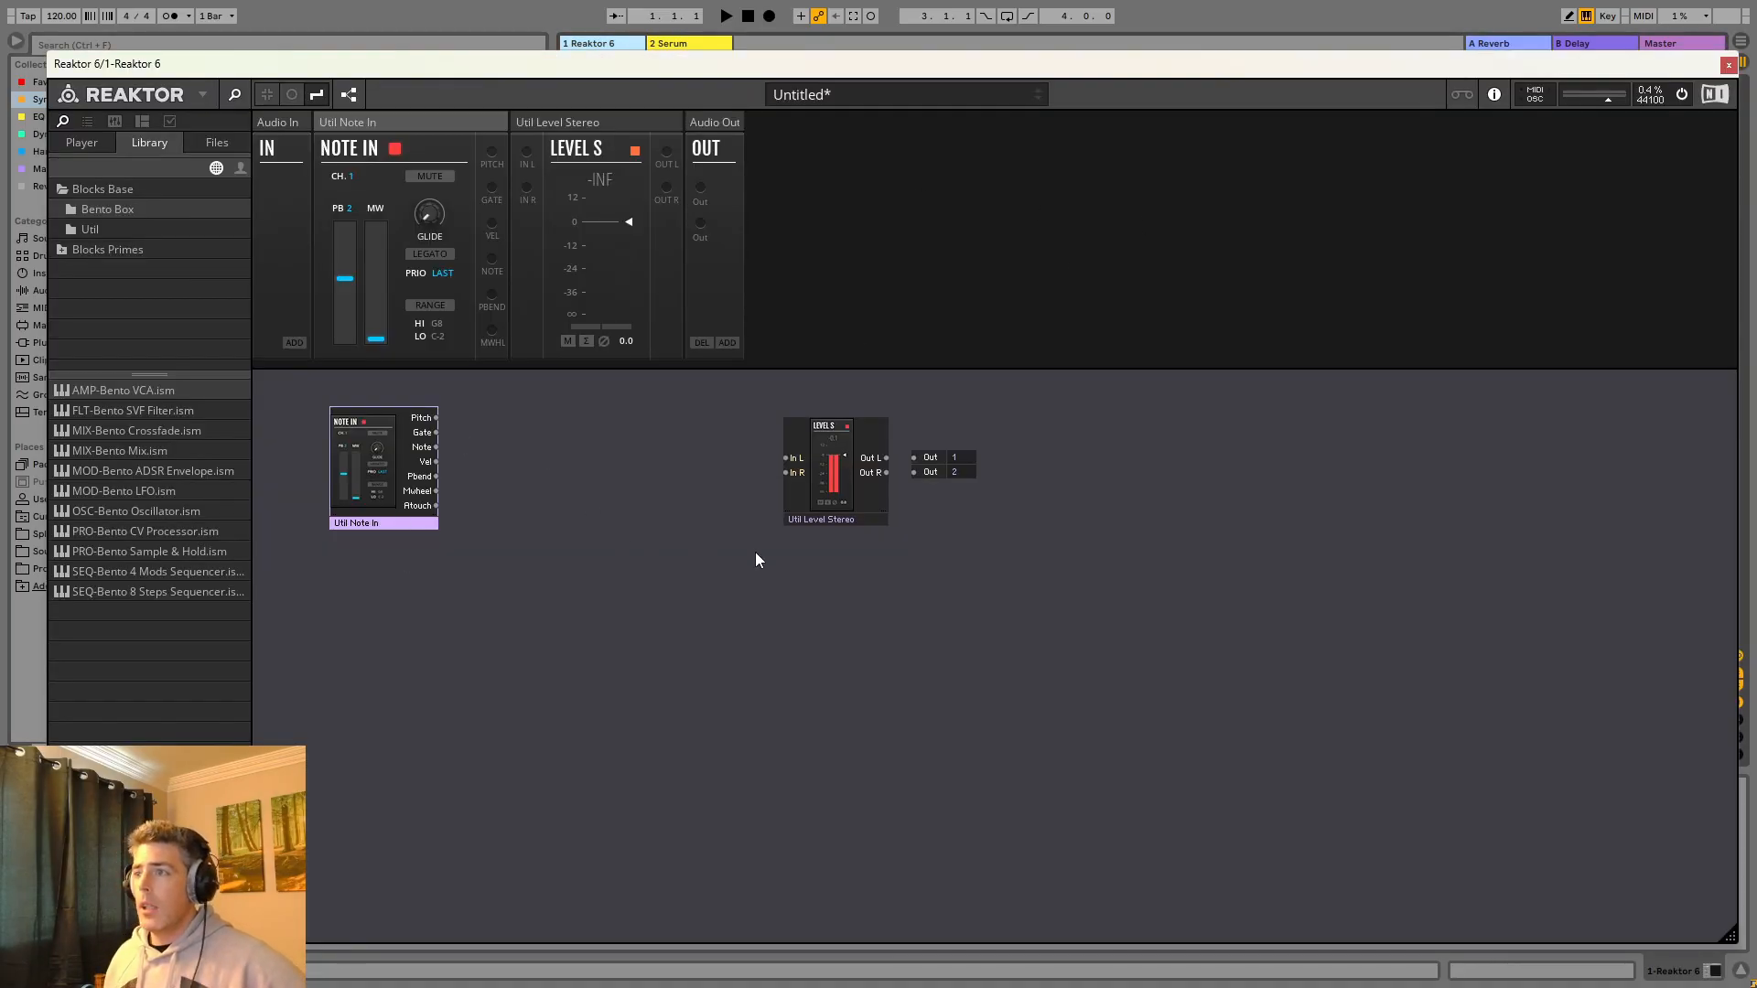
left_click_drag(719, 572, 1100, 381)
left_click_drag(817, 521, 1303, 547)
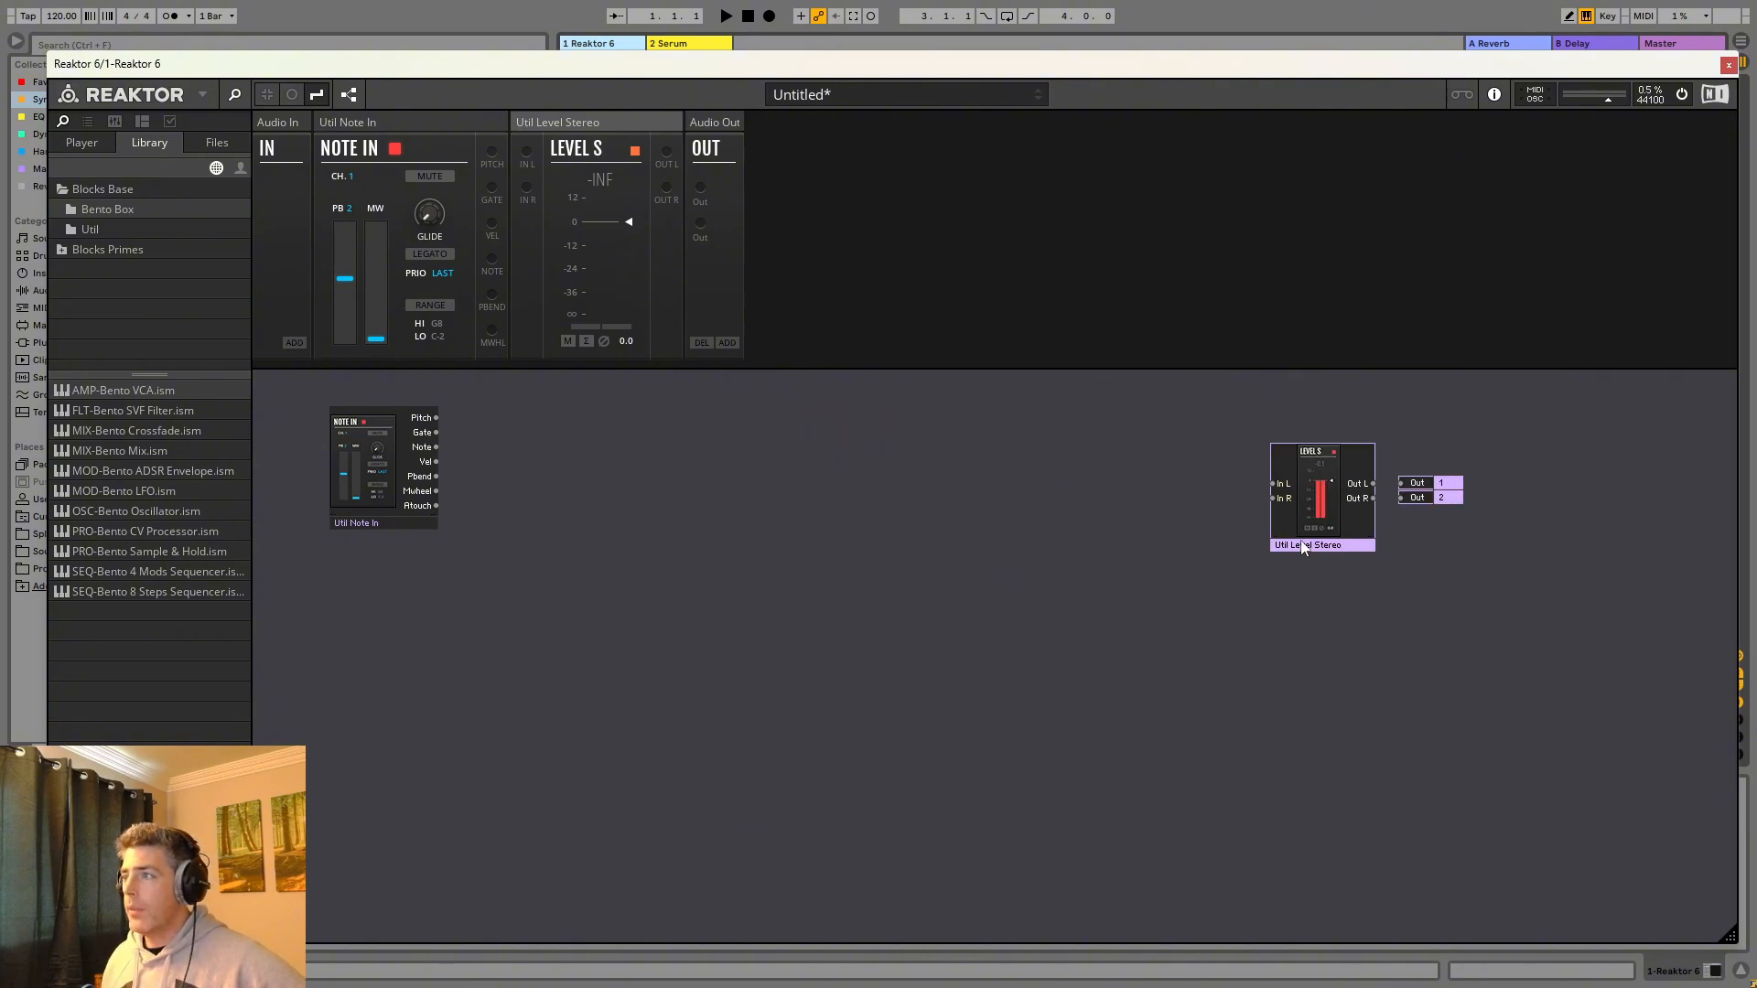
left_click(489, 497)
left_click_drag(148, 513, 619, 530)
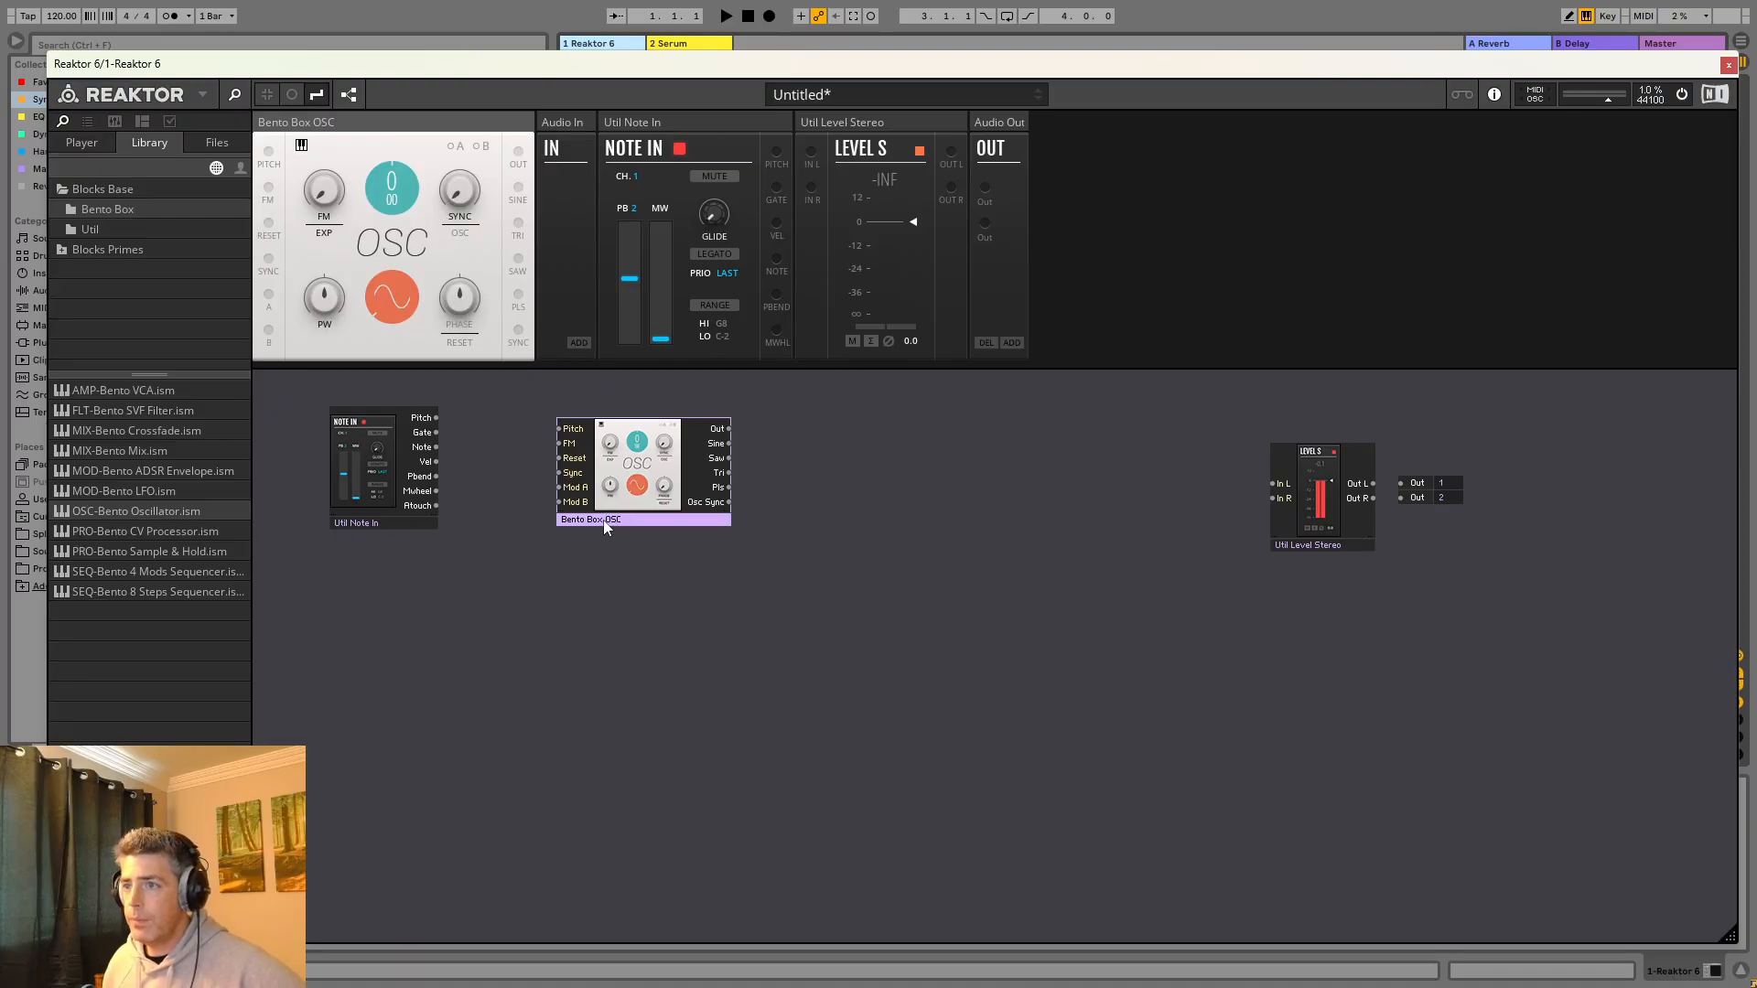
Rename the Bento Box OSC block as Carrier and shift it further away from Util Note In.
double_click(629, 520)
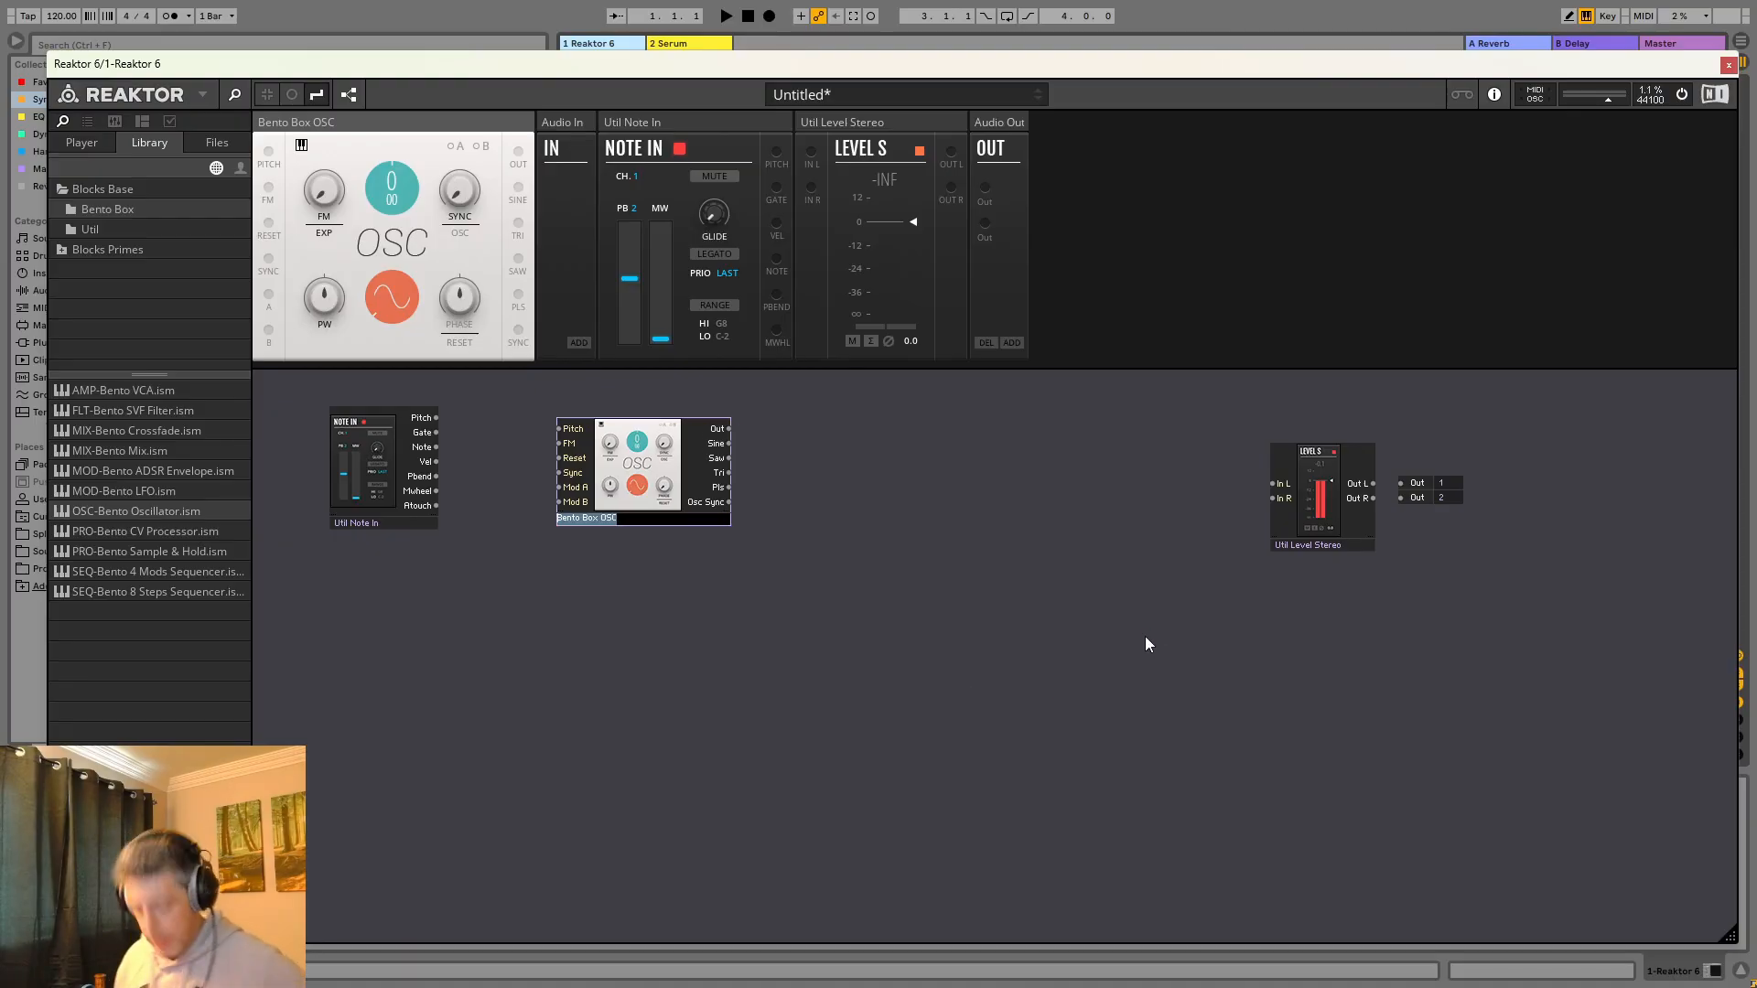
type("O")
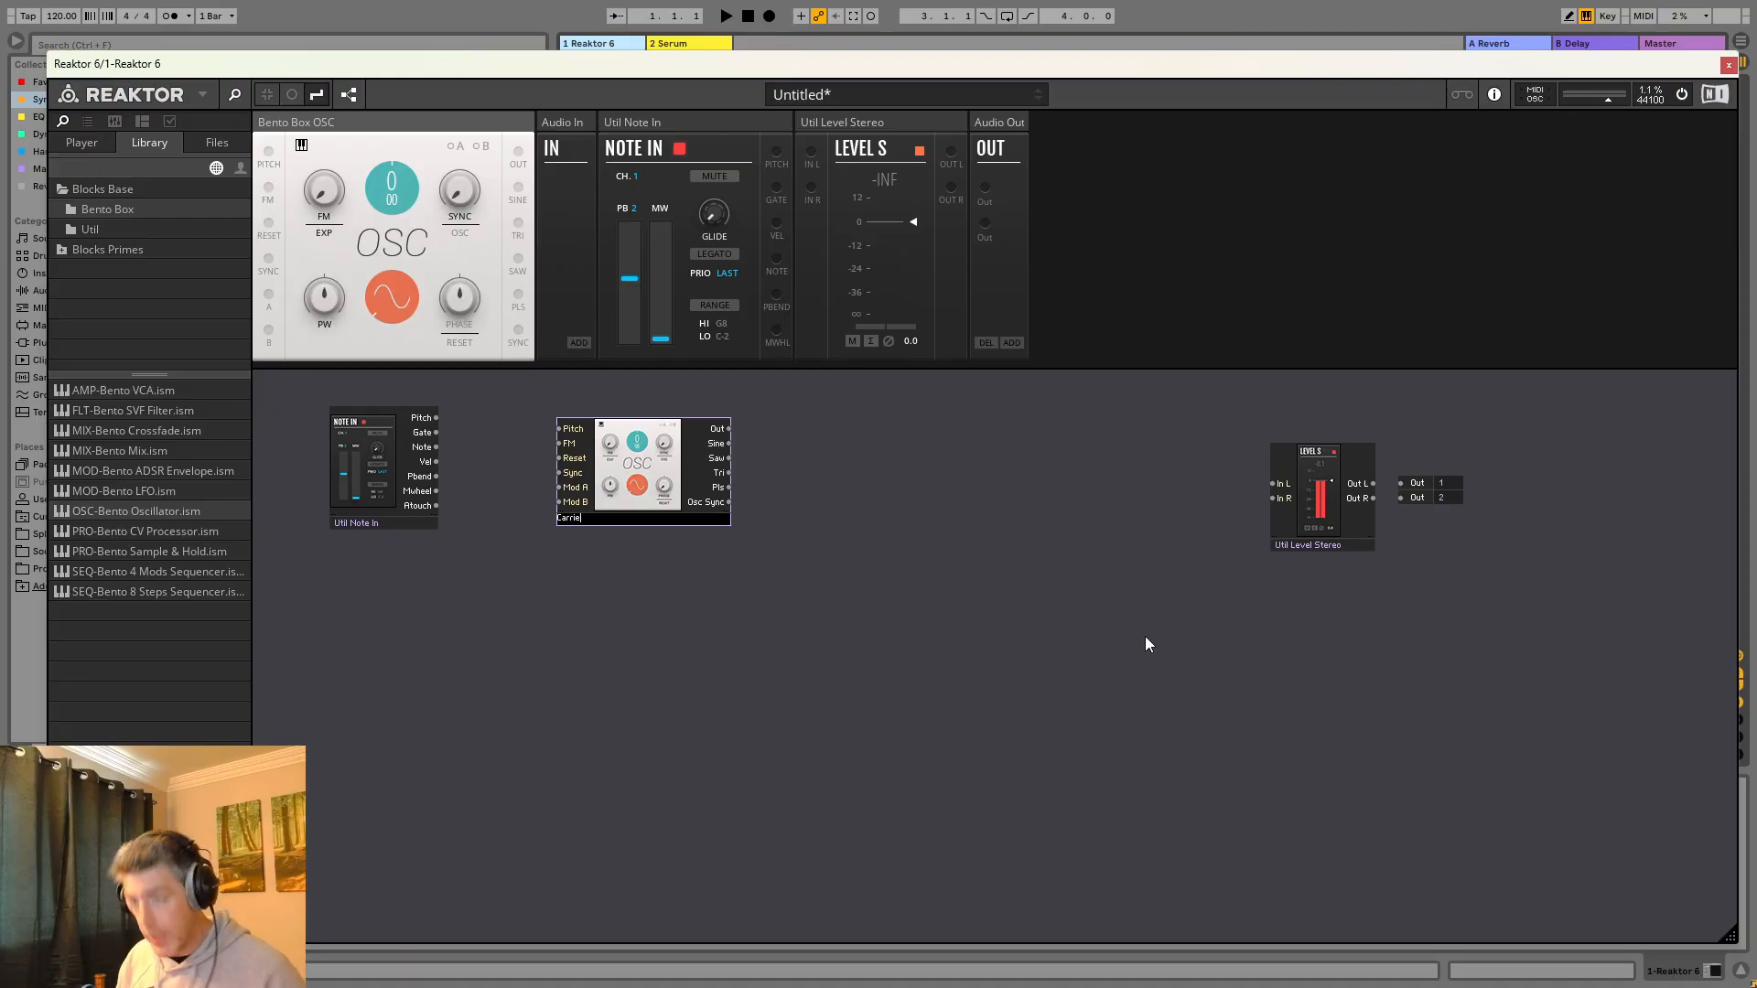
key("Return")
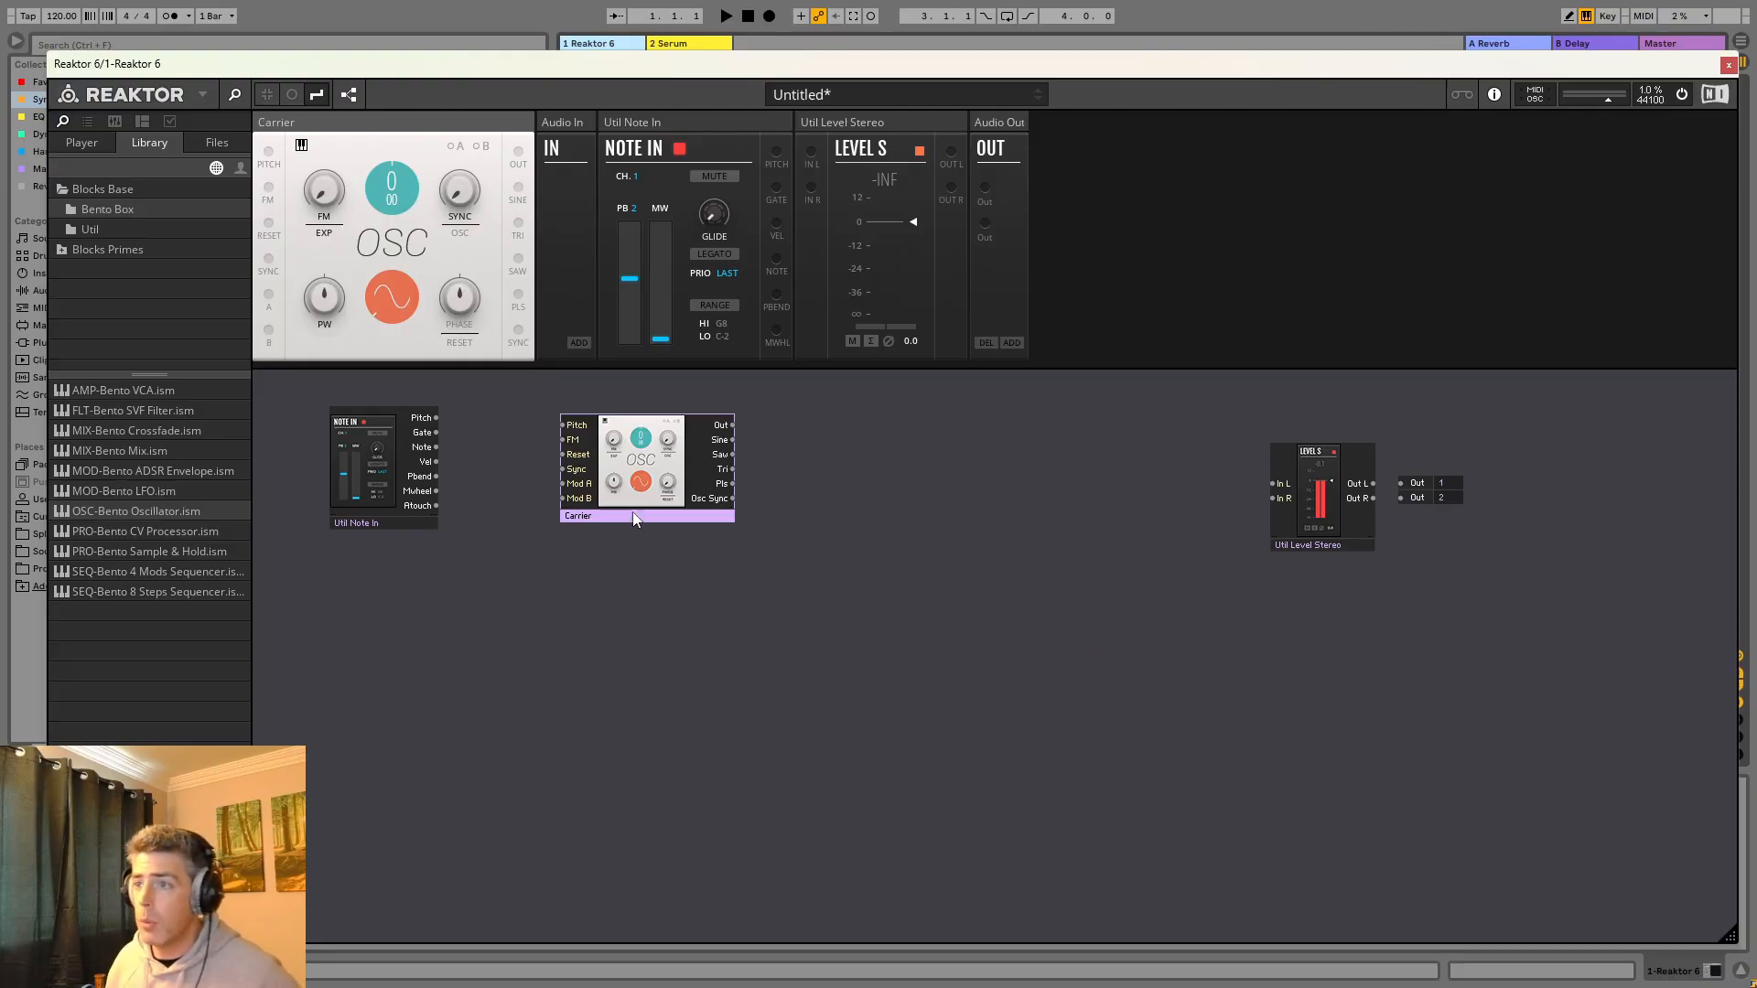
left_click_drag(644, 520, 703, 508)
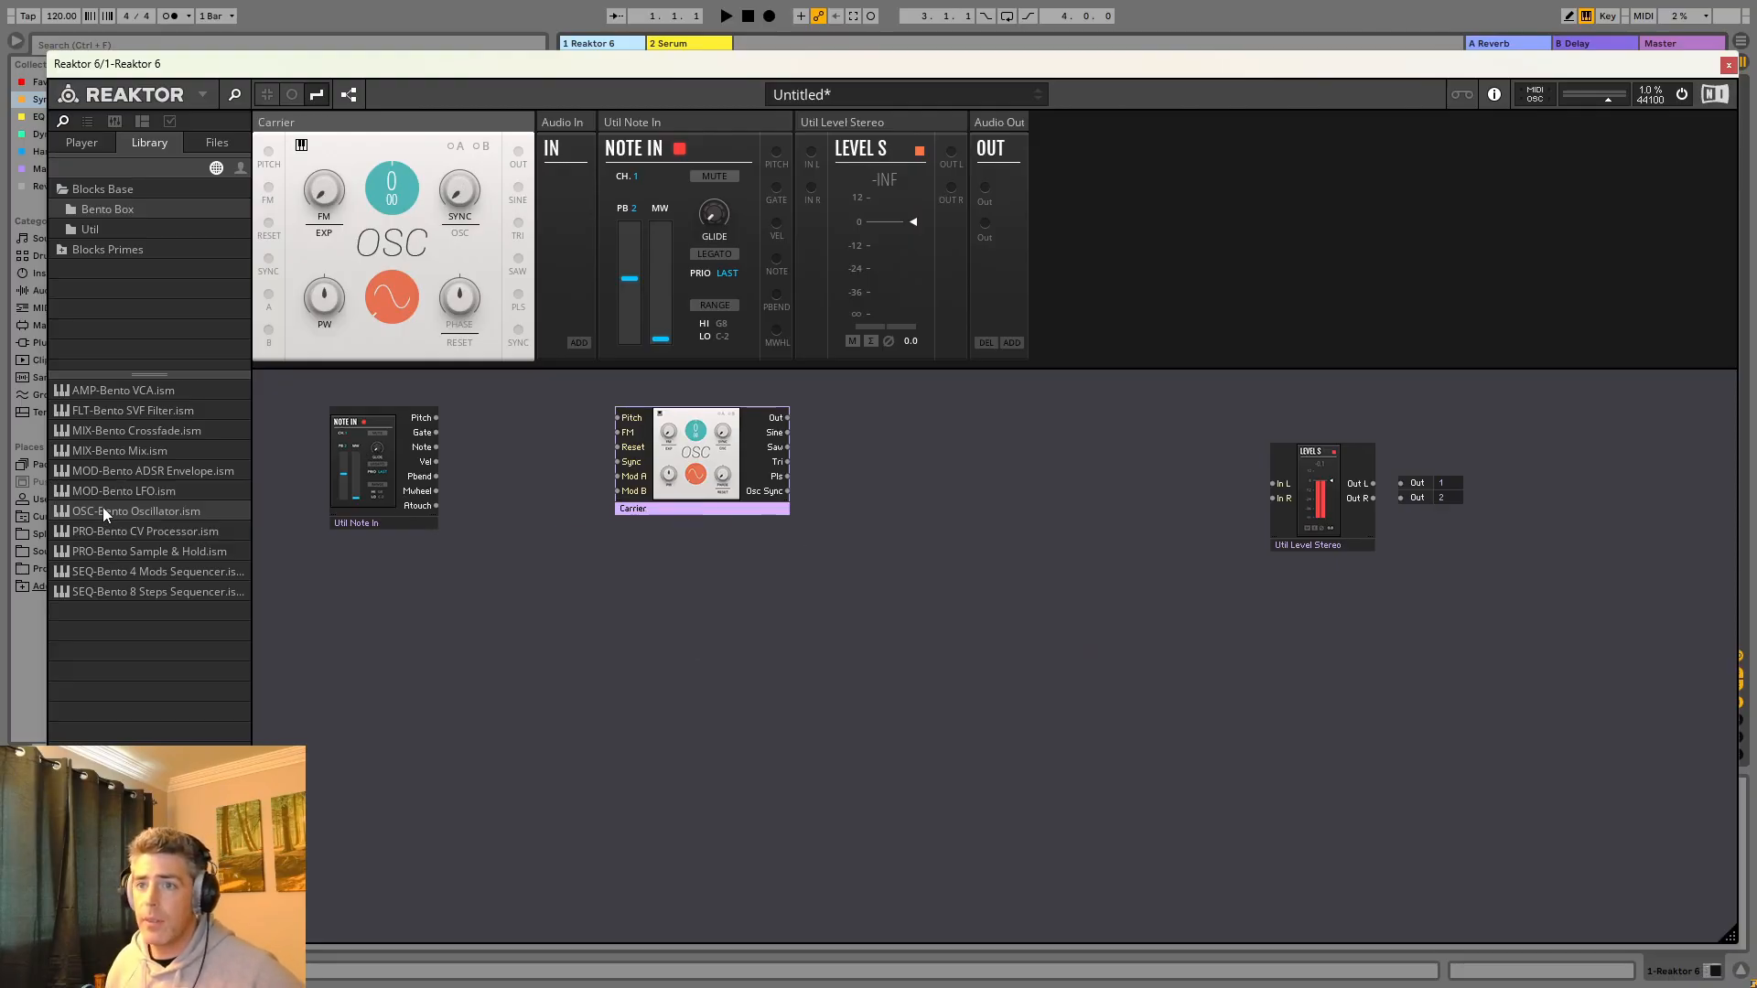
Add a second OSC-Bento Oscillator beneath the Carrier and rename it as Modulator.
left_click_drag(678, 650, 679, 651)
left_click_drag(735, 746, 685, 704)
double_click(682, 701)
type("Modulator")
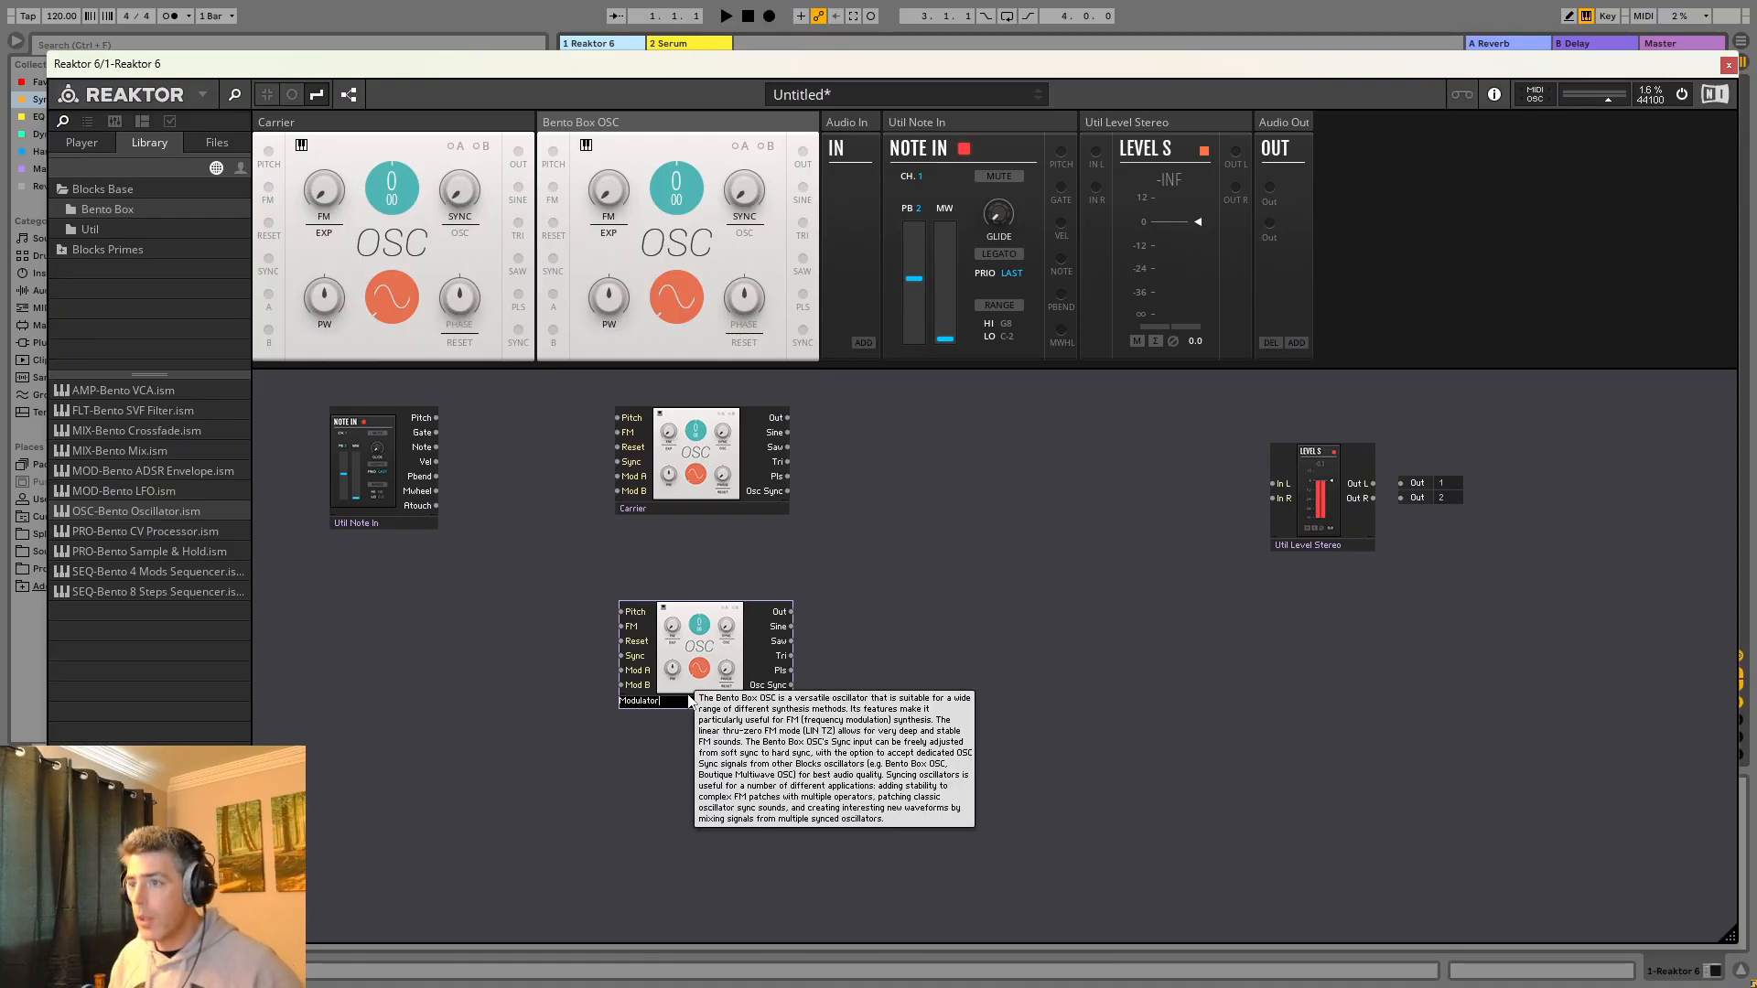
key("Return")
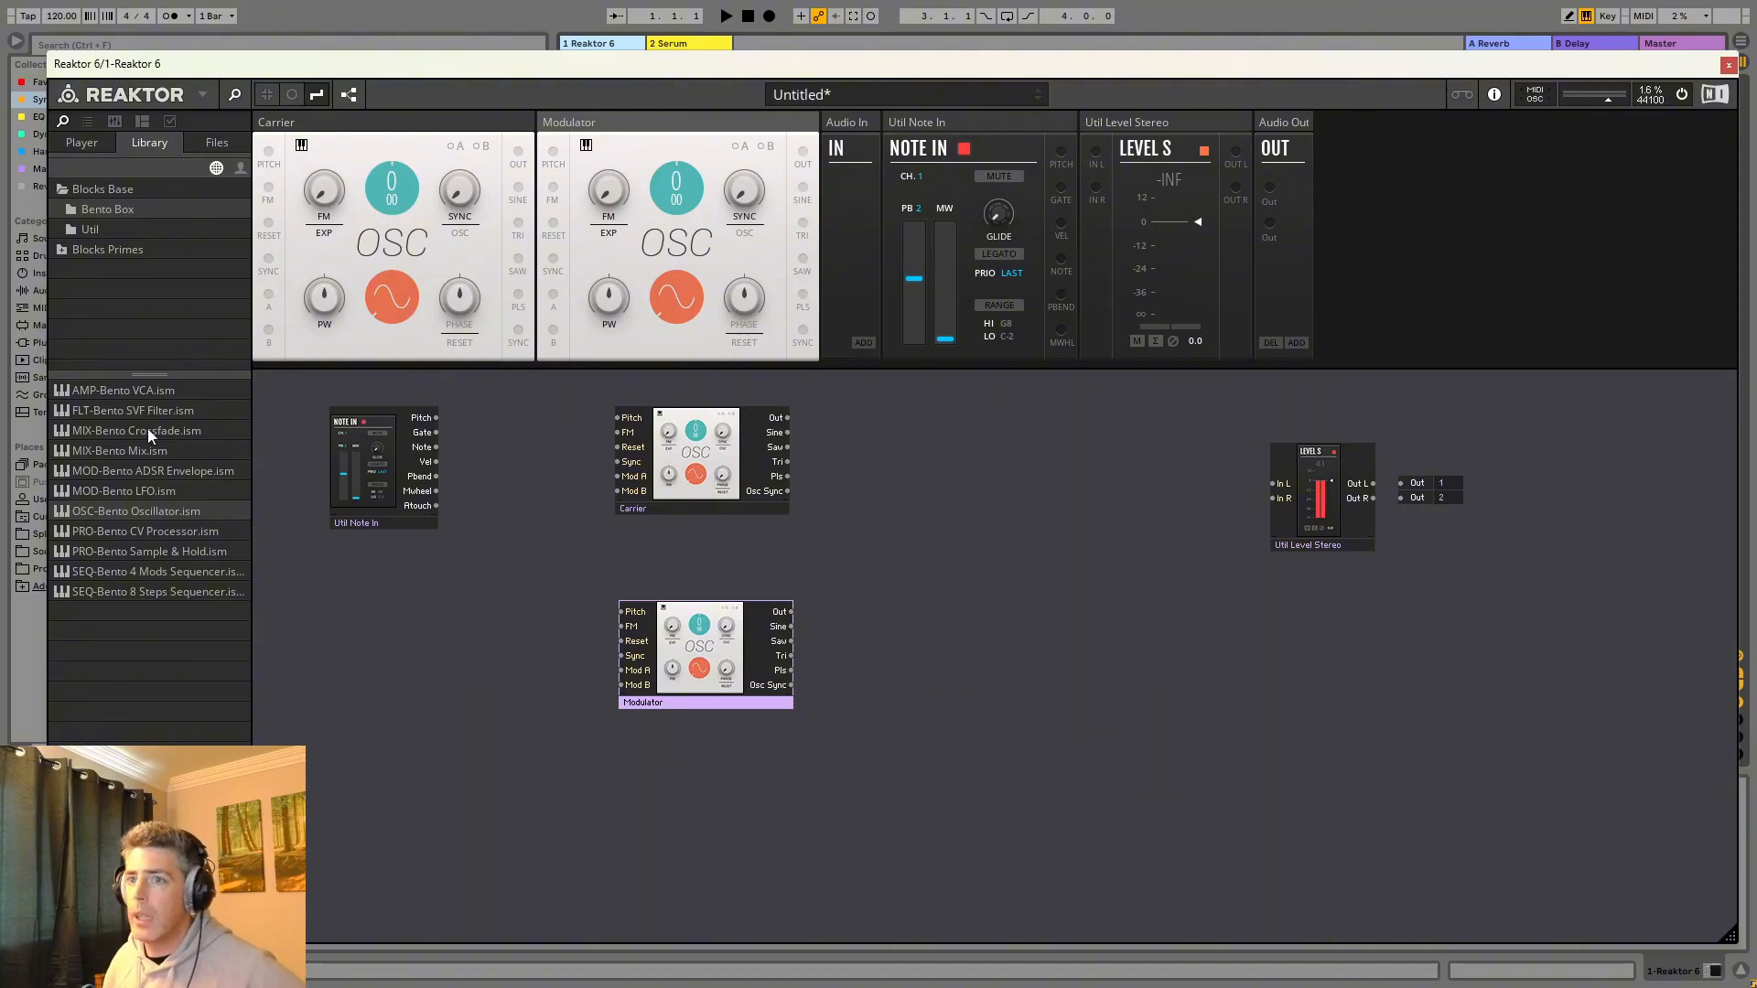
left_click_drag(710, 702, 684, 702)
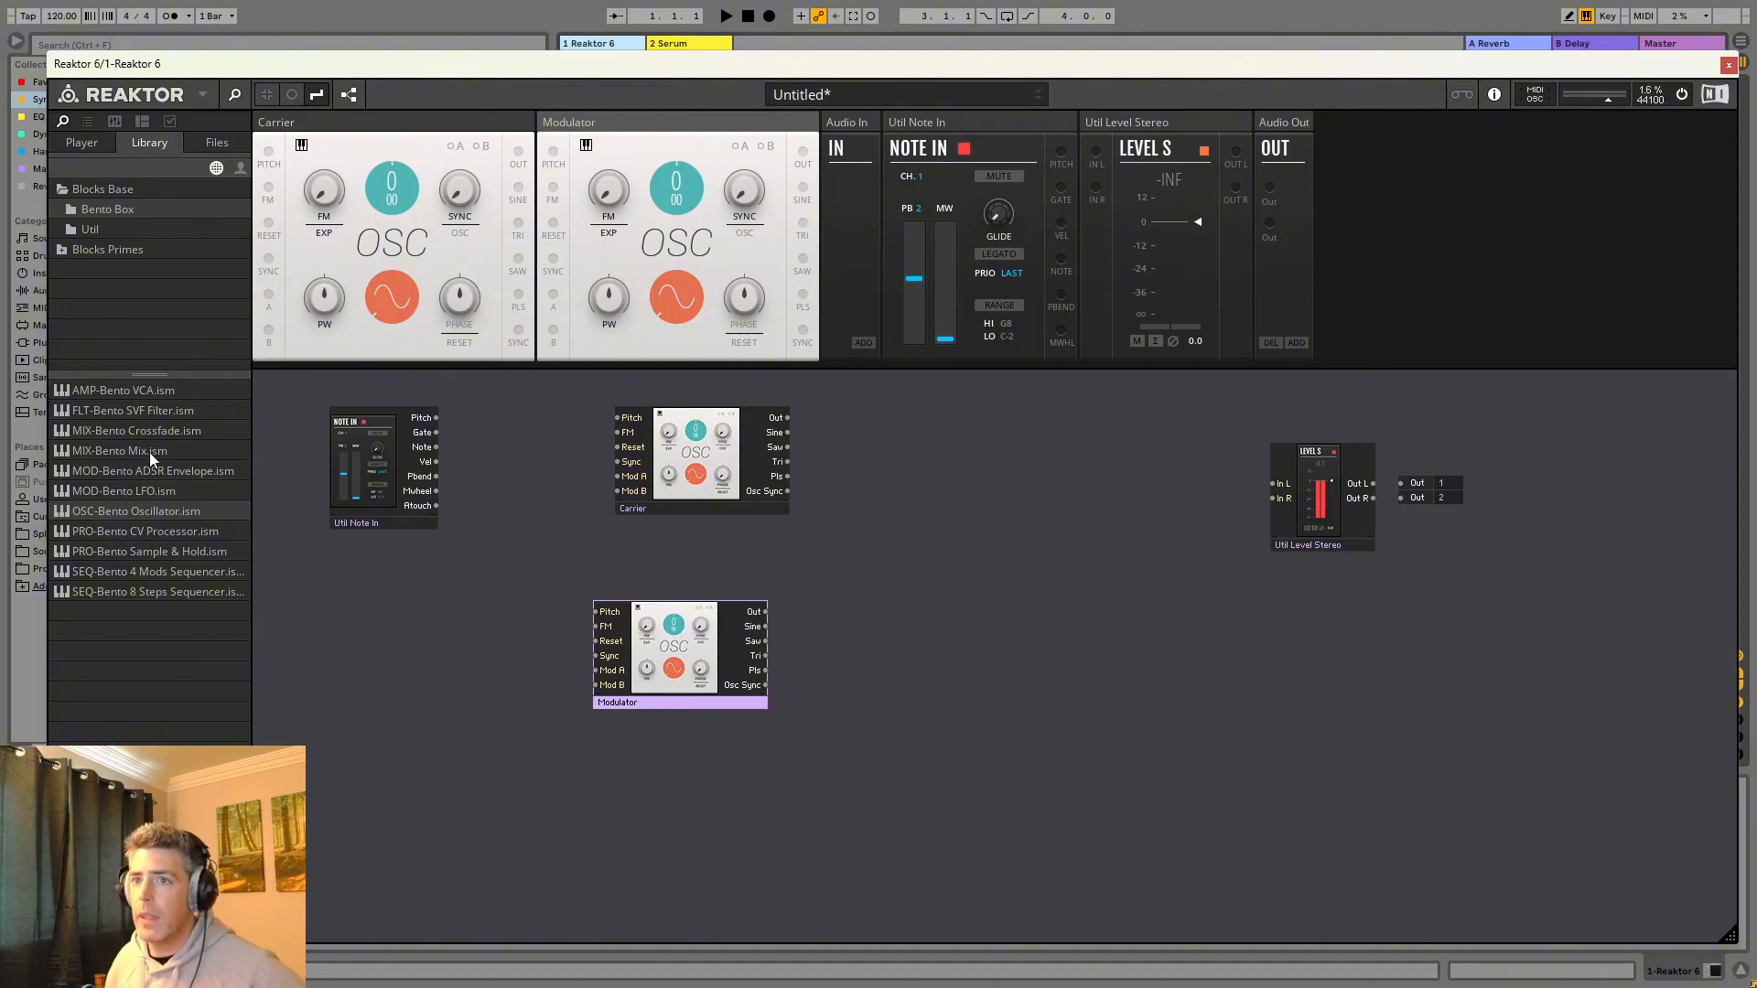
Add an FLT-Bento SVF Filter and an AMP-Bento VCA between the oscillators and Util Level Stereo, moving both oscillators closer to Util Note In.
left_click_drag(137, 410, 878, 576)
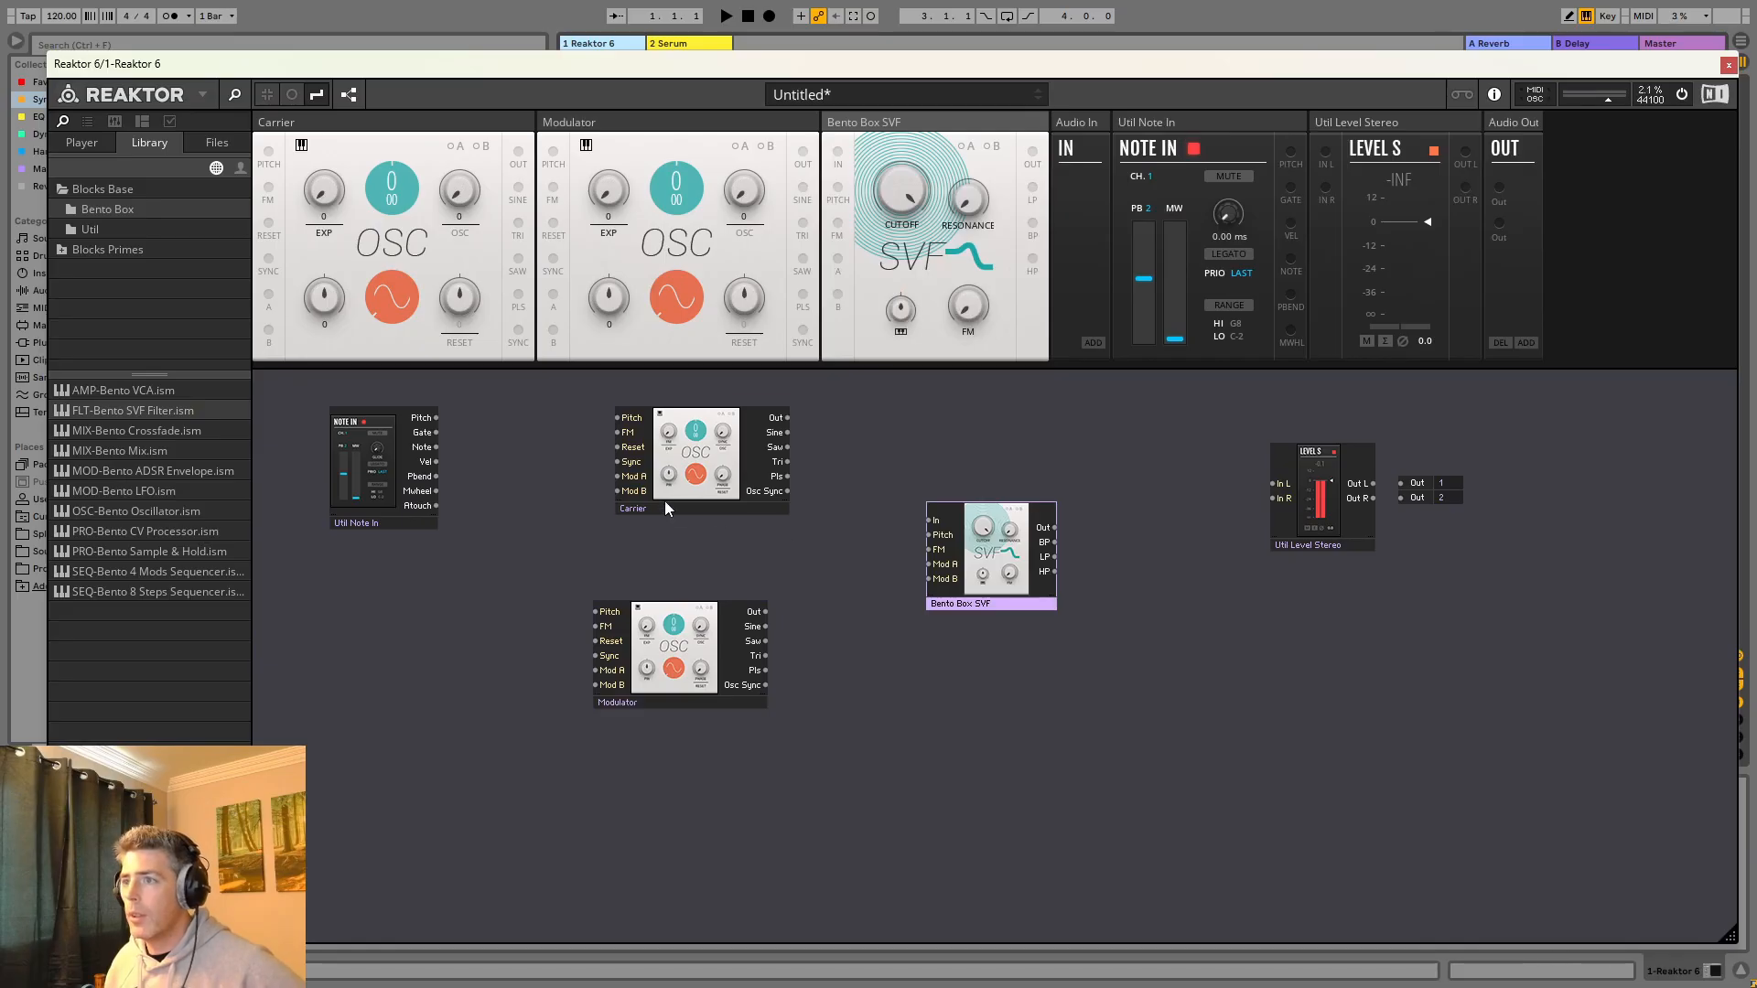
left_click_drag(665, 504, 616, 508)
left_click_drag(684, 706, 656, 705)
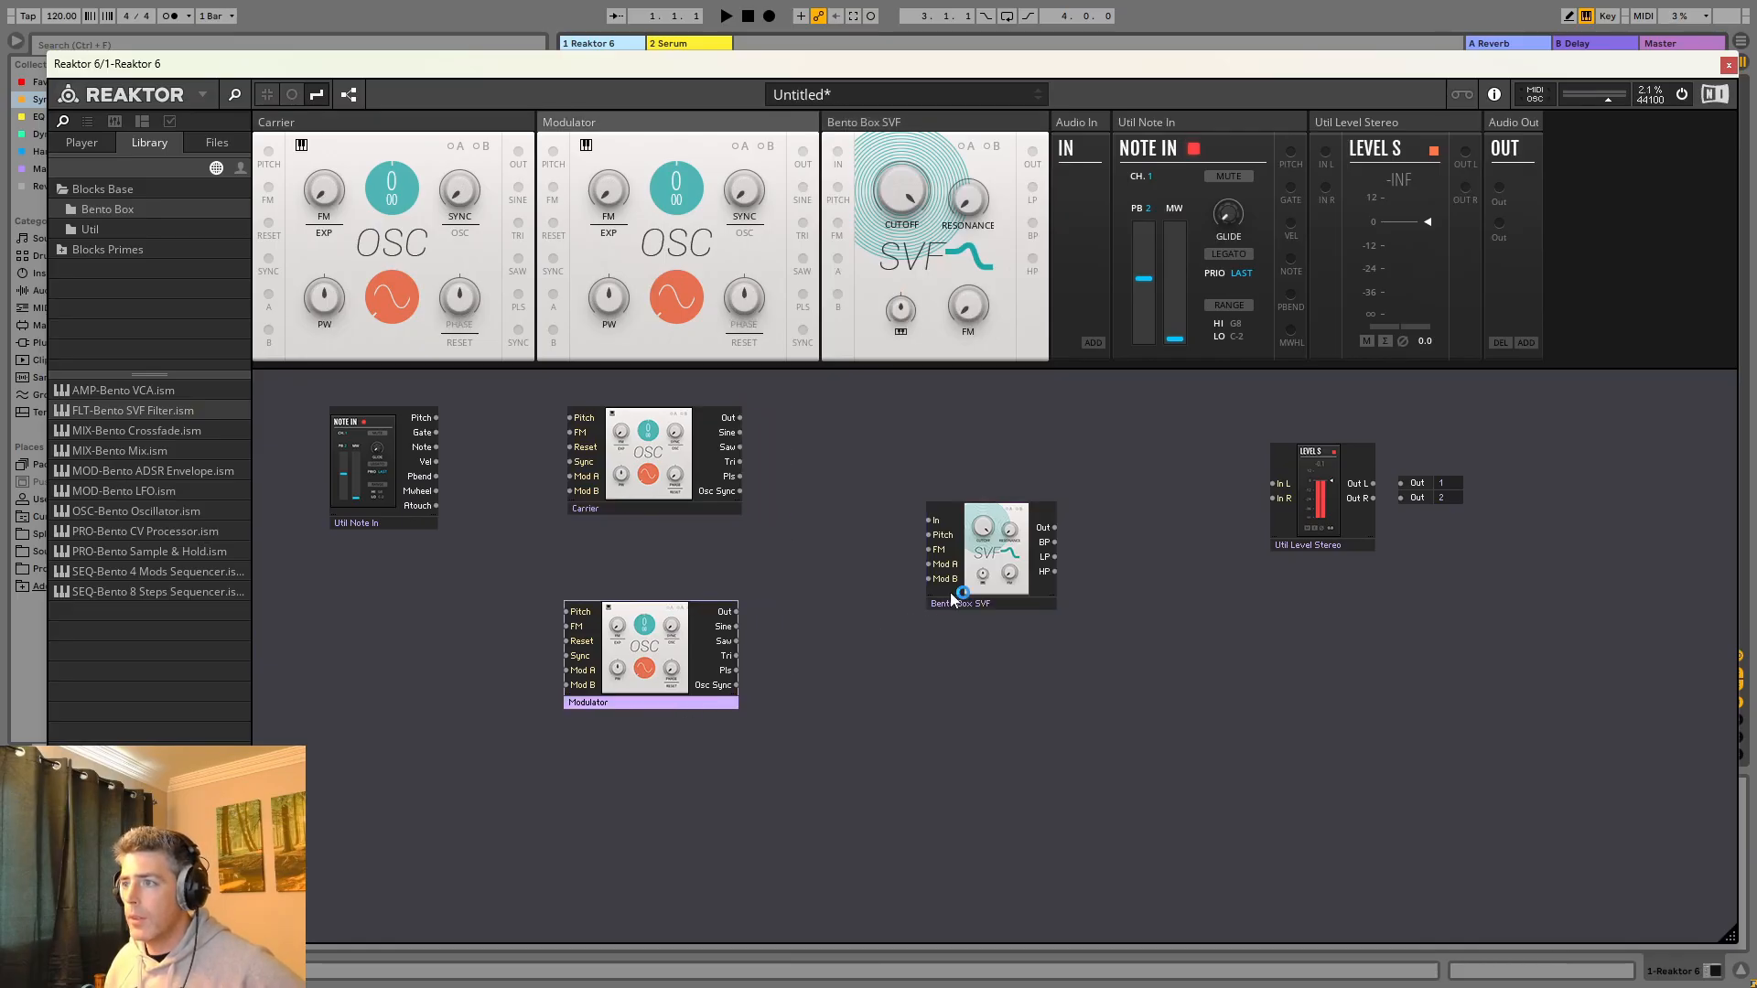
left_click_drag(948, 603, 871, 571)
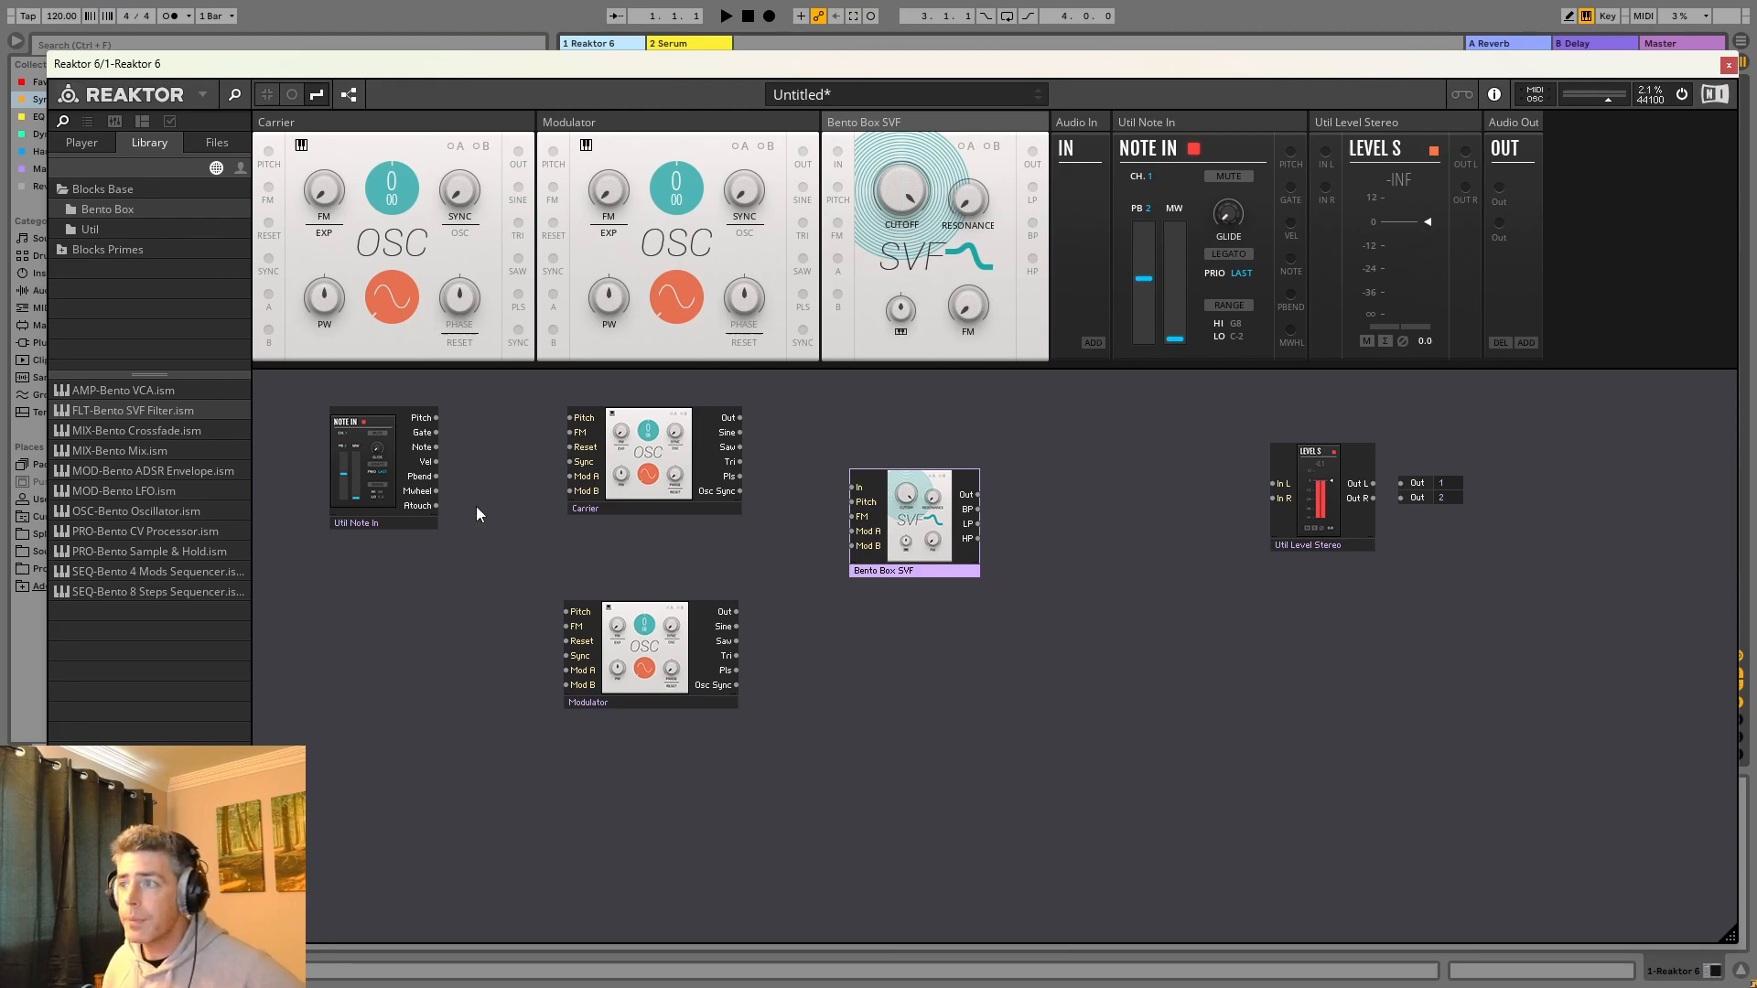
left_click_drag(137, 390, 1103, 526)
left_click_drag(1142, 614, 1122, 578)
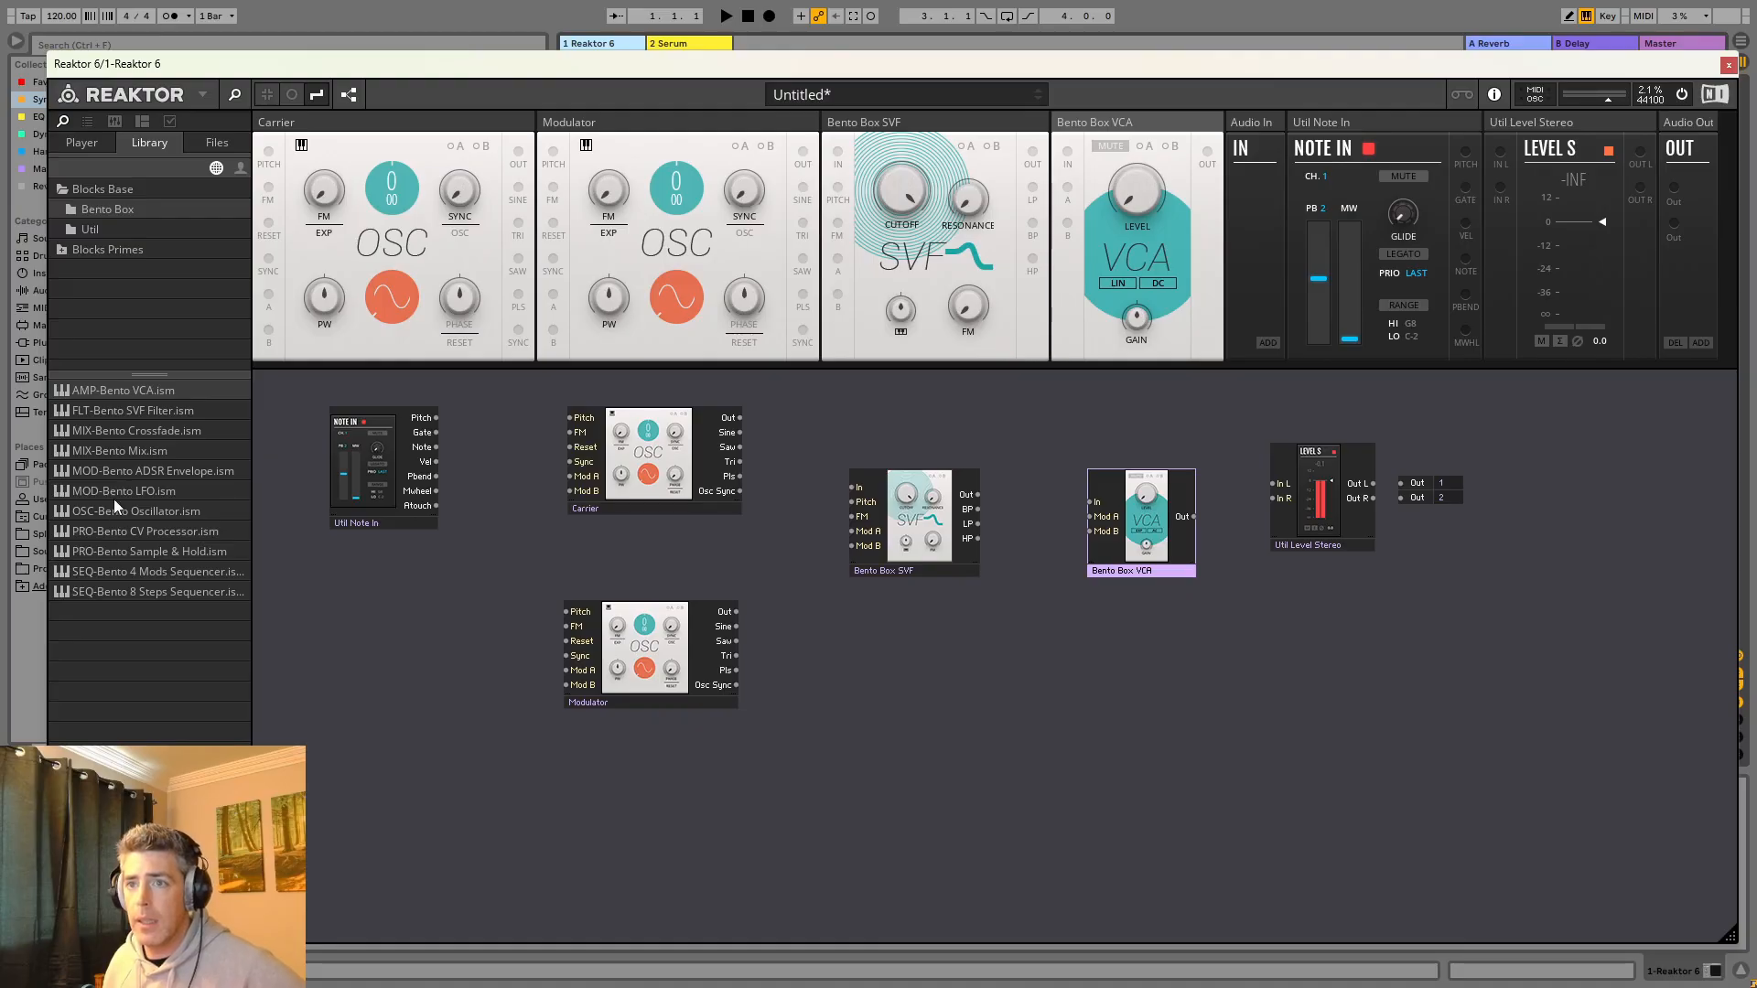
Add two MOD-Bento ADSR Envelopes, one beneath the SVF filter and one beneath the VCA.
left_click_drag(117, 471, 890, 655)
left_click_drag(953, 769, 912, 737)
left_click_drag(156, 470, 1145, 679)
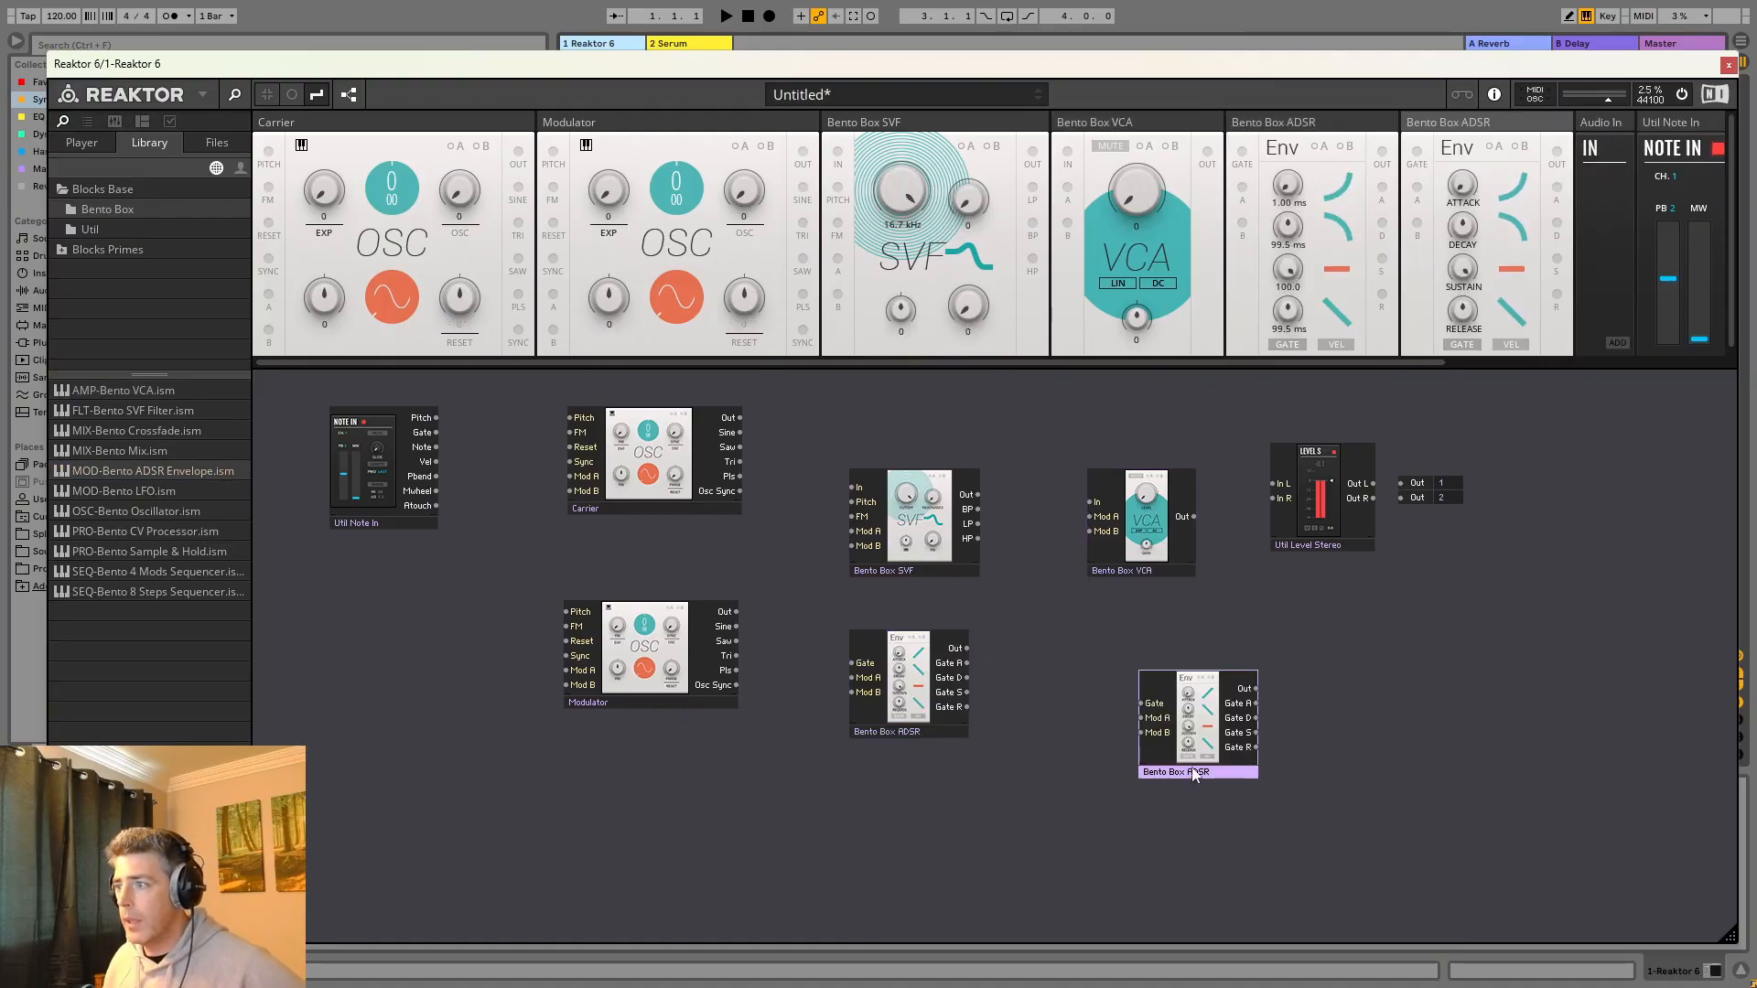
left_click_drag(1189, 768, 1181, 708)
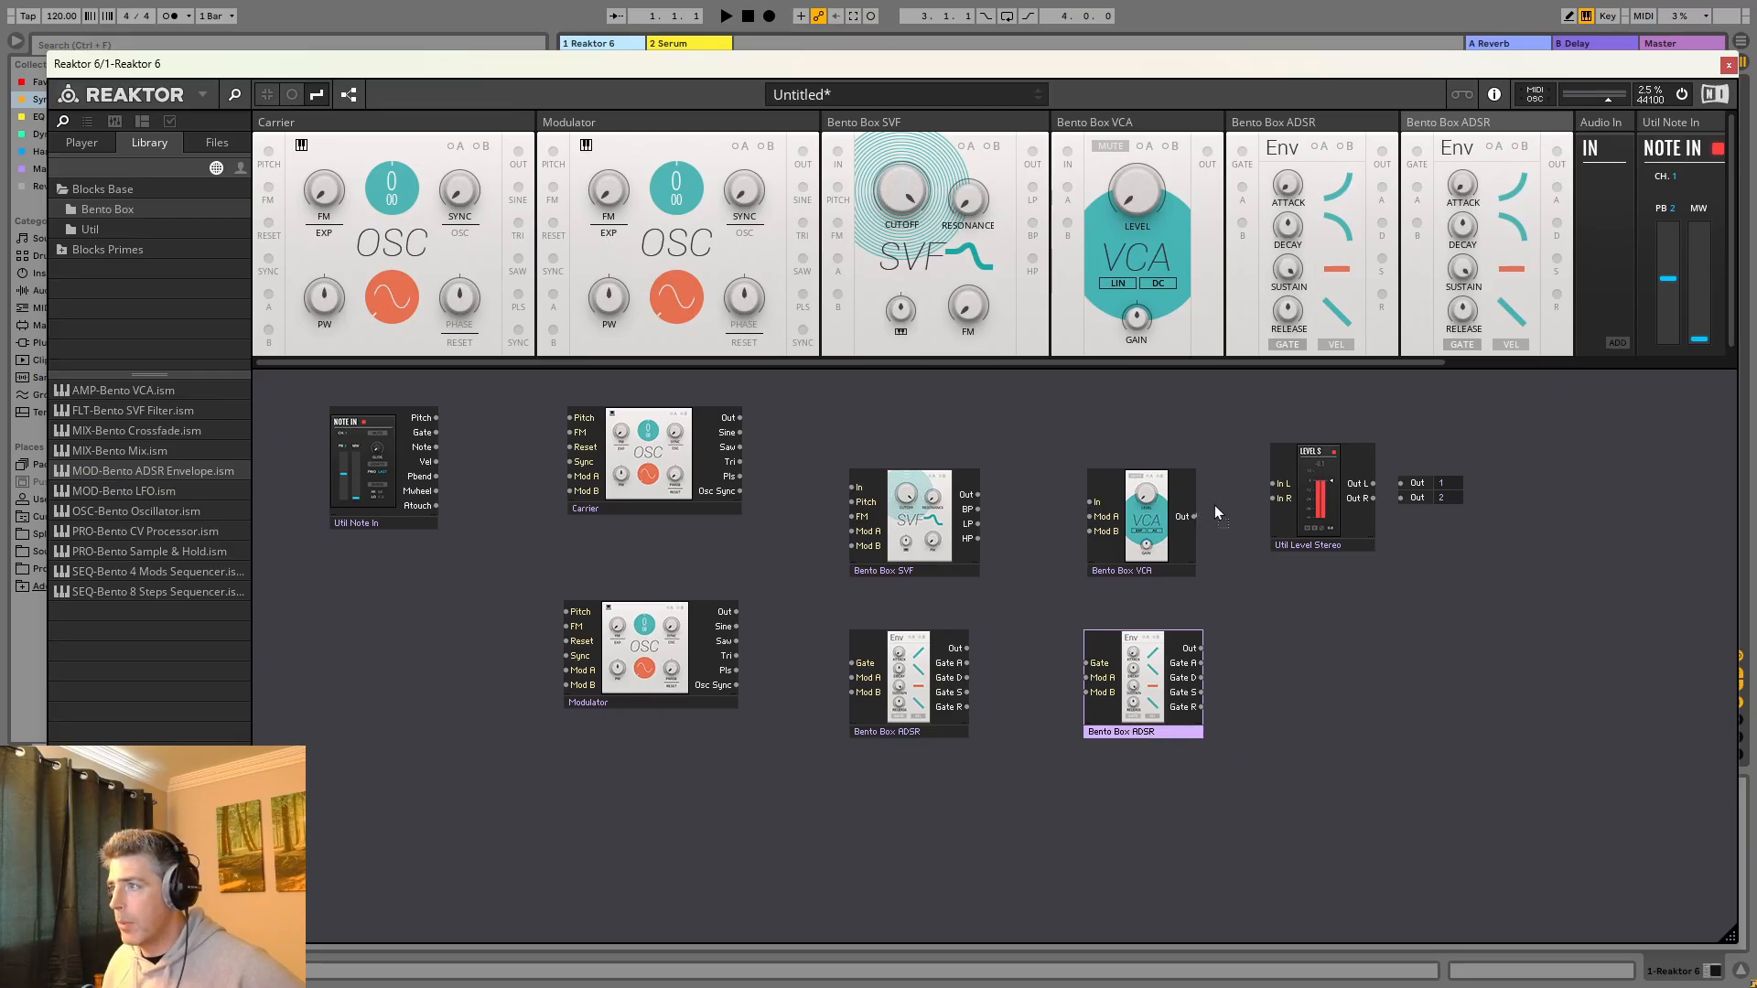
Wire Note In Pitch to the Carrier, Carrier Out to the SVF, SVF Out to the VCA, and VCA Out to both Level Stereo inputs.
left_click_drag(1194, 516, 1468, 513)
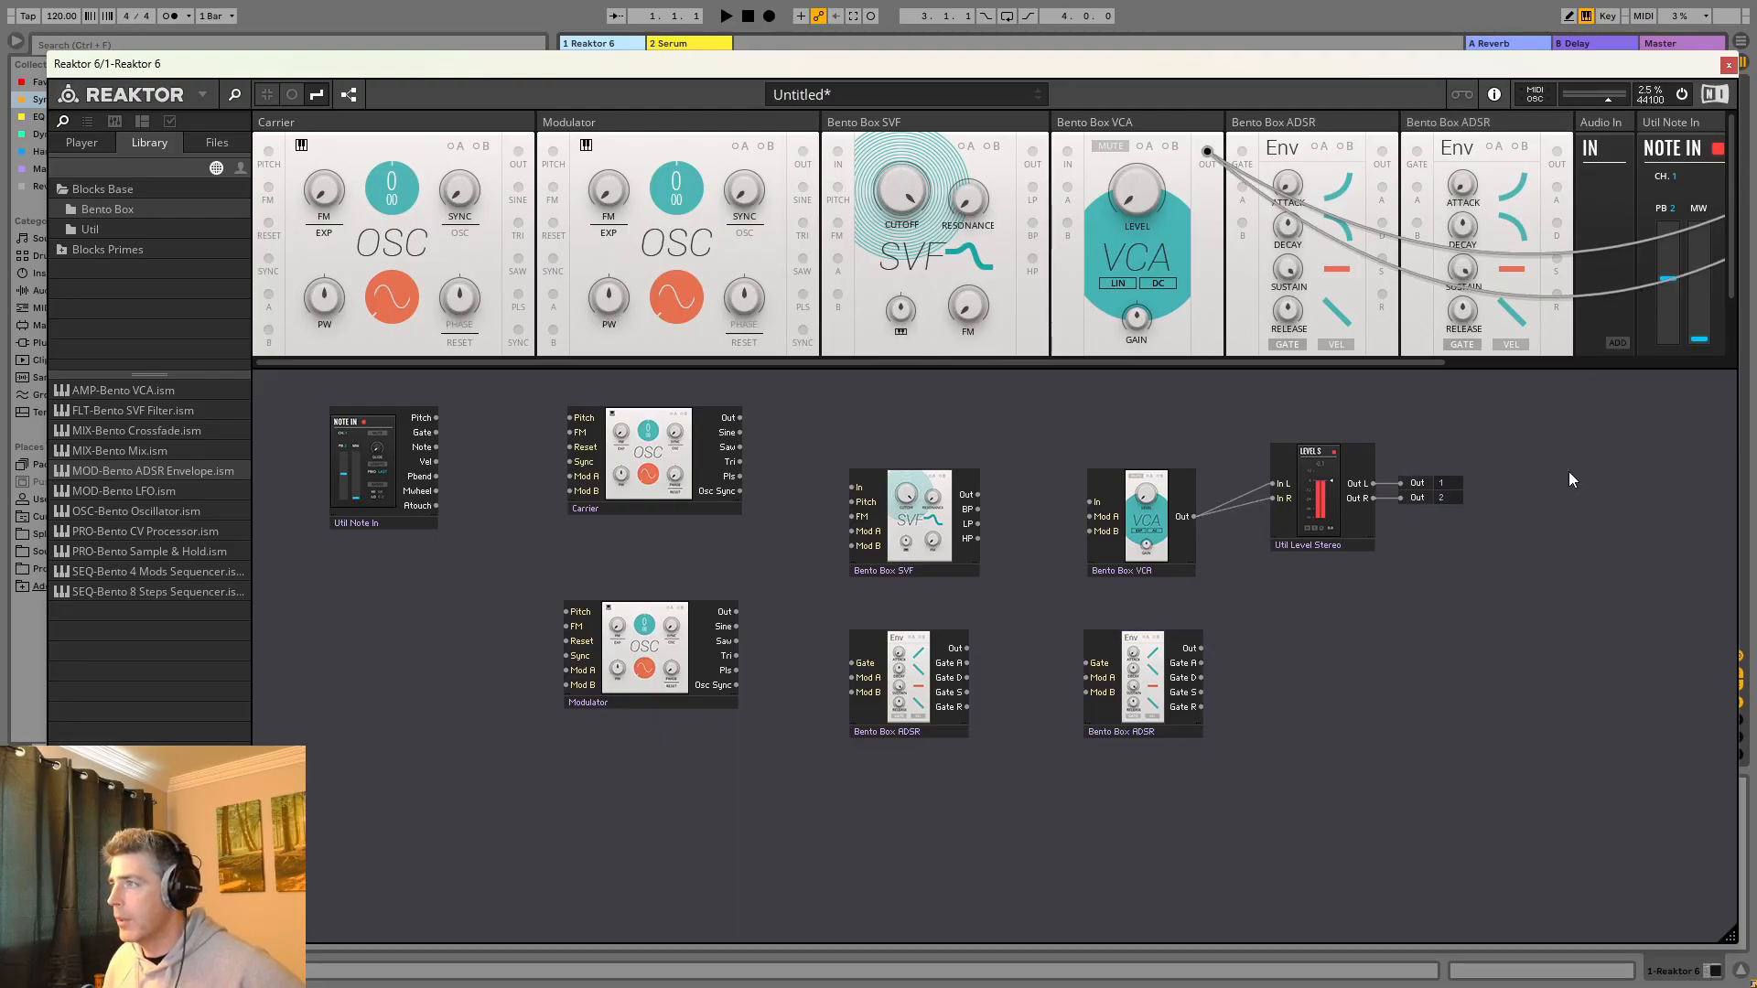
left_click_drag(436, 417, 570, 418)
left_click_drag(741, 419, 853, 487)
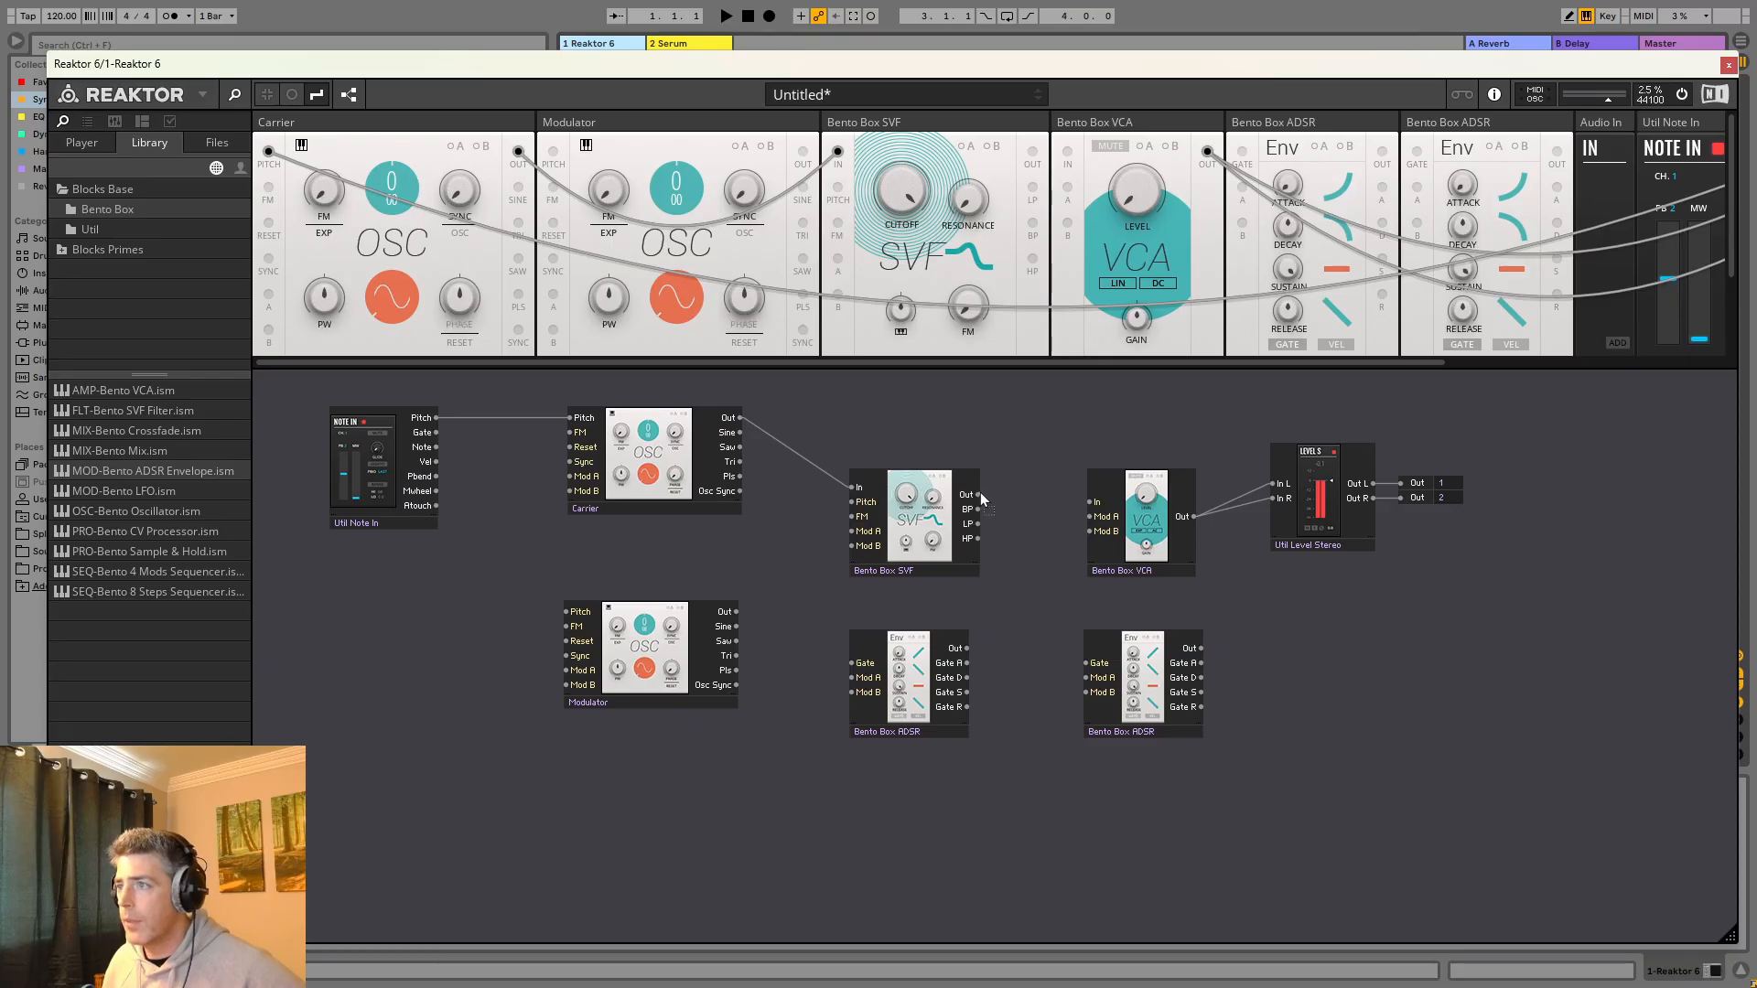
left_click_drag(978, 494, 1092, 503)
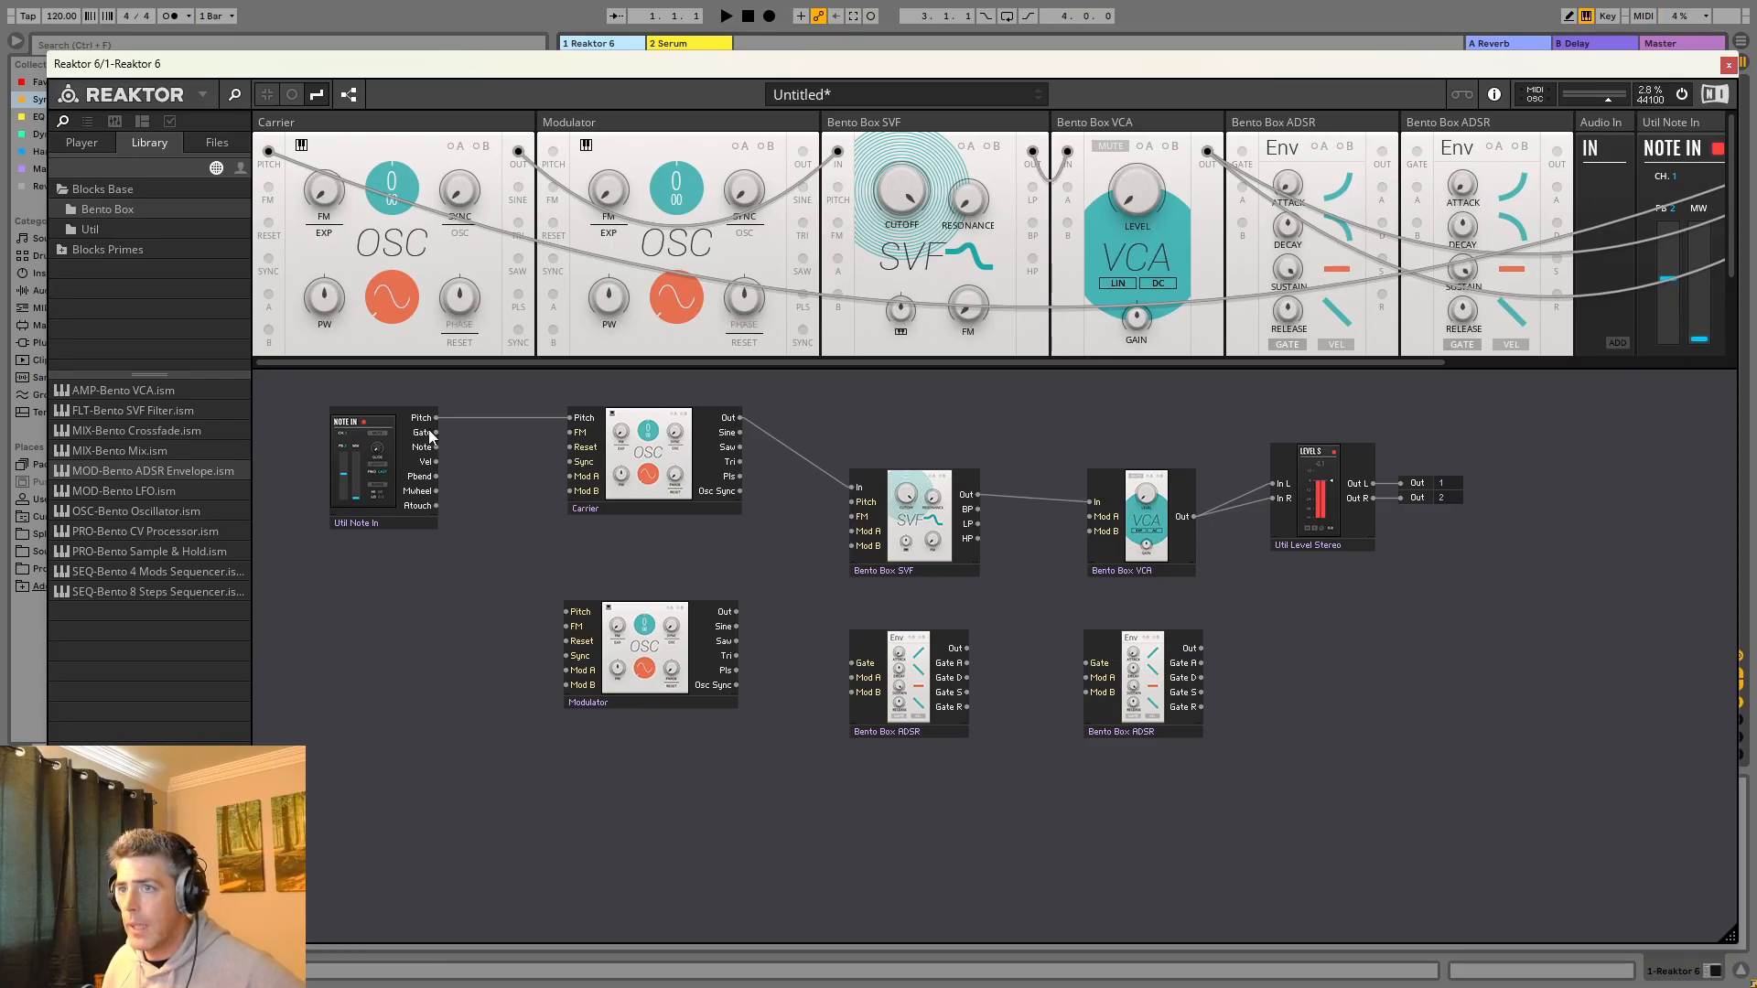
Connect Note In Gate to both ADSR envelopes, and their outputs to Mod A of the SVF and of the VCA respectively.
left_click_drag(433, 433, 853, 663)
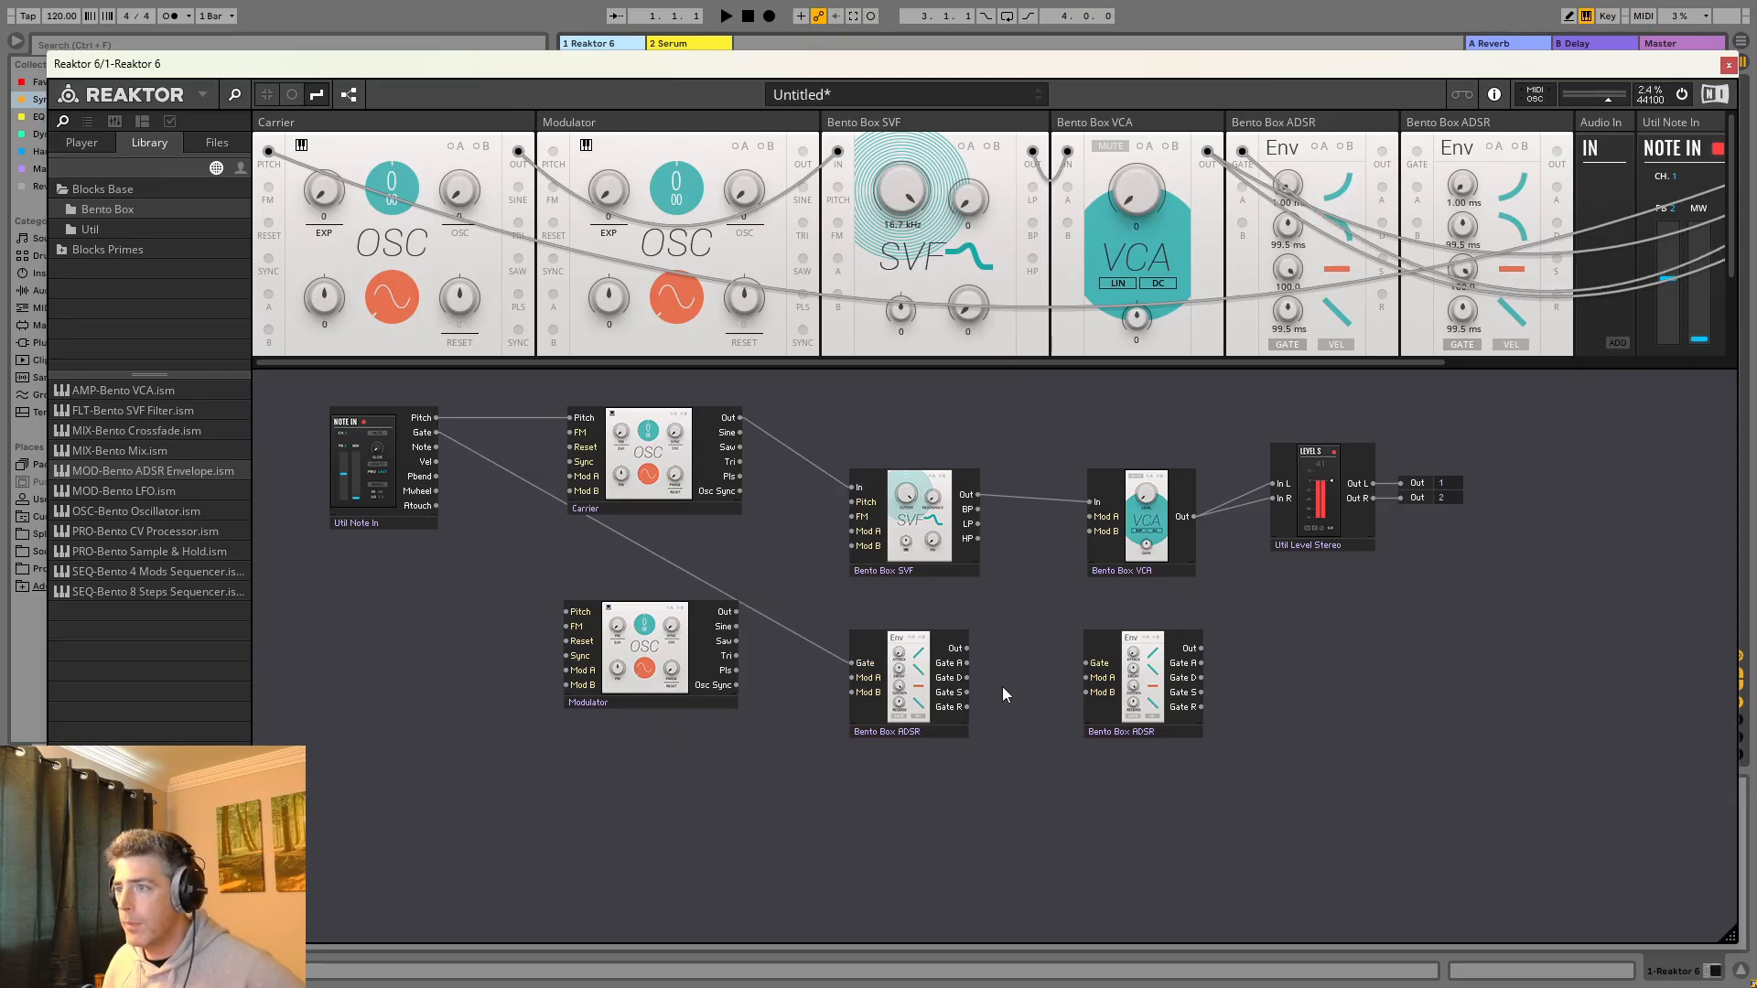
left_click_drag(969, 648, 854, 547)
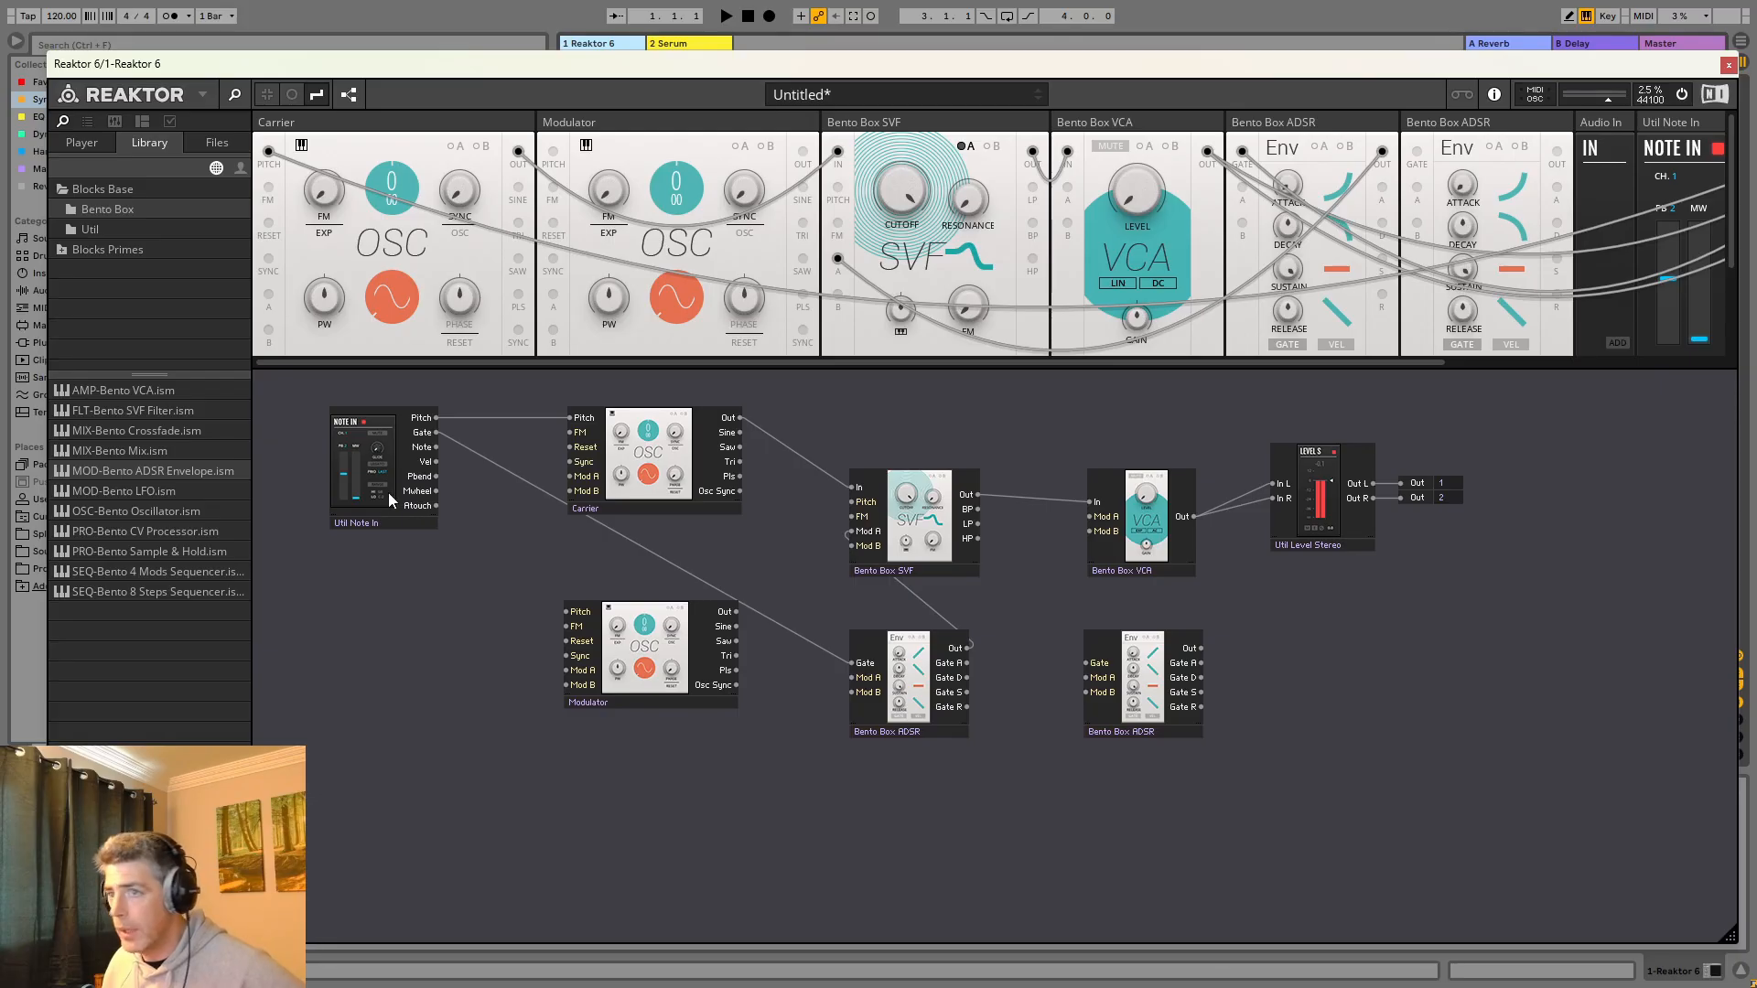
left_click_drag(436, 430, 1083, 660)
left_click_drag(1200, 648, 1079, 525)
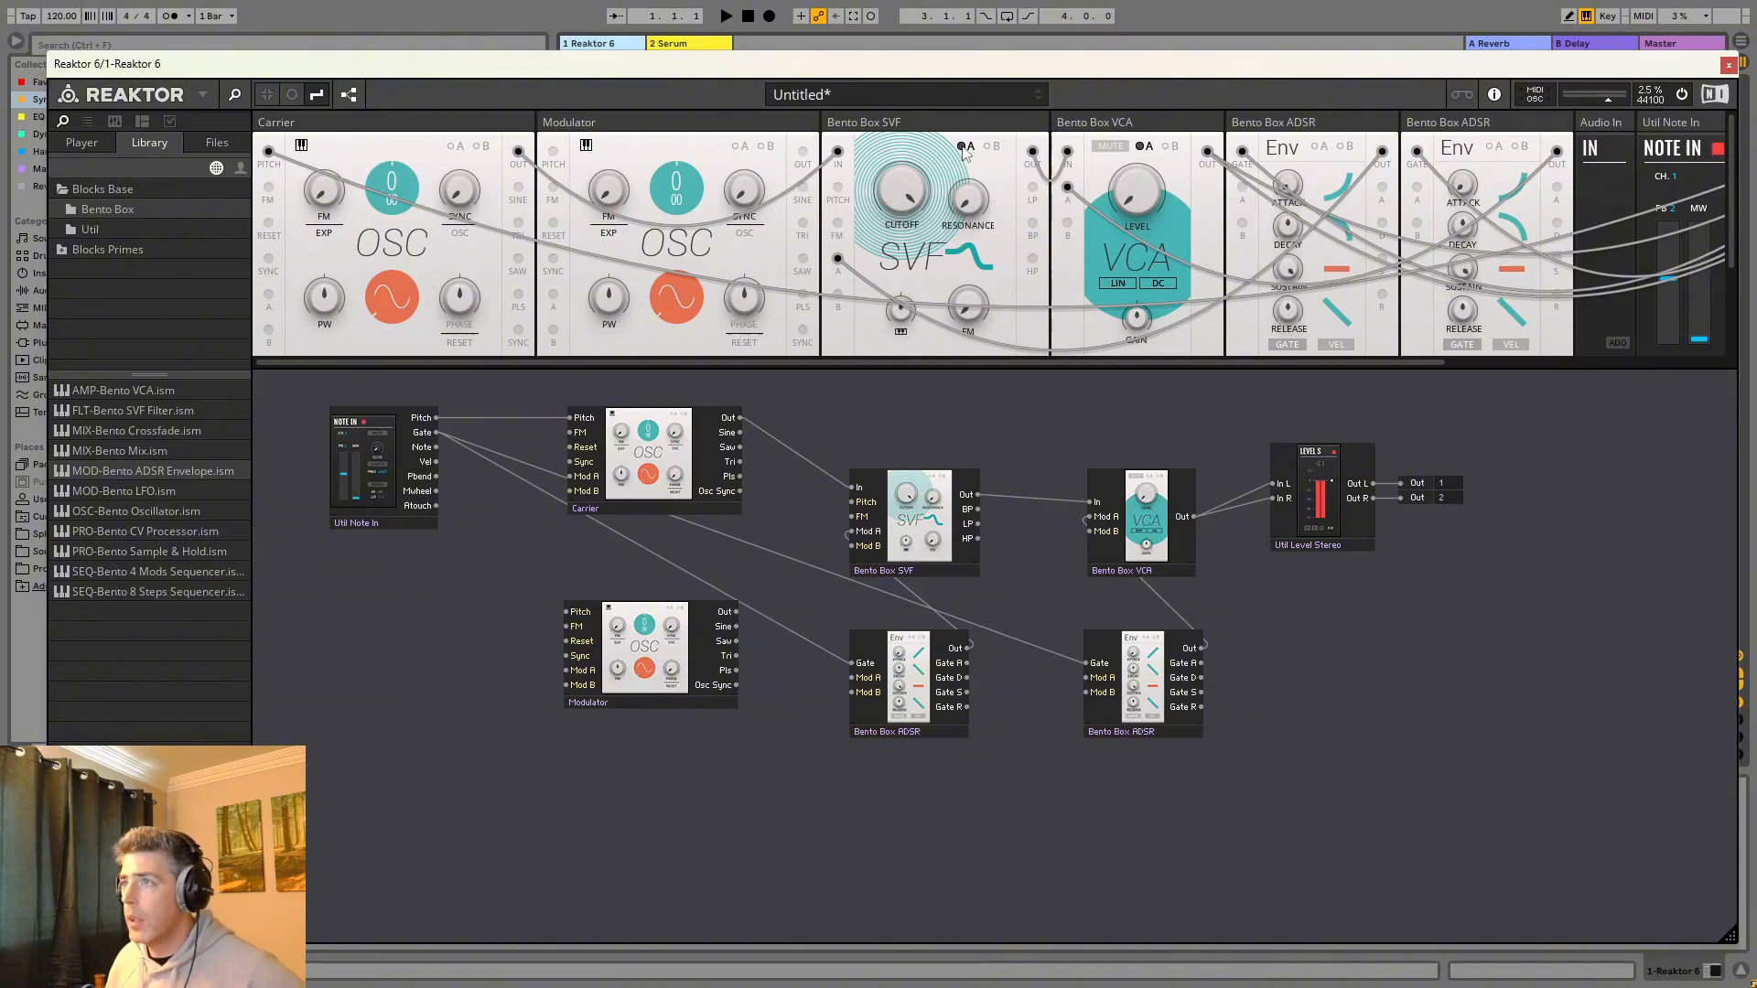
Raise the Mod A amount on the SVF cutoff, lower the cutoff to 45.8 Hz, and raise the Mod A amount on the VCA level.
left_click_drag(939, 192, 953, 138)
left_click_drag(903, 193, 926, 503)
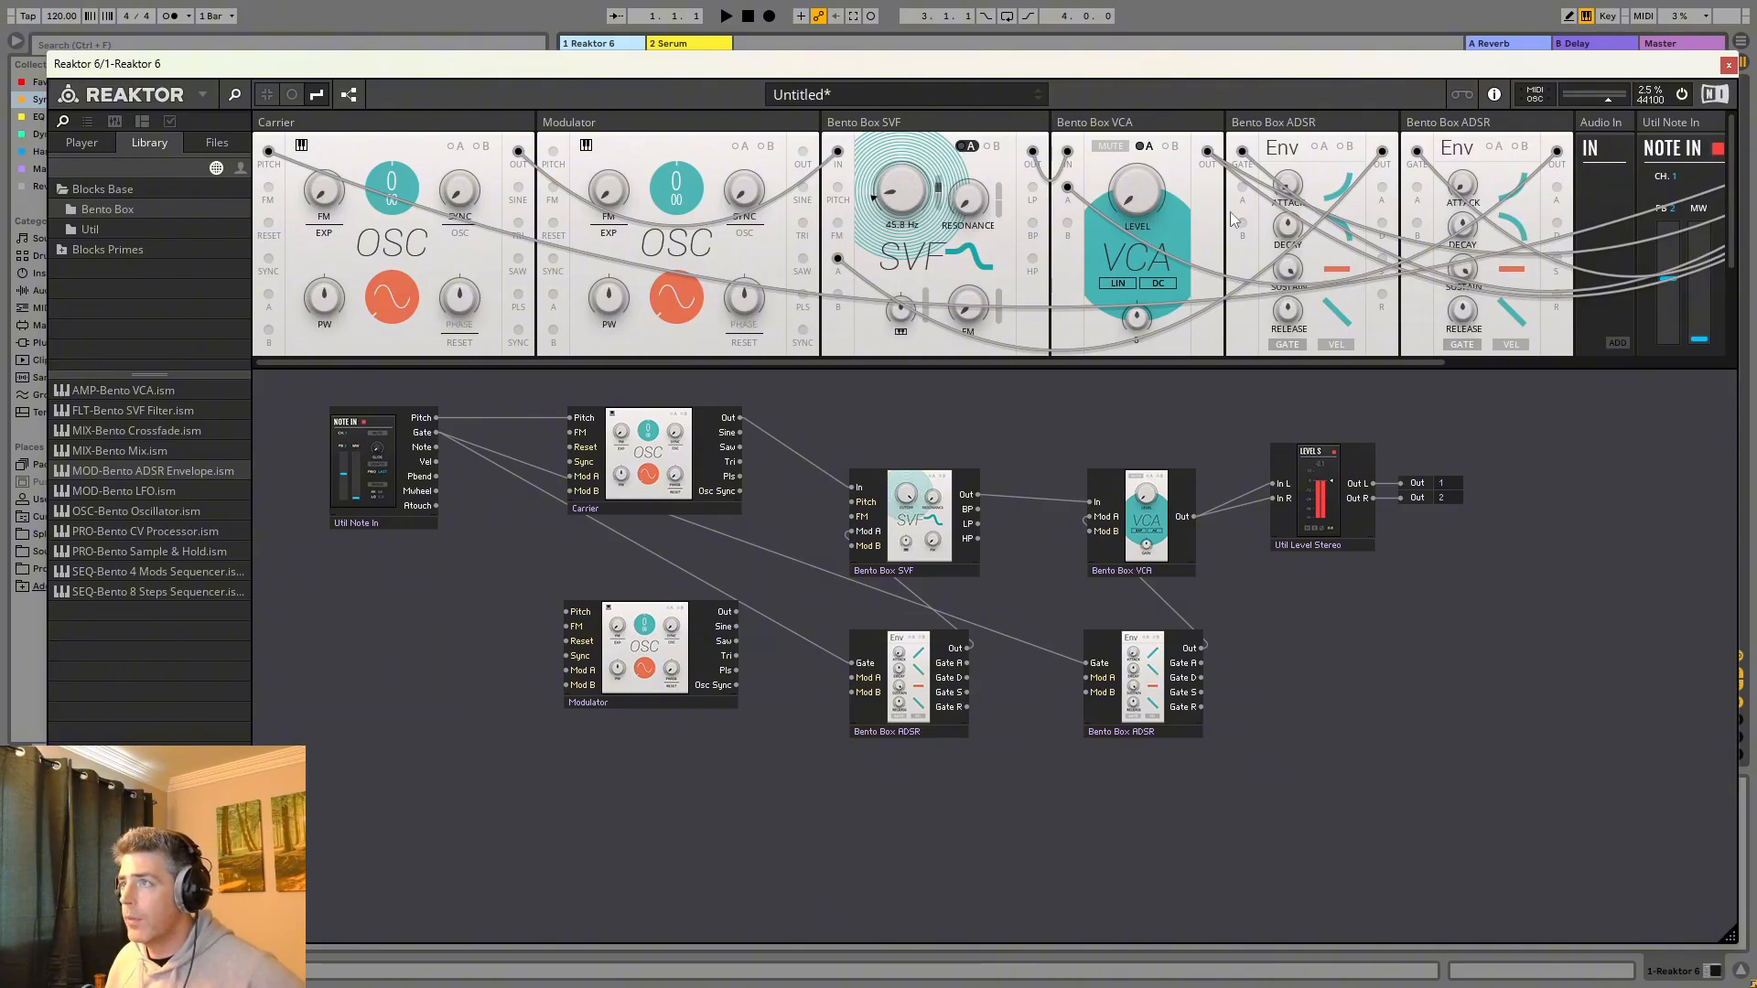
left_click(1146, 146)
left_click_drag(1175, 216, 1185, 47)
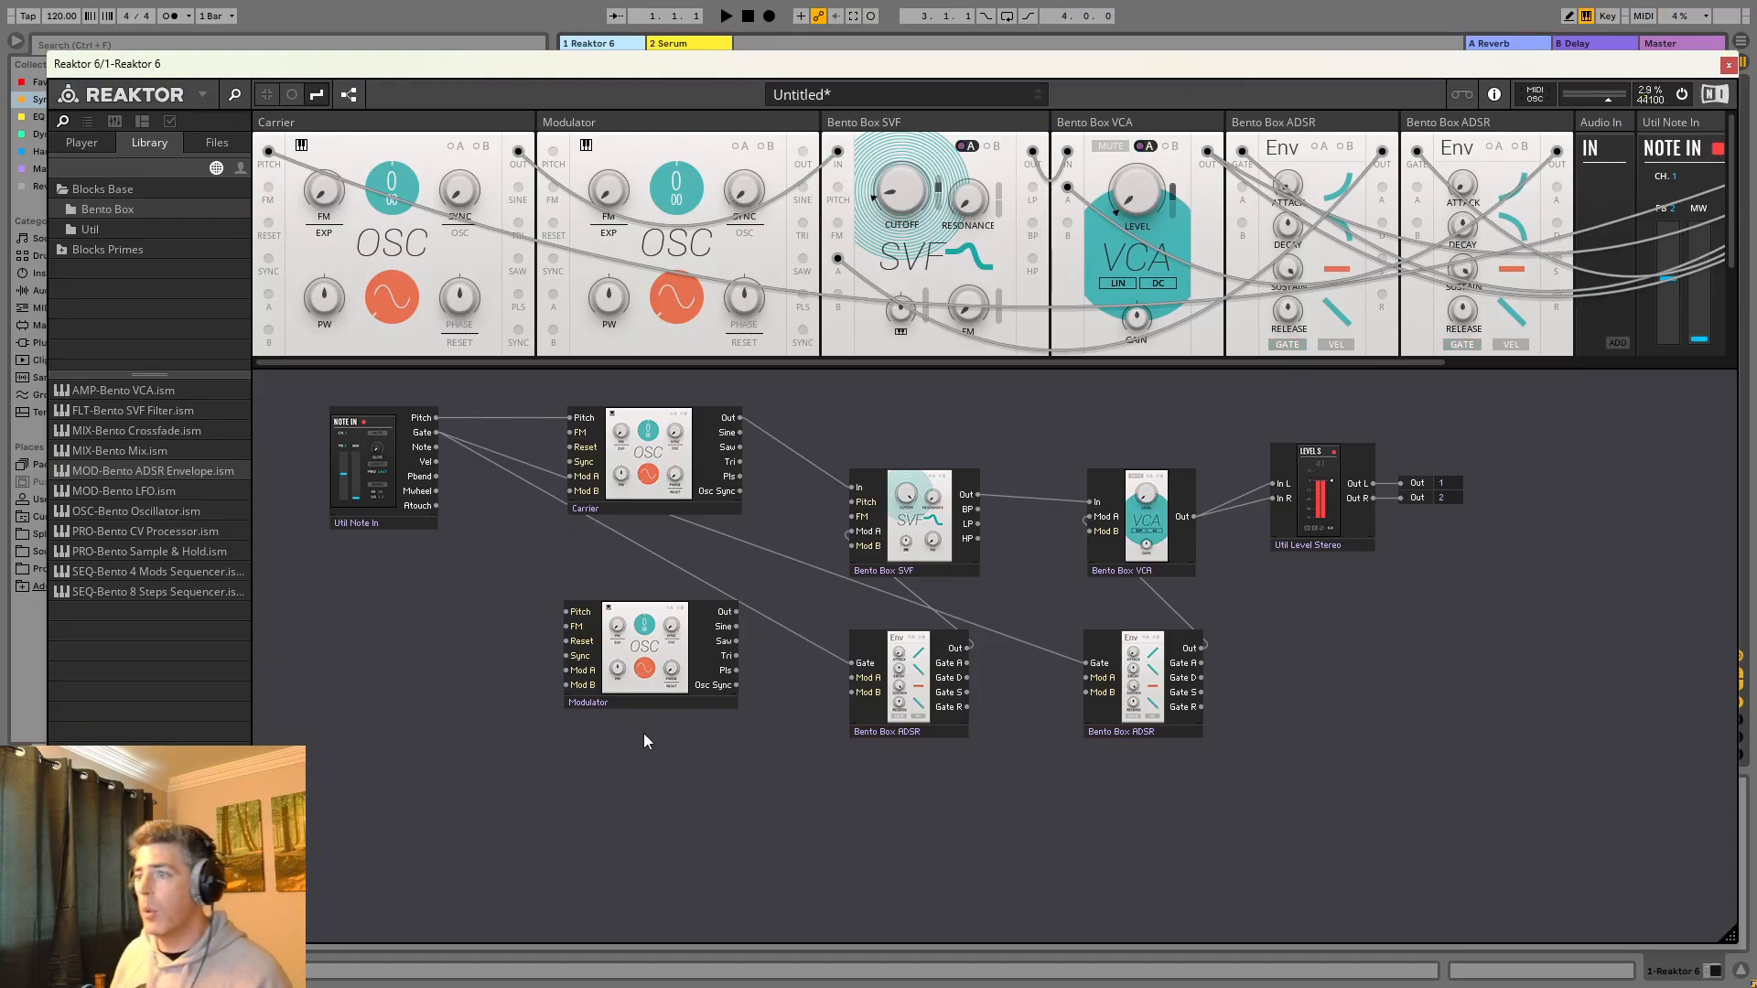
Move the Modulator block further below the Carrier in the structure.
left_click_drag(645, 708, 645, 747)
left_click_drag(787, 594, 1281, 789)
left_click(1002, 799)
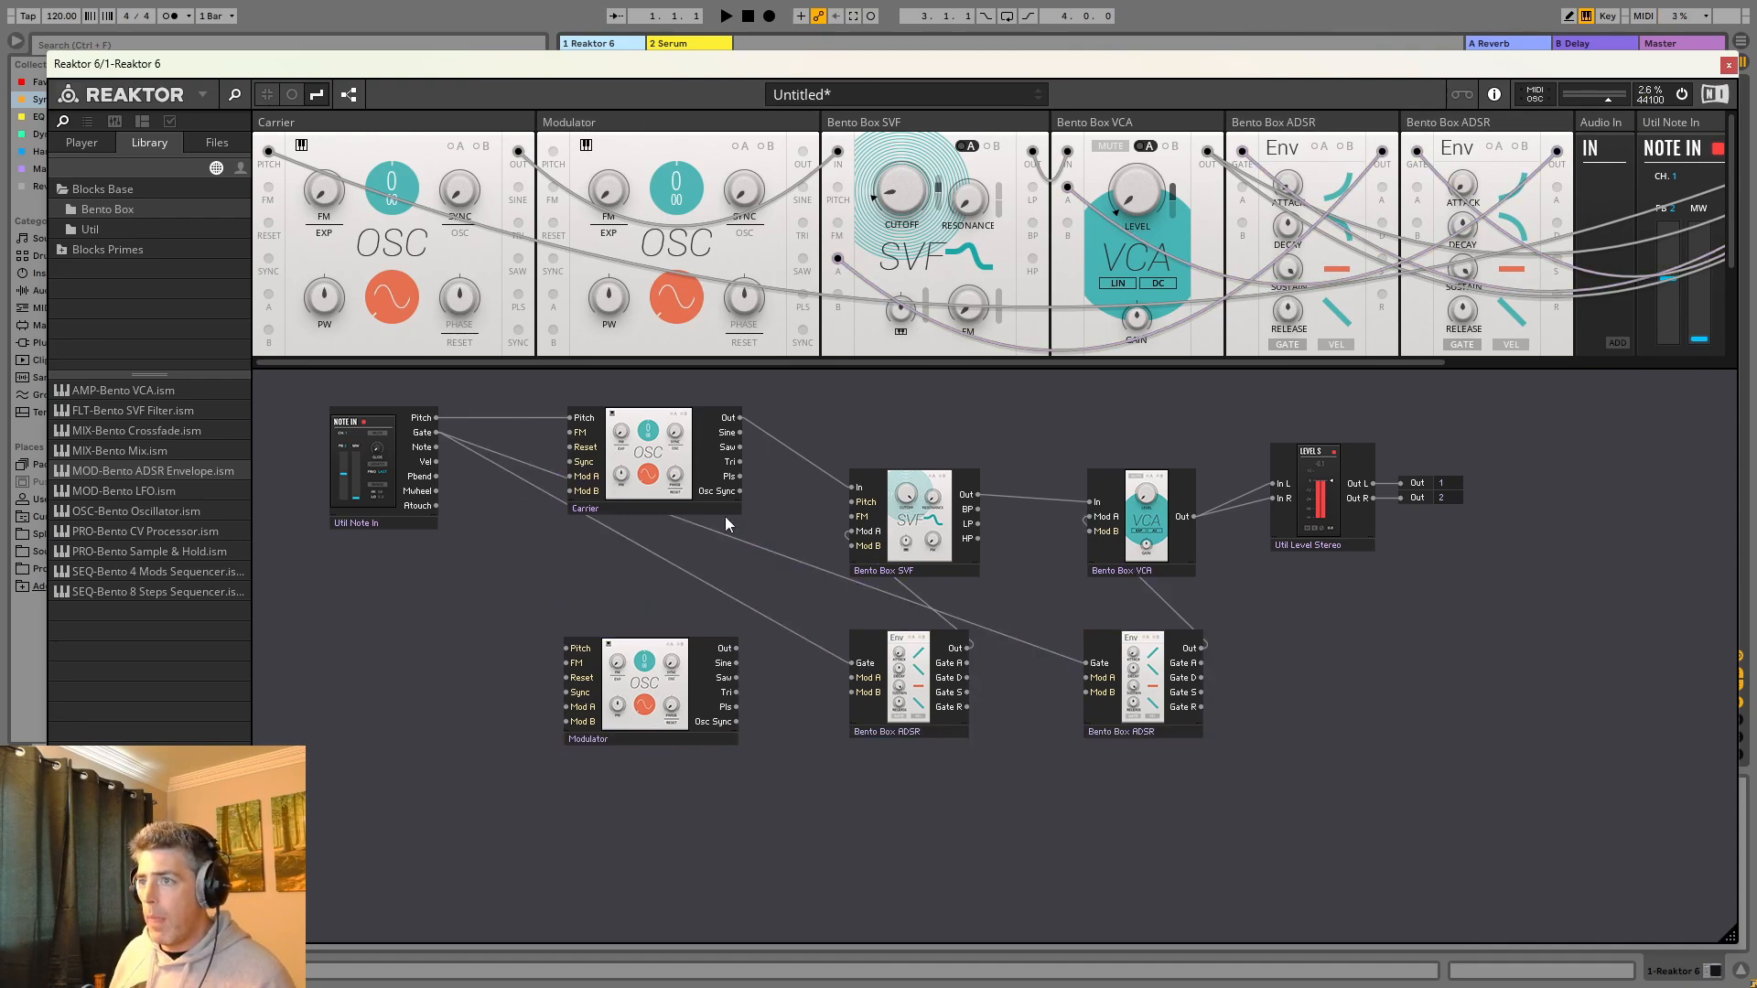
left_click(693, 511)
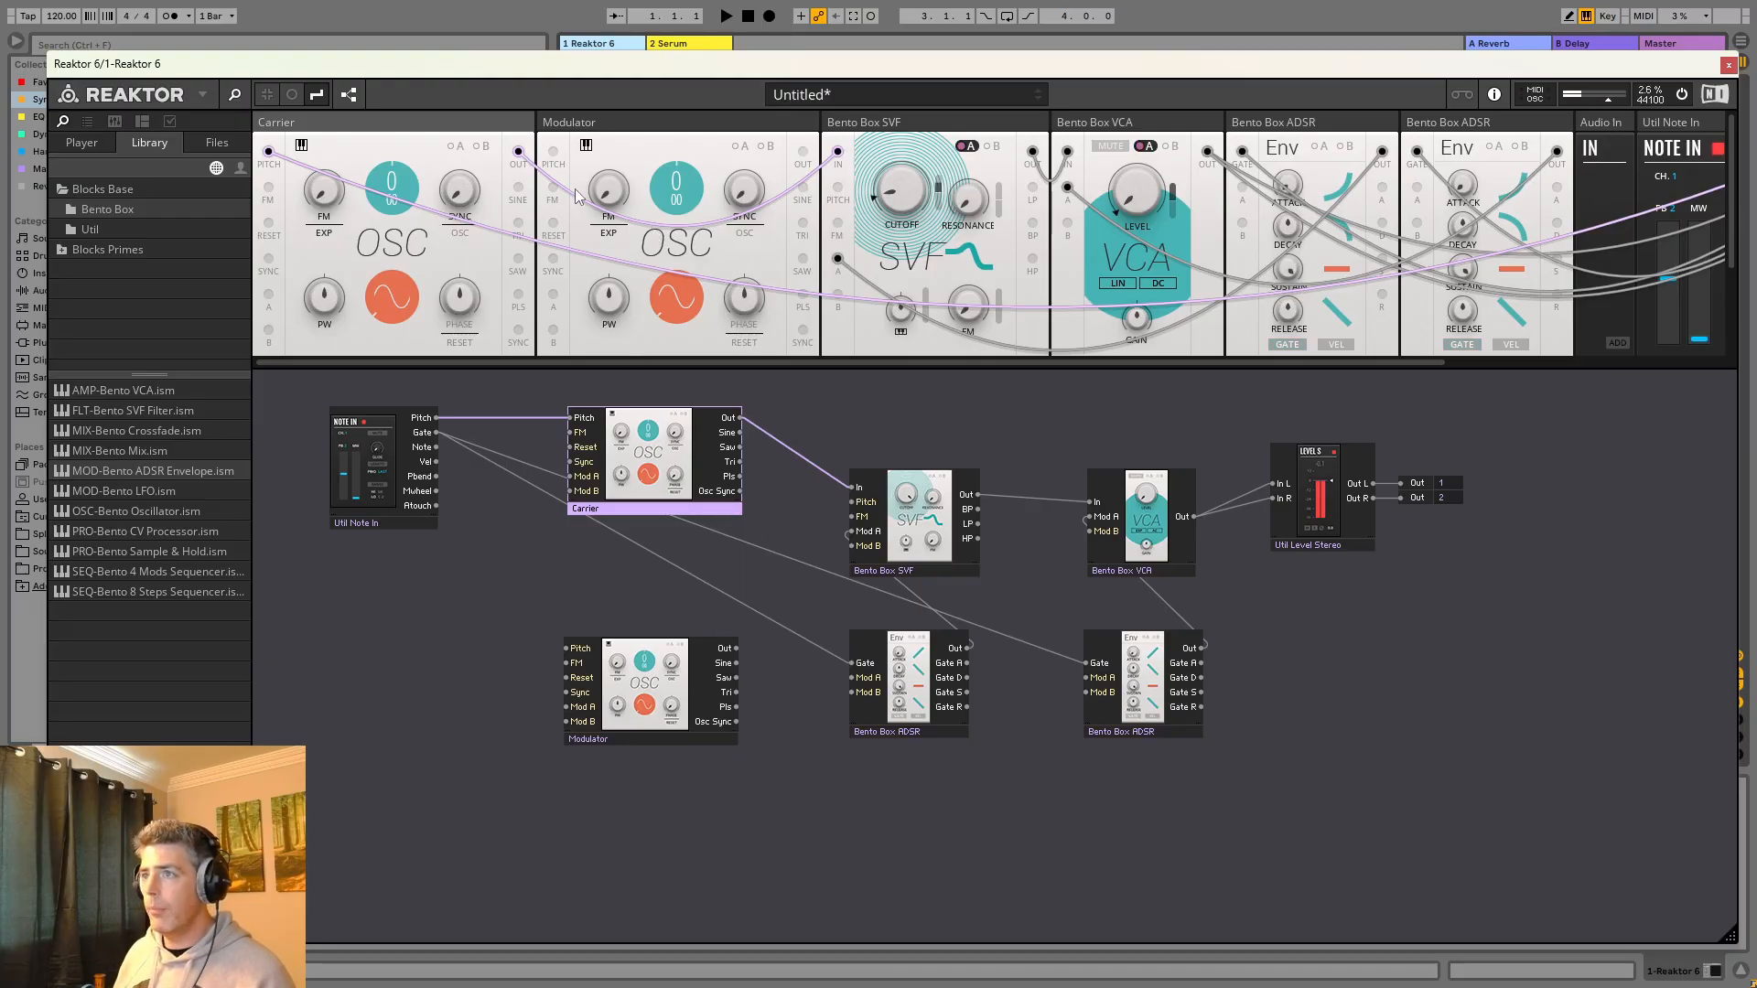
Enlarge the panel area to cover most of the window and switch the rack panels to layout editing mode.
left_click(266, 94)
left_click_drag(698, 366, 819, 876)
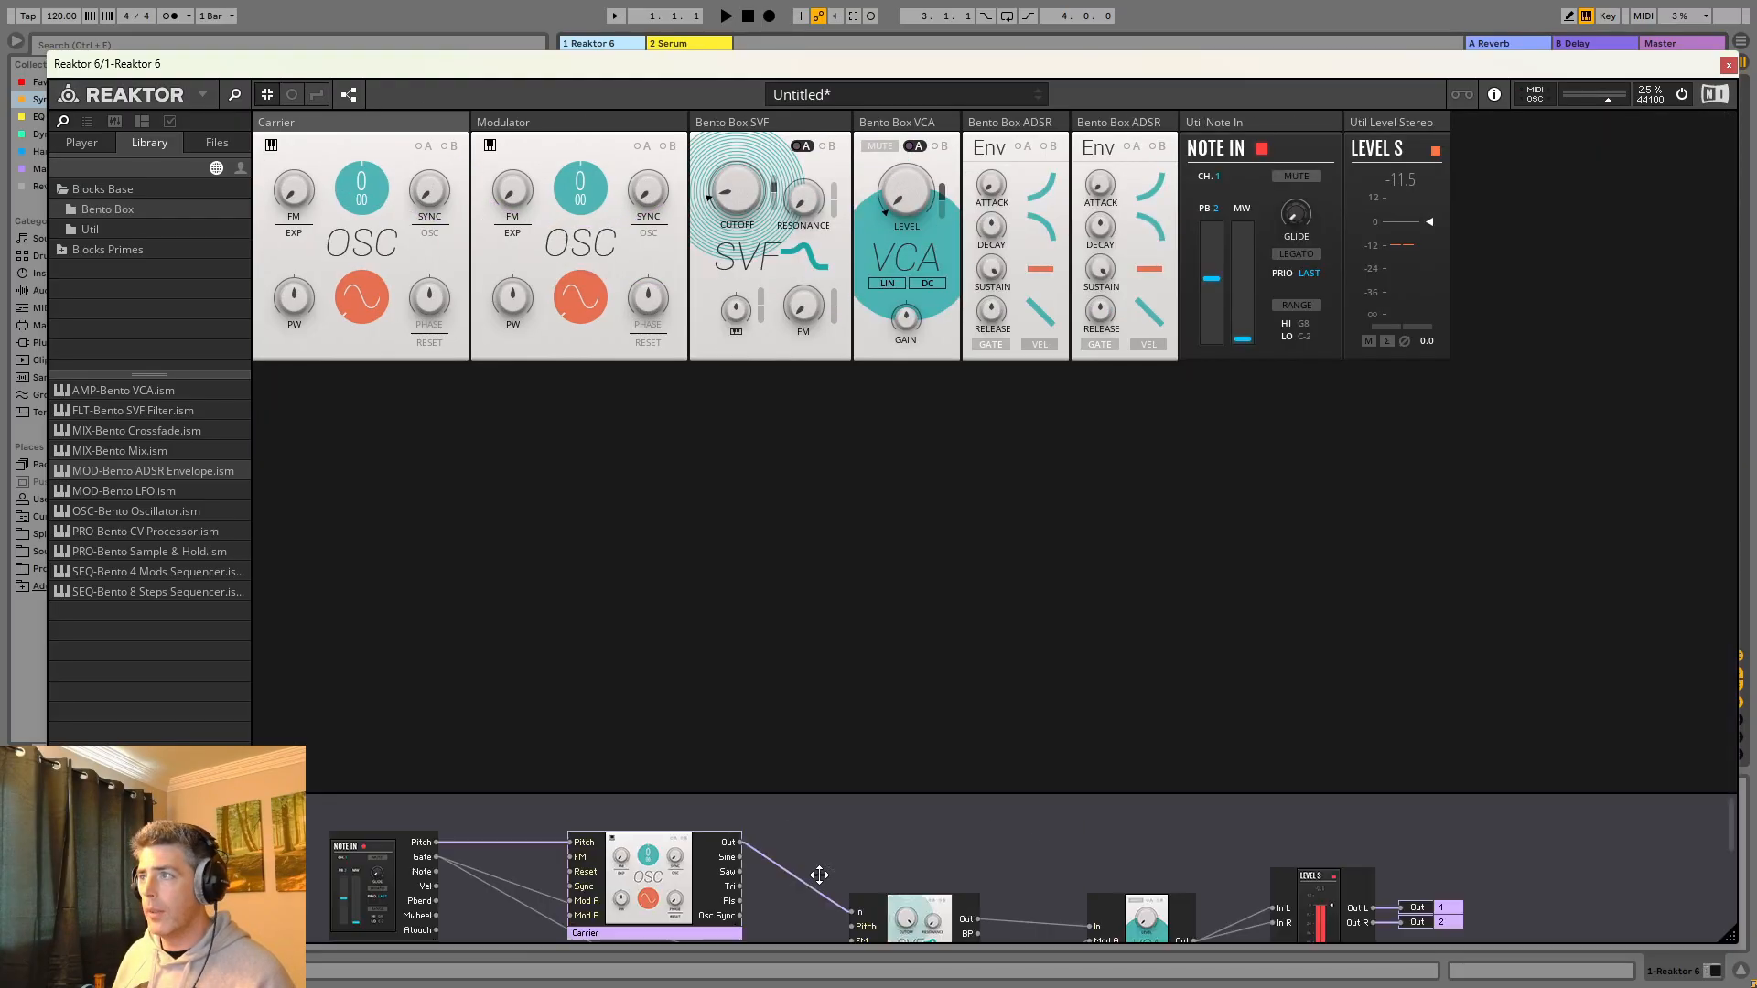
left_click_drag(1133, 513, 326, 112)
left_click(317, 94)
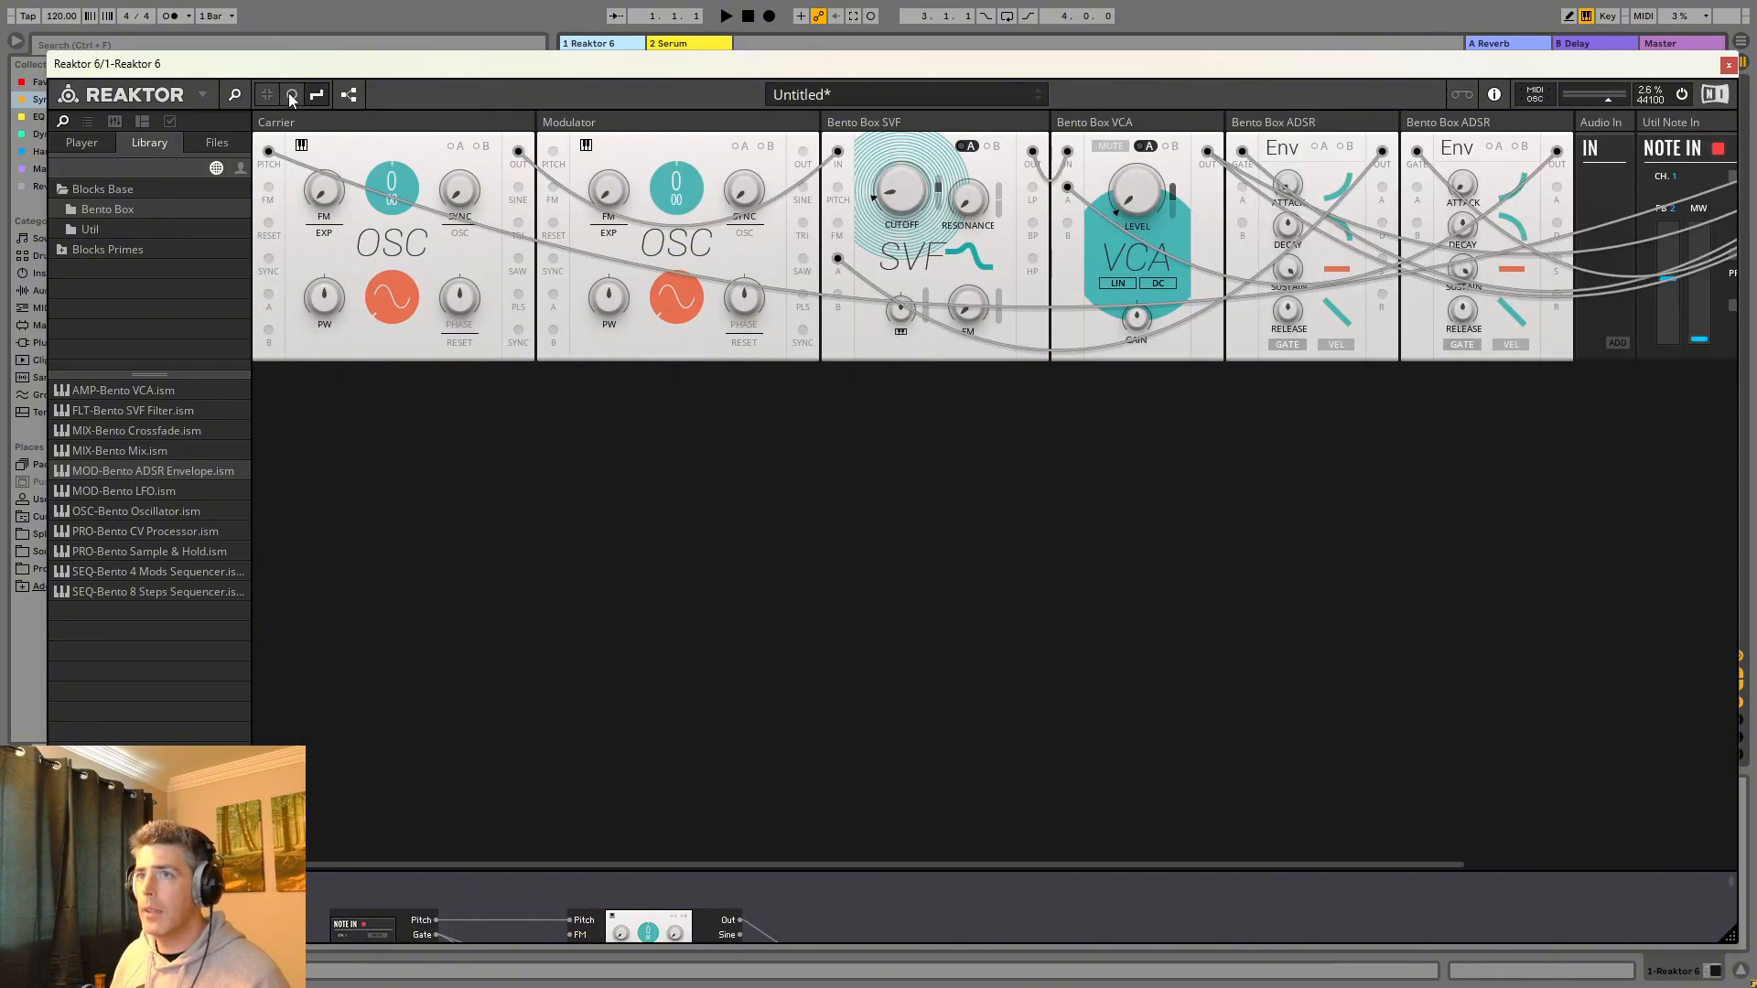
left_click(290, 94)
left_click(266, 94)
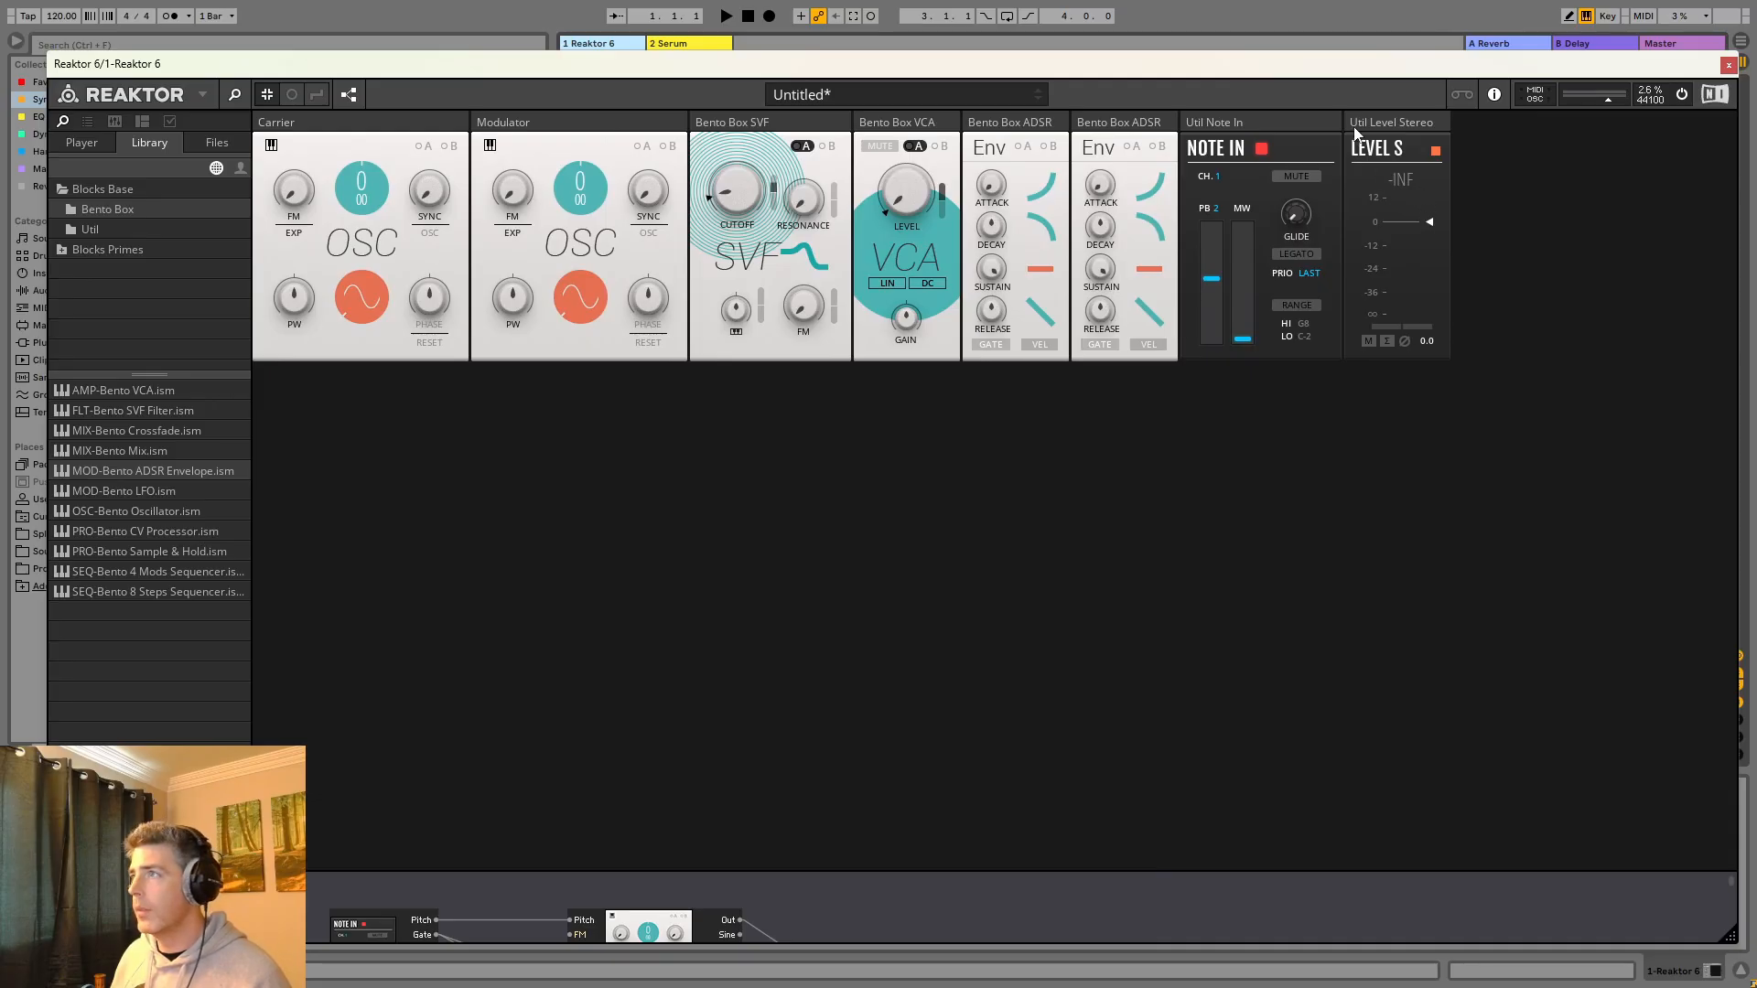
Rearrange the panels with the SVF and VCA in a second row and Util Note In and Util Level Stereo in a third row.
left_click_drag(1314, 131, 965, 471)
left_click_drag(1276, 128, 819, 480)
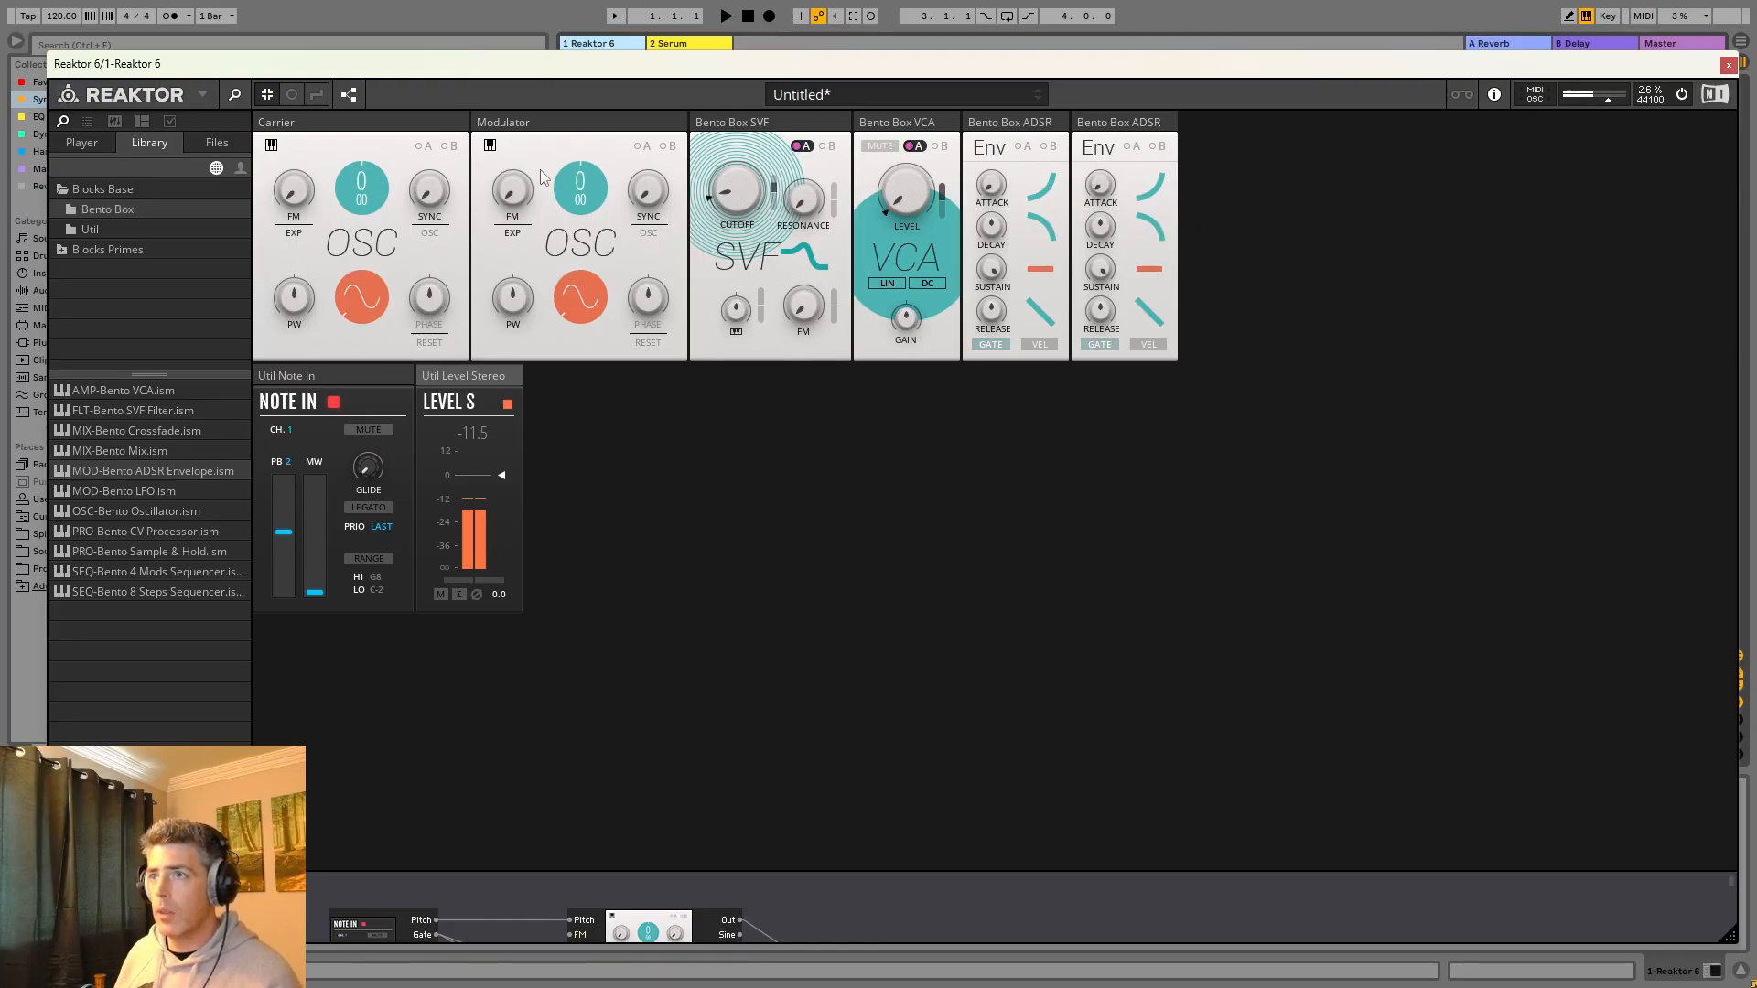
left_click_drag(292, 122, 600, 140)
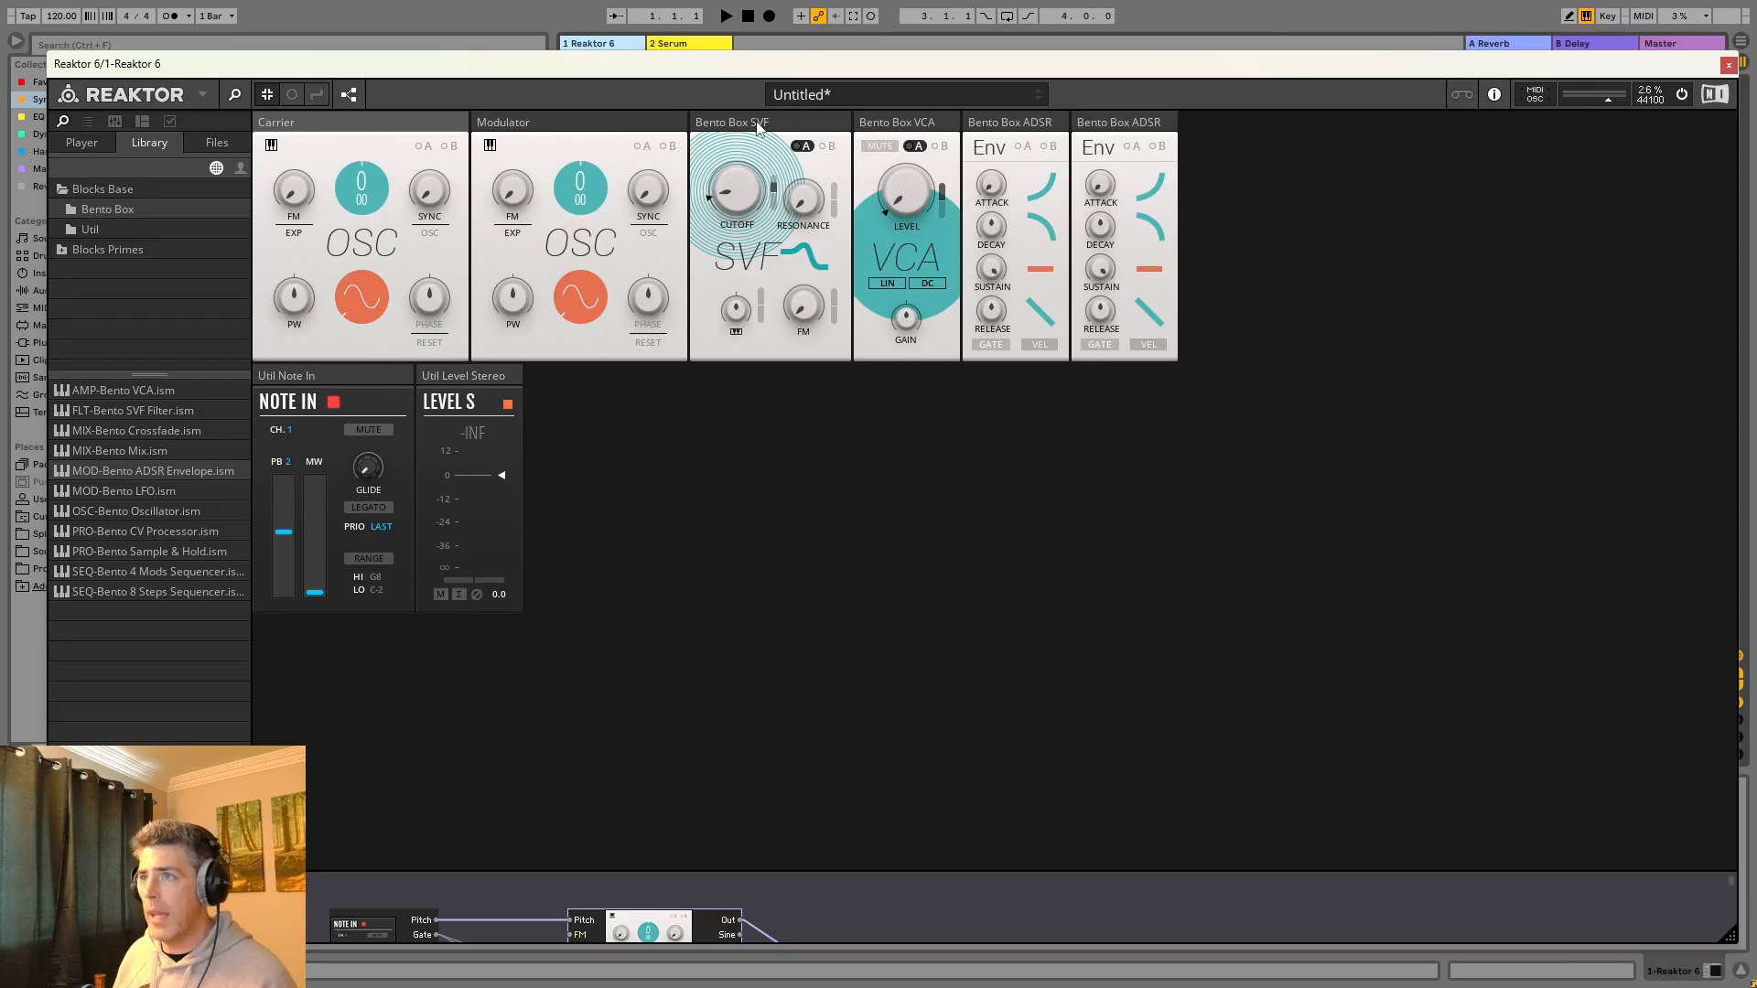
left_click_drag(801, 131, 329, 383)
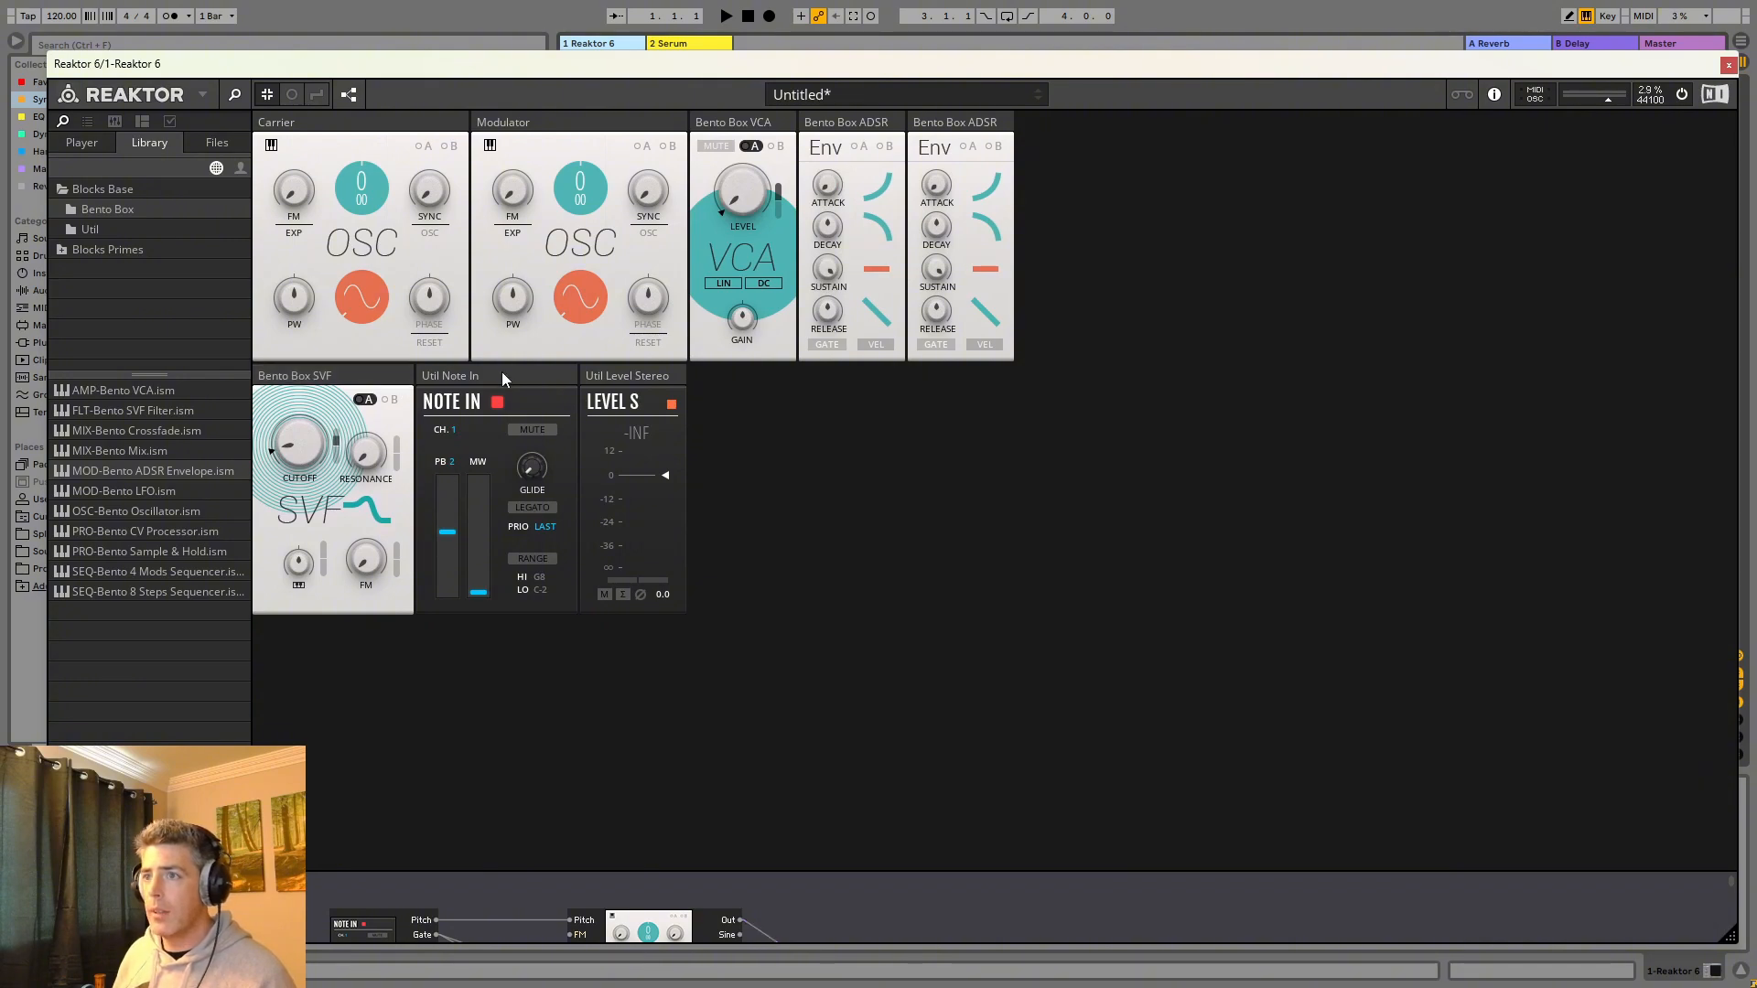
left_click_drag(501, 372, 563, 423)
left_click_drag(484, 375, 424, 716)
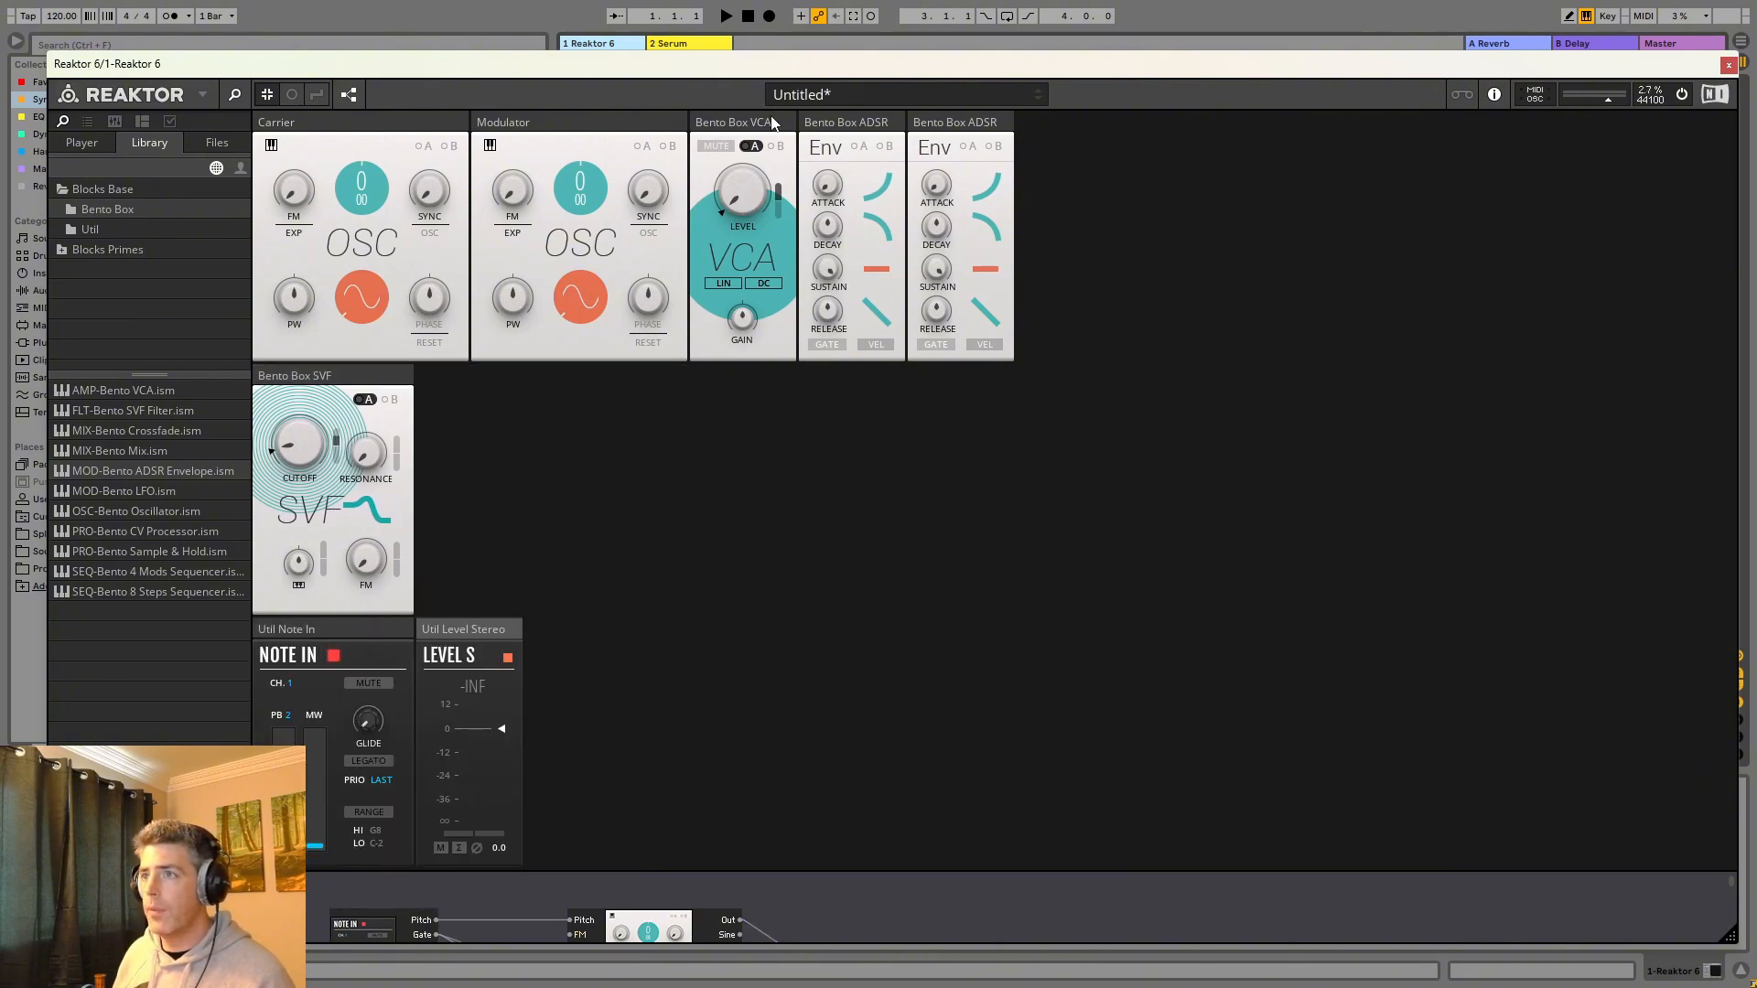
left_click_drag(772, 123, 609, 386)
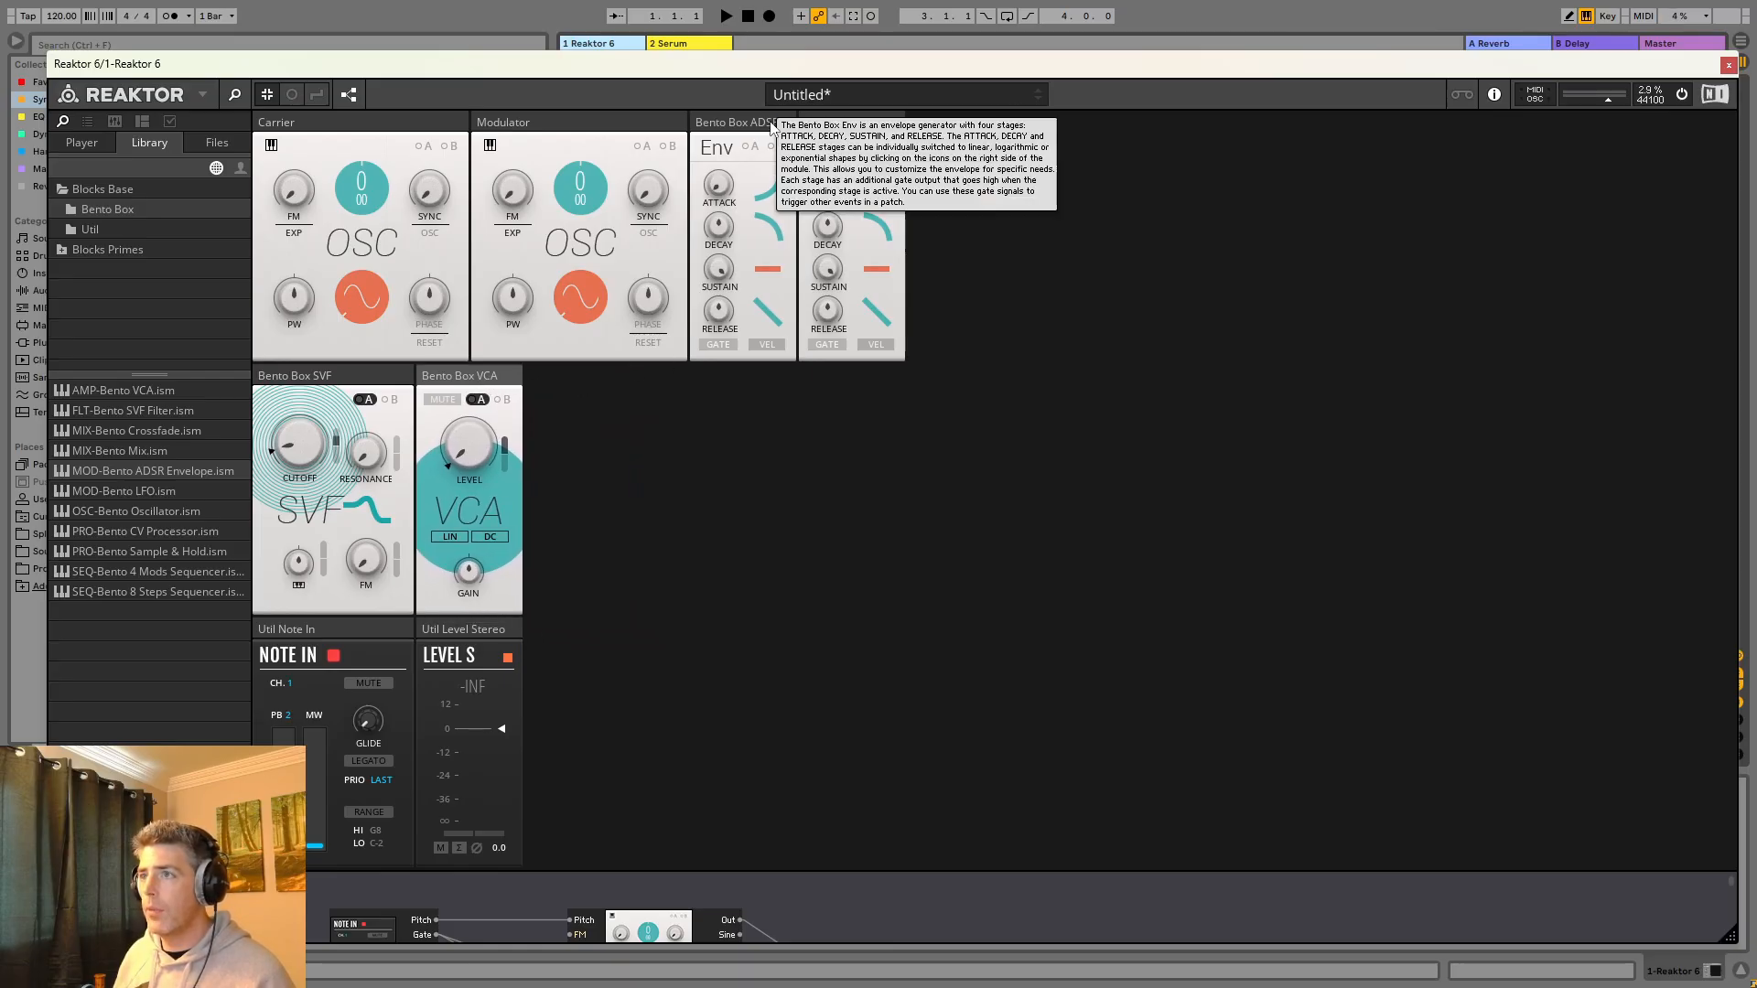
Give the structure area most of the window and rename the ADSR envelope feeding the SVF as Filter.
left_click(350, 95)
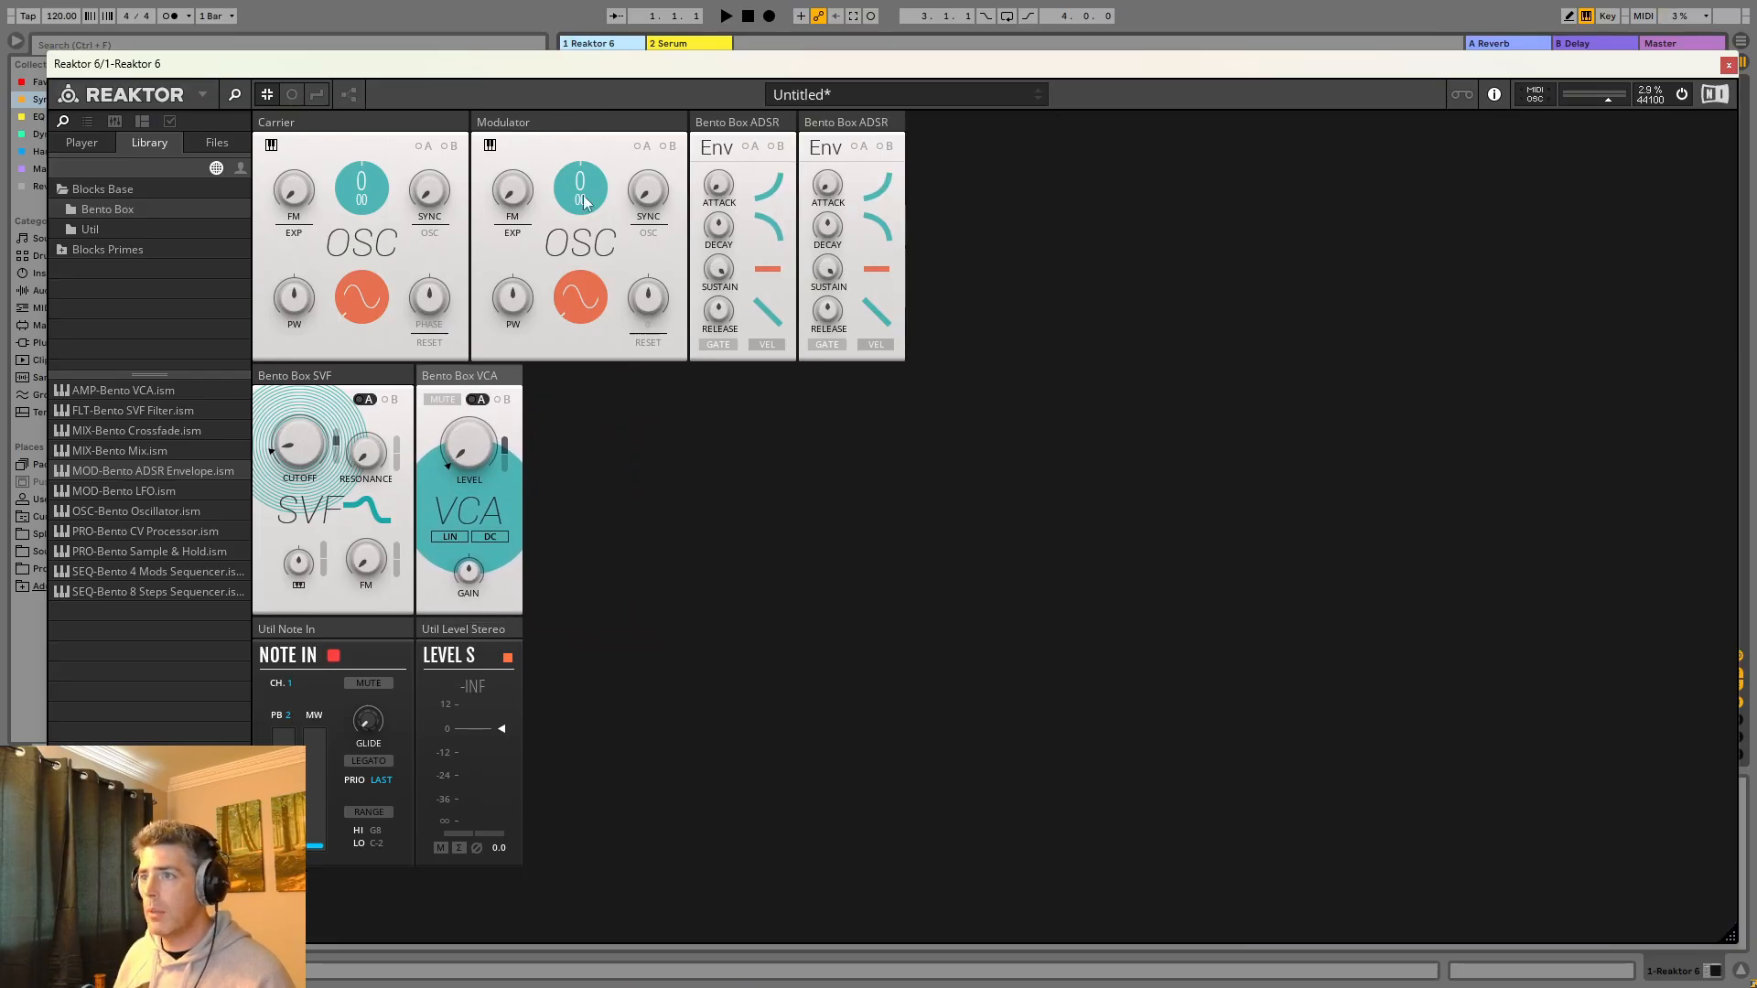
left_click(350, 95)
left_click_drag(688, 869, 688, 297)
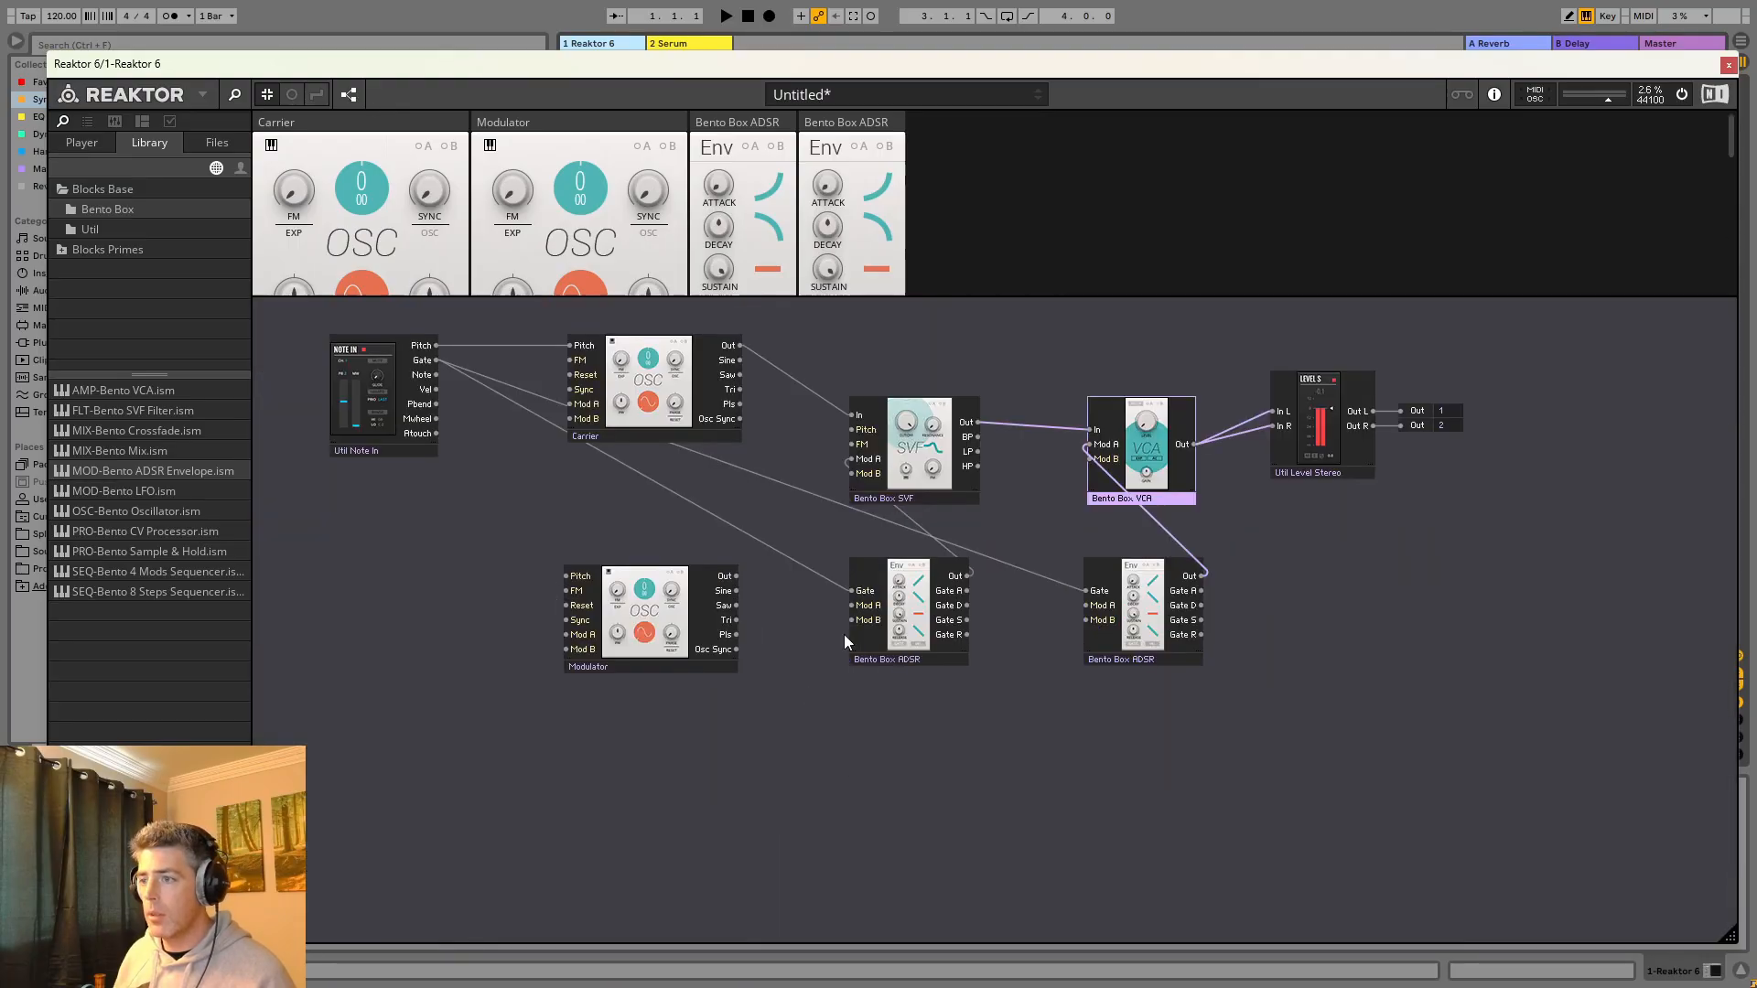
left_click(909, 661)
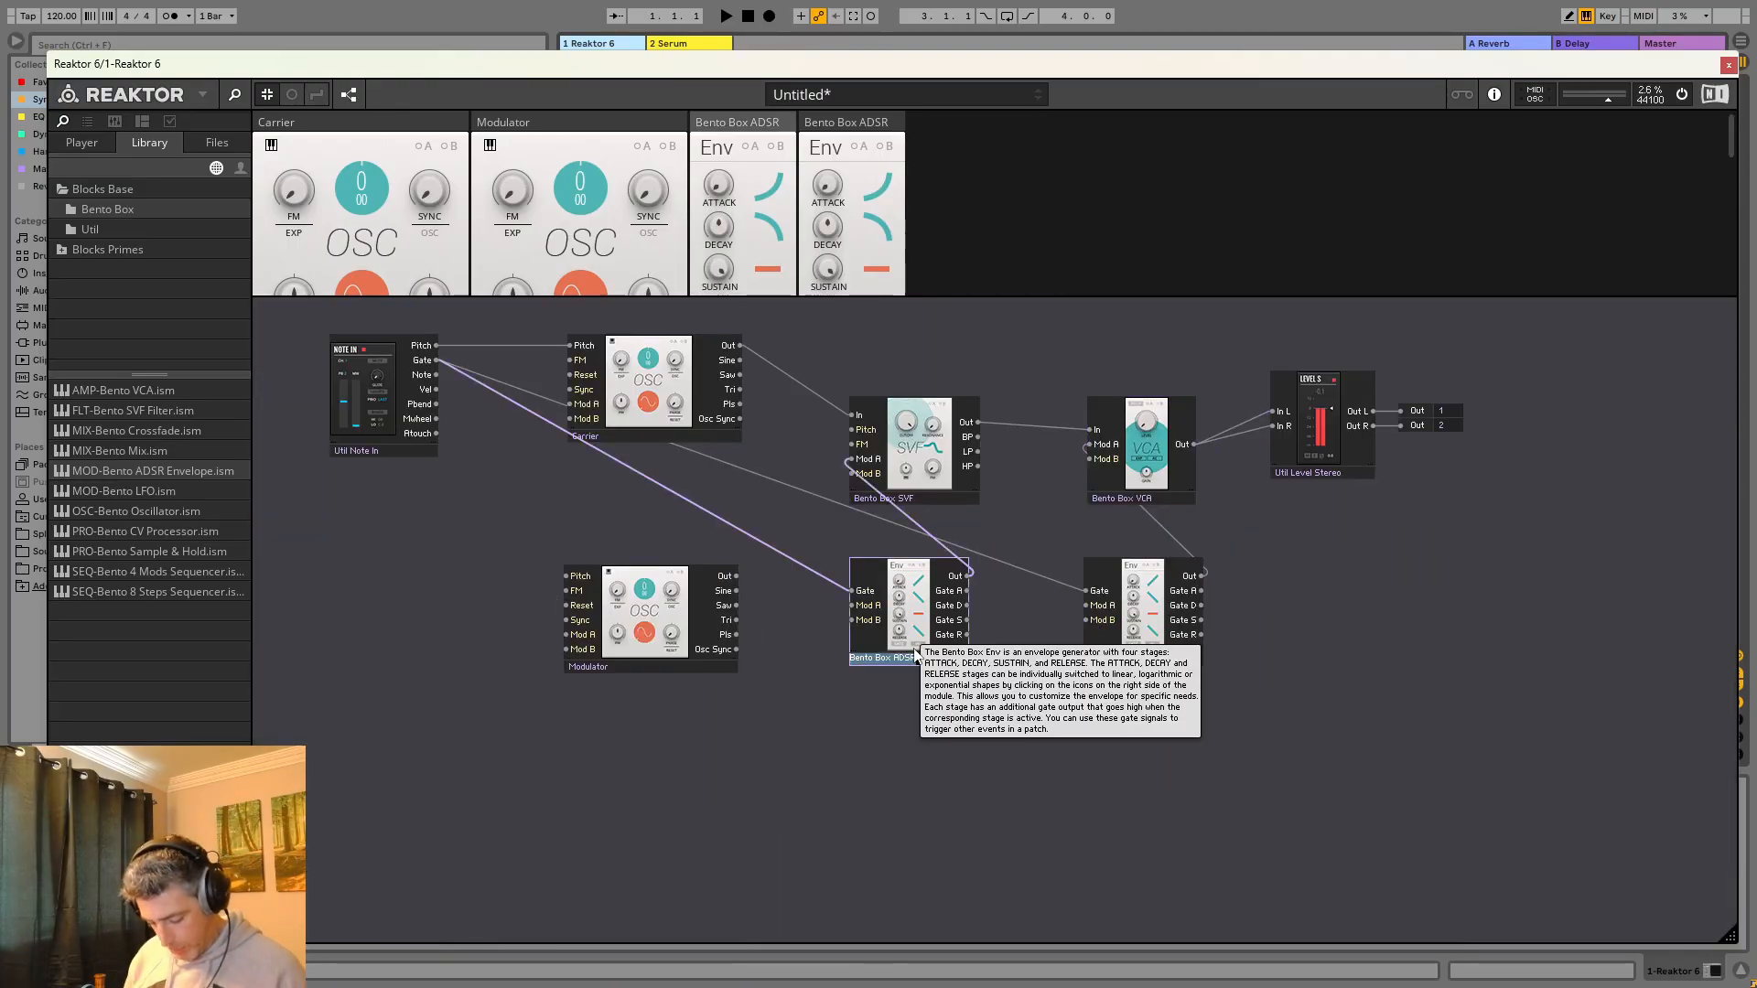
double_click(911, 657)
type("Filter")
key("Return")
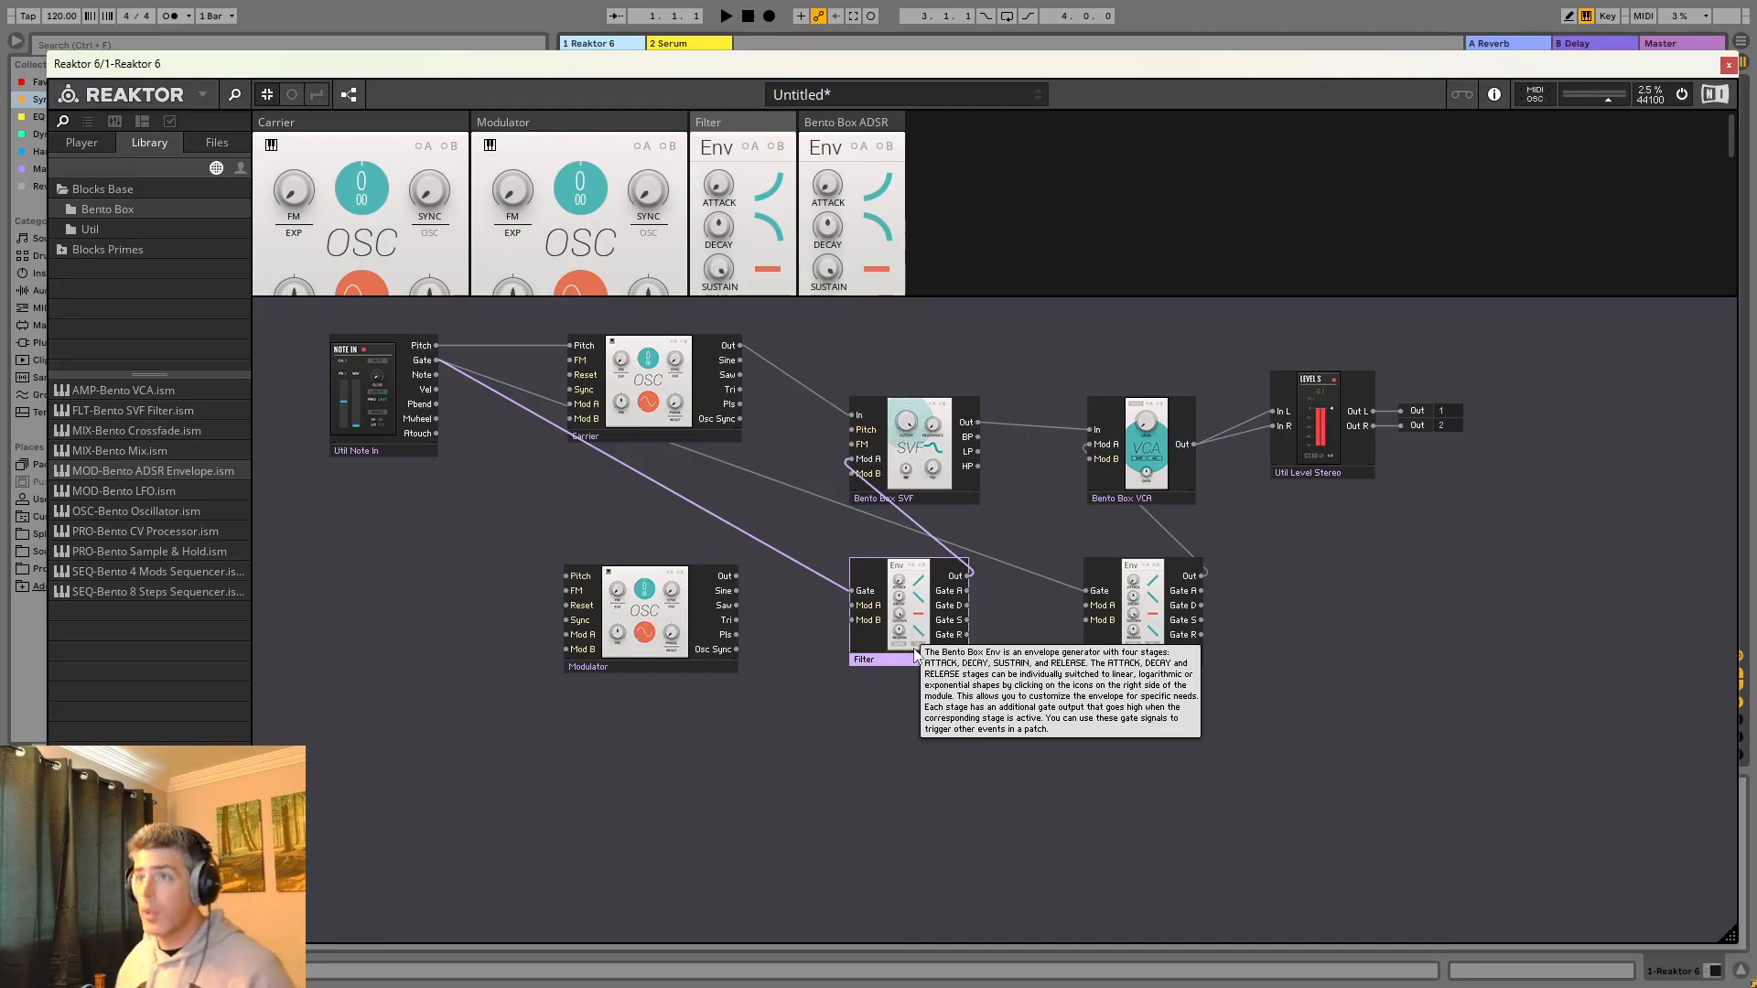
Enlarge the panel area and place the Filter envelope panel before the SVF and the Bento Box ADSR panel before the VCA.
left_click_drag(1031, 297, 1006, 785)
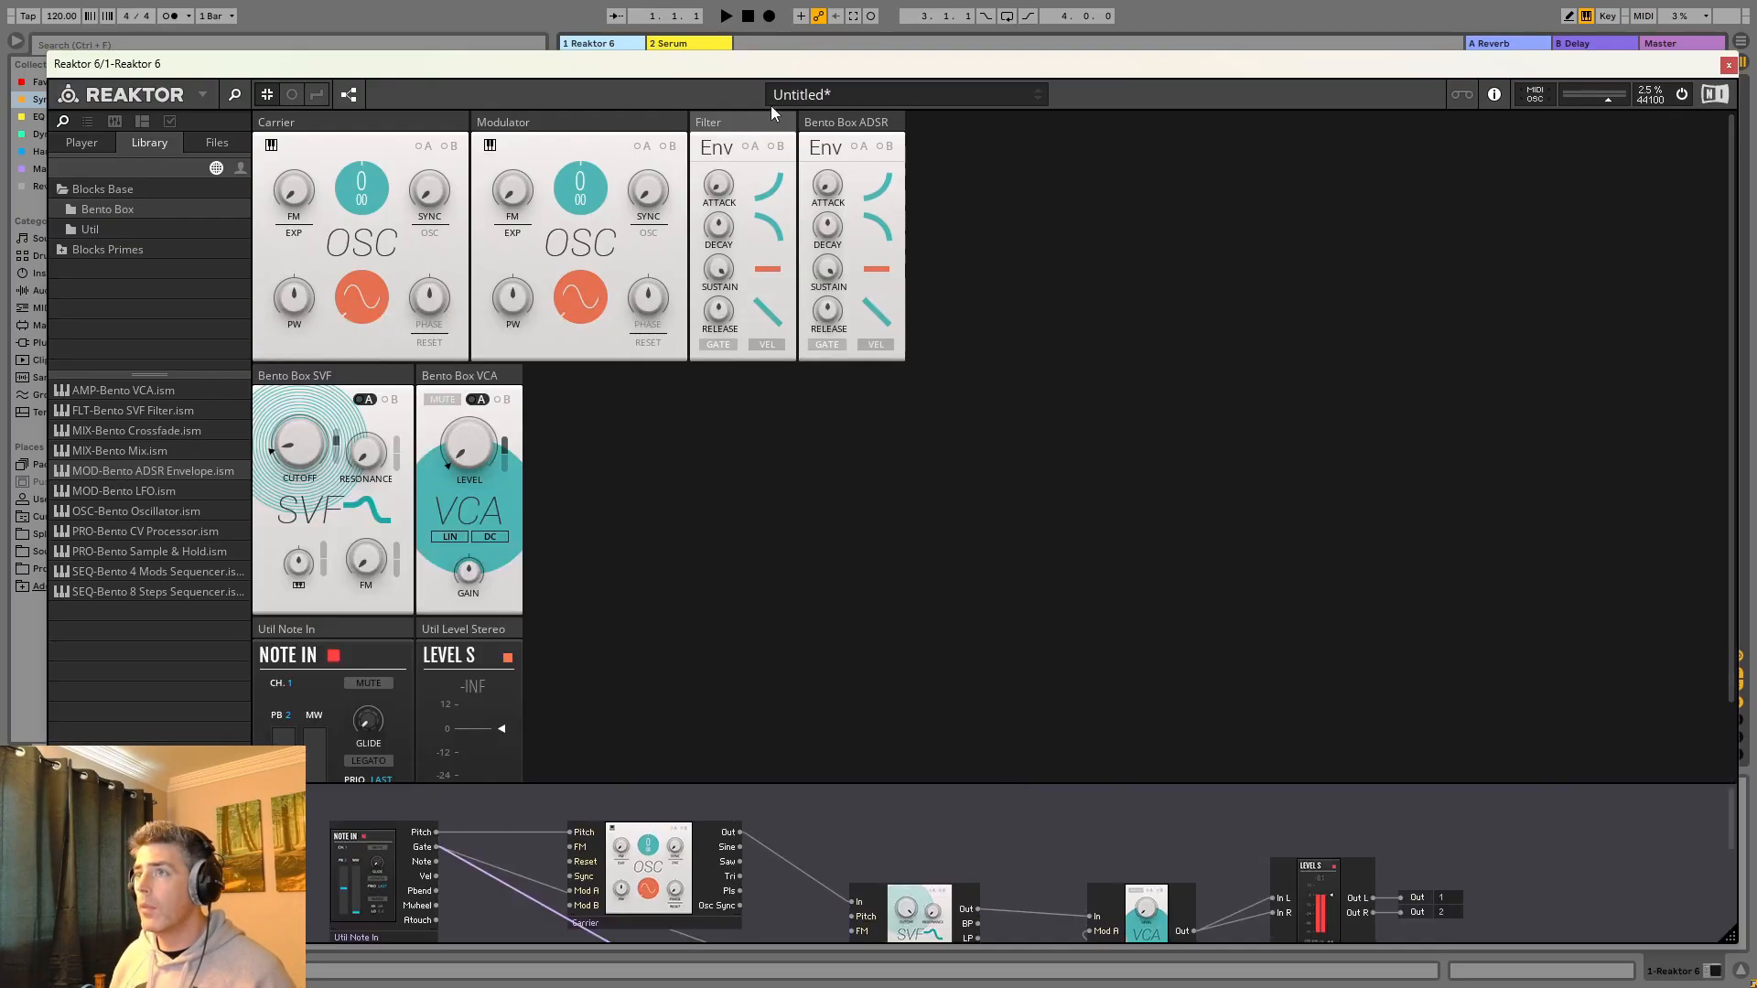
left_click_drag(750, 123, 313, 392)
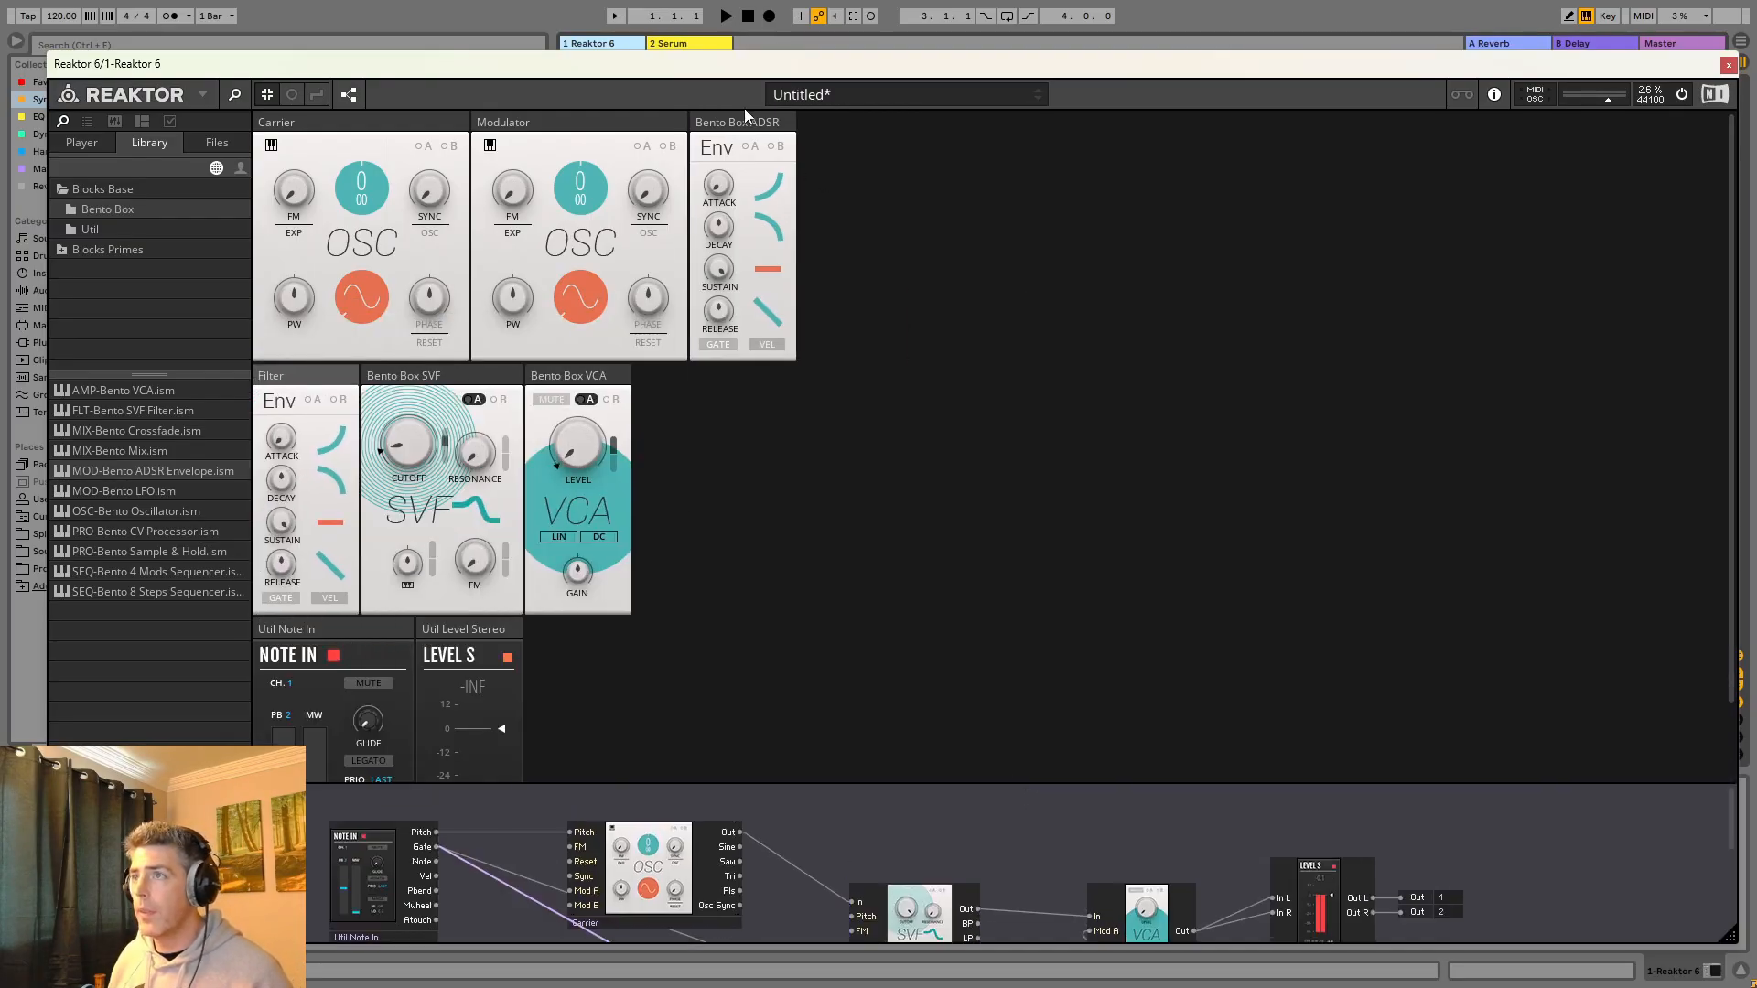
left_click_drag(746, 121, 569, 390)
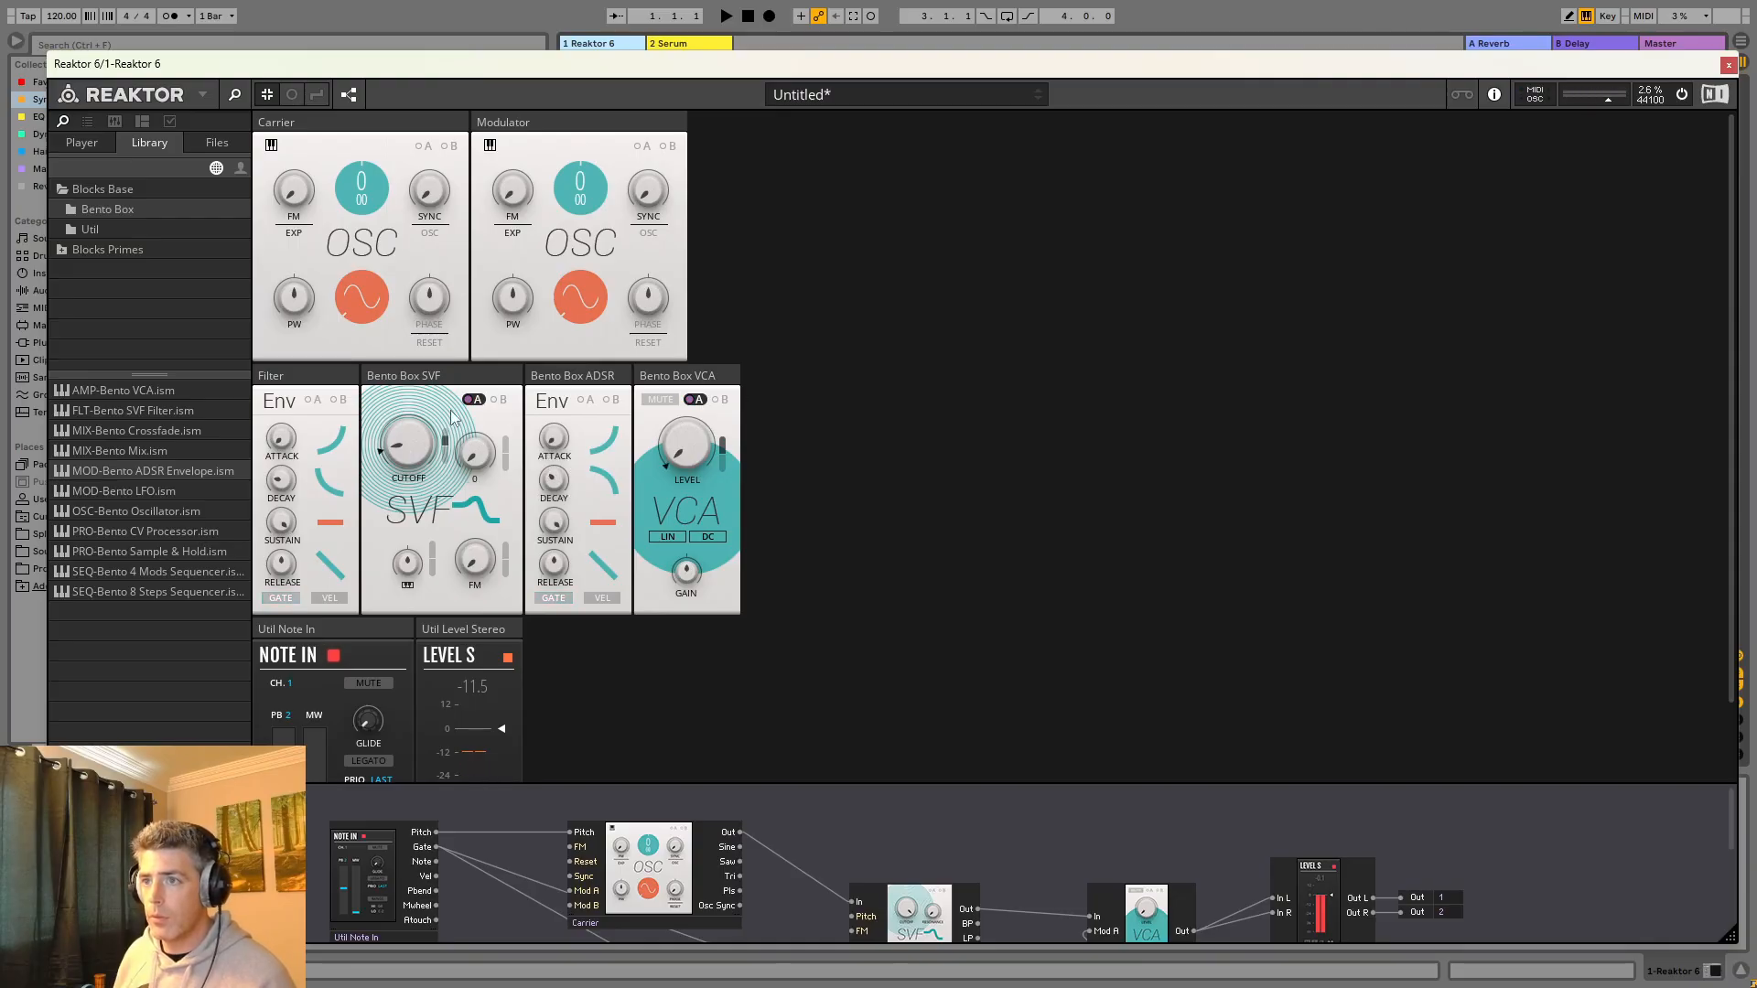
Give the structure area most of the window and shift the Filter envelope block slightly left.
left_click_drag(951, 785, 961, 294)
left_click_drag(884, 666, 847, 681)
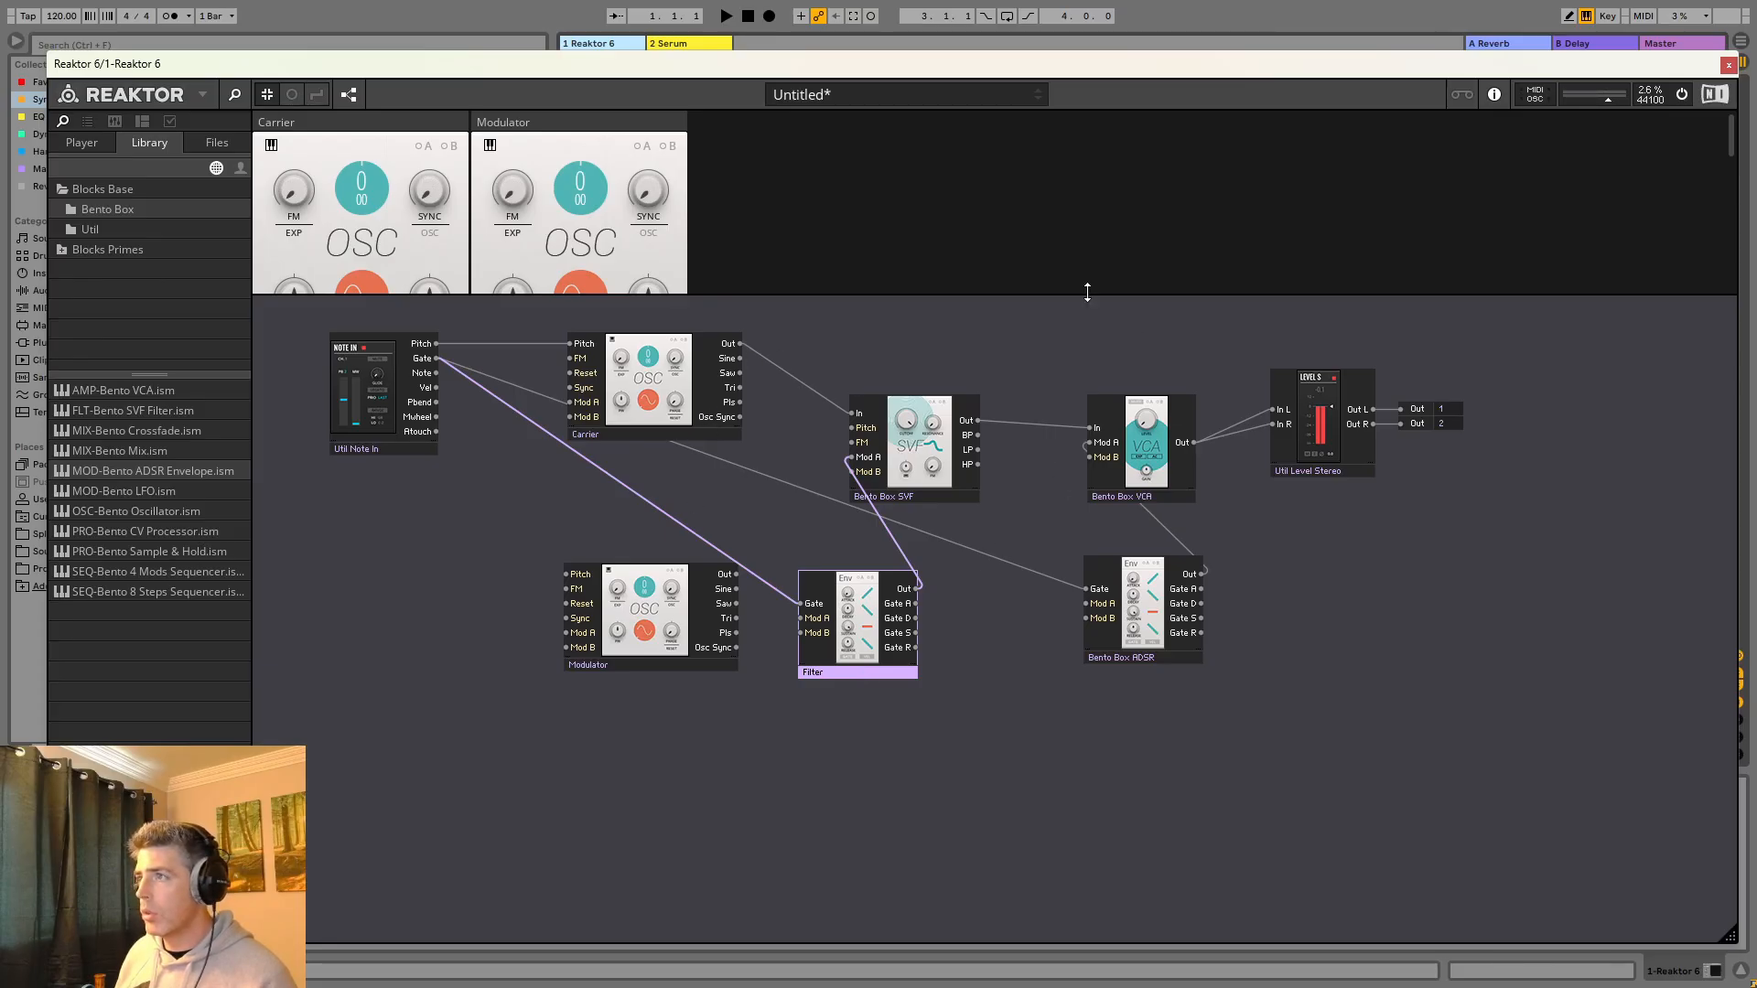
Enlarge the panel area and shape the Filter envelope with sustain lowered to 0, a longer decay and a 22.8 ms release.
left_click_drag(1087, 292, 1087, 779)
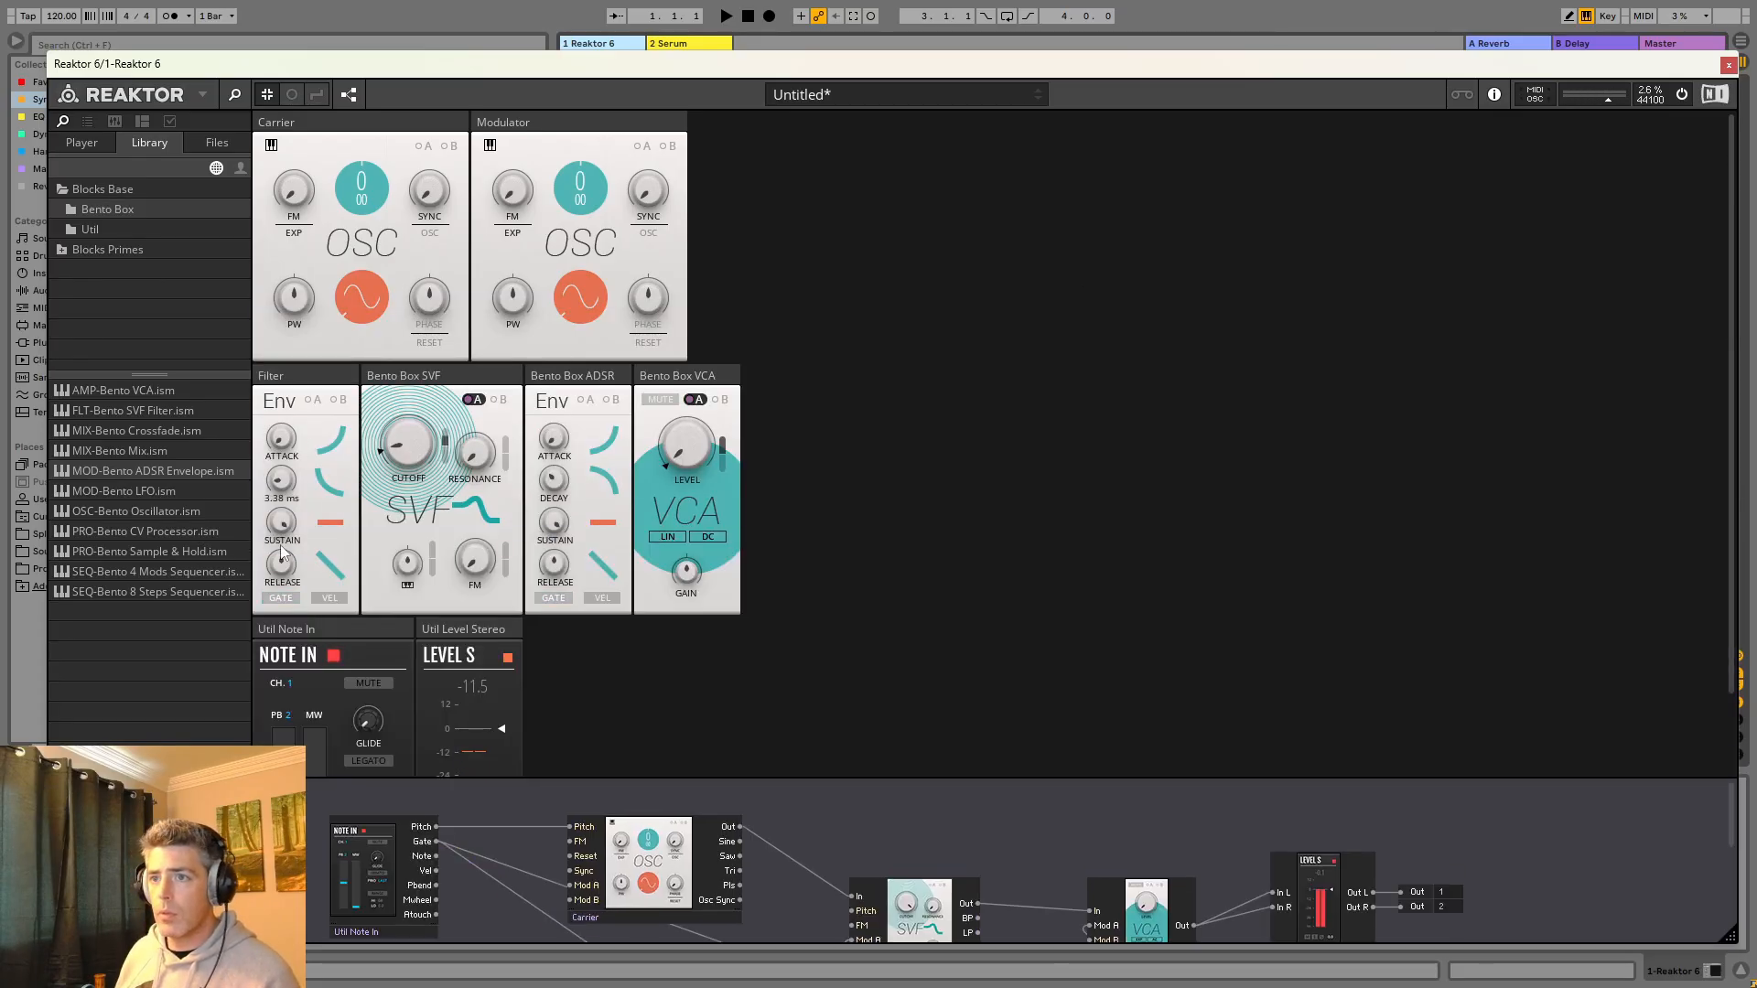
left_click_drag(280, 552, 281, 777)
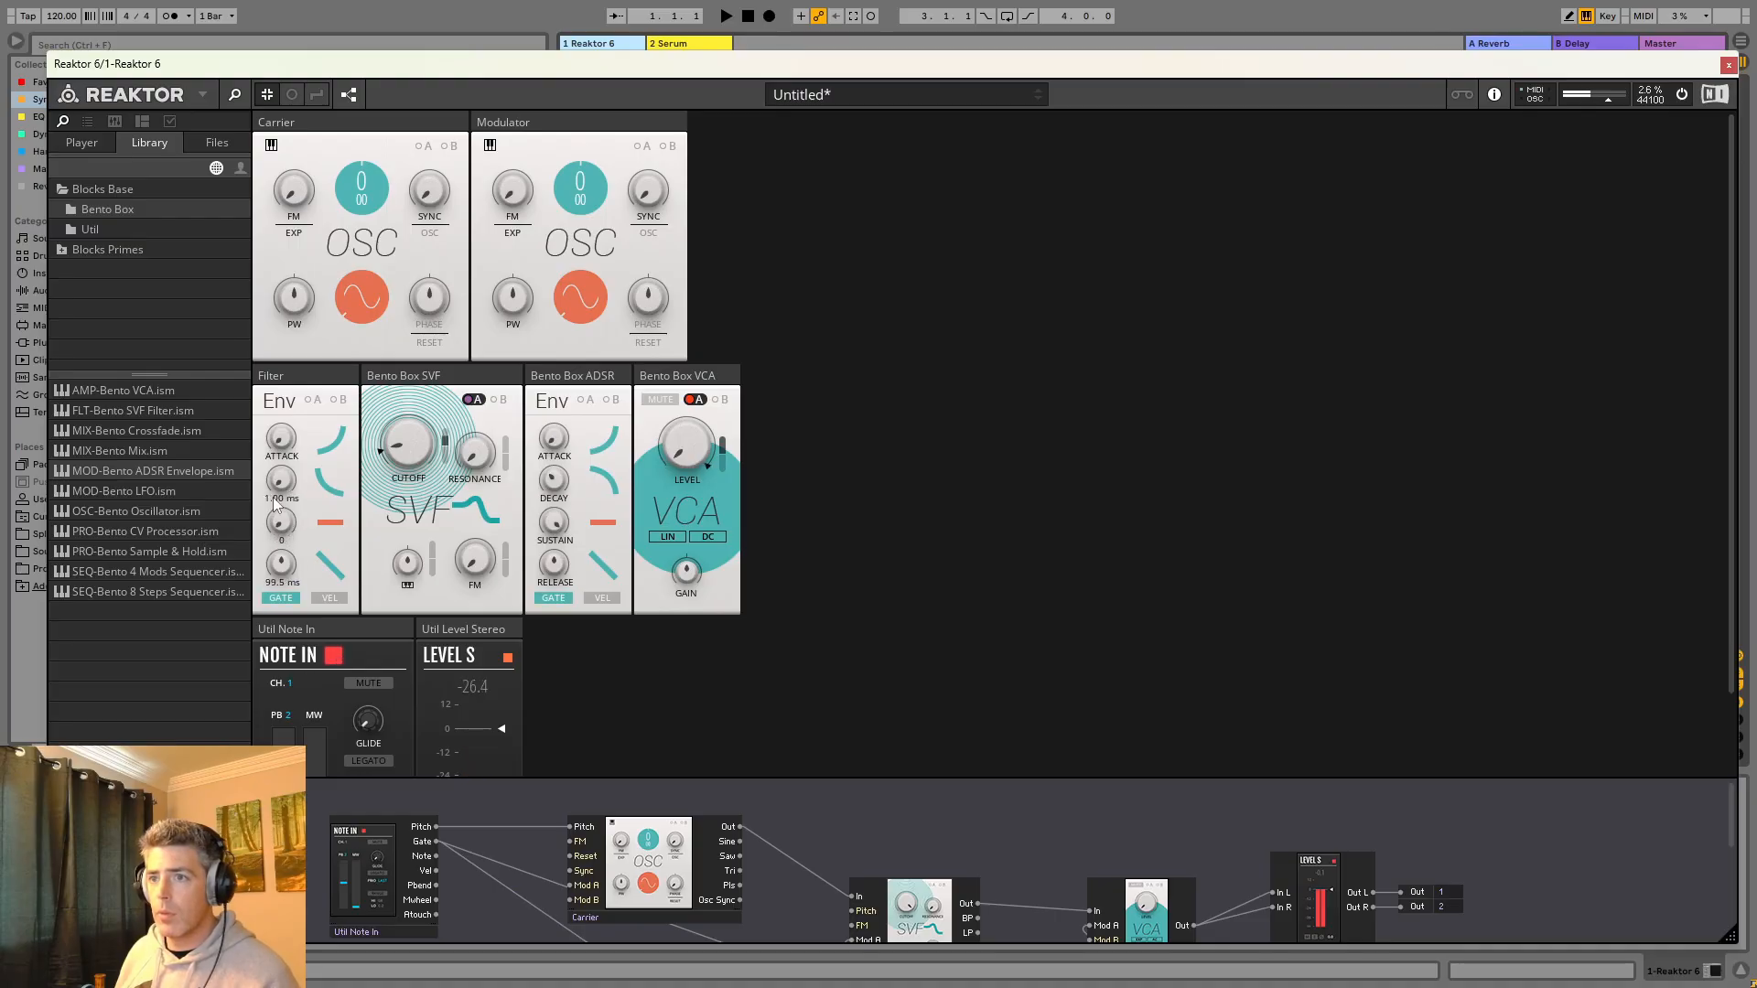
left_click_drag(275, 502, 302, 389)
left_click_drag(302, 582, 301, 560)
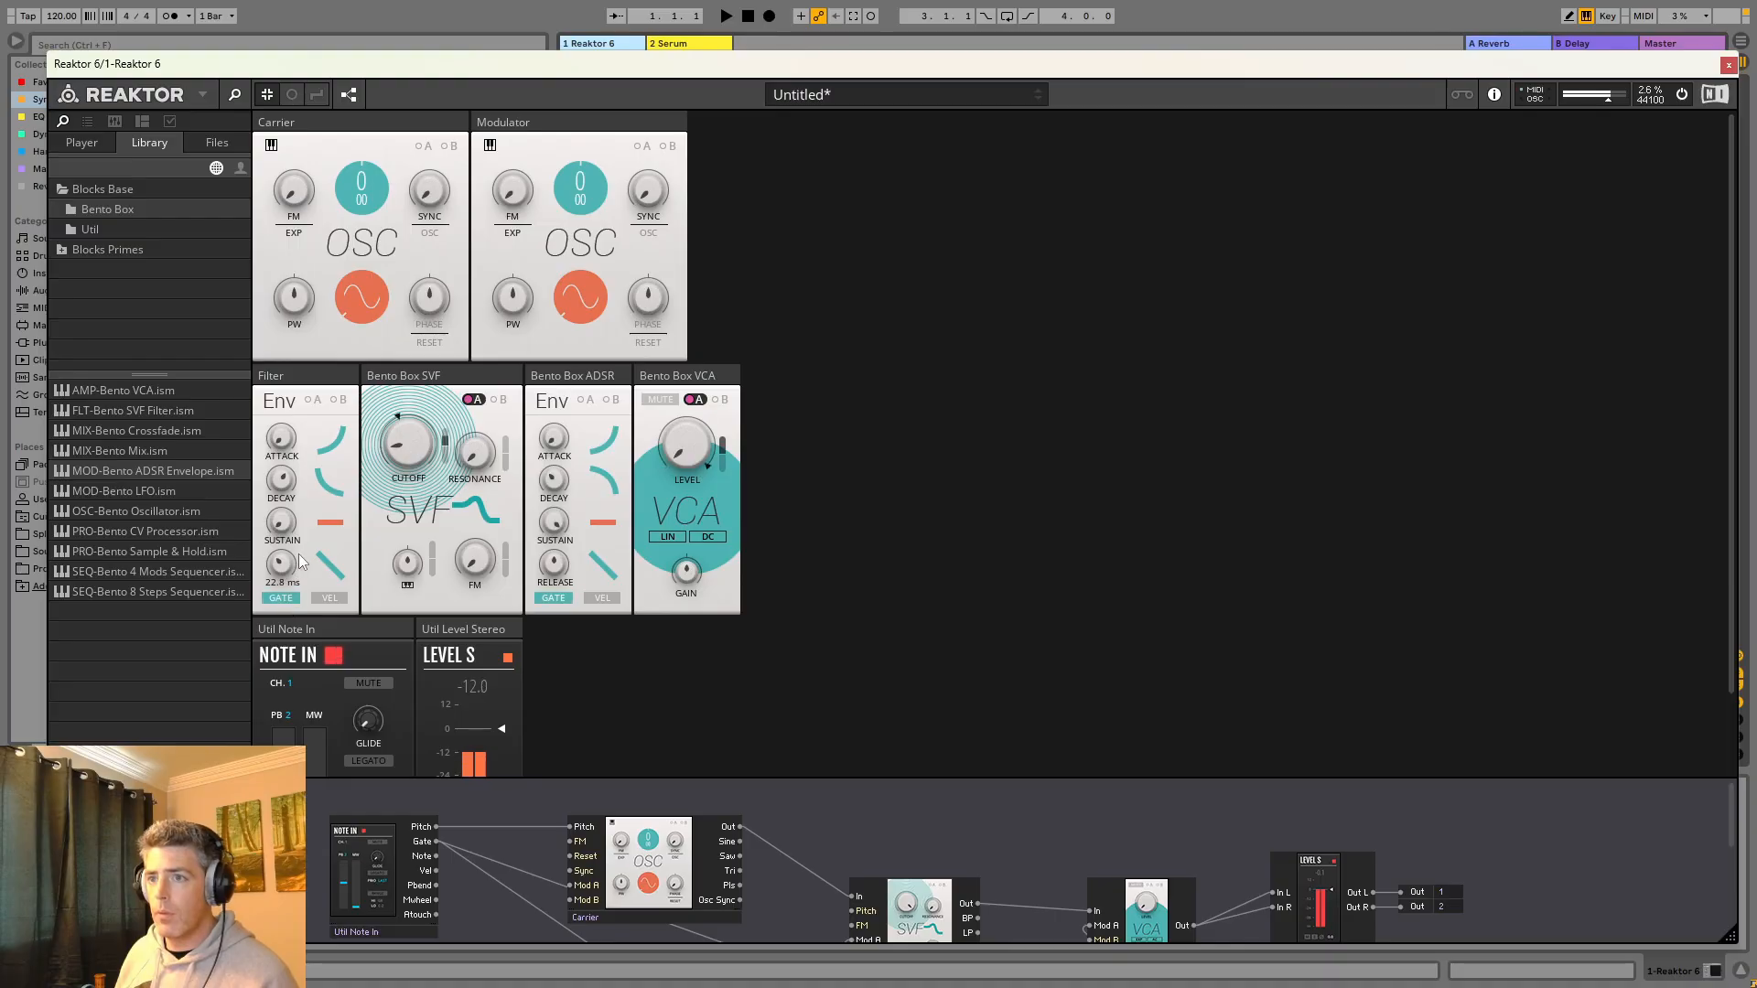
Adjust the Bento Box ADSR envelope's attack, set its decay to 75.0 ms and lower its sustain.
left_click_drag(554, 438, 567, 476)
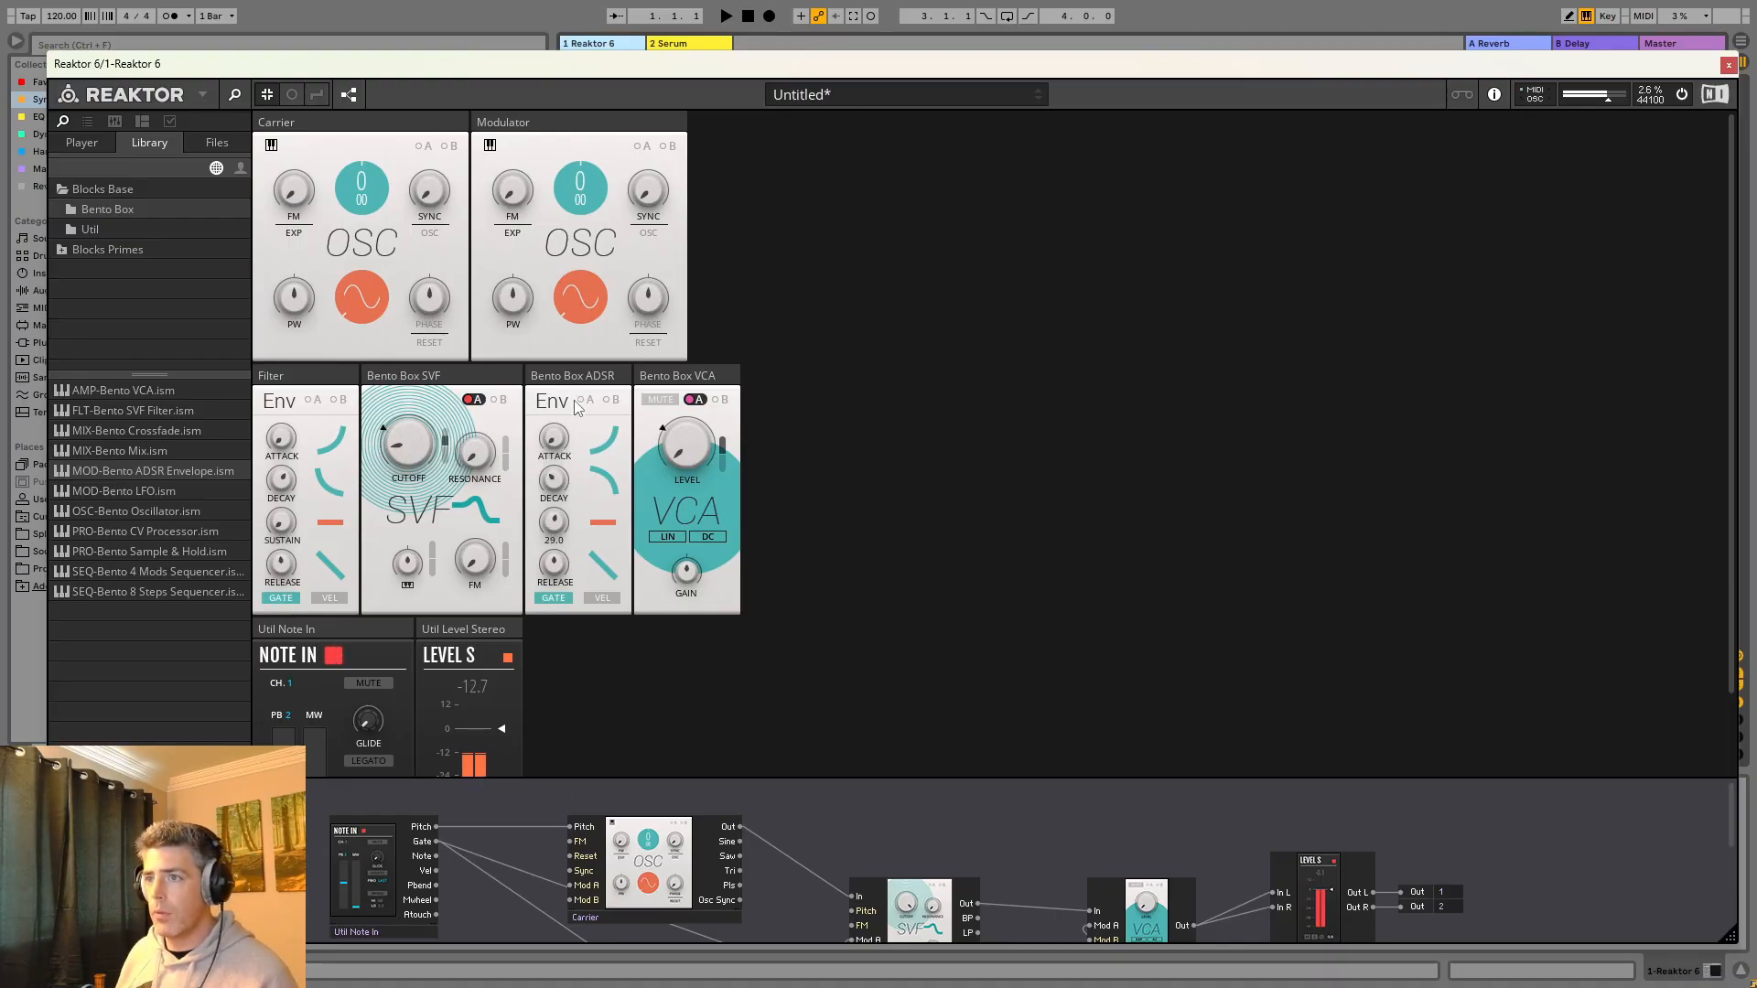
left_click_drag(554, 477, 567, 457)
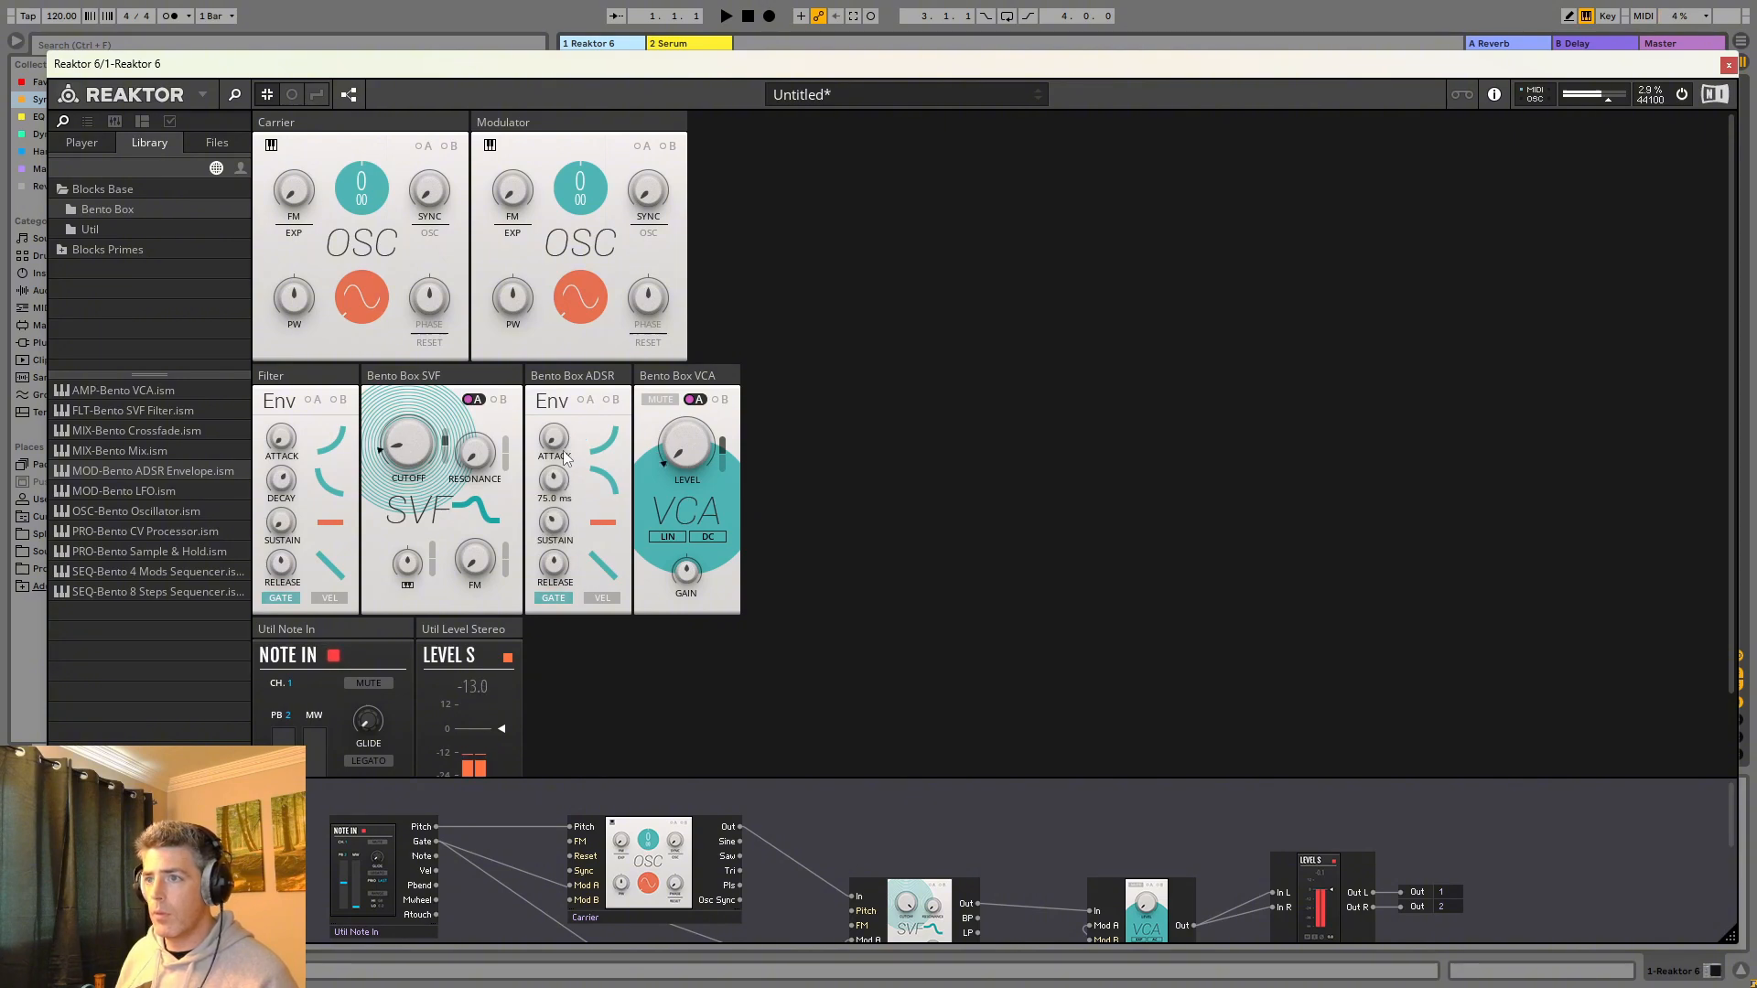
left_click_drag(553, 522, 549, 706)
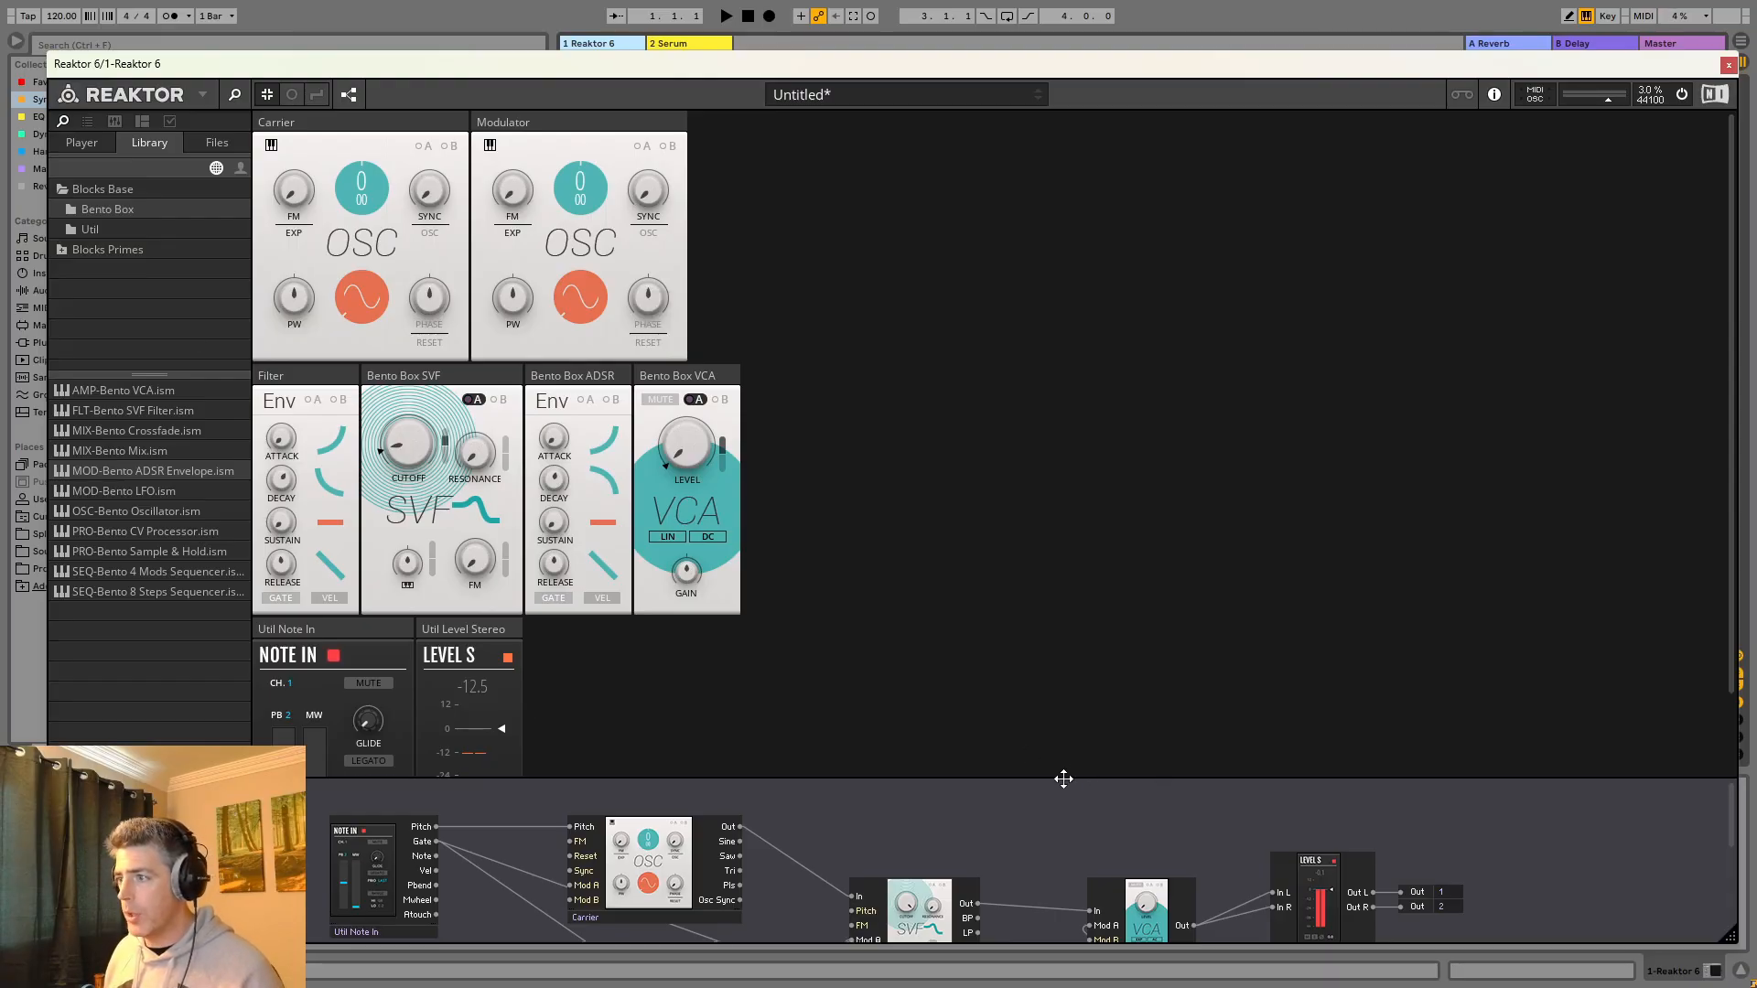
Move the Modulator block left and far down in the structure so that it sits well below Util Note In.
left_click_drag(1058, 777, 994, 195)
left_click_drag(648, 563, 446, 557)
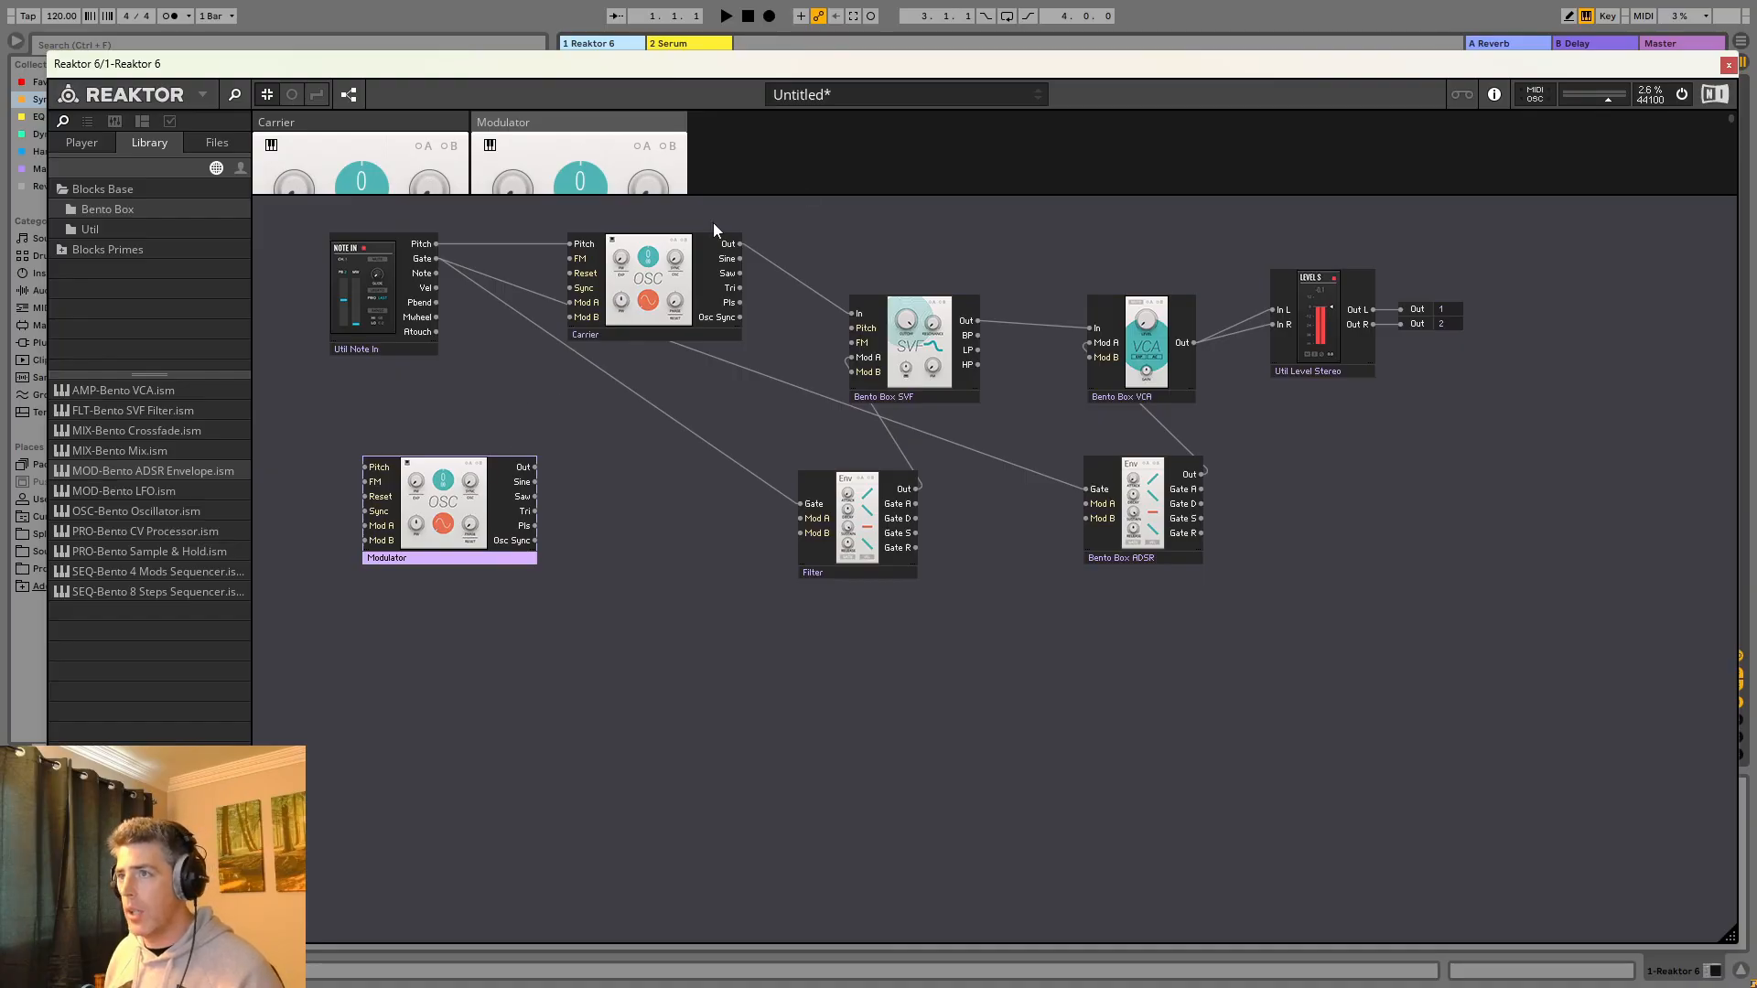
left_click_drag(797, 193, 812, 892)
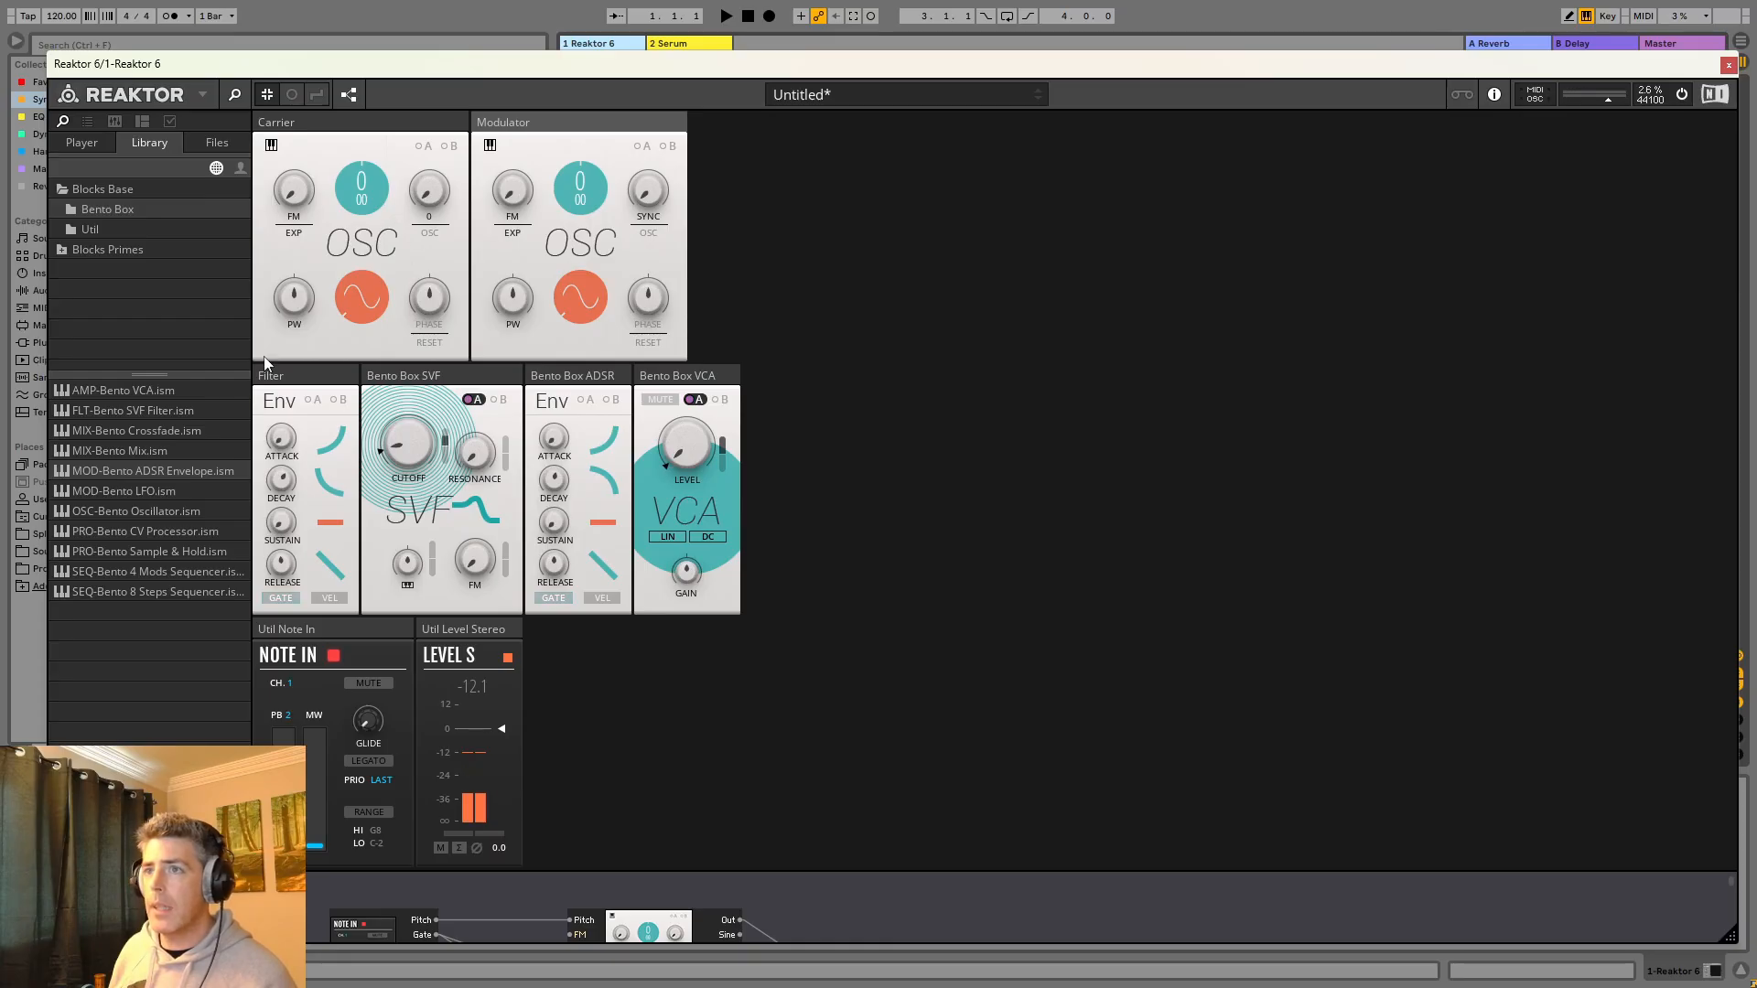
left_click_drag(804, 872, 836, 220)
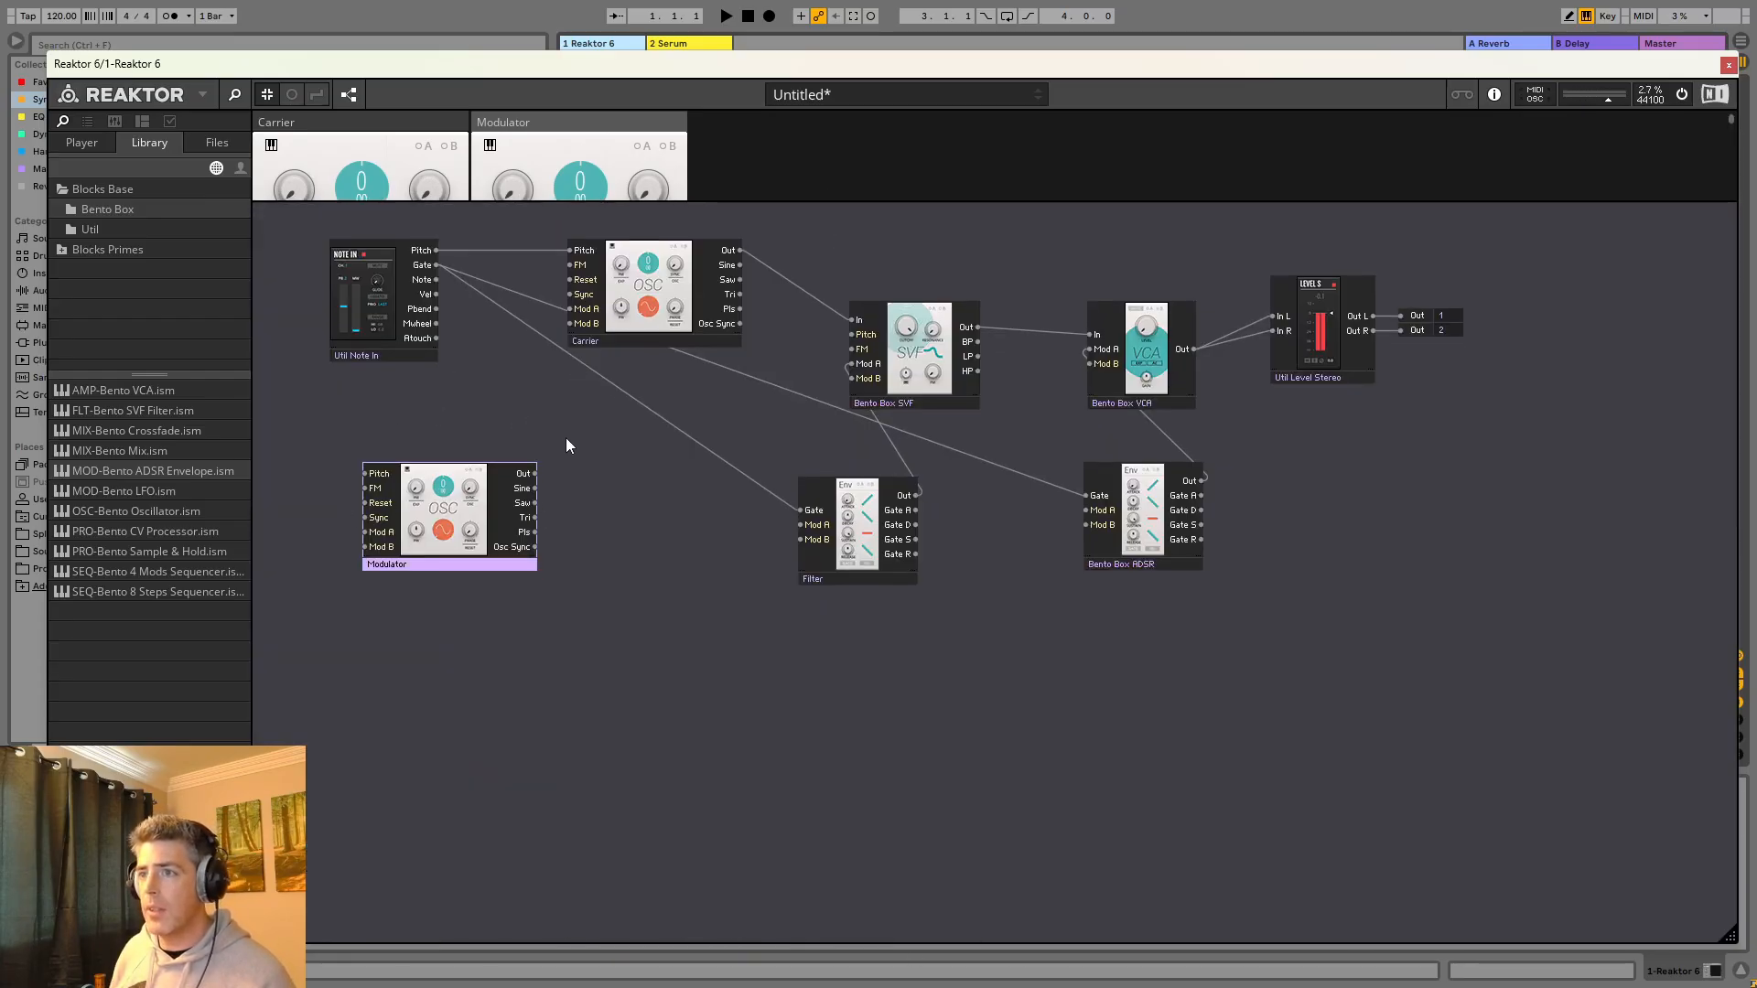
left_click_drag(459, 514, 502, 803)
Add a Bento Box LFO block to the structure and connect its output to the Carrier's Mod B input.
left_click_drag(167, 491, 417, 595)
left_click_drag(551, 464, 575, 336)
Enlarge the panel area, select modulation slot B on the Carrier and raise the modulation amount of its waveform.
left_click_drag(604, 200, 453, 826)
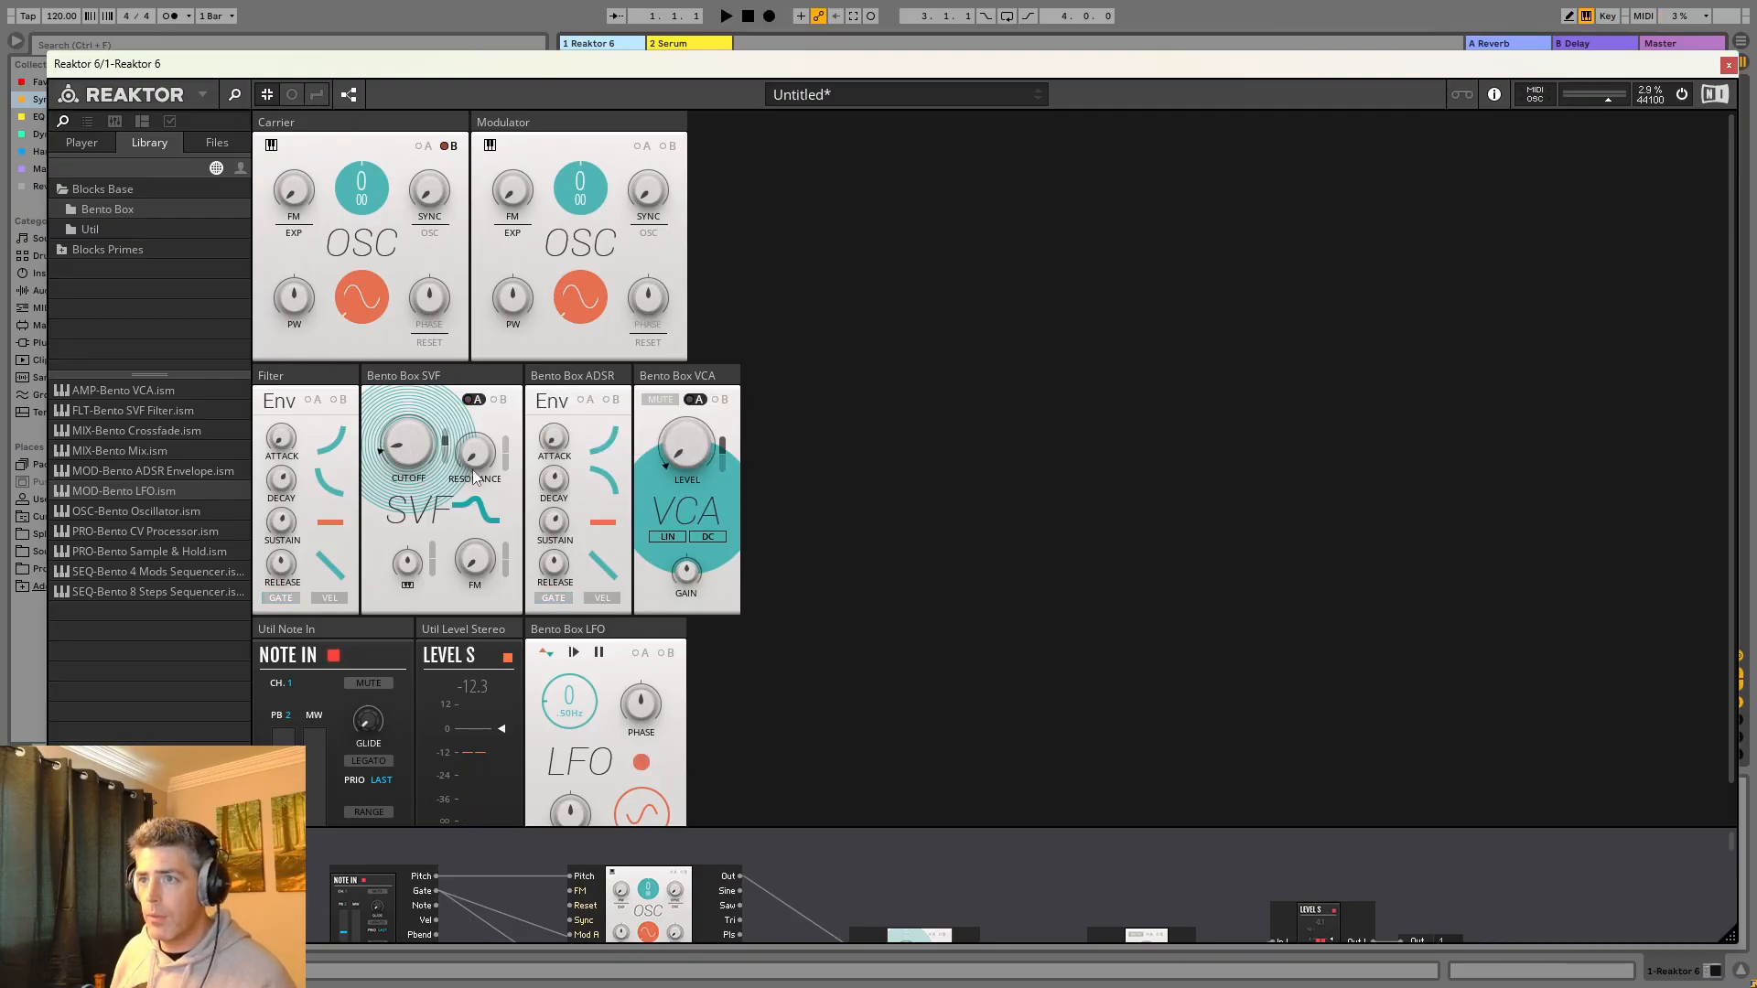
left_click(446, 147)
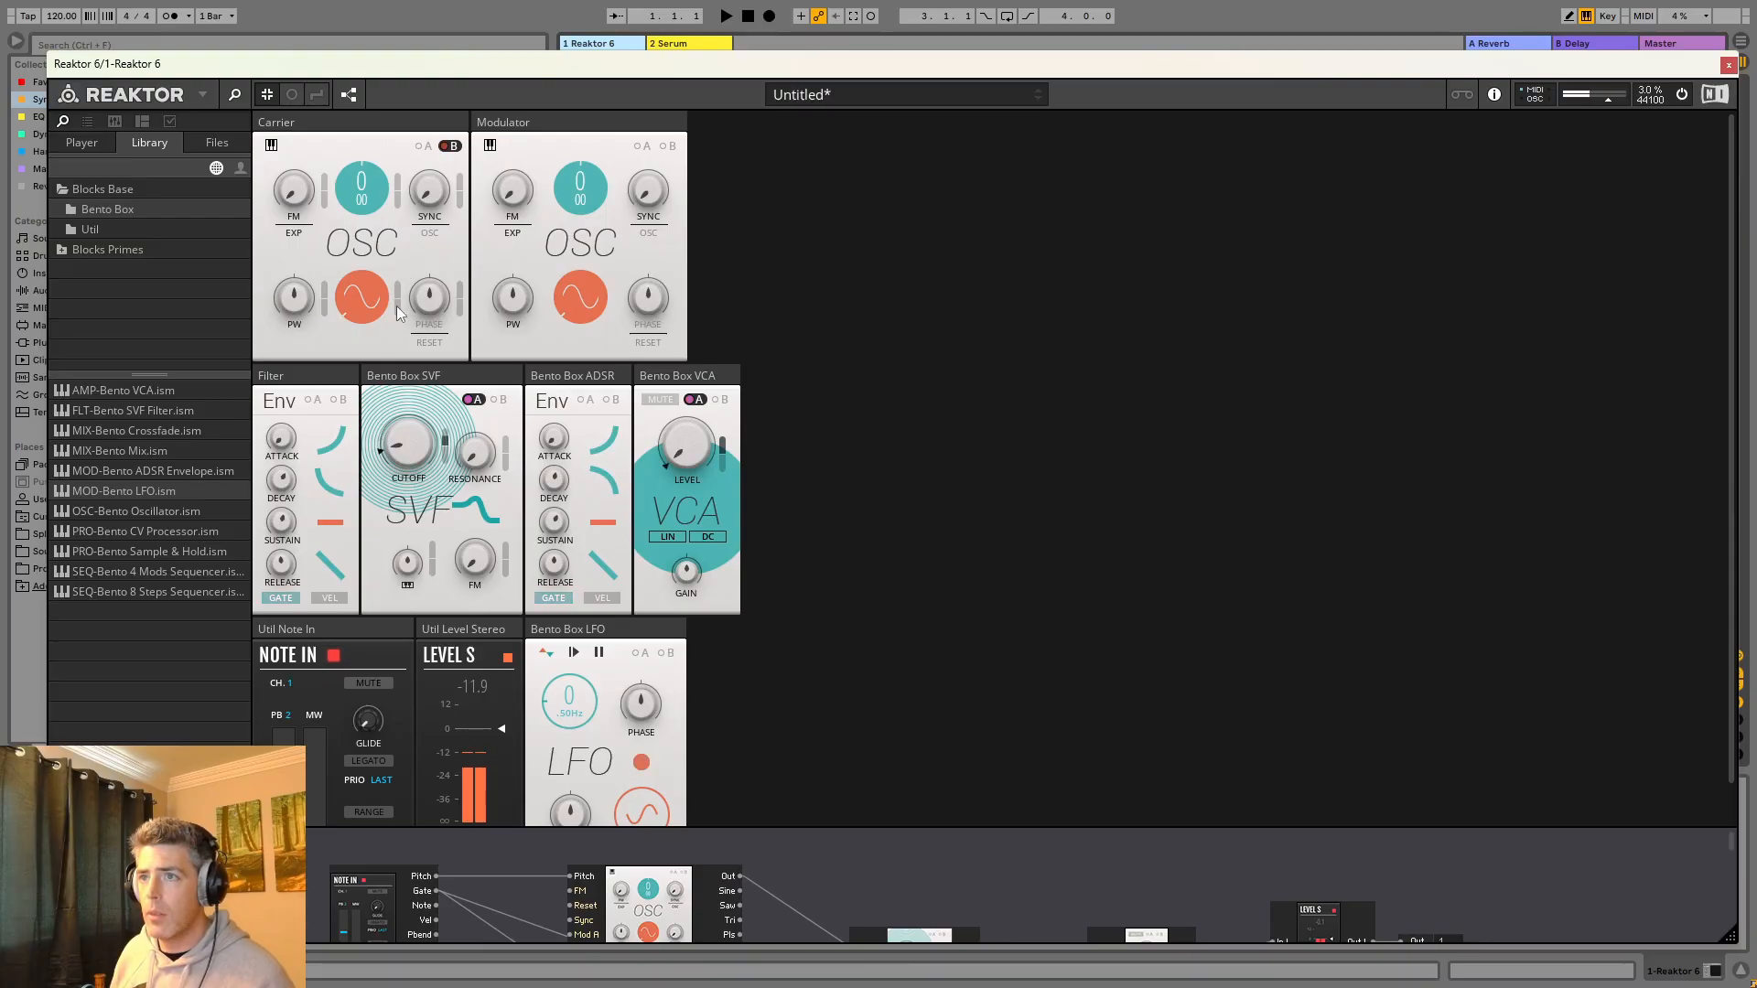
left_click_drag(397, 306, 397, 224)
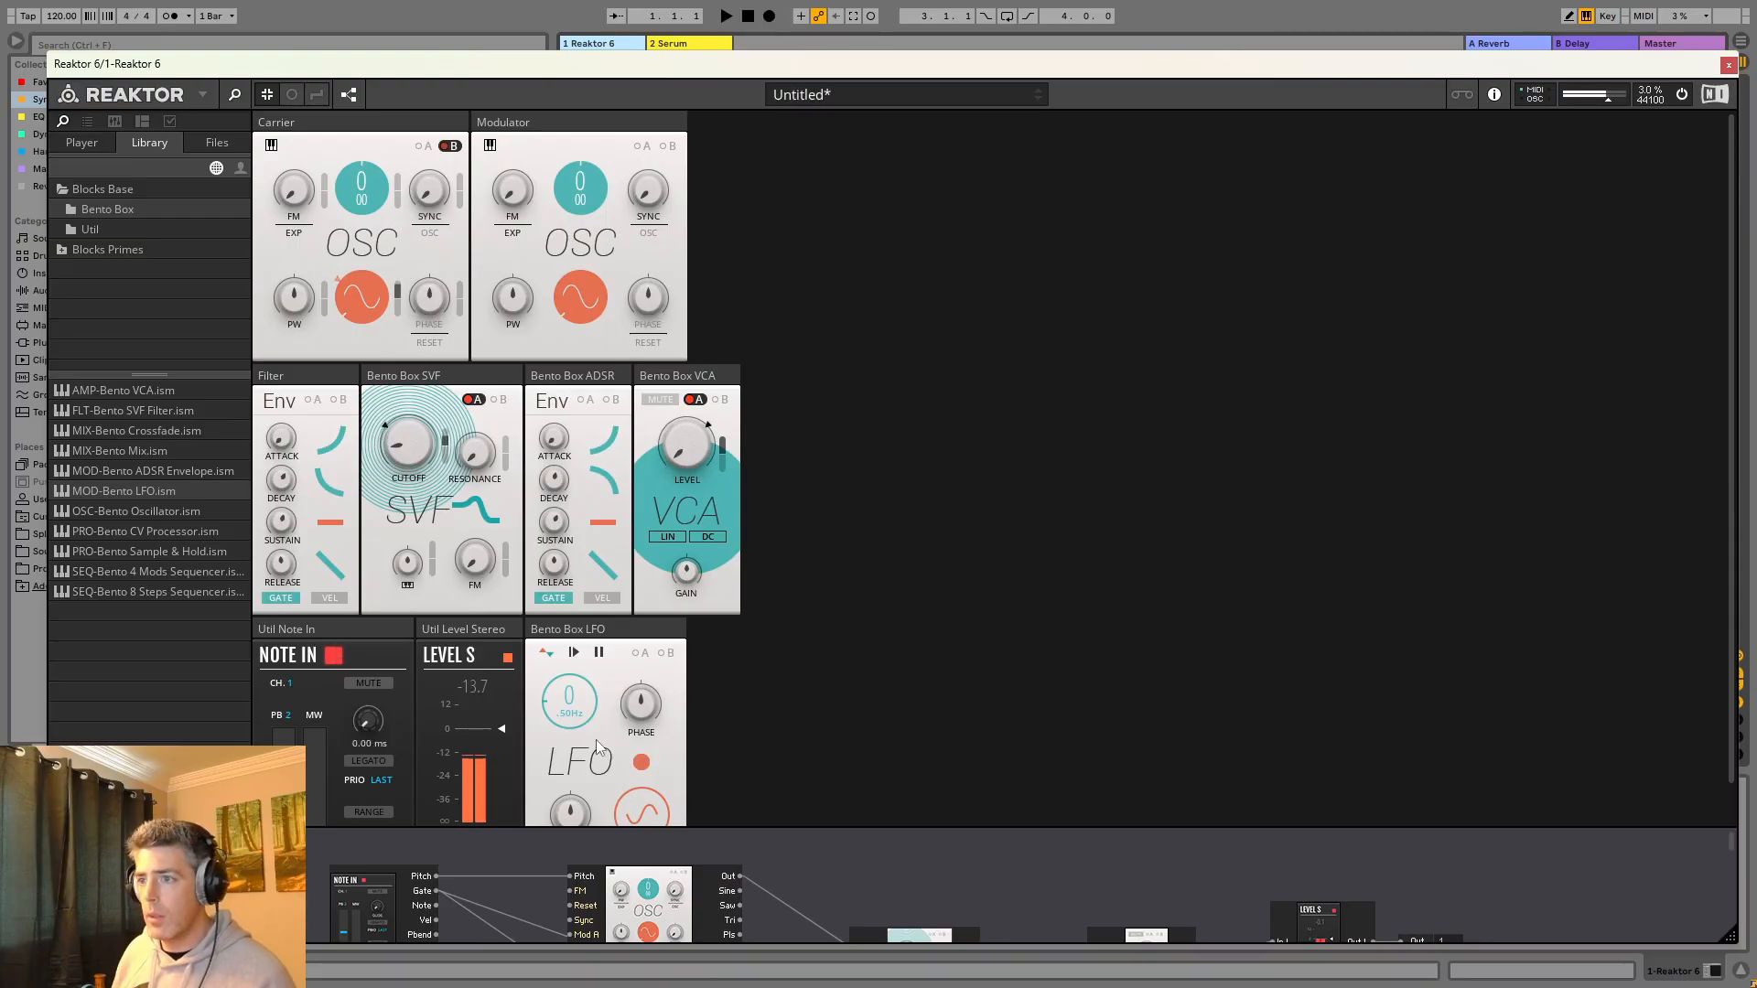
Increase the LFO's rate and raise the sustain of both the Filter and Bento Box ADSR envelopes.
left_click_drag(568, 699, 566, 534)
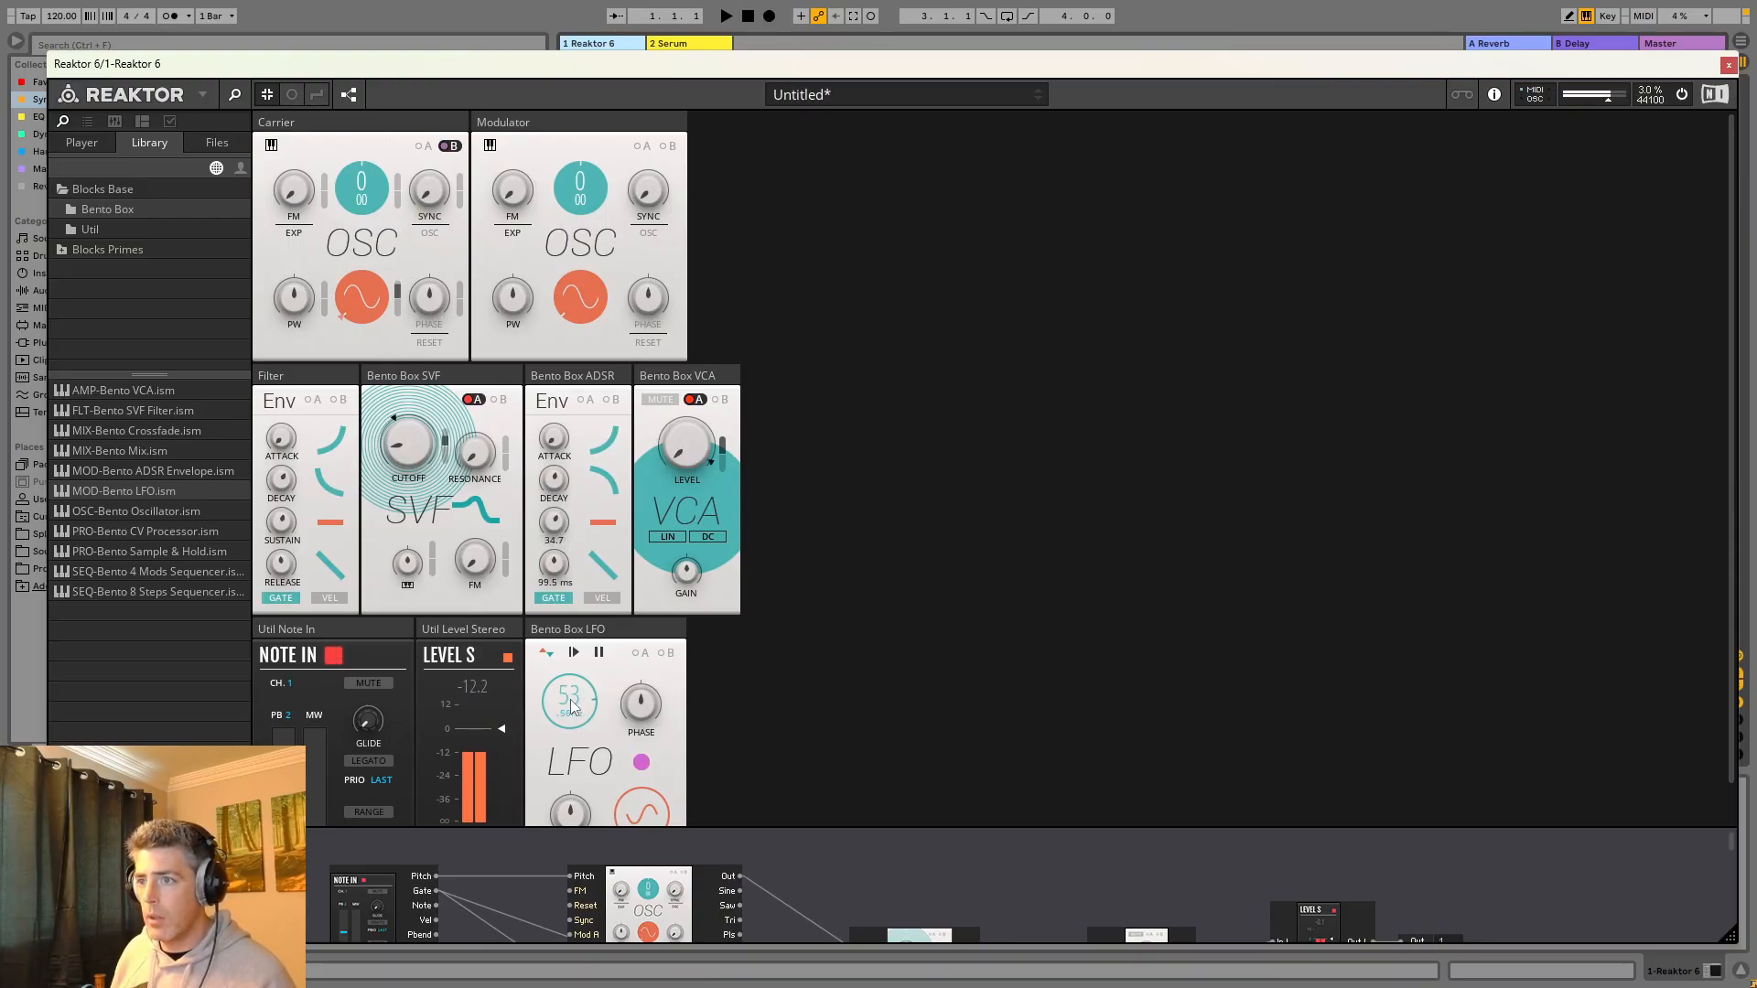
left_click_drag(569, 699, 569, 695)
left_click_drag(283, 523, 307, 434)
left_click_drag(556, 522, 561, 475)
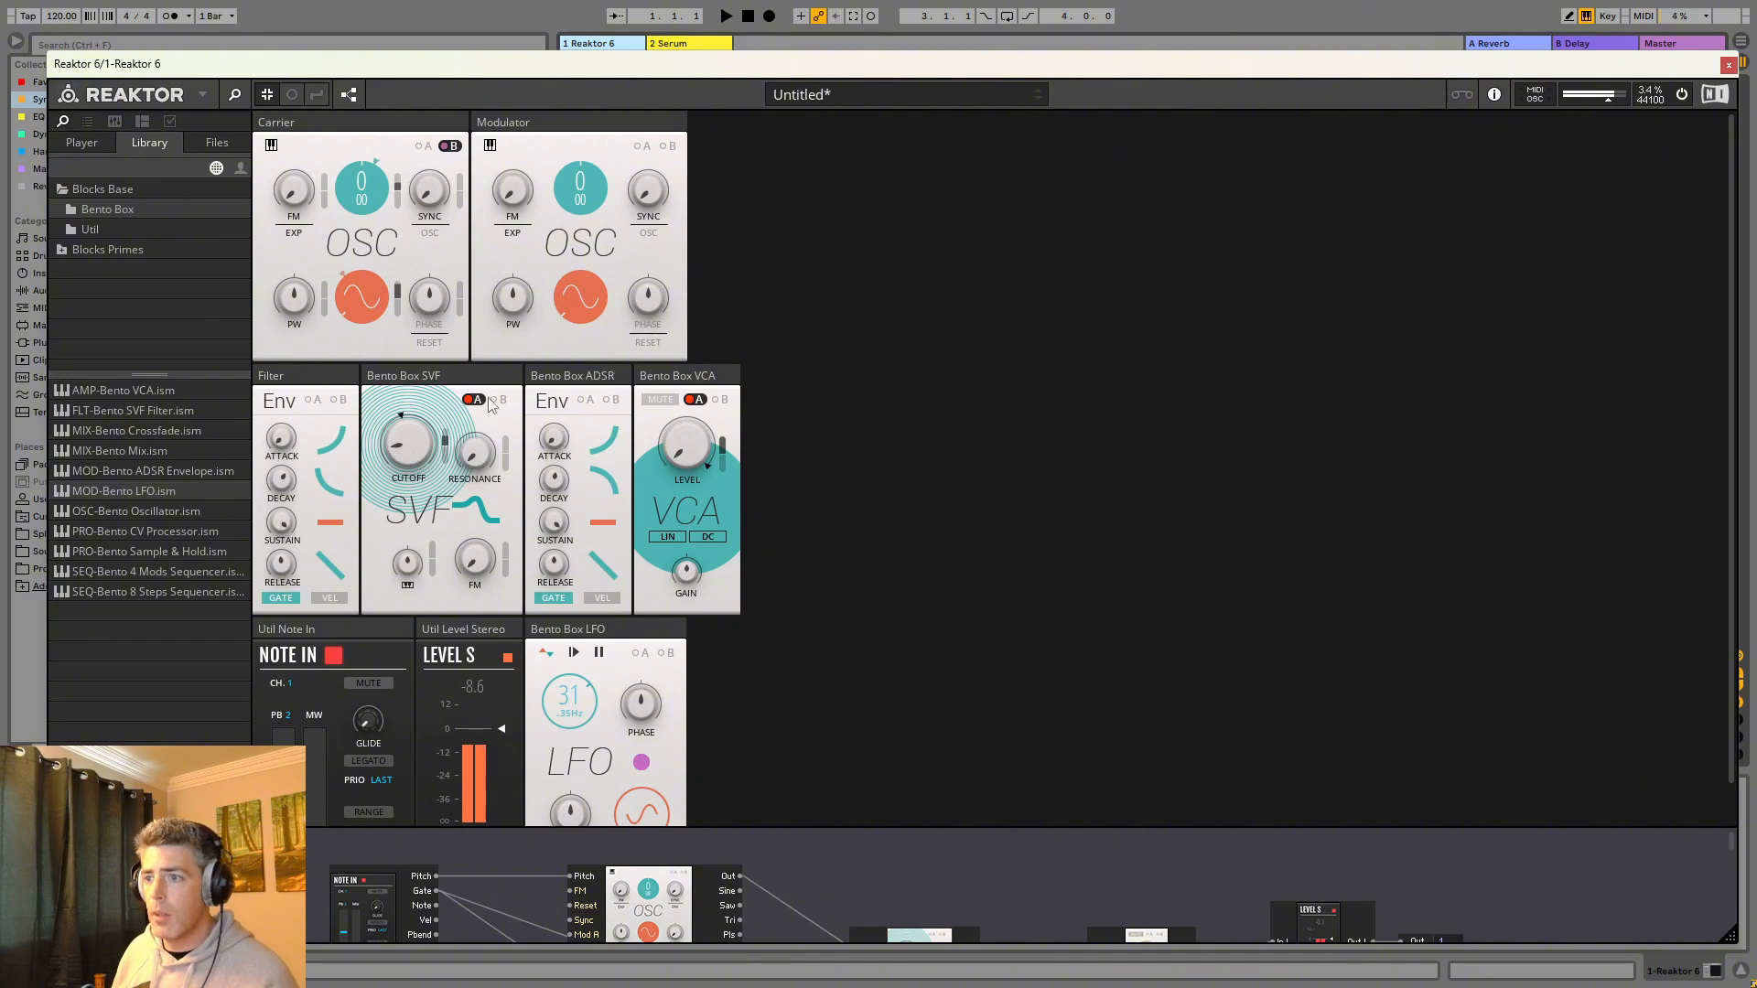
Set the LFO's rate to 100 and delete the Bento Box LFO from the rack.
left_click_drag(573, 704, 578, 778)
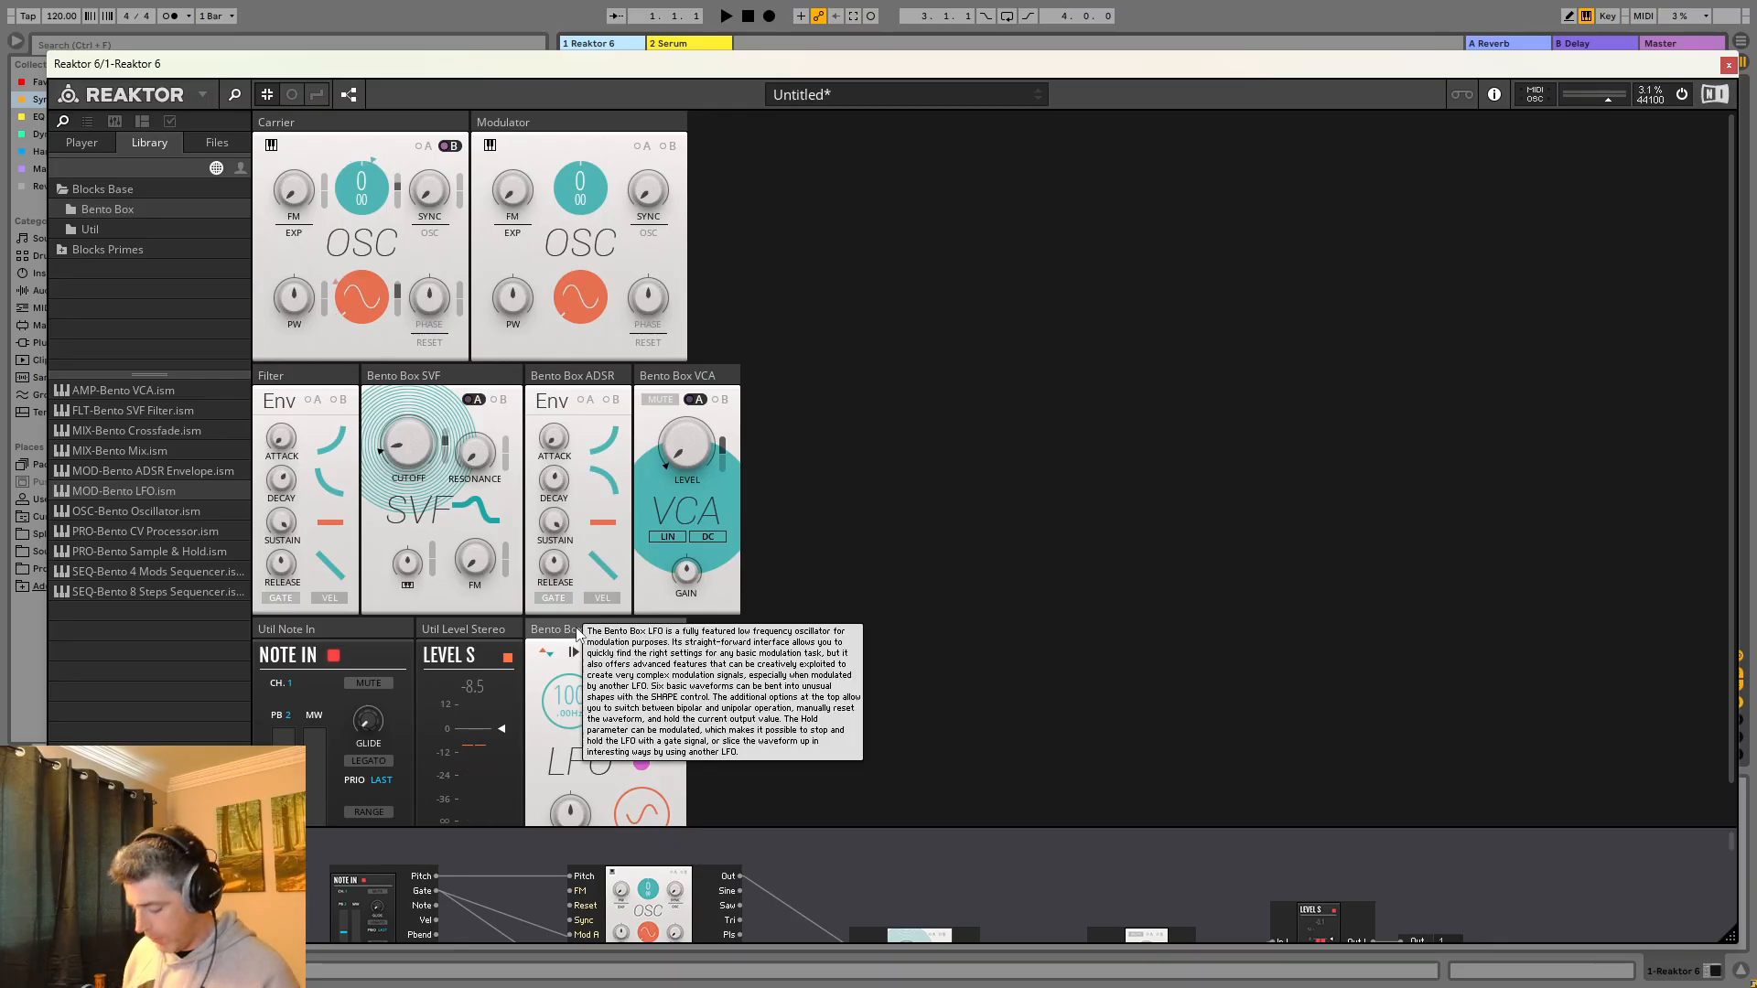
key("Delete")
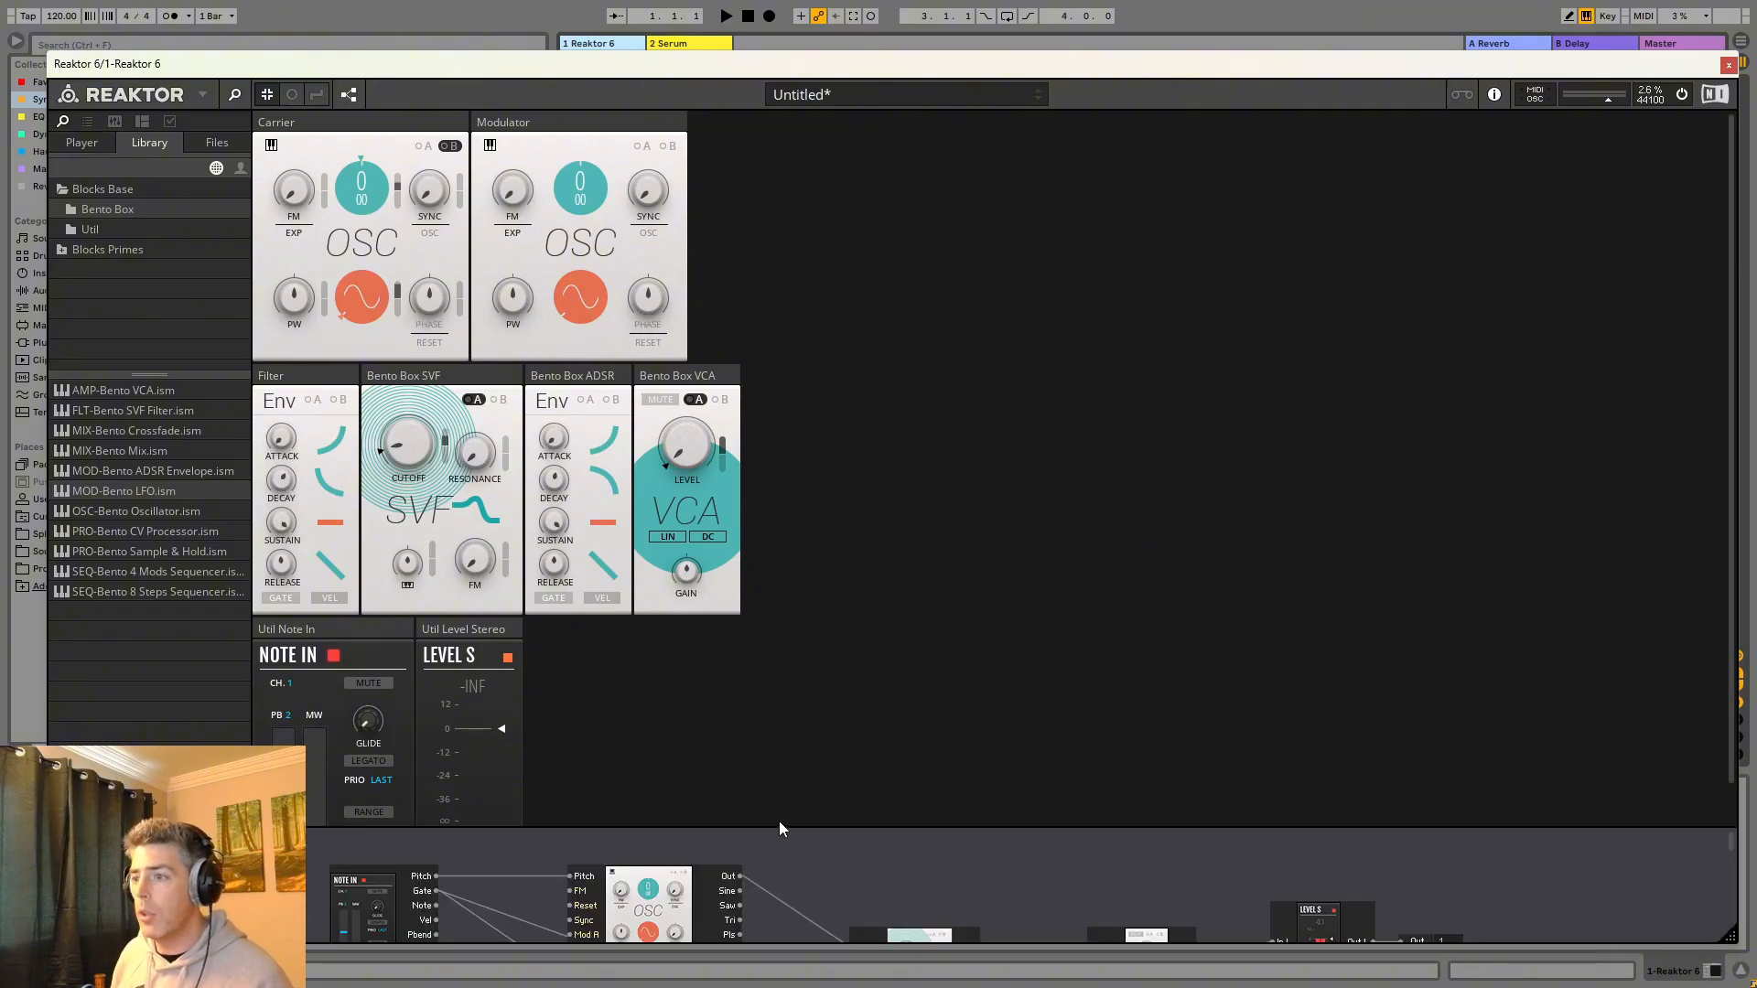
Connect the Modulator's main output to the Carrier's FM input and raise the Carrier's FM amount on its panel.
left_click_drag(780, 827, 787, 238)
left_click_drag(542, 751, 569, 303)
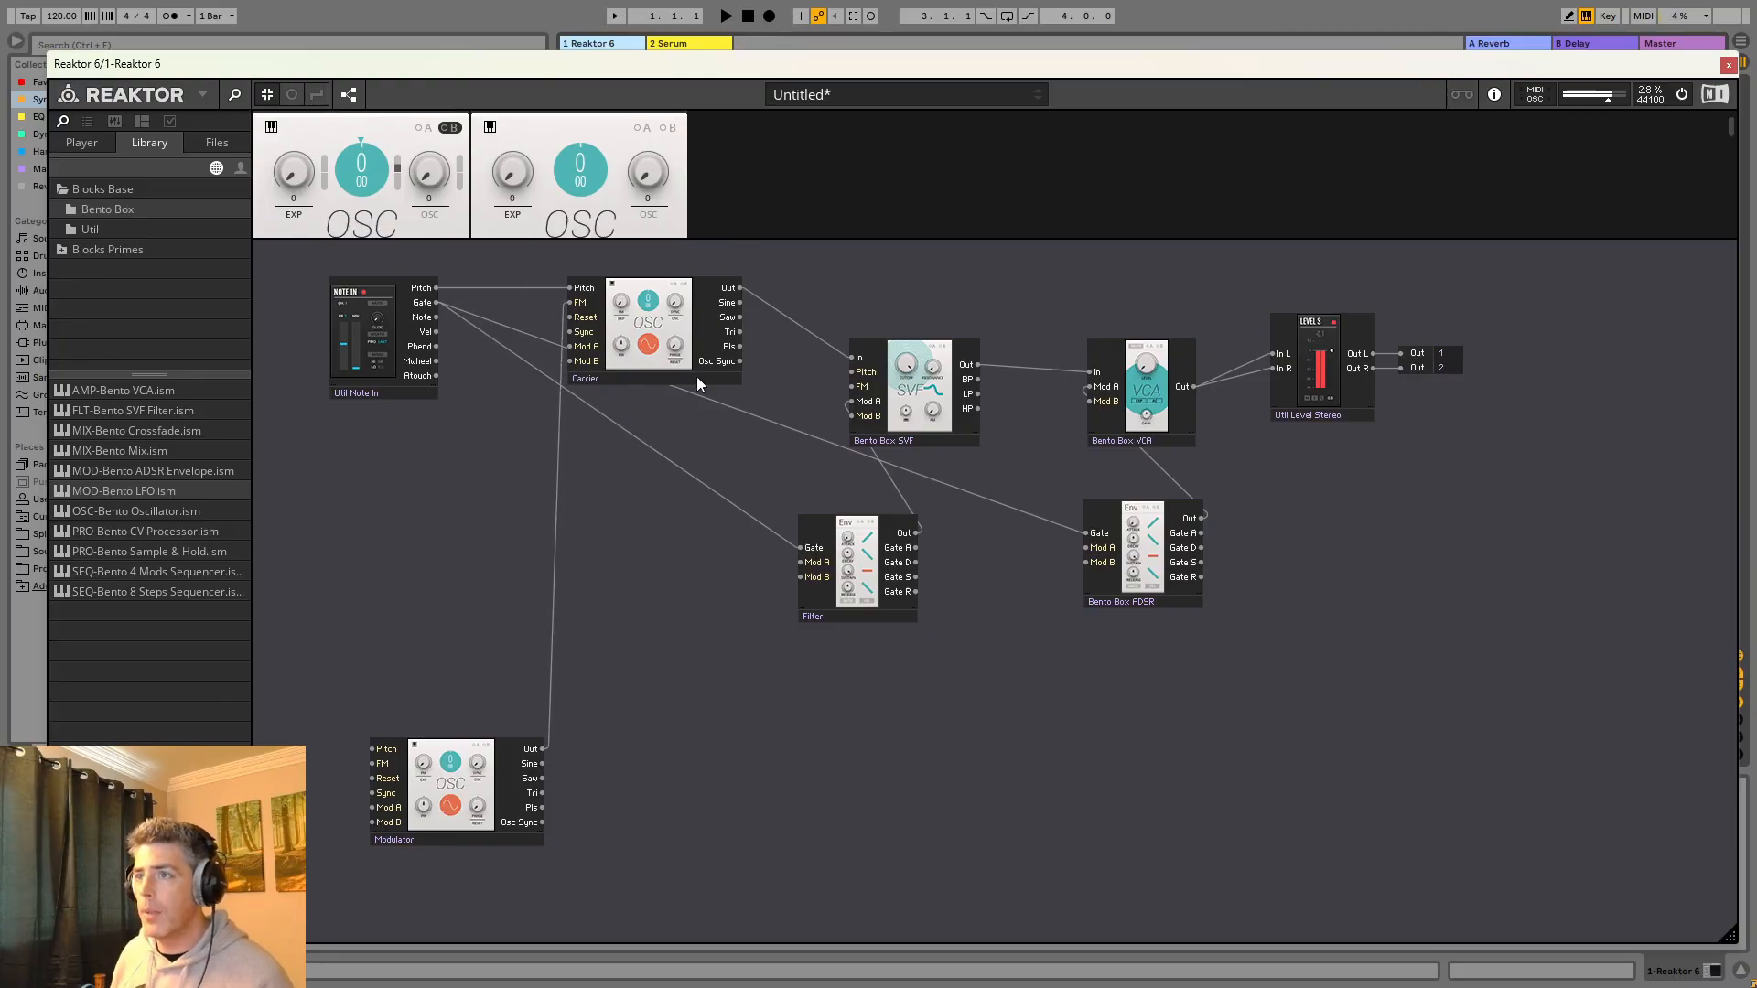
left_click_drag(519, 243, 526, 471)
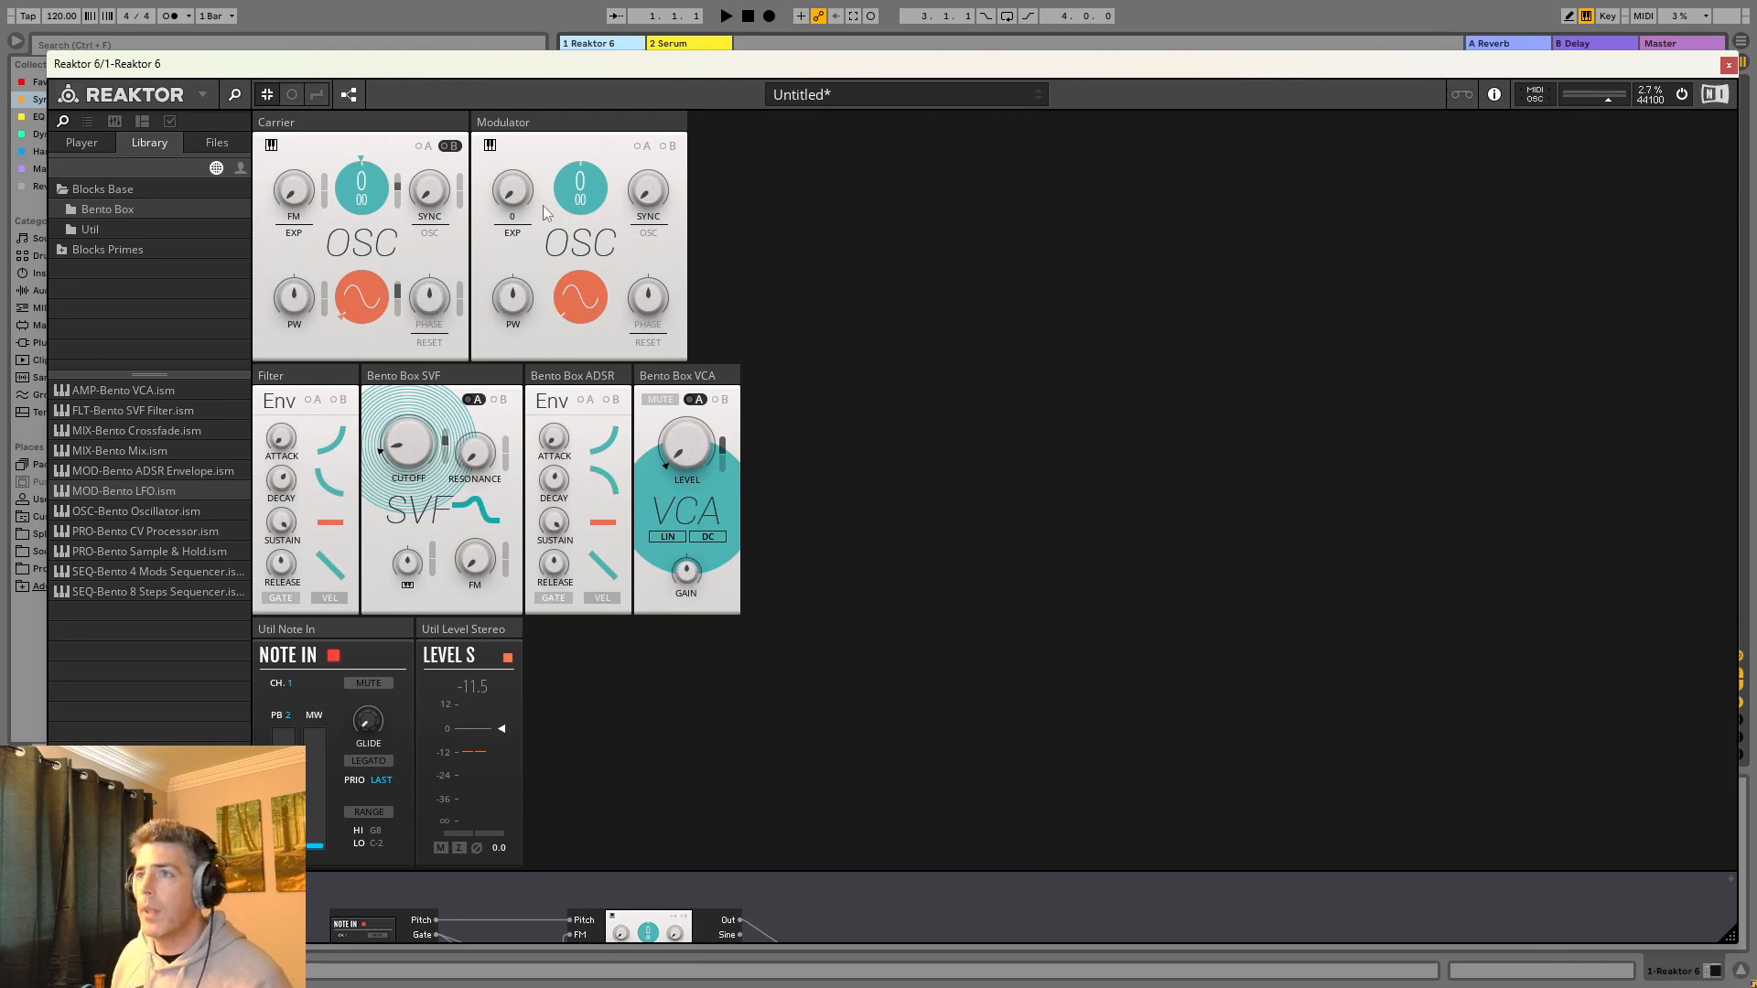
left_click_drag(300, 195, 313, 92)
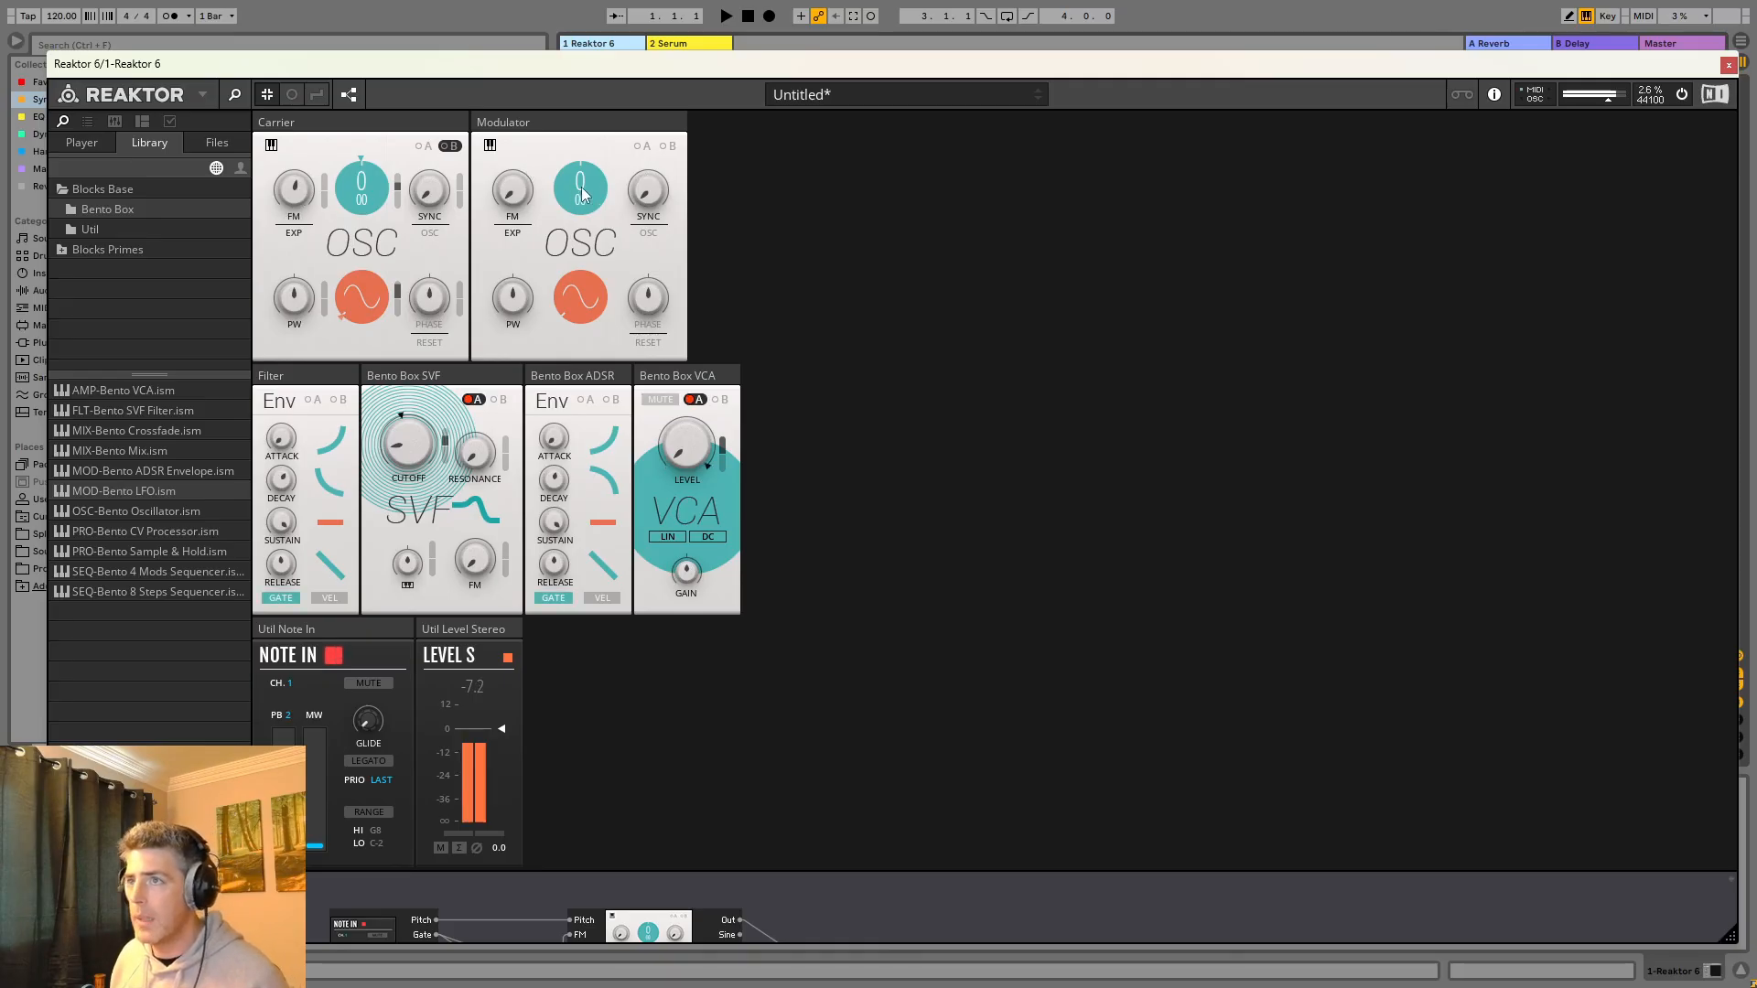
Raise the Modulator's pitch to 48 and change its waveform to a sawtooth.
left_click_drag(596, 65, 600, 14)
left_click_drag(595, 190, 594, 139)
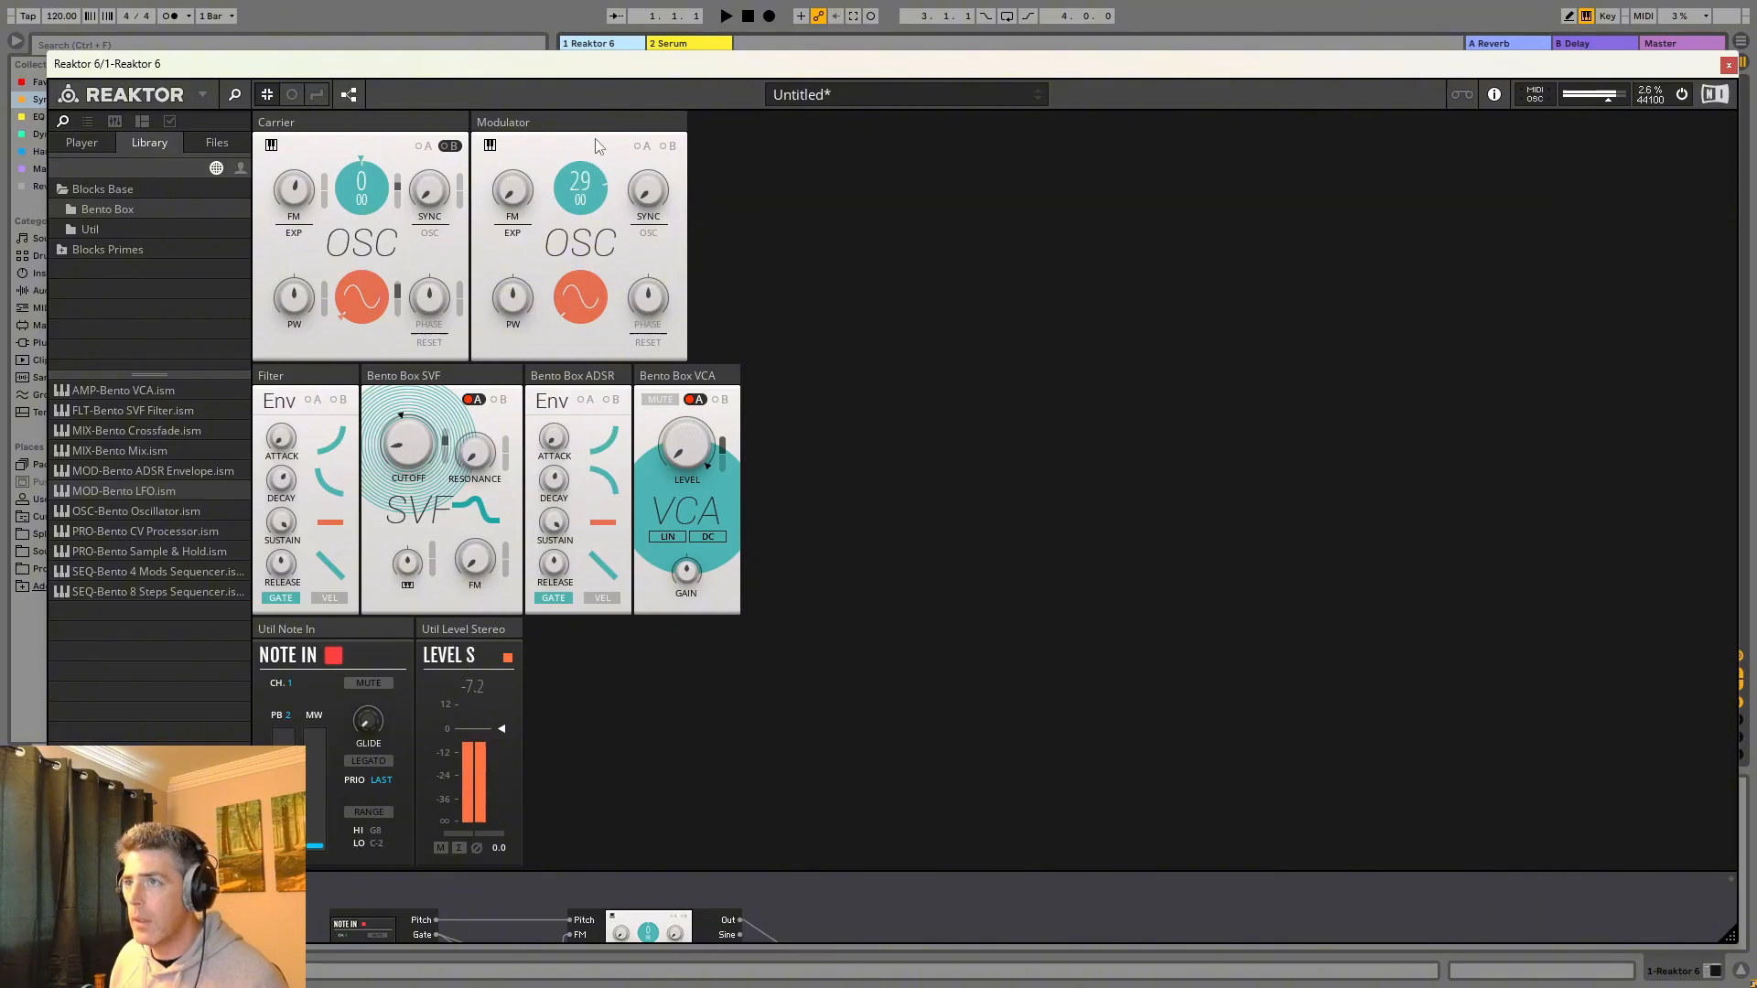
left_click_drag(600, 77, 619, 7)
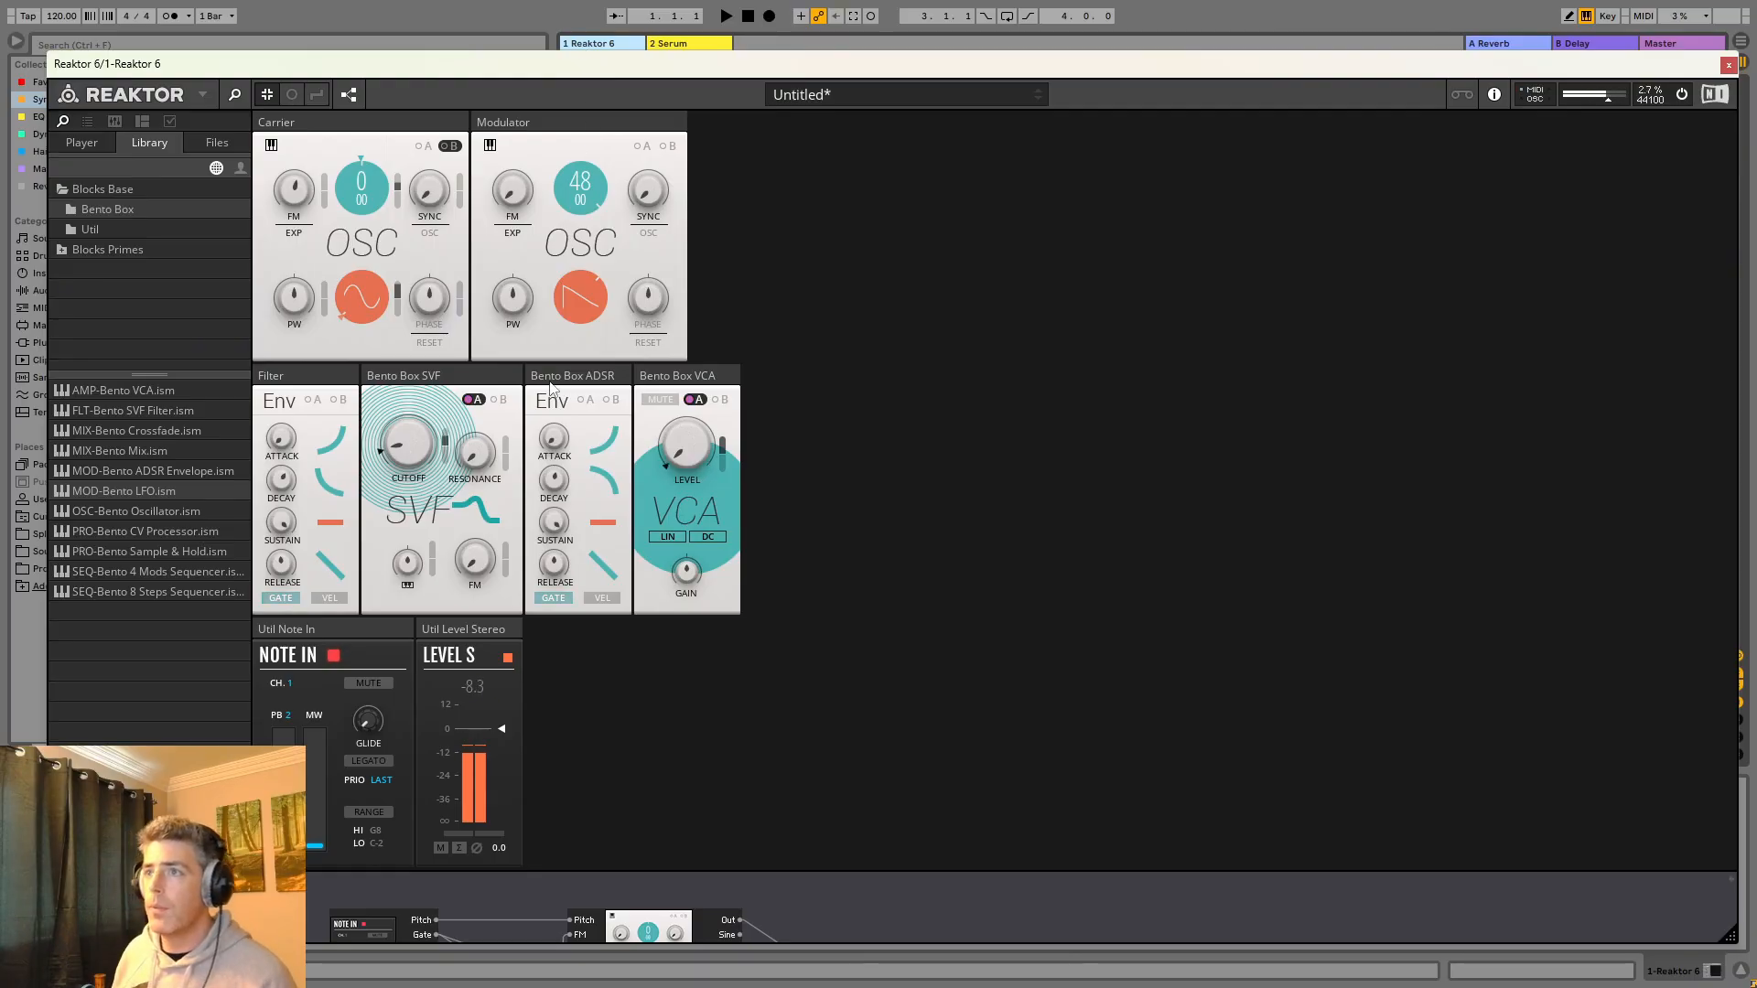
Hide the structure view and bring it back.
left_click(349, 94)
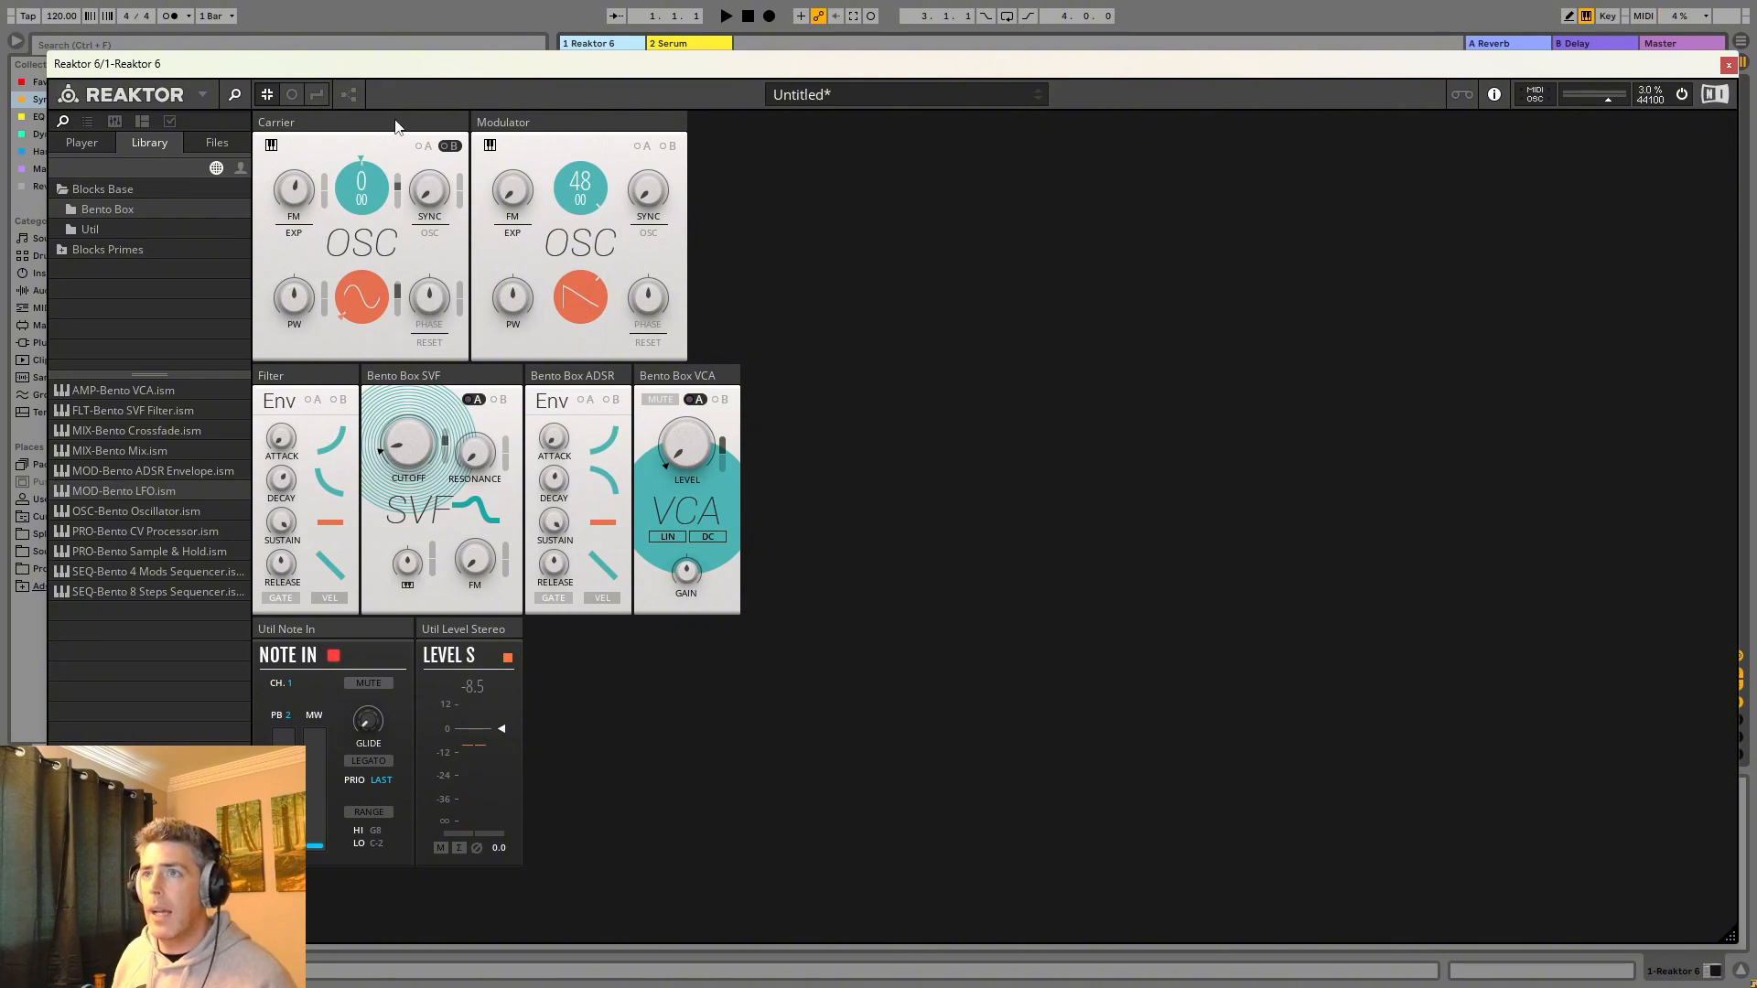
left_click(348, 96)
Add another Bento Box oscillator to the structure and line it up to the left of the Modulator, below the Carrier.
left_click_drag(838, 875, 240, 286)
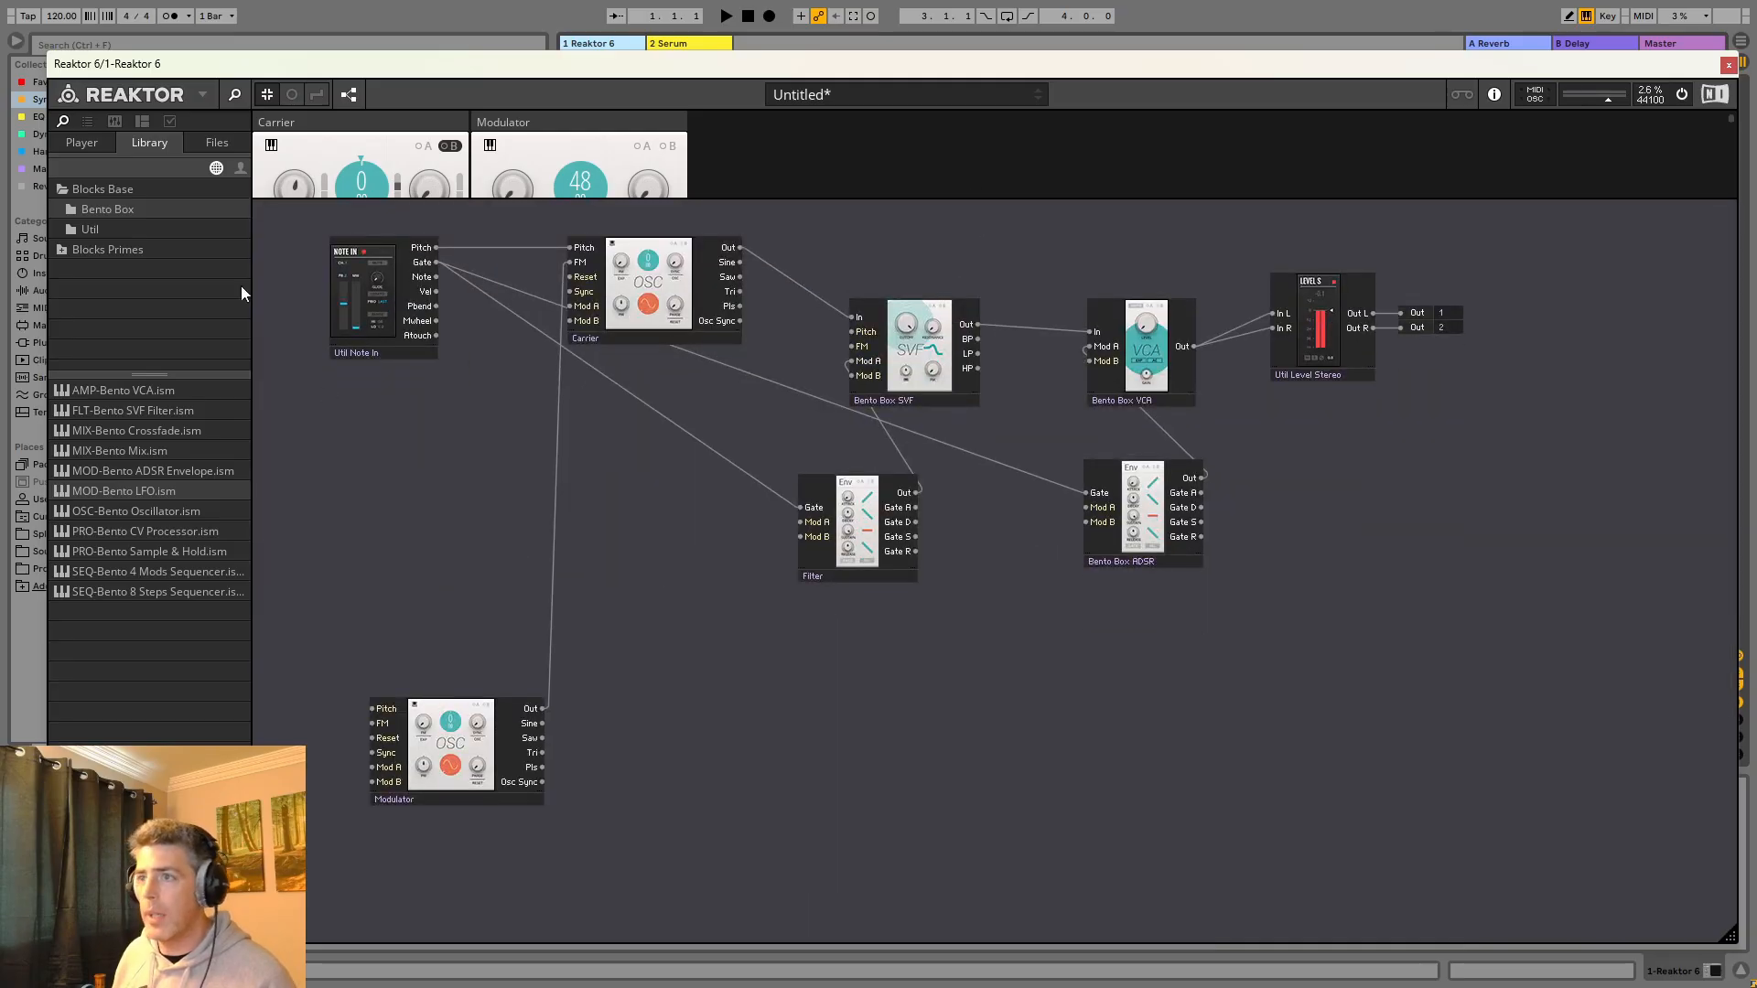
left_click_drag(171, 518, 372, 595)
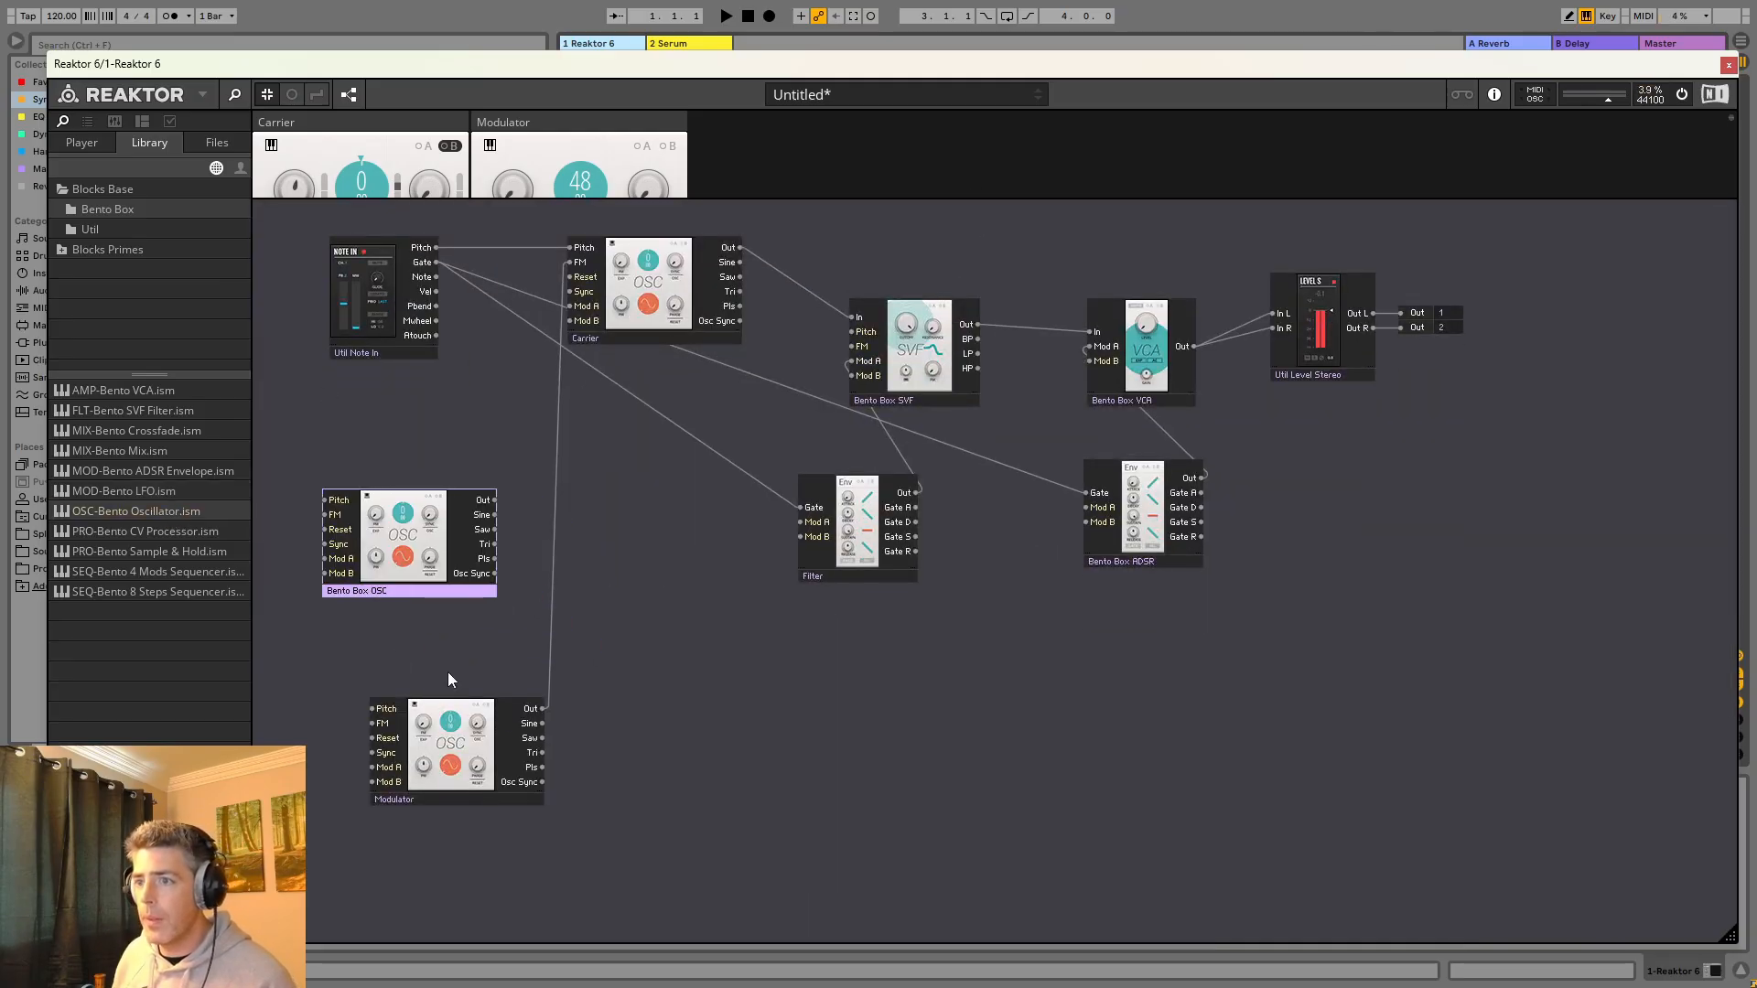
left_click_drag(453, 723, 650, 613)
left_click_drag(430, 592, 417, 674)
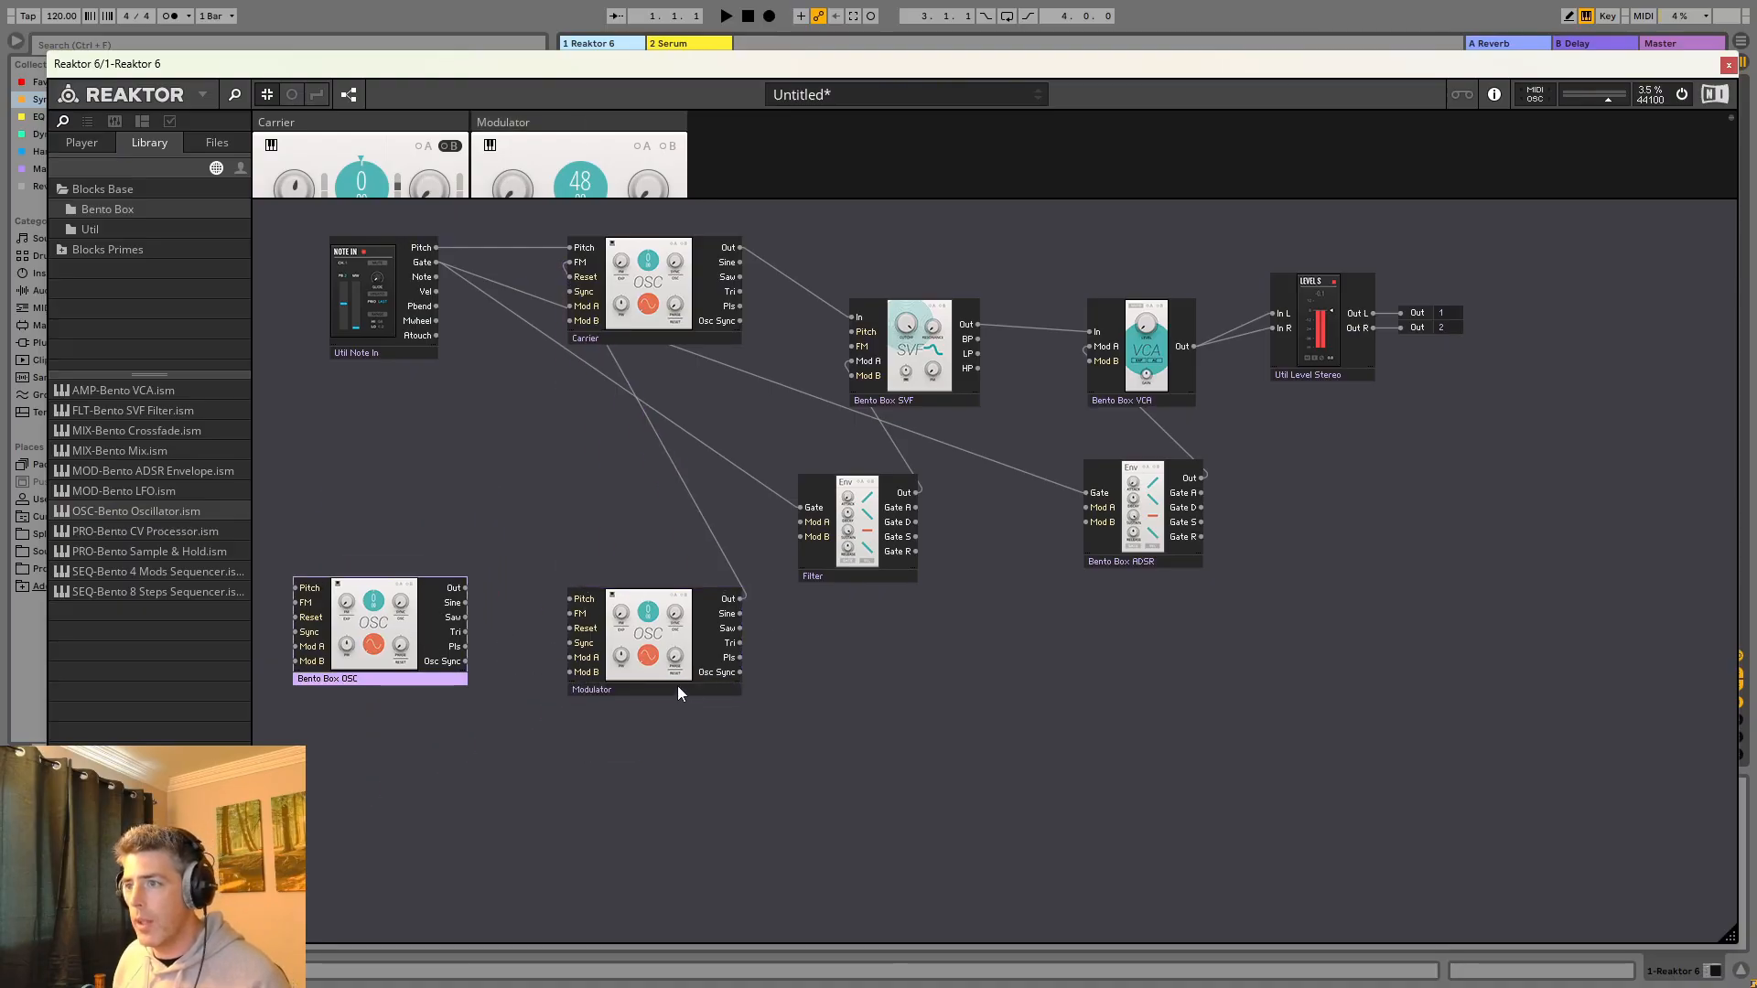
left_click_drag(678, 687, 643, 673)
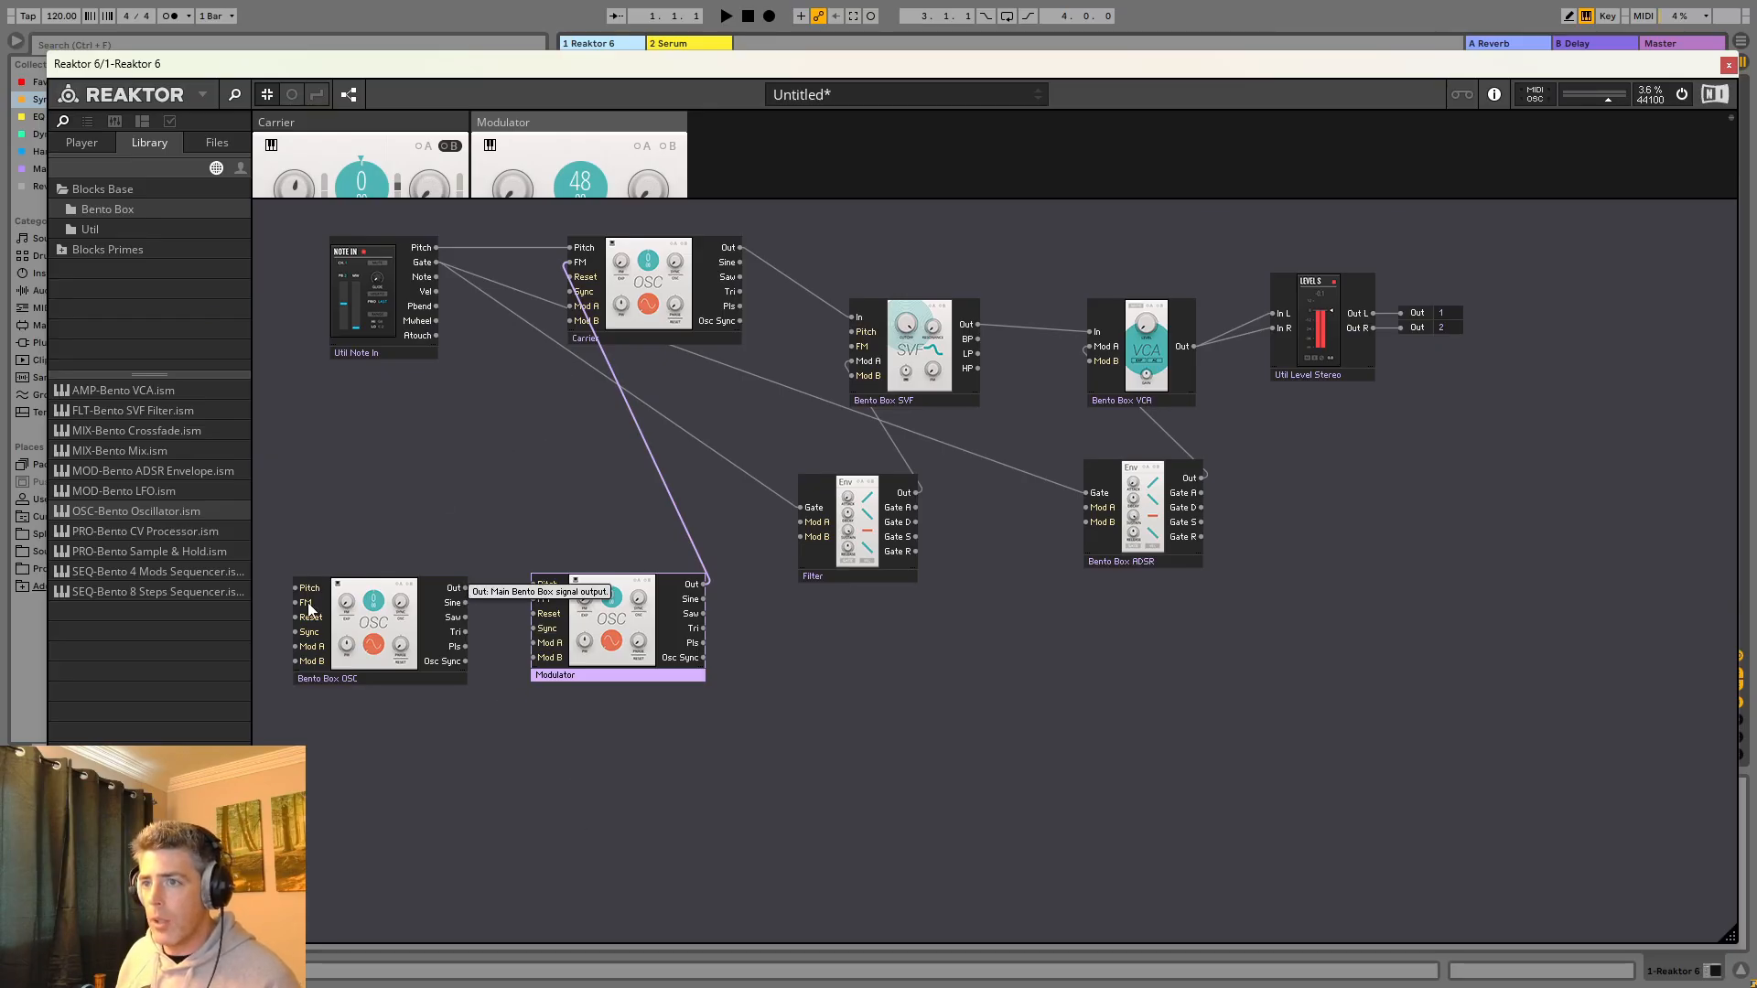
Connect the new Bento Box OSC's main output to the Modulator's FM input.
left_click_drag(467, 596, 534, 599)
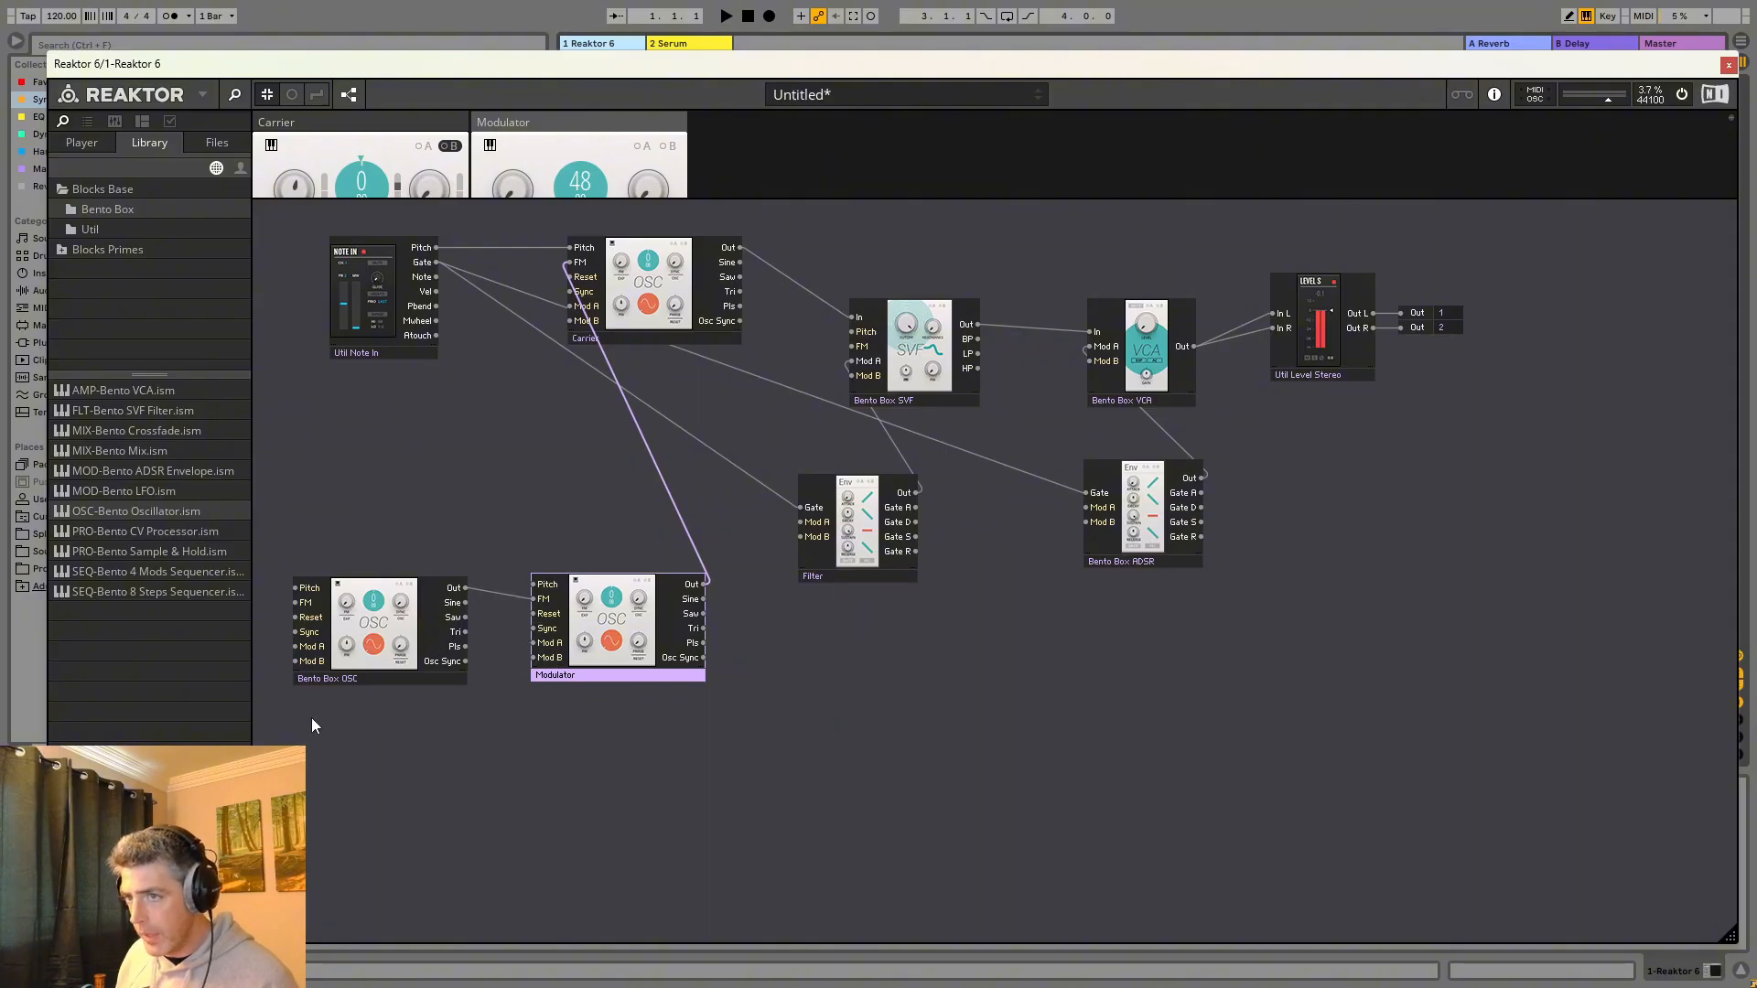
mouse_move(369, 632)
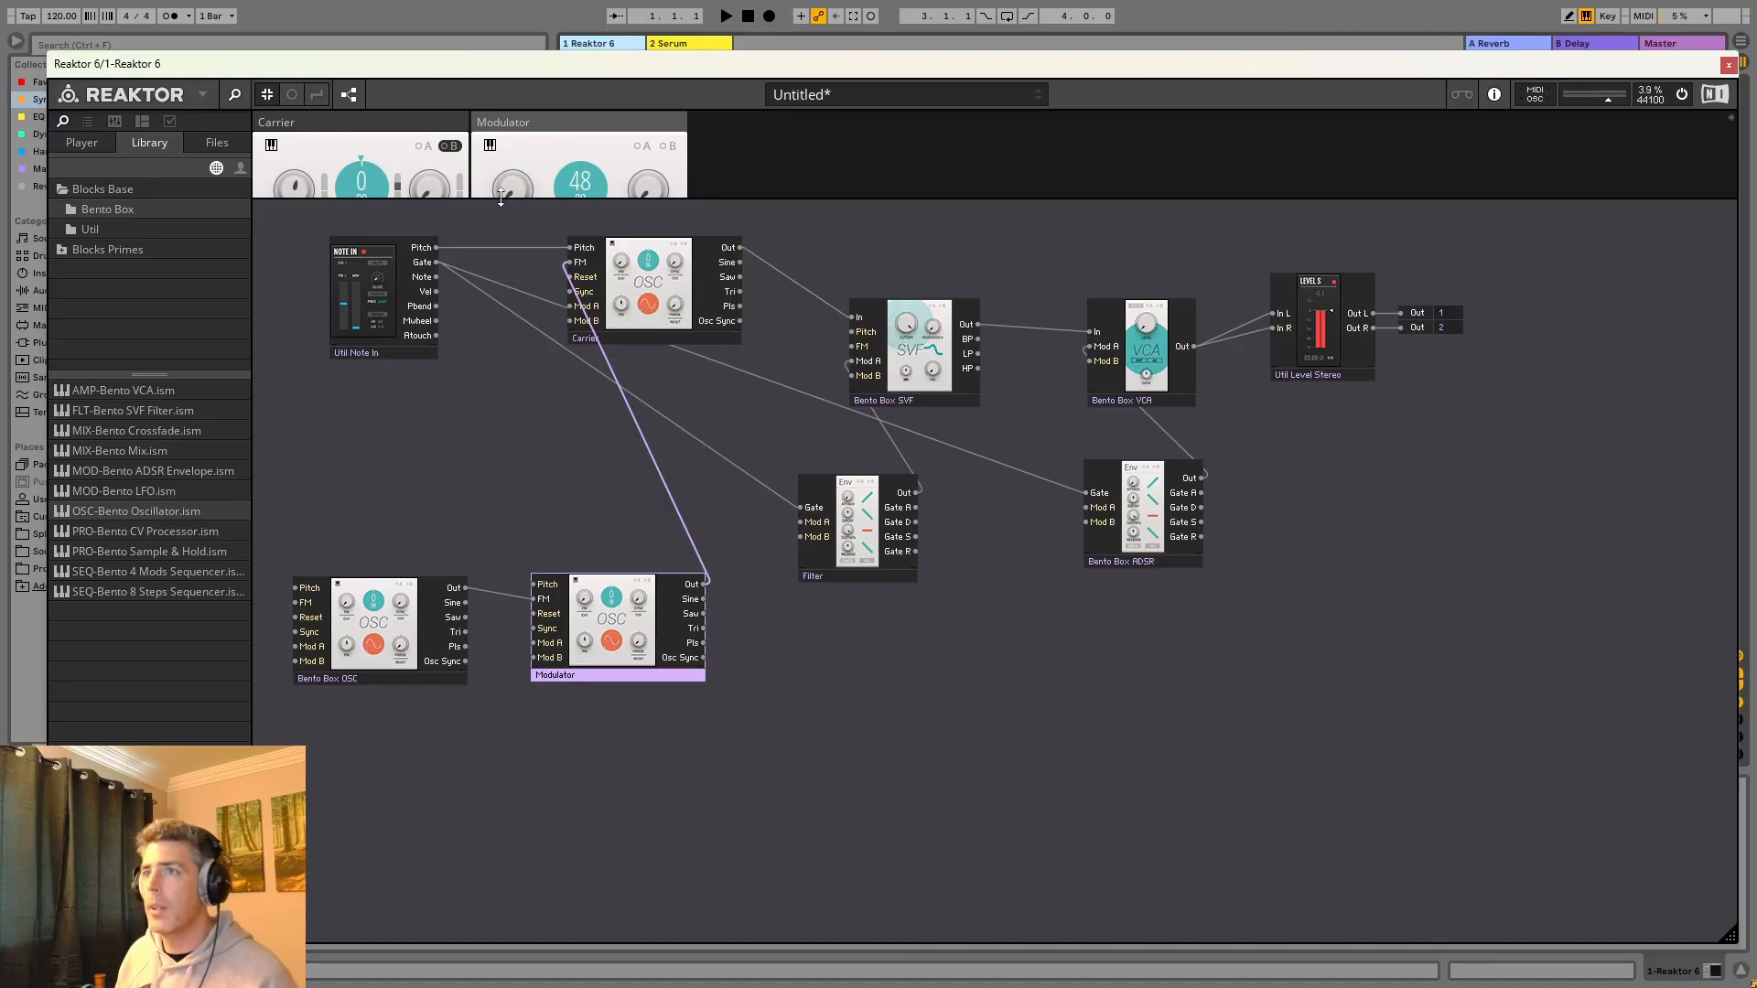
Reveal the instrument panels and raise the Modulator's FM amount to 45.1.
left_click_drag(500, 196, 613, 871)
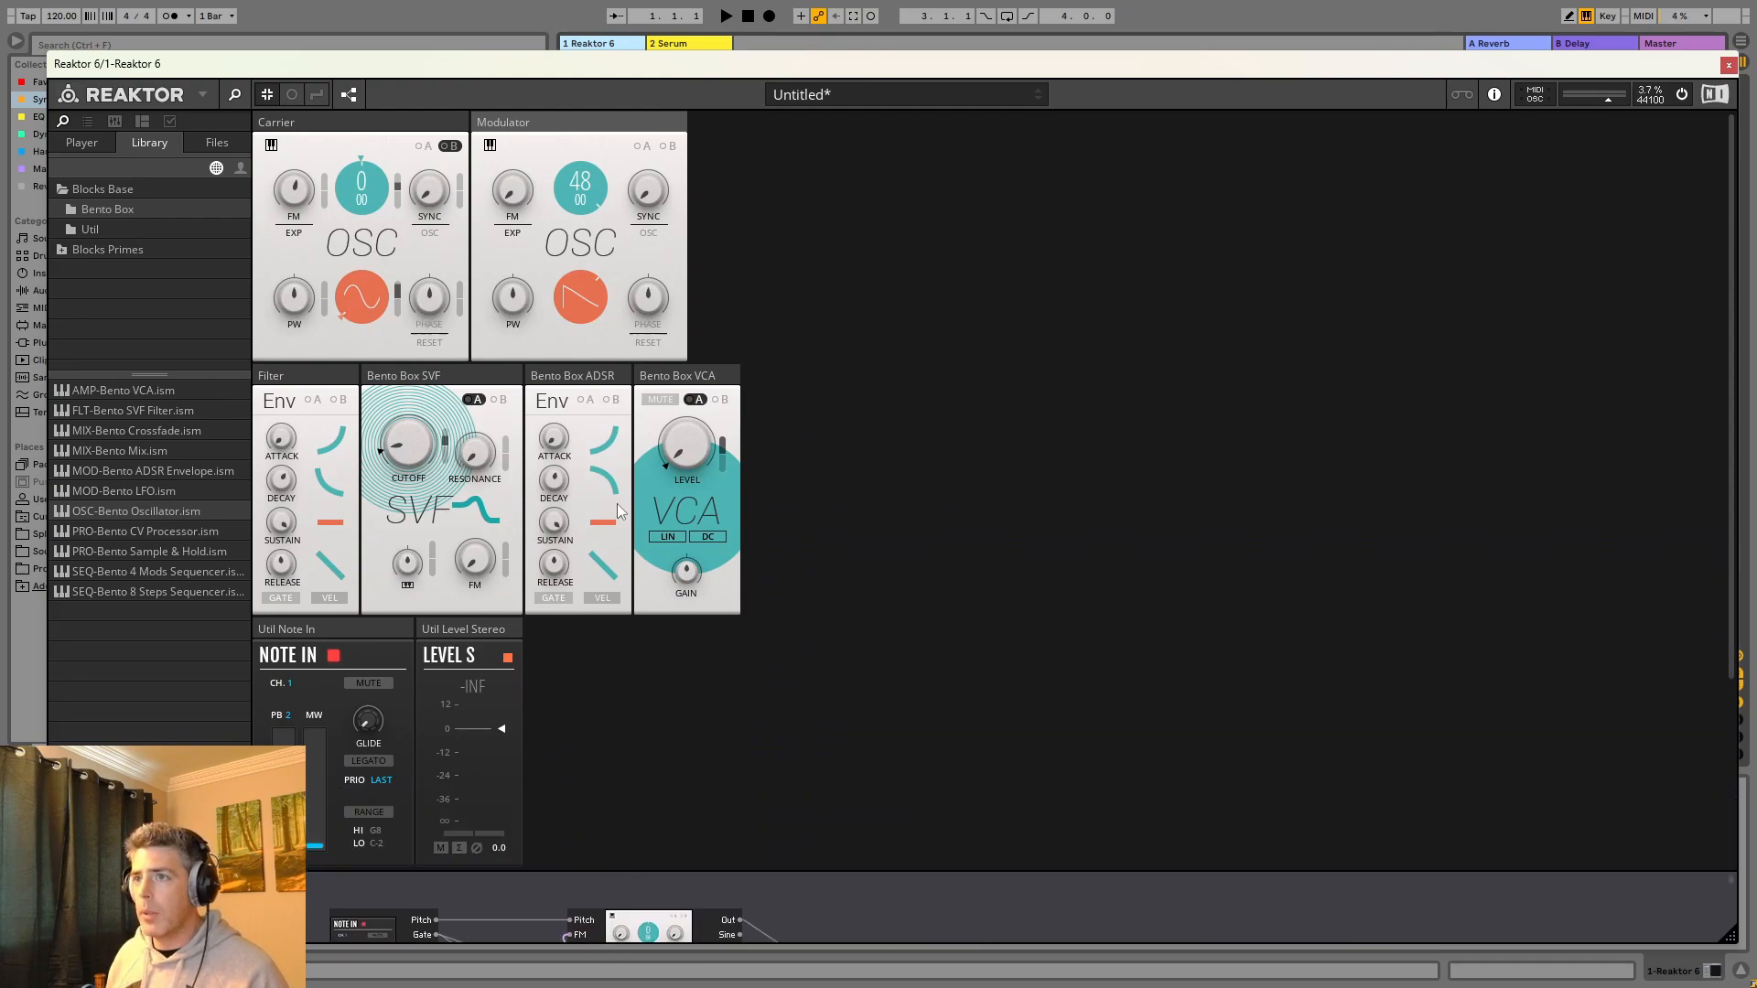
scroll(616, 511, "down", 3)
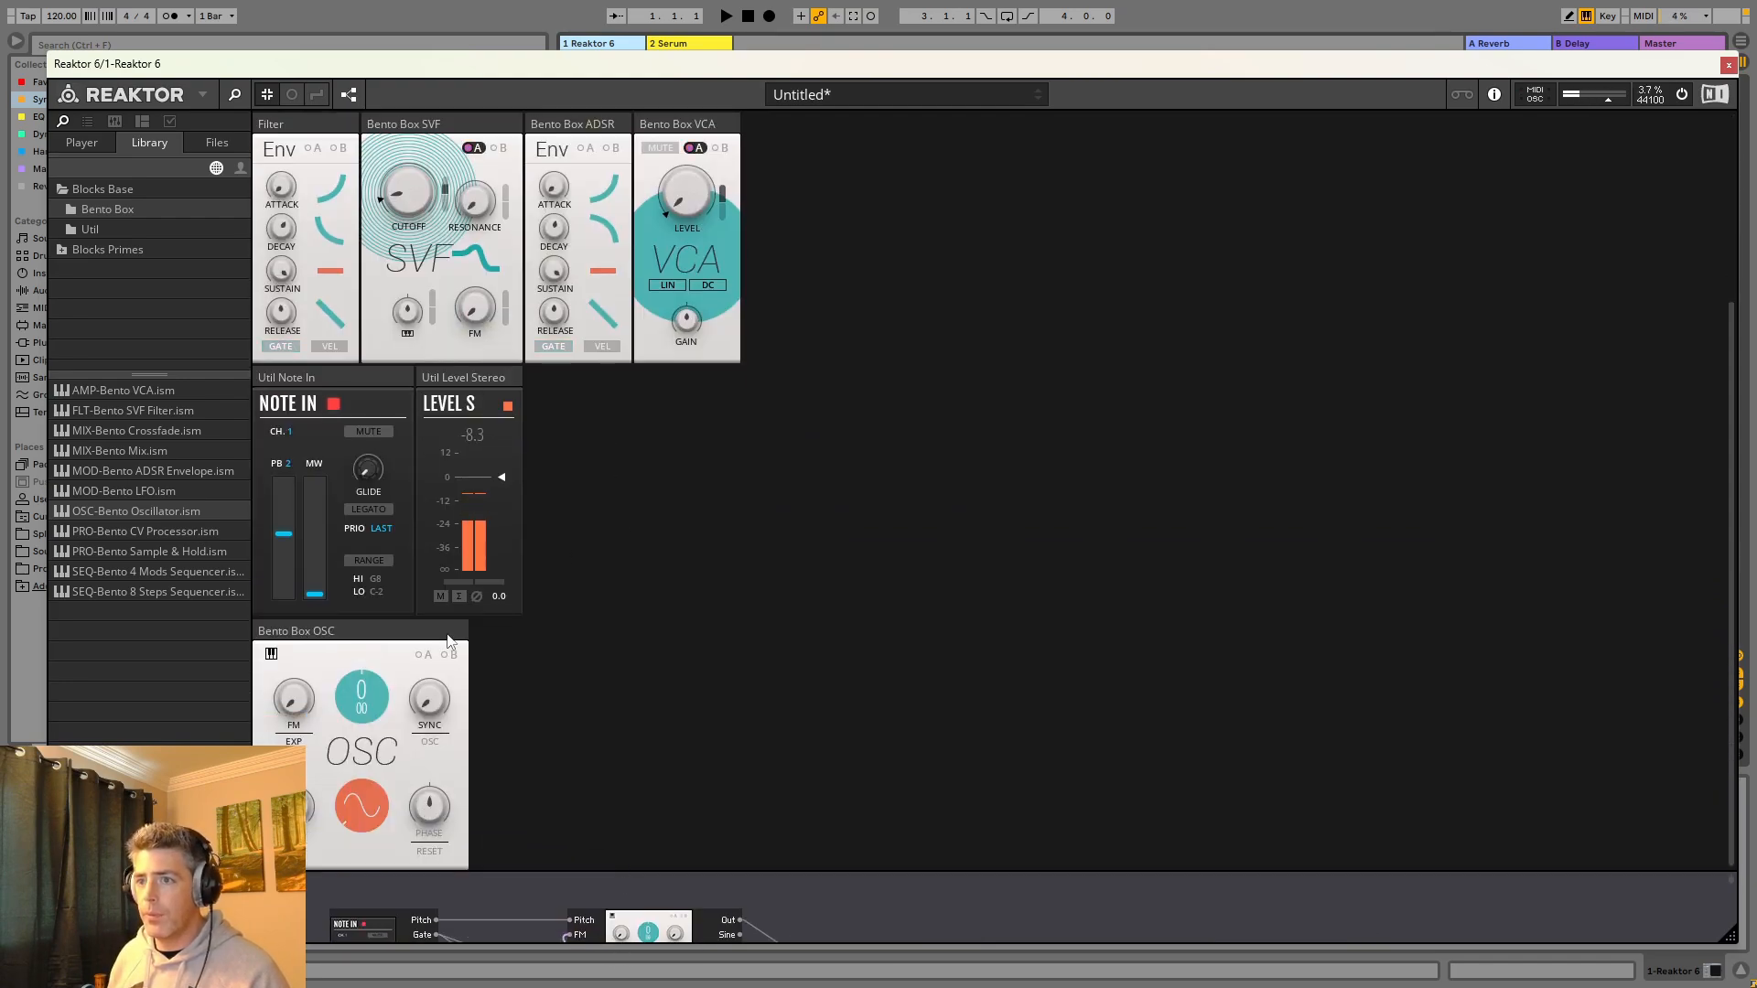
scroll(485, 384, "up", 3)
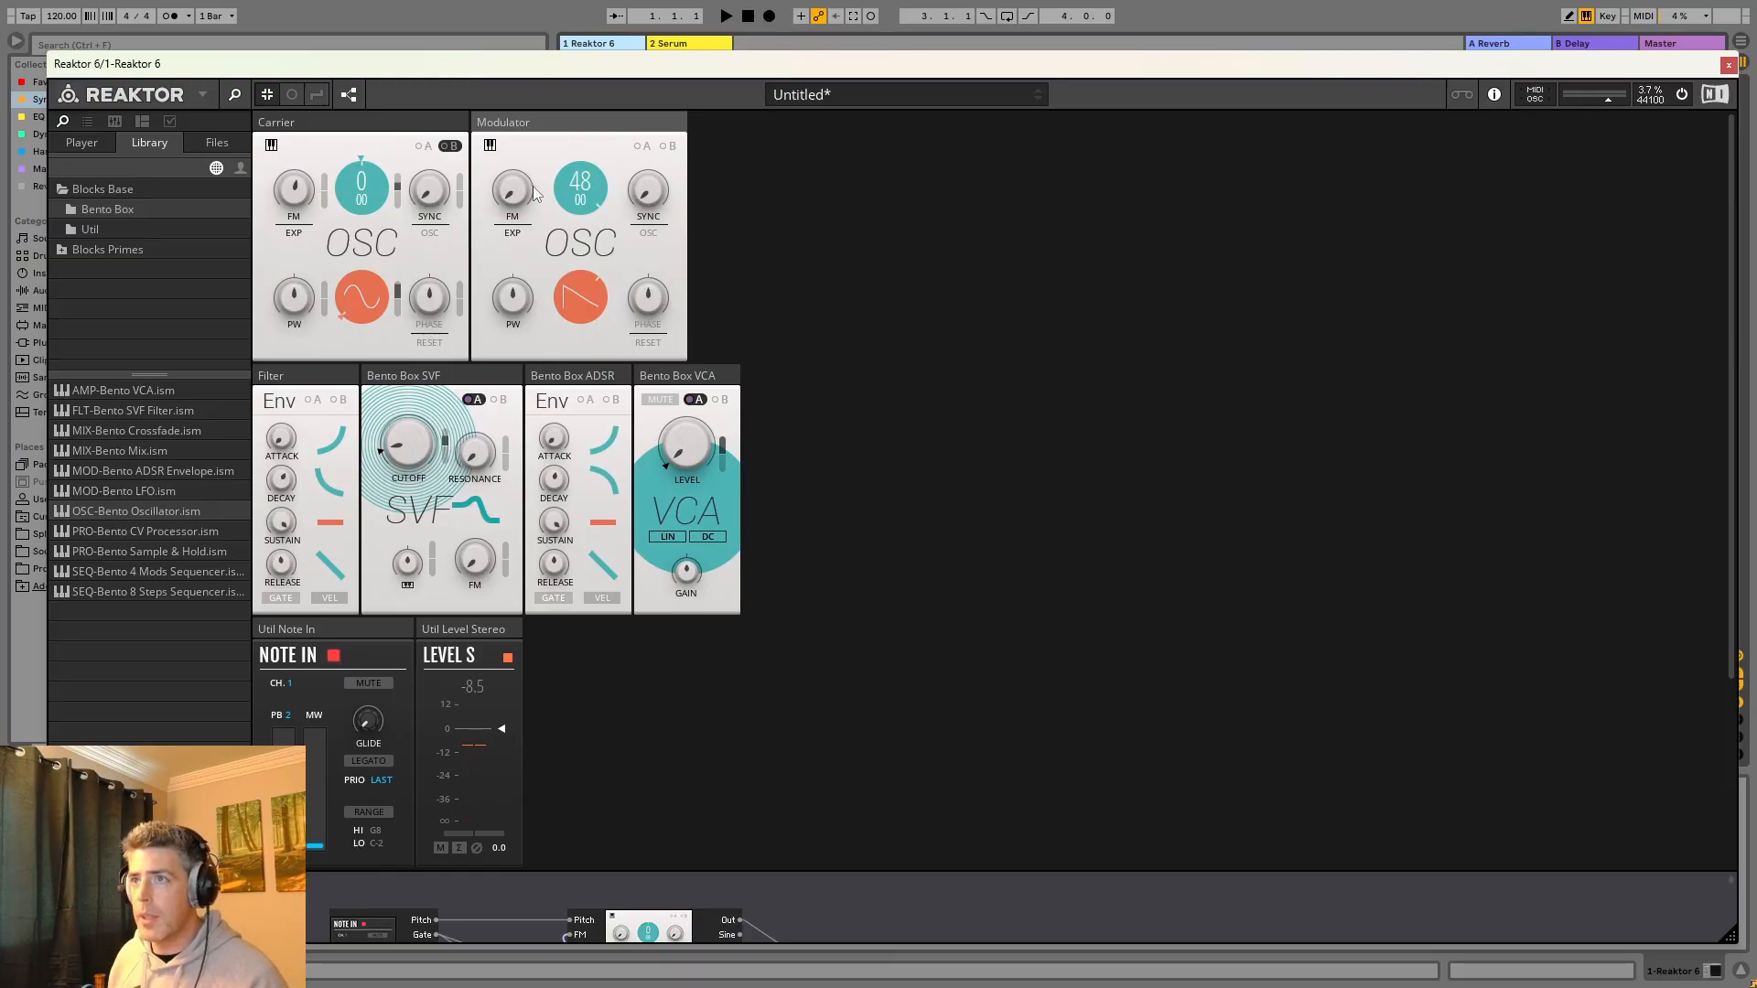
left_click_drag(513, 194, 535, 128)
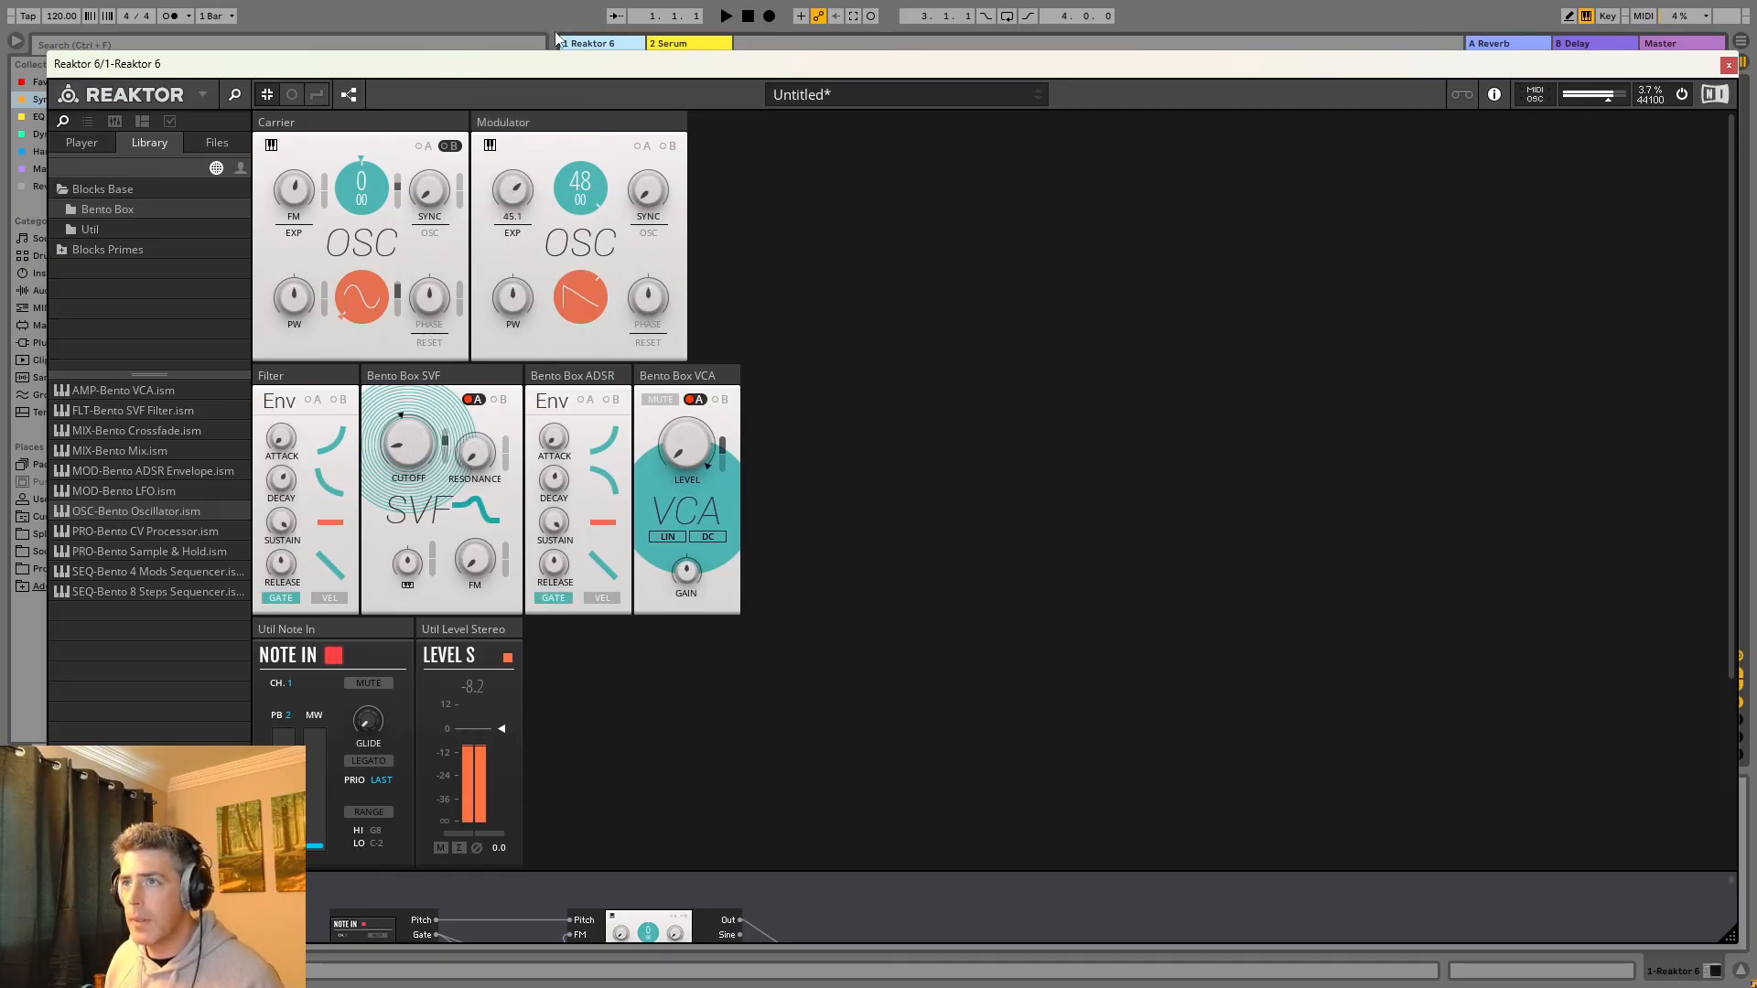
Raise the pitch of the new Bento Box OSC and change its waveform.
left_click(572, 311)
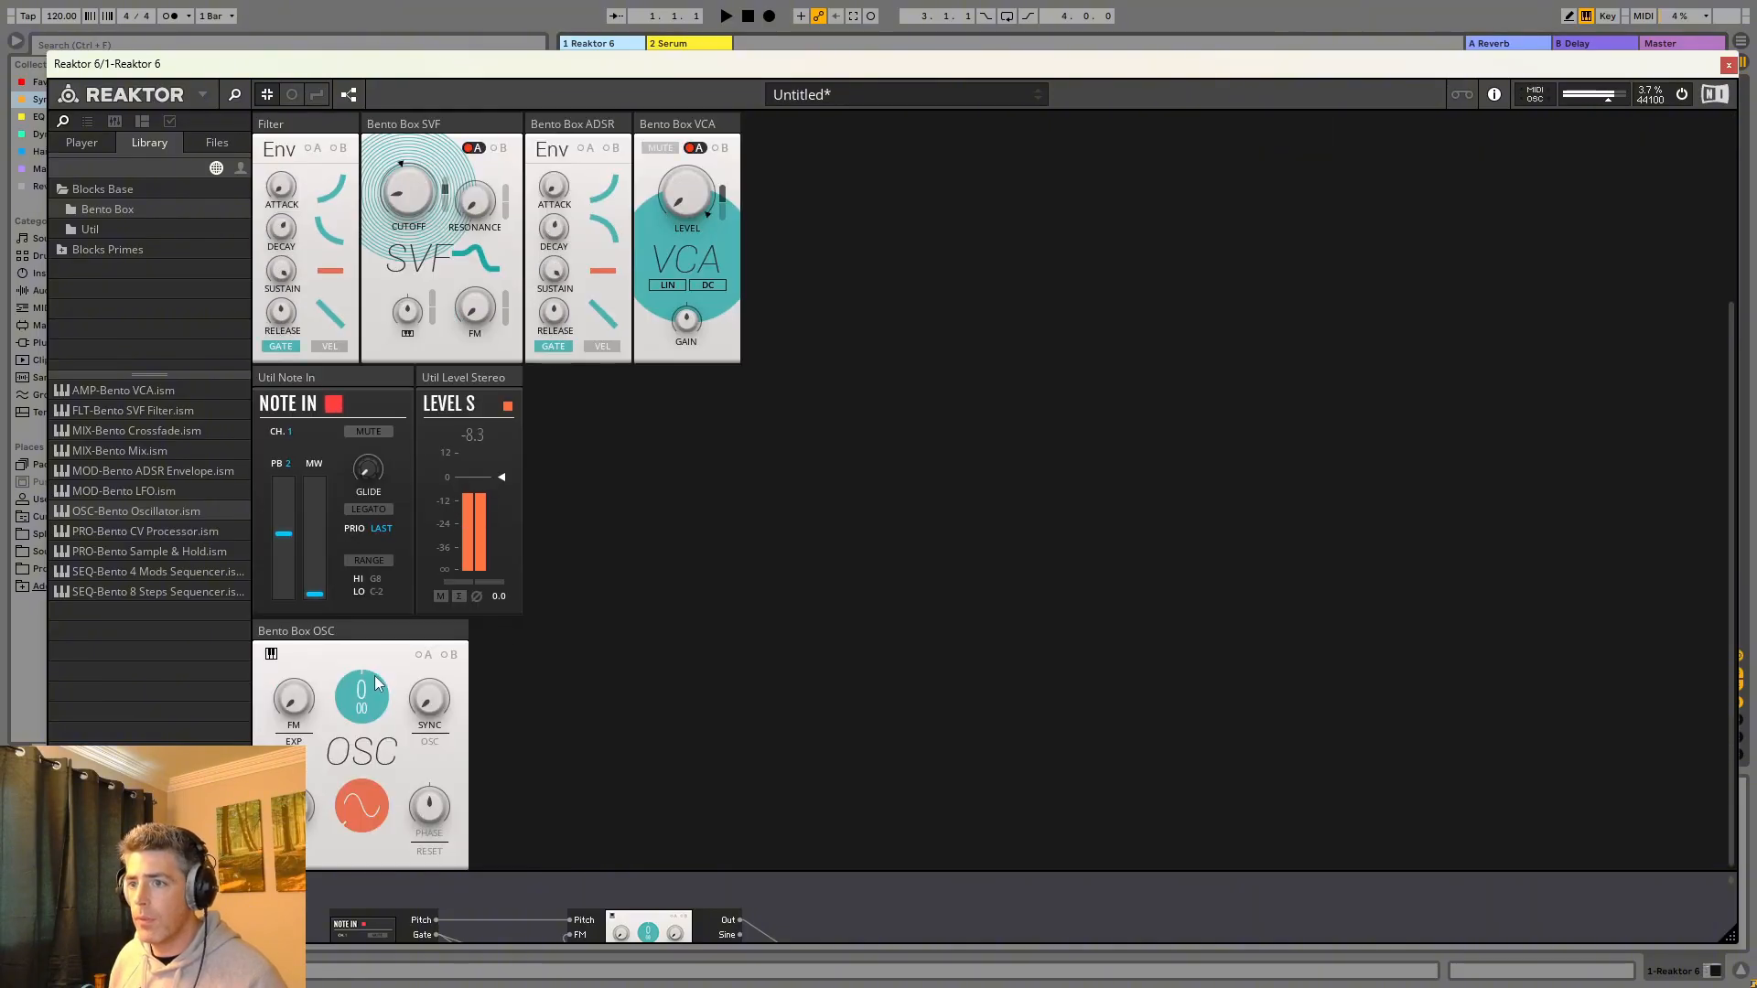
left_click_drag(378, 682, 483, 263)
left_click(366, 812)
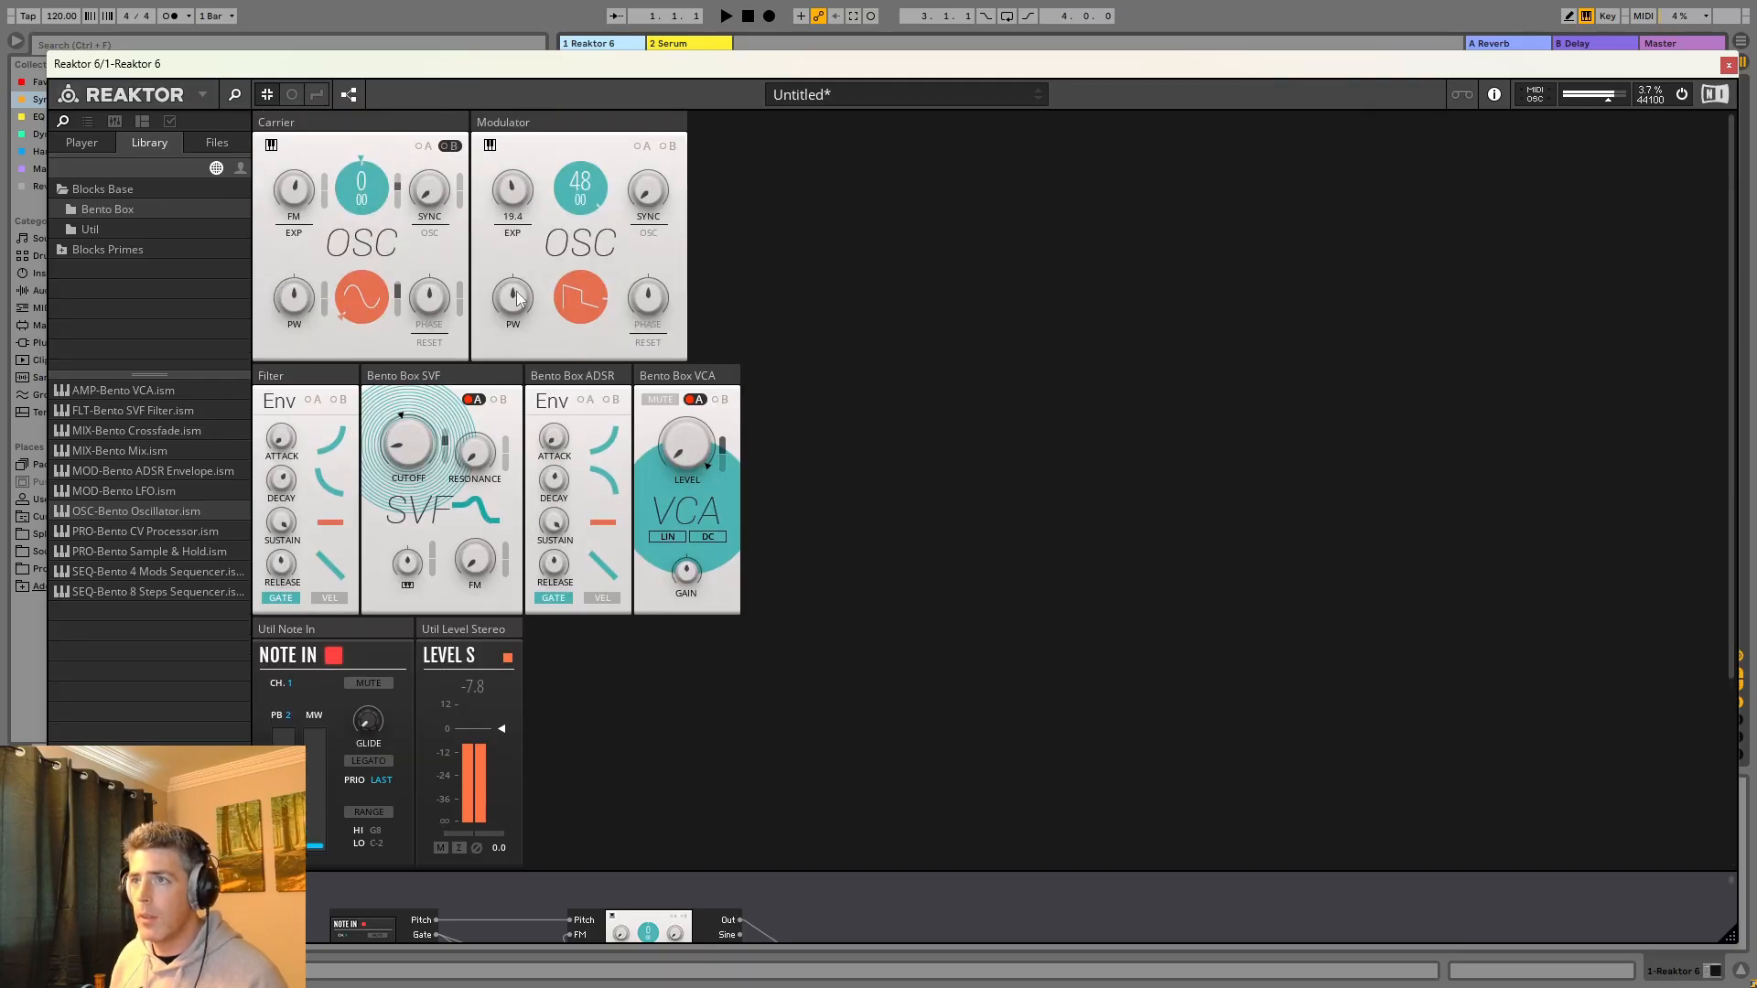
Lower the Modulator's pitch to 28, reshape its waveform and adjust the Filter envelope.
left_click_drag(517, 297, 521, 337)
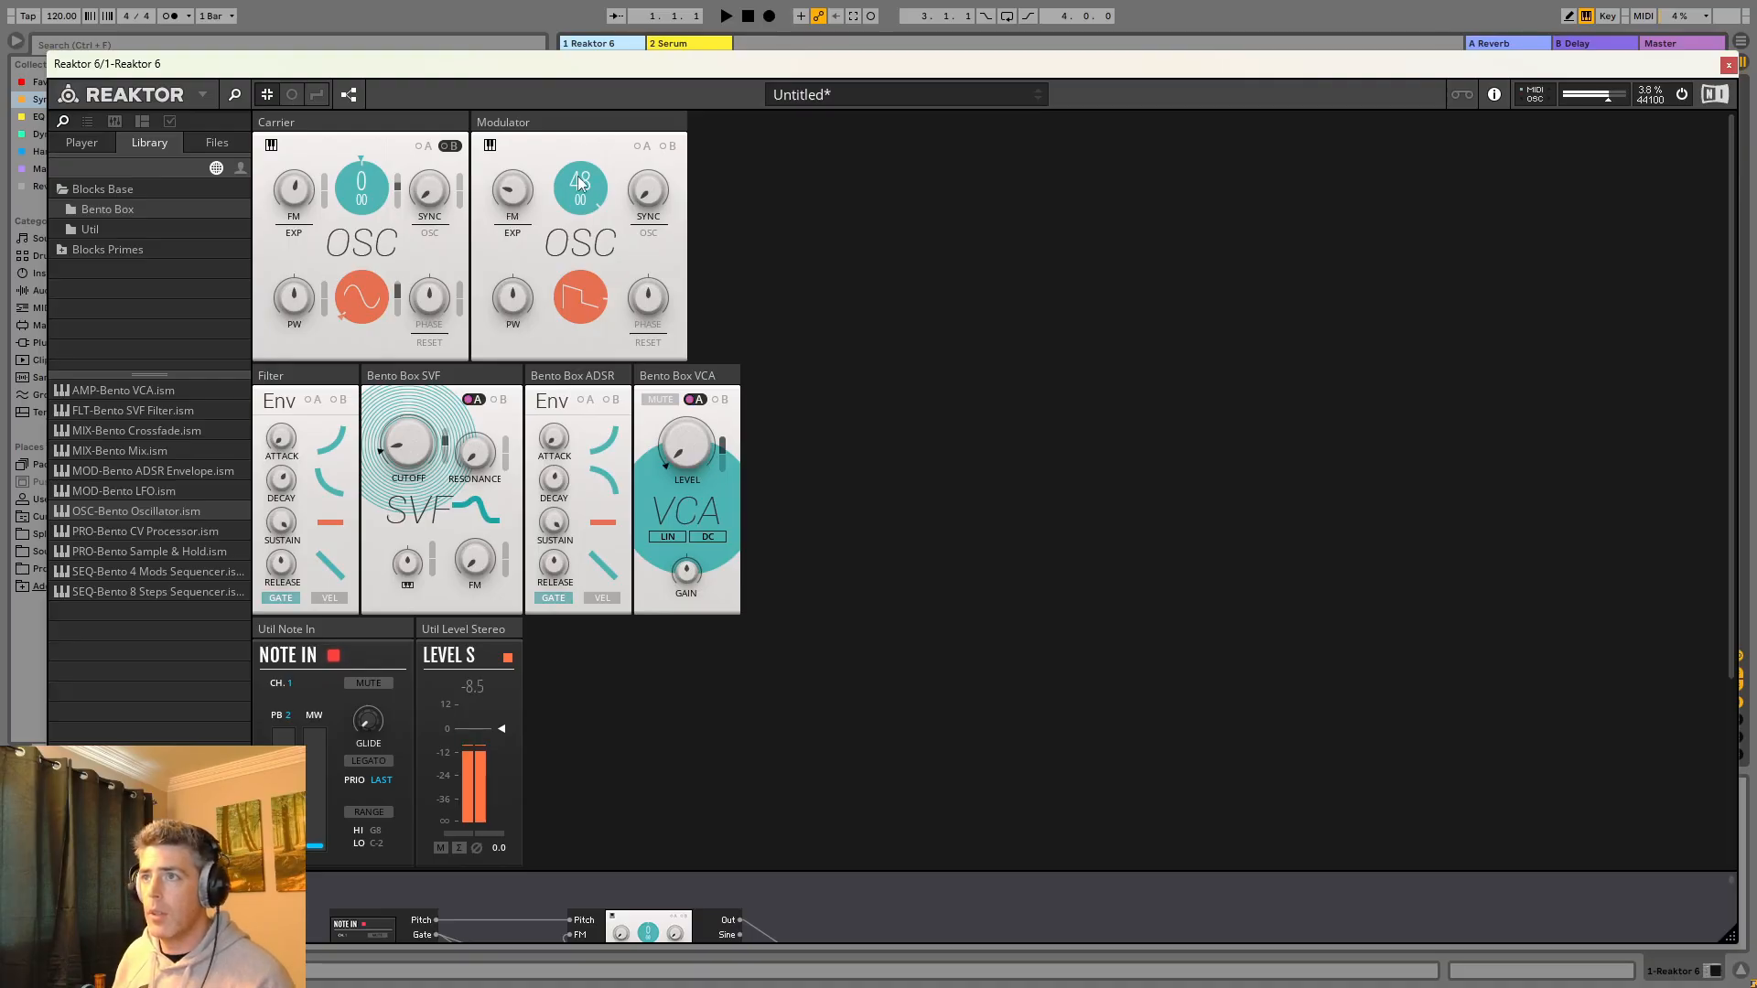
left_click_drag(578, 176, 584, 322)
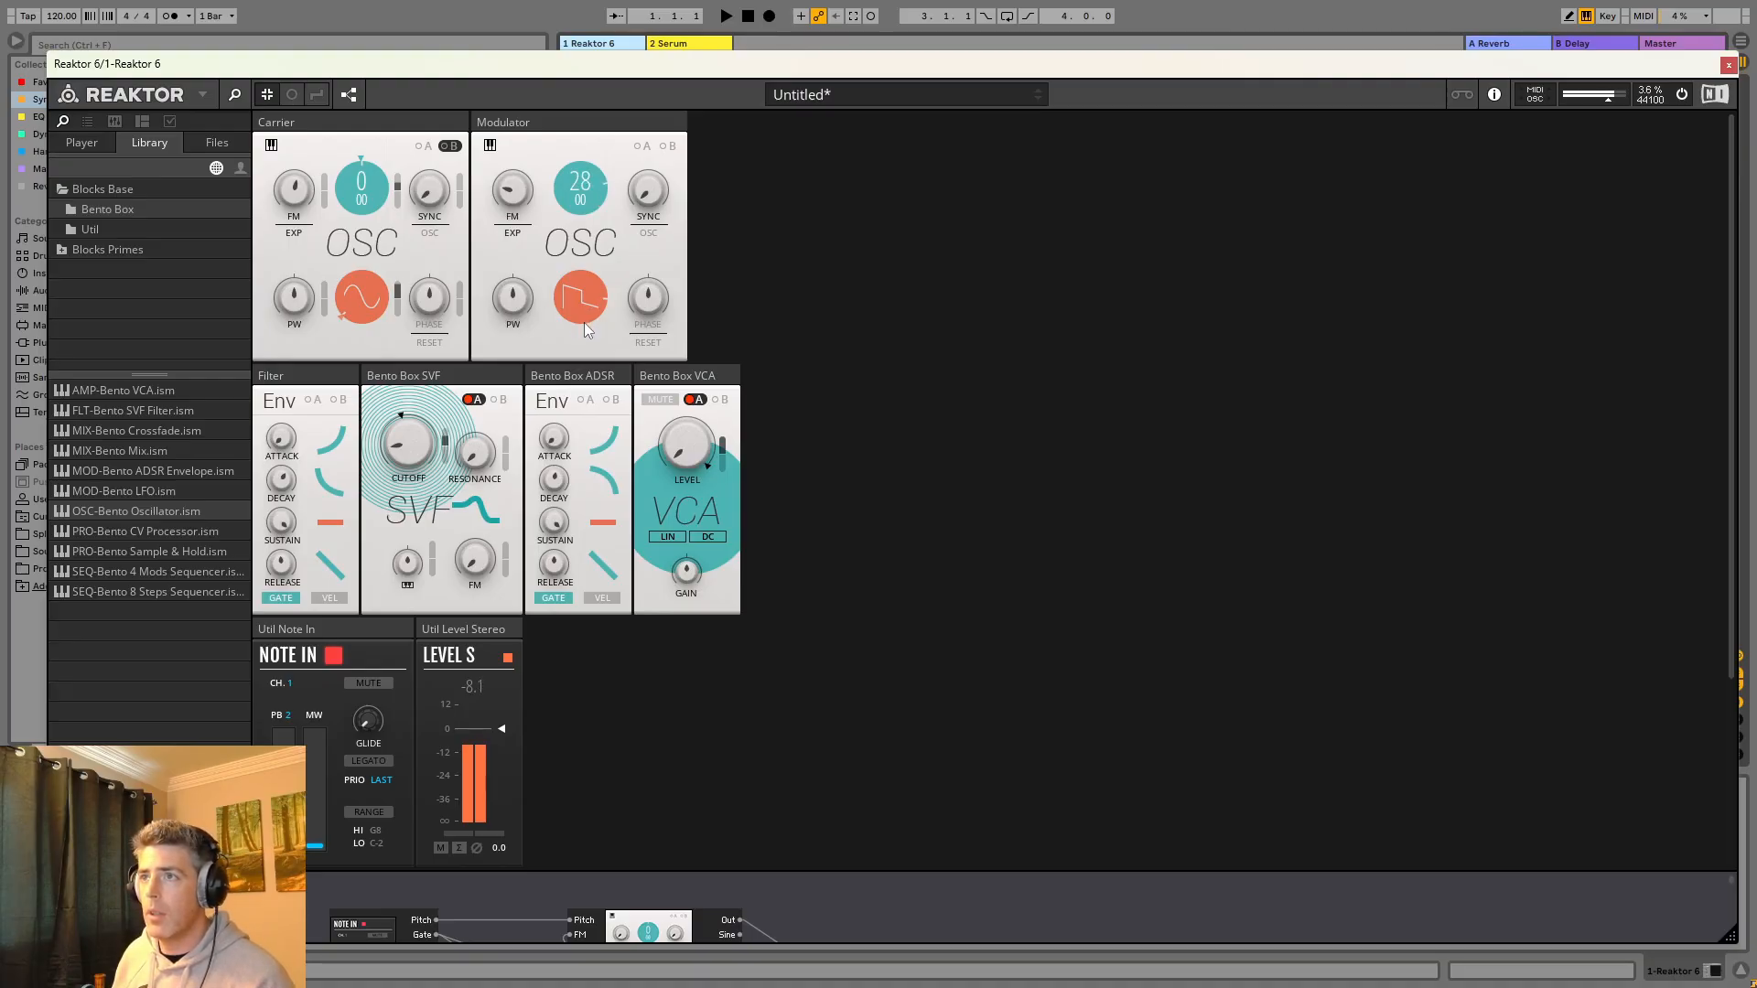
left_click_drag(607, 147, 594, 388)
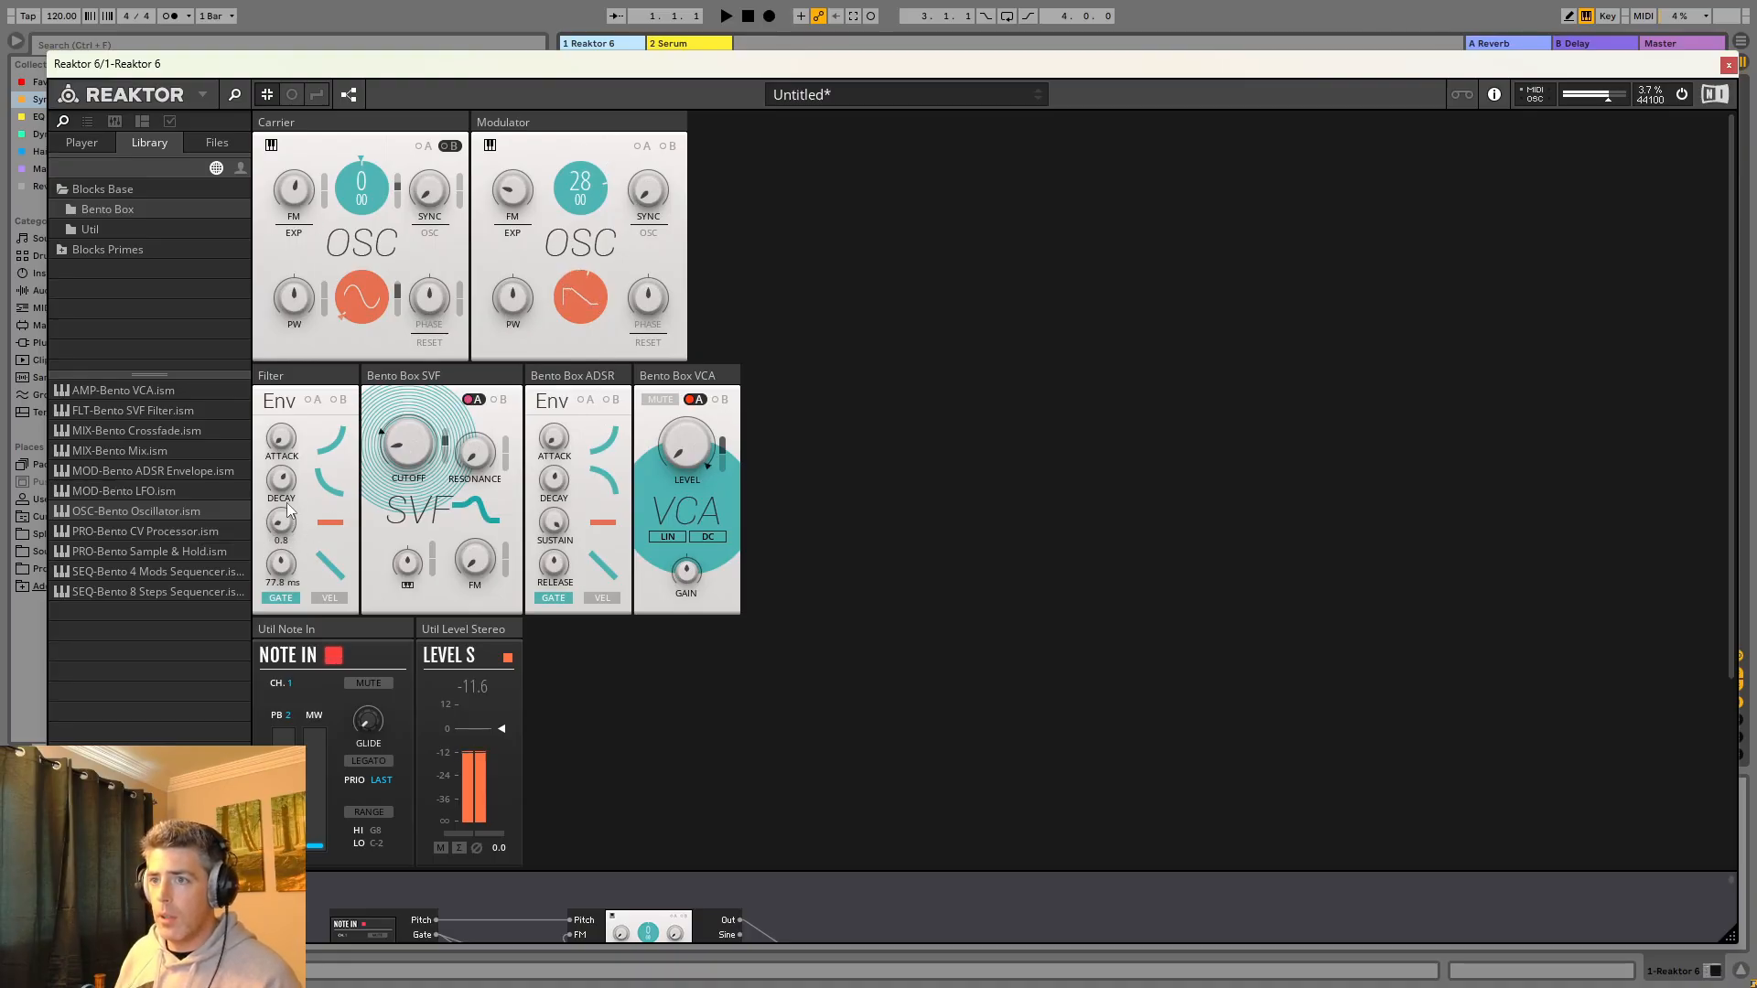
left_click_drag(287, 510, 305, 448)
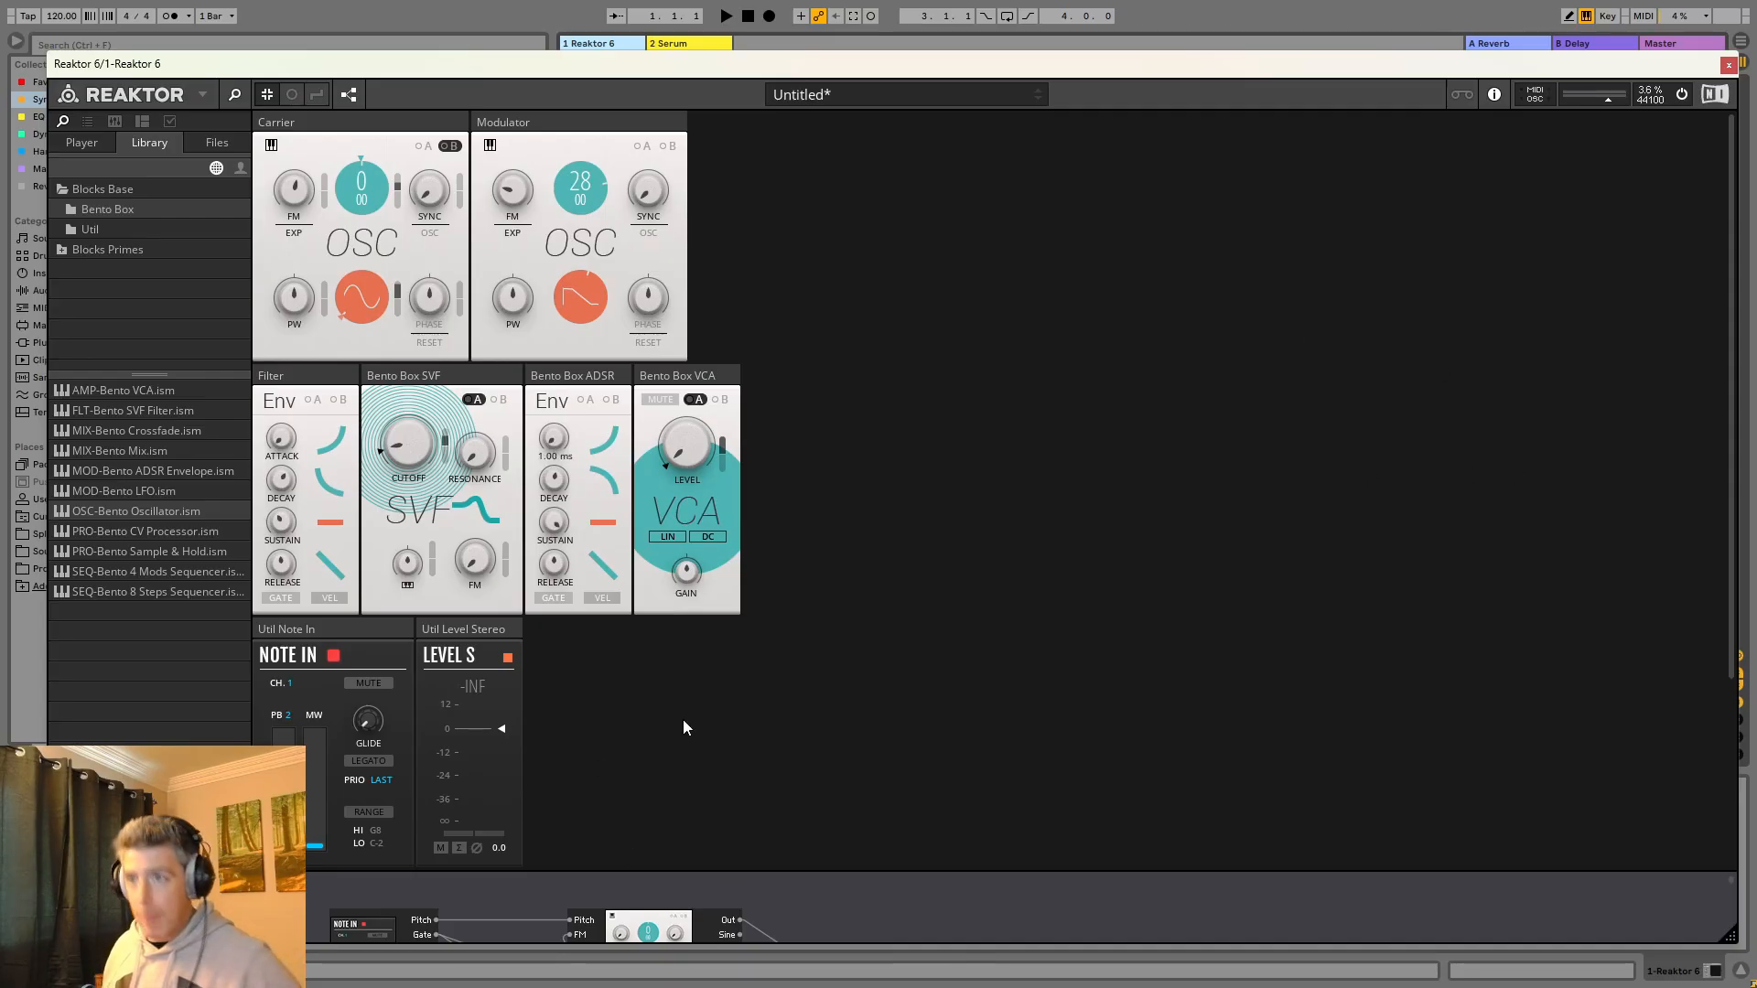
Enlarge the structure view again and close the Reaktor window.
left_click_drag(801, 871, 968, 47)
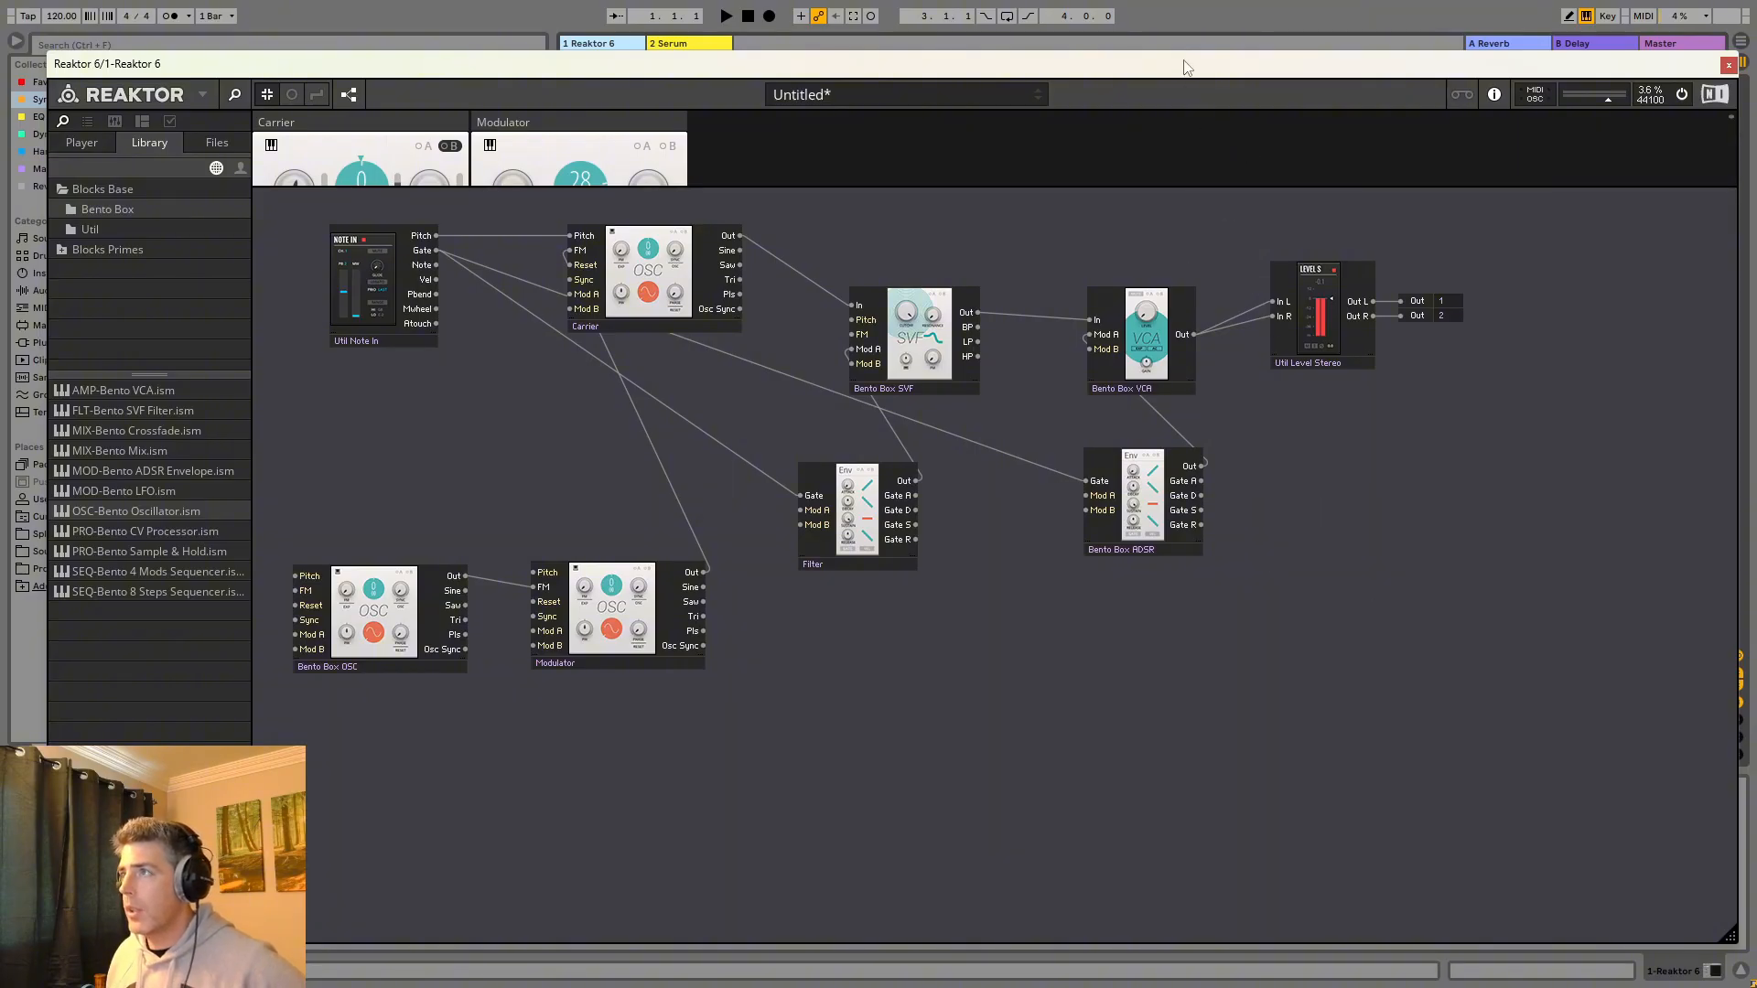
left_click_drag(1189, 62, 1201, 133)
left_click(1740, 137)
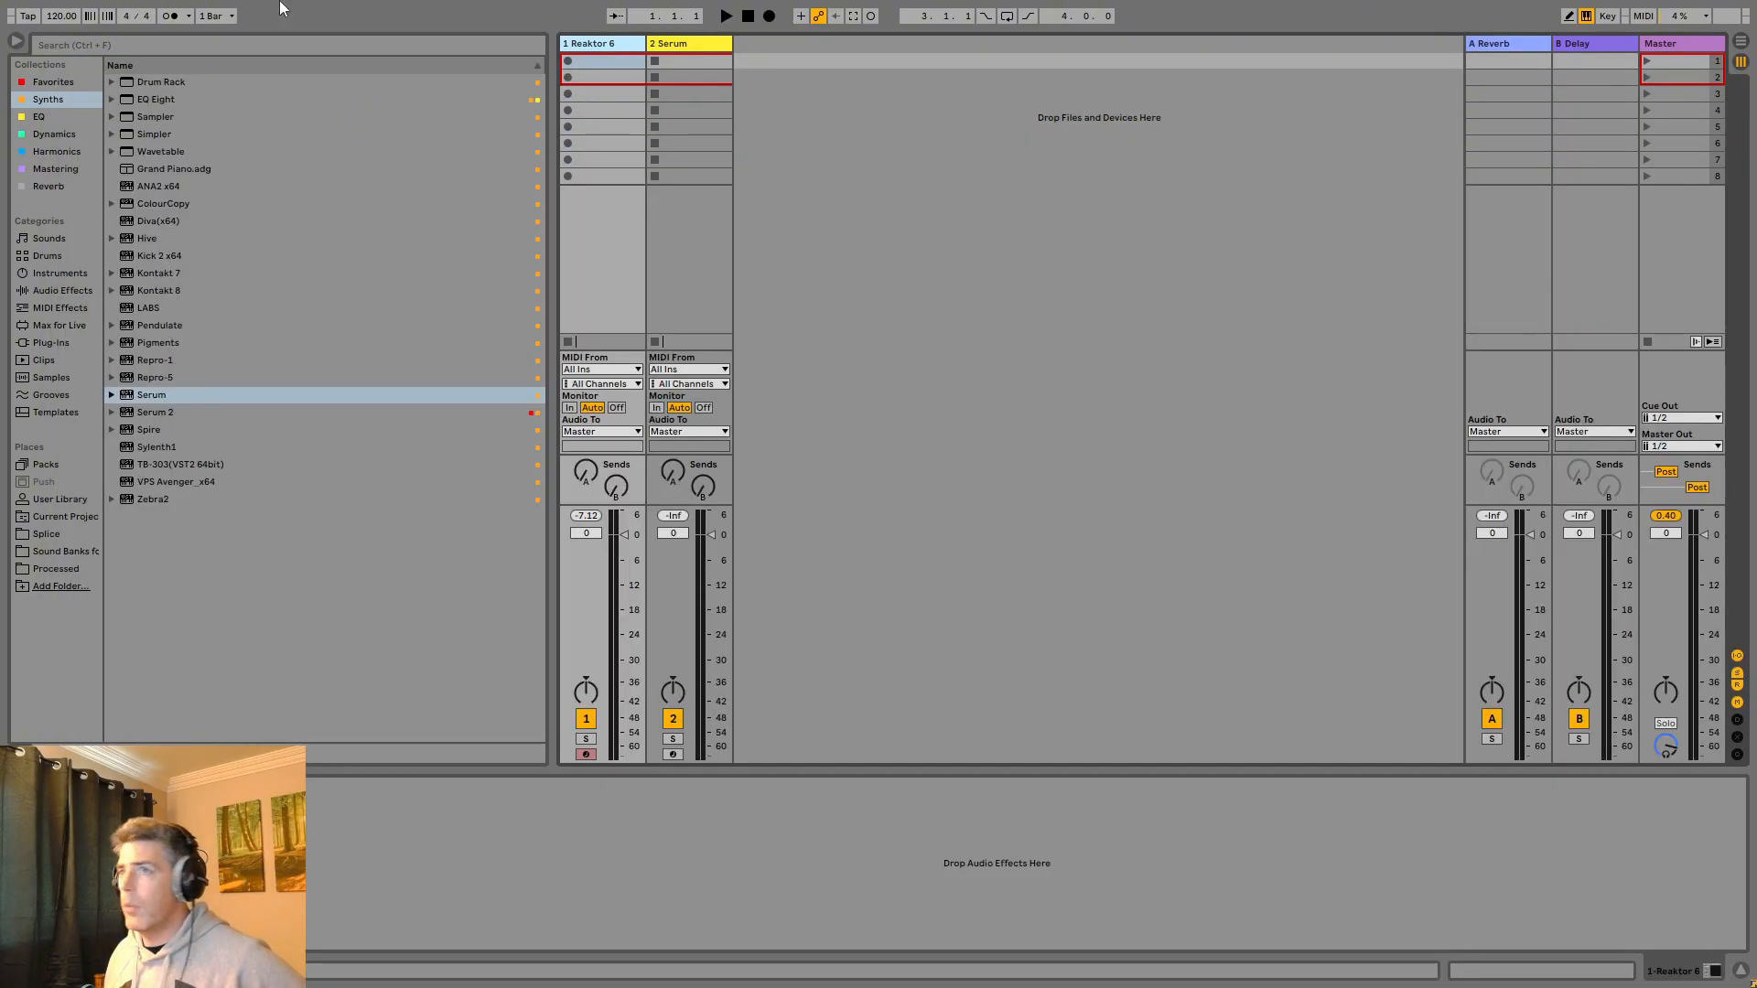
Load the Operator instrument from the Instruments category onto a new track.
left_click(80, 102)
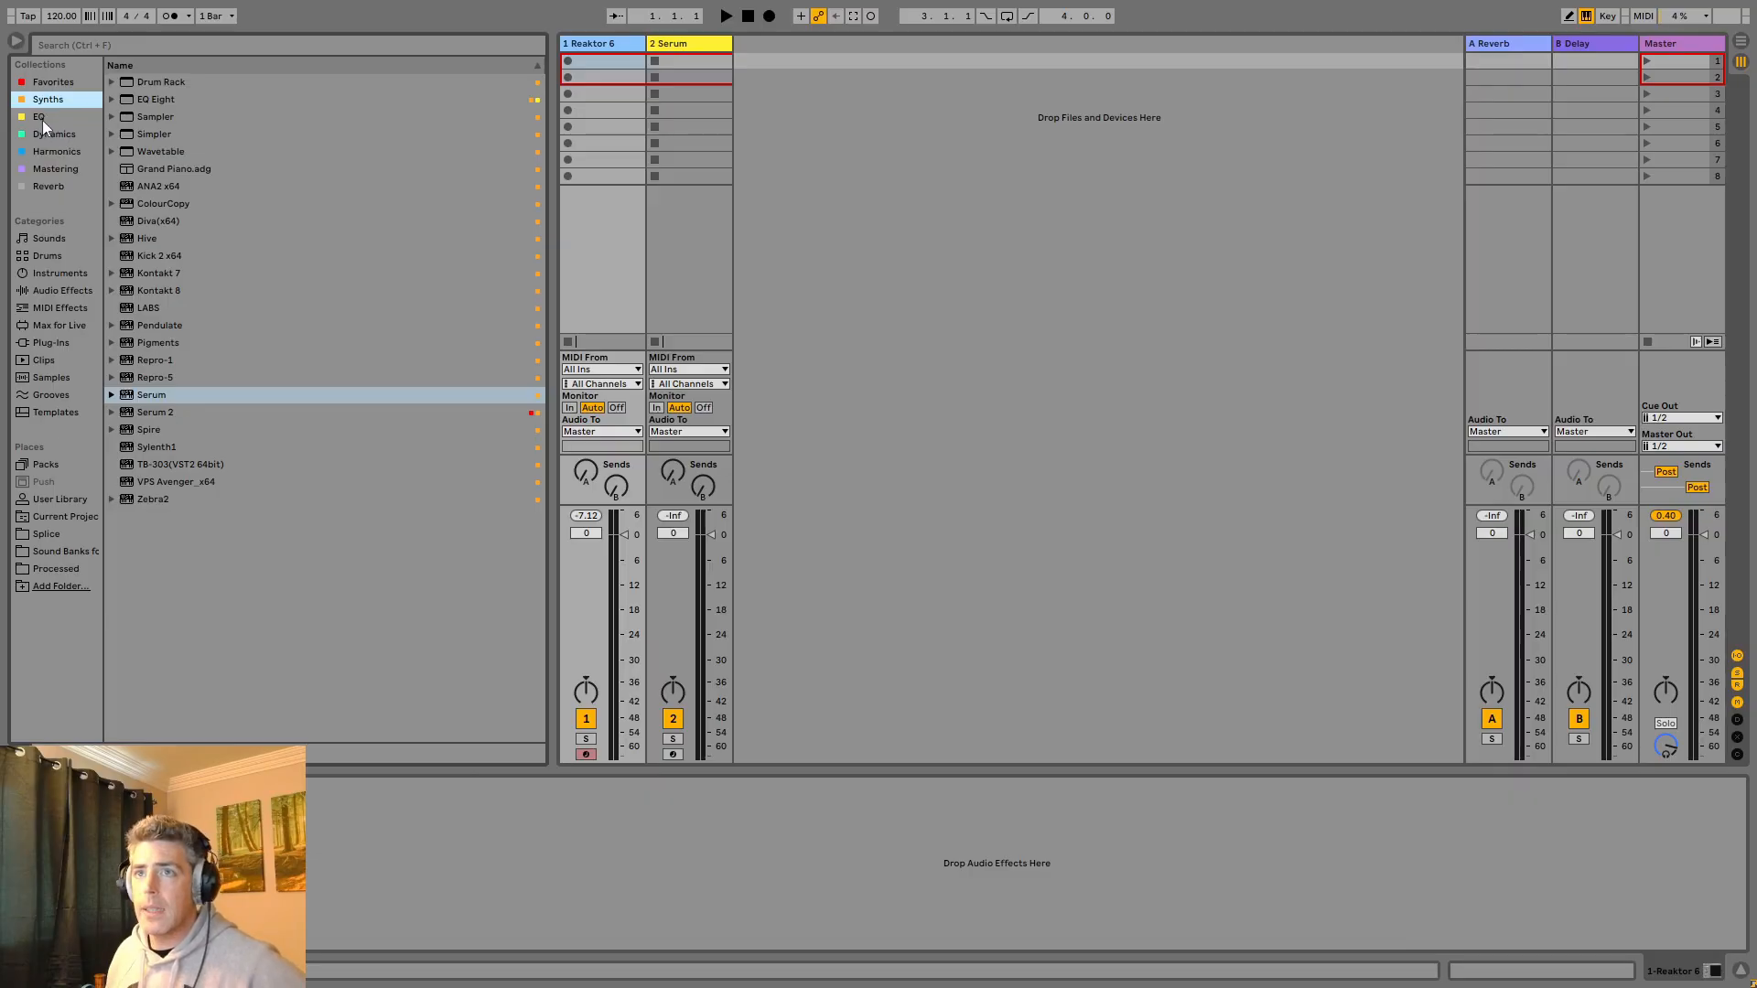
left_click(64, 272)
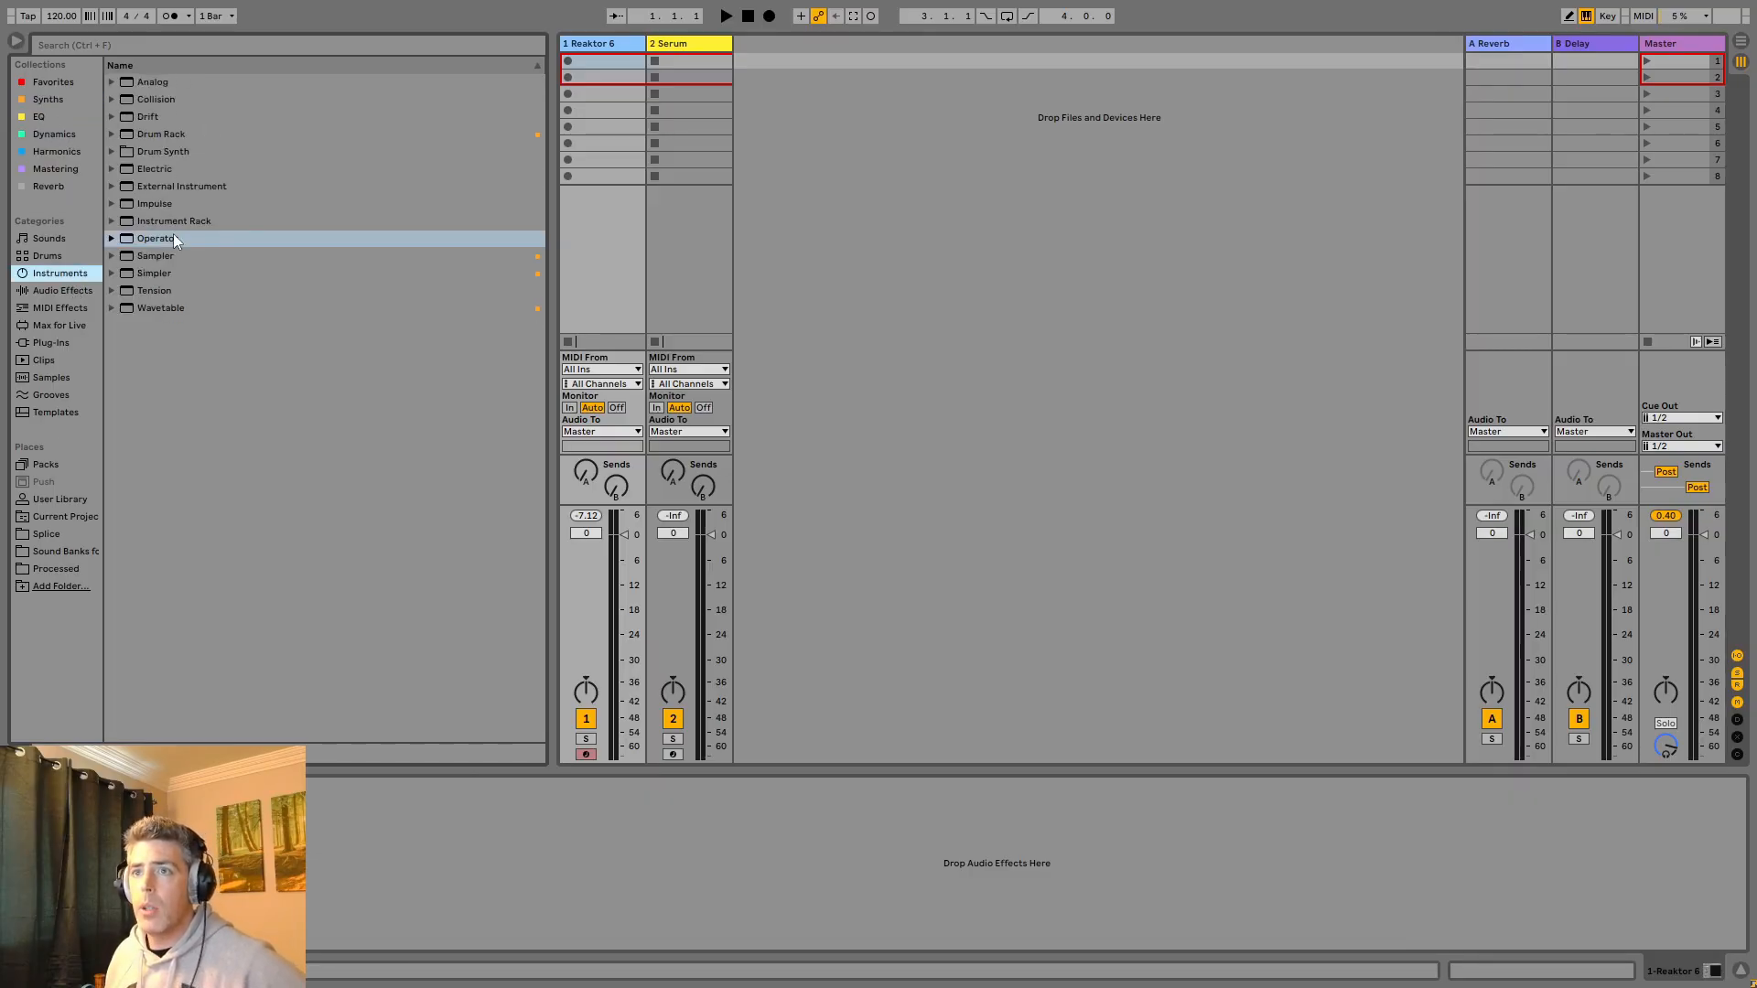
left_click_drag(173, 238, 825, 220)
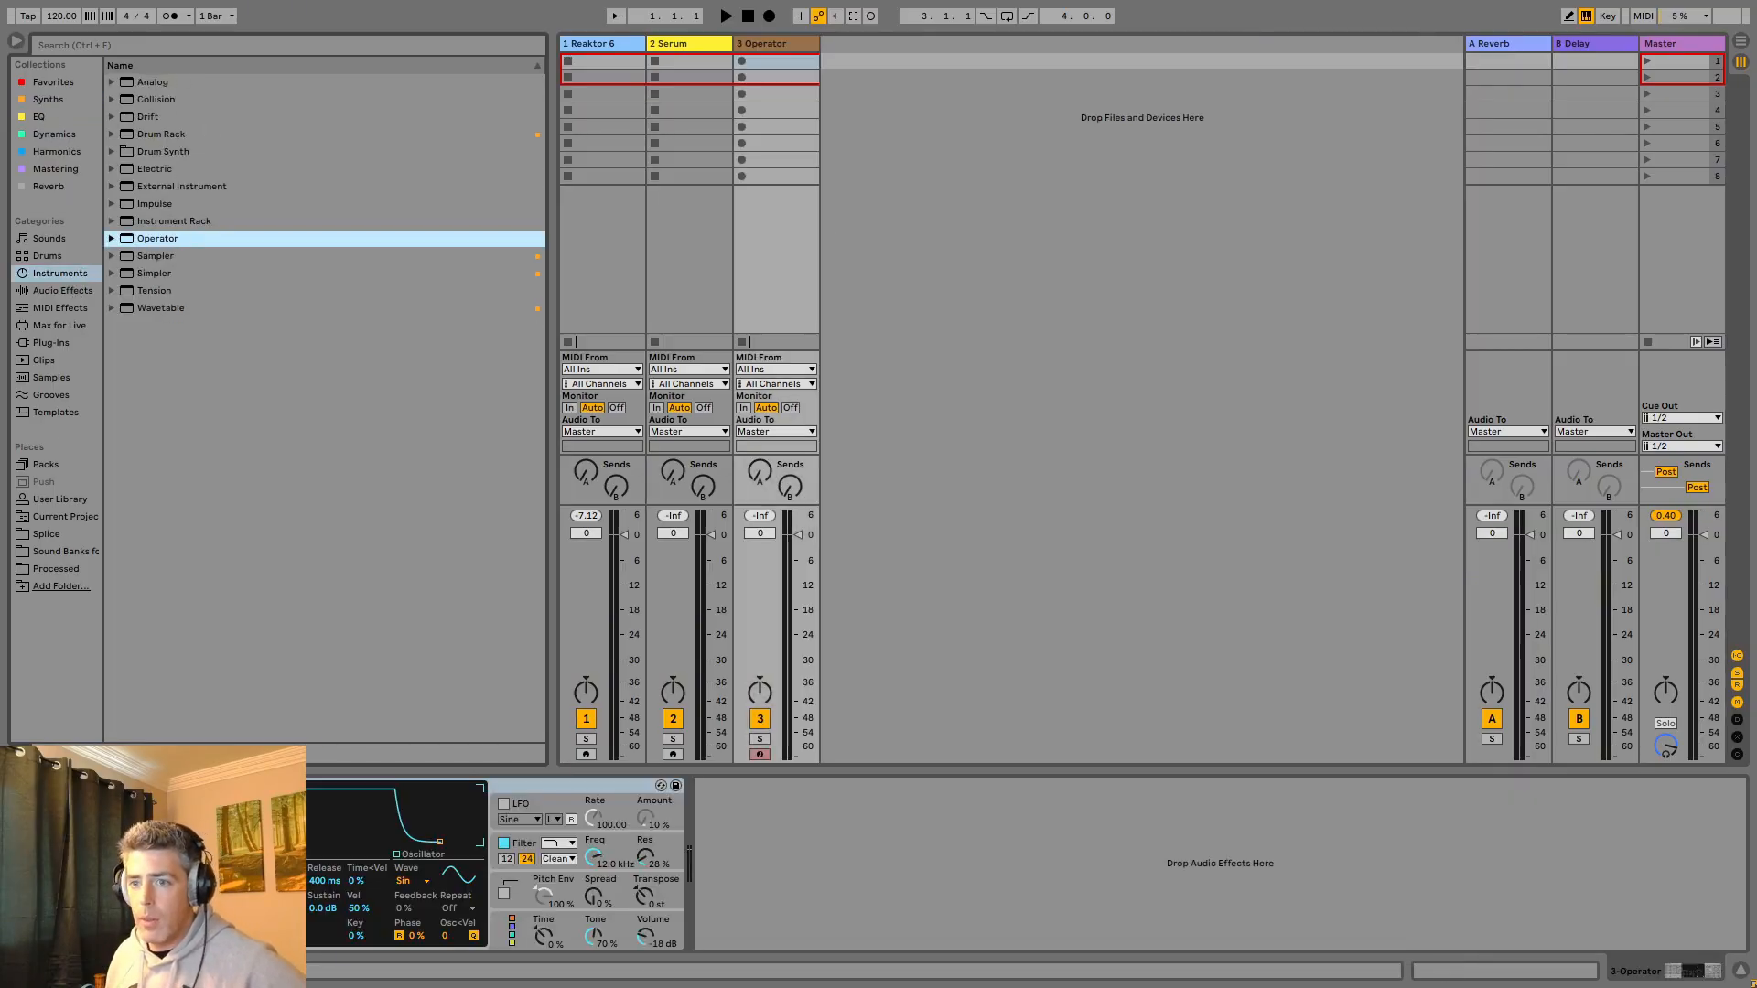
Look through the settings of Operator's individual oscillators.
left_click(119, 888)
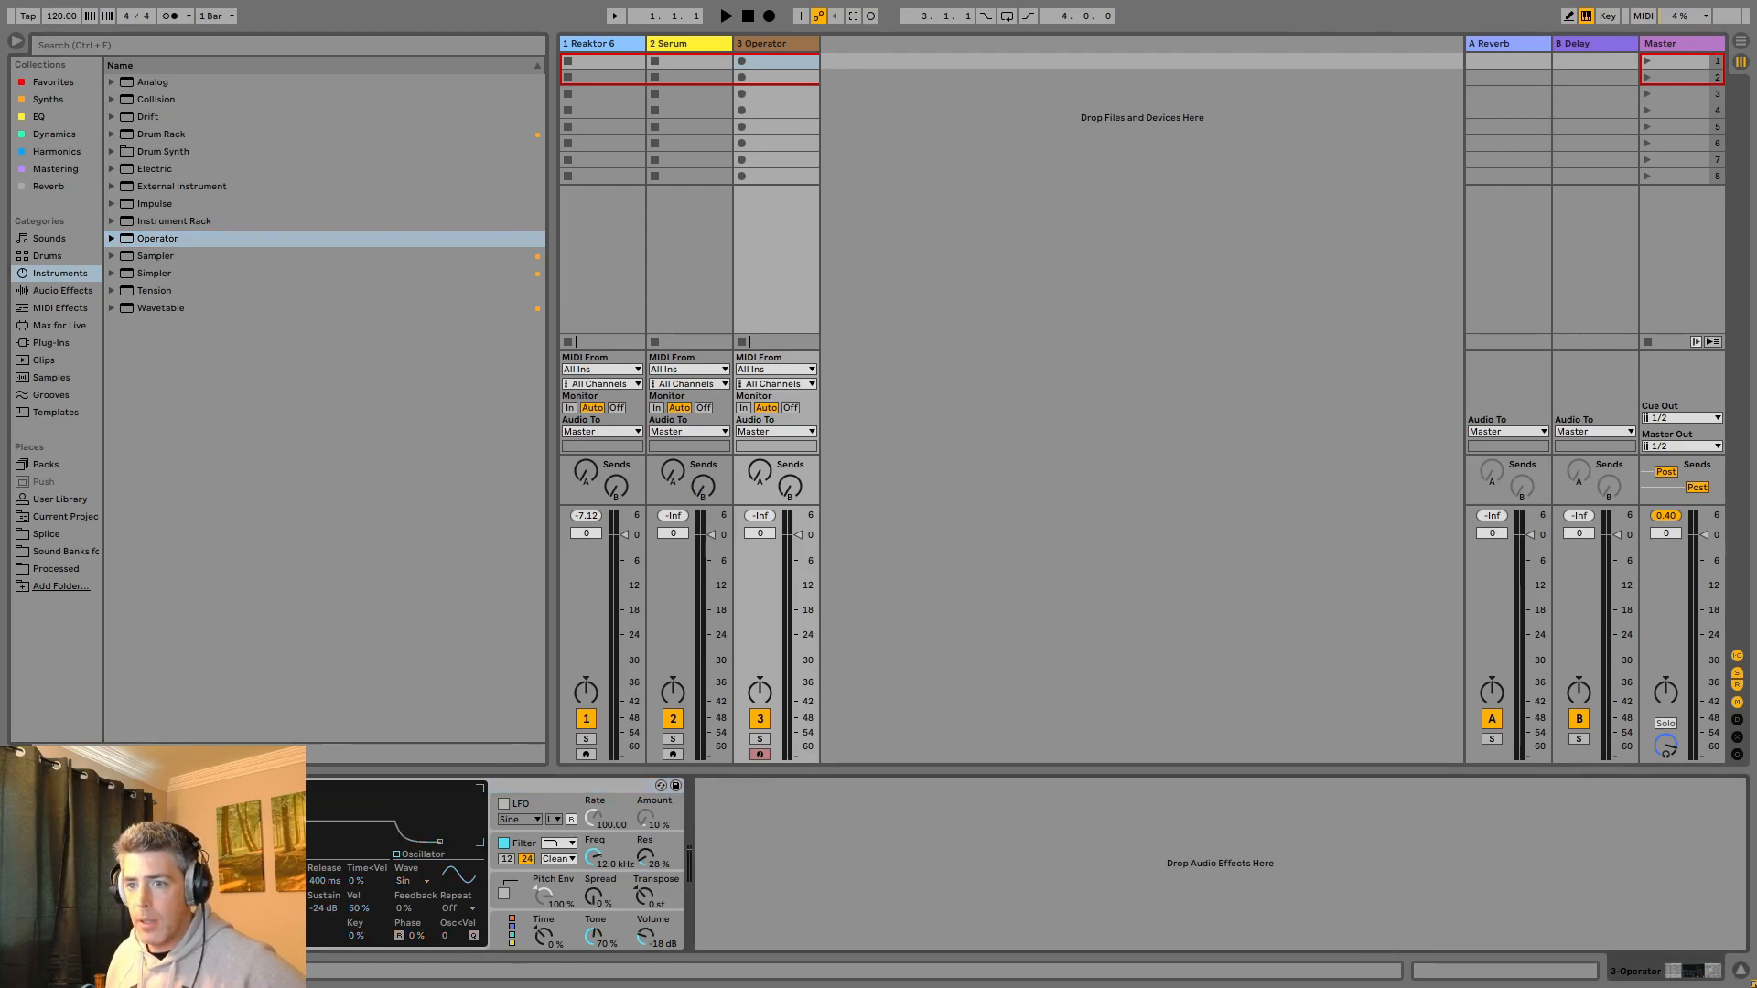
left_click(207, 892)
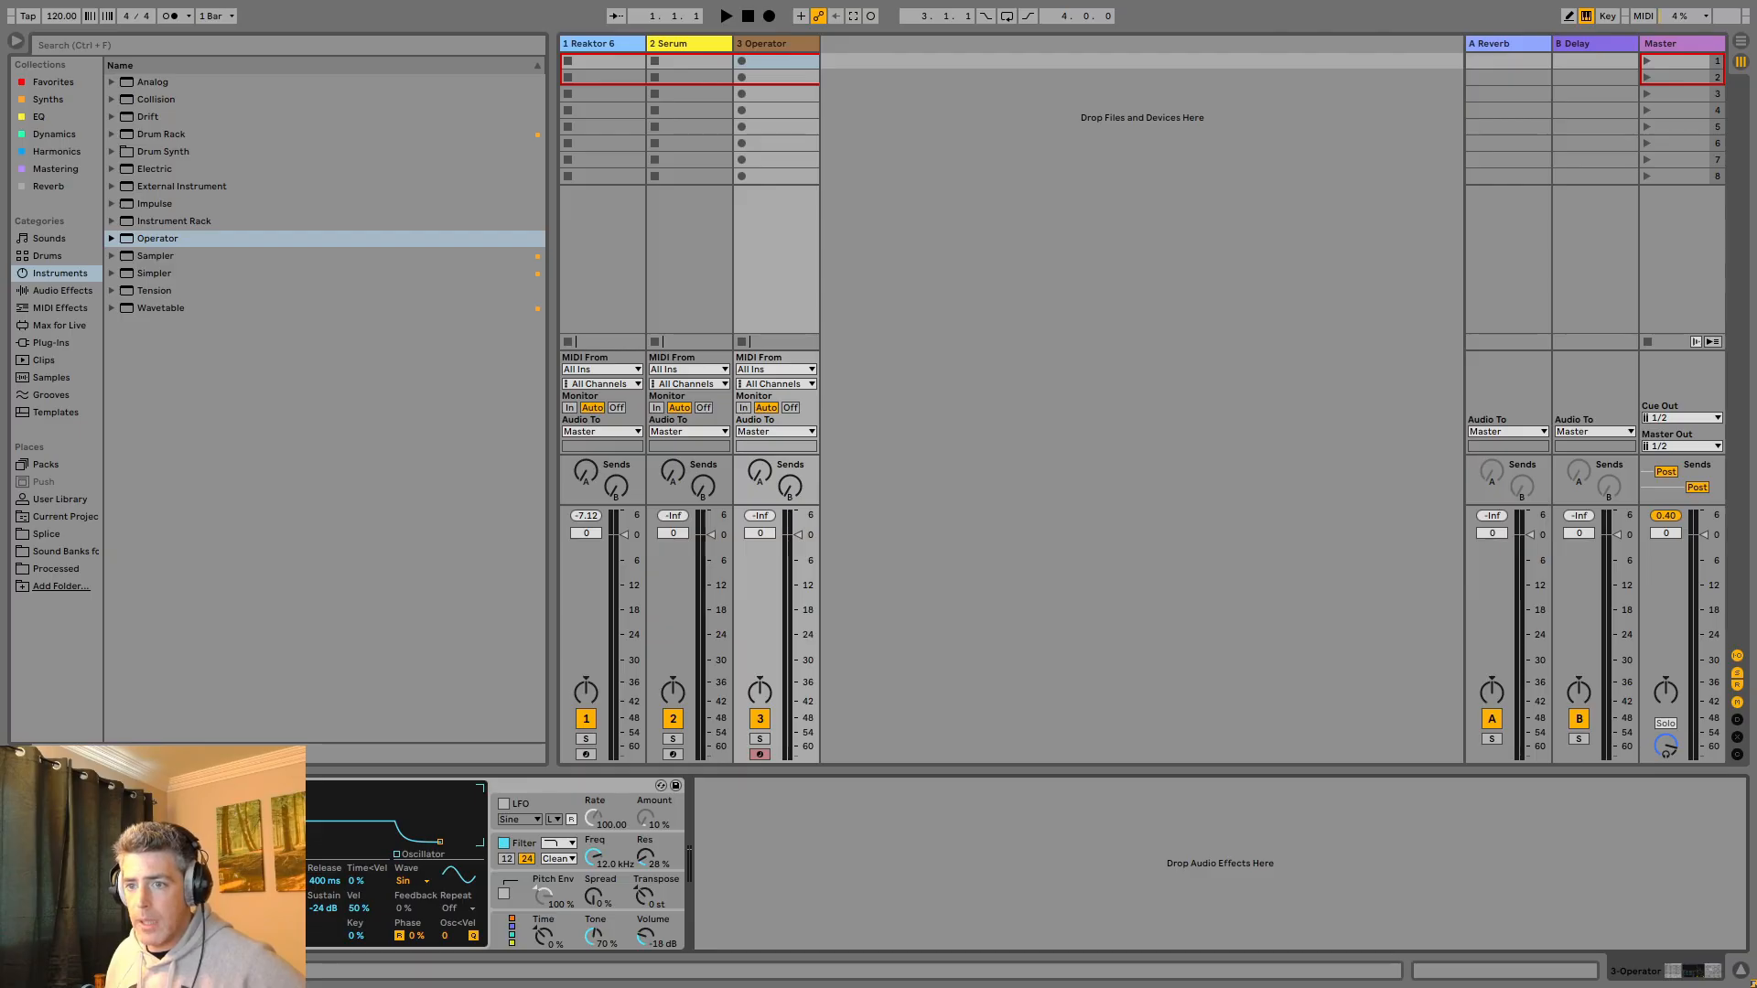
left_click_drag(323, 907, 695, 664)
Return to the Reaktor 6 structure and stack the oscillators vertically, with the Carrier beneath the Modulator and the Bento Box OSC above them.
left_click(693, 47)
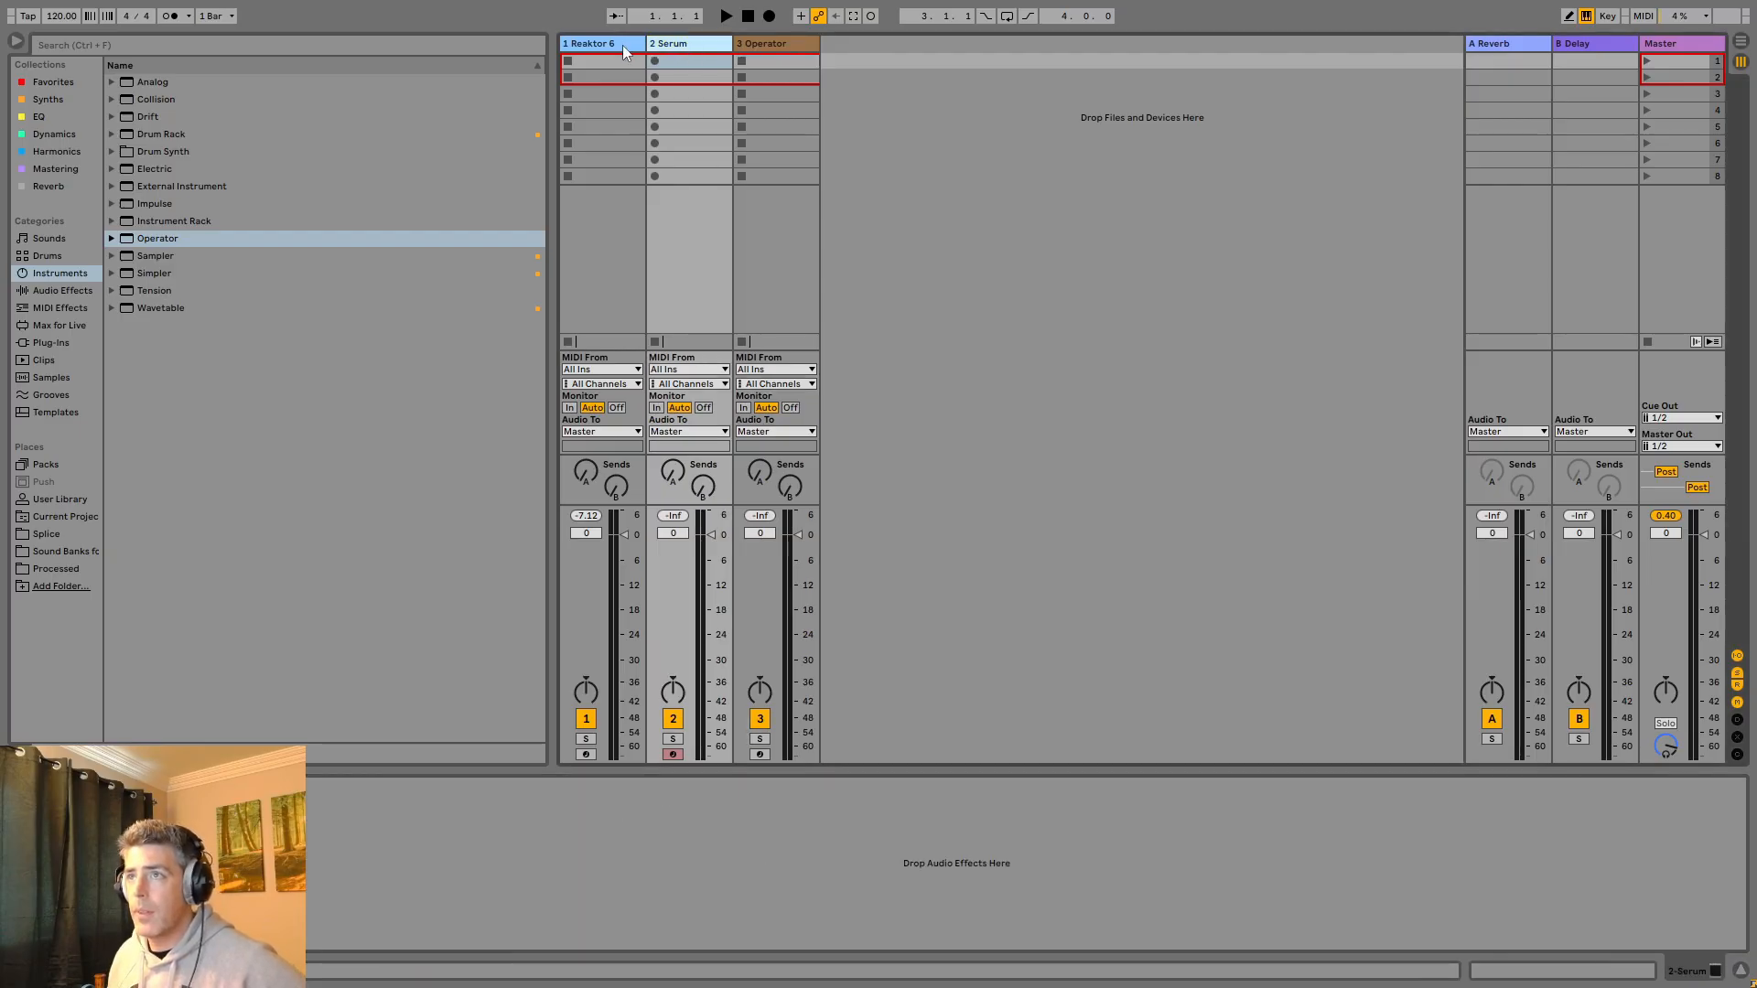
left_click(623, 46)
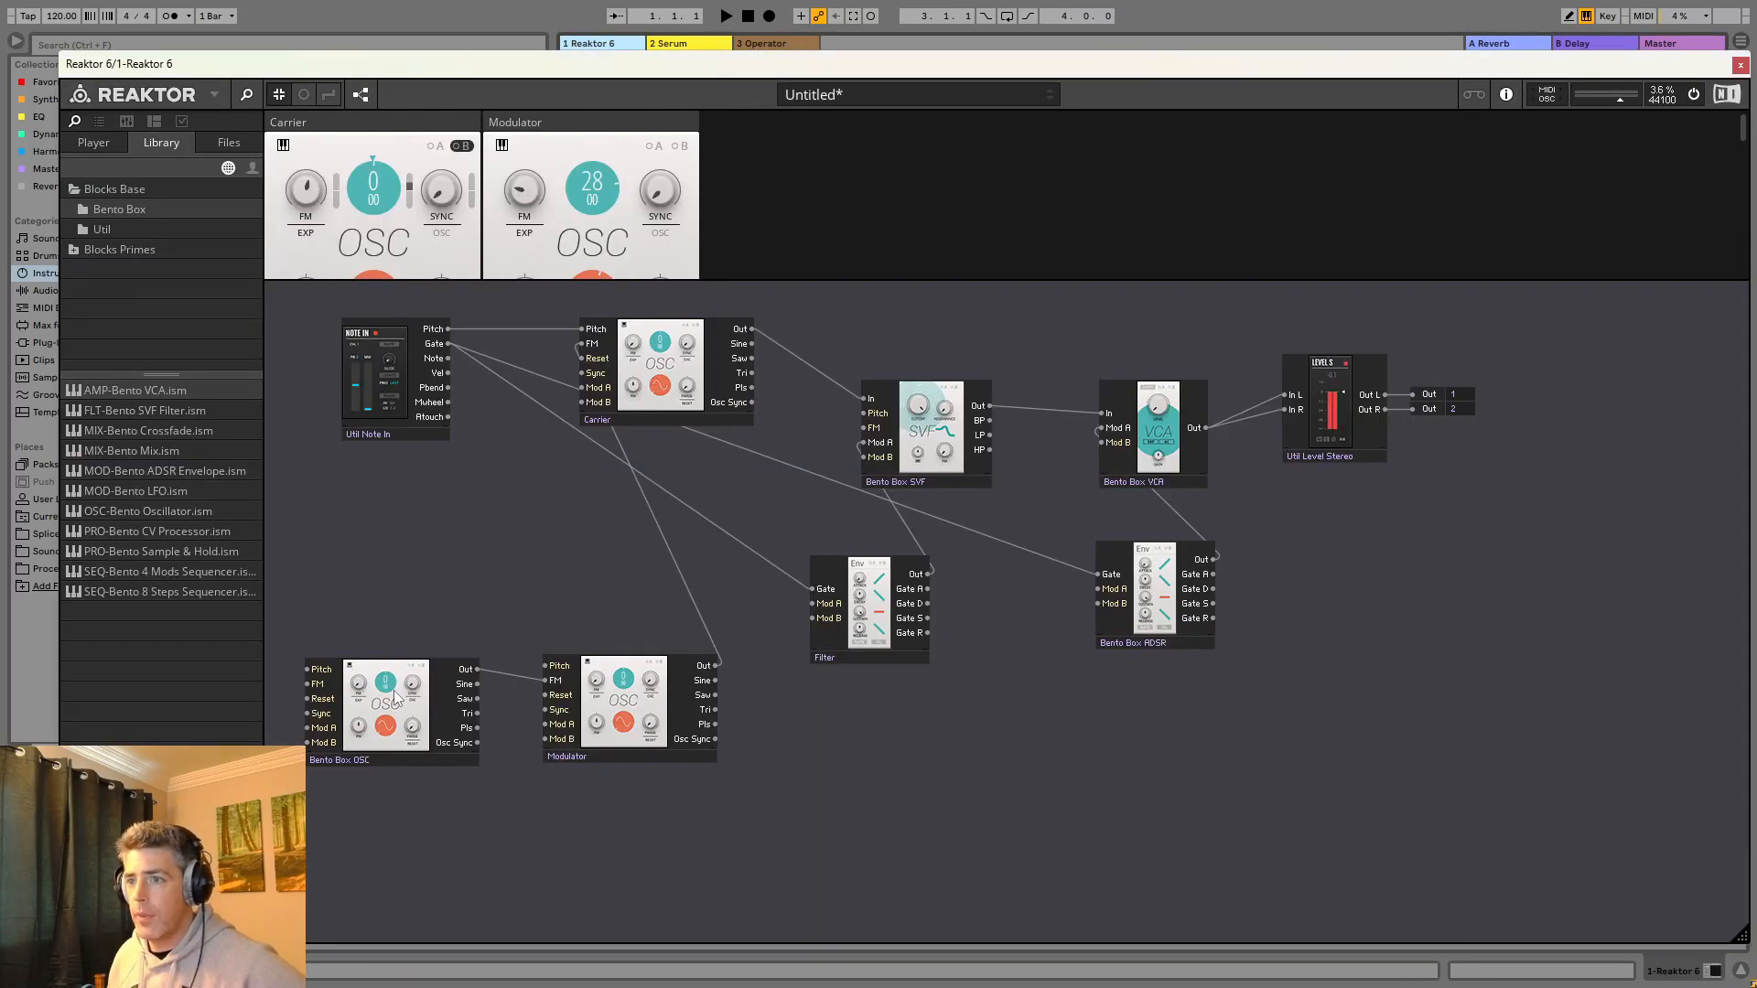
left_click_drag(684, 419, 689, 895)
left_click_drag(606, 749, 656, 745)
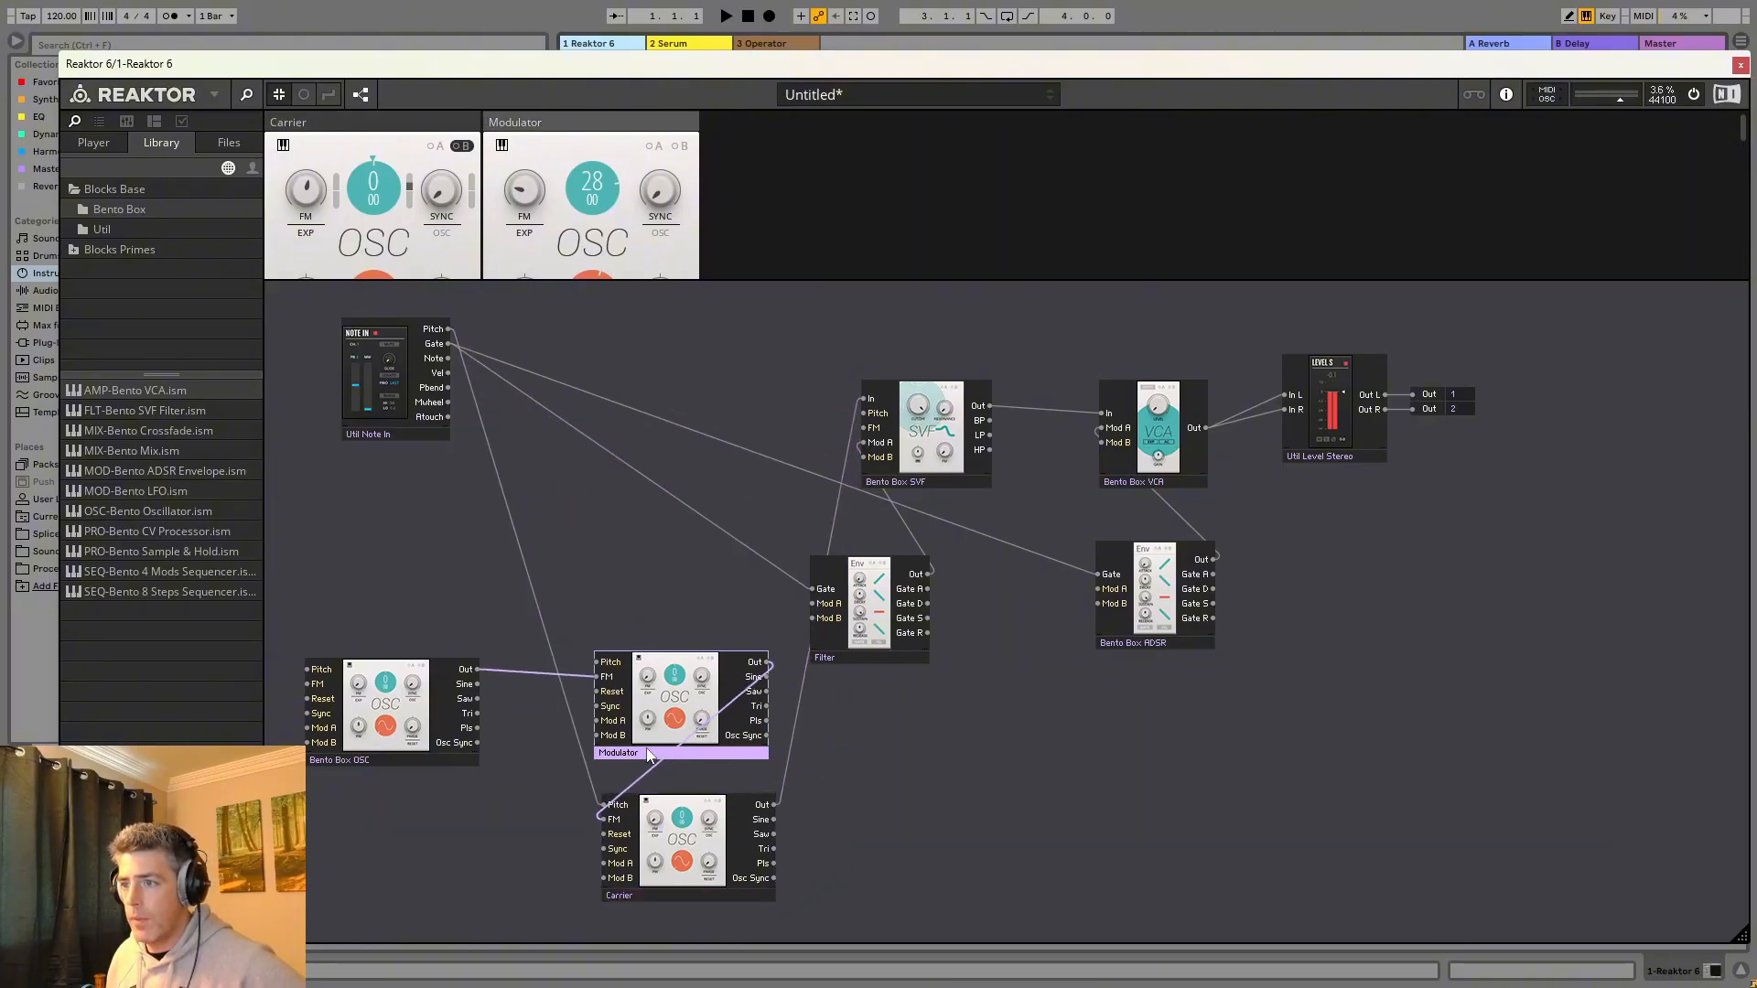
left_click_drag(448, 764, 729, 625)
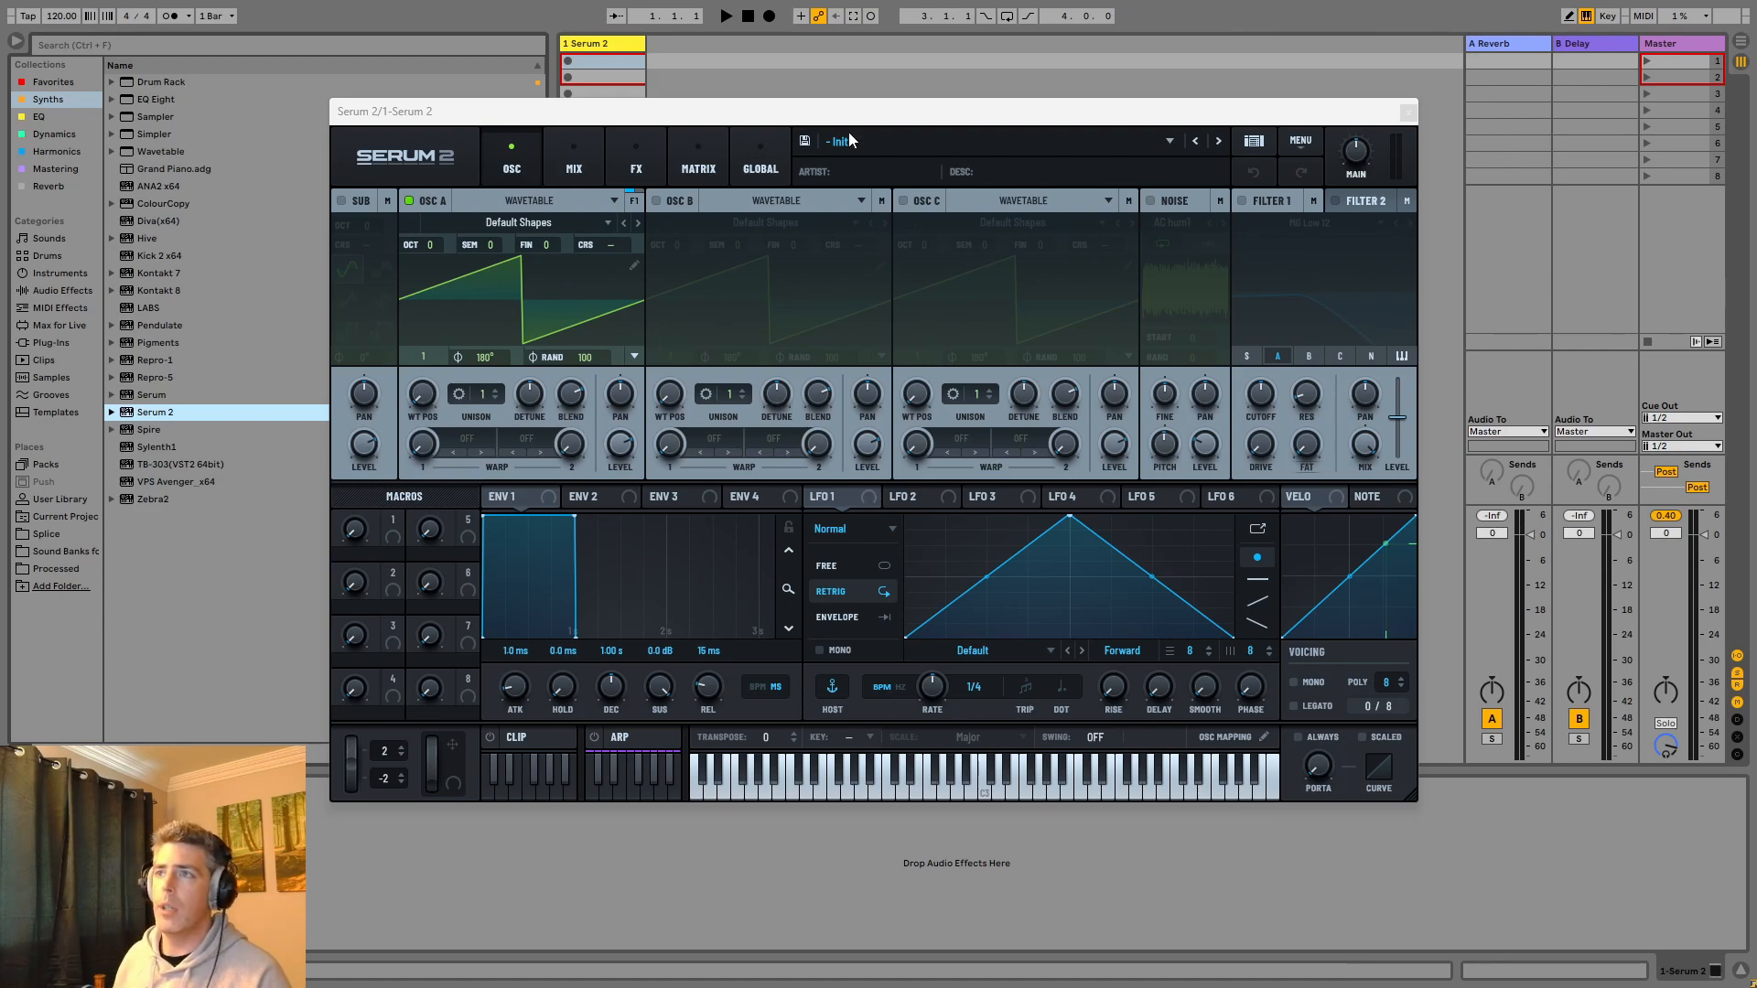
Close the Serum 2 window, load Serum onto a track beside it and switch to the Serum track.
left_click(1407, 111)
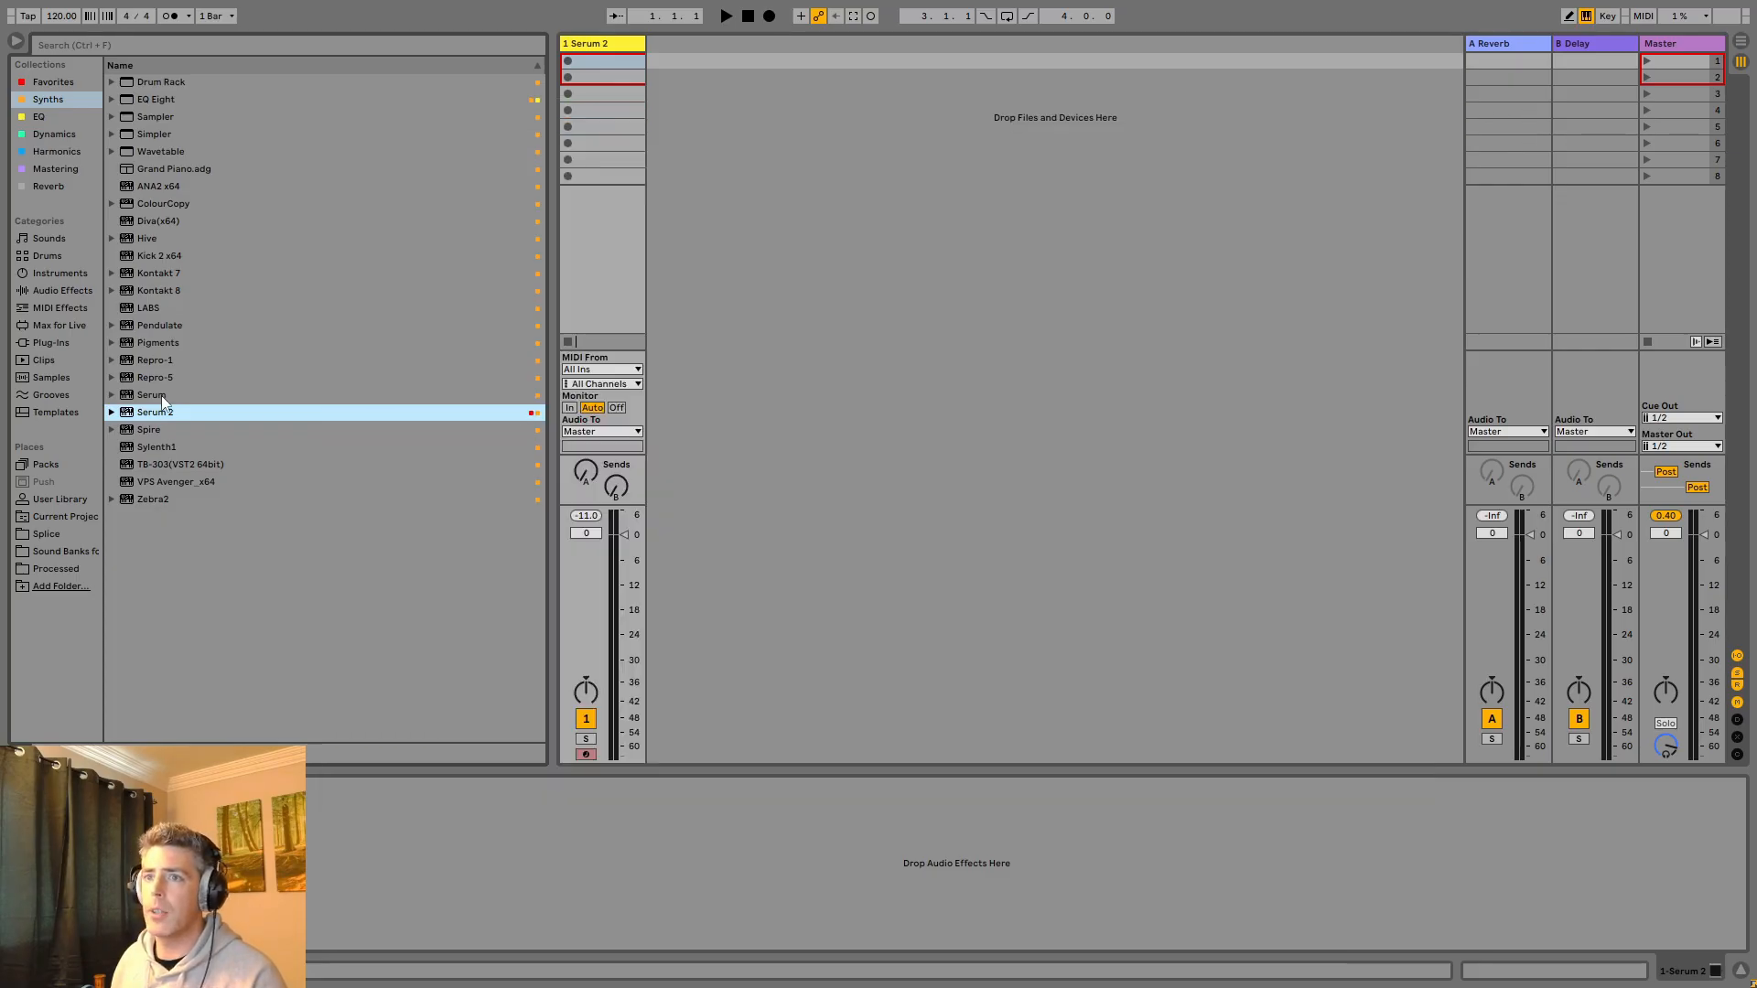
left_click_drag(162, 400, 737, 187)
left_click_drag(603, 119, 672, 135)
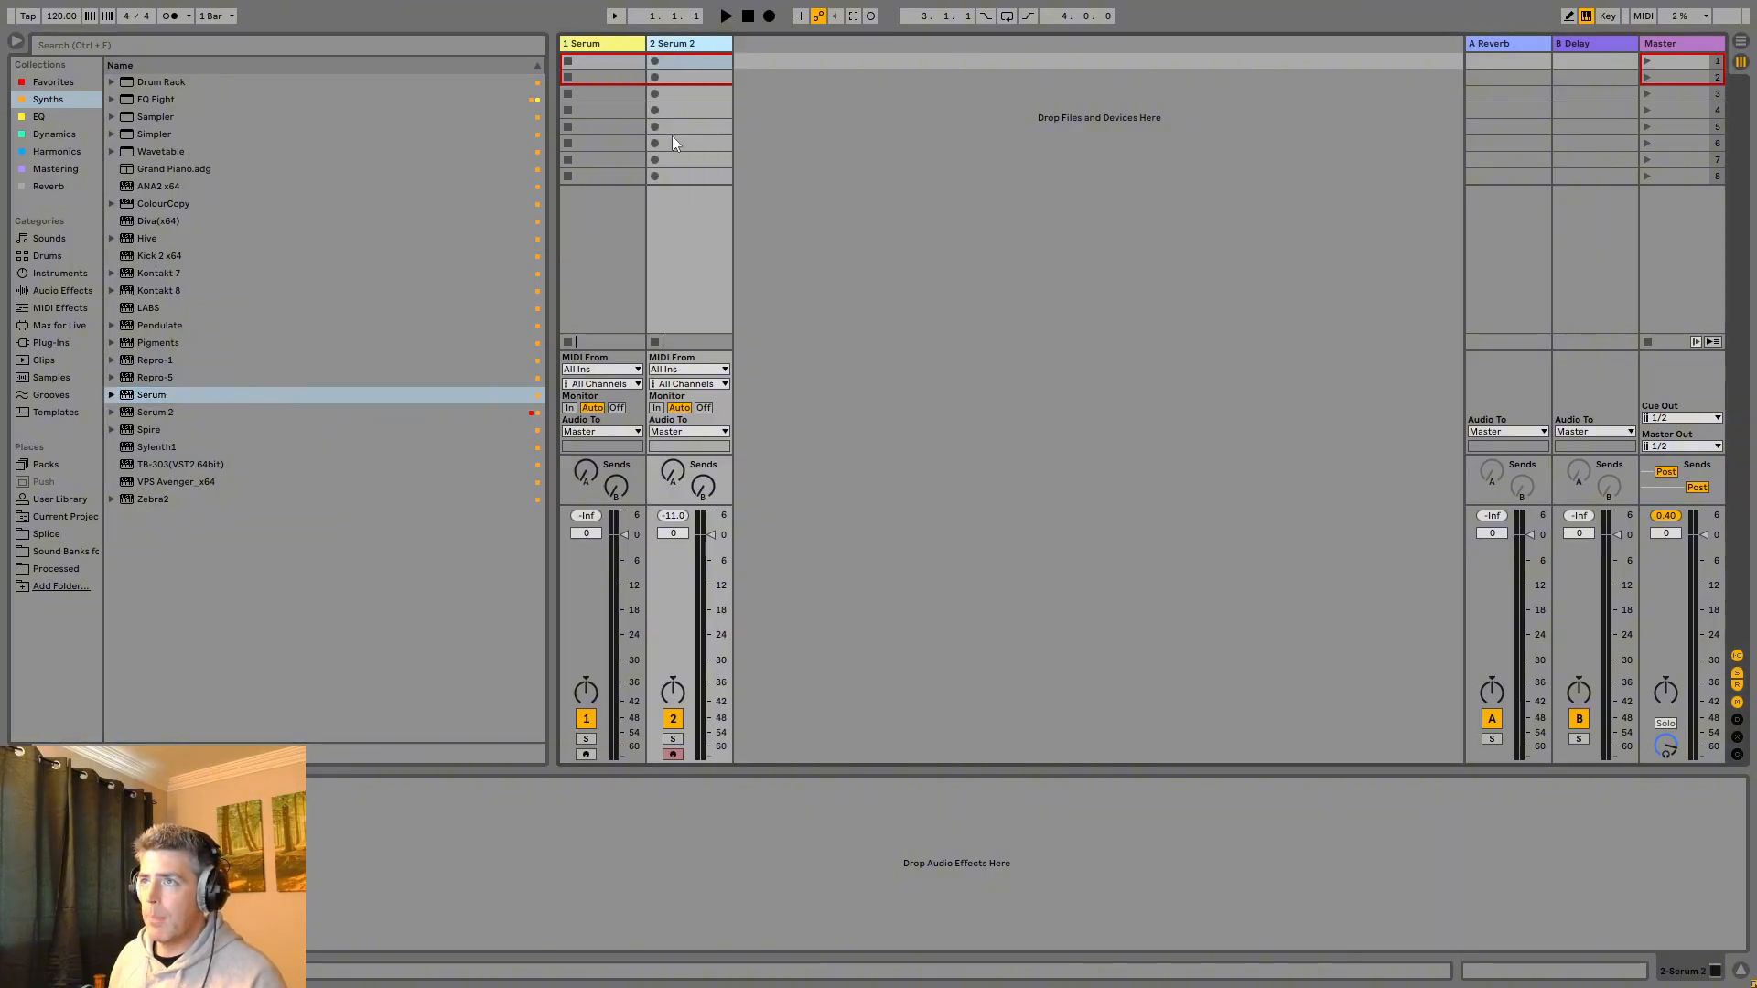
left_click(602, 53)
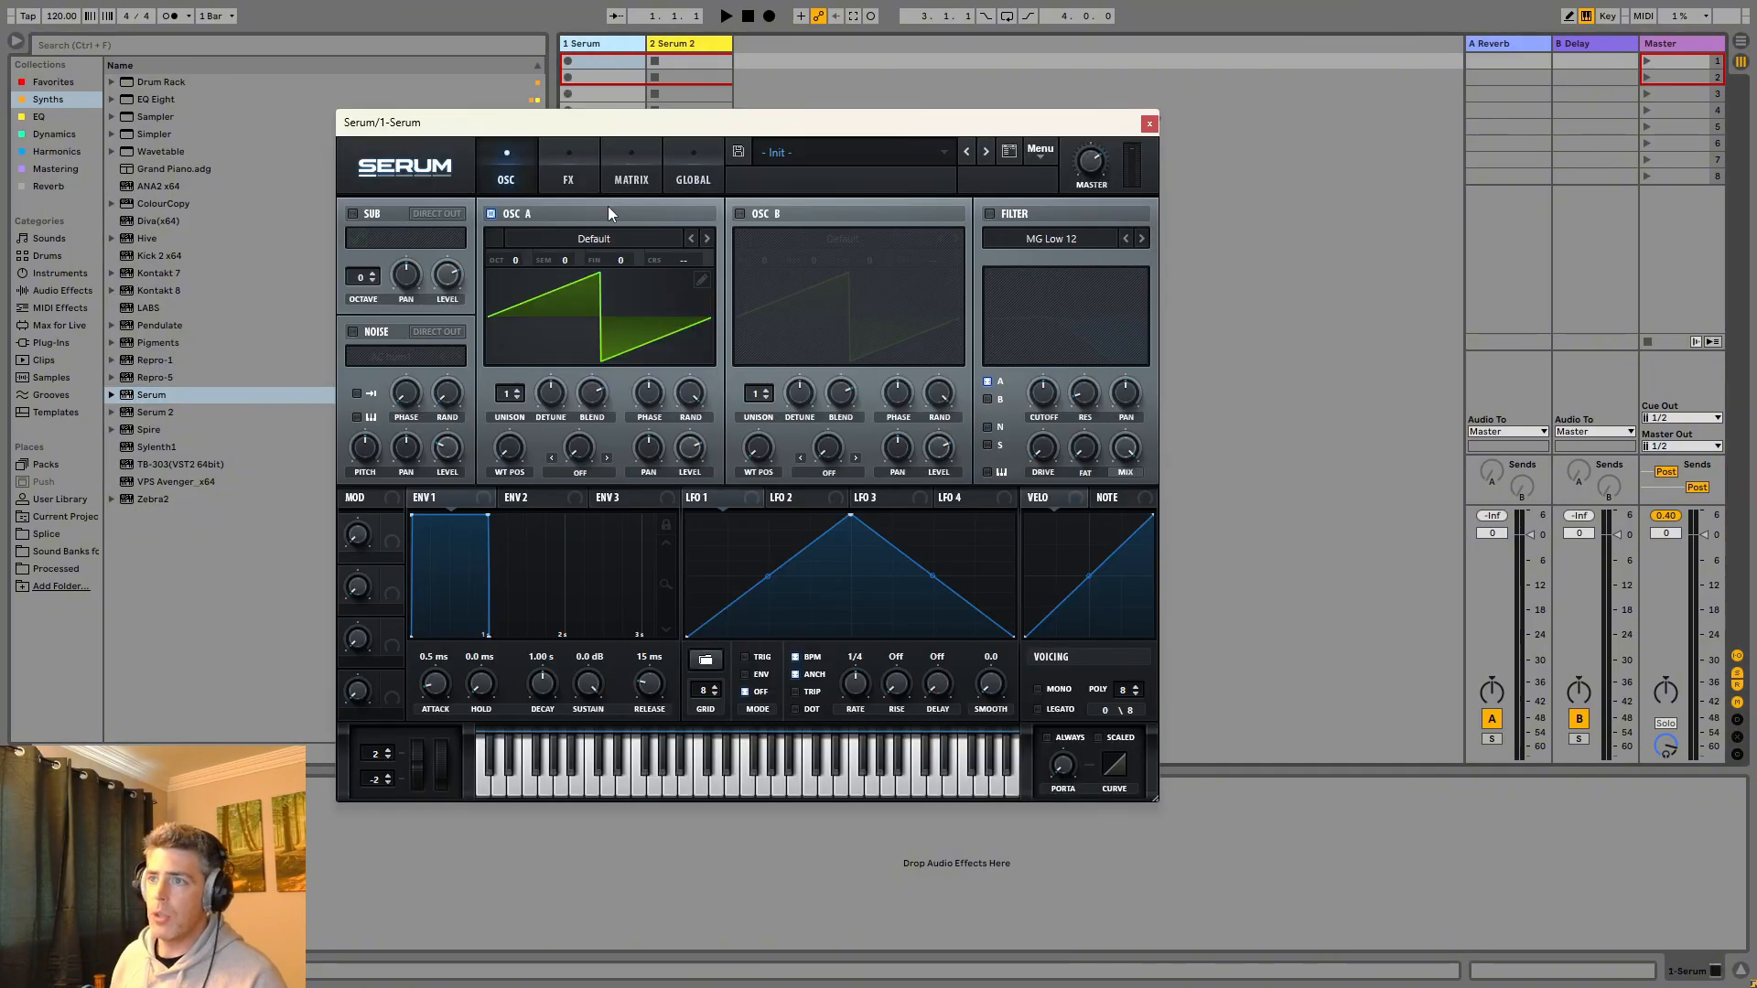
Set Serum's OSC A warp mode to FM (From B) and enable OSC B.
left_click_drag(740, 132, 821, 121)
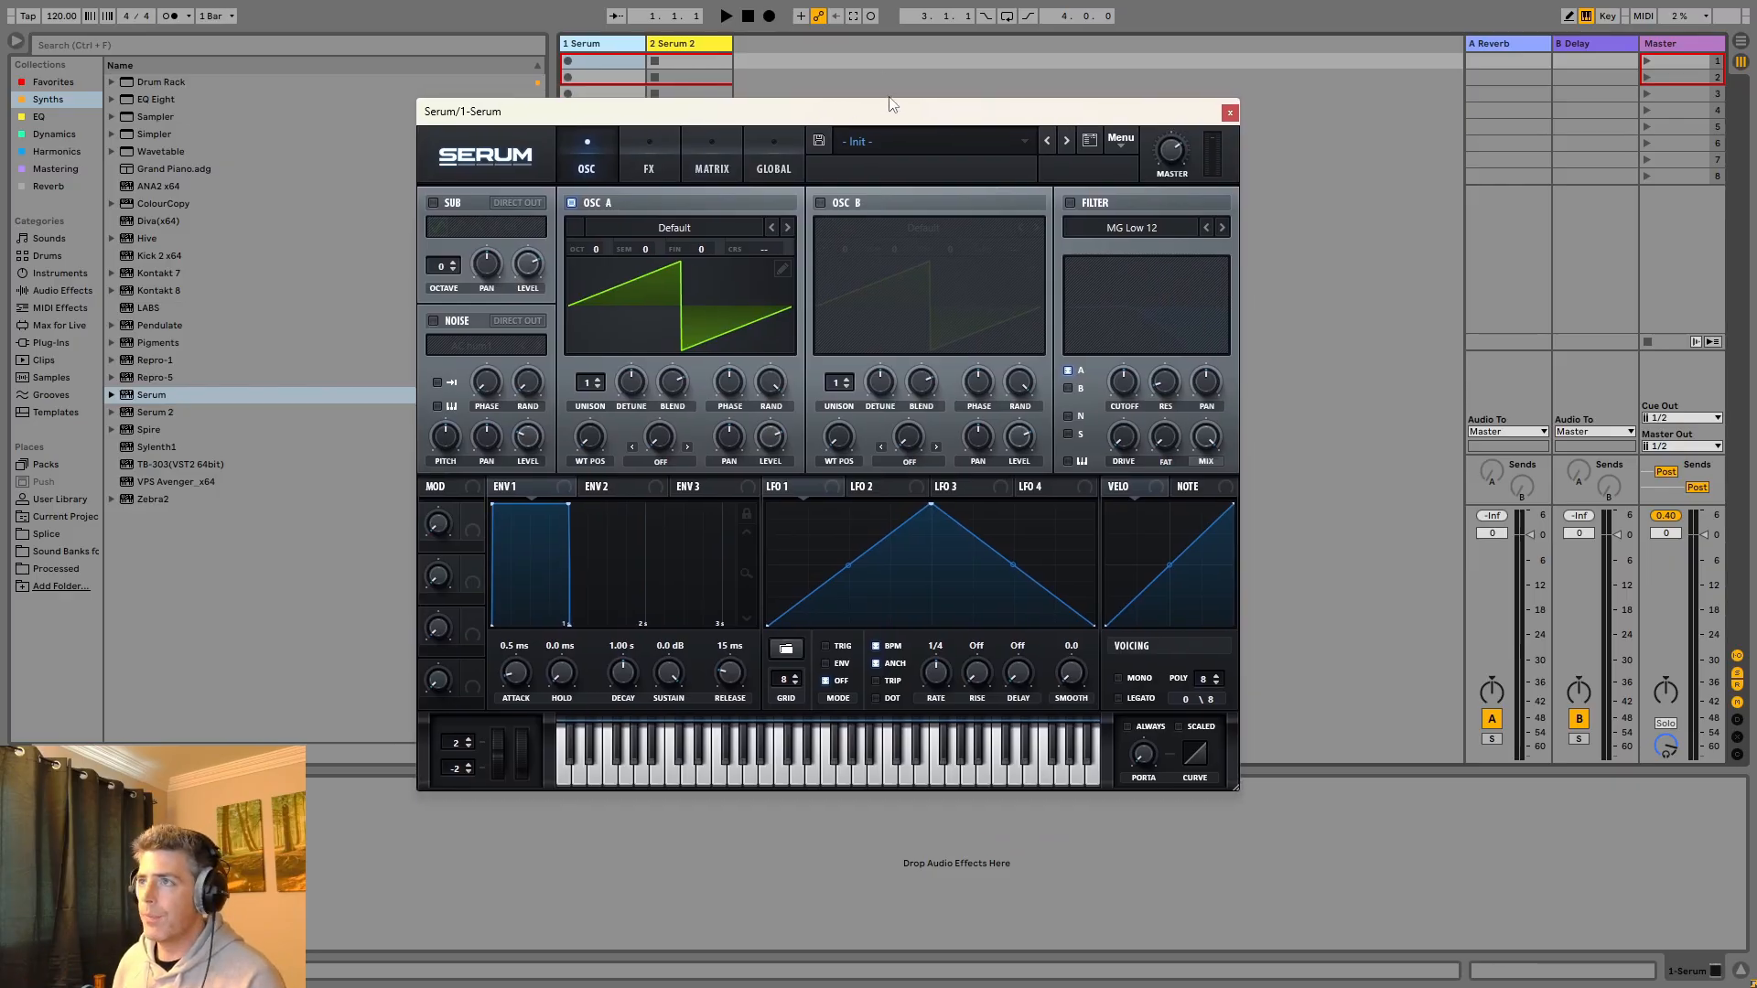
left_click_drag(884, 114, 938, 95)
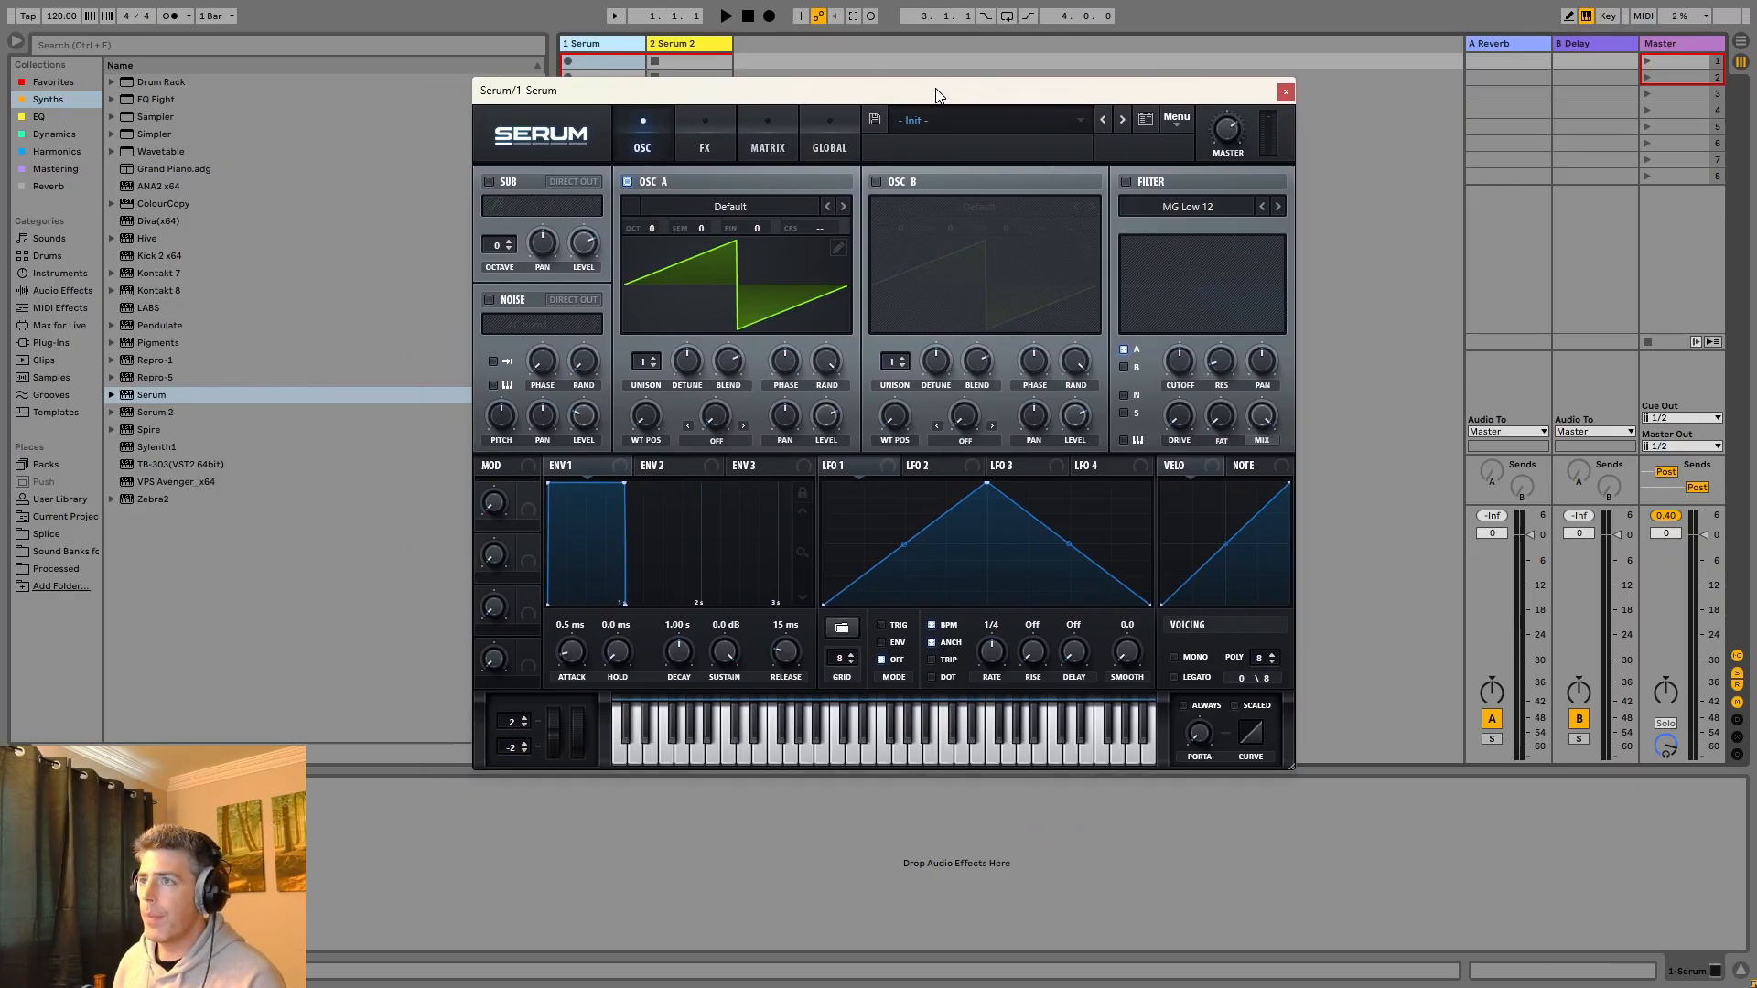
left_click(723, 441)
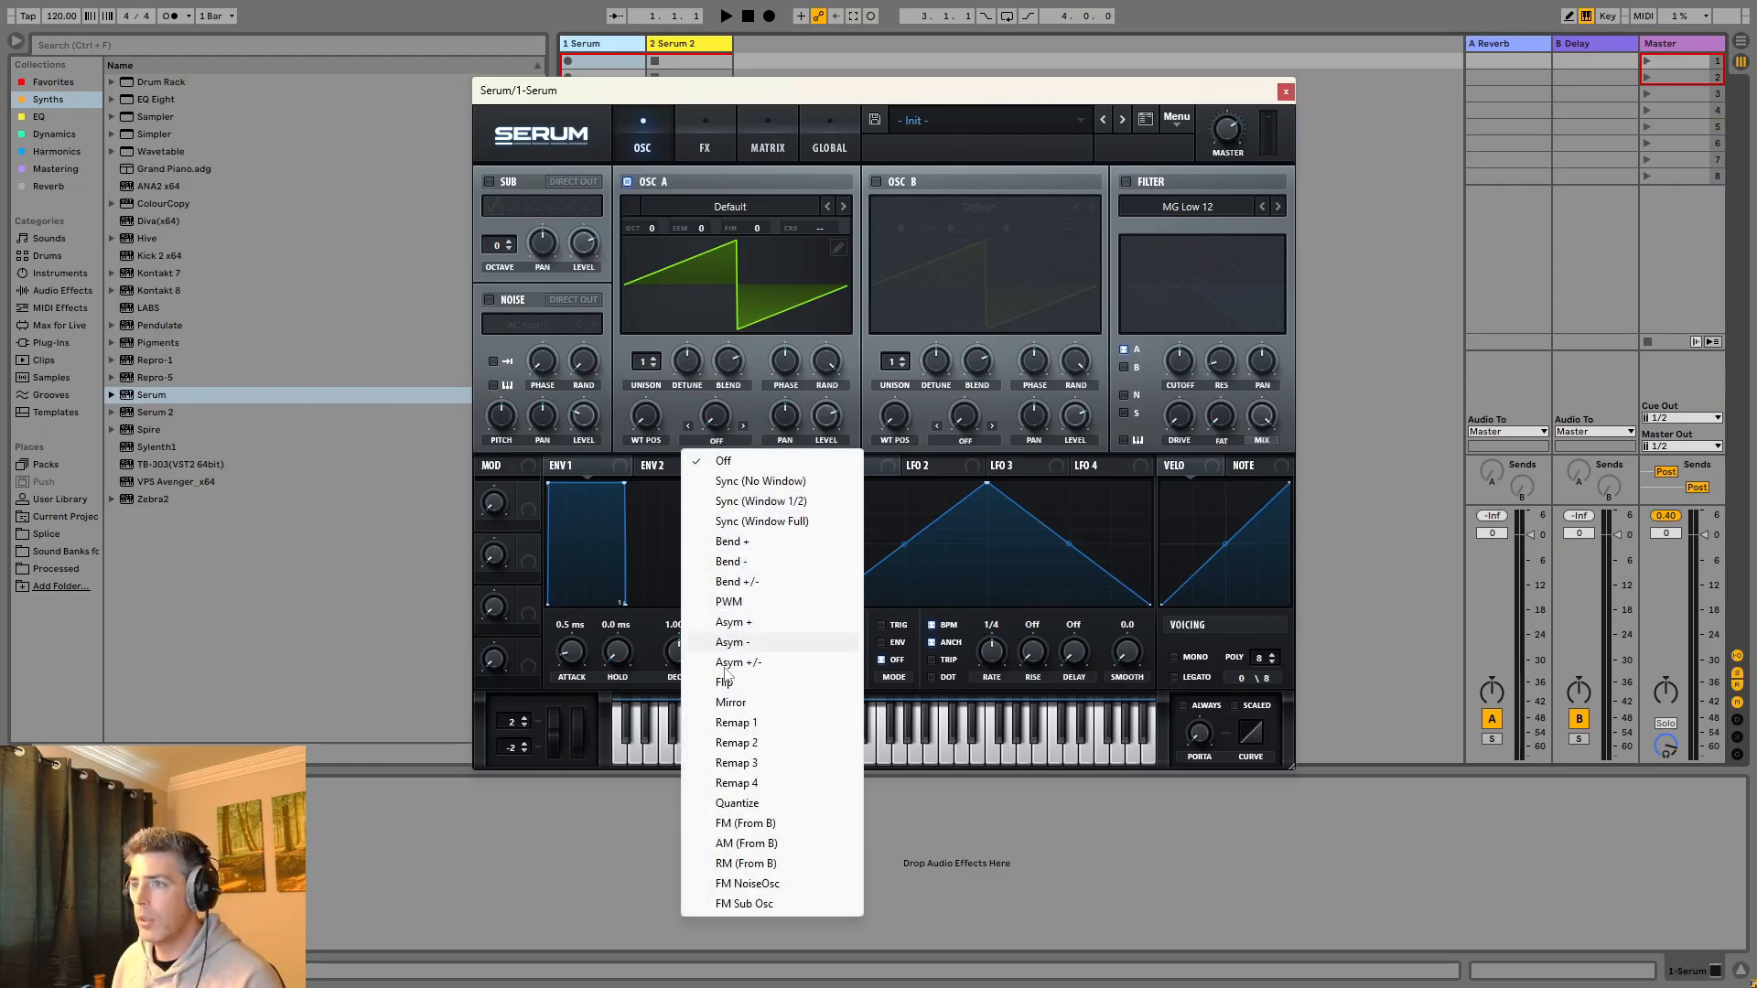
left_click(747, 824)
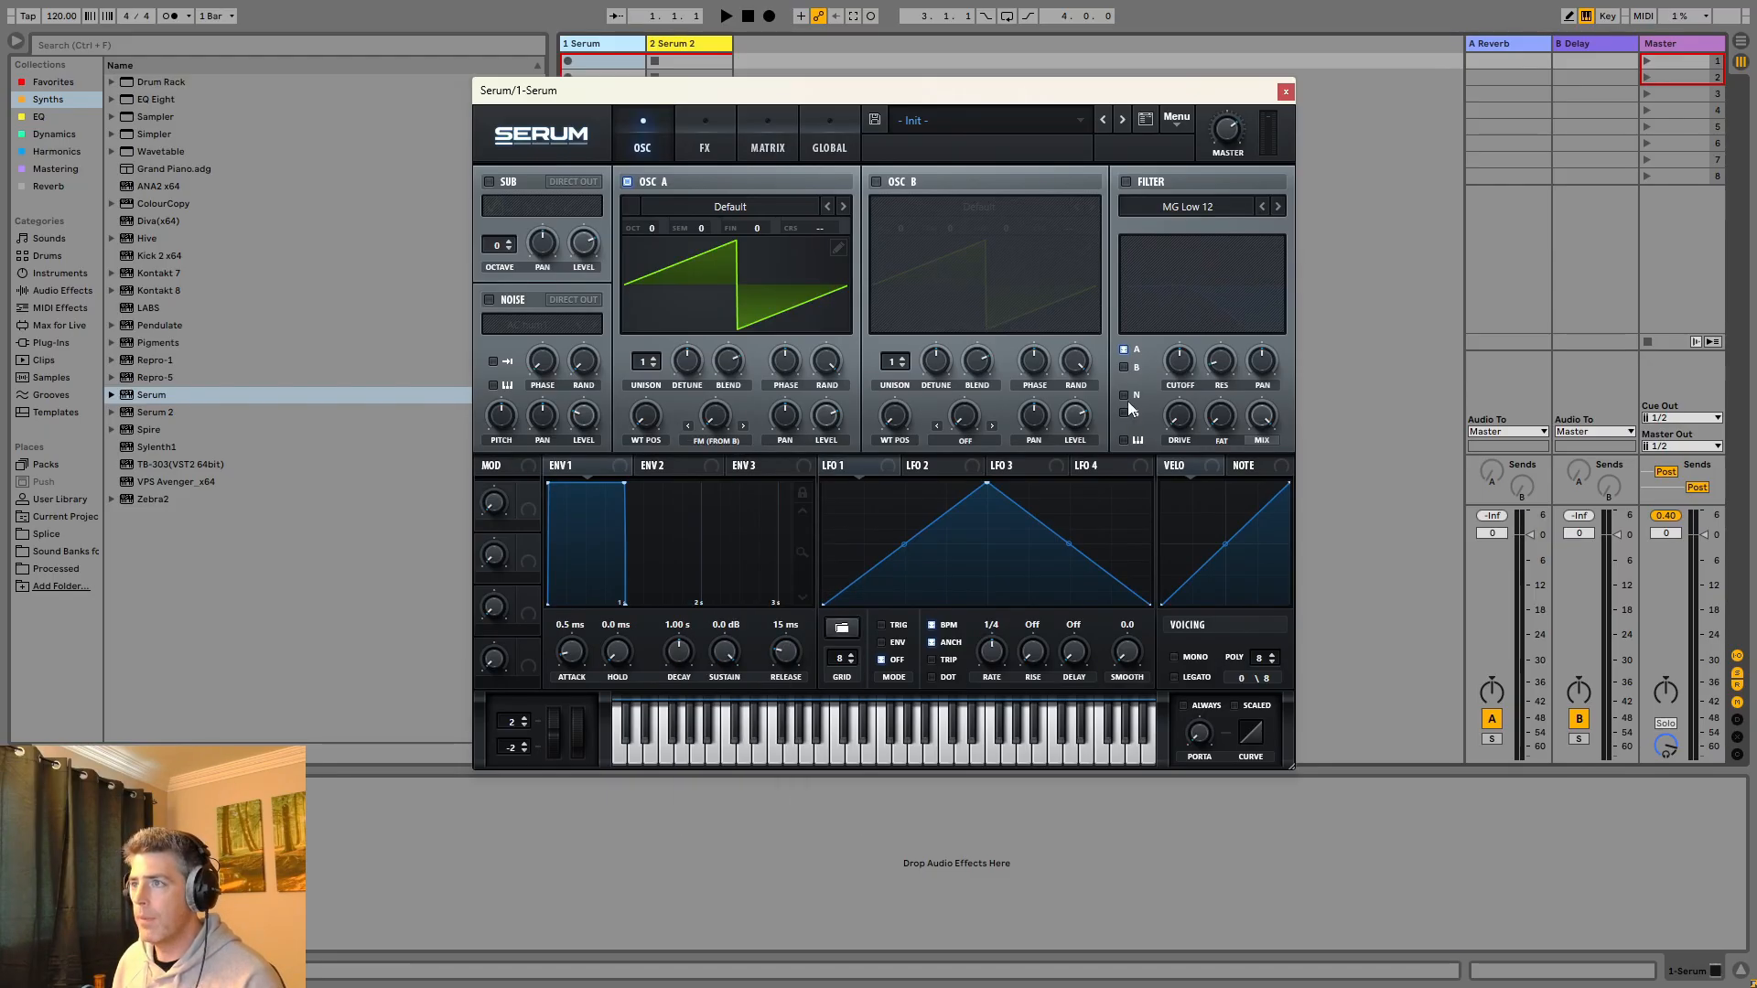
left_click(875, 182)
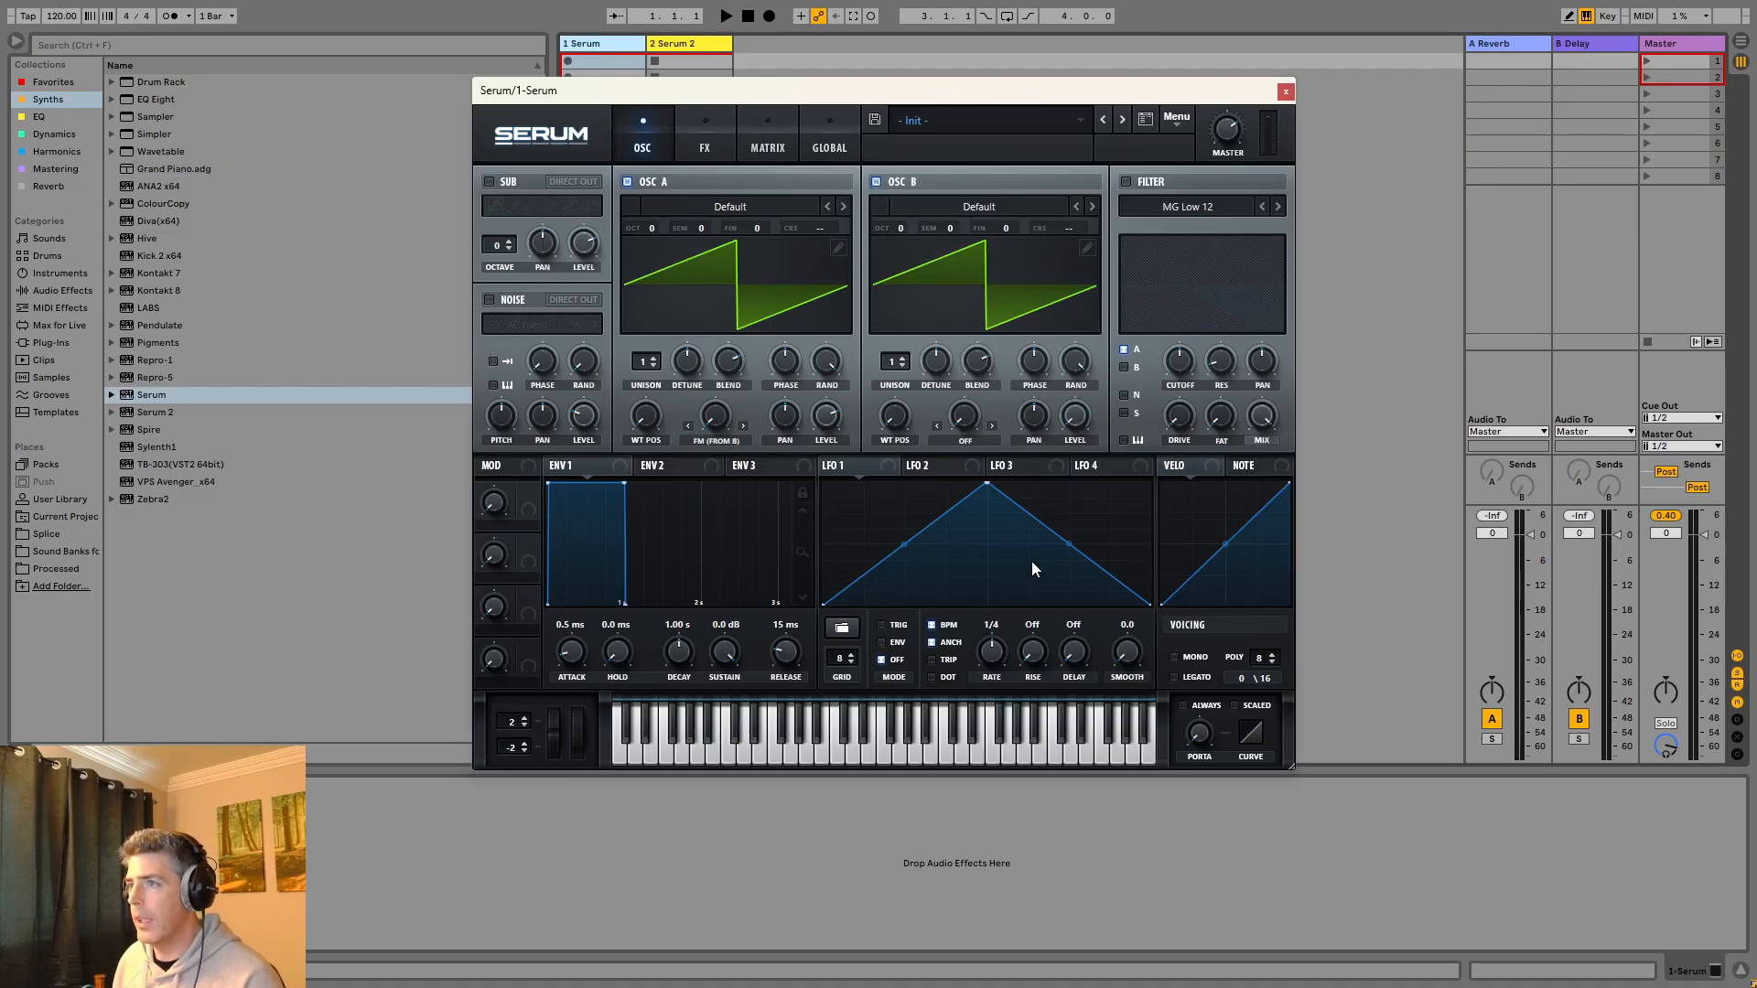
Close Serum and open Serum 2 from its own track.
left_click(1285, 93)
left_click(690, 59)
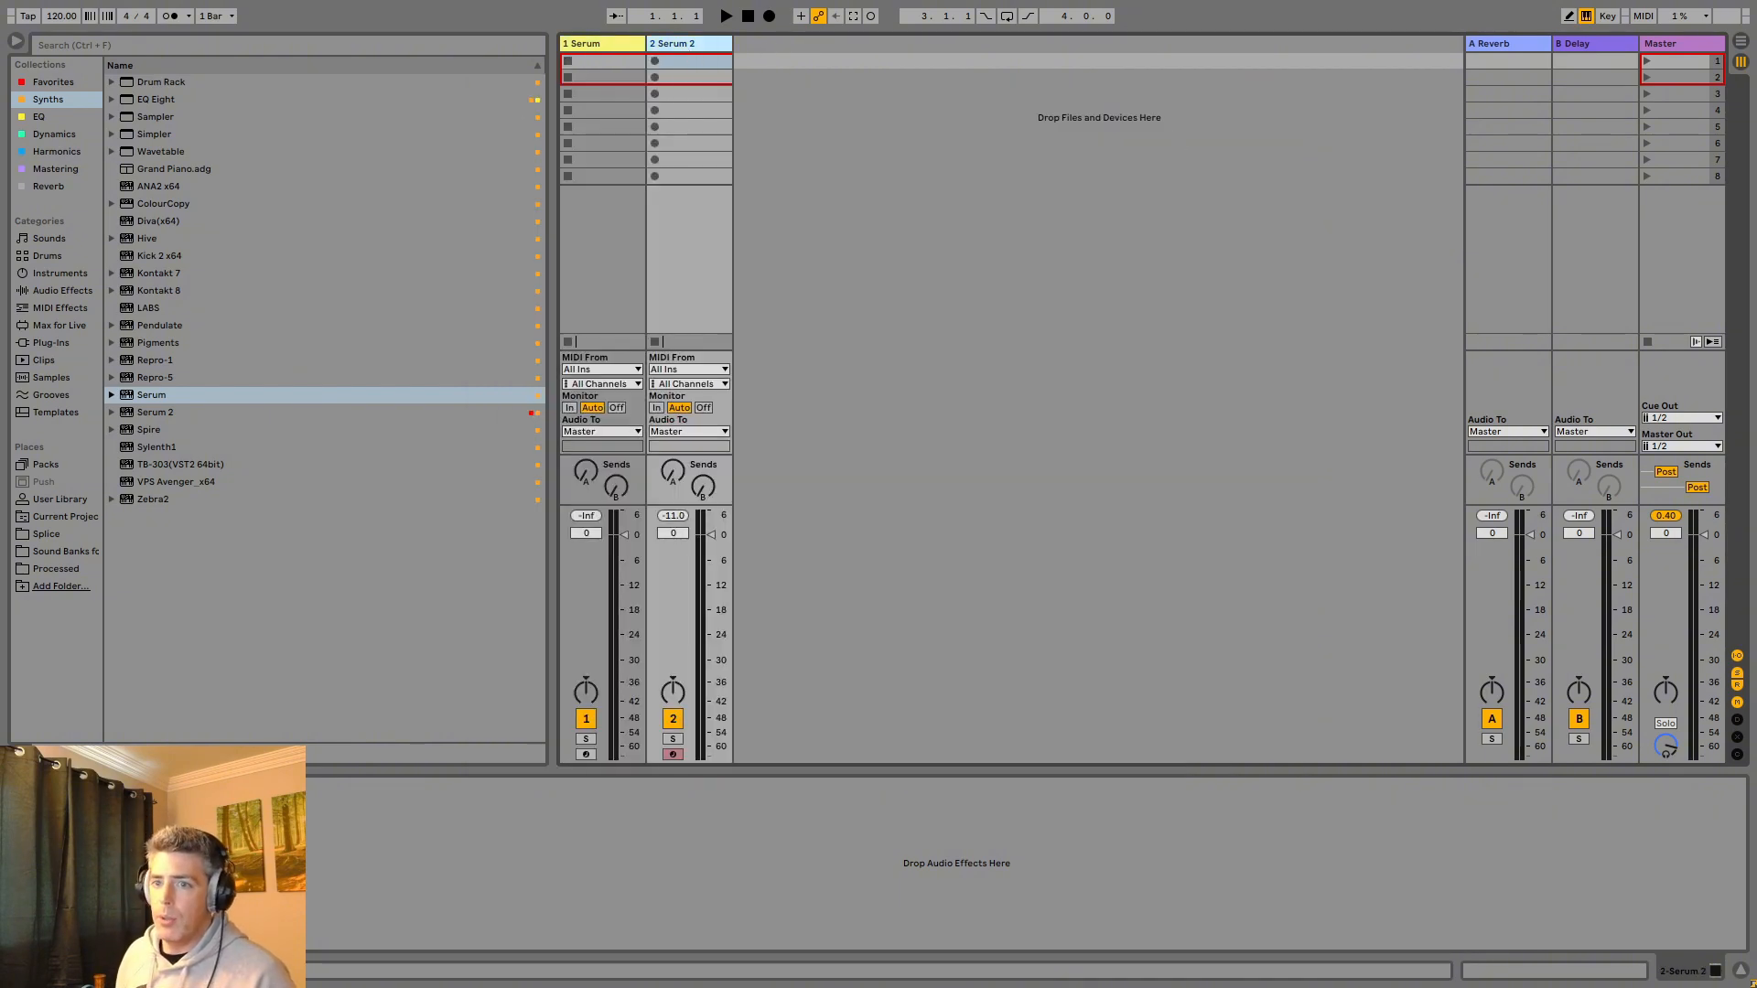
left_click(52, 788)
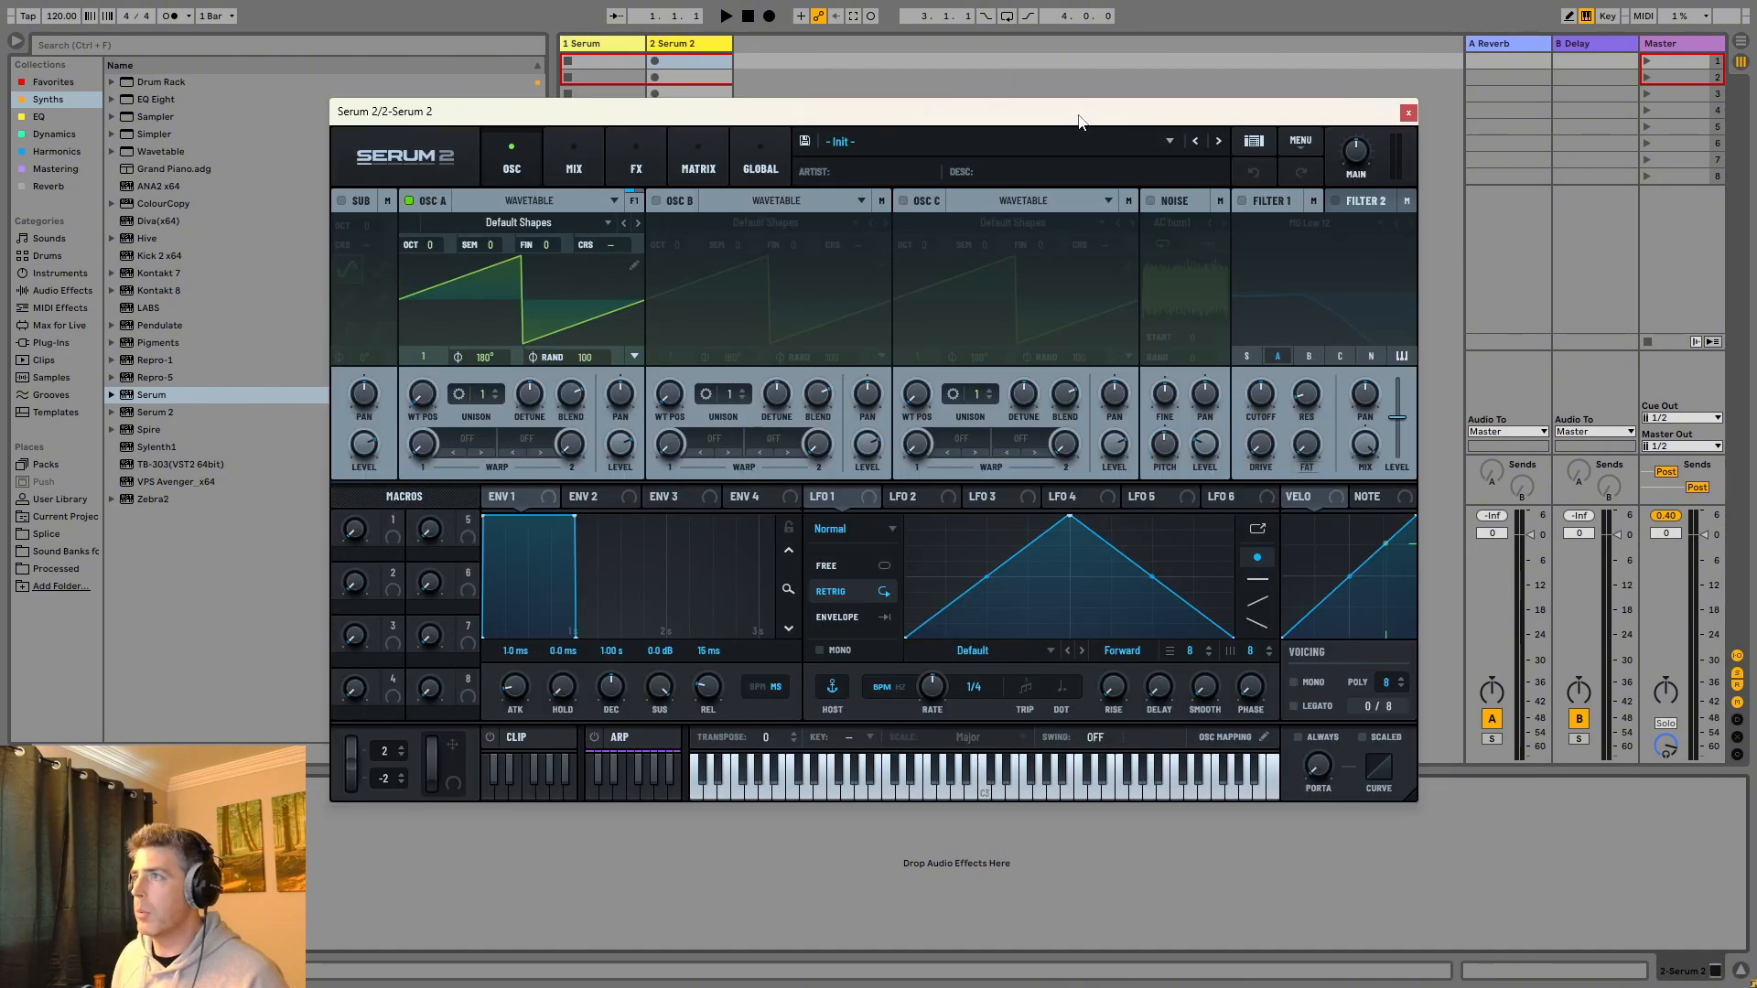
left_click_drag(1083, 113, 1099, 123)
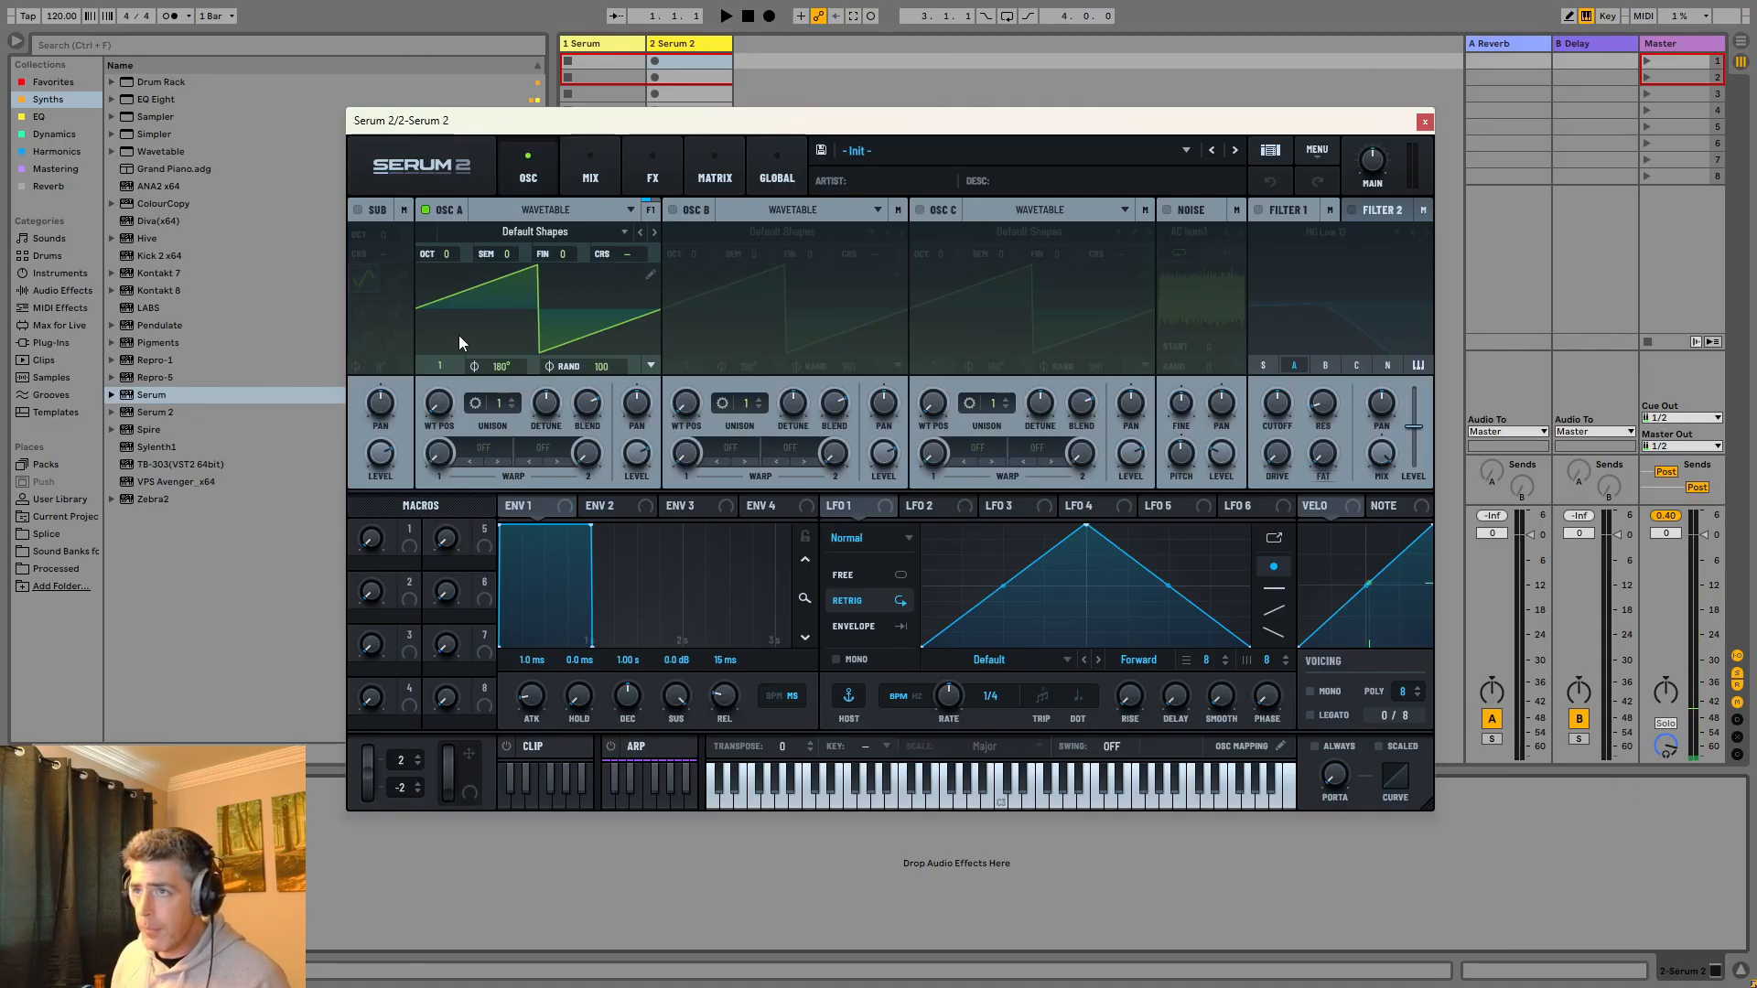
Enable Filter 1 in Serum 2 and raise its cutoff to the upper end of the range.
left_click(1258, 210)
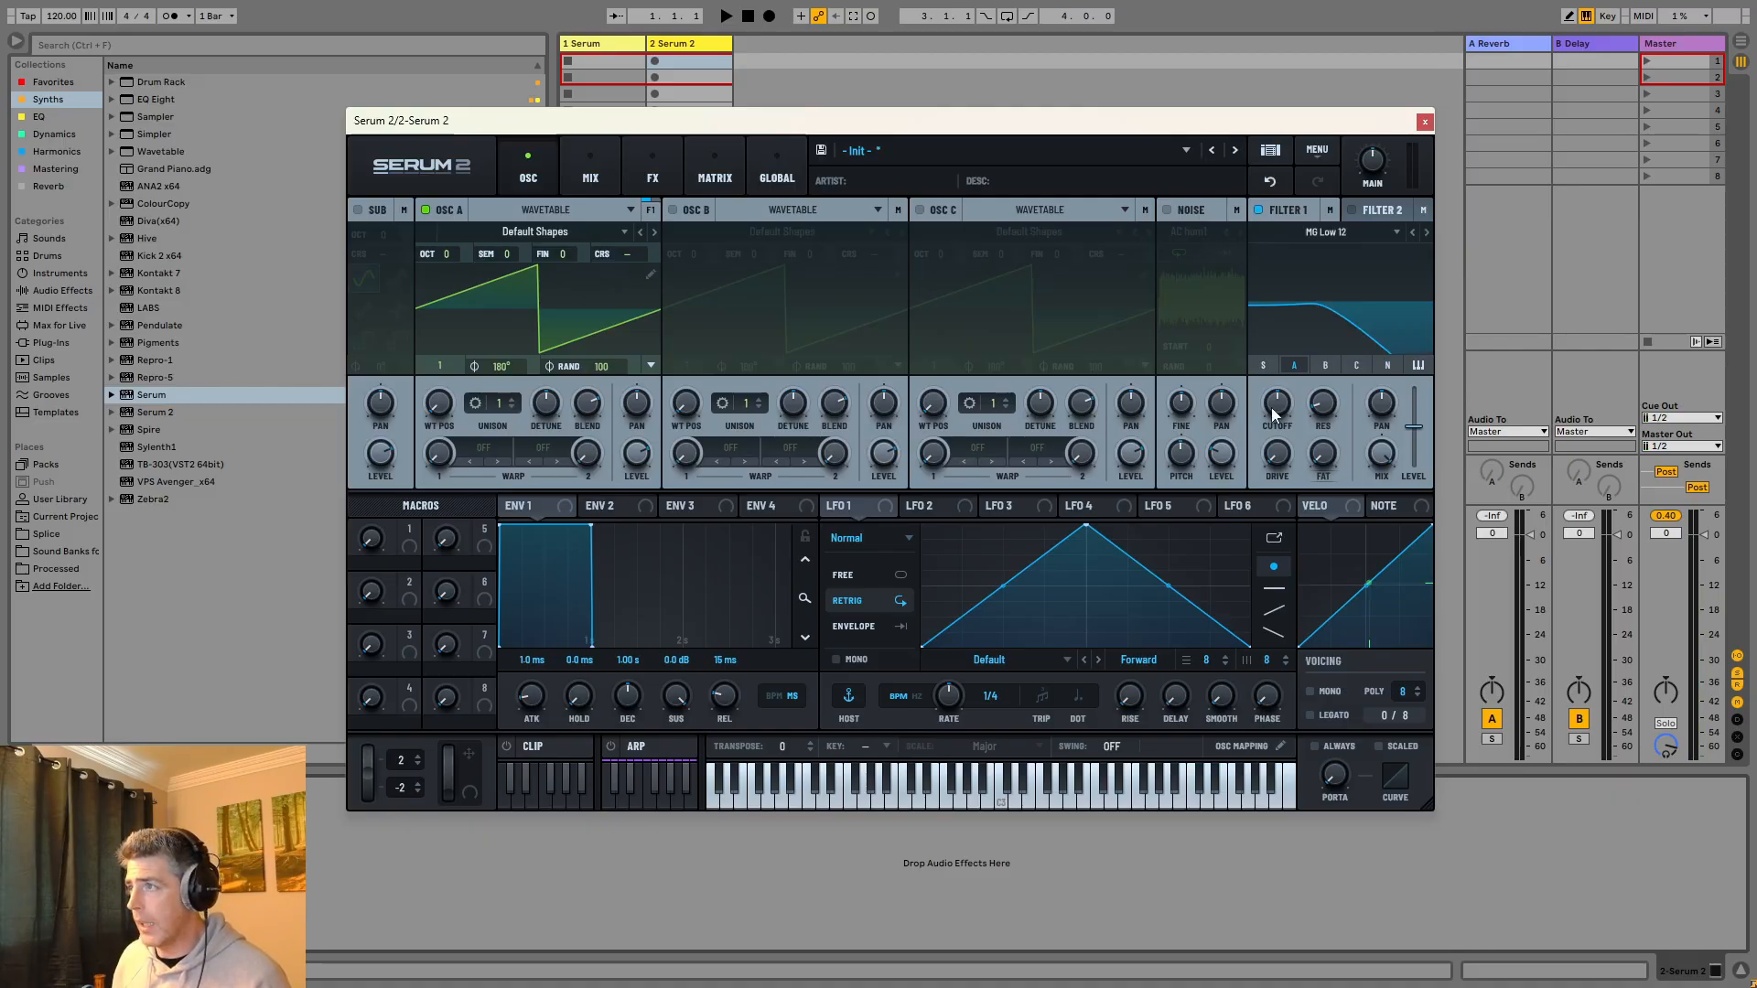
left_click_drag(1272, 414, 1314, 273)
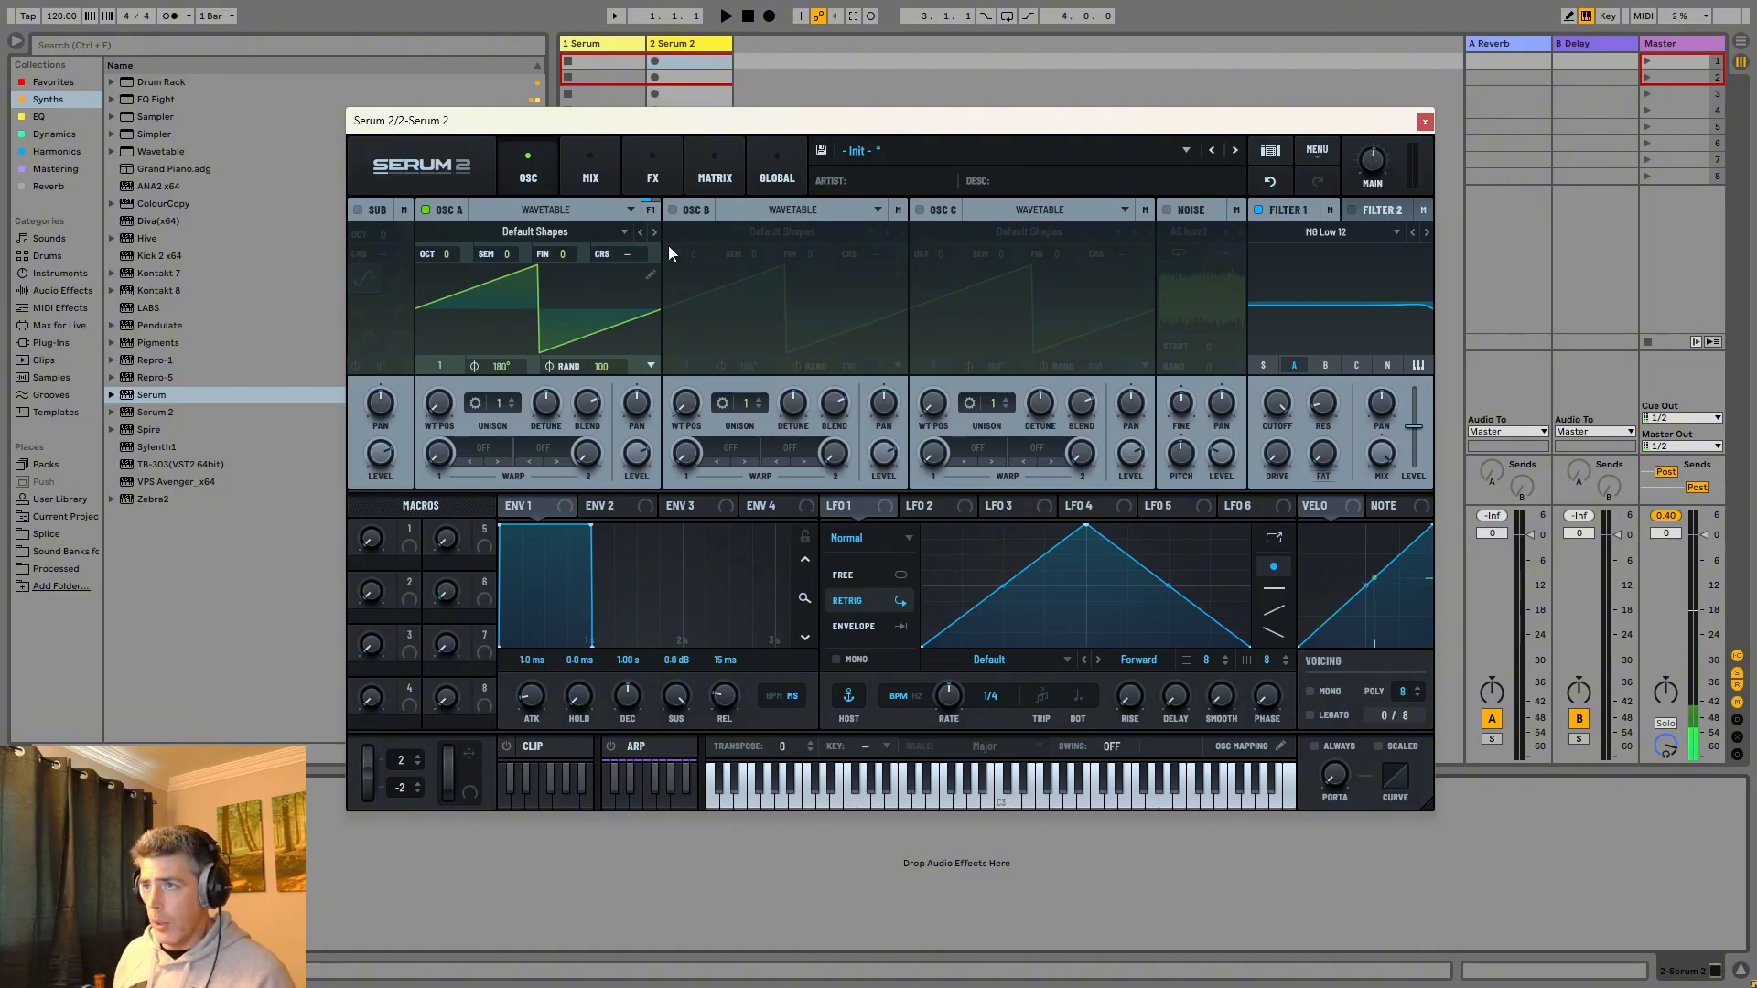
Set OSC A's first warp mode to FM (B) and enable OSC B as its modulator.
left_click(483, 449)
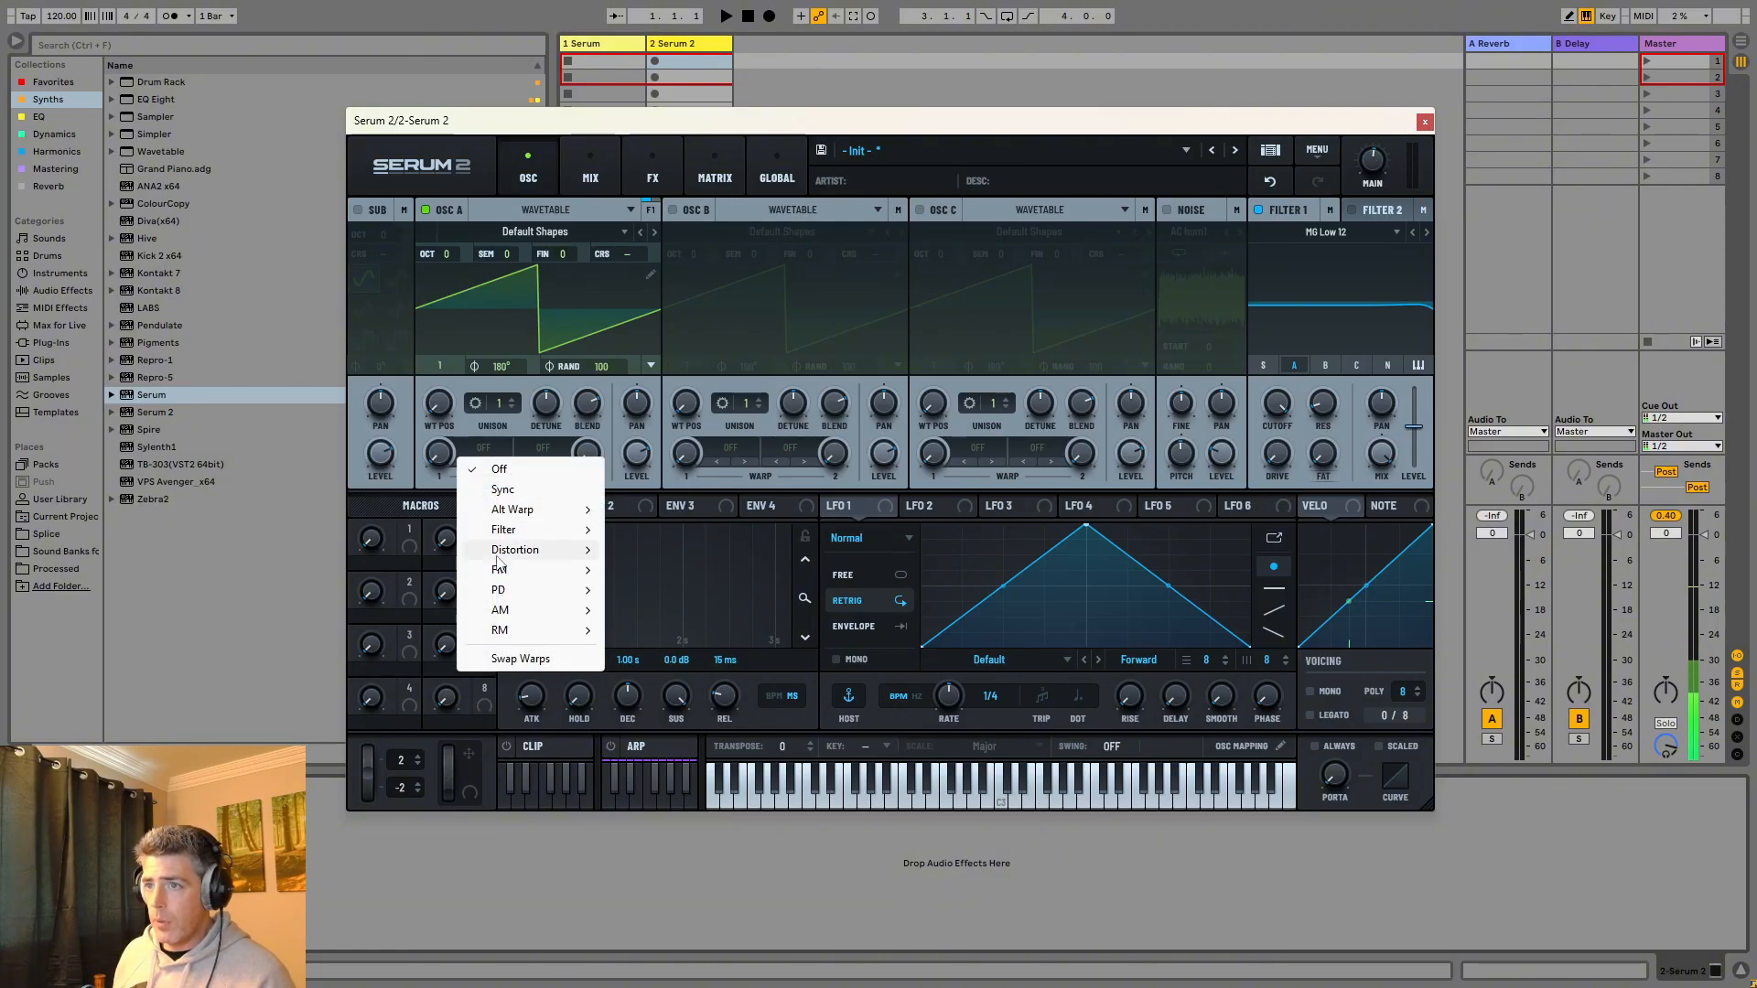
mouse_move(512, 571)
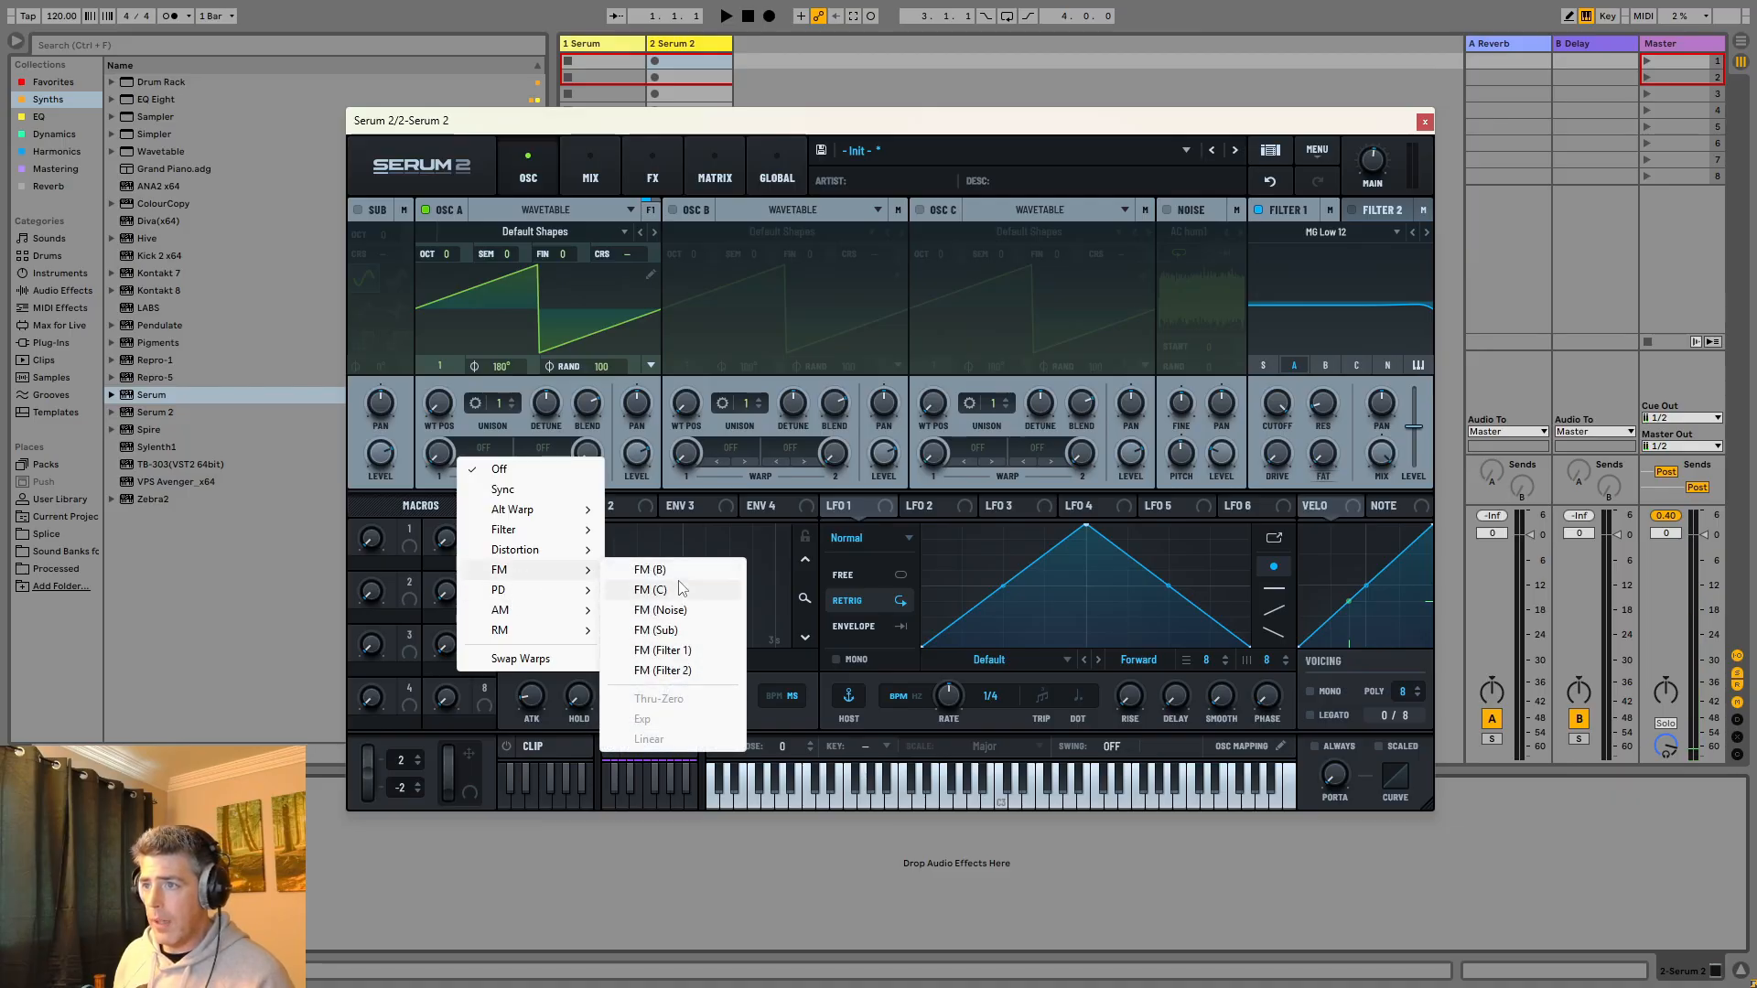
left_click(682, 570)
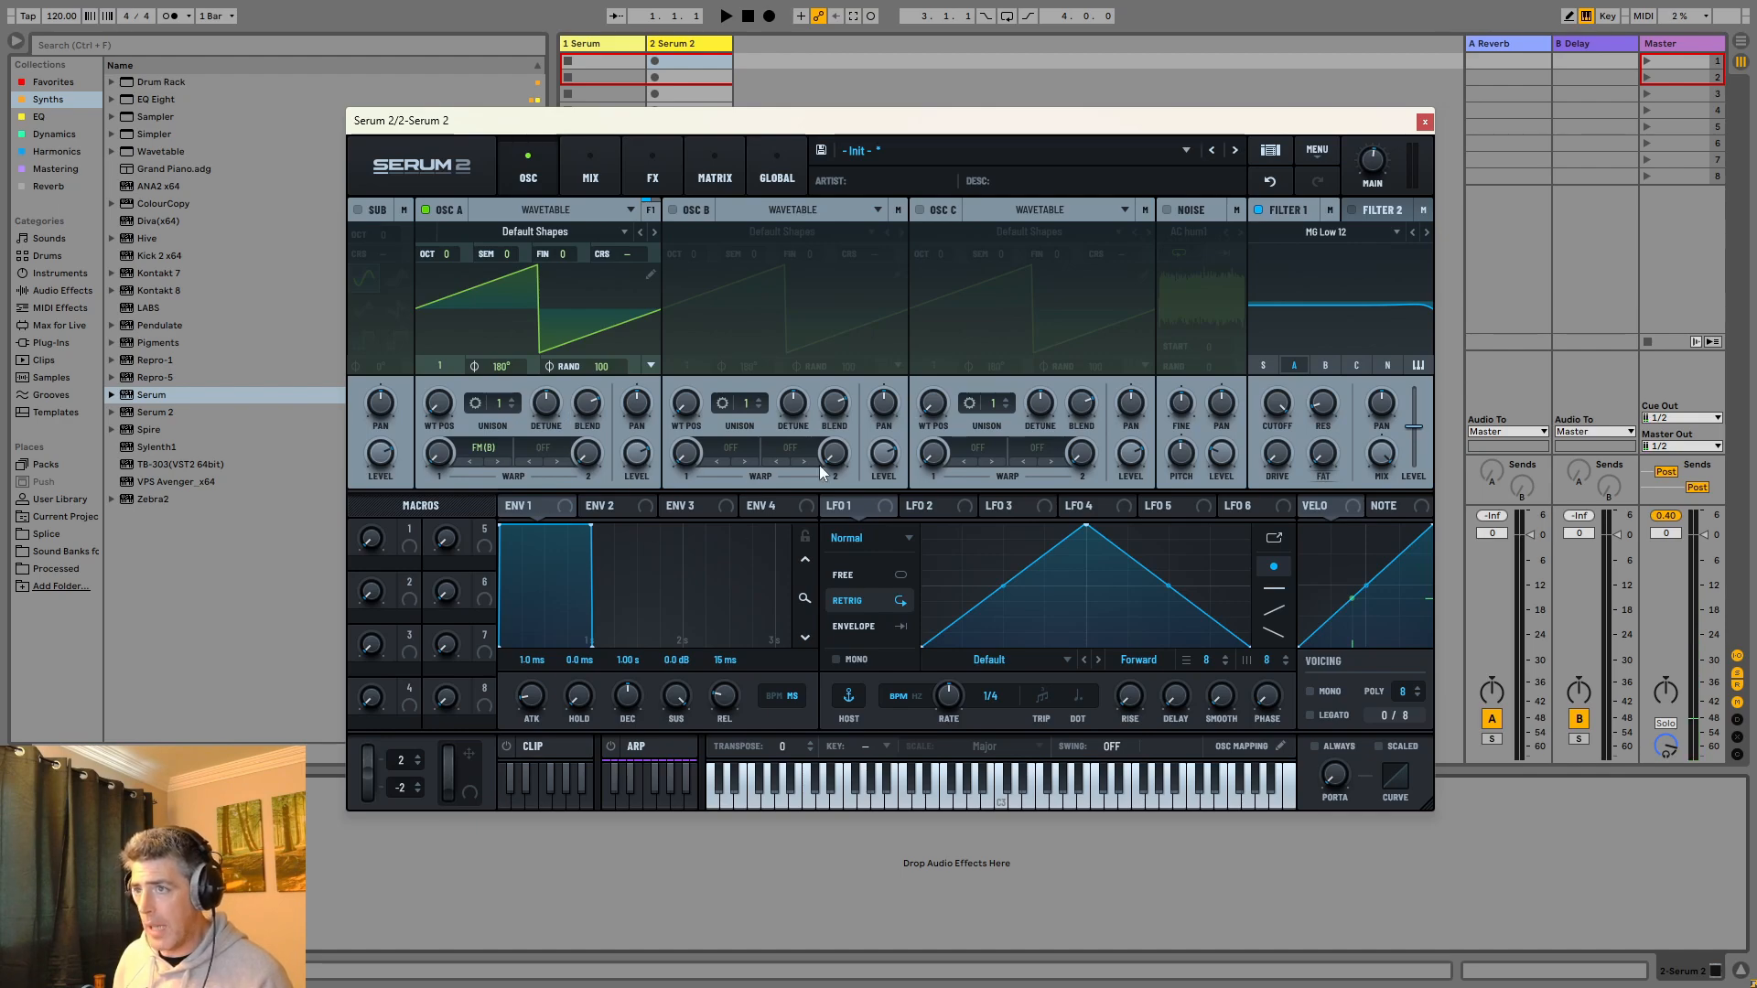
left_click(674, 210)
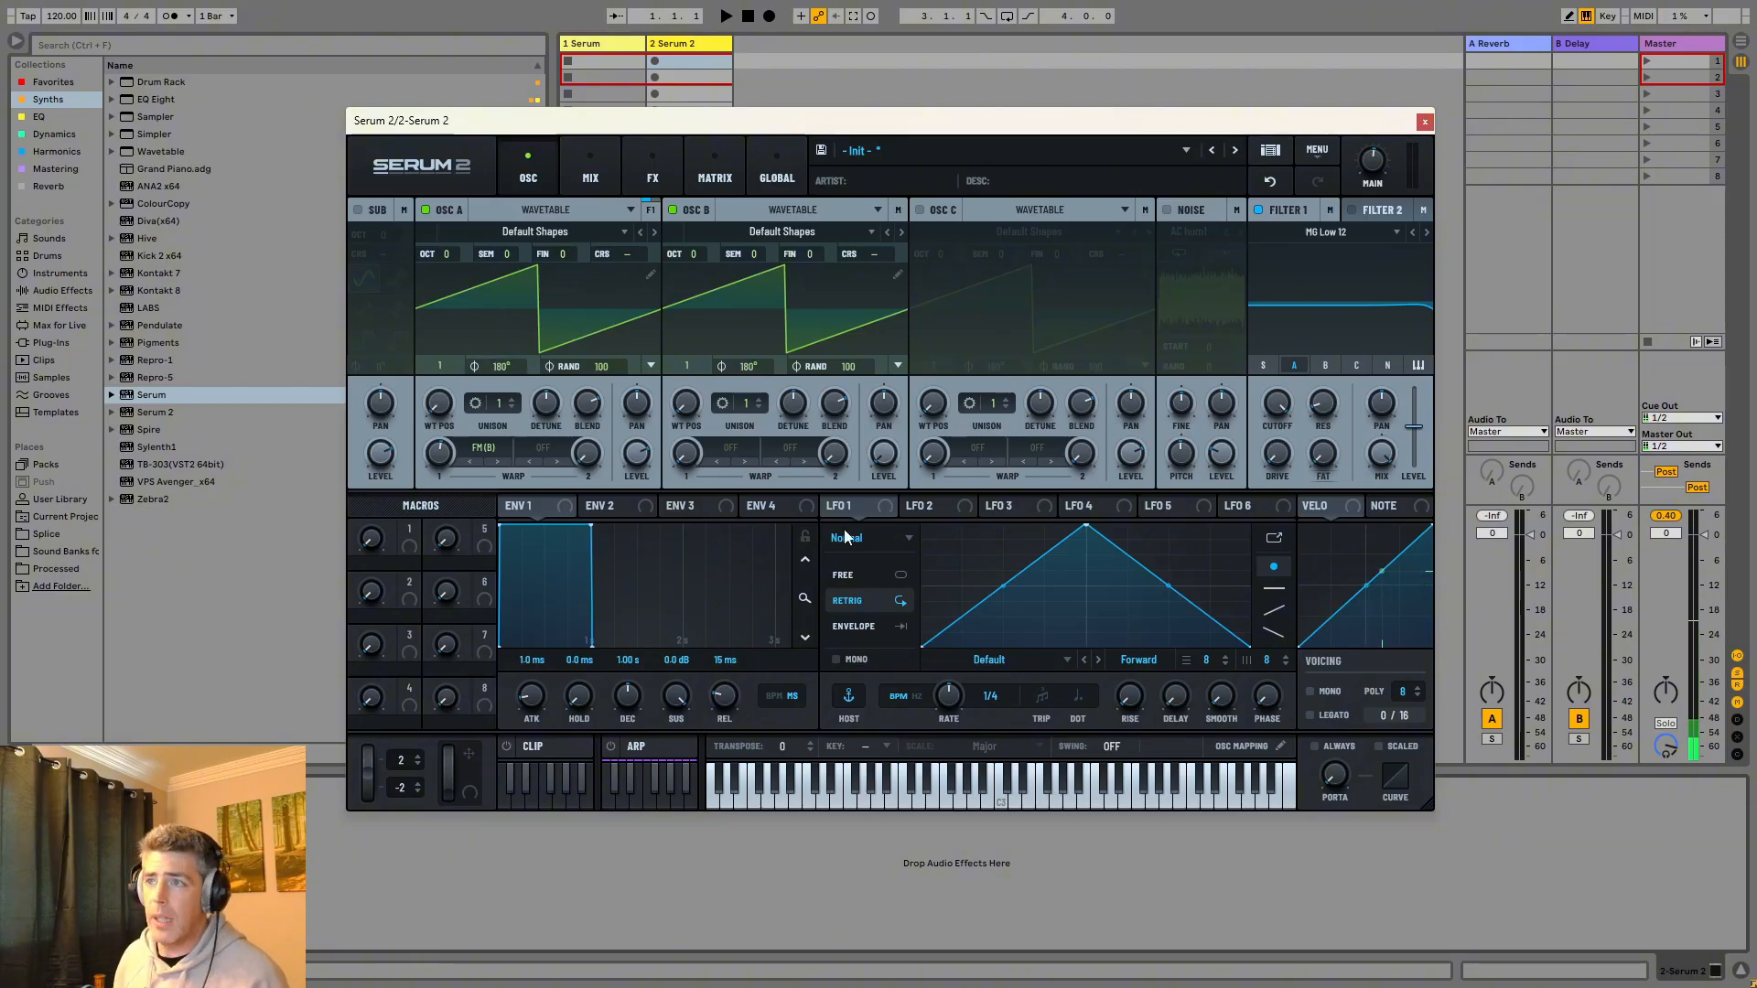
Step OSC B through the wavetables to Gremlin [SN] and set its octave to -2.
left_click(899, 233)
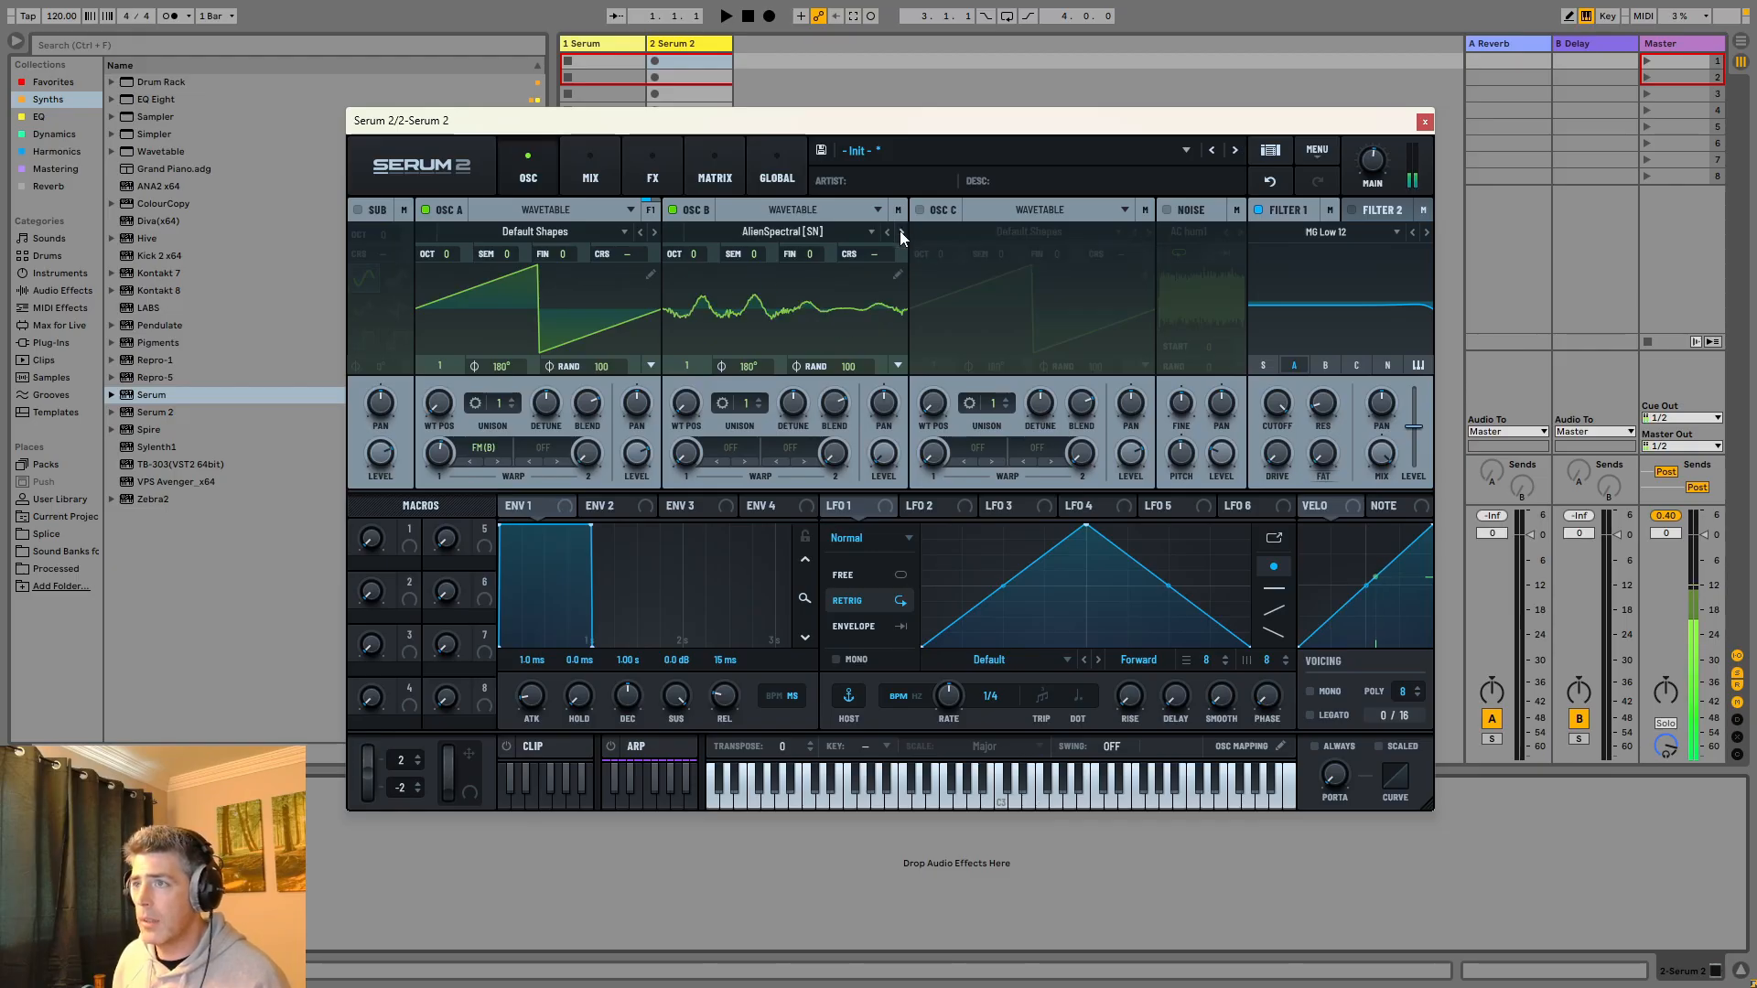
left_click(900, 234)
left_click(900, 234)
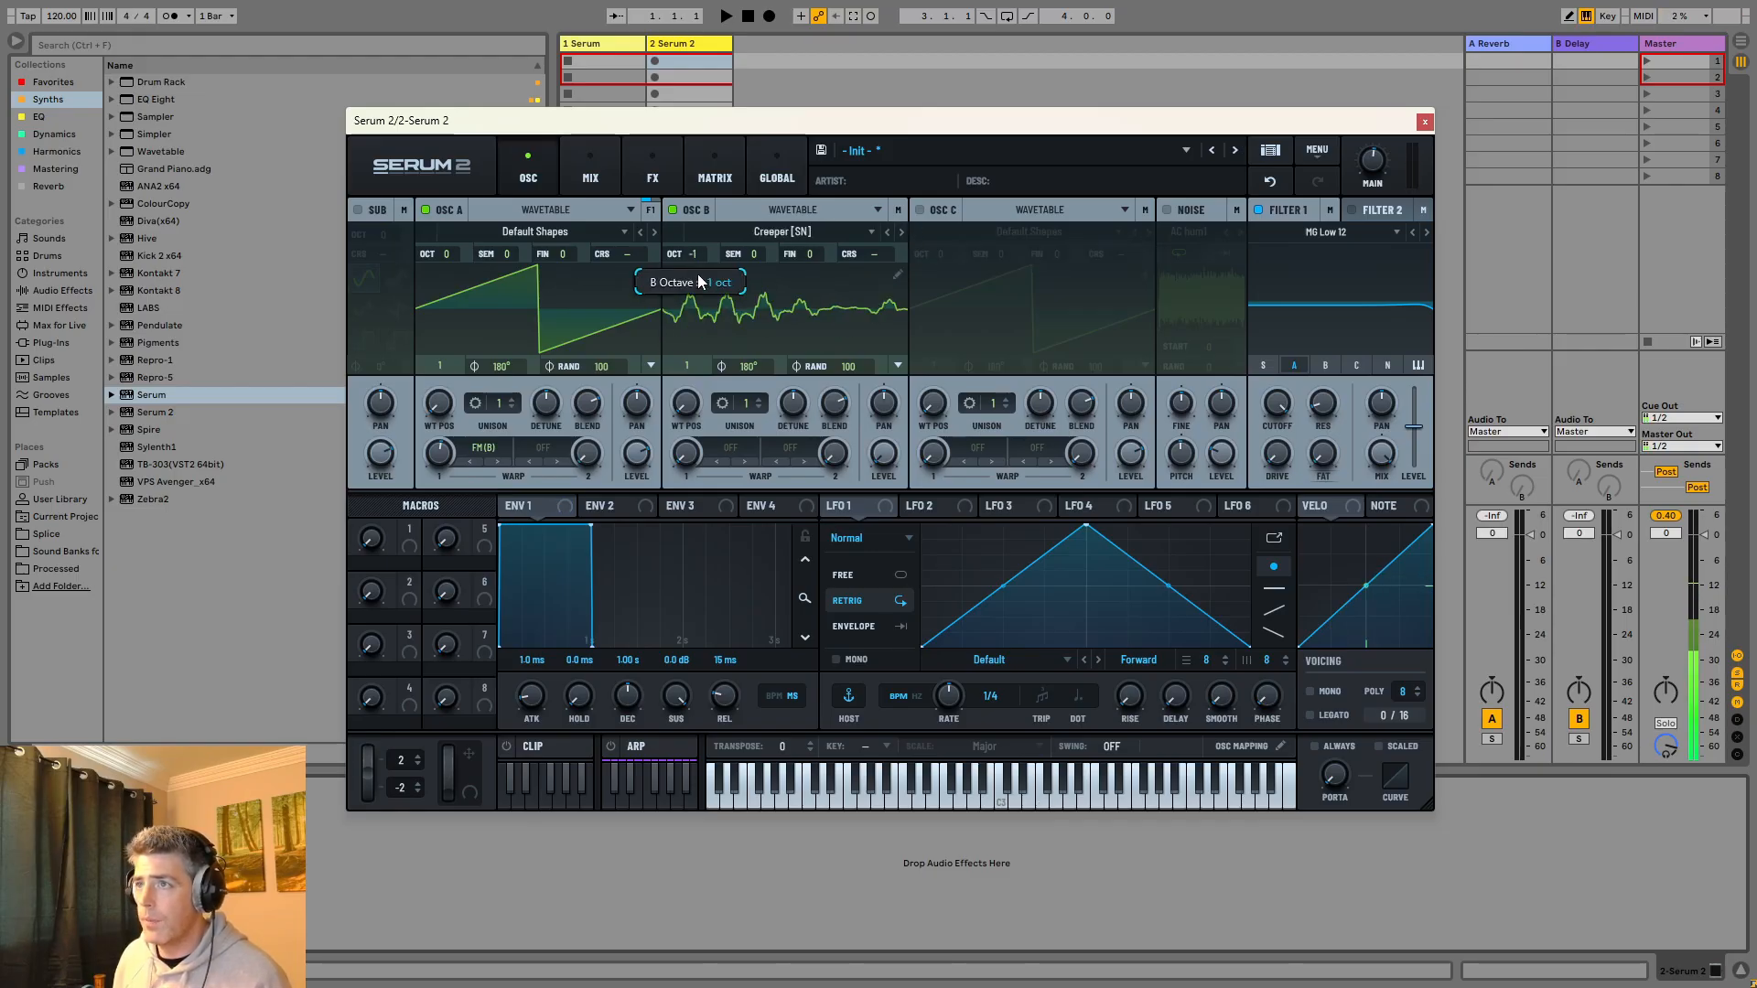
left_click_drag(693, 254, 692, 278)
left_click(901, 234)
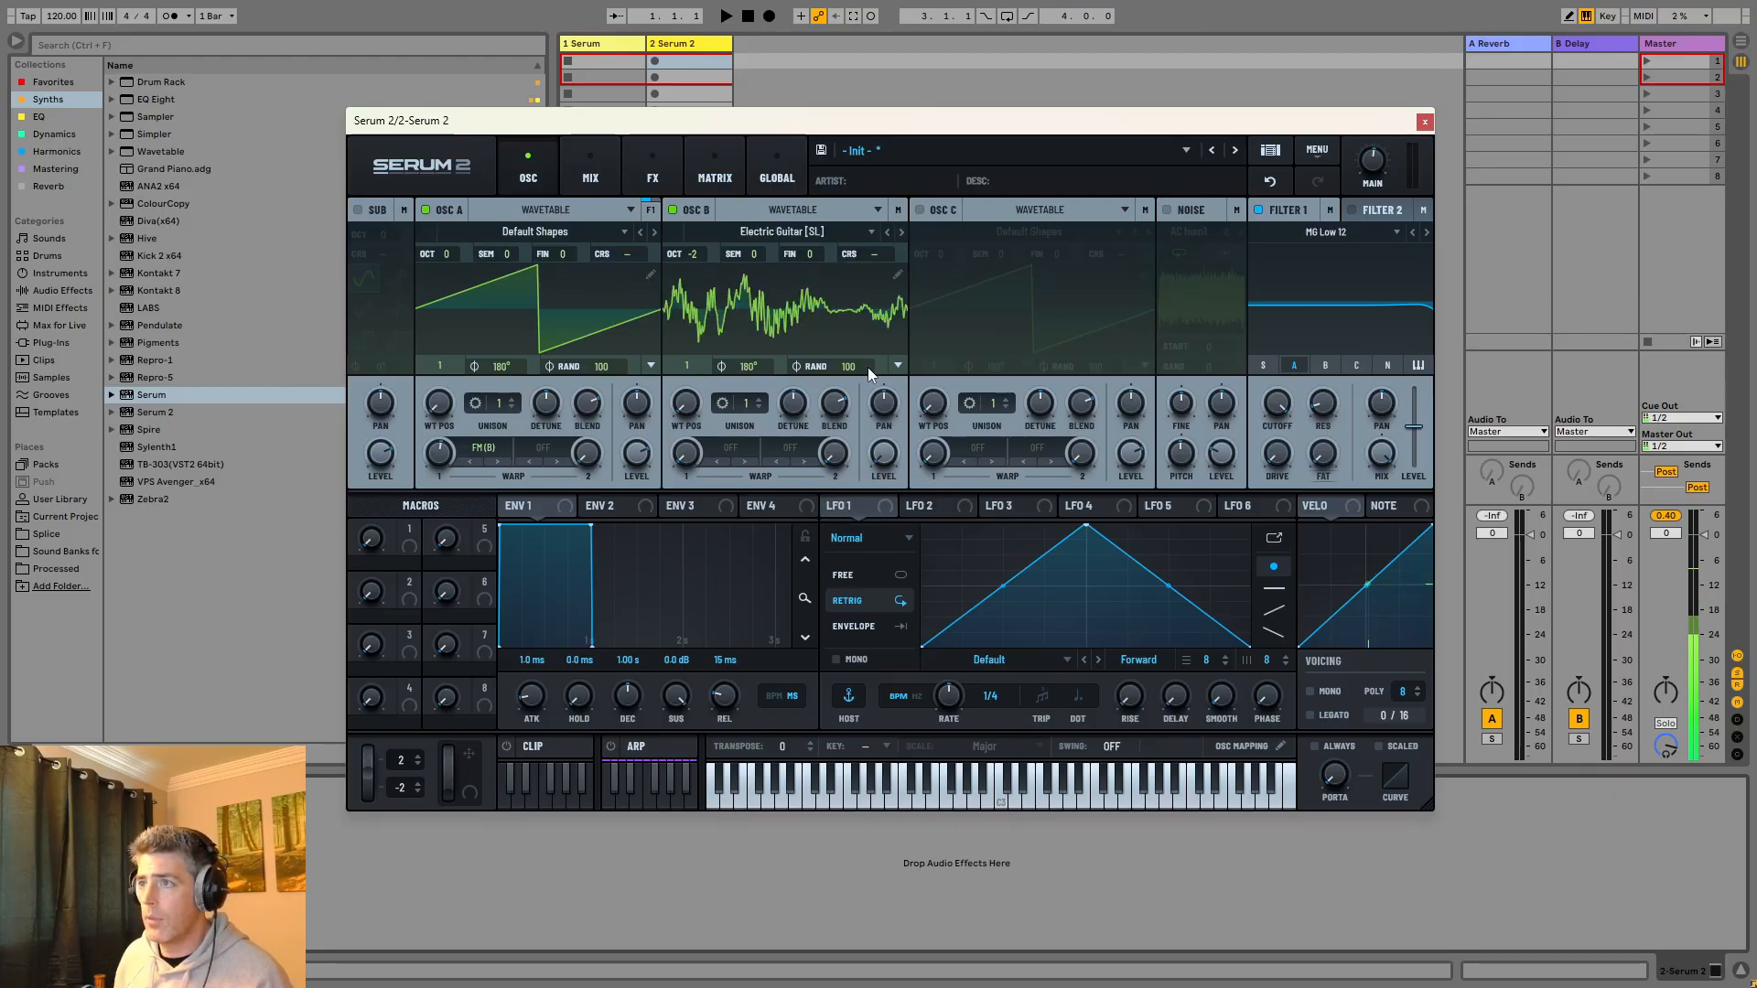
left_click(902, 232)
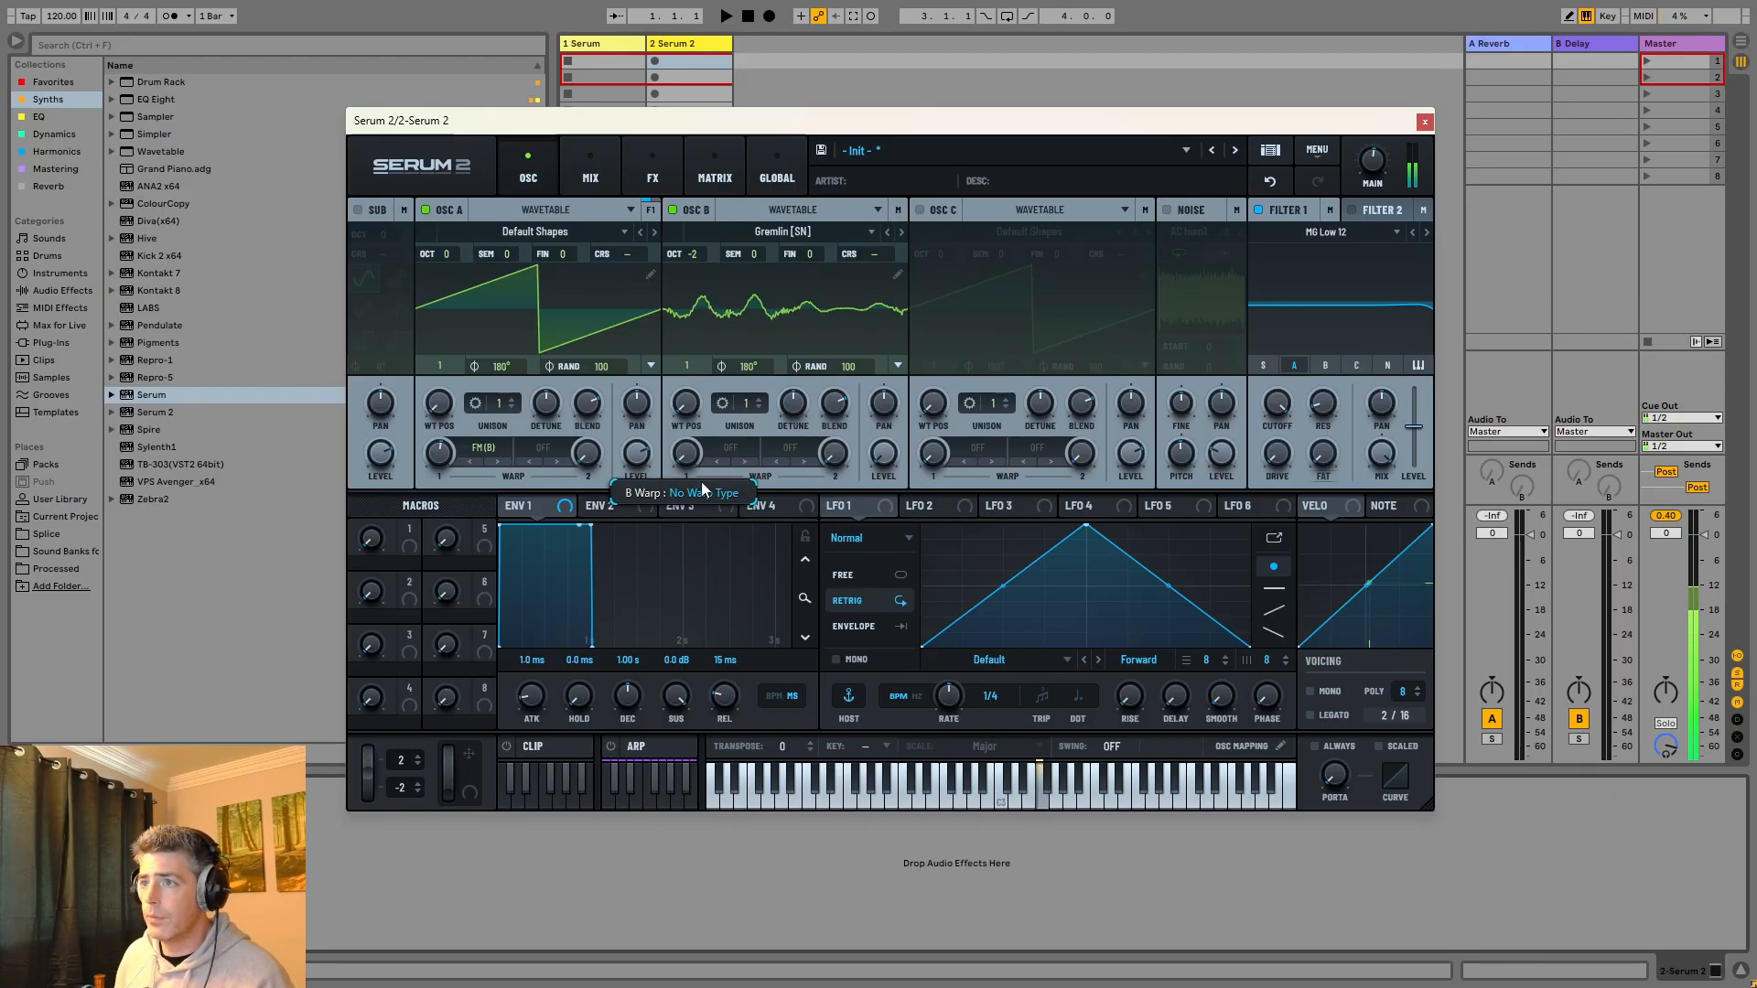
Set OSC B's first warp mode to Sync and raise the warp amount slightly.
left_click(728, 451)
mouse_move(774, 515)
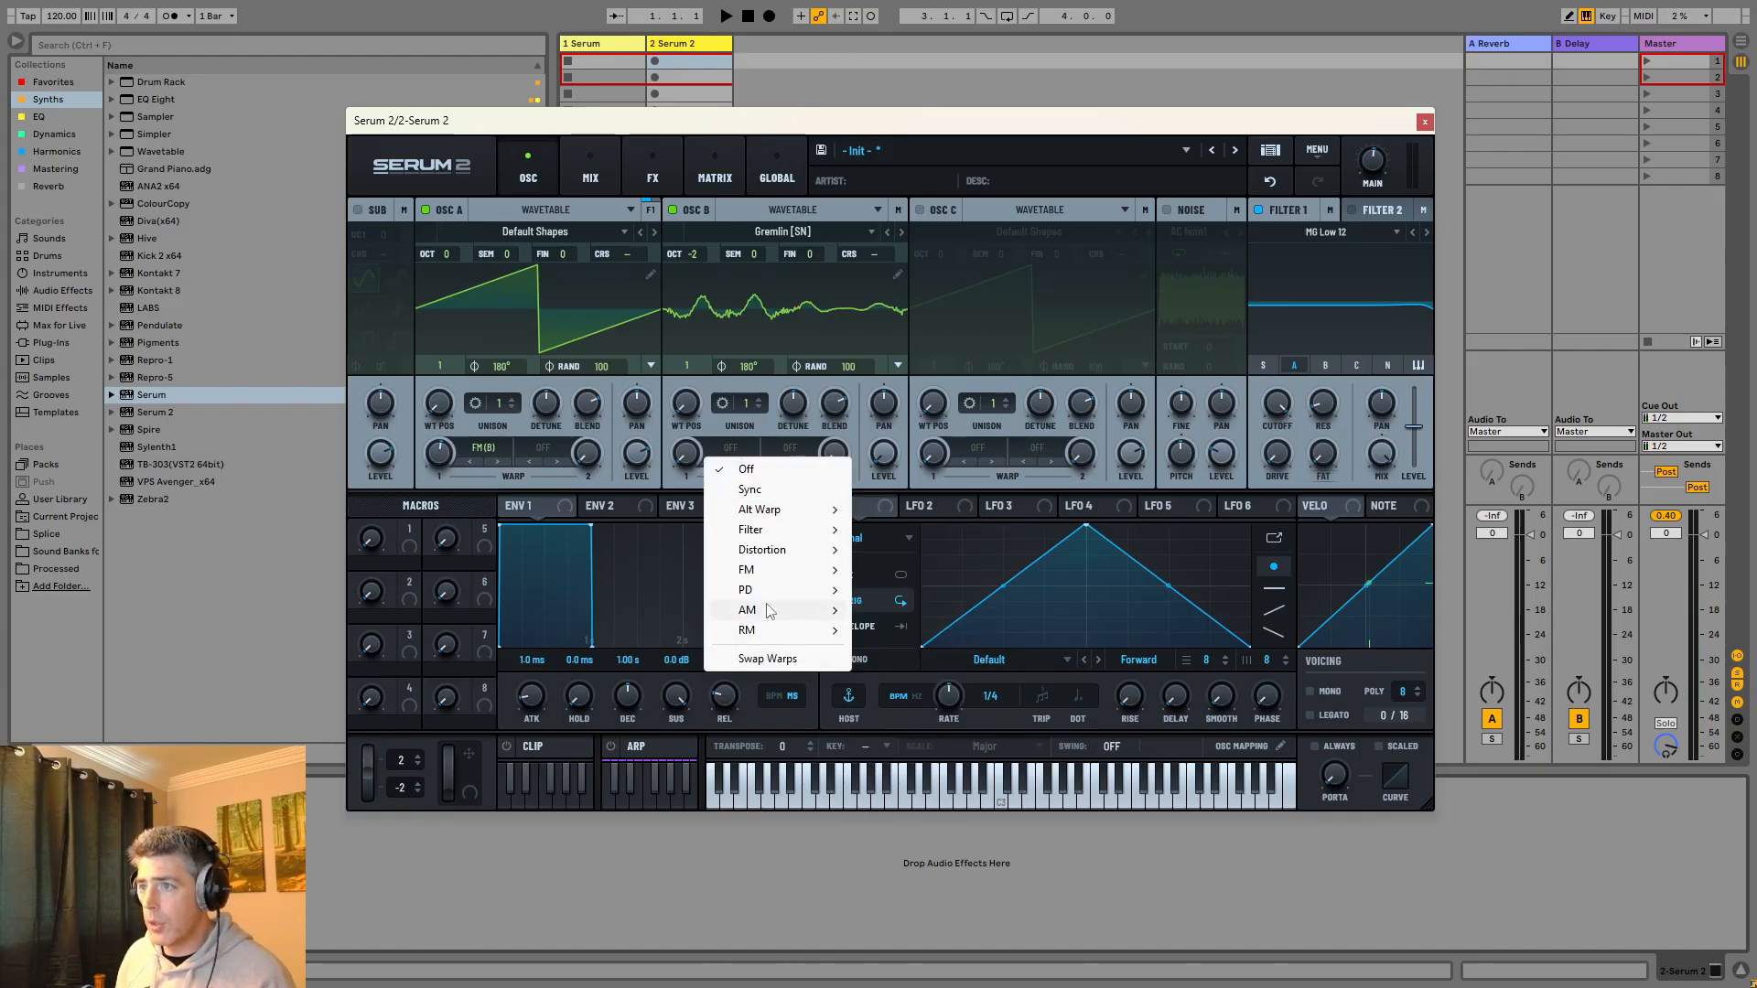
left_click(749, 489)
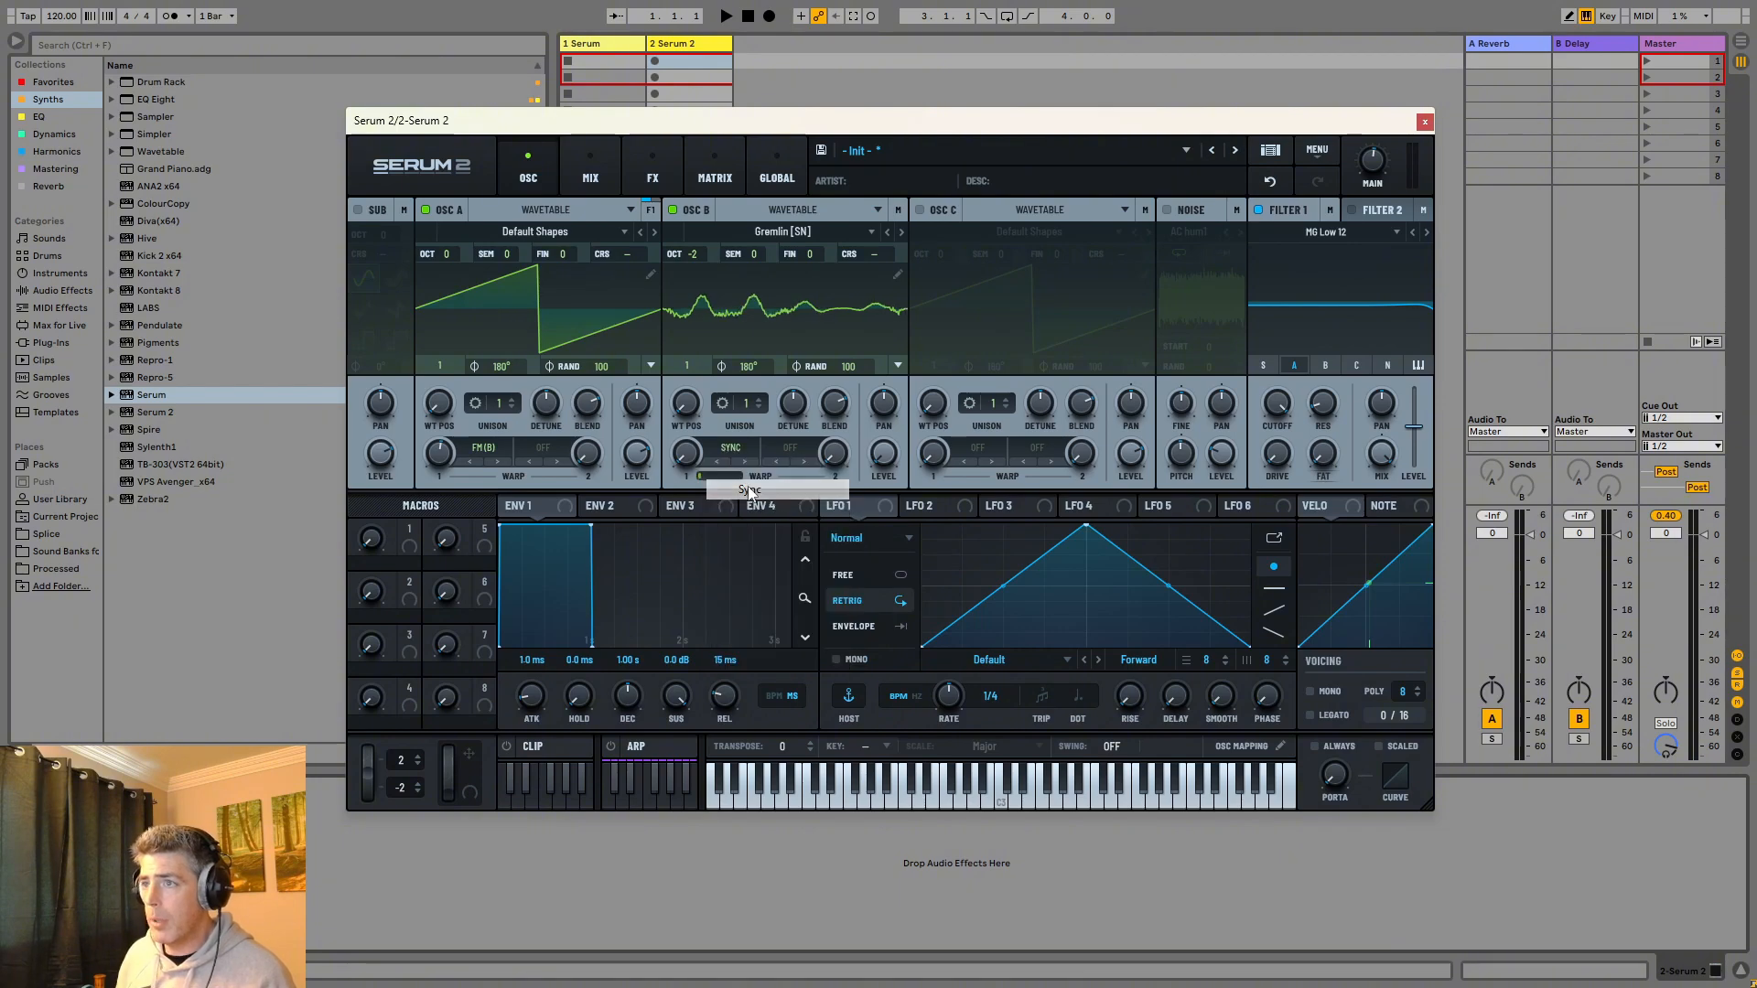
left_click_drag(729, 451, 696, 404)
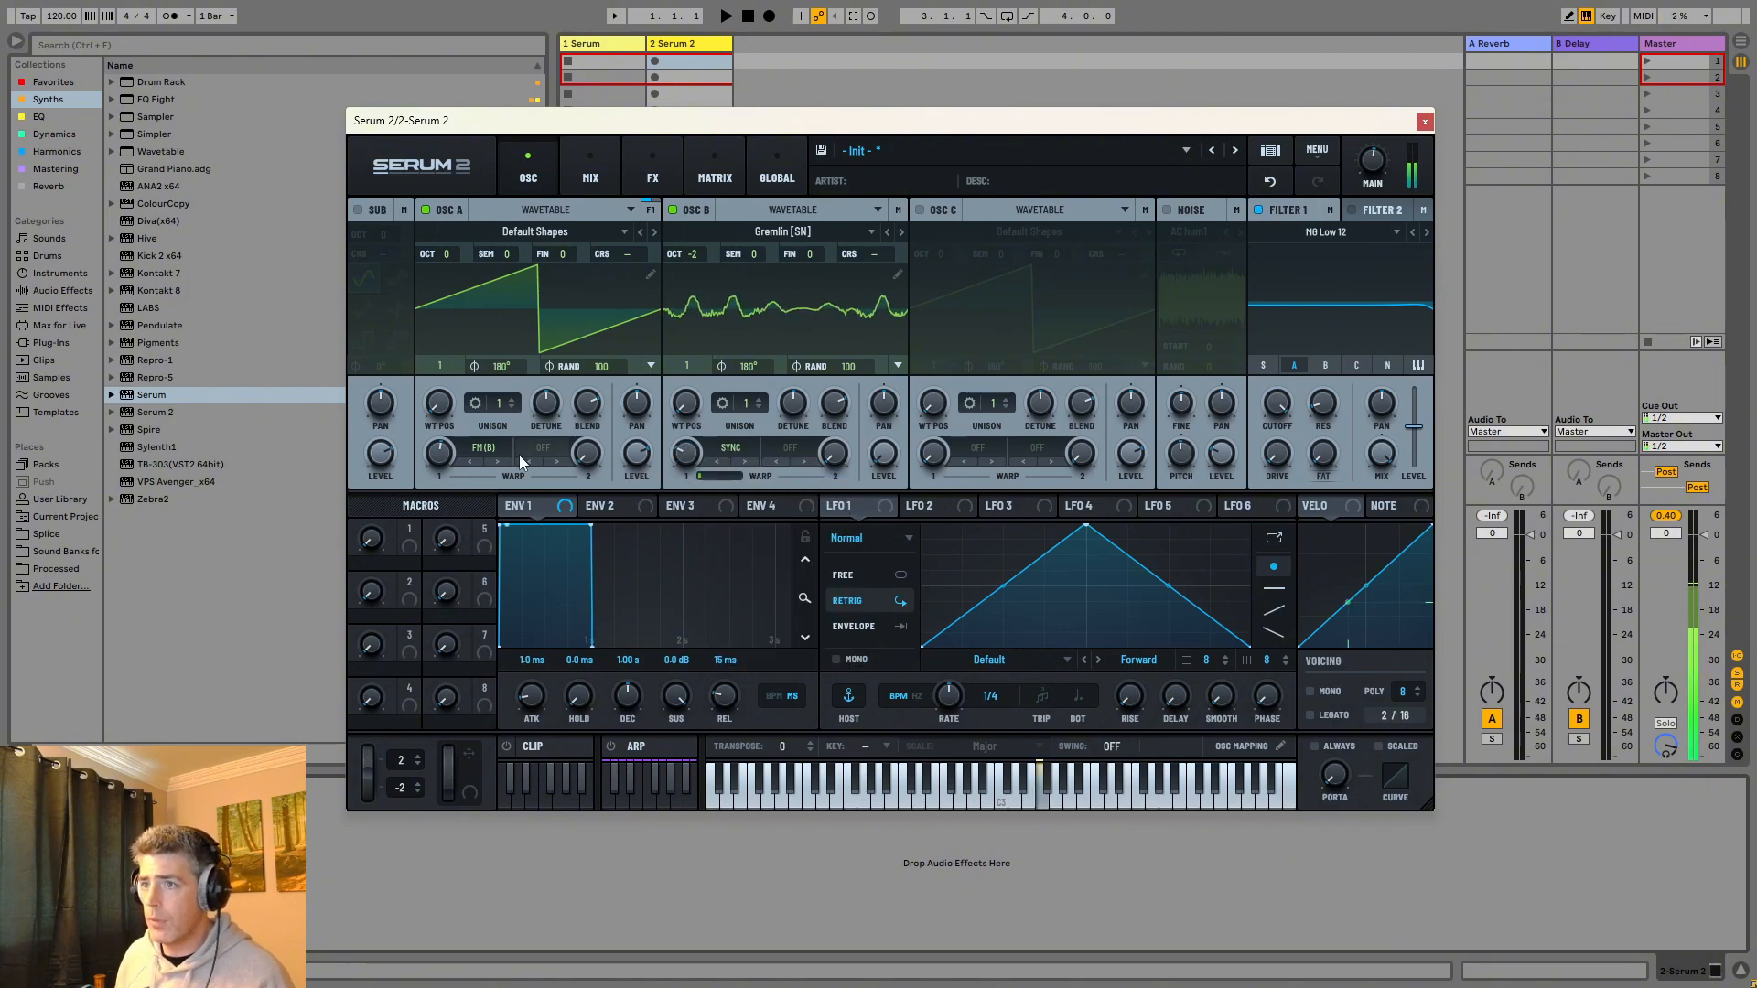
Load the BS2 - Acid wavetable into OSC B and shape ENV 1 with about 460 ms decay and sustain fully down.
left_click(897, 235)
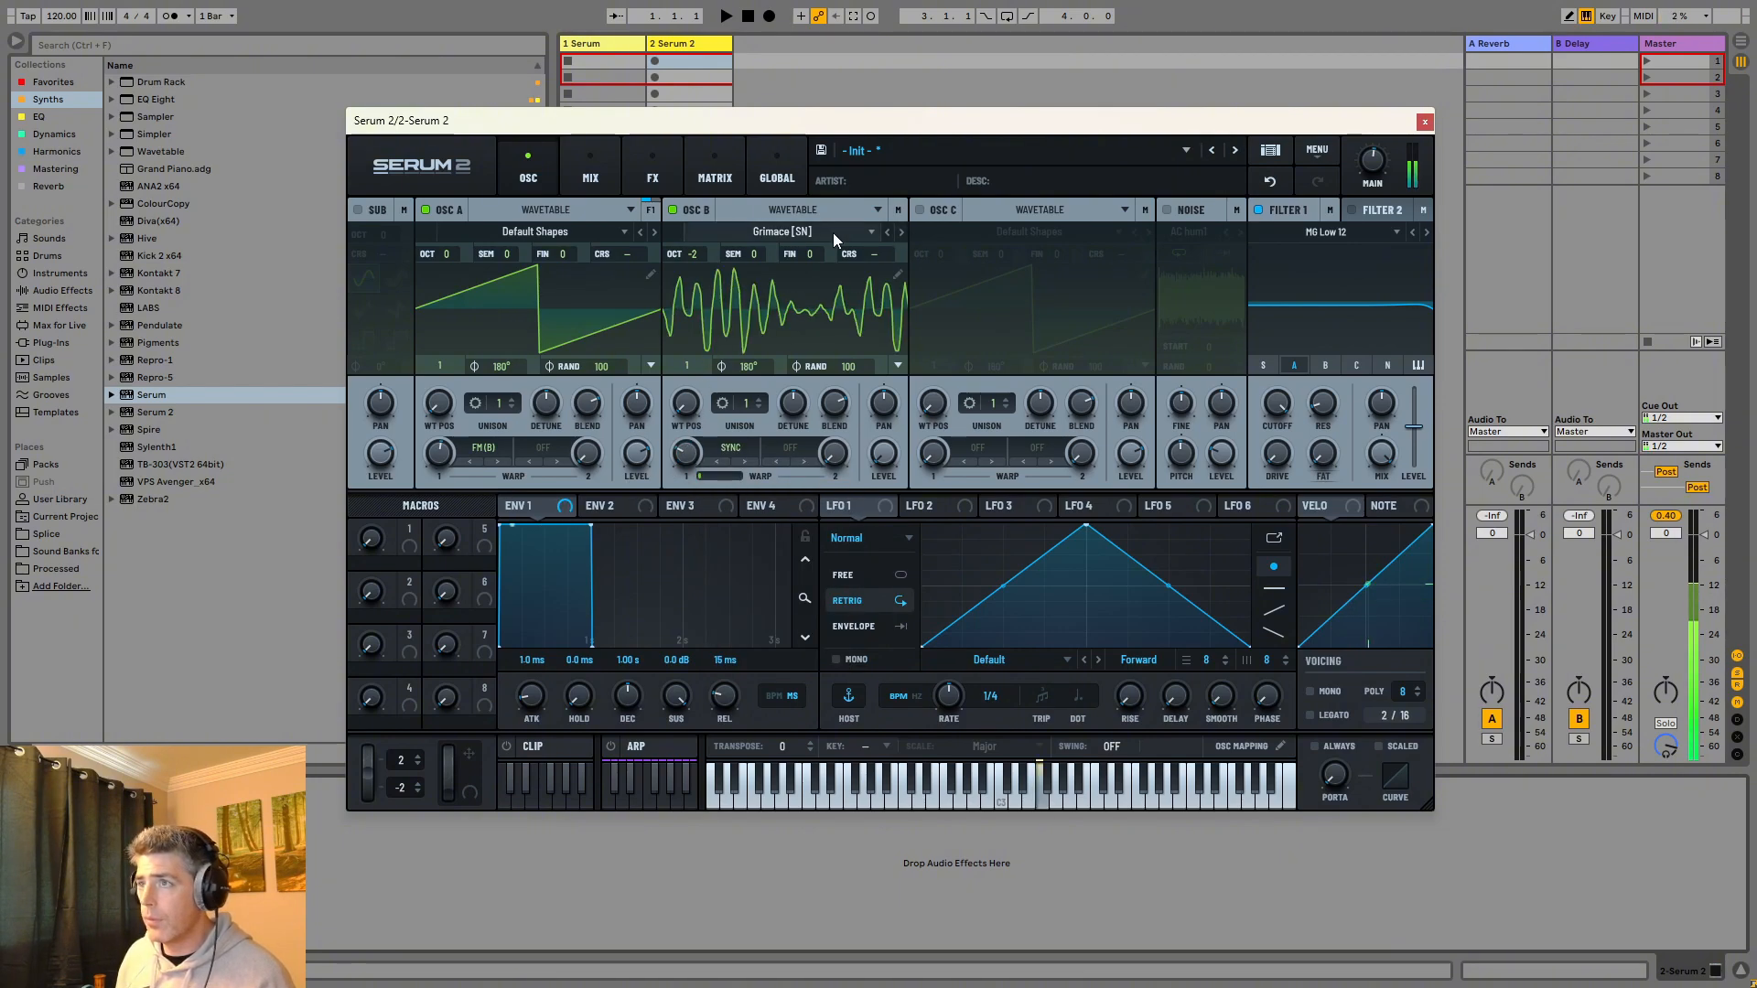
left_click(780, 232)
mouse_move(777, 256)
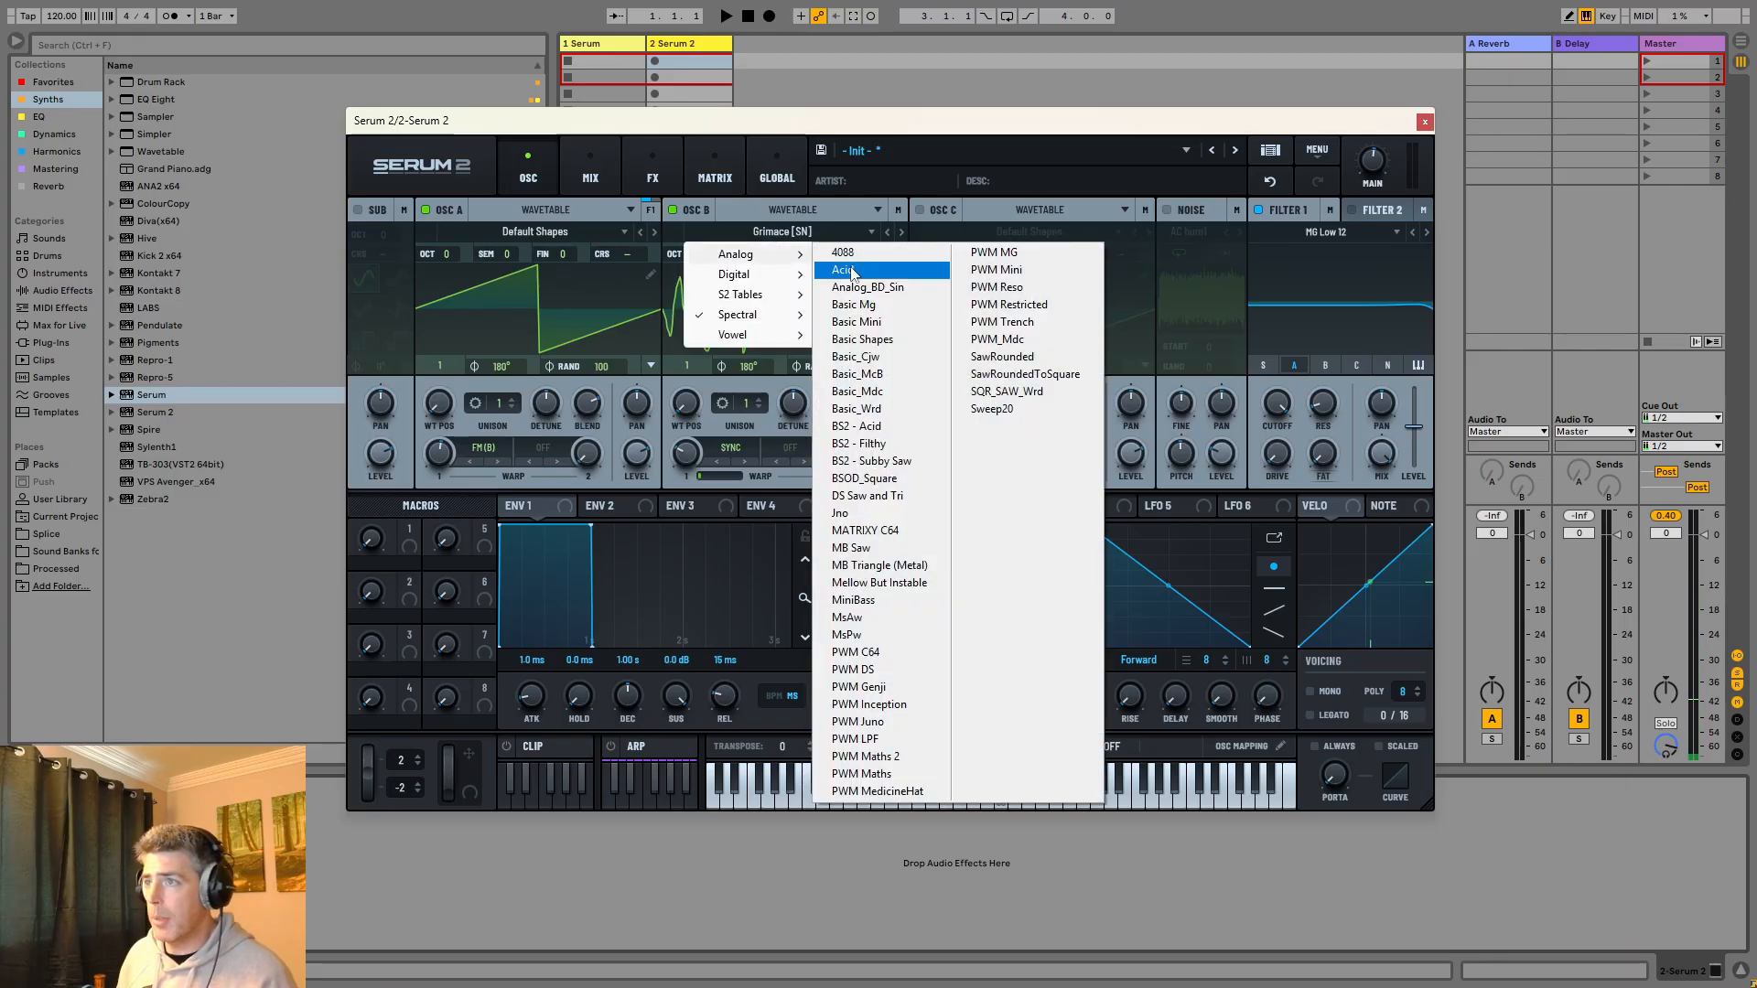
left_click(892, 267)
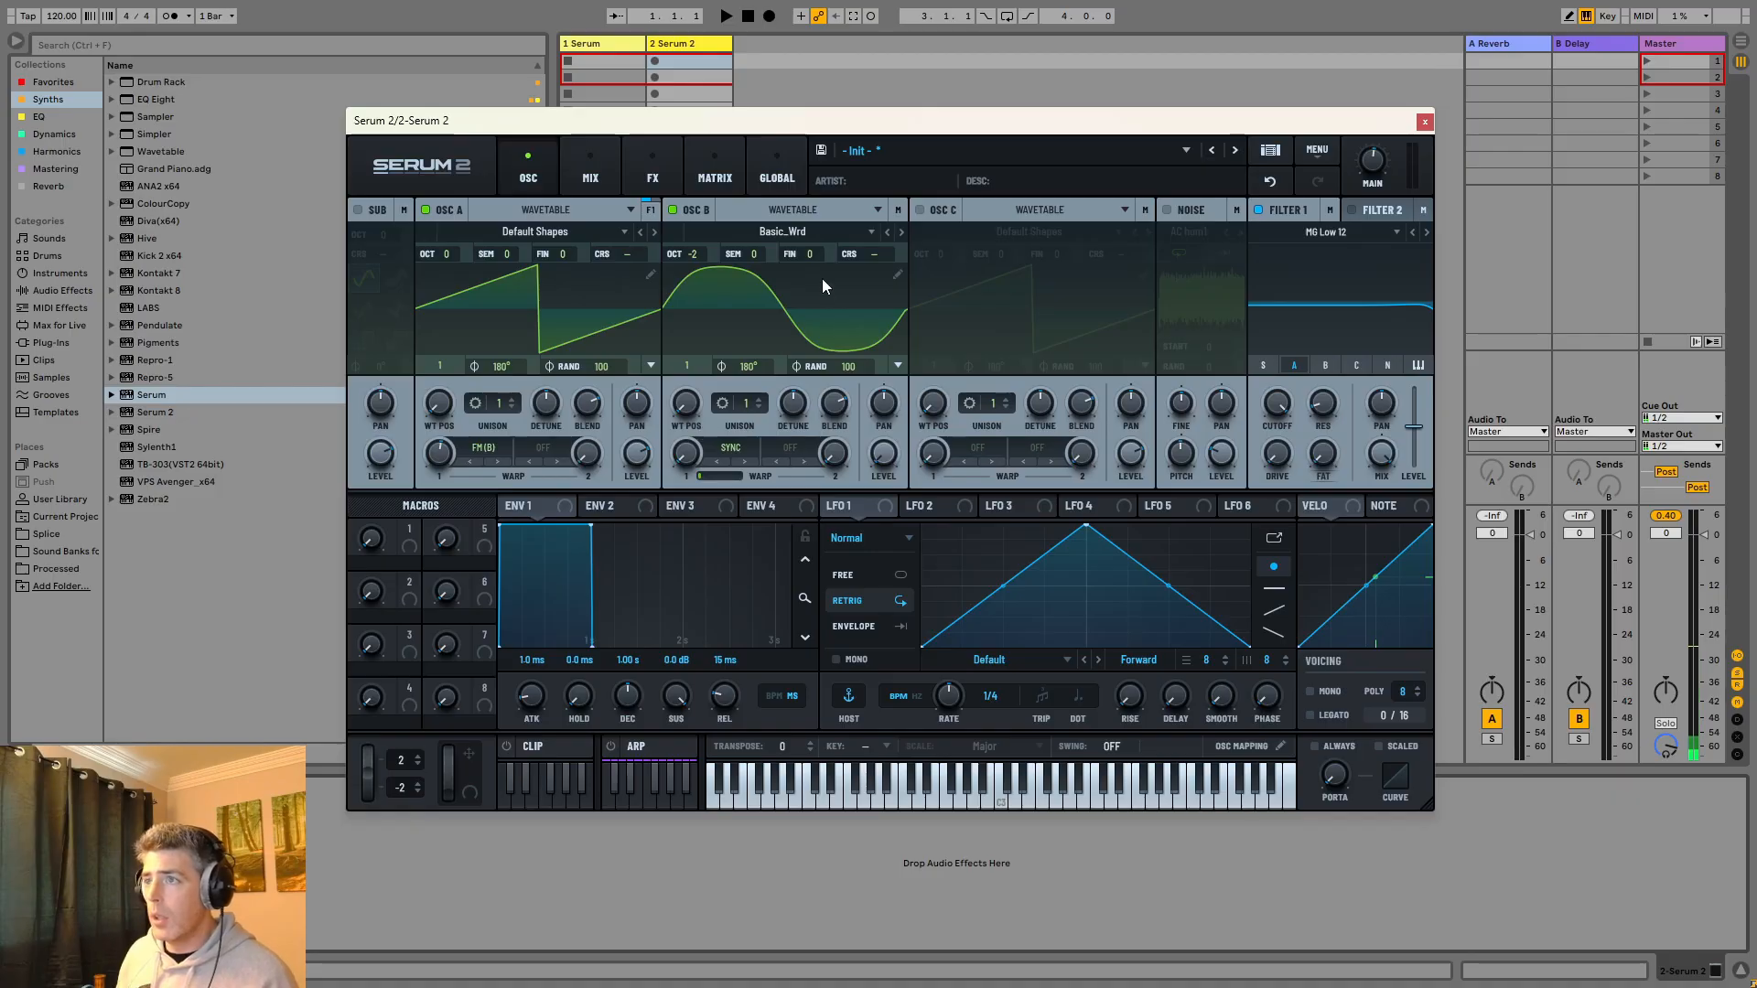
left_click(901, 232)
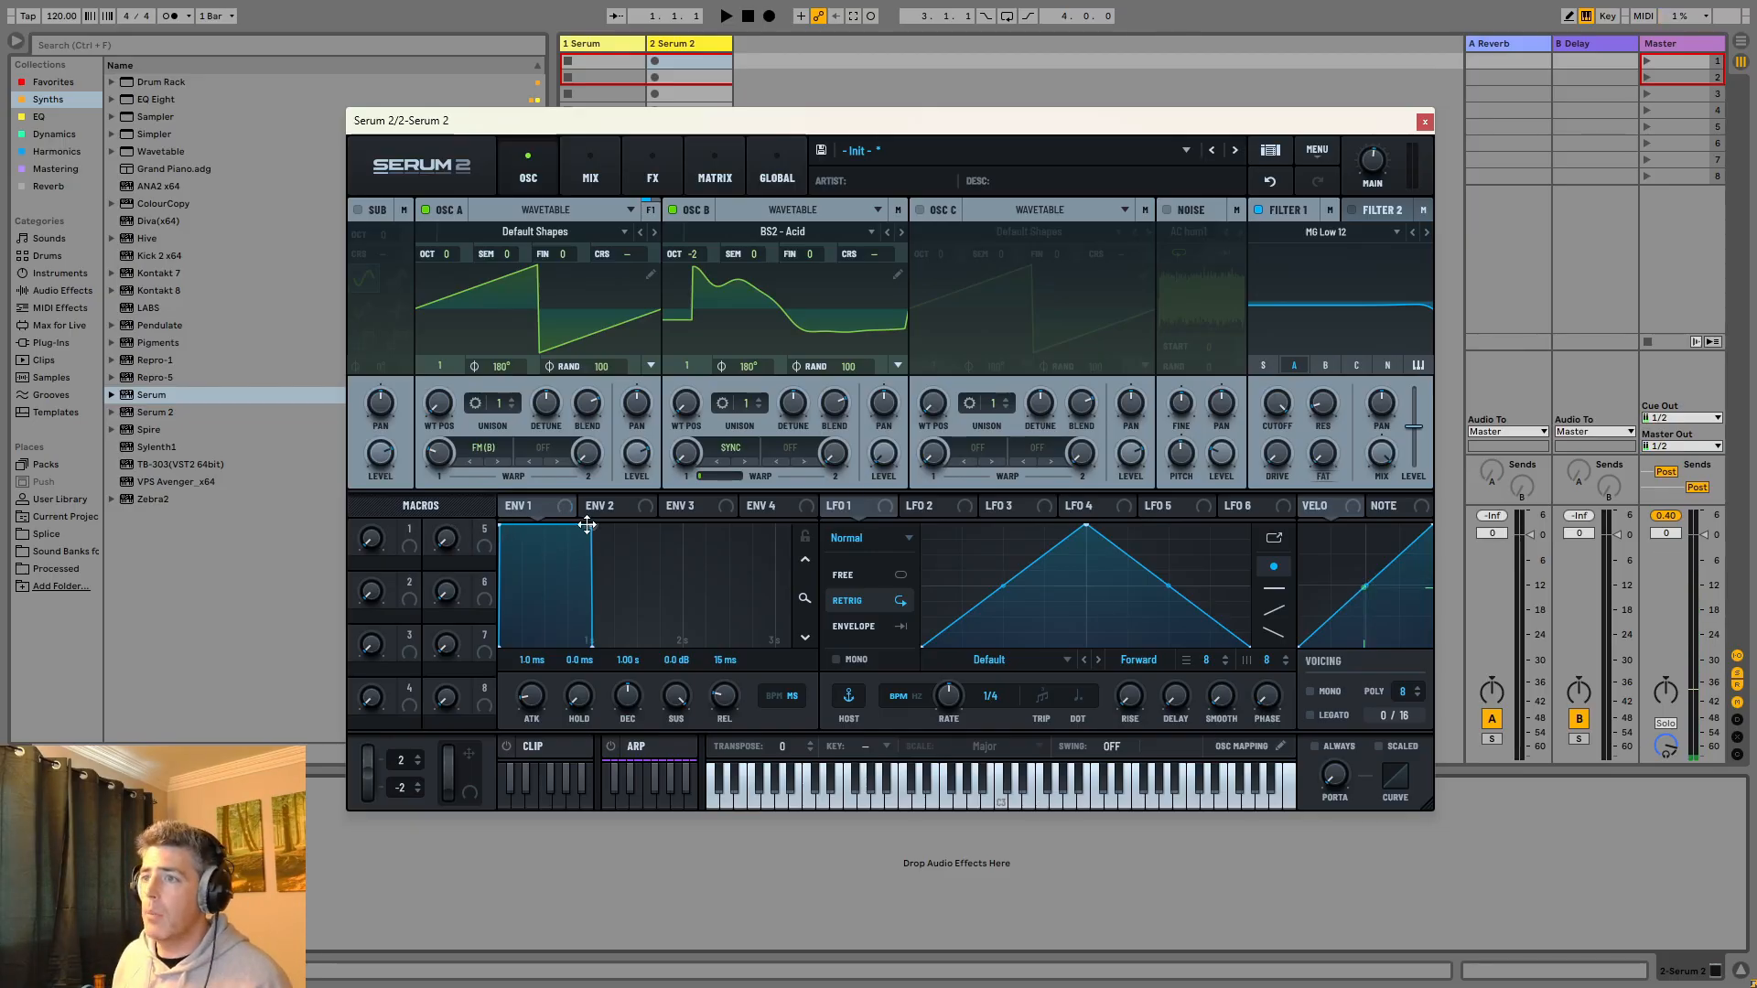
left_click_drag(590, 525, 522, 650)
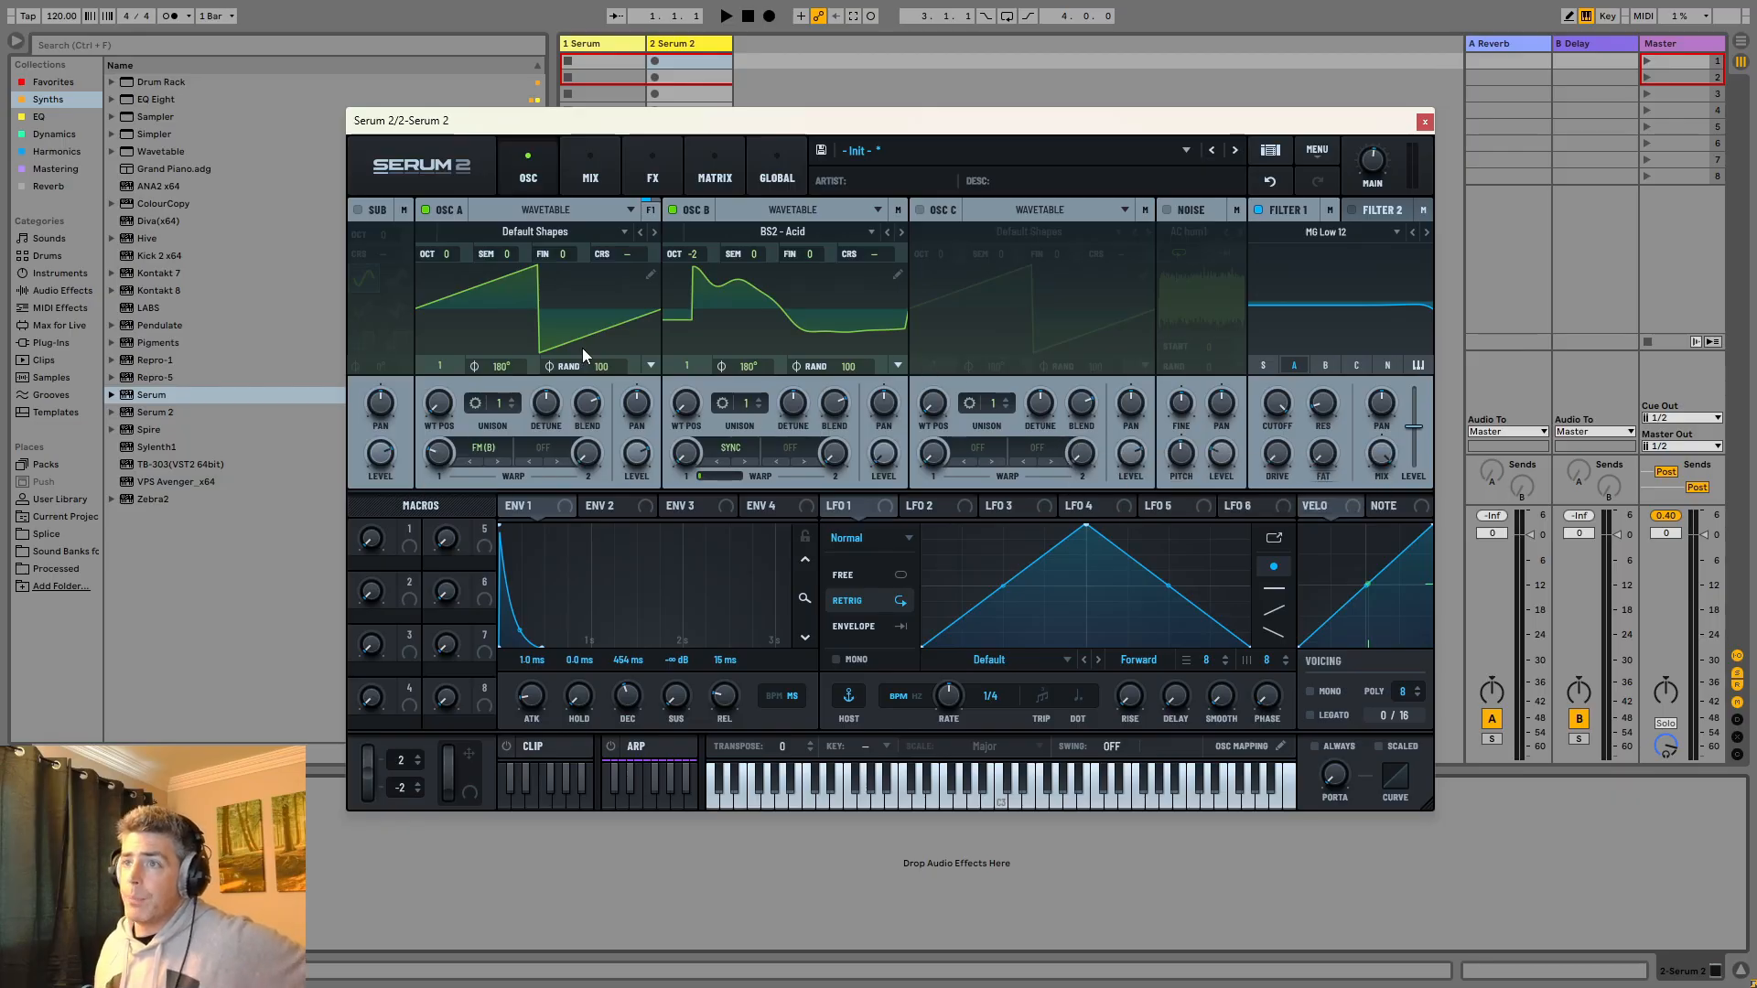
Reset Serum 2 to the initial preset.
left_click(1055, 152)
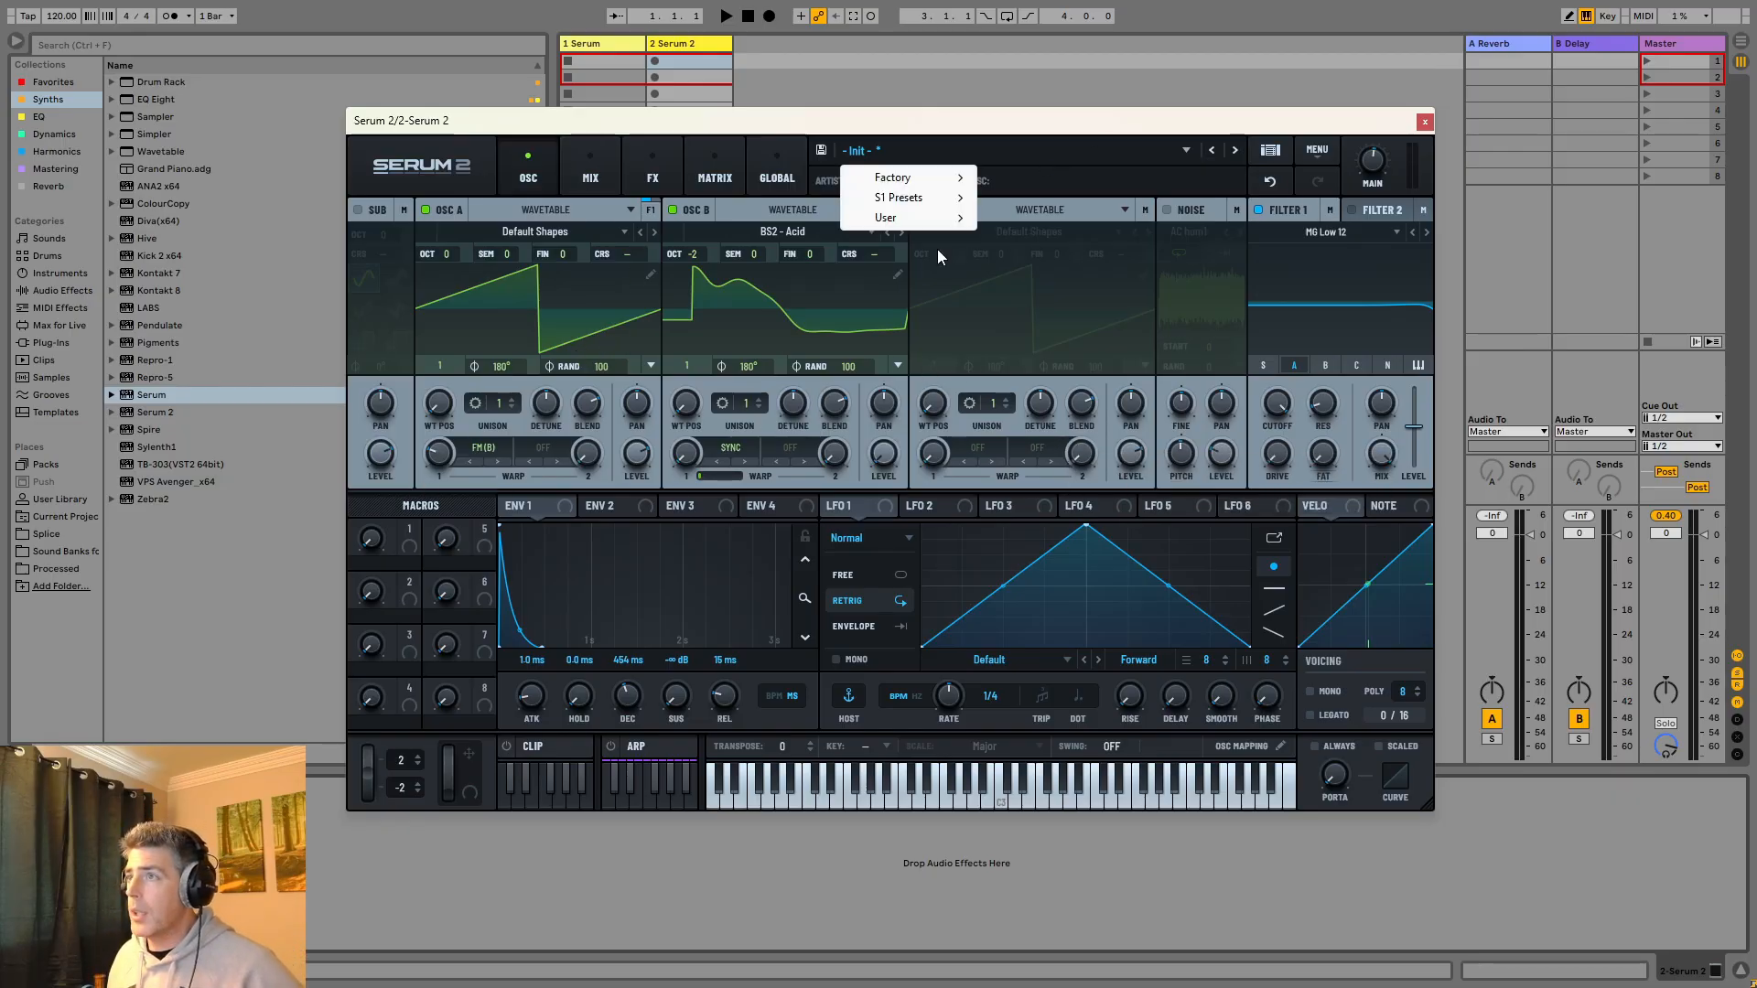
left_click(1314, 157)
left_click(1314, 158)
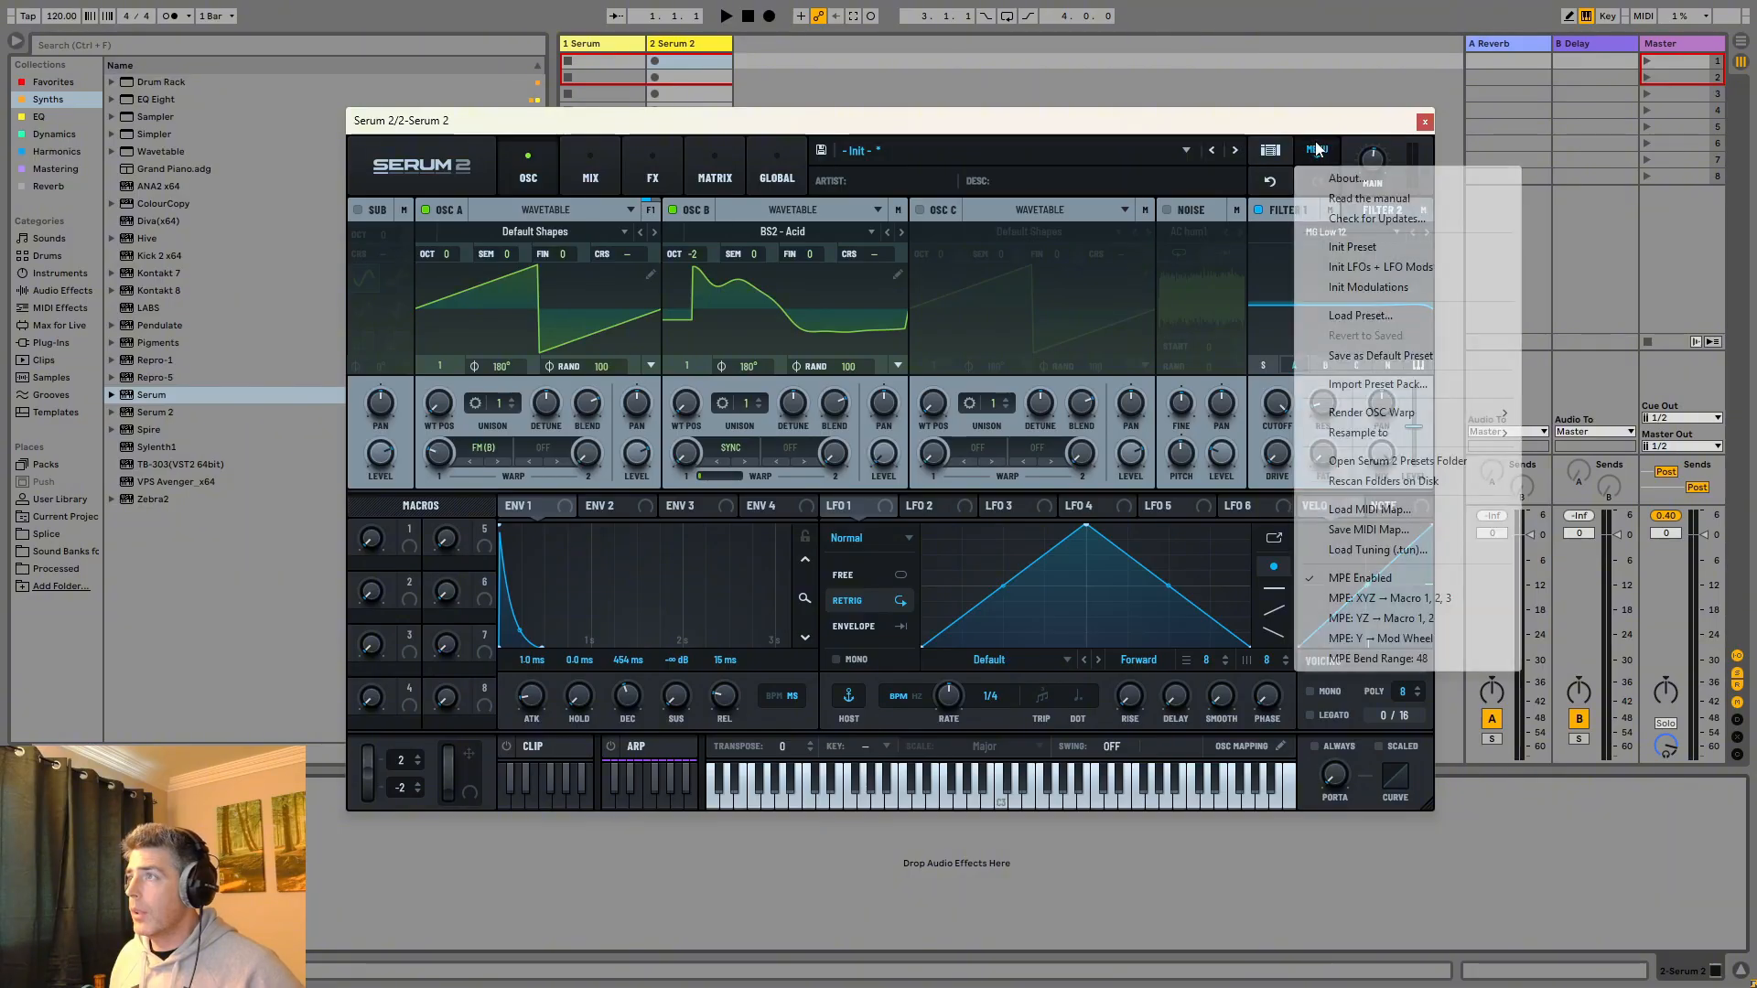
left_click(1349, 249)
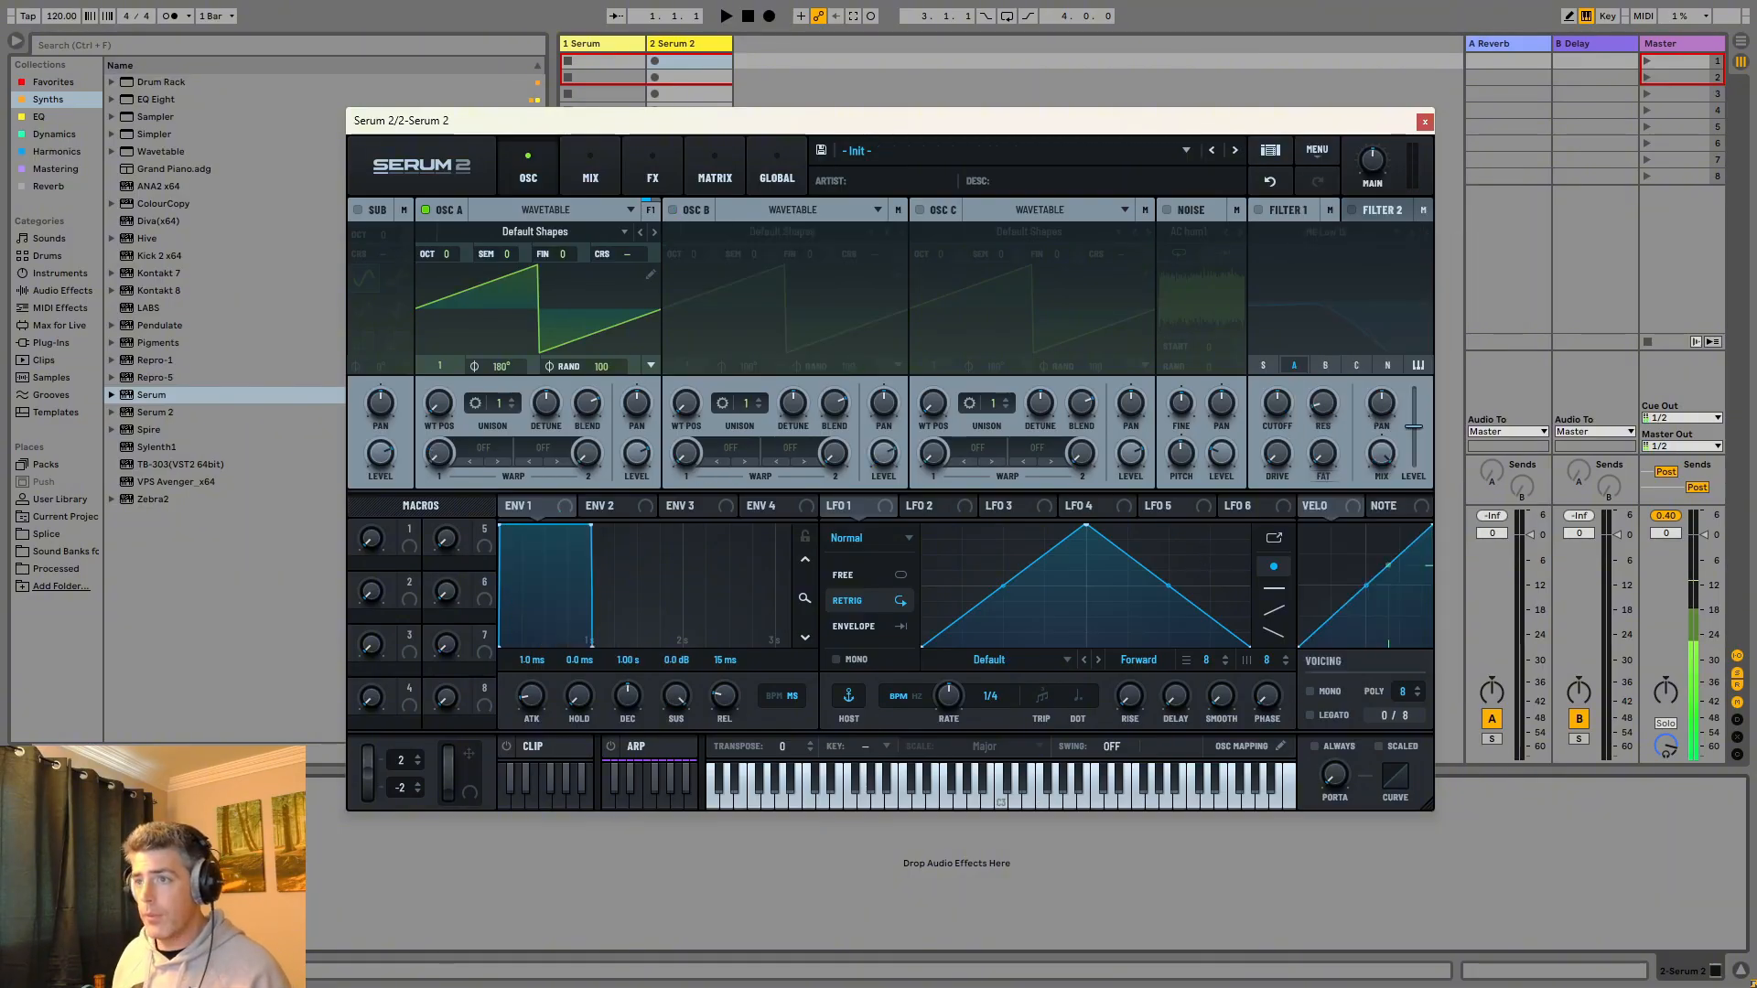
Load the digital wavetable Hypa into OSC A and set its octave to -1.
left_click(534, 232)
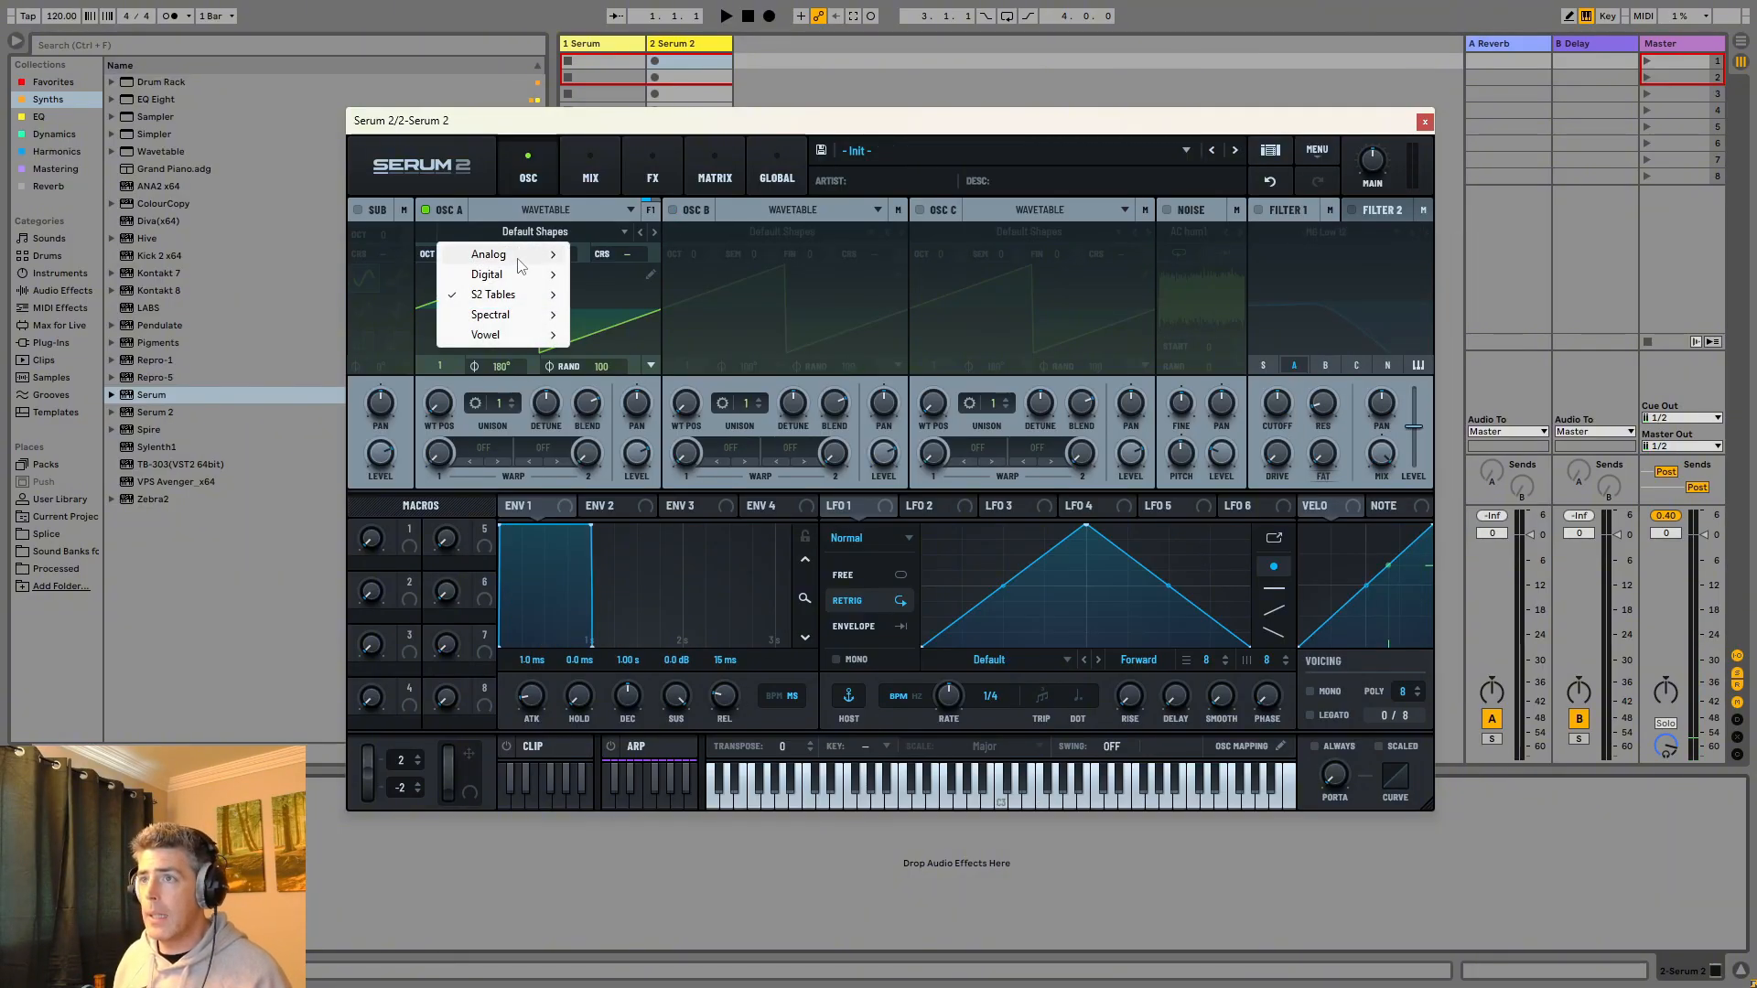
mouse_move(520, 264)
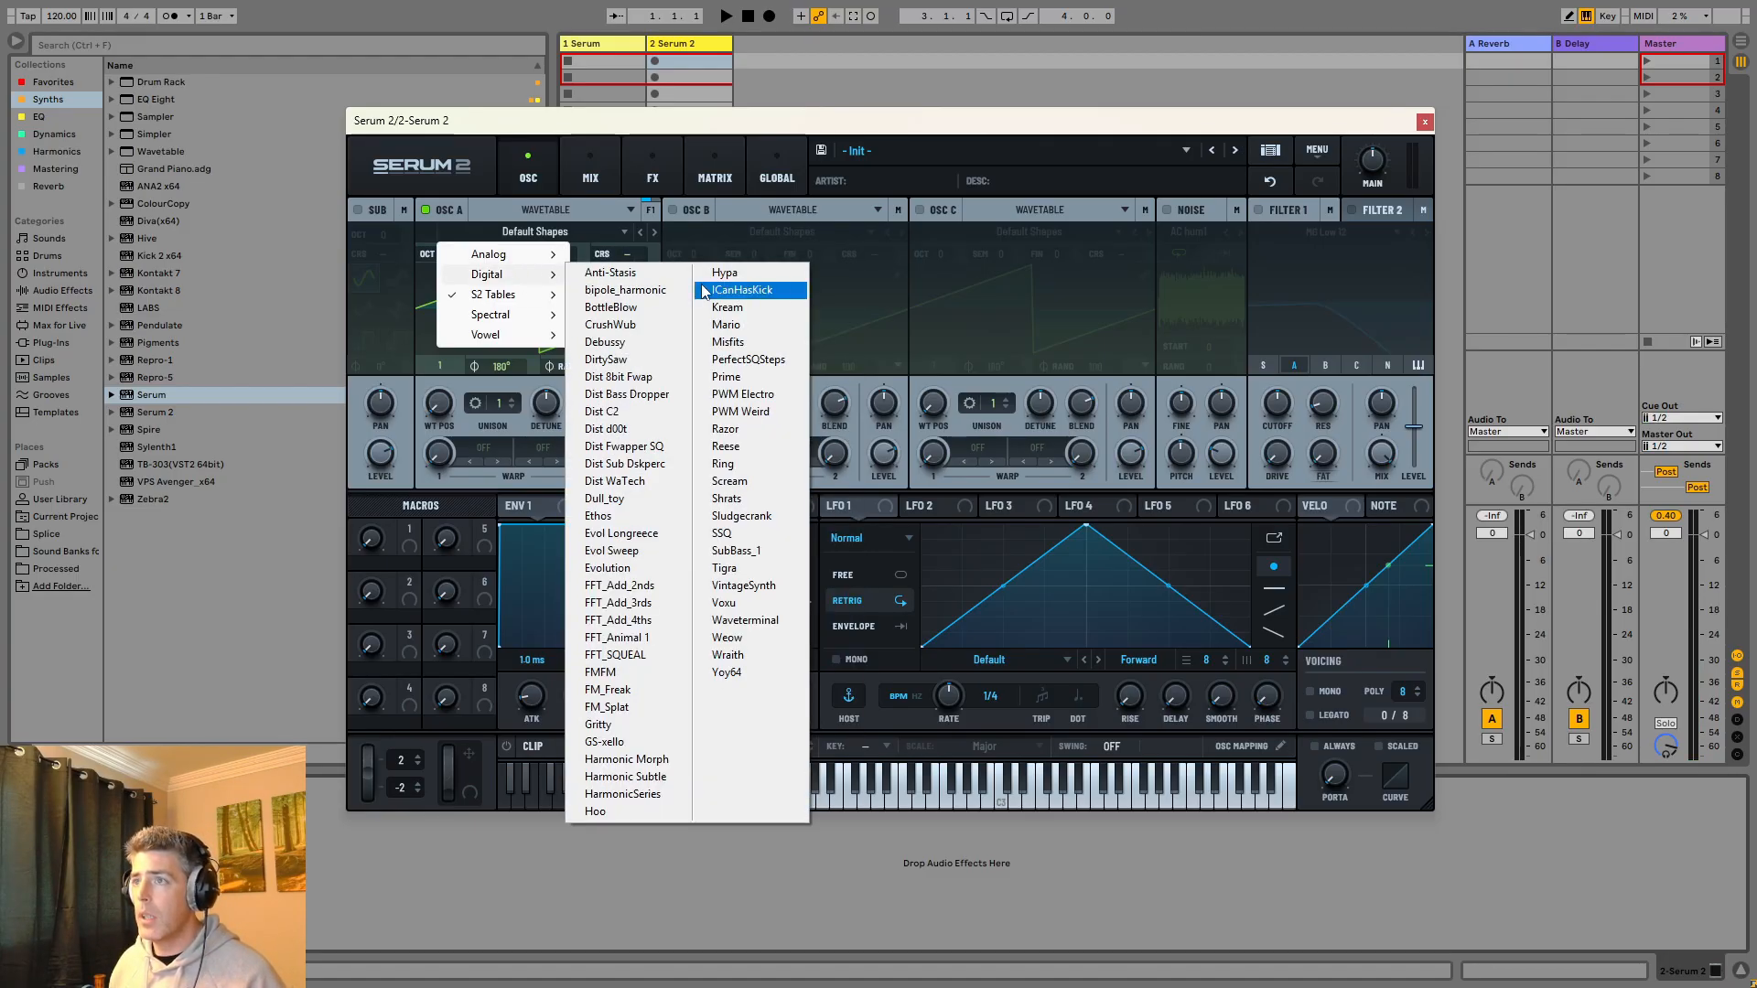
left_click(746, 284)
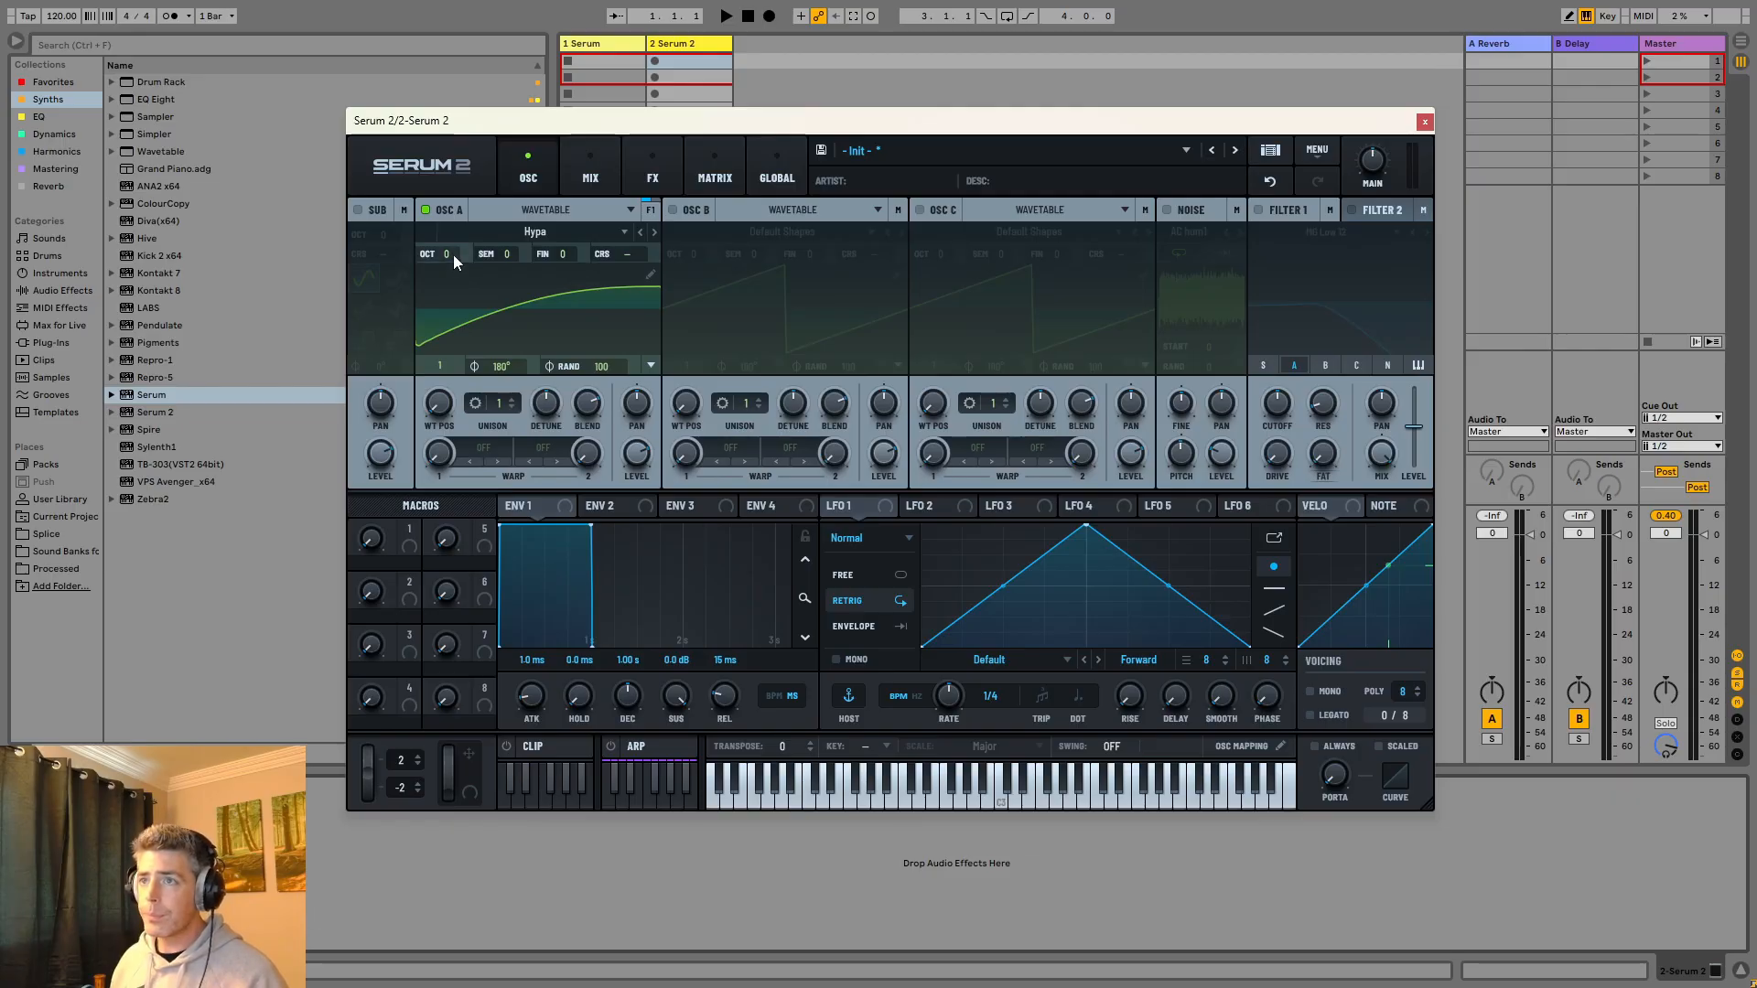
left_click_drag(451, 256, 451, 271)
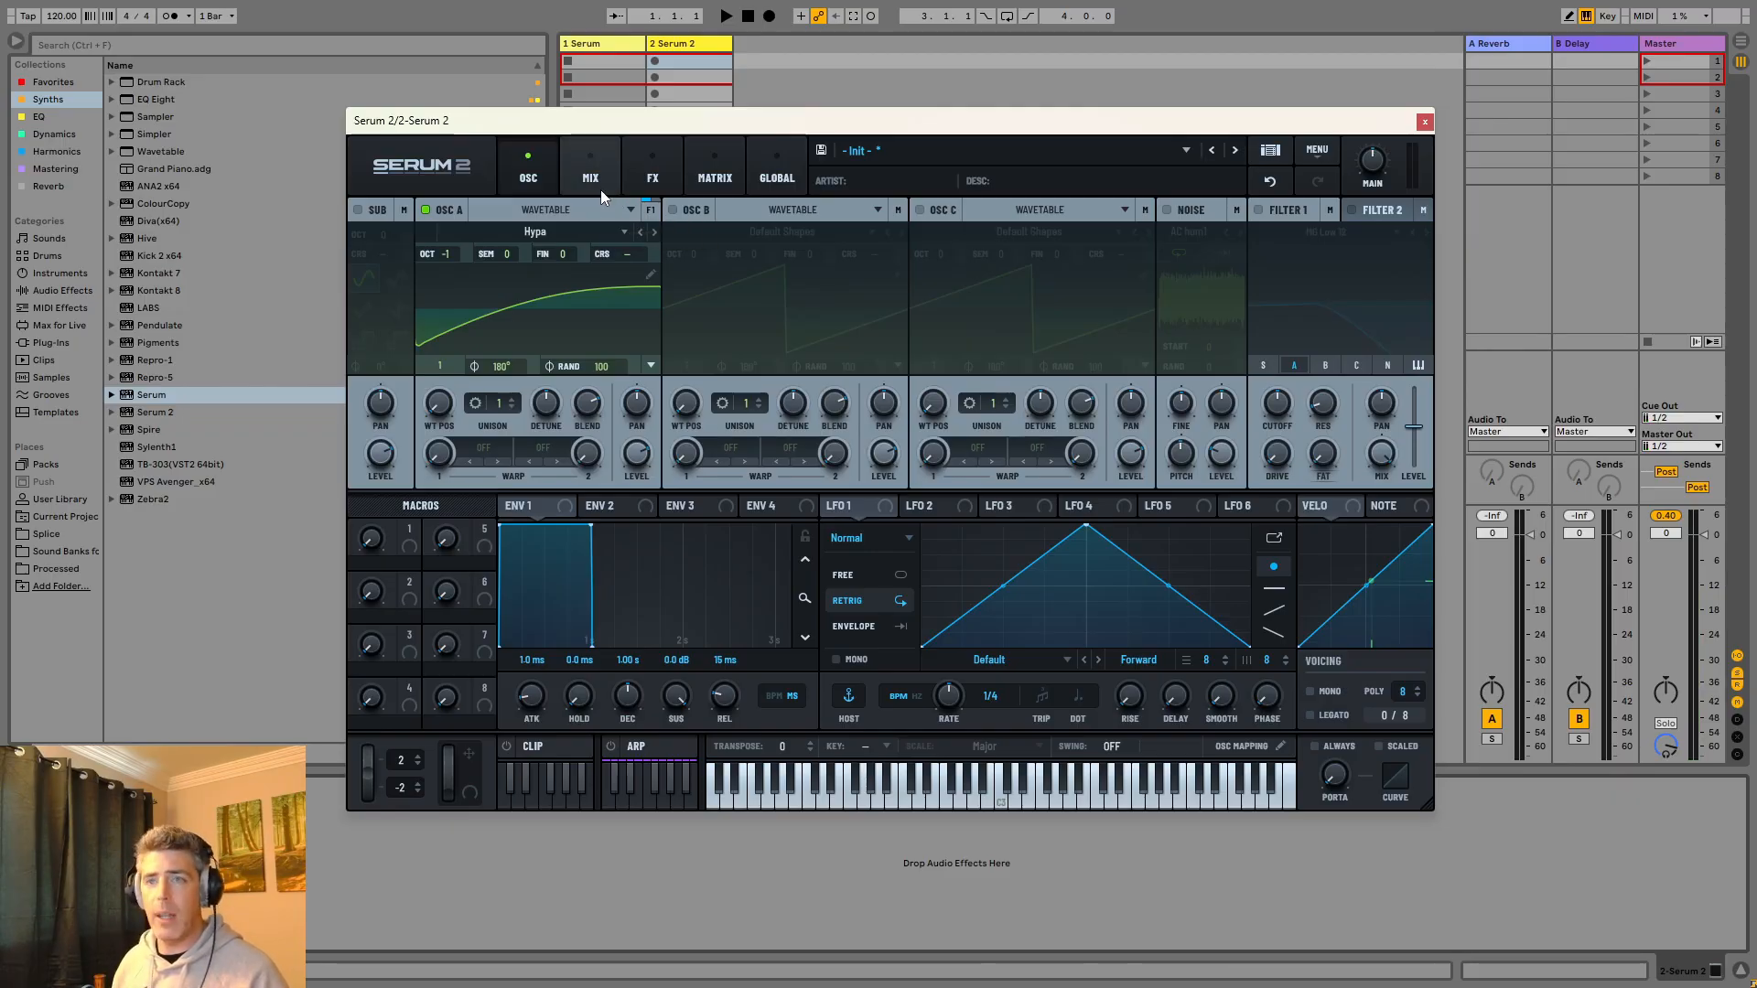
Enable OSC B with the analog wavetable MATRIXY C64 and set its octave to -2.
left_click(686, 211)
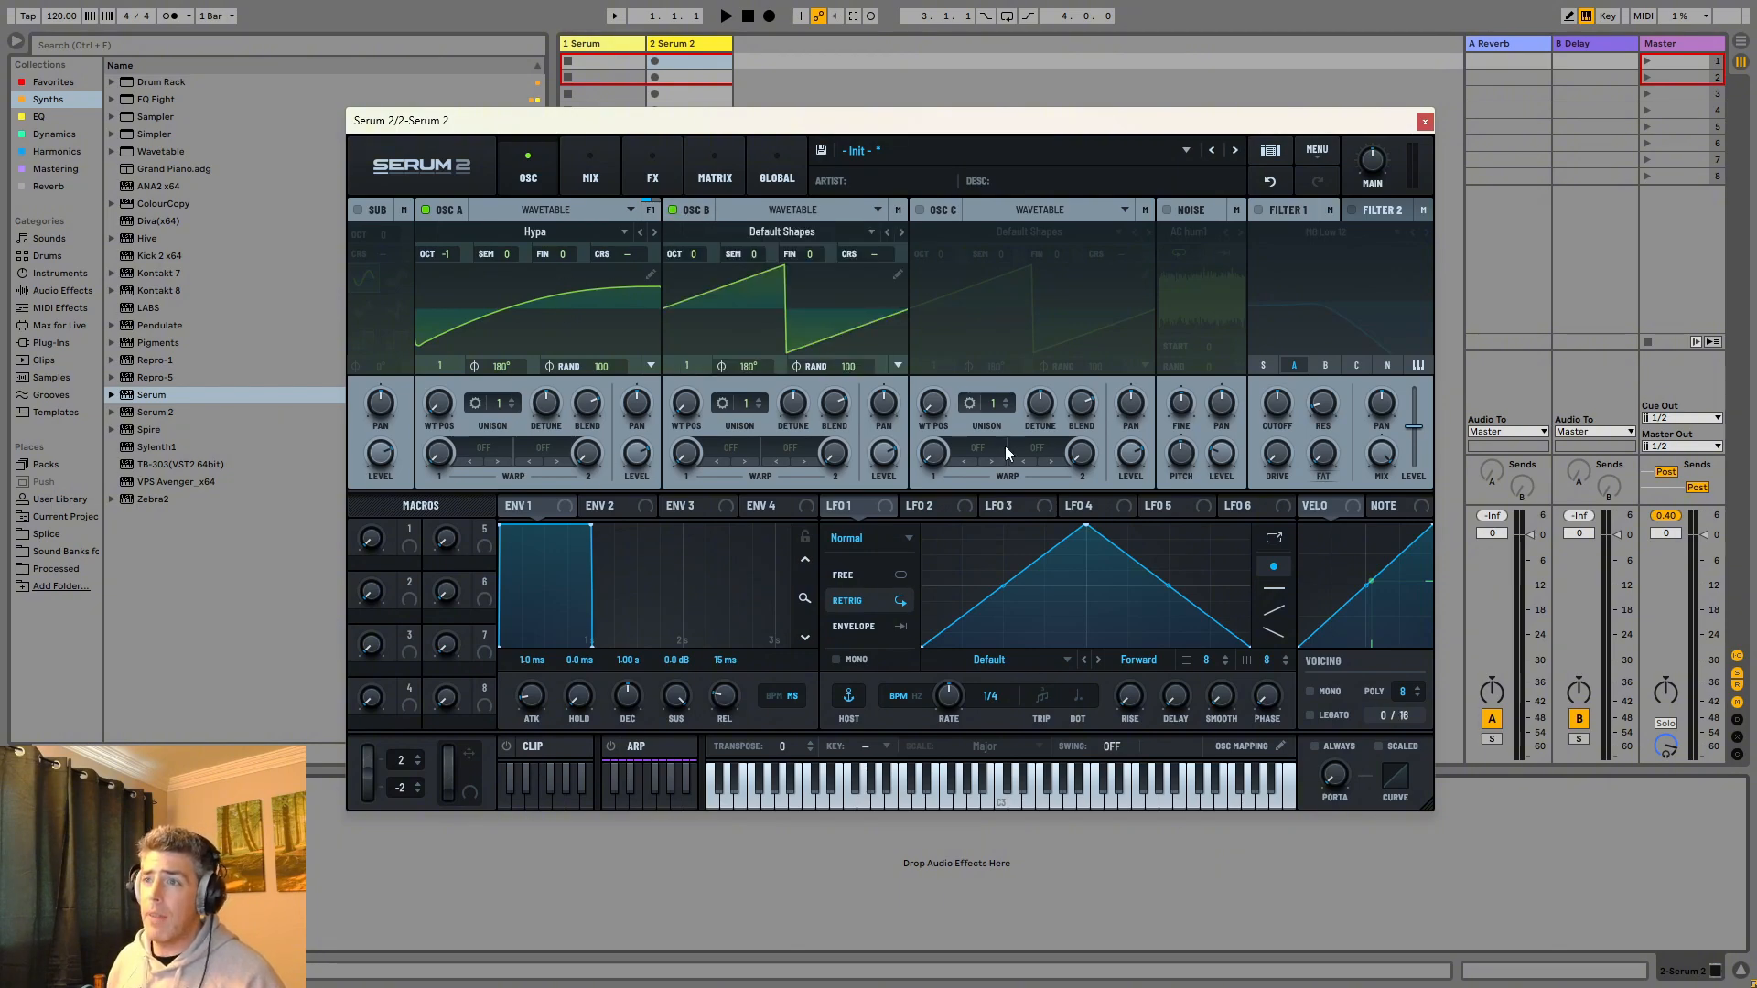
left_click(771, 231)
mouse_move(748, 278)
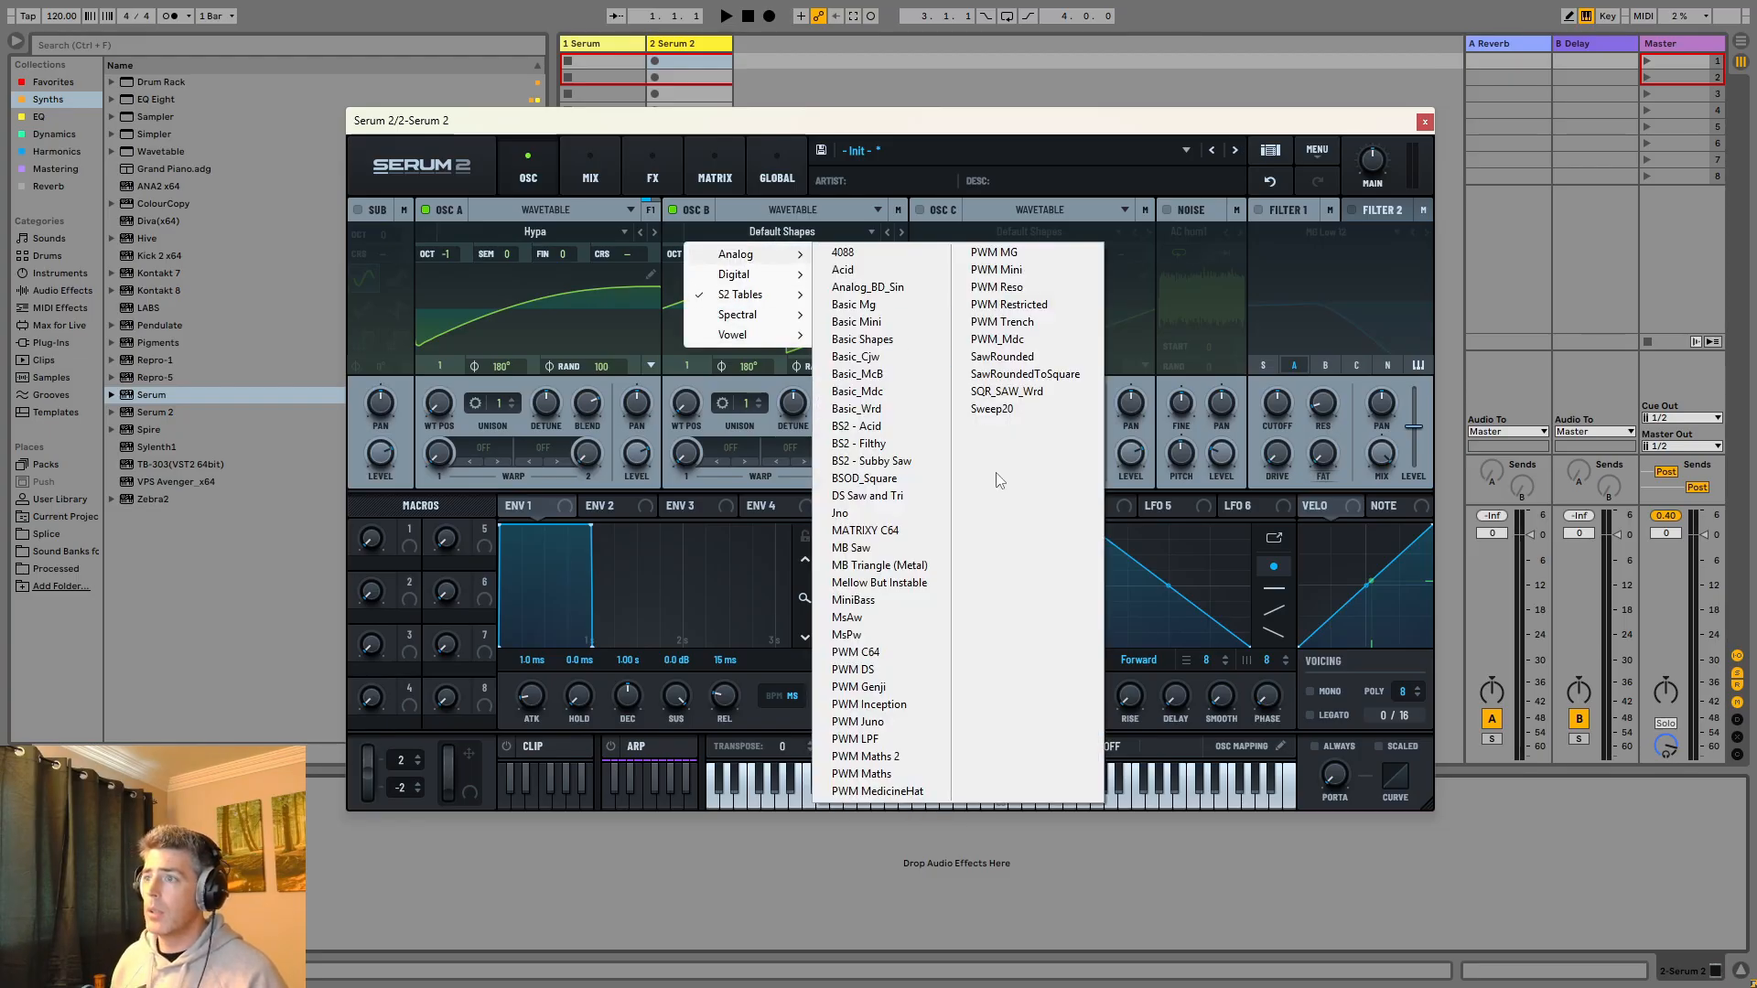
left_click(900, 525)
left_click(901, 231)
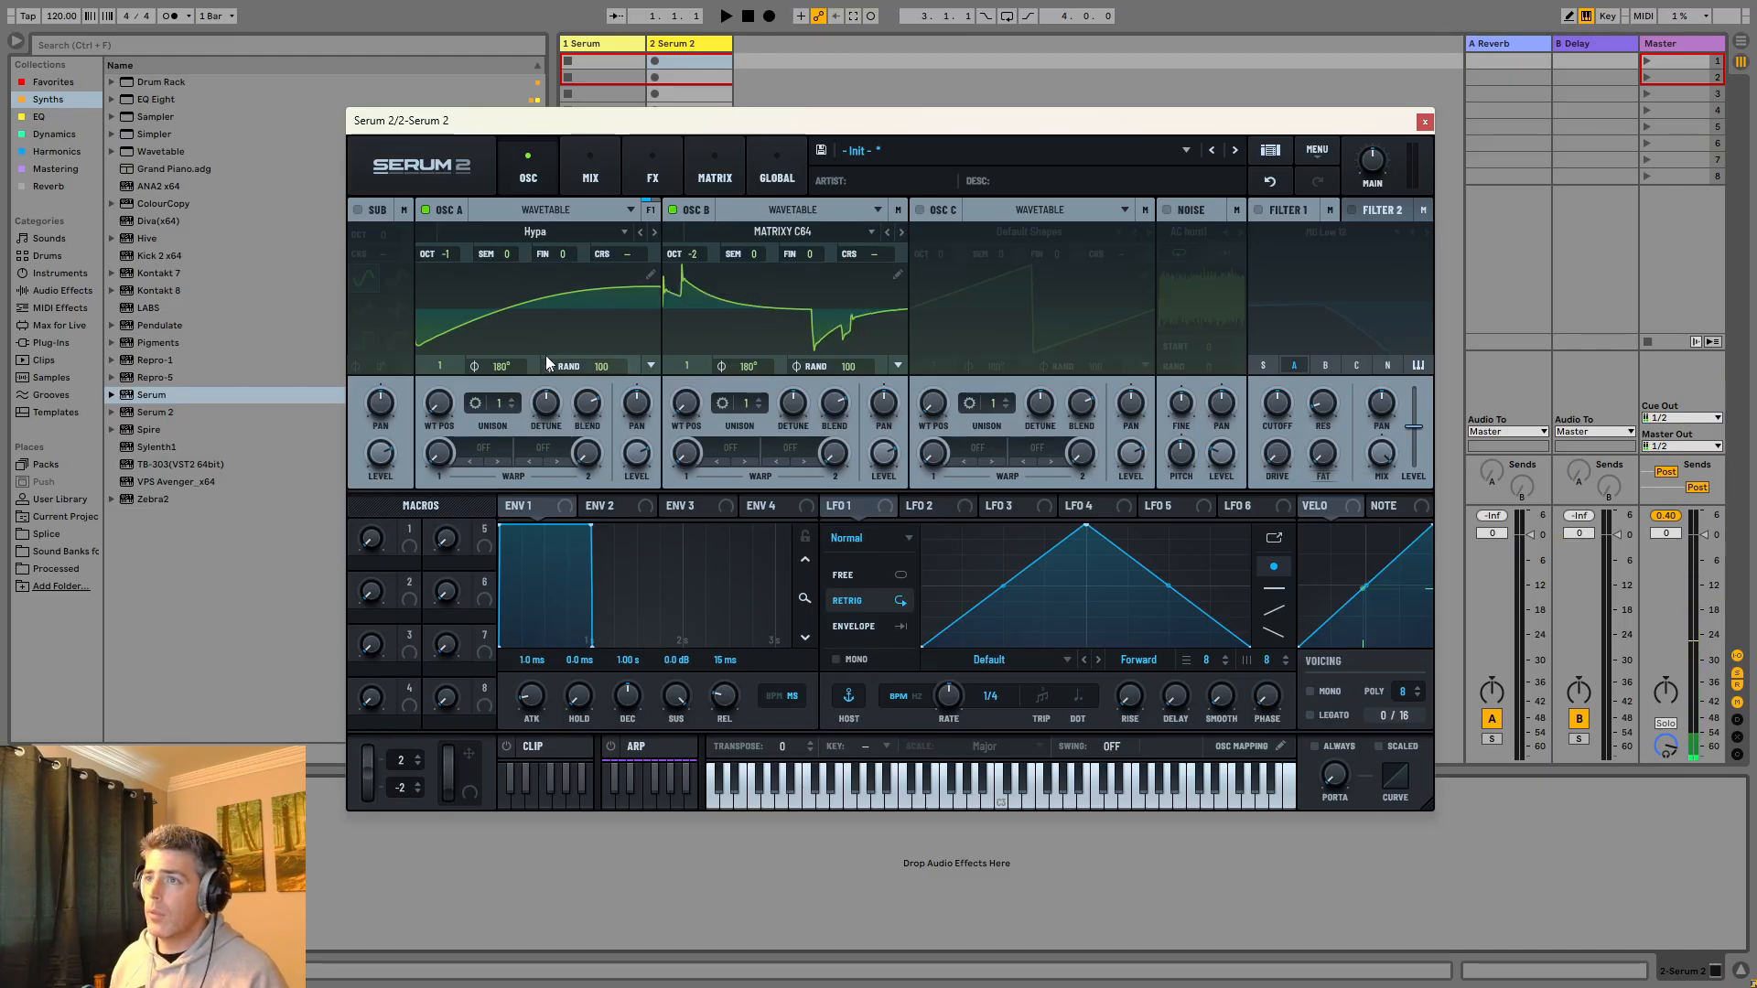
Enable the sub oscillator at octave -1 and modulate OSC A from it with FM (Sub), raising the warp amount.
left_click(372, 209)
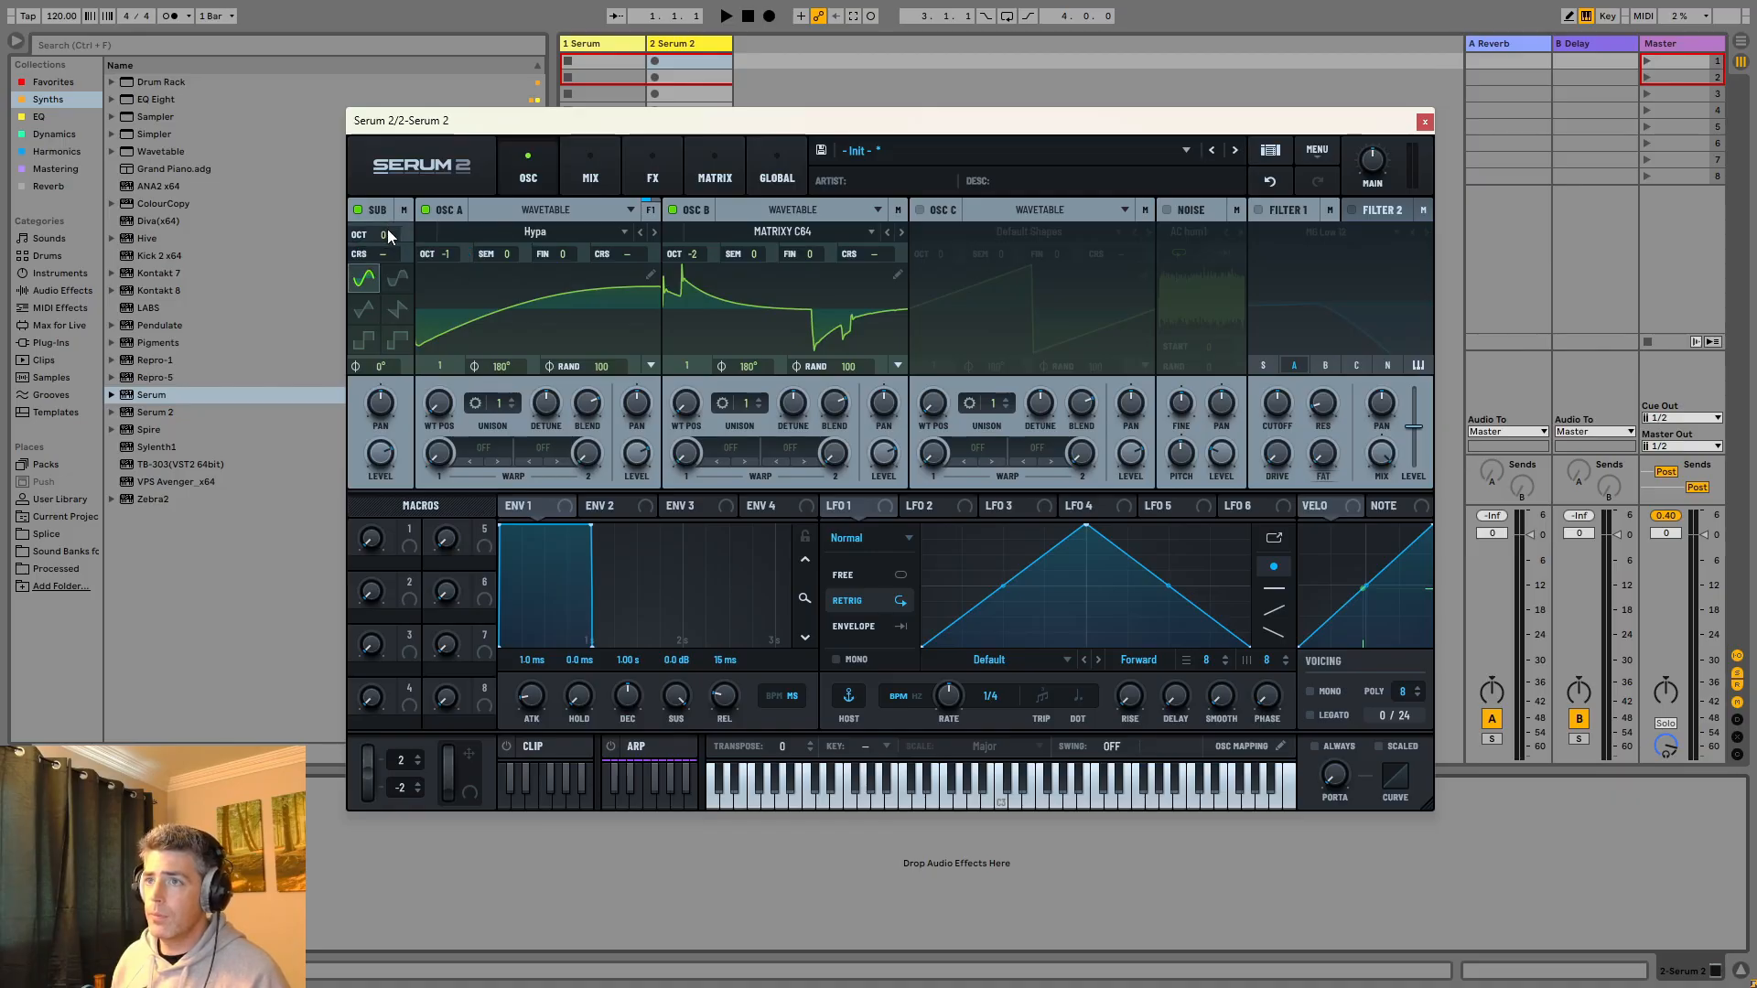
left_click_drag(387, 228, 386, 243)
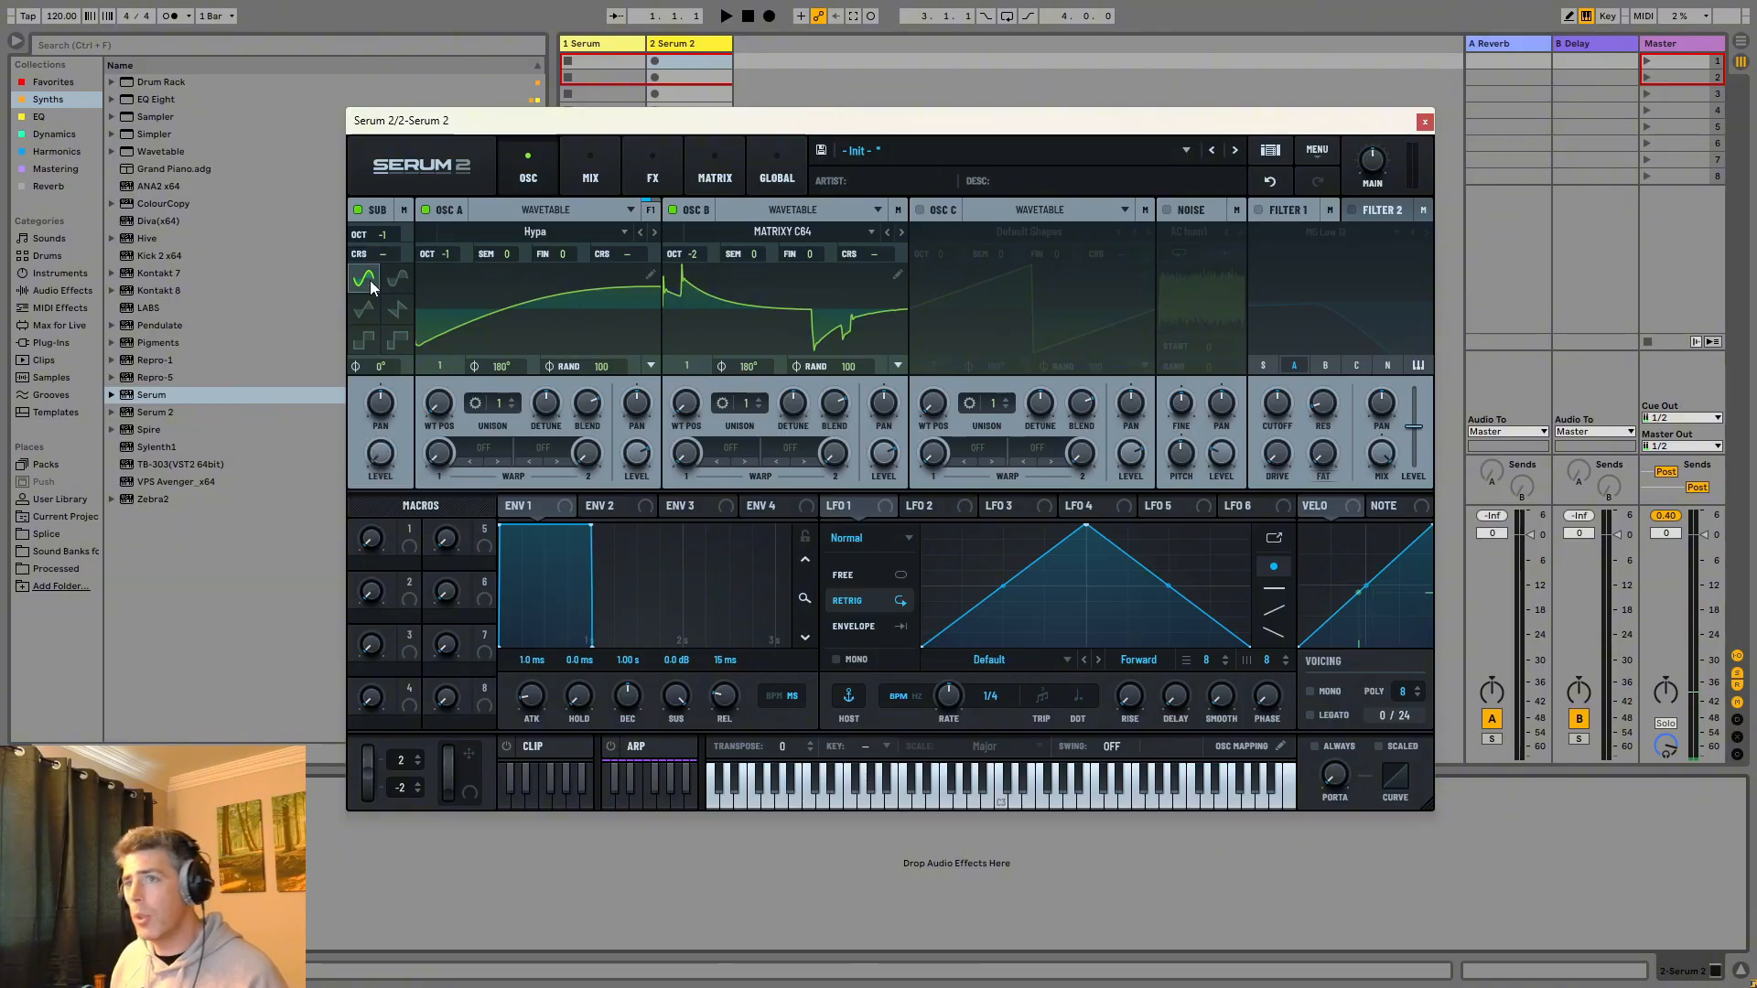
left_click(486, 452)
mouse_move(548, 570)
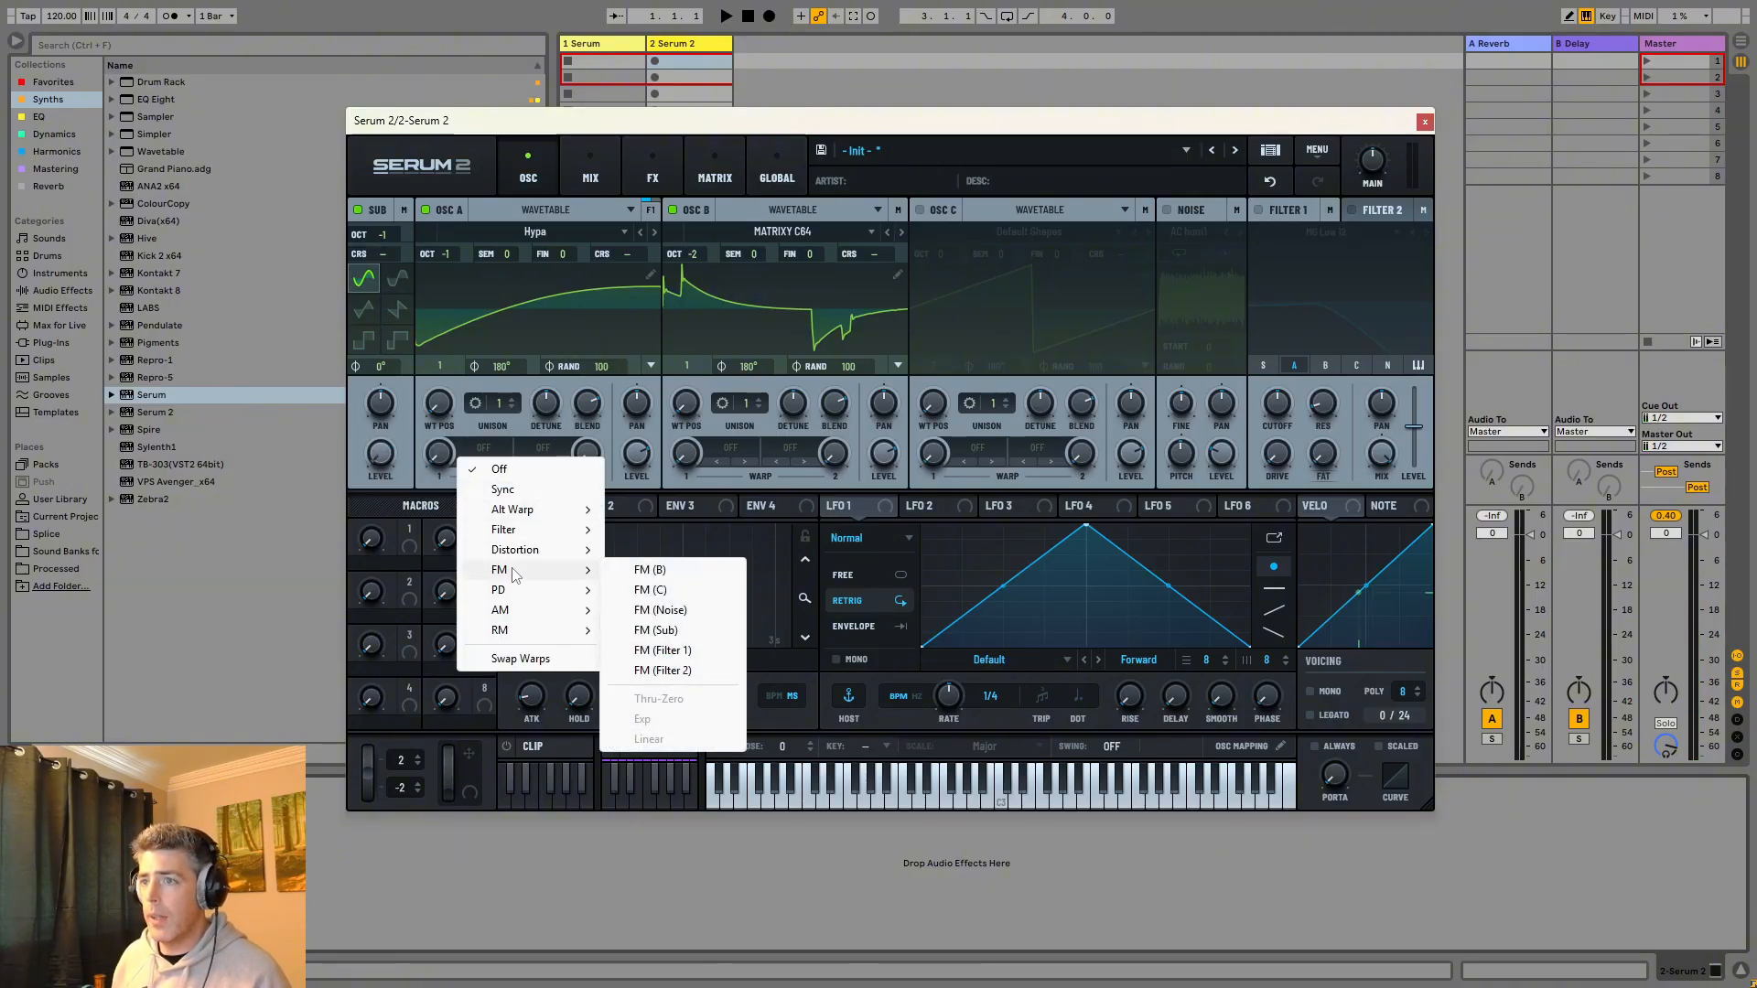
left_click(696, 629)
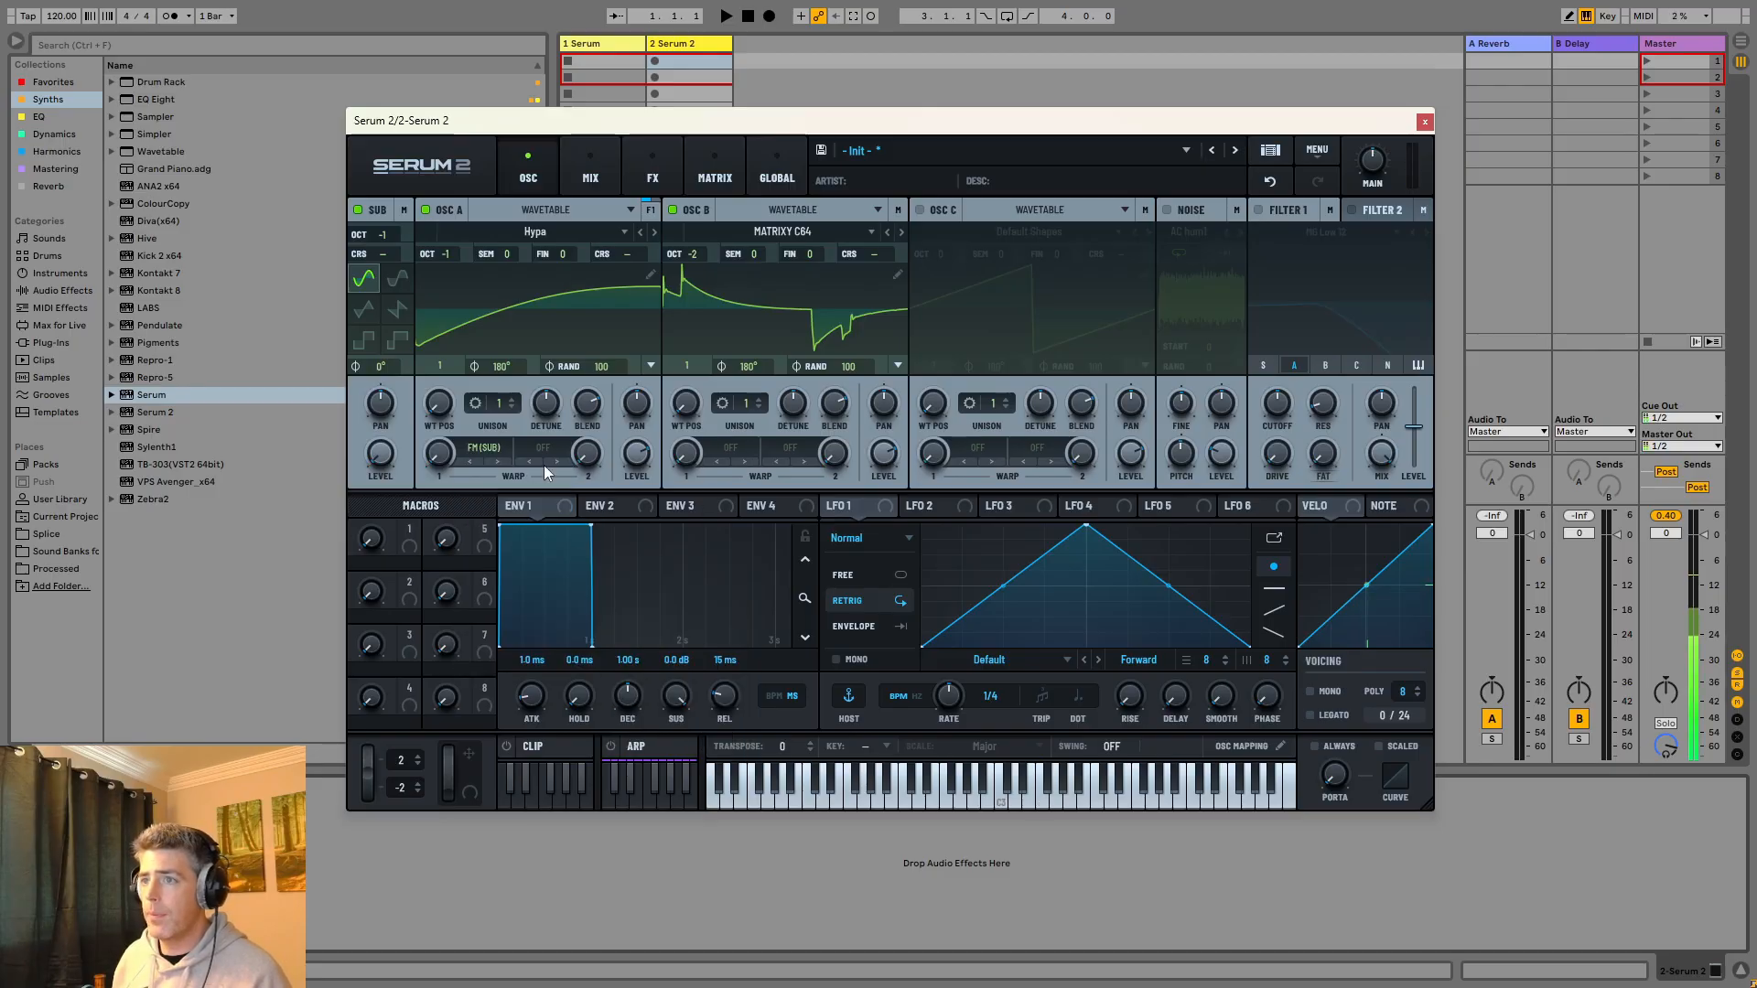
left_click_drag(442, 458, 450, 402)
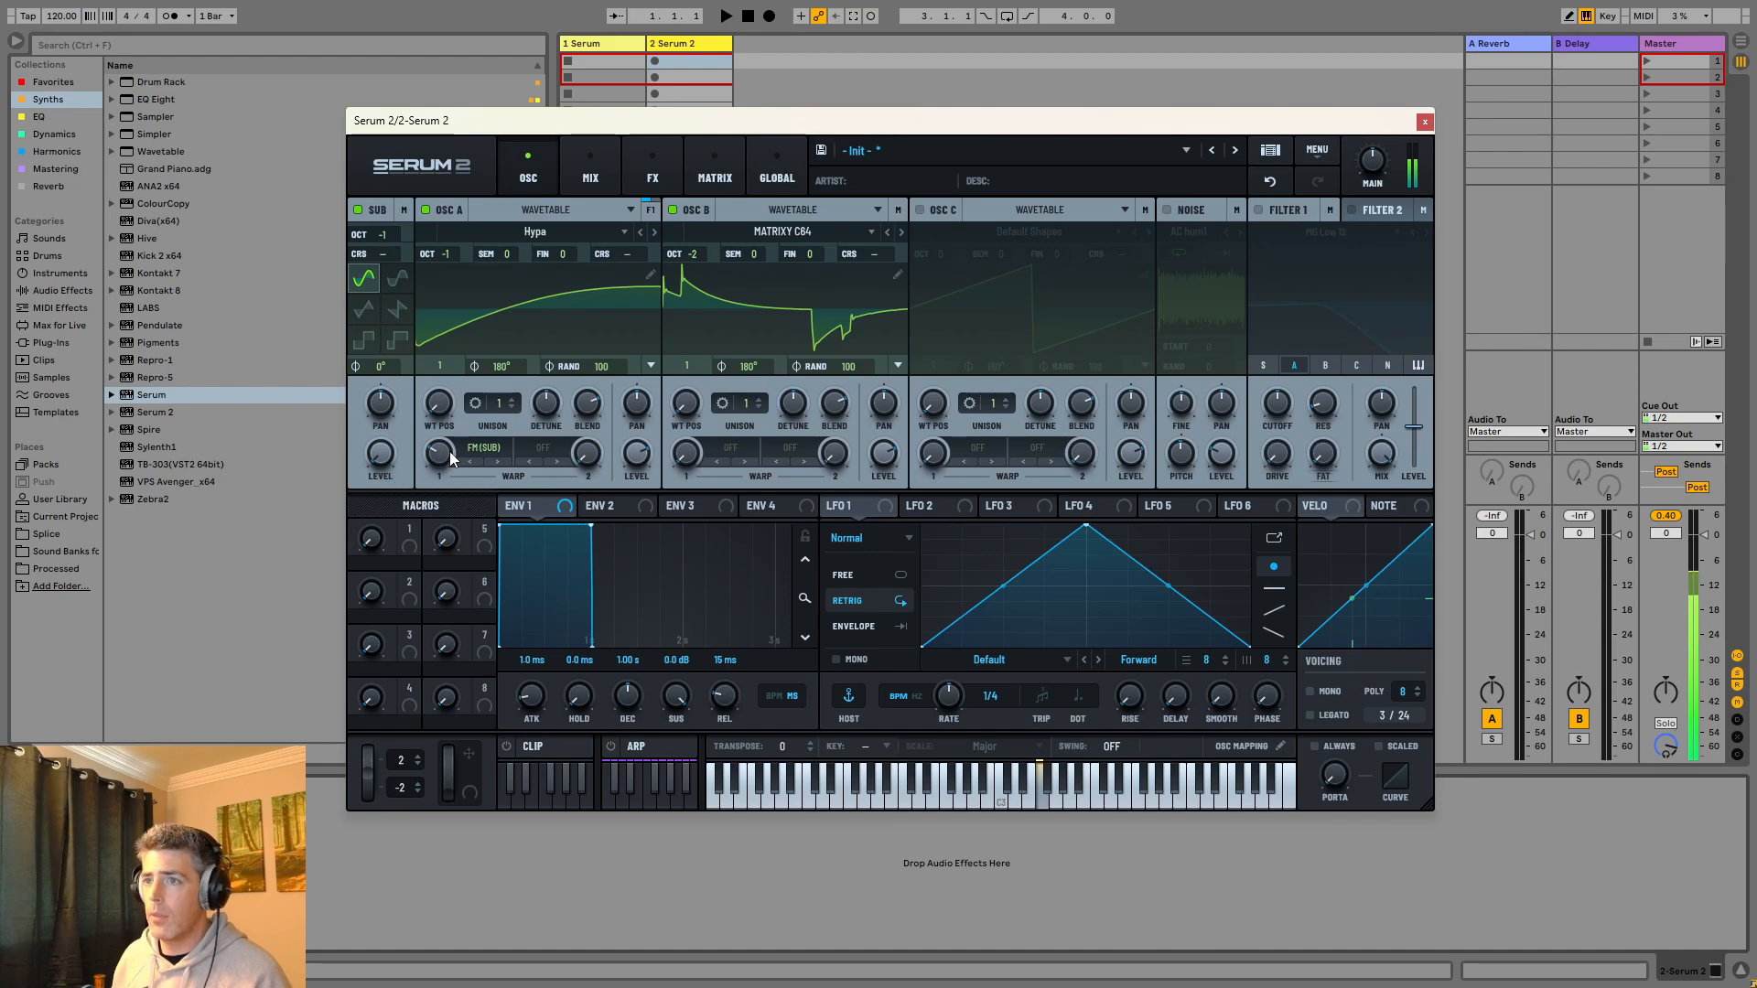
Set OSC B's warp mode to FM (Sub) and shape ENV 1 with 870 ms decay, -12.8 dB sustain and 181 ms release.
left_click(728, 448)
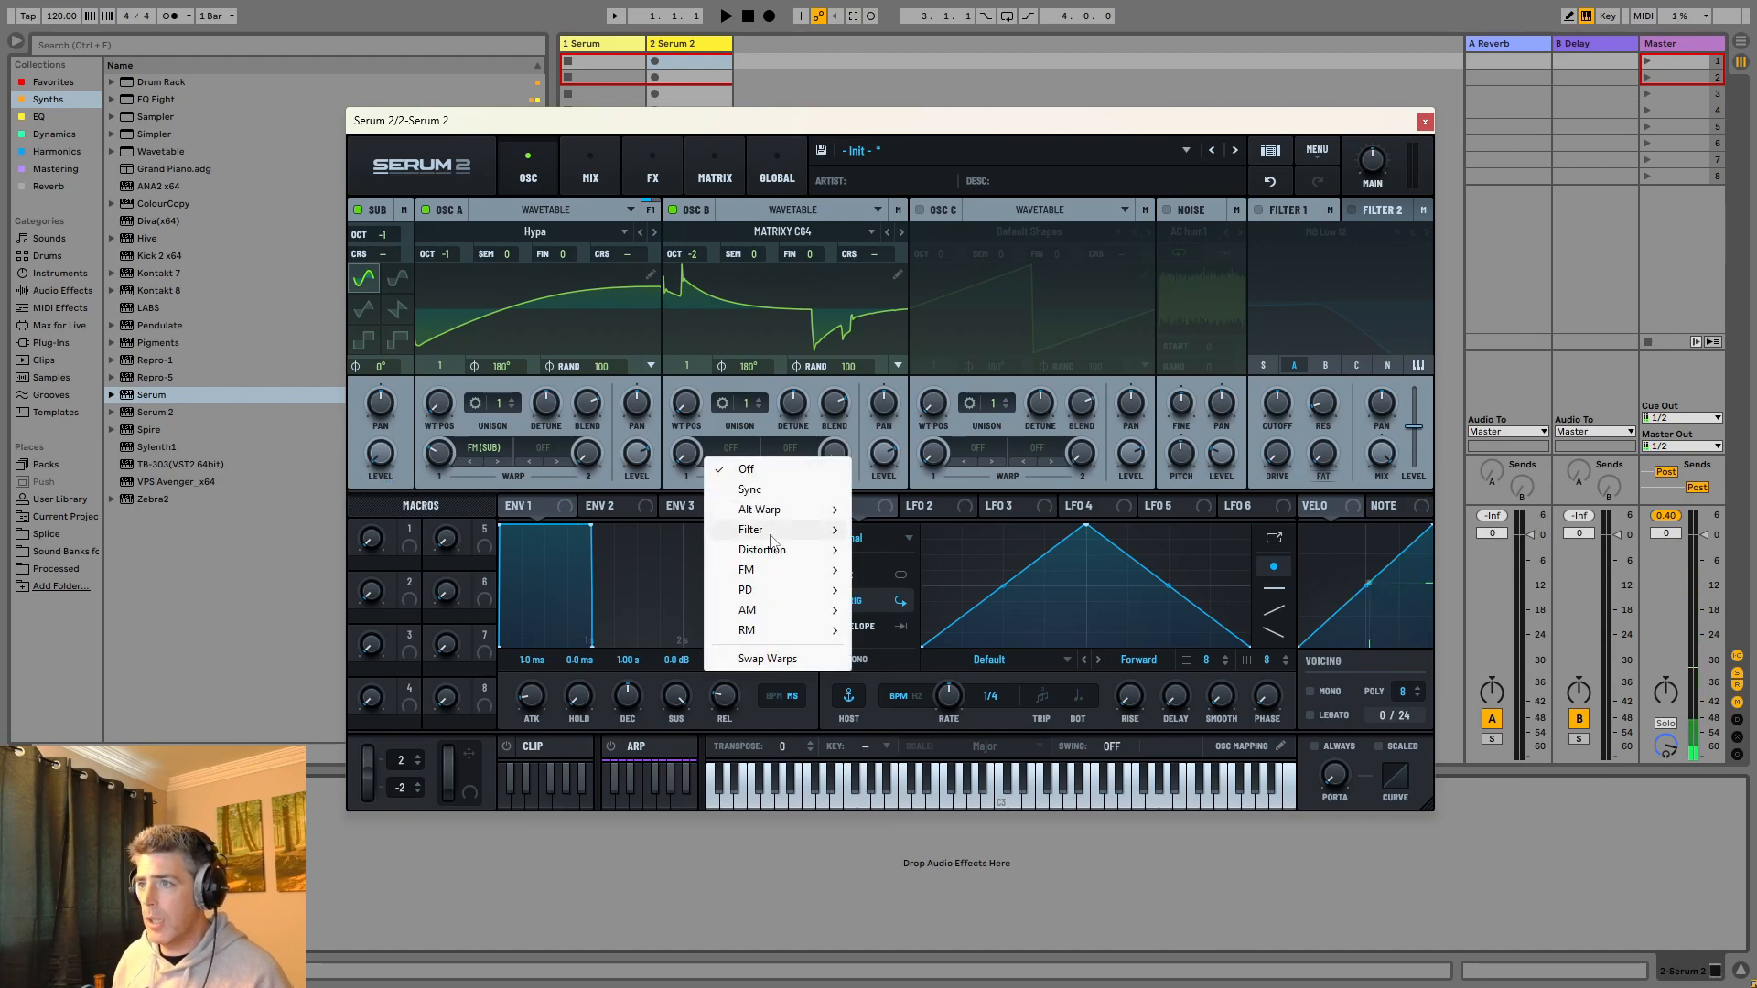
mouse_move(778, 570)
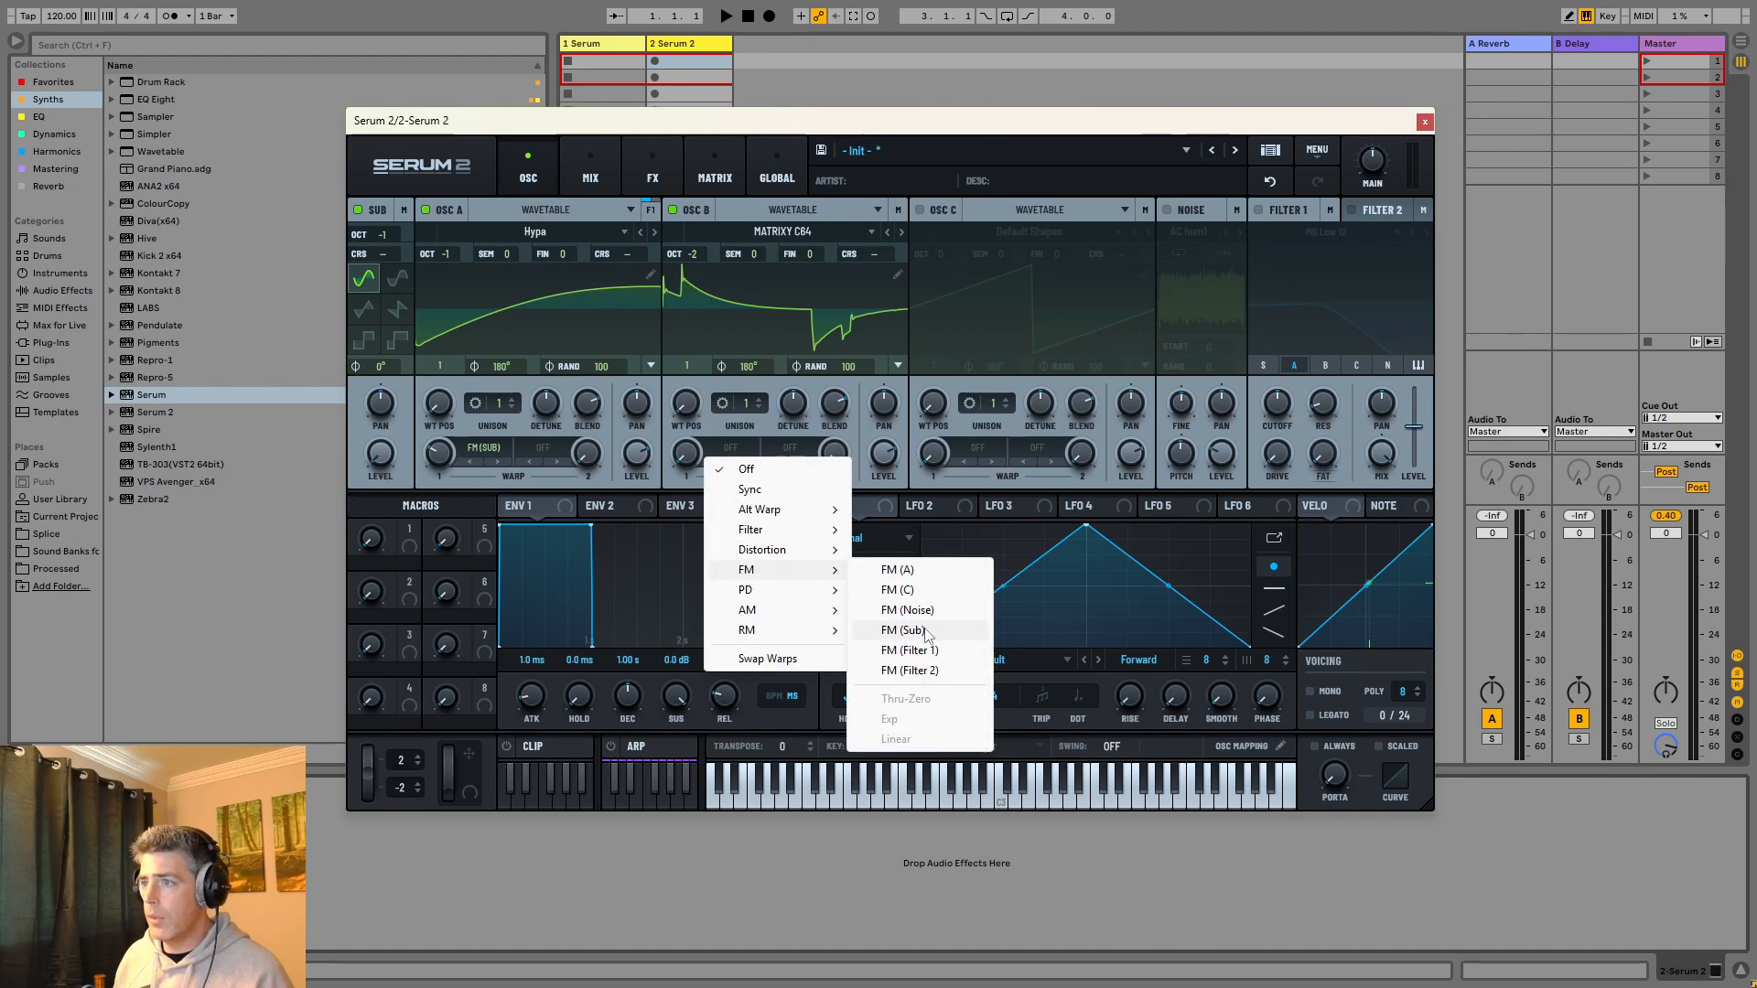
left_click(906, 630)
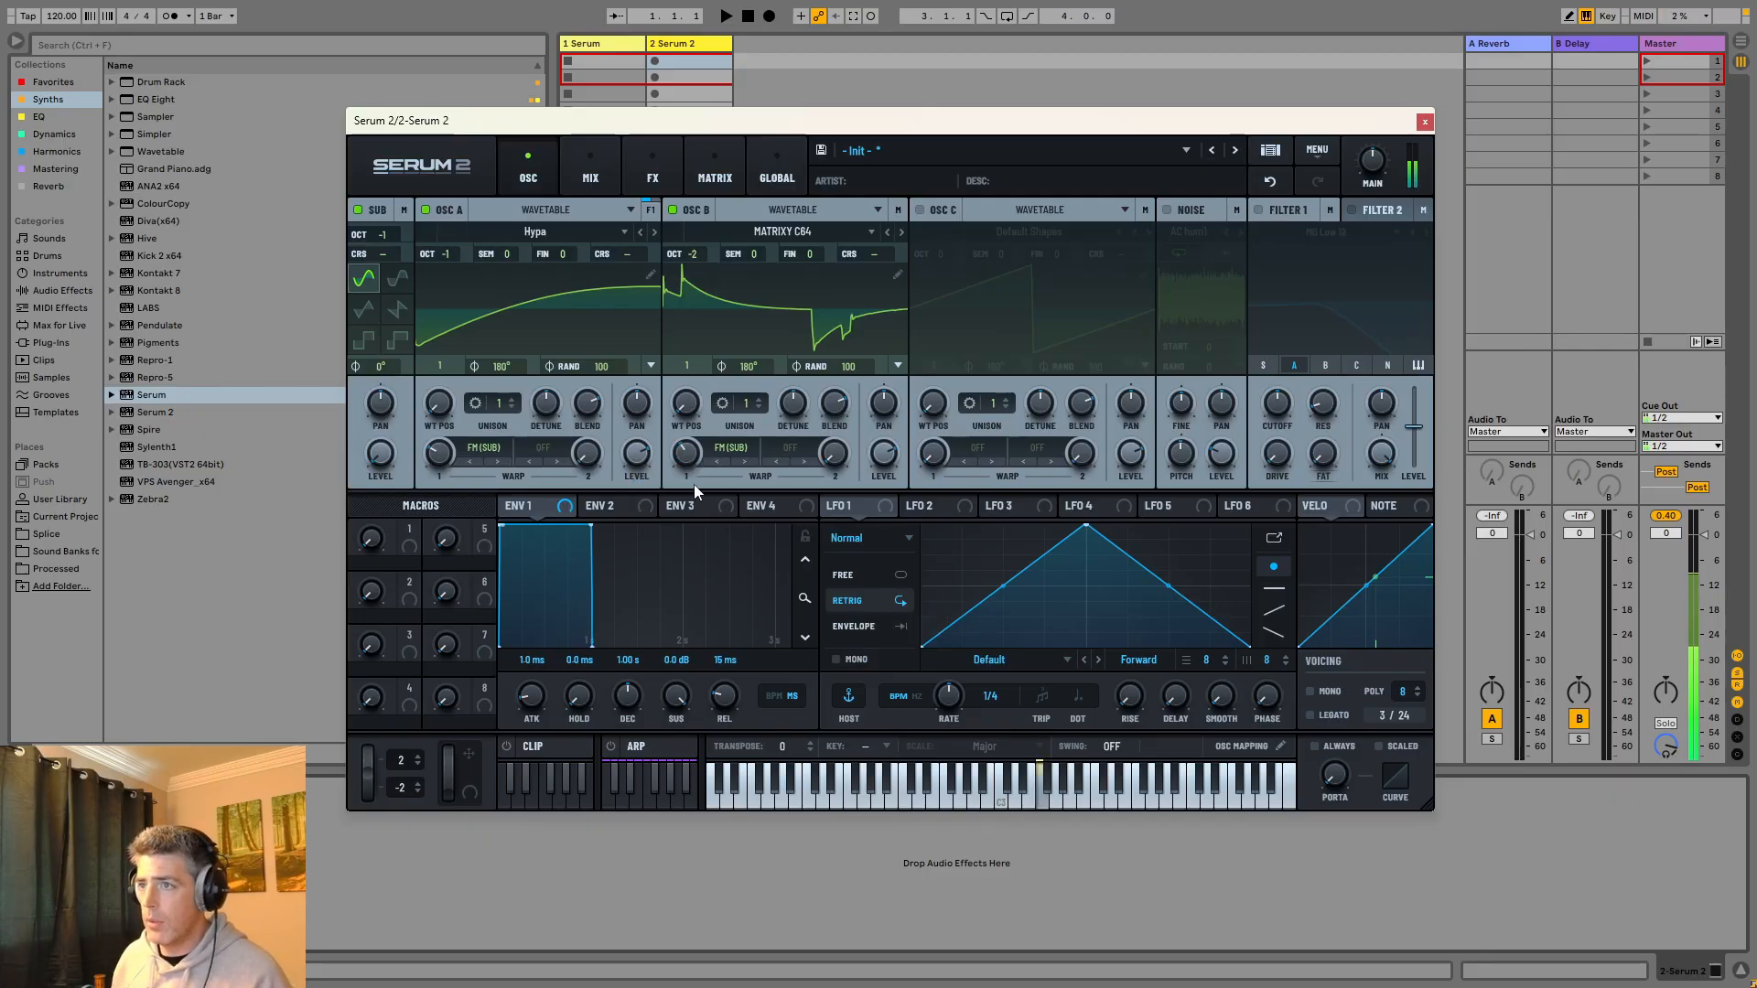
left_click_drag(589, 530, 578, 589)
left_click_drag(725, 692, 732, 675)
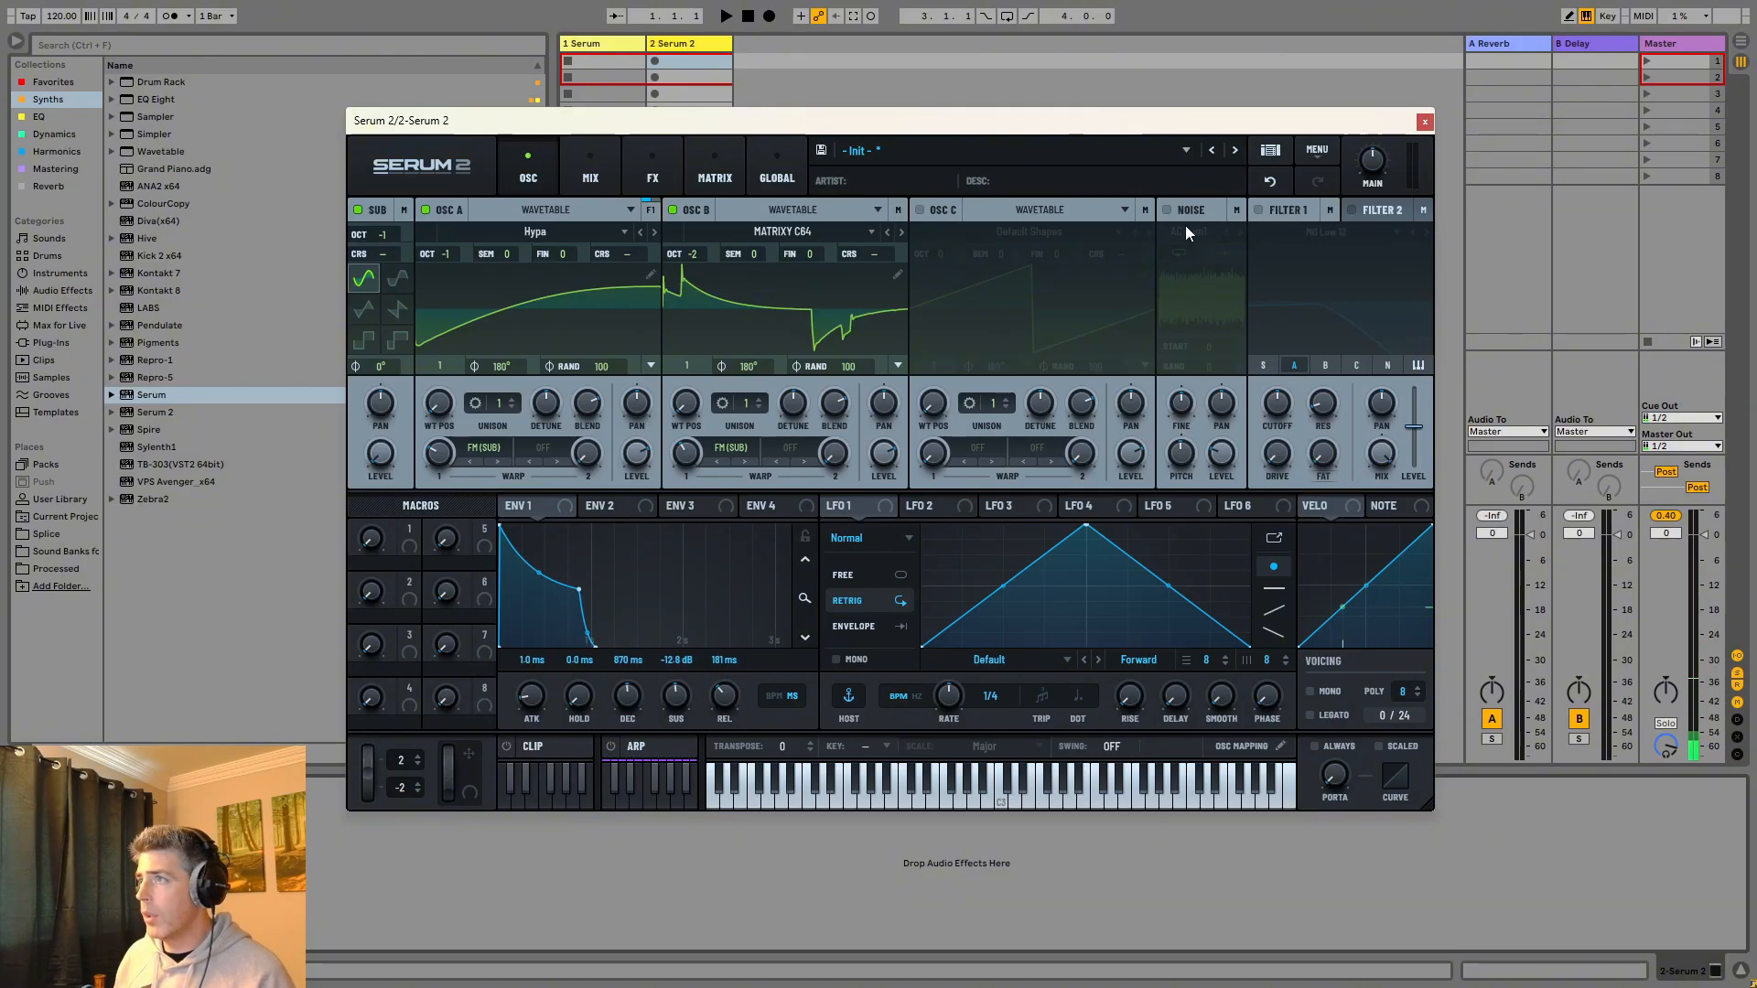
Enable the noise oscillator and filter 1, route A, B and noise into it, and modulate its cutoff from ENV 1 by 44%.
left_click(1167, 209)
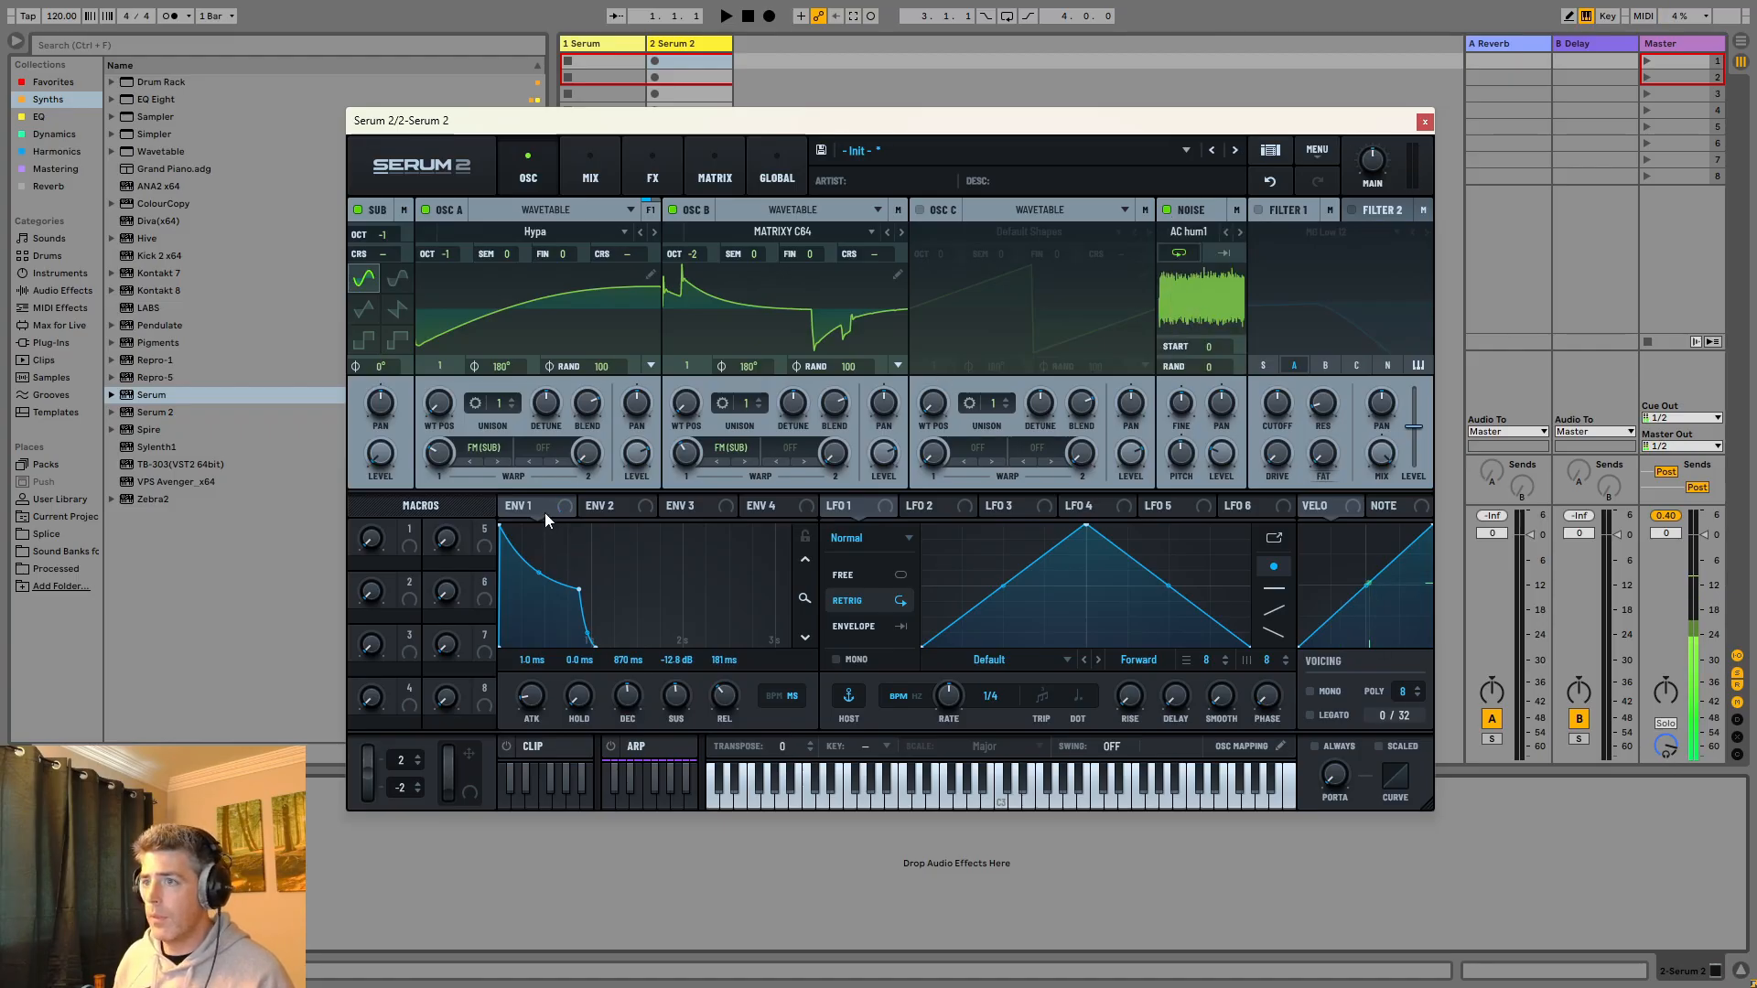
left_click_drag(545, 520, 1278, 403)
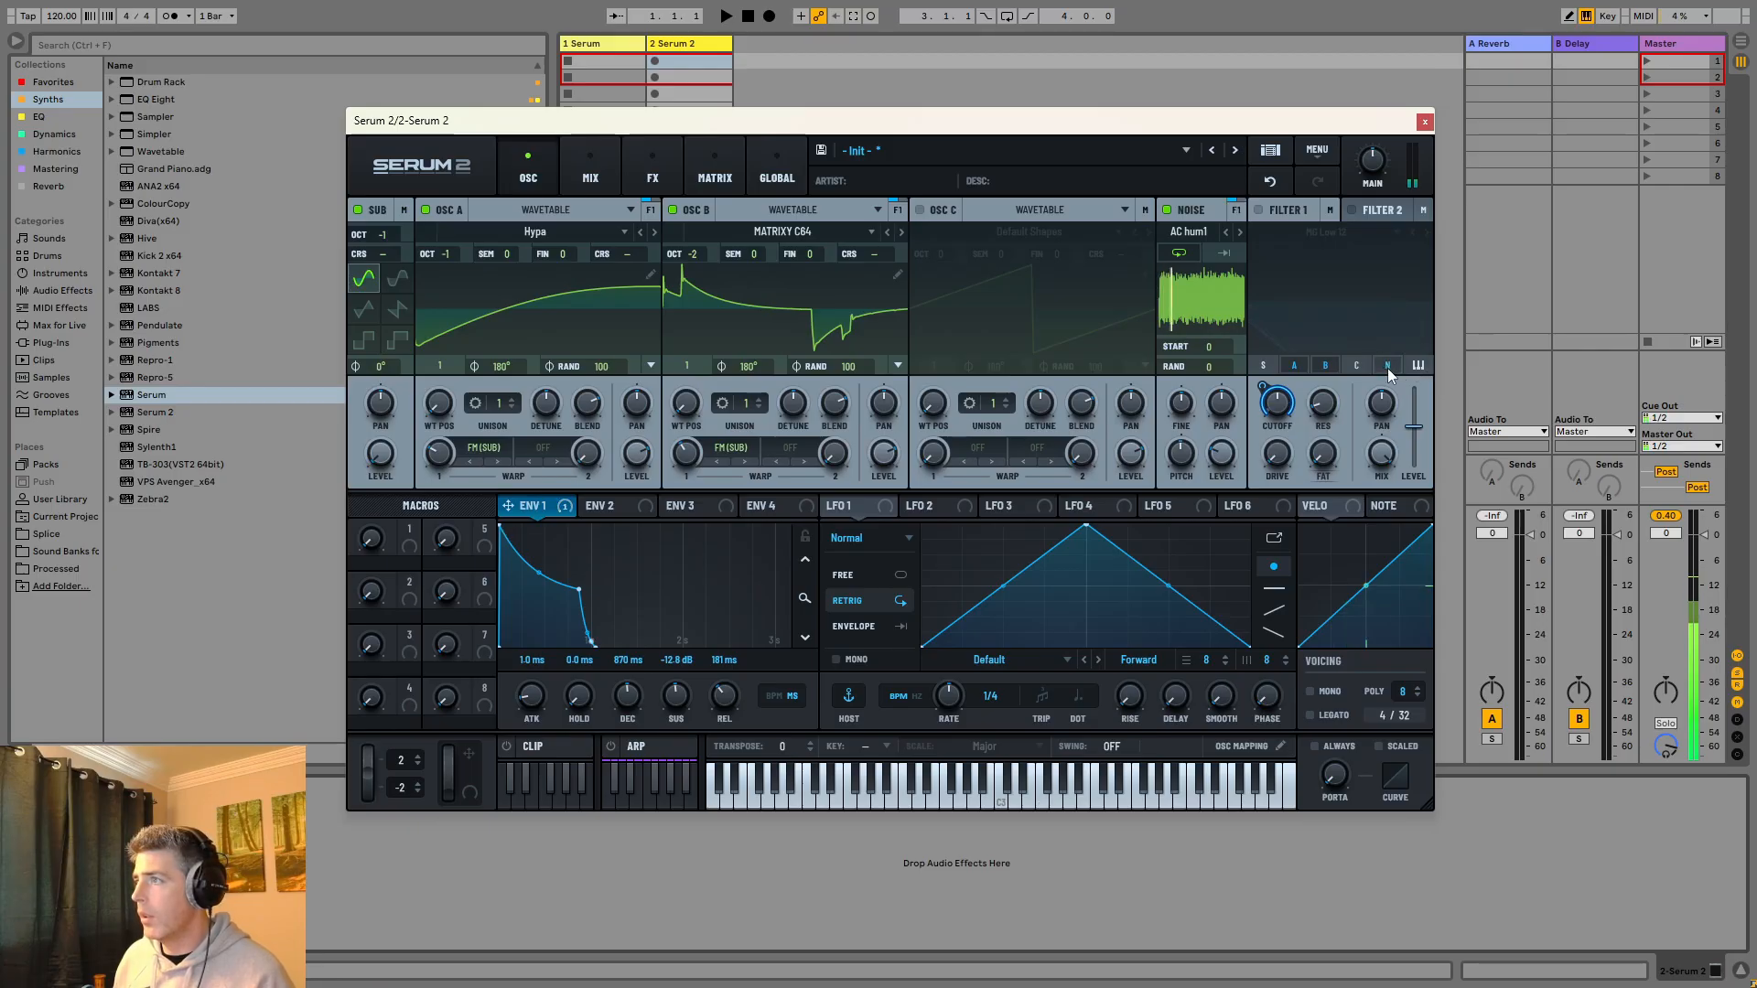
left_click(1259, 210)
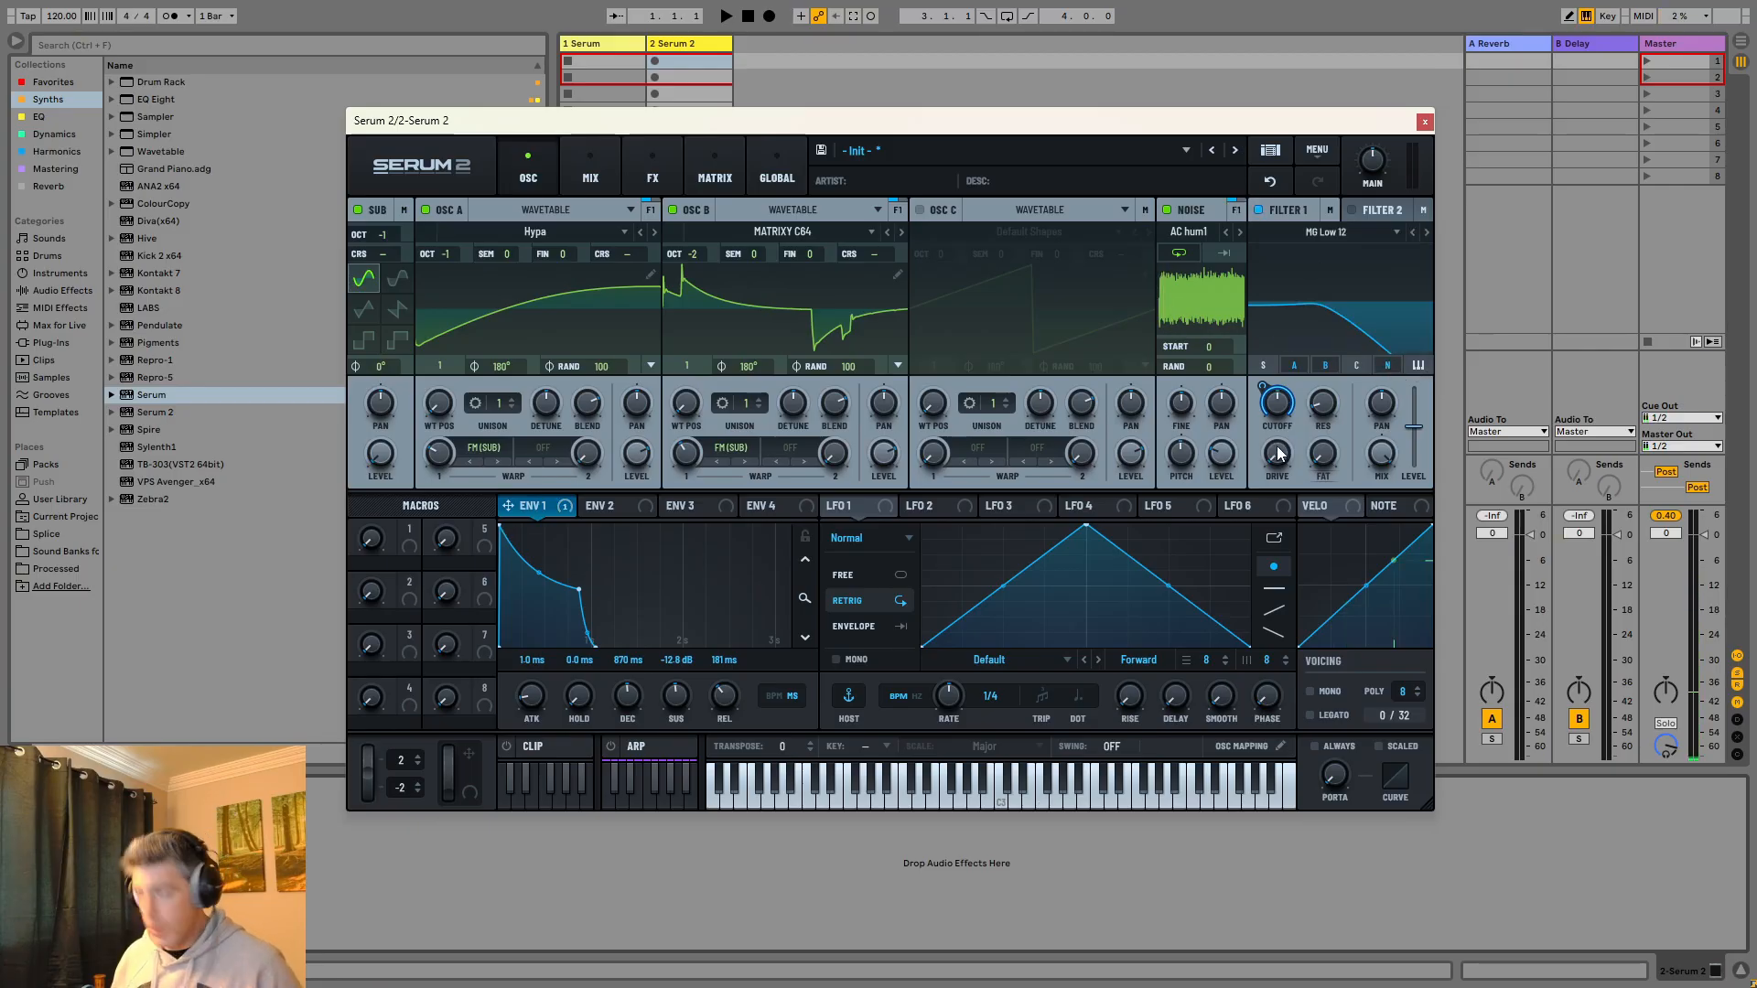
left_click_drag(1278, 403, 1265, 448)
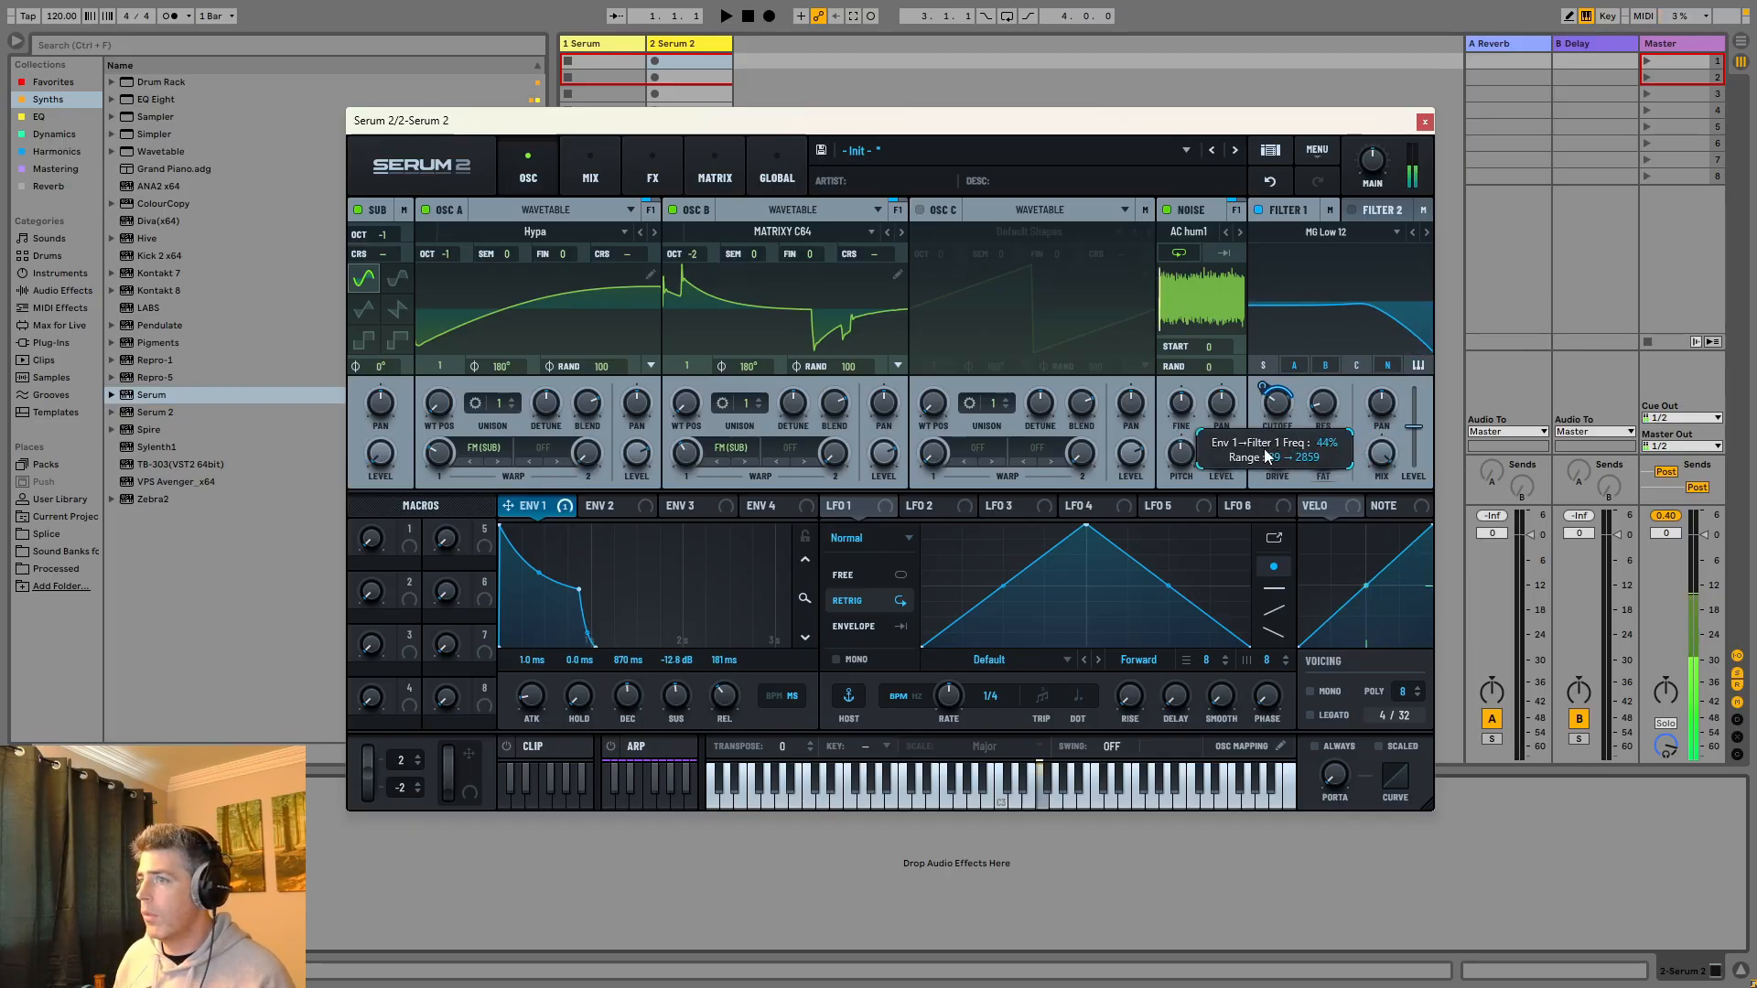
Shape ENV 2 with 374 ms decay and no sustain, and use it to modulate the Hyper mix of a new Hyper/Dimension effect, Dimension mix 22%.
left_click(611, 506)
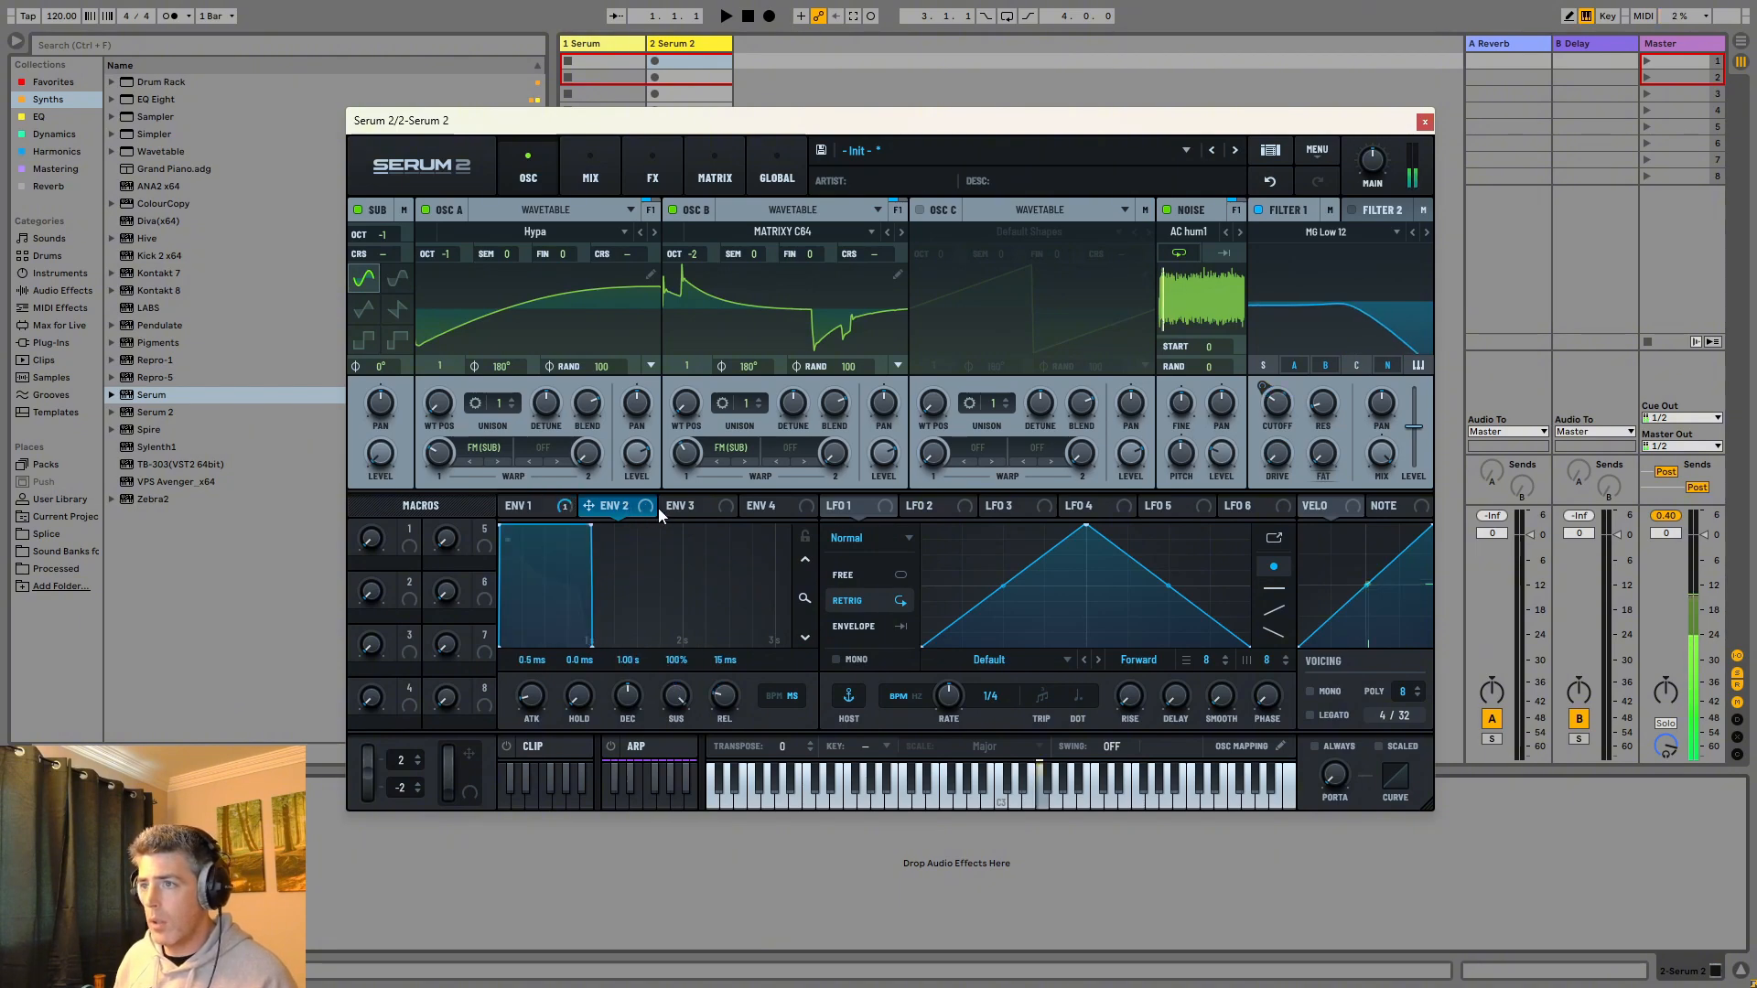
left_click_drag(540, 695, 485, 648)
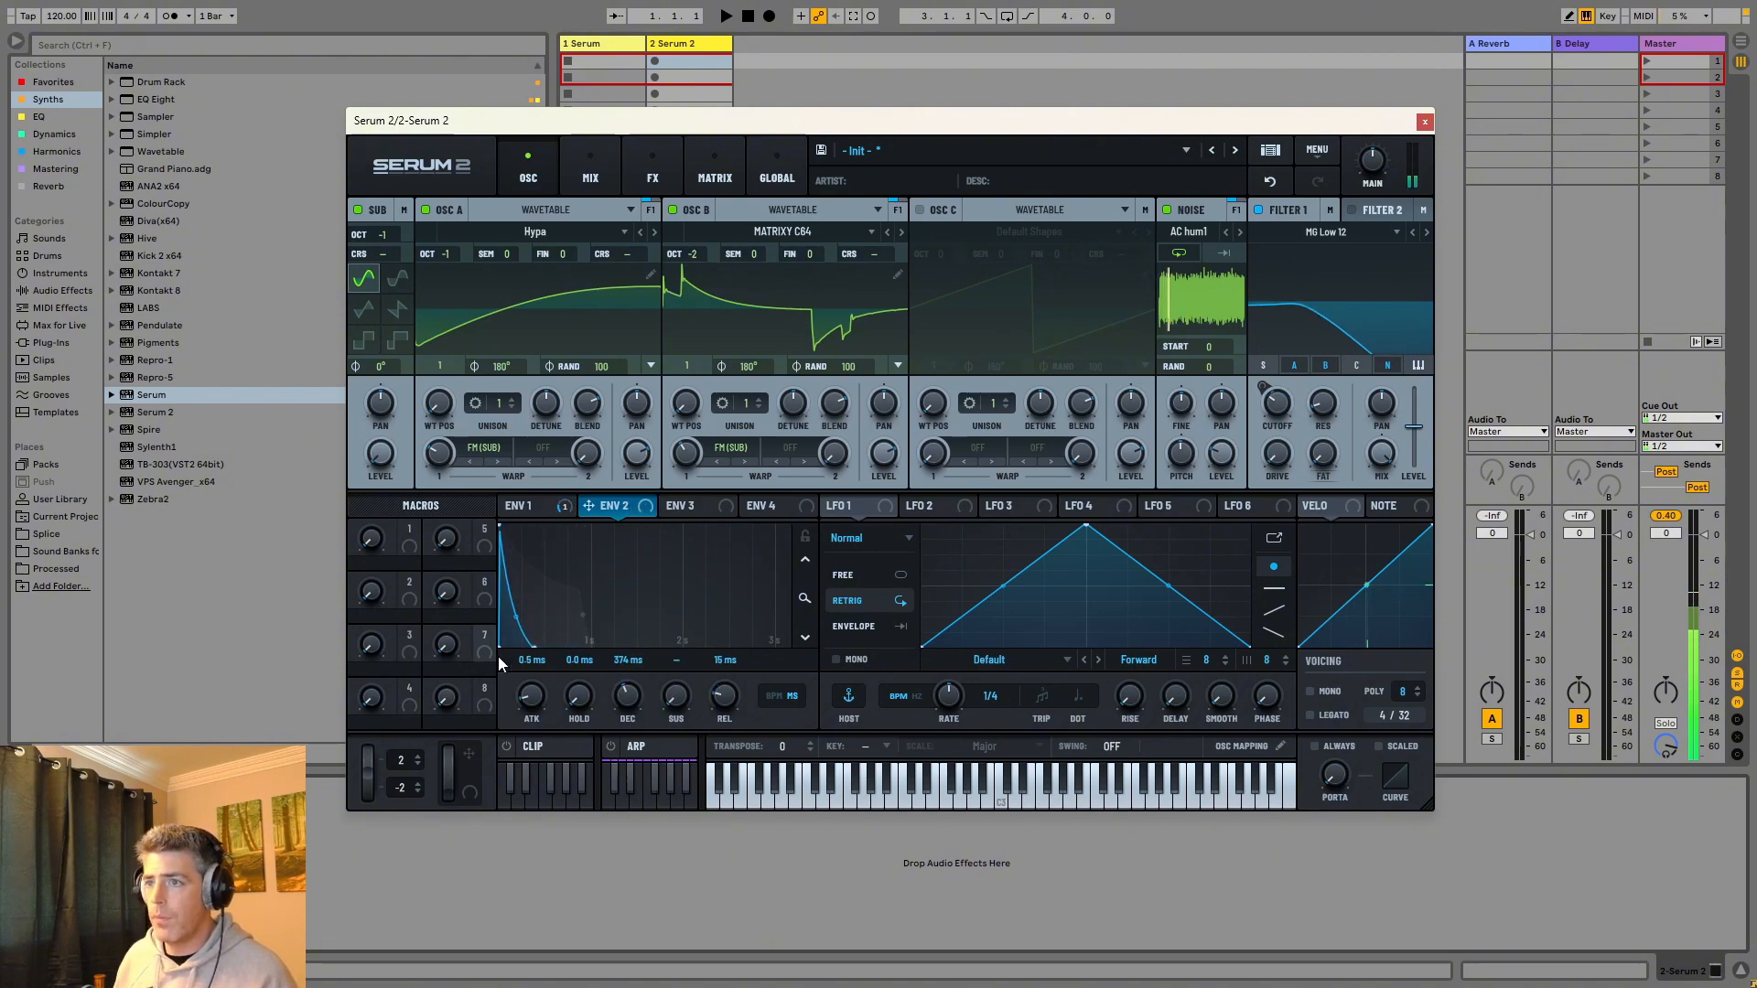
left_click(638, 178)
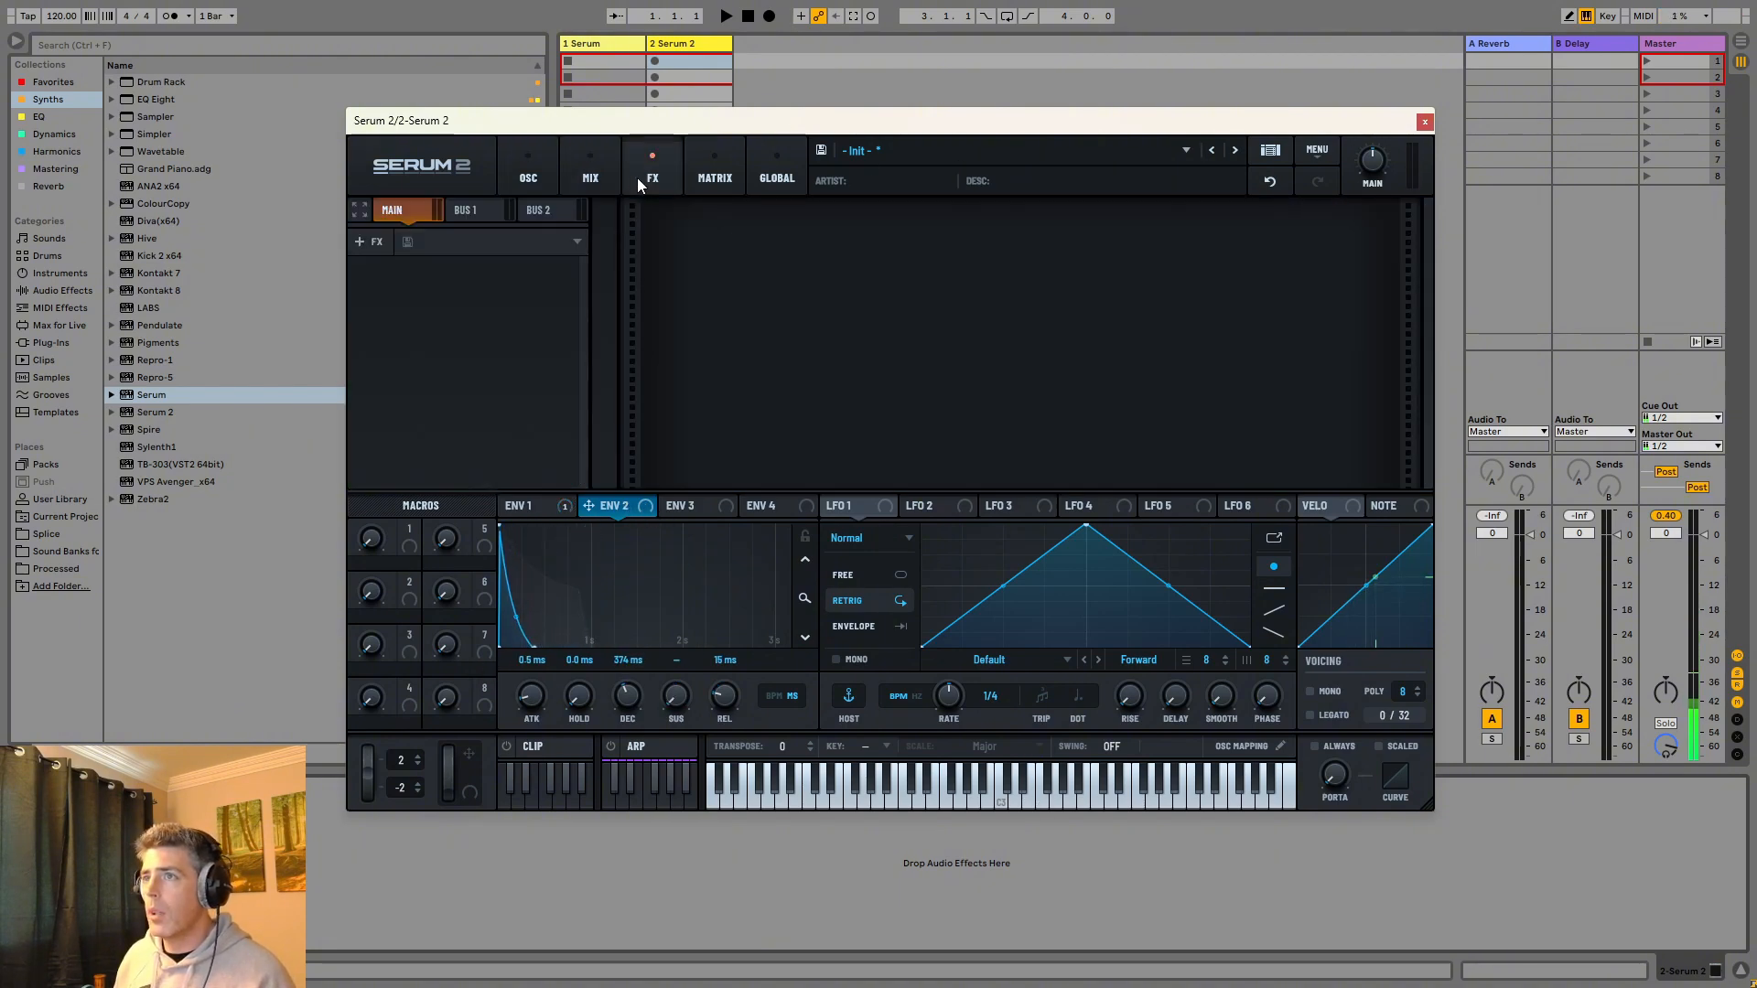
left_click(369, 242)
left_click(425, 449)
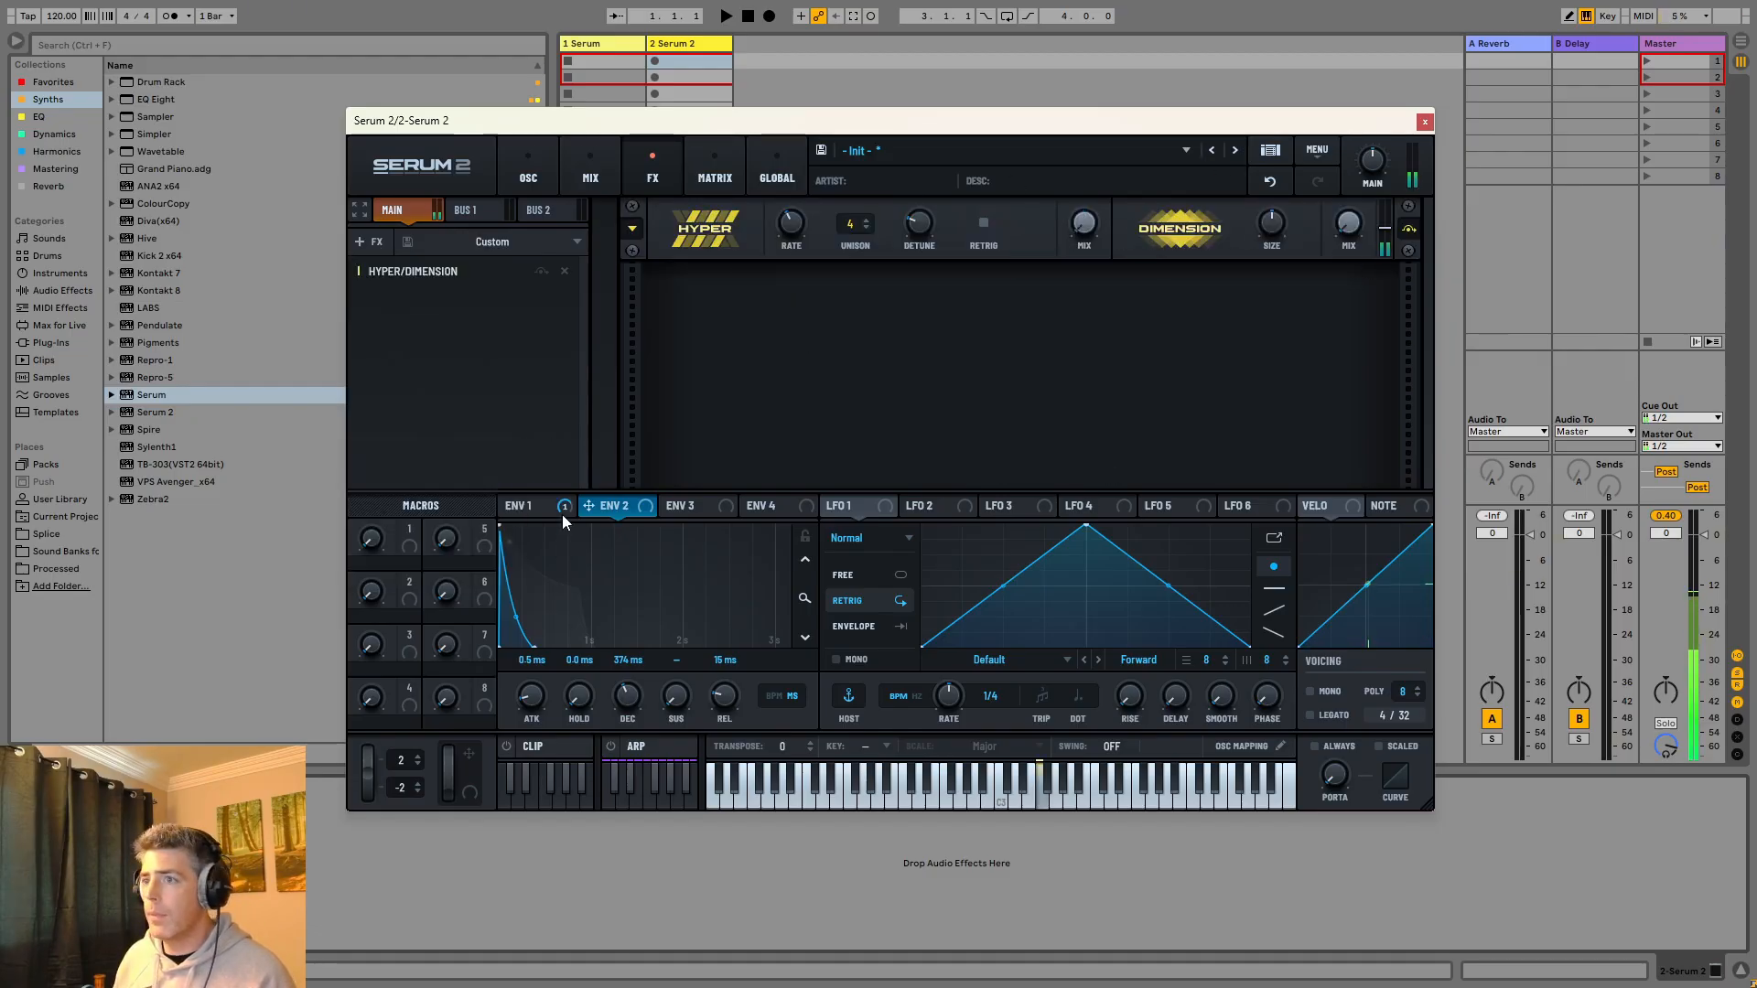
left_click_drag(587, 505, 1061, 265)
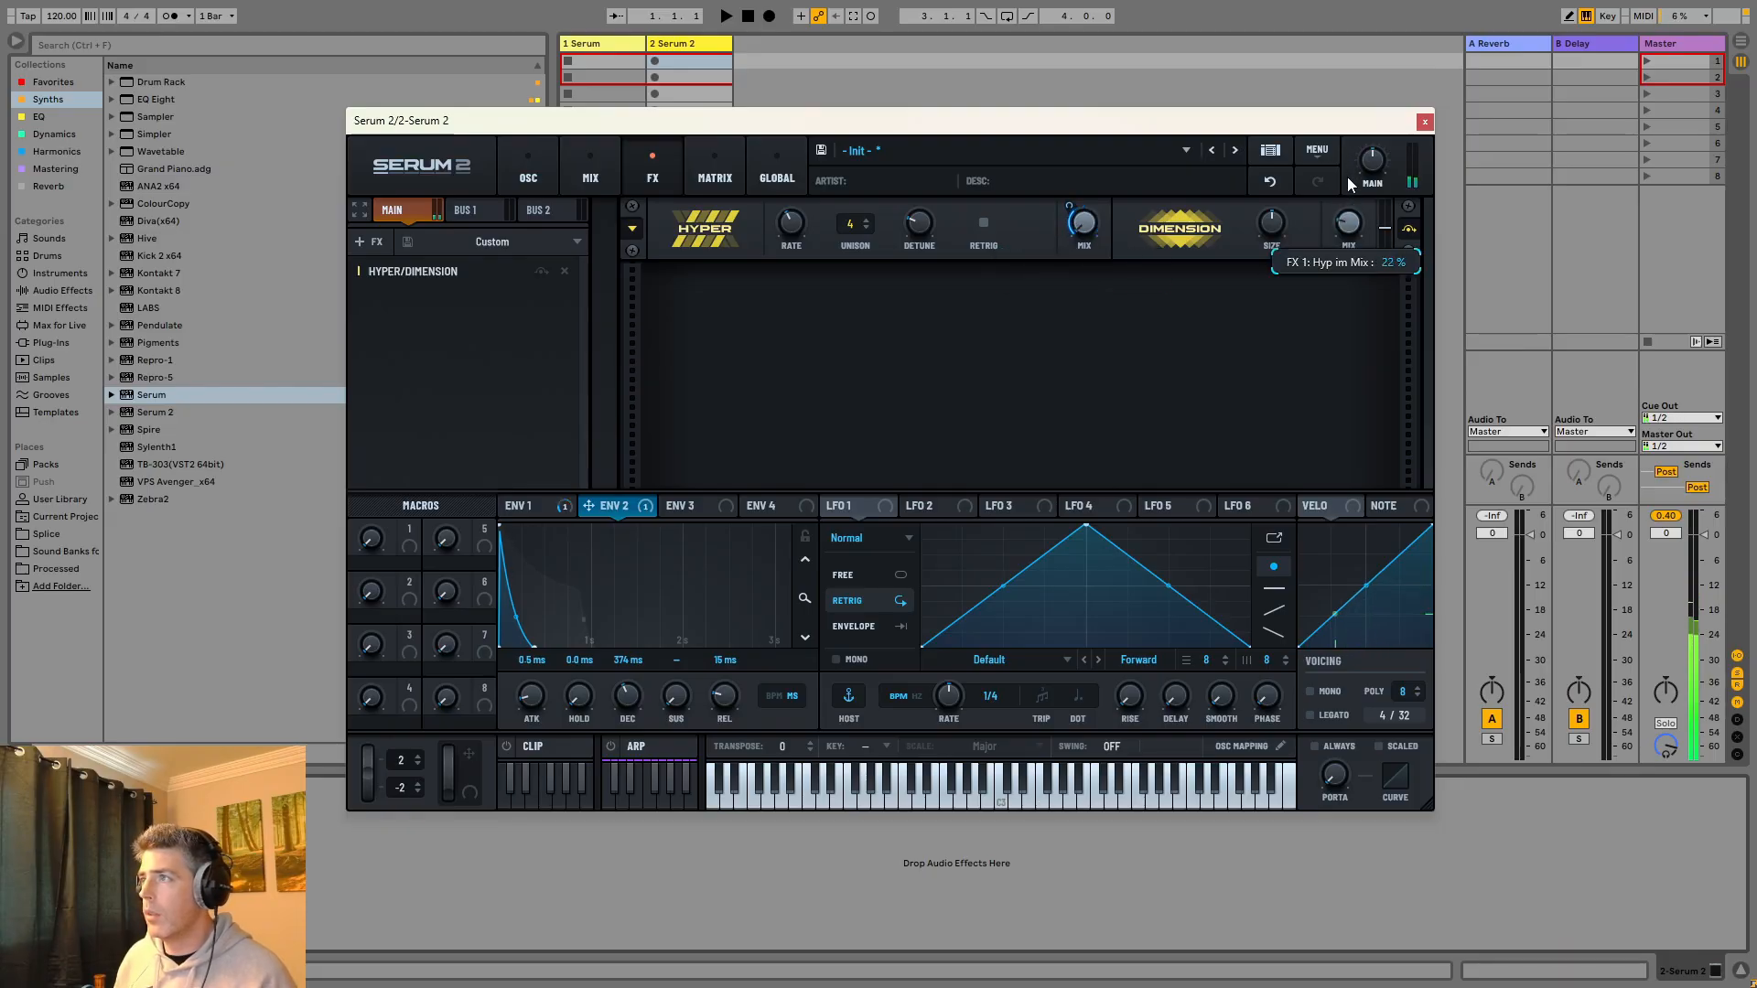
Add a compressor in multiband mode with release 395.6 and gain 1.8.
left_click(389, 246)
left_click(411, 310)
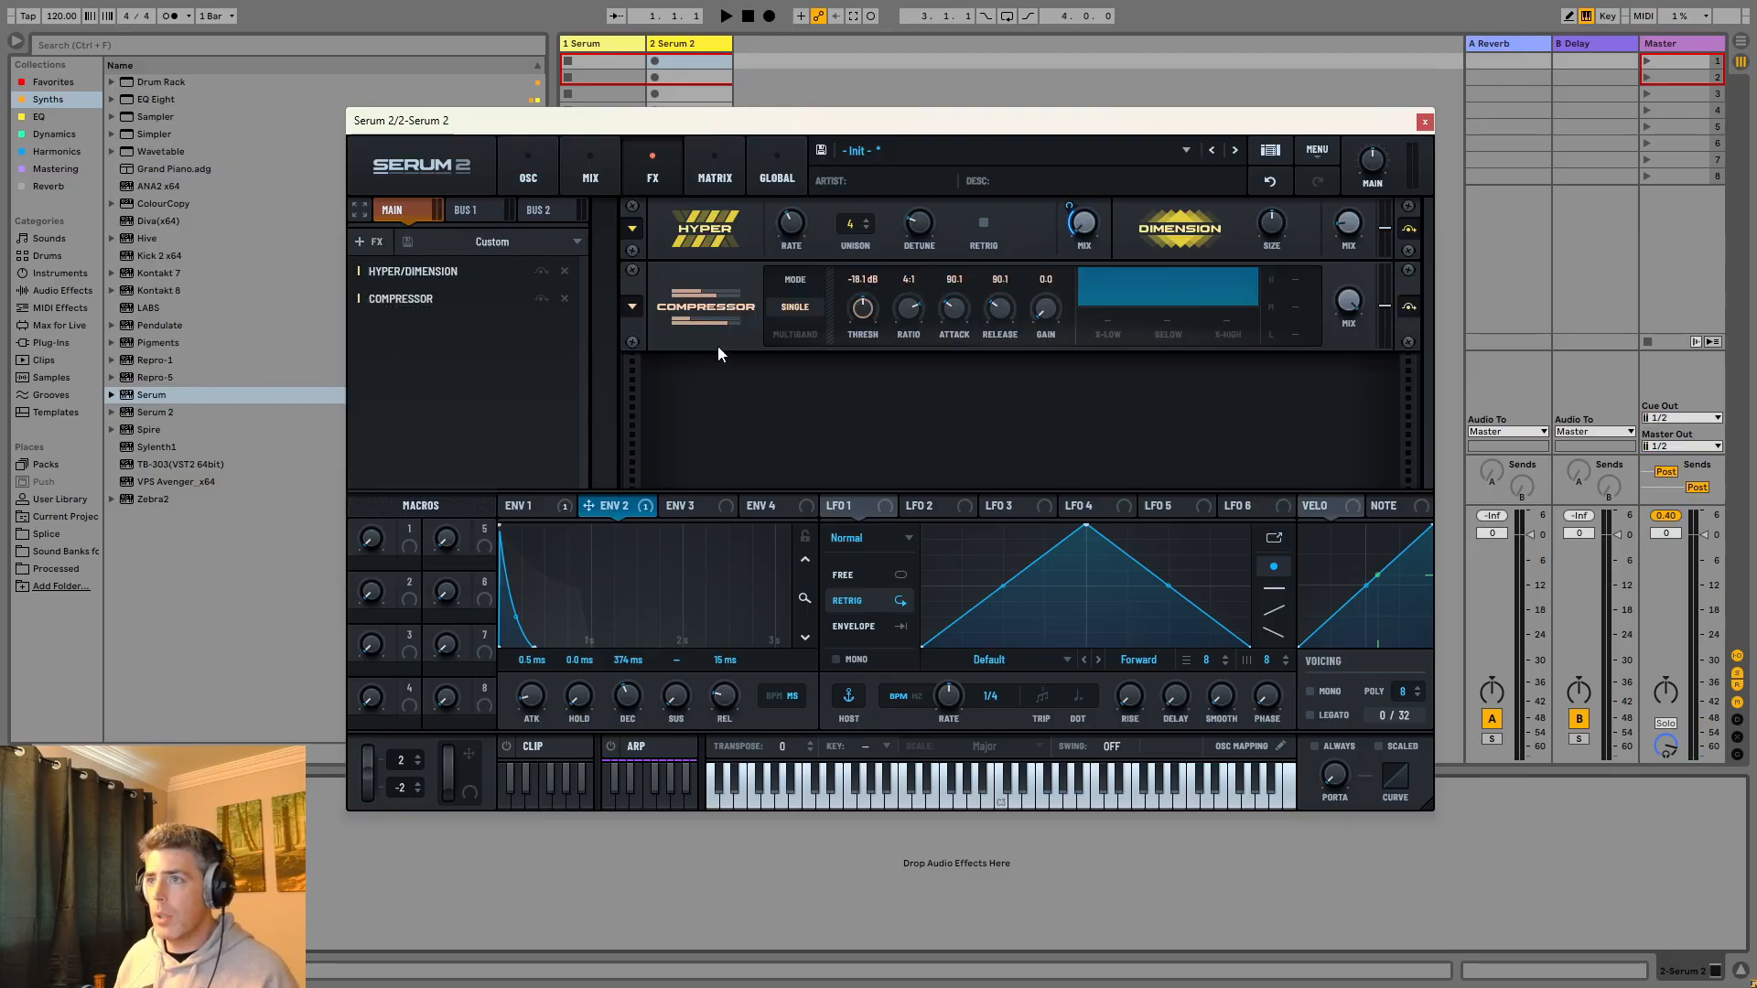
left_click(794, 334)
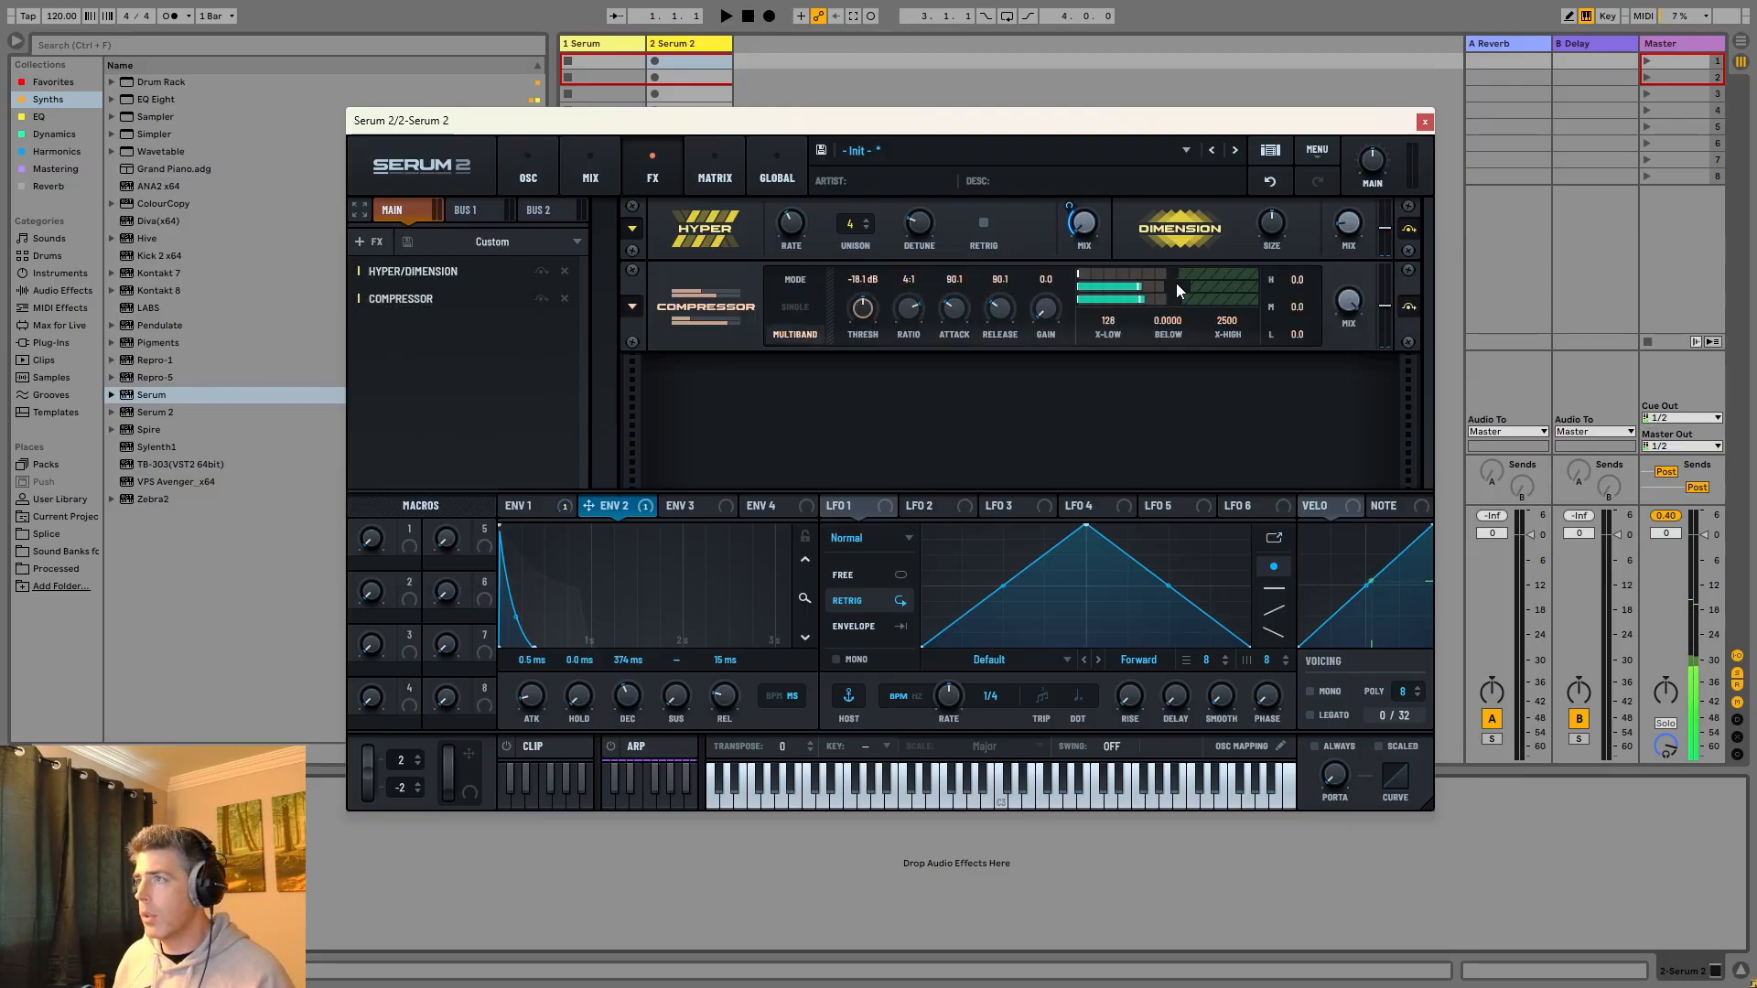
left_click_drag(1176, 285, 1243, 304)
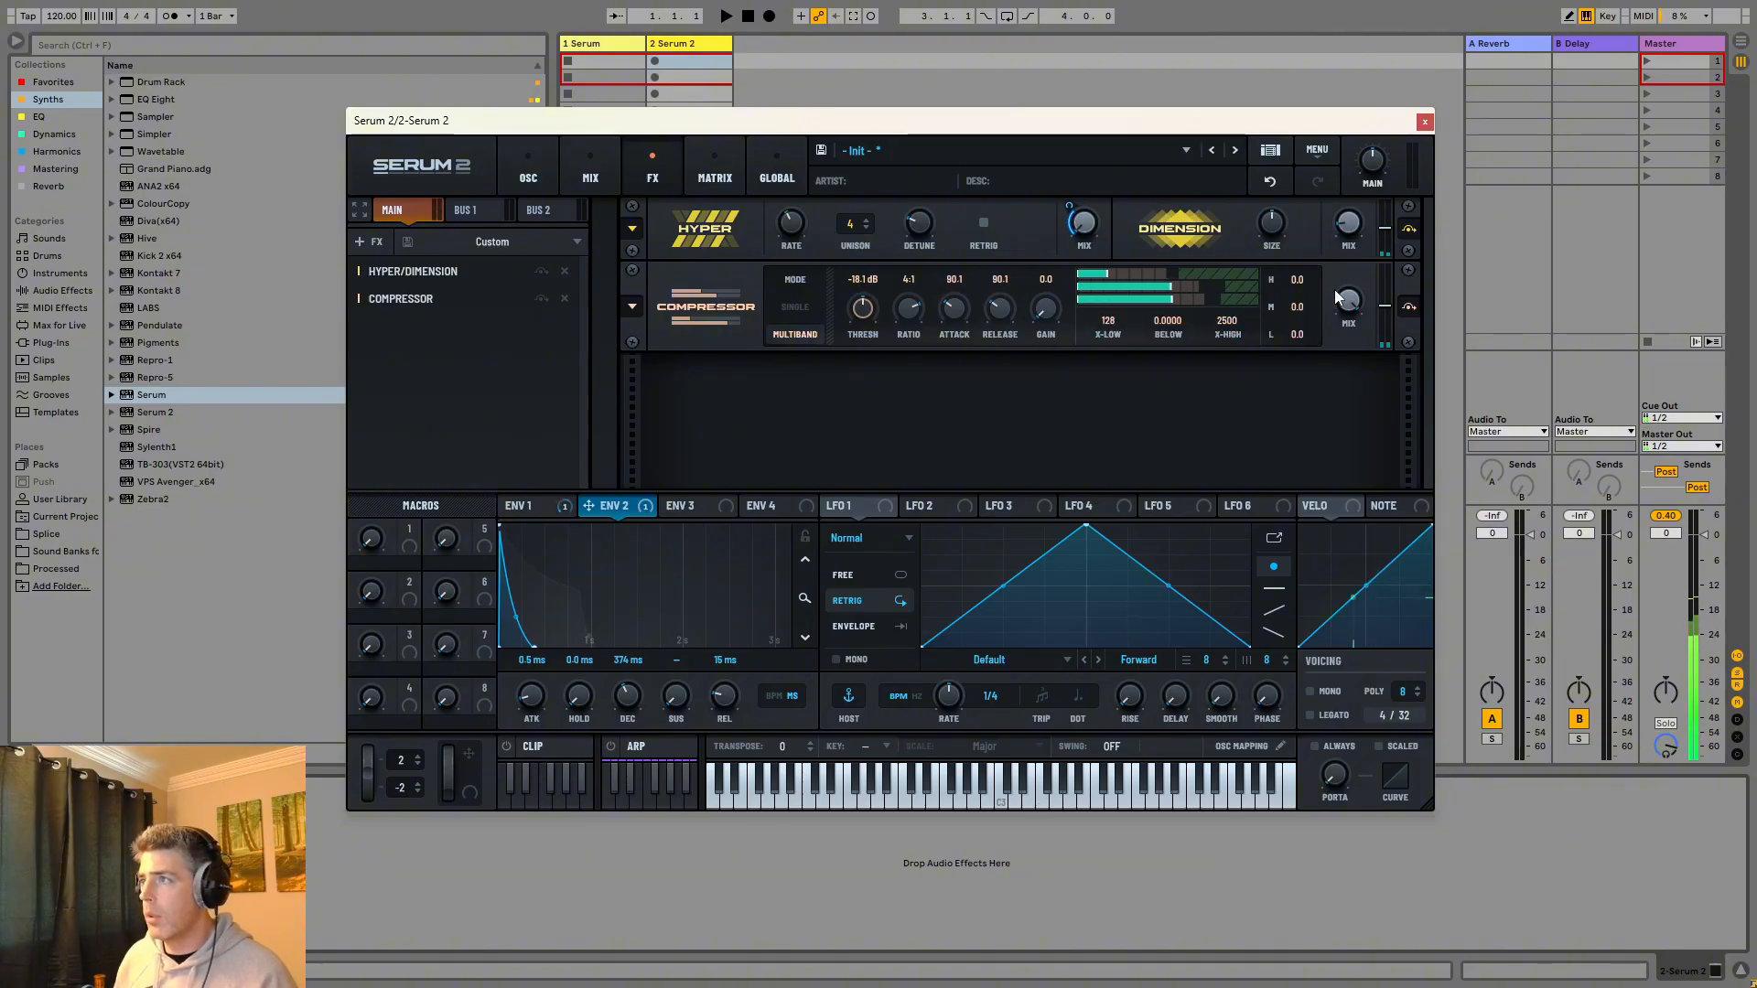
left_click_drag(1001, 309, 1056, 300)
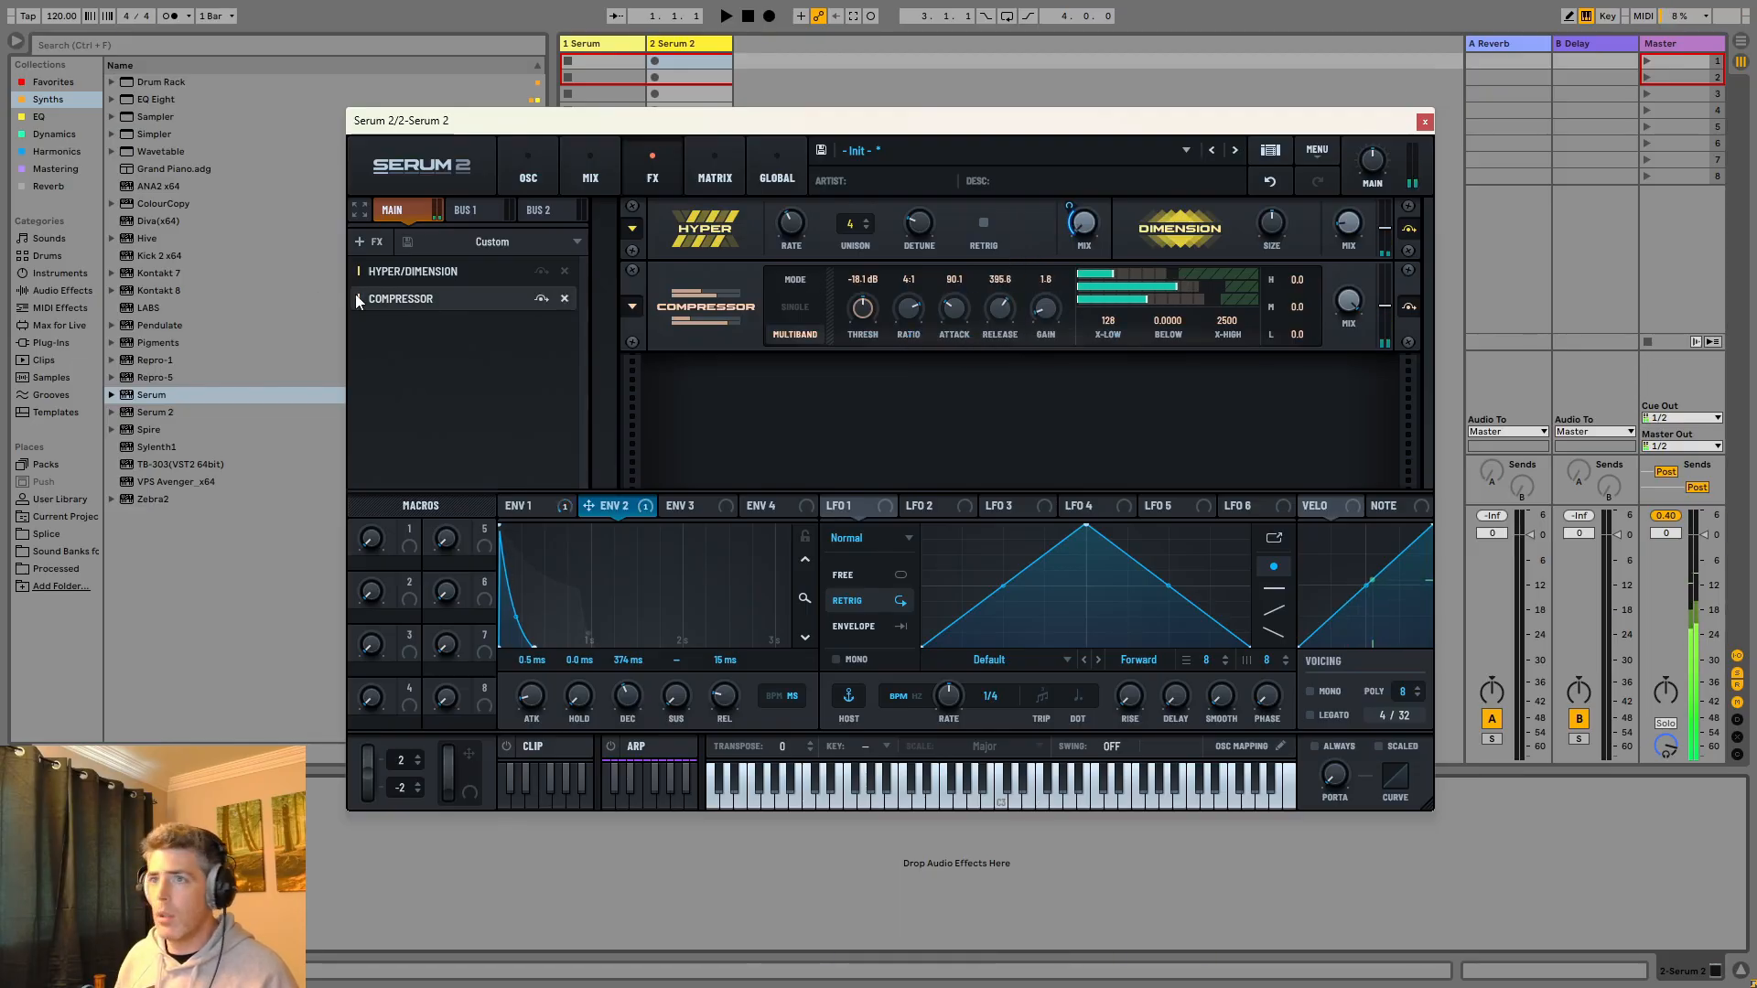
Add a ping-pong delay with the second time set to dotted 1/2 and narrow its filter band.
left_click(381, 242)
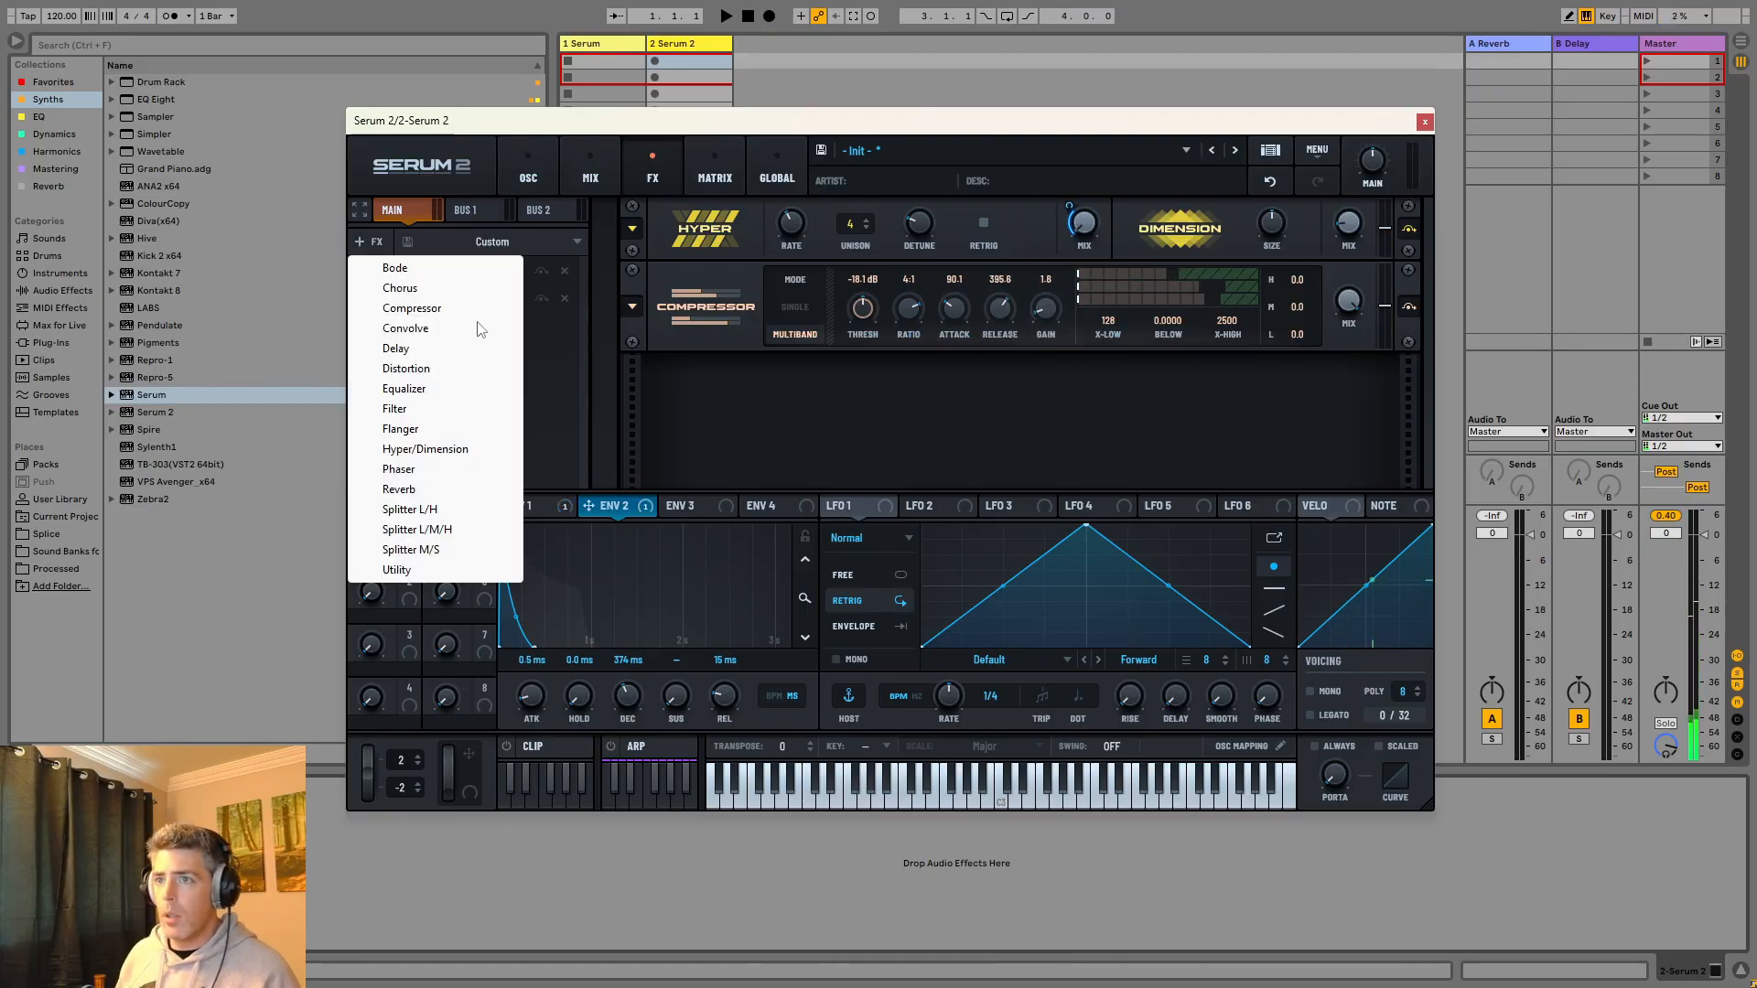
left_click(414, 347)
left_click(796, 391)
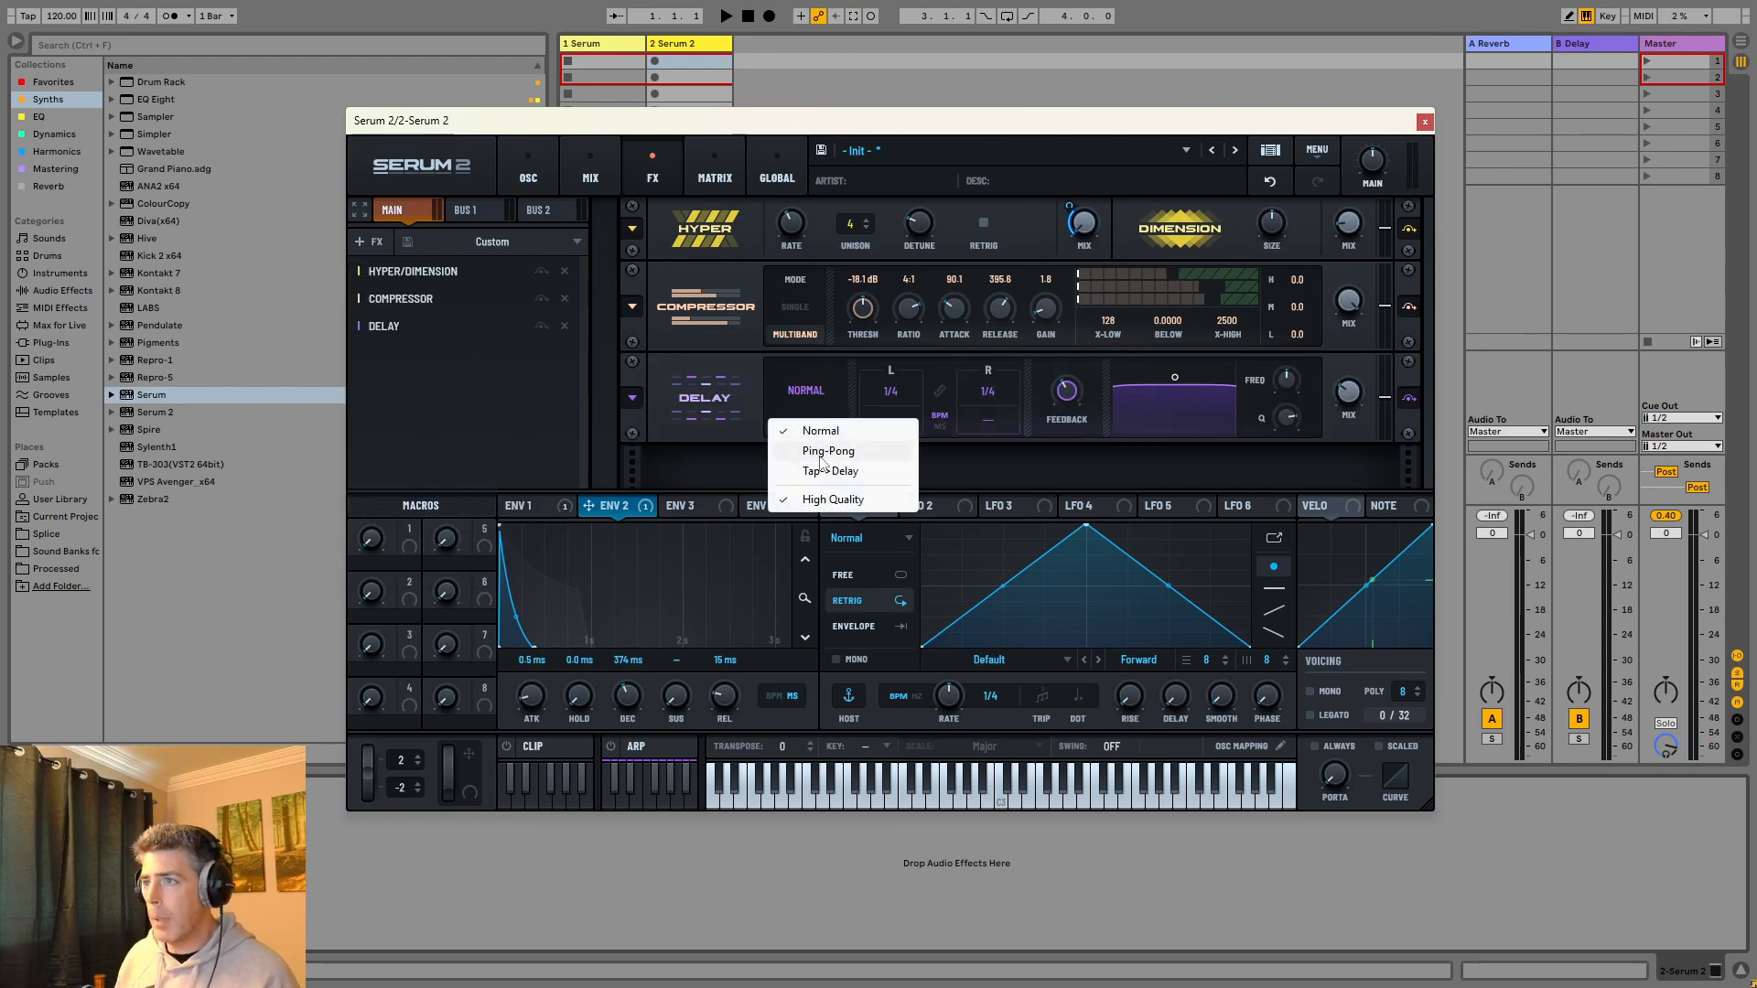
left_click(809, 450)
left_click_drag(993, 370, 1012, 297)
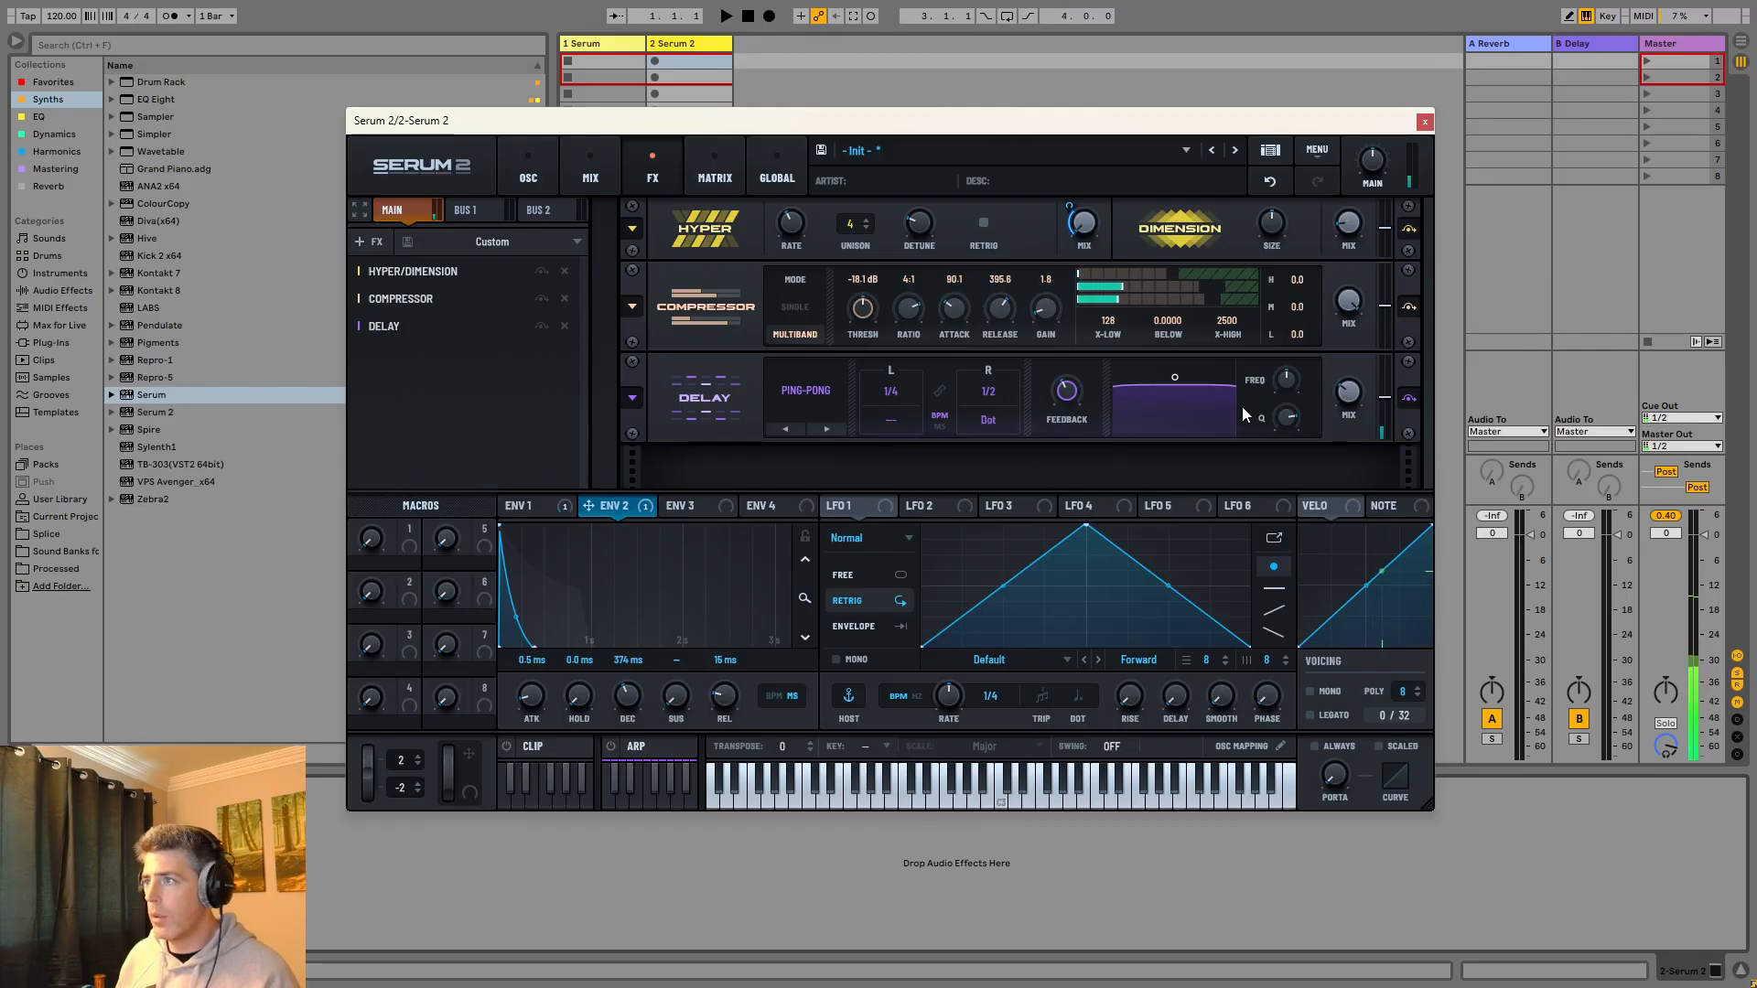
left_click_drag(1178, 380, 1186, 412)
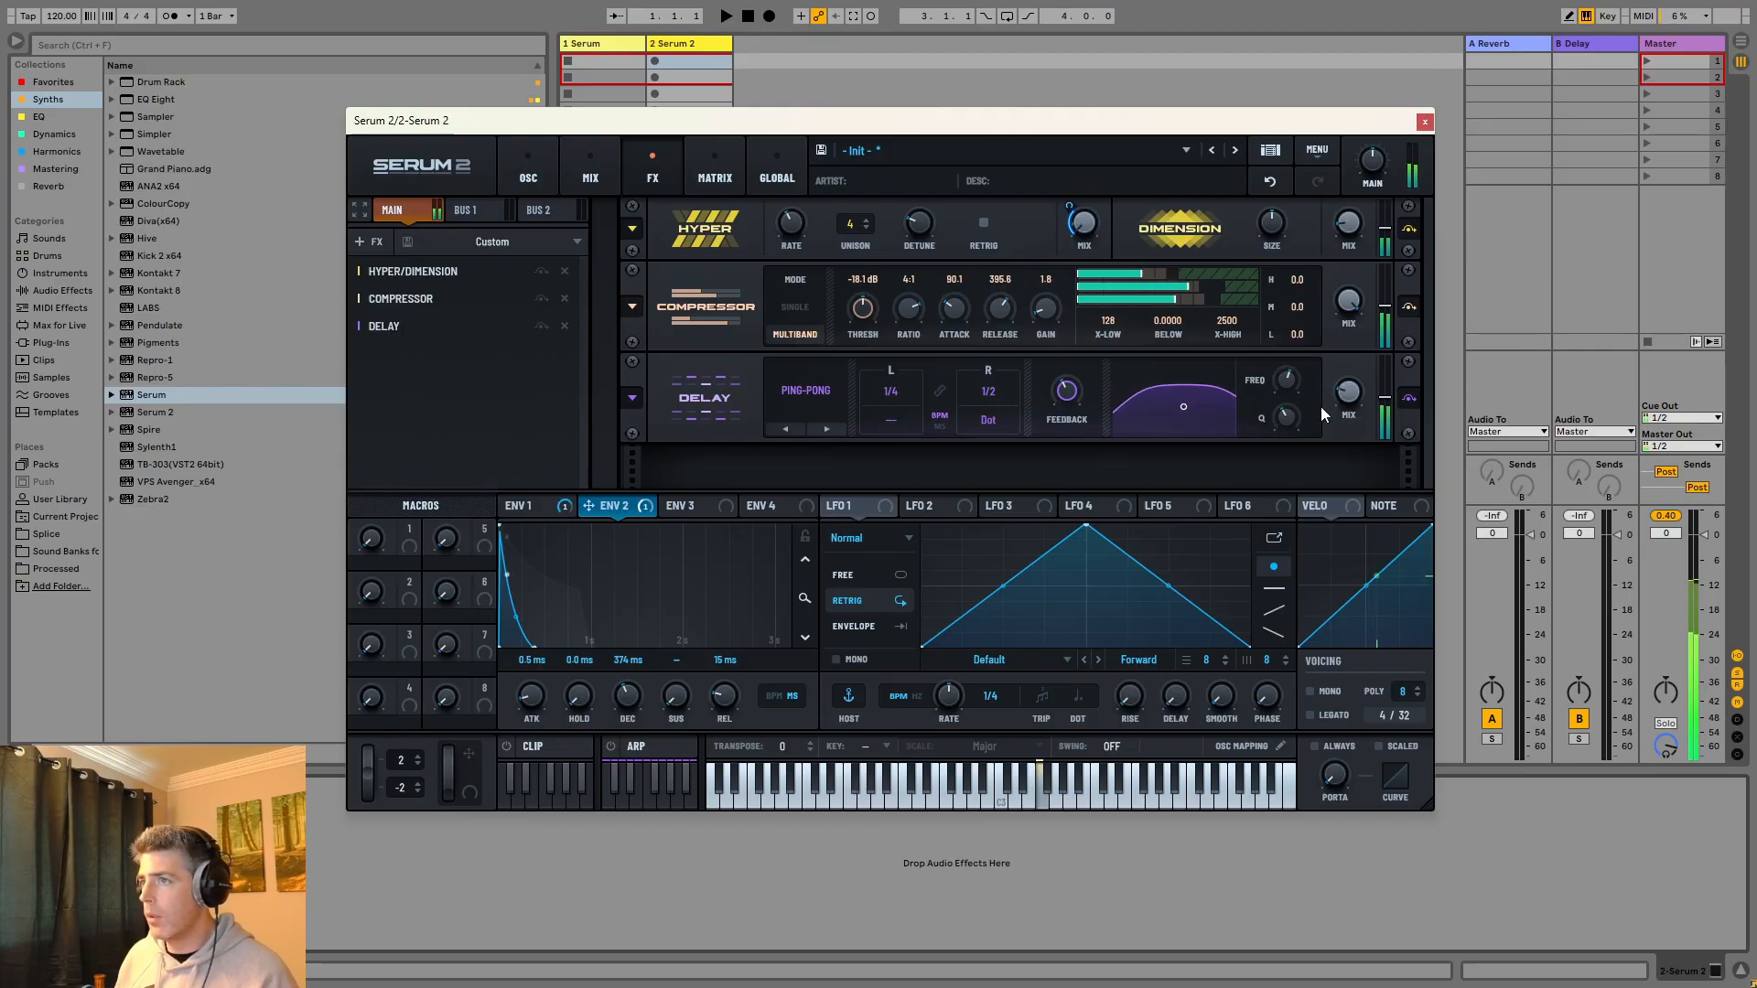
Add a distortion effect in Rectify mode and modulate its drive from ENV 2.
left_click(359, 240)
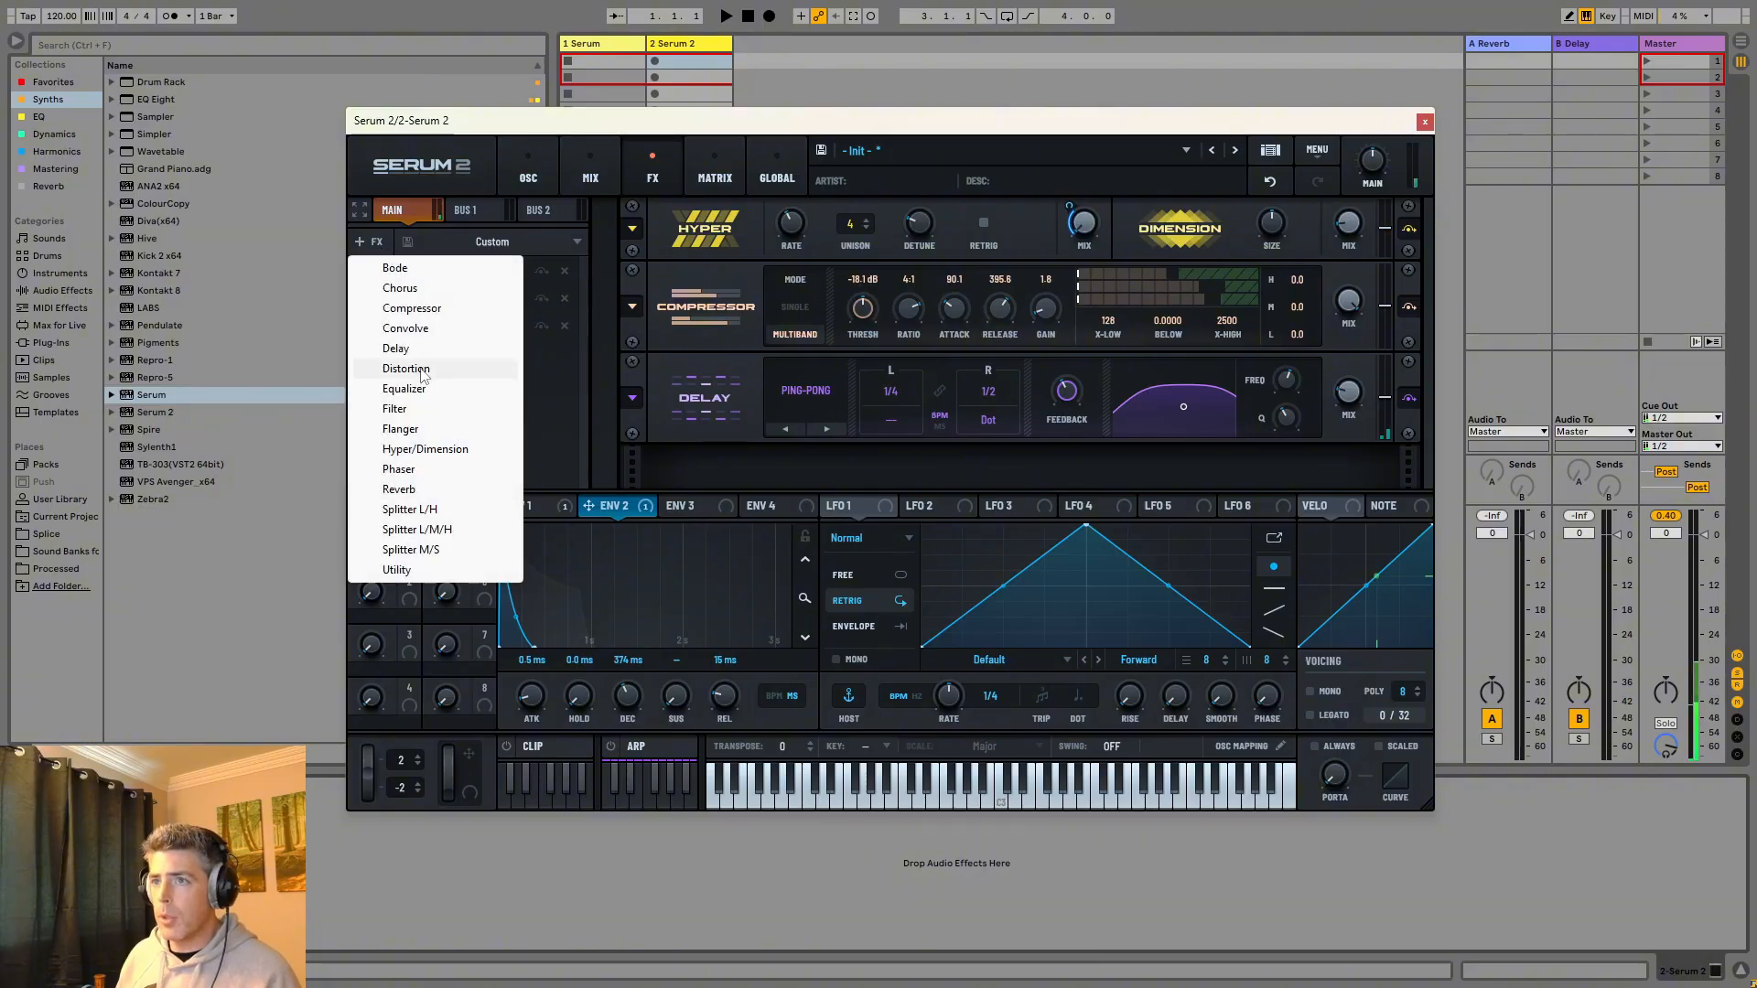
left_click(406, 367)
left_click(843, 465)
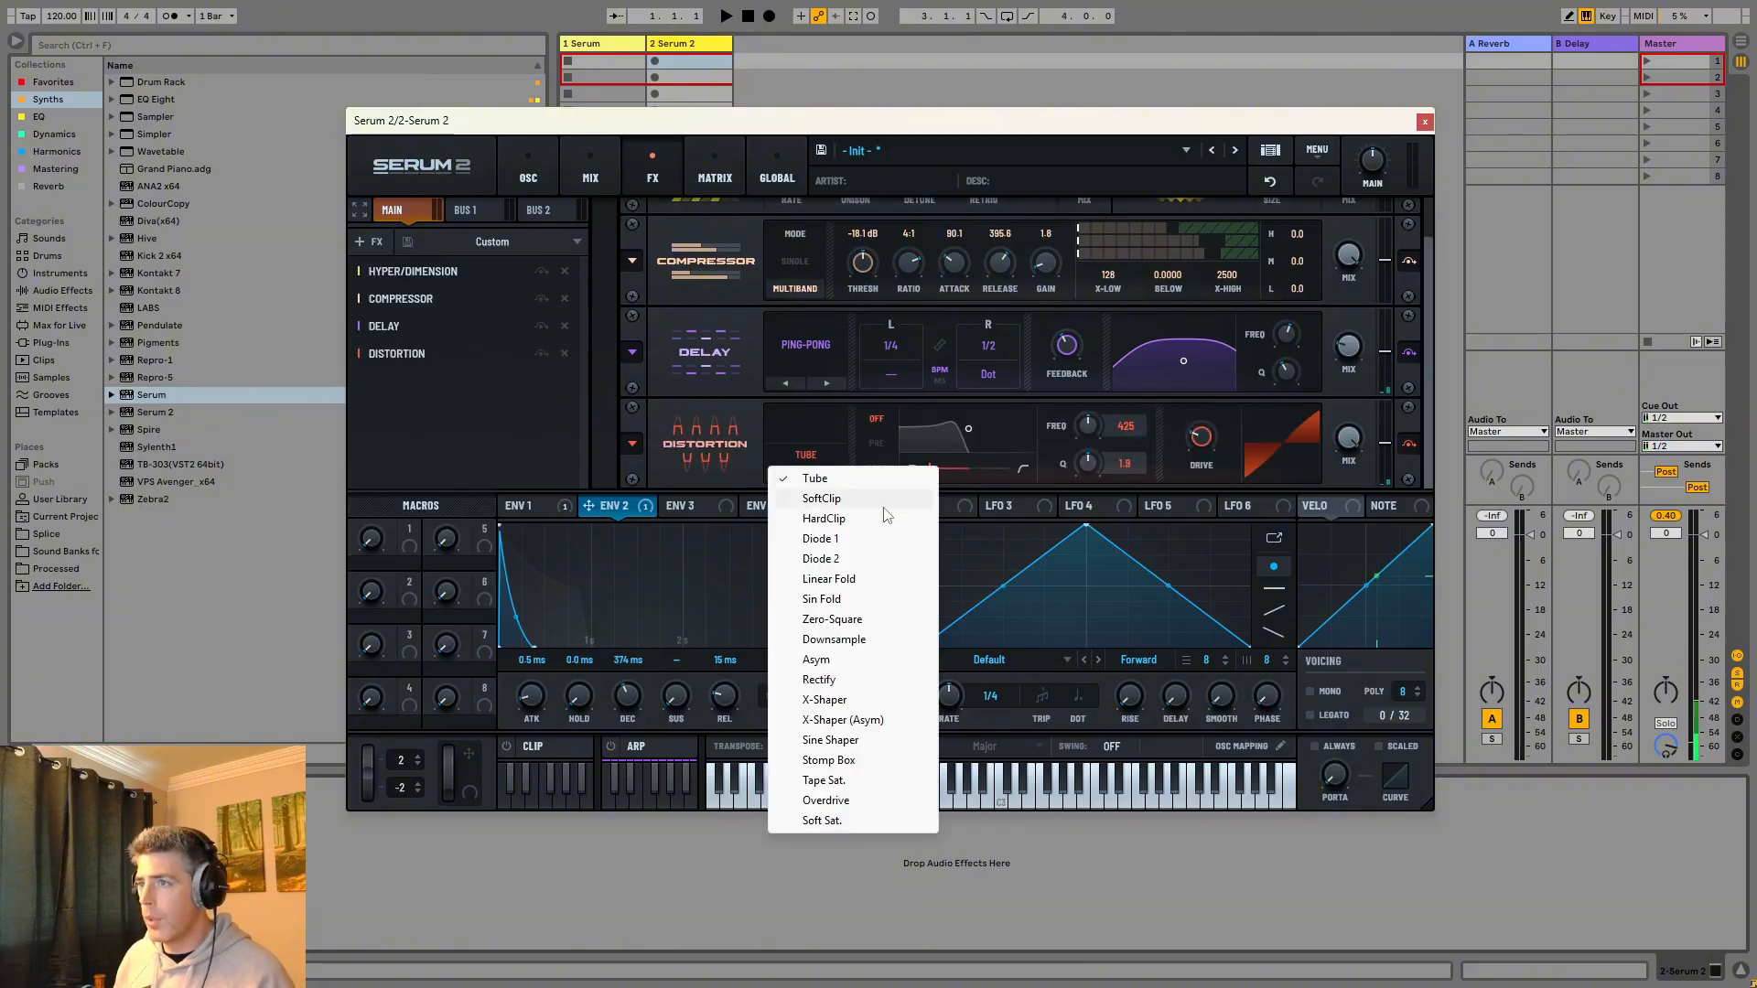
left_click(837, 682)
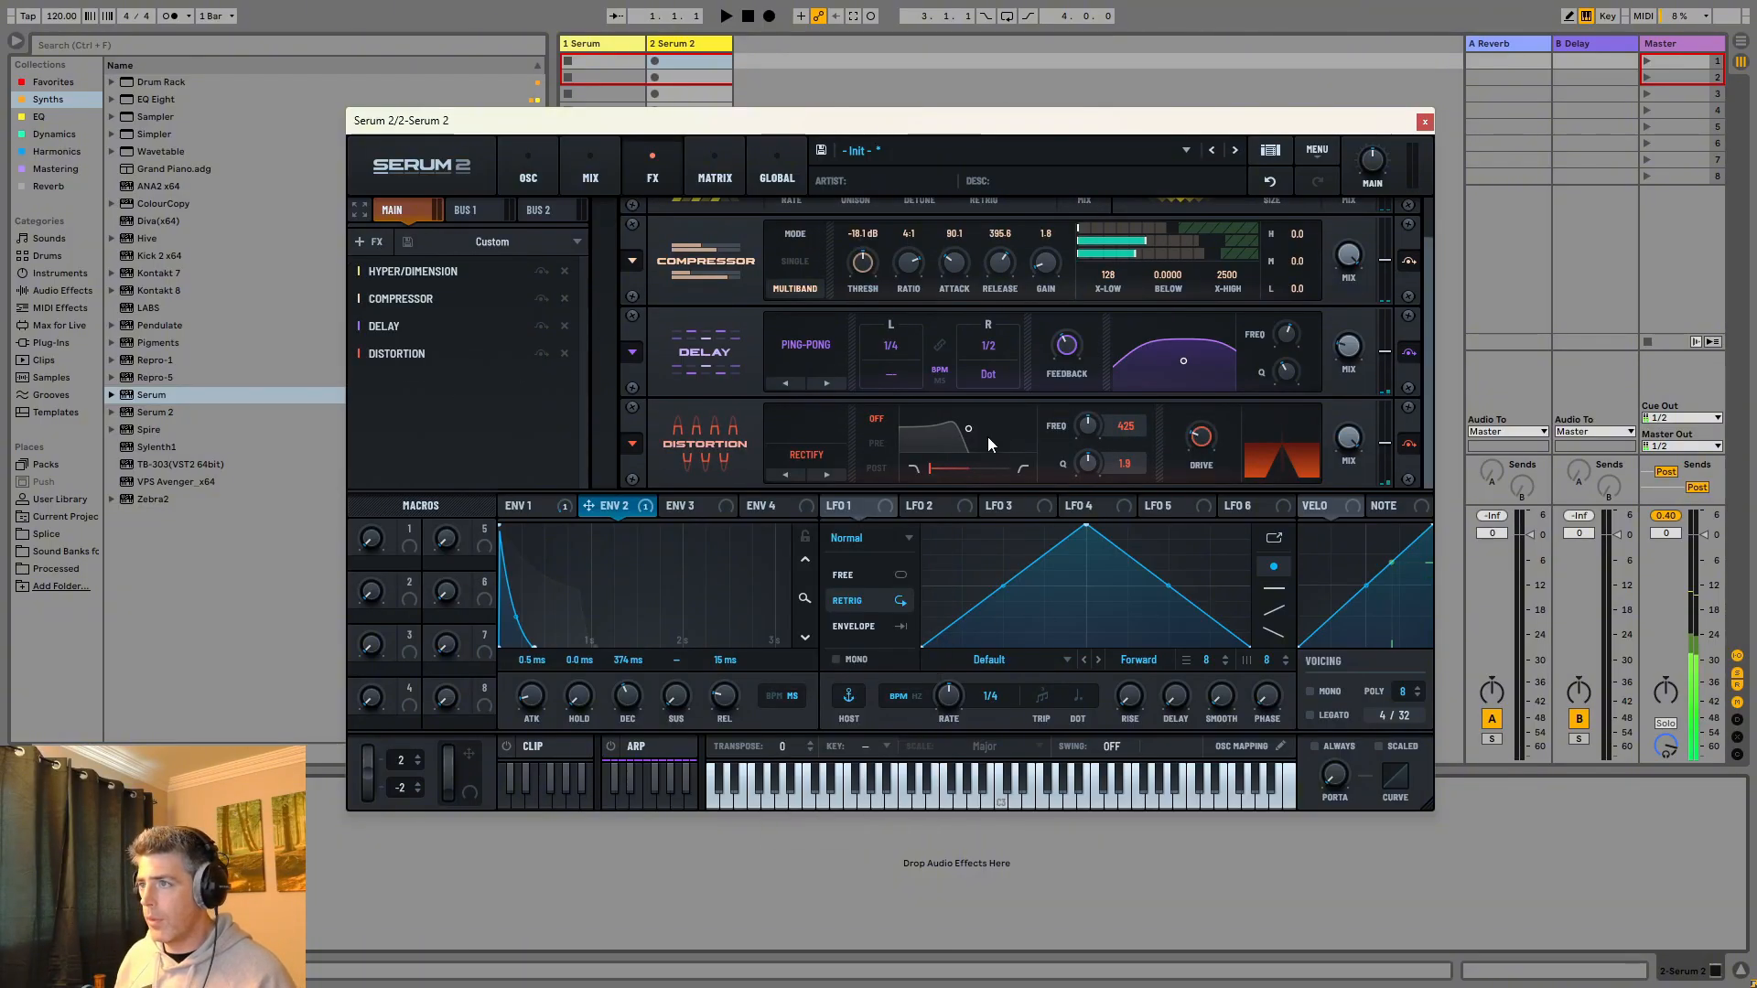
left_click_drag(589, 505, 1187, 426)
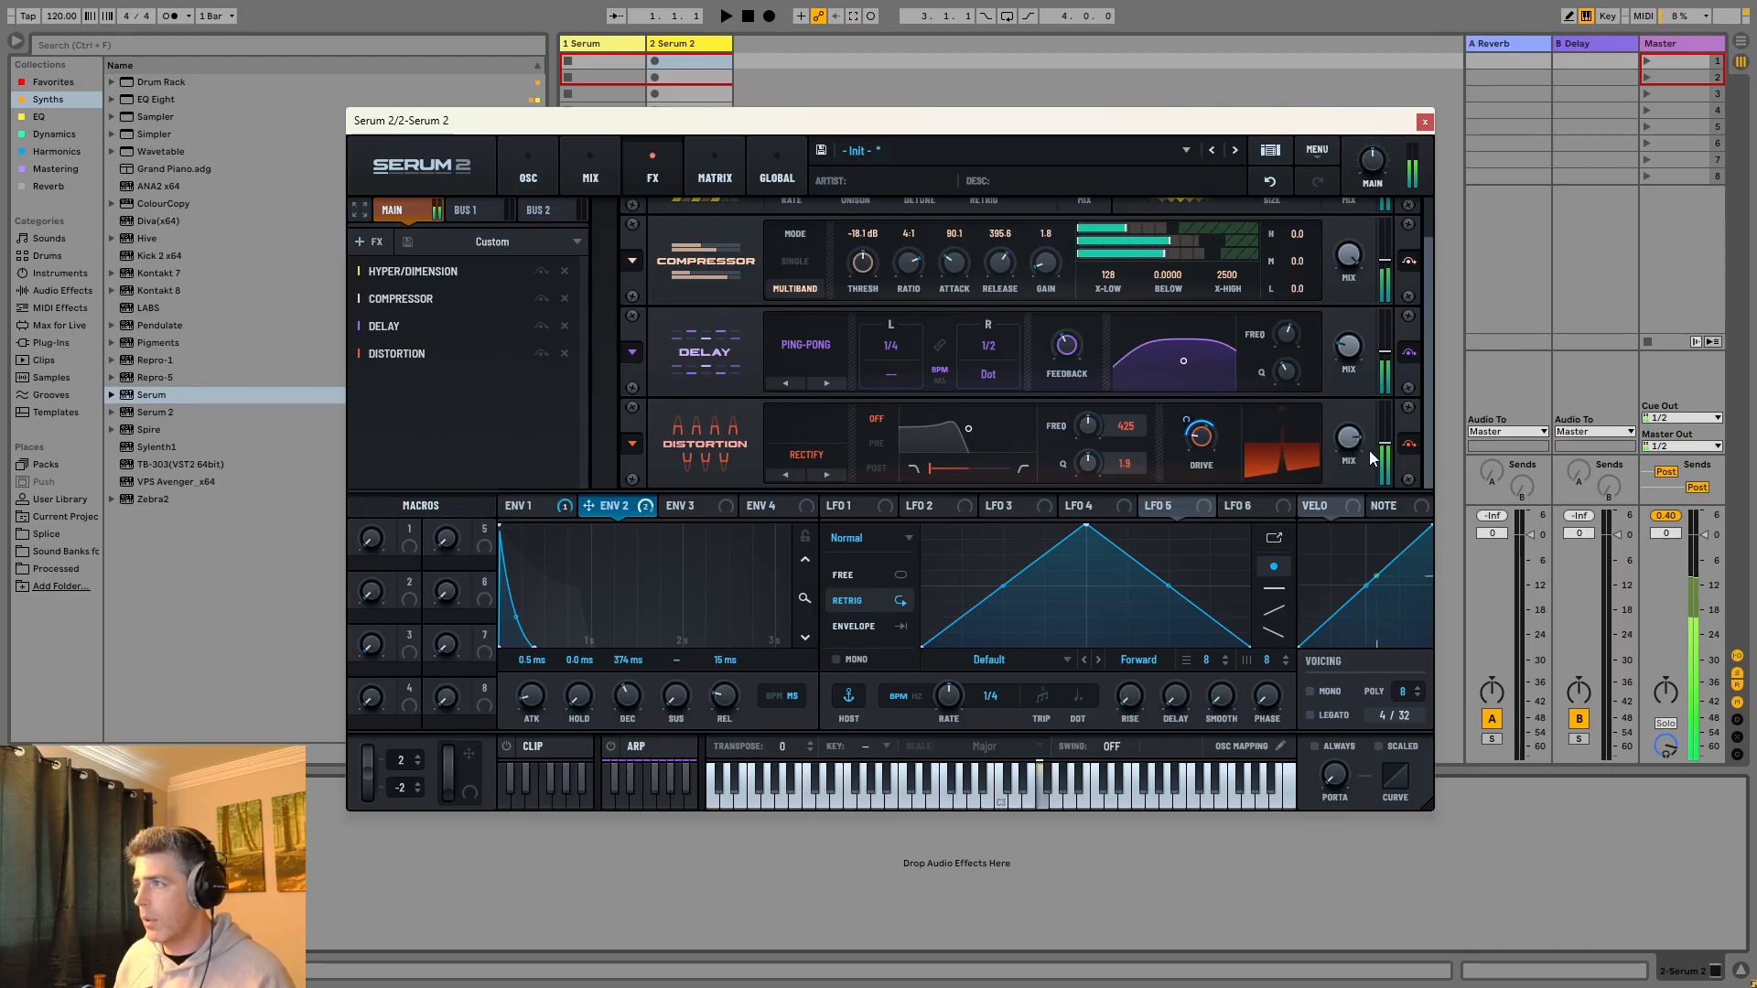
Add a plate reverb, set its size to 26% and raise its high cut.
left_click(375, 243)
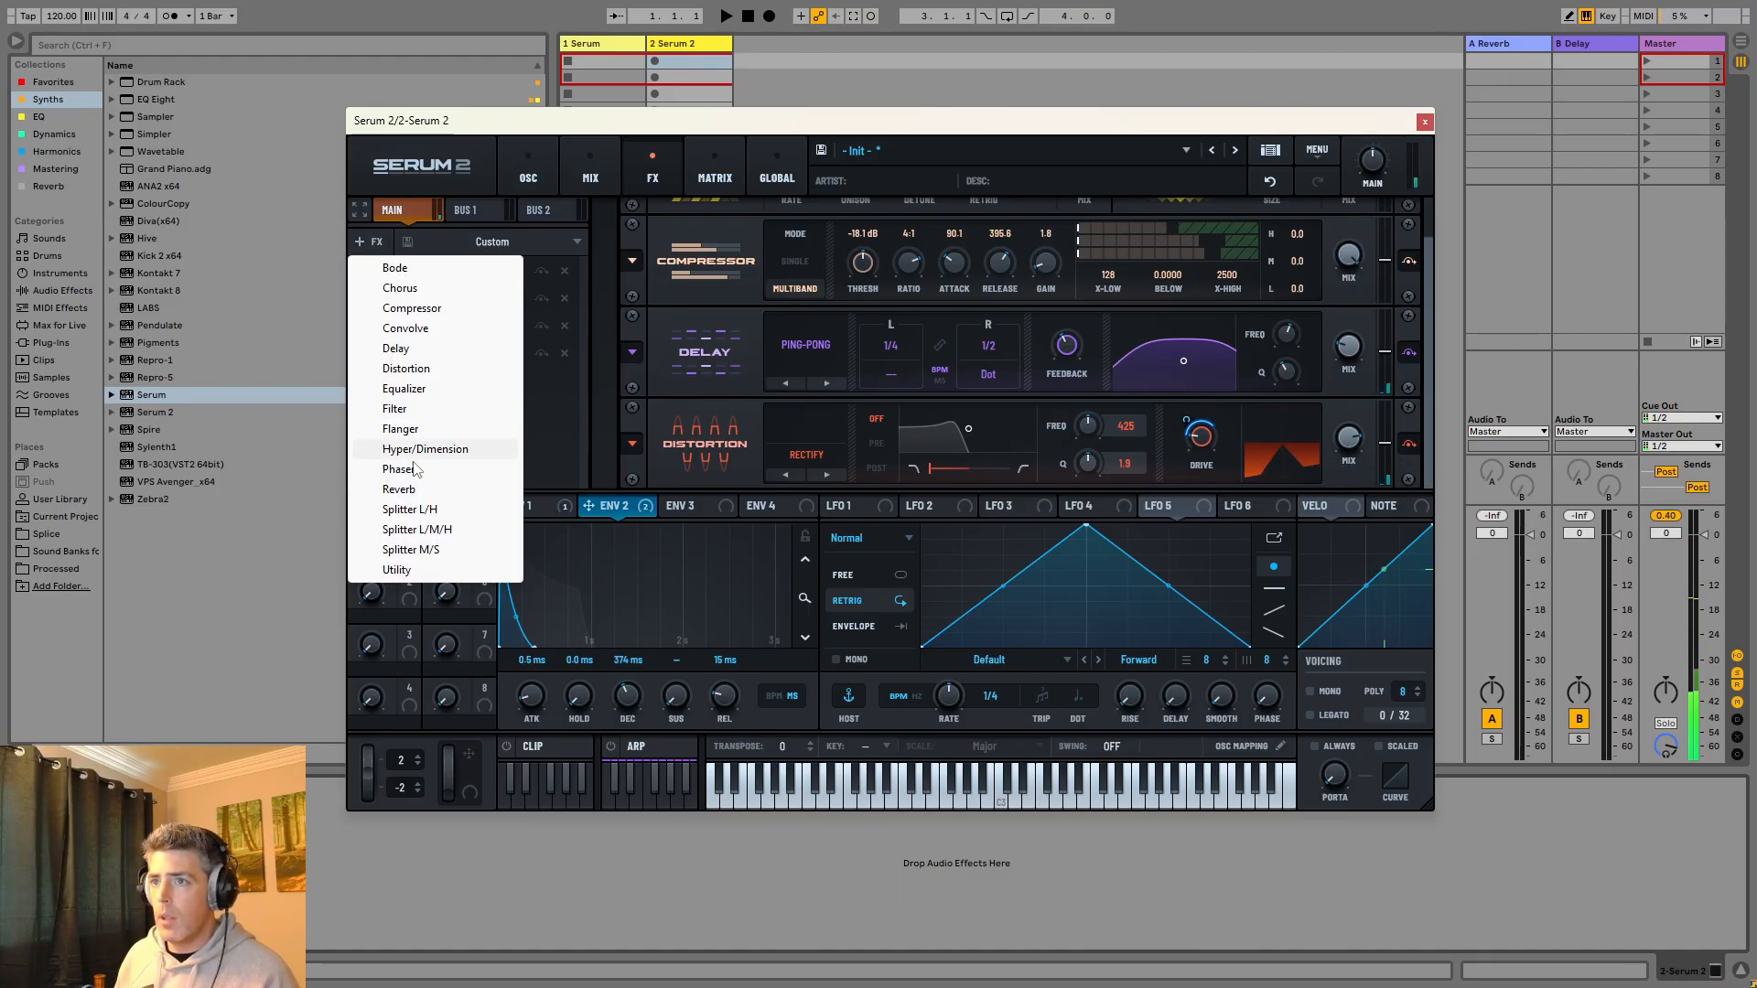
left_click(400, 489)
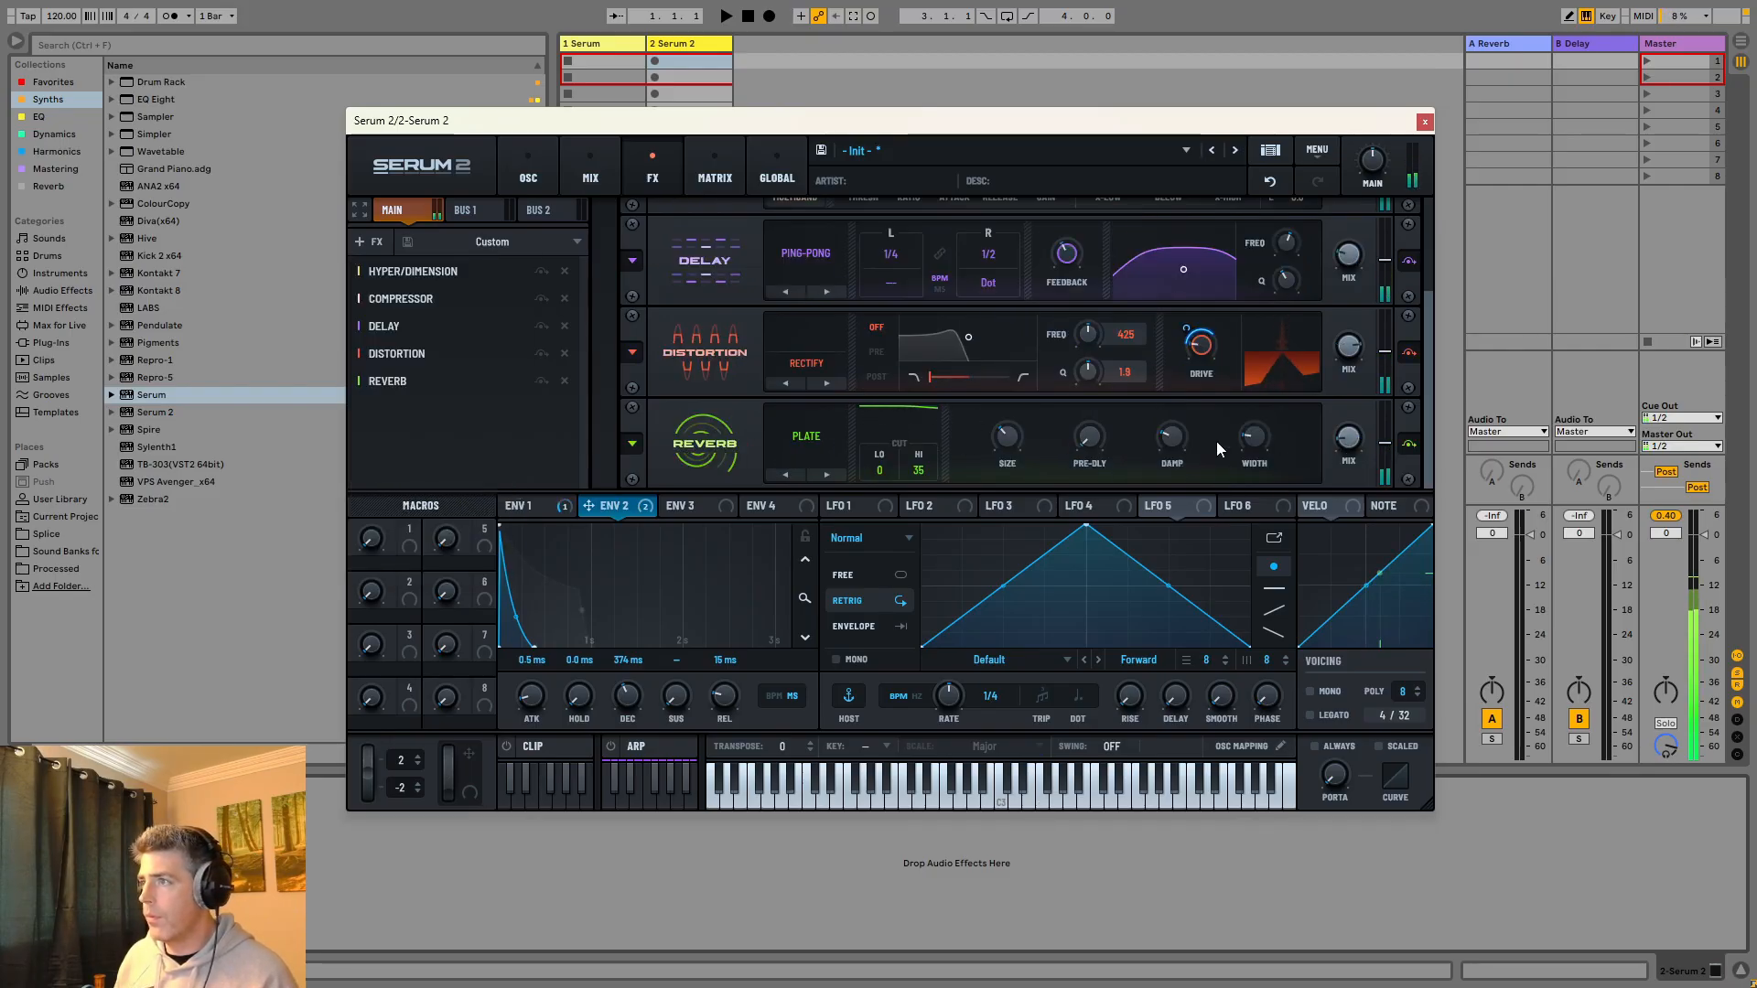
left_click_drag(1175, 441, 1094, 333)
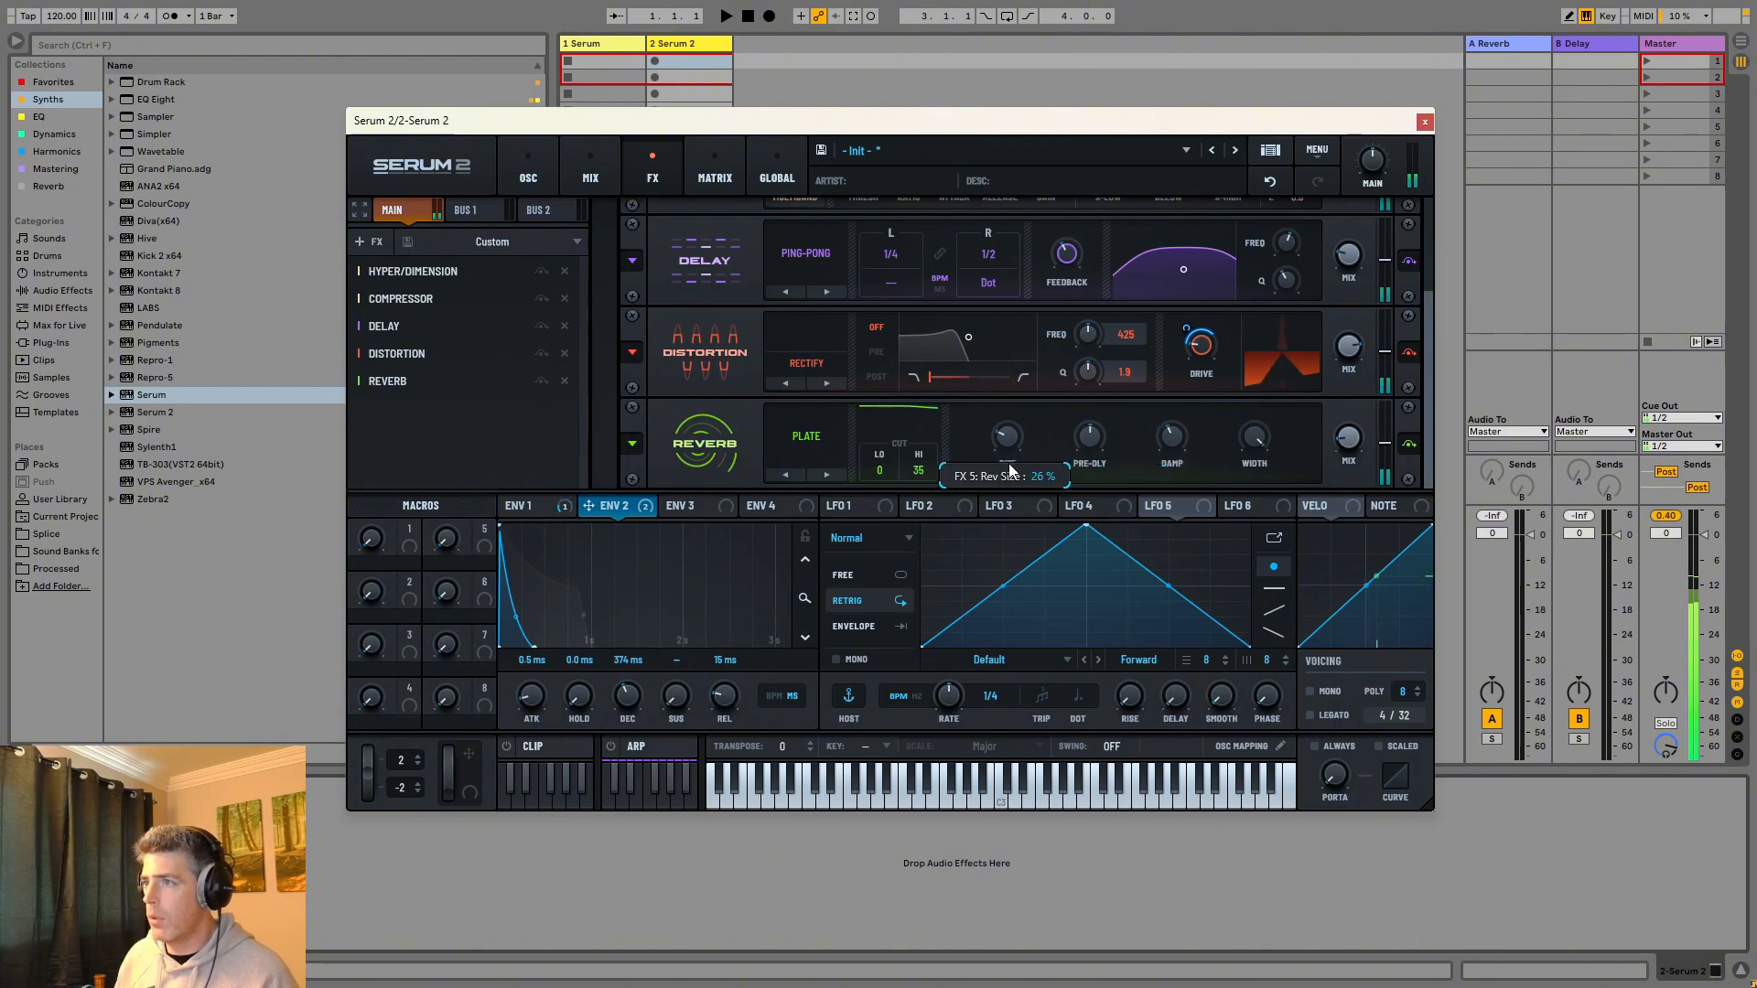
left_click_drag(932, 470, 946, 438)
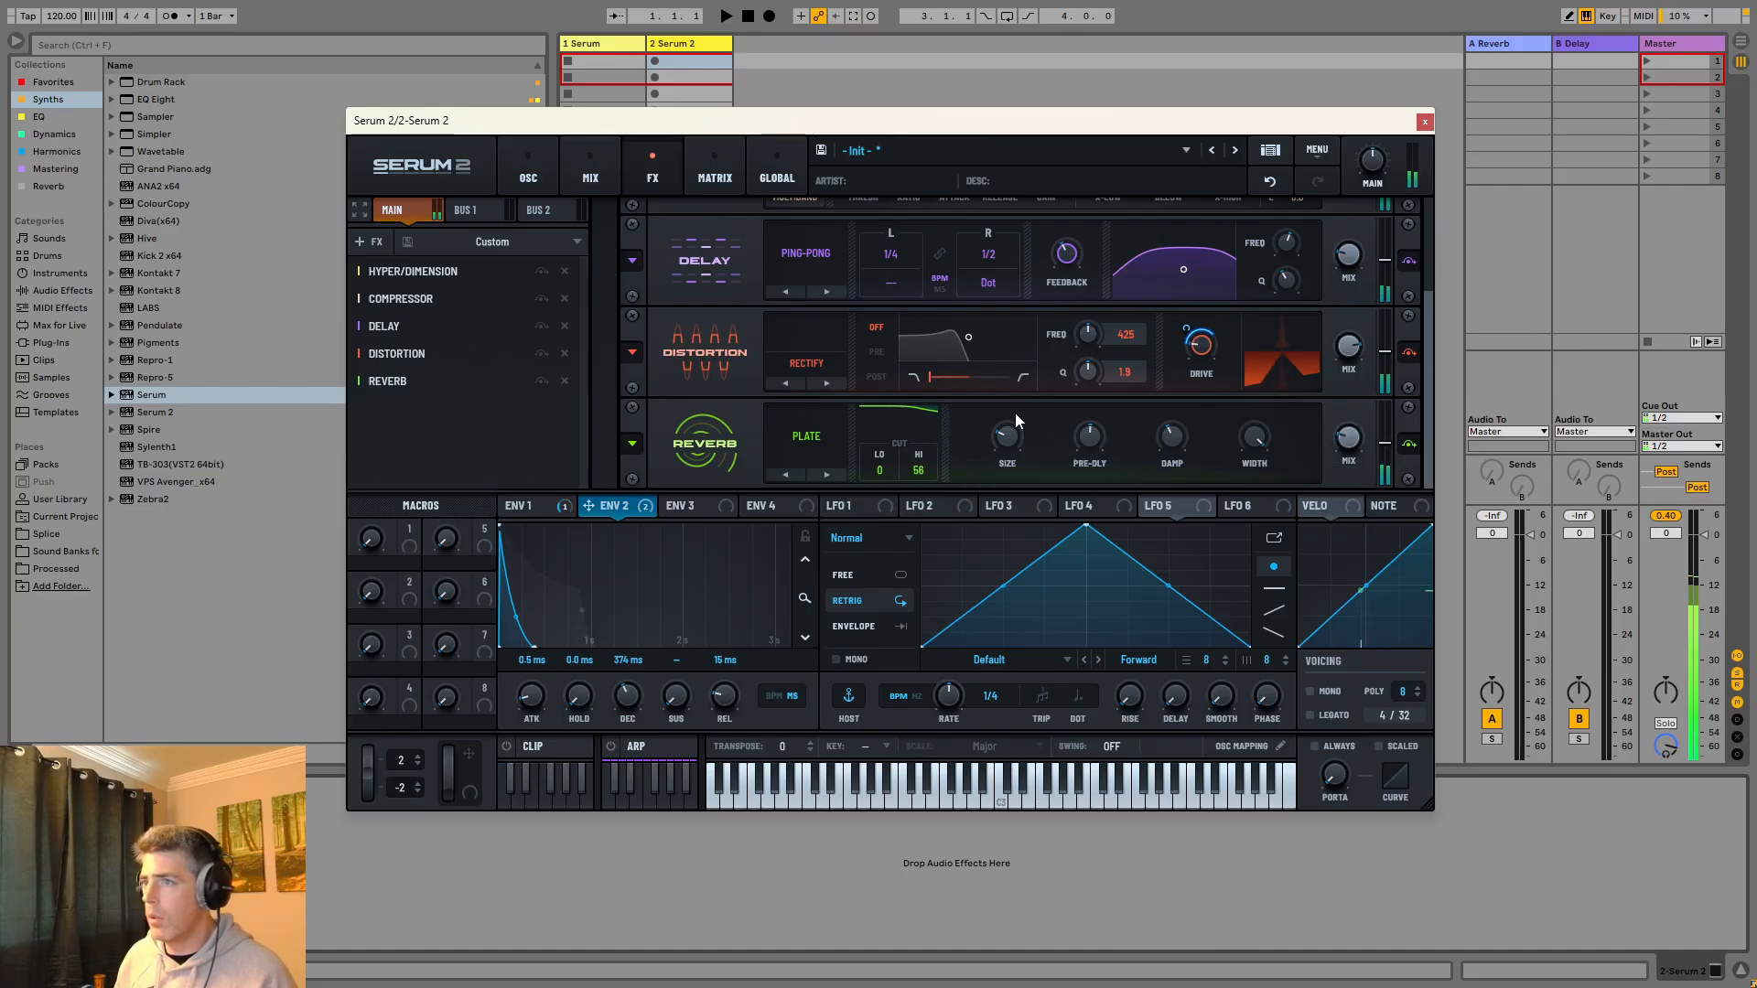
Add an equalizer with its high band as a peak at 1558 Hz, Q 35 and gain 3.4.
left_click(371, 243)
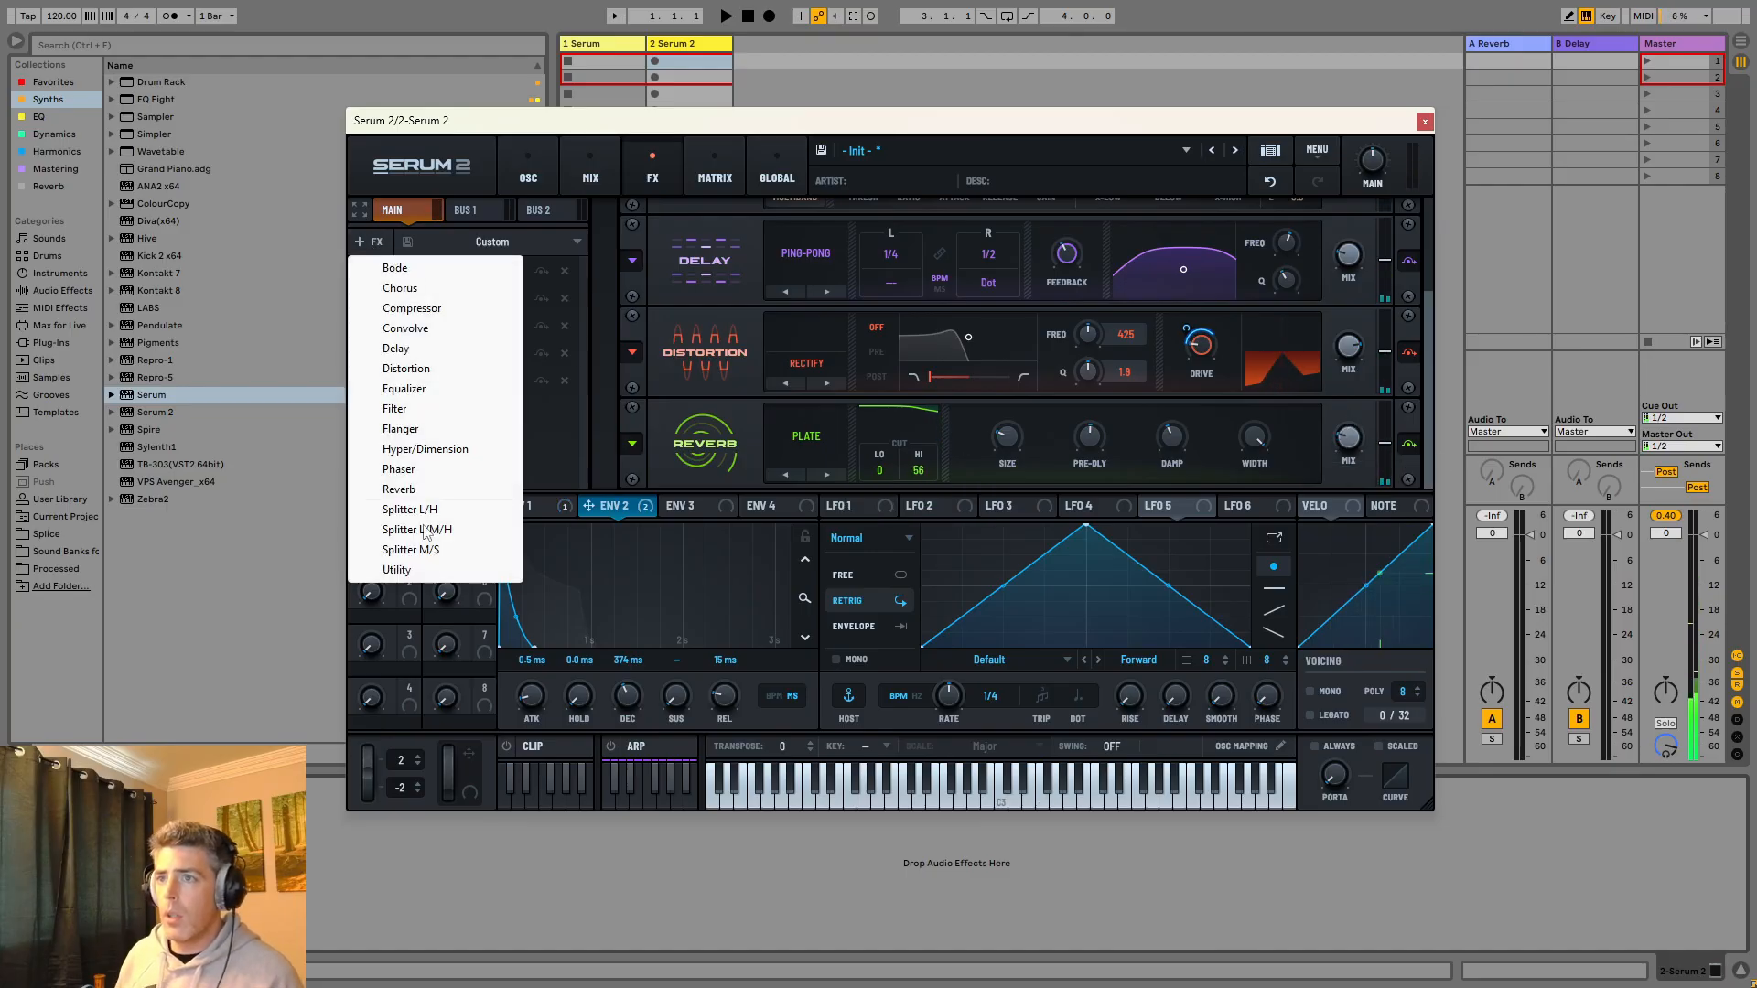
left_click(428, 389)
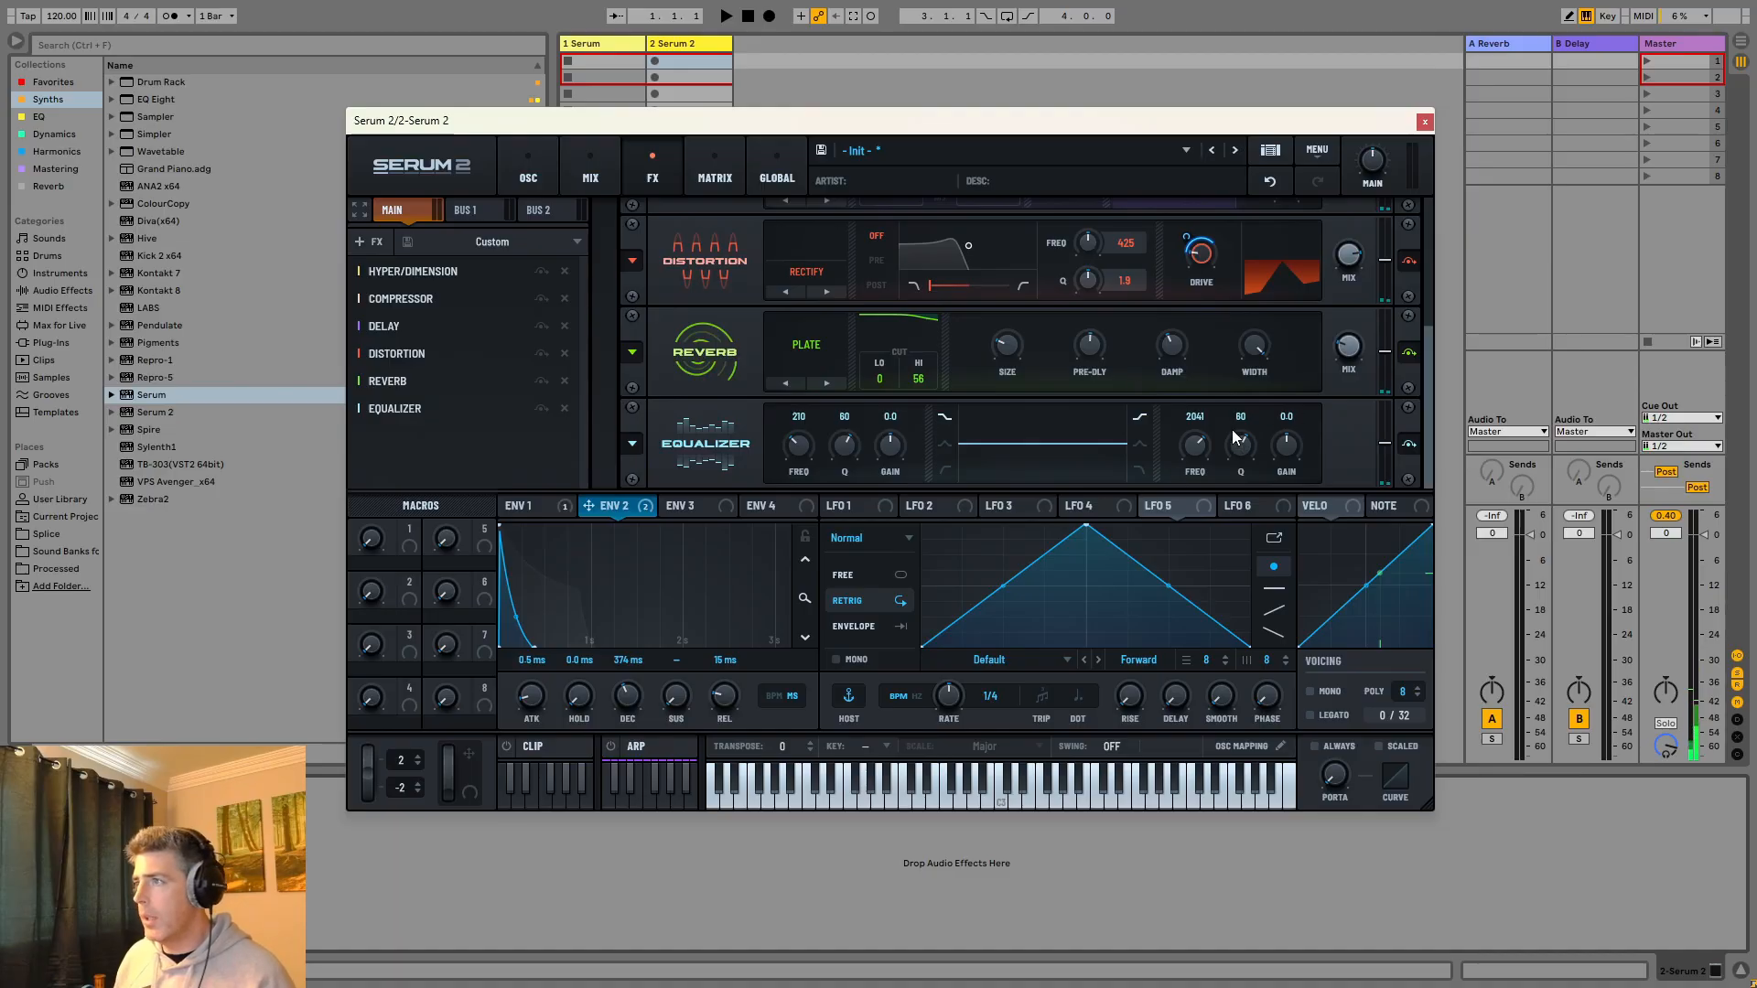
scroll(1195, 441, "up", 3)
scroll(1277, 444, "up", 3)
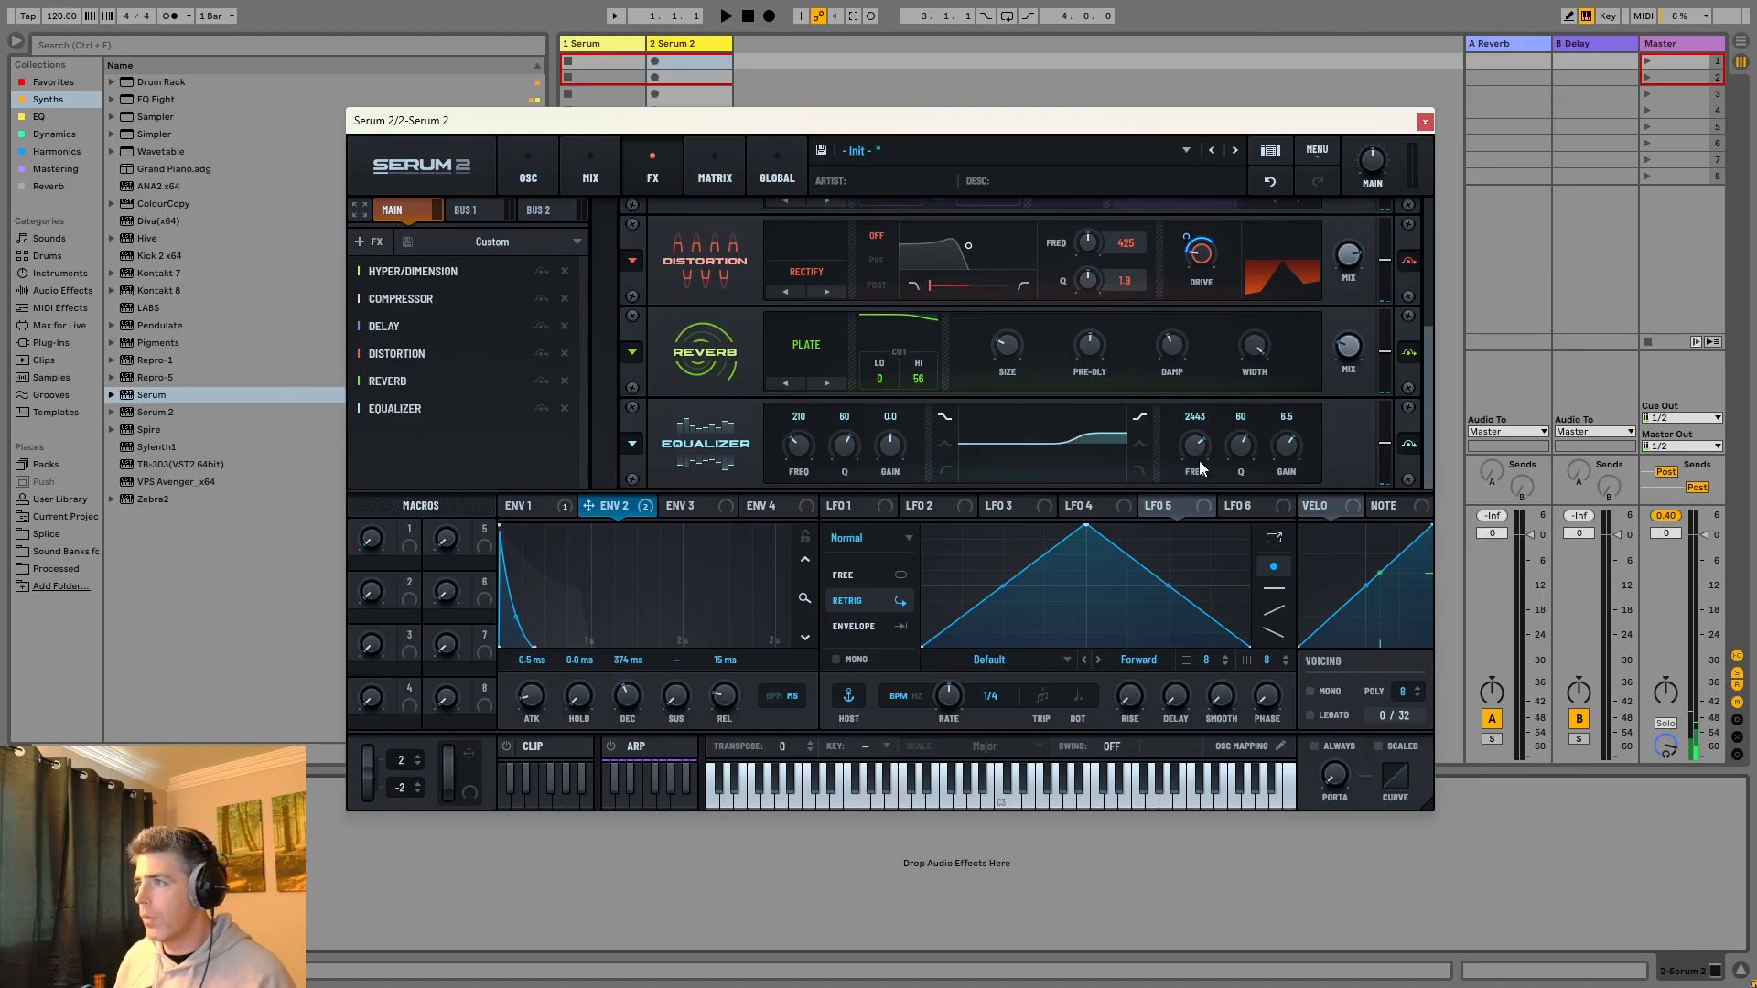
left_click(1139, 446)
scroll(1236, 446, "down", 3)
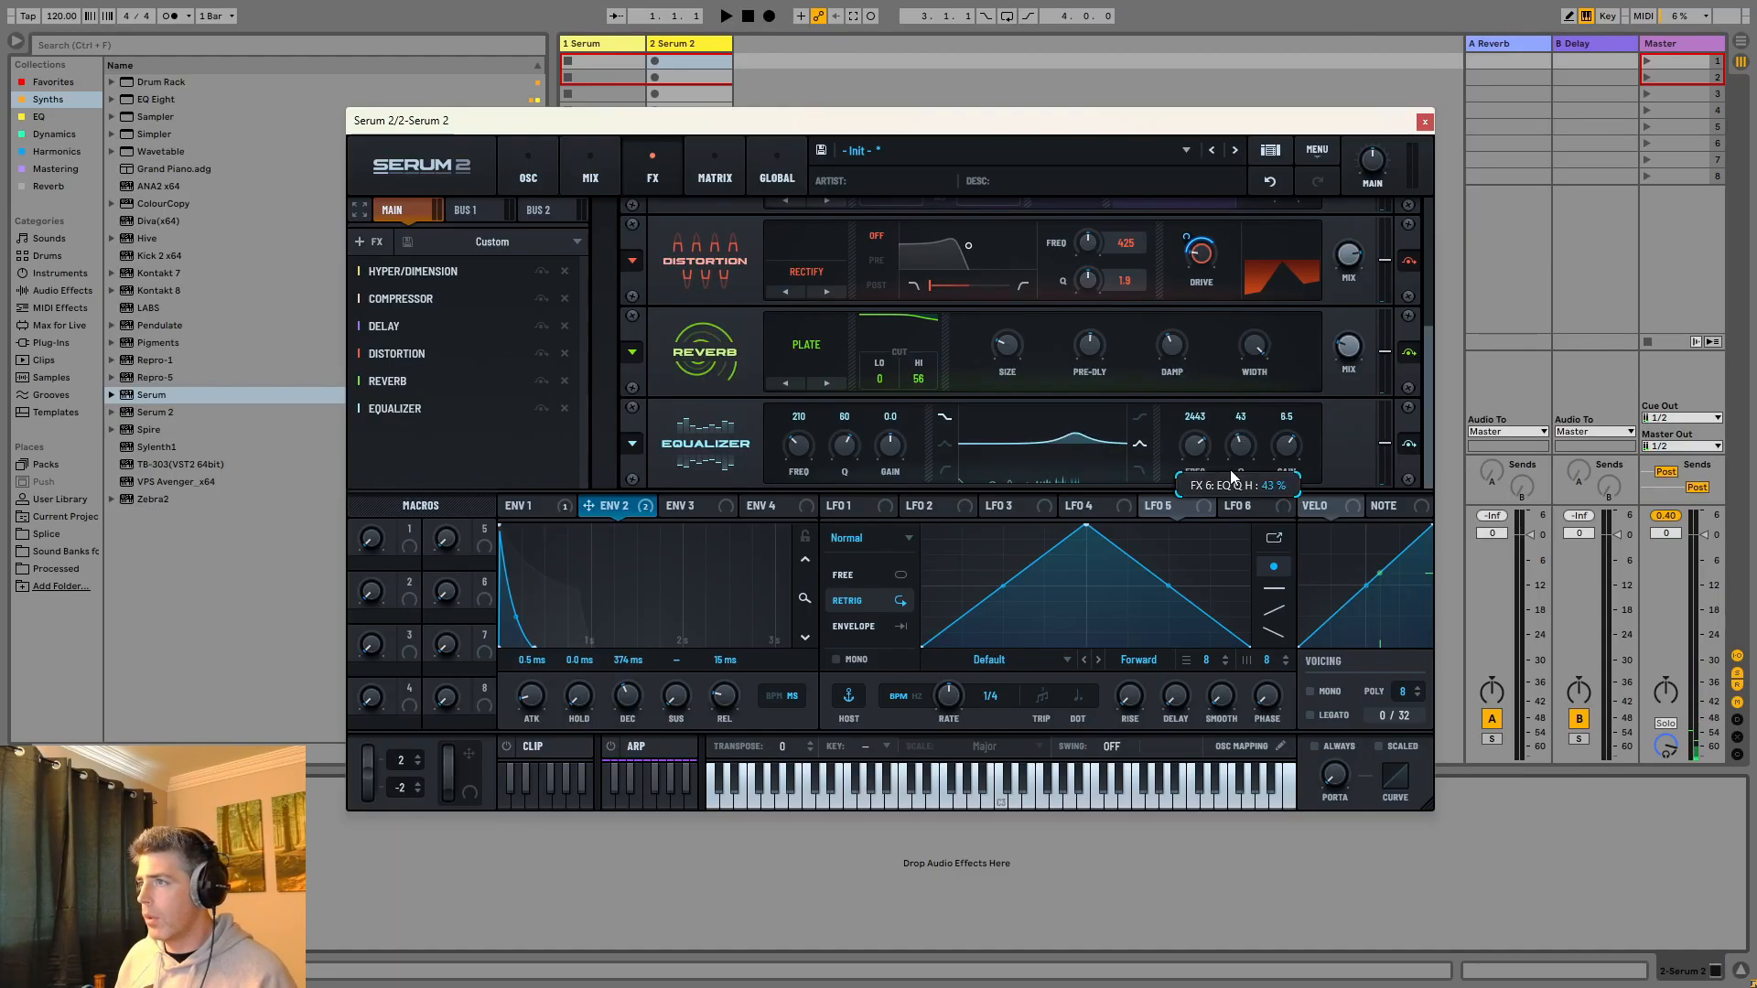
scroll(1203, 458, "down", 4)
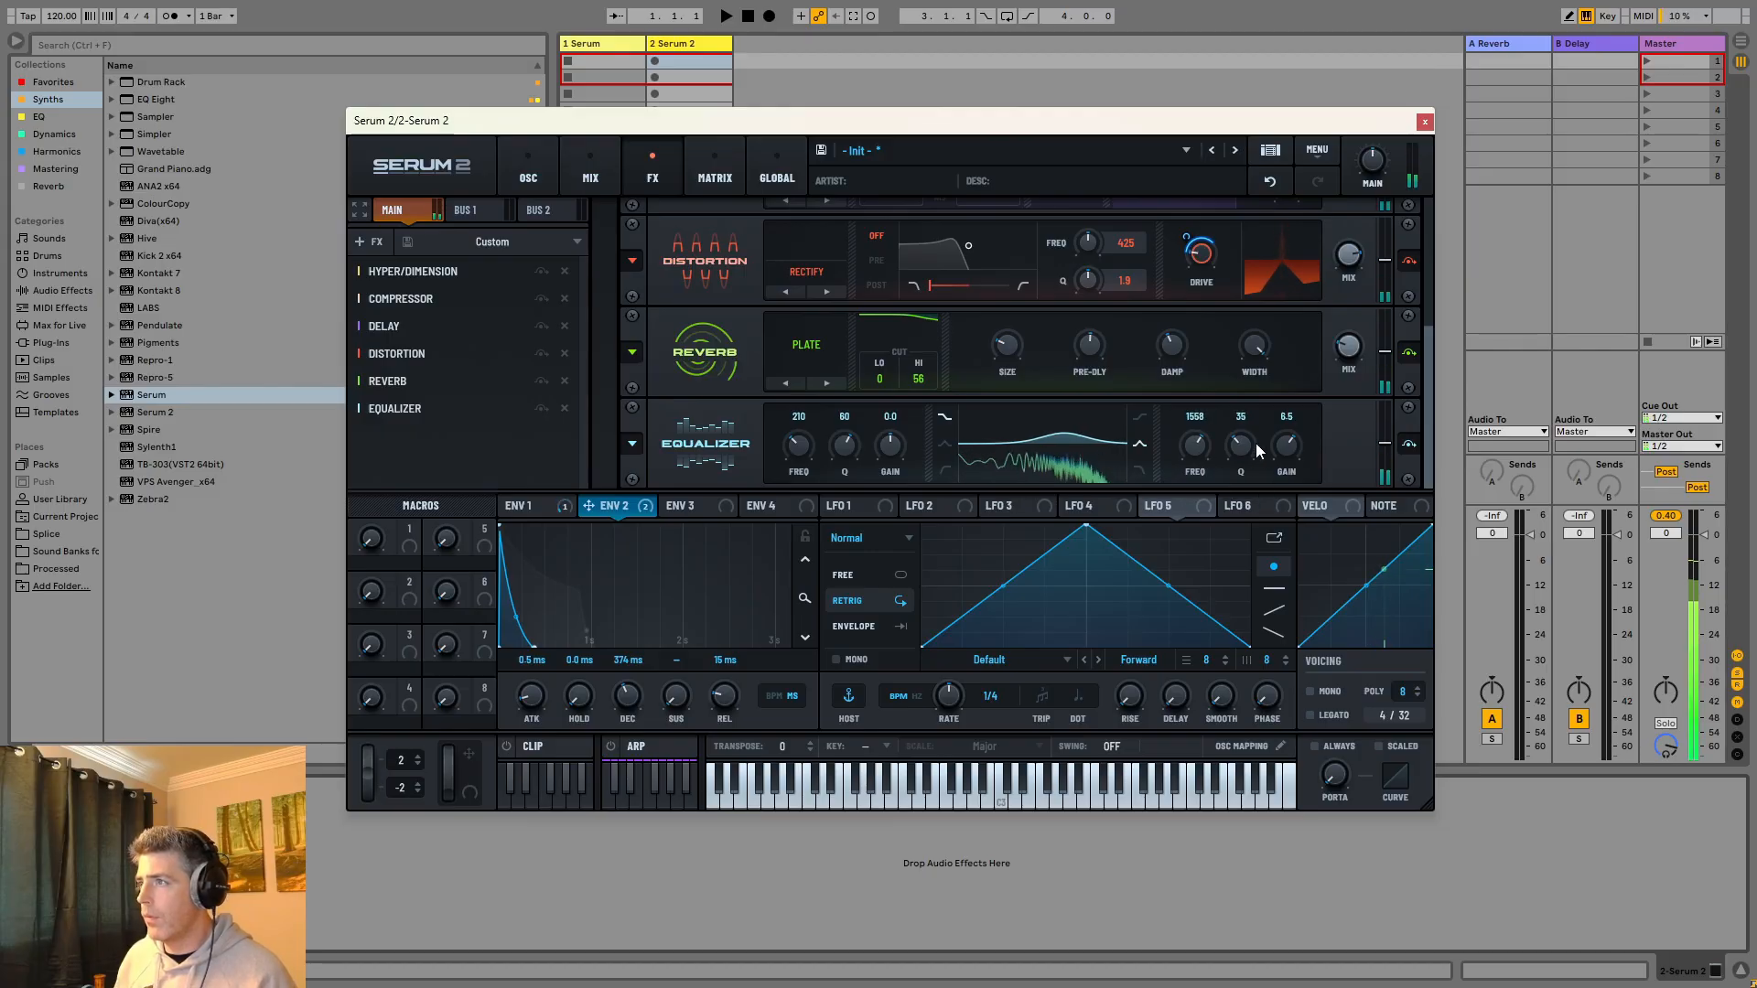
scroll(1290, 450, "down", 3)
scroll(1290, 450, "down", 1)
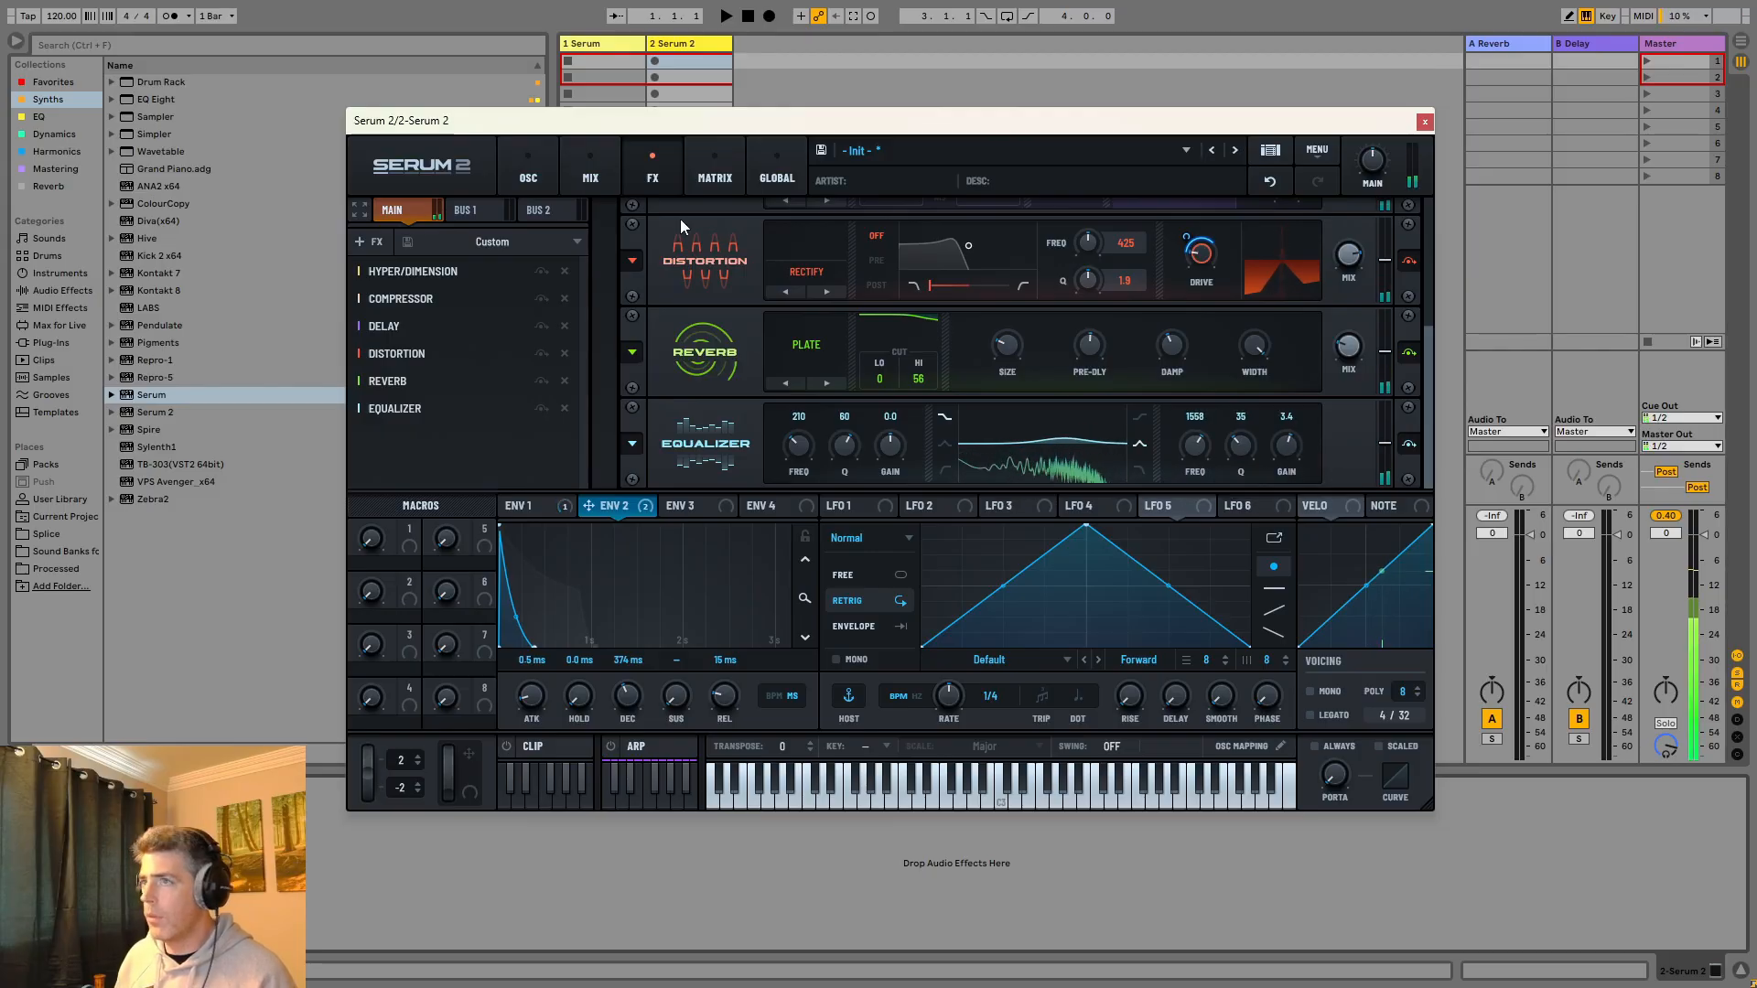
Return to the oscillator page and review ENV 1 and its modulation of the filter 1 cutoff.
left_click(543, 171)
scroll(1274, 403, "up", 3)
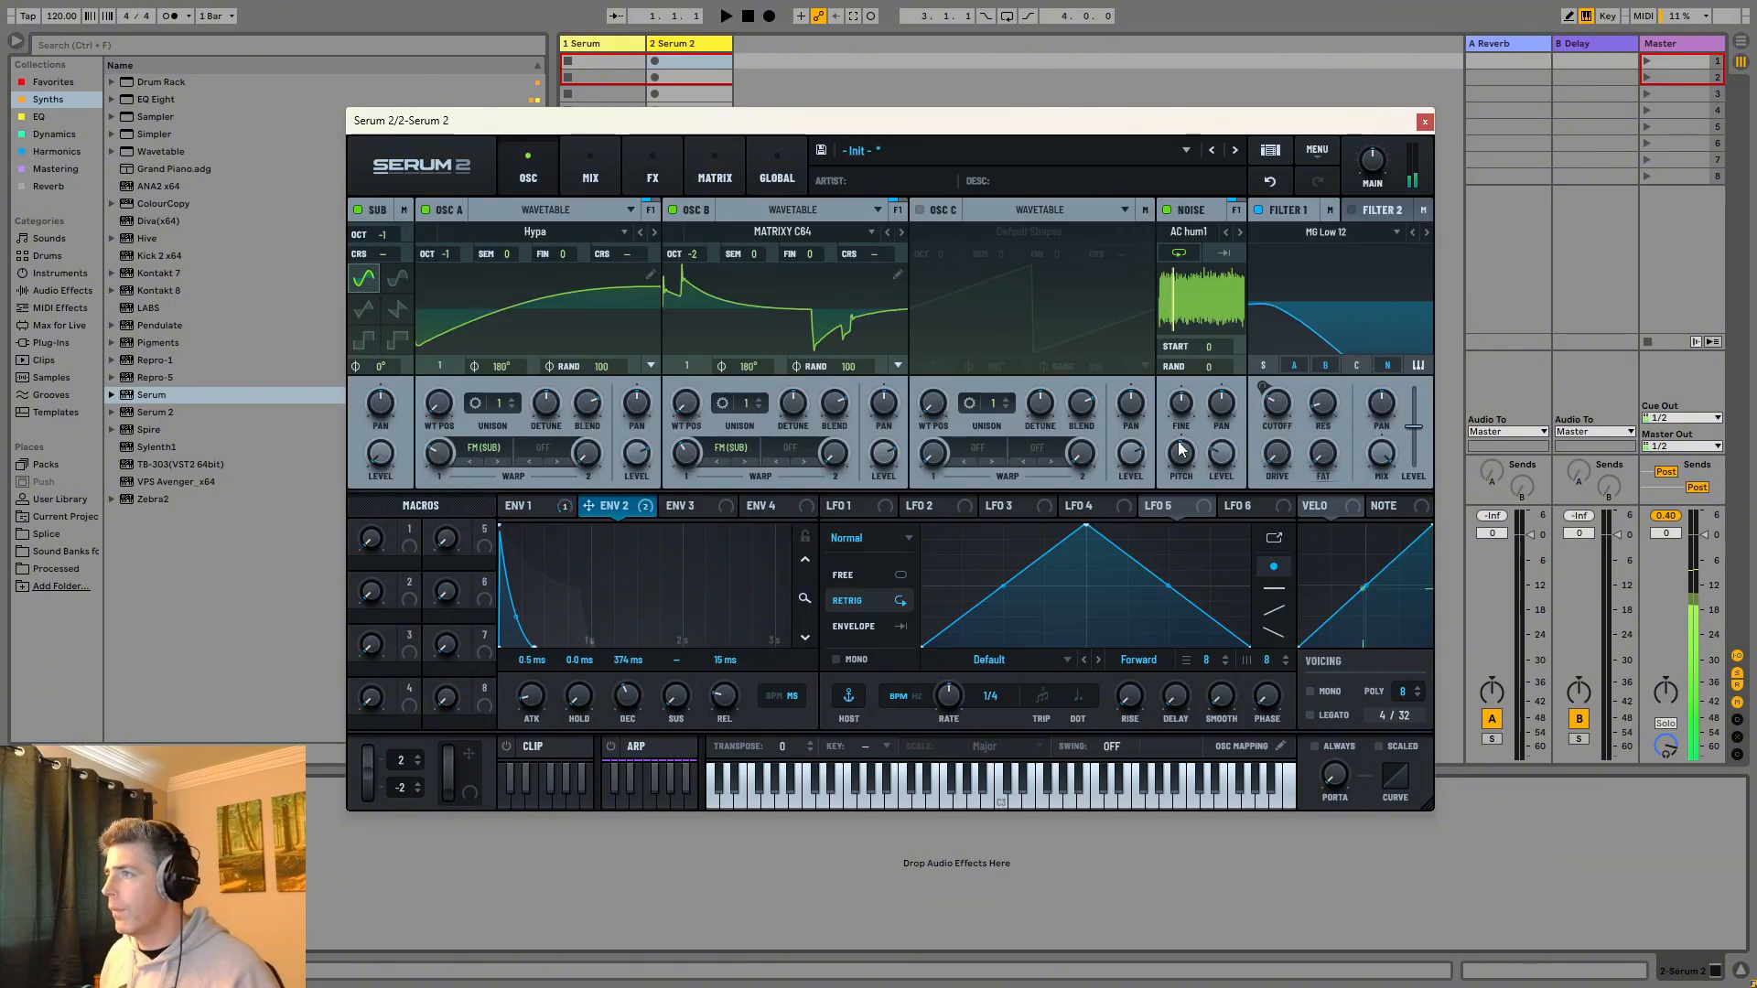
left_click(536, 512)
mouse_move(1263, 398)
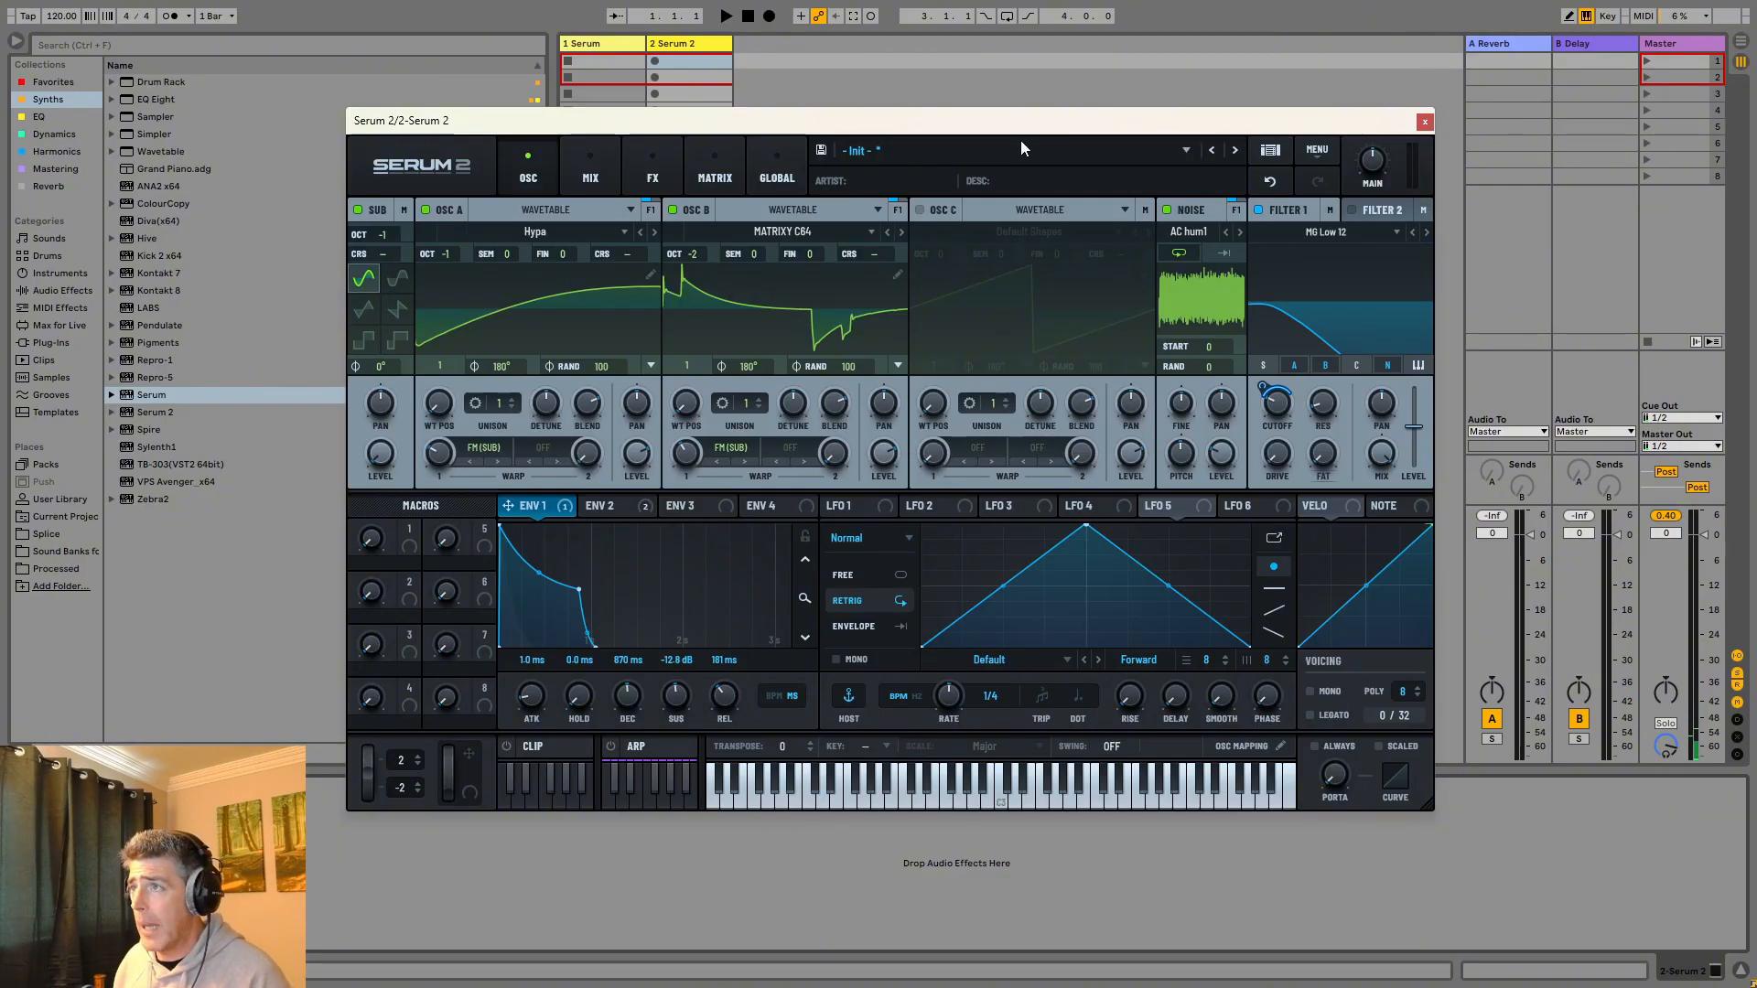
Reset the synth to the Init preset and set ENV 1's attack to about 563 ms.
left_click(1318, 151)
left_click(1372, 247)
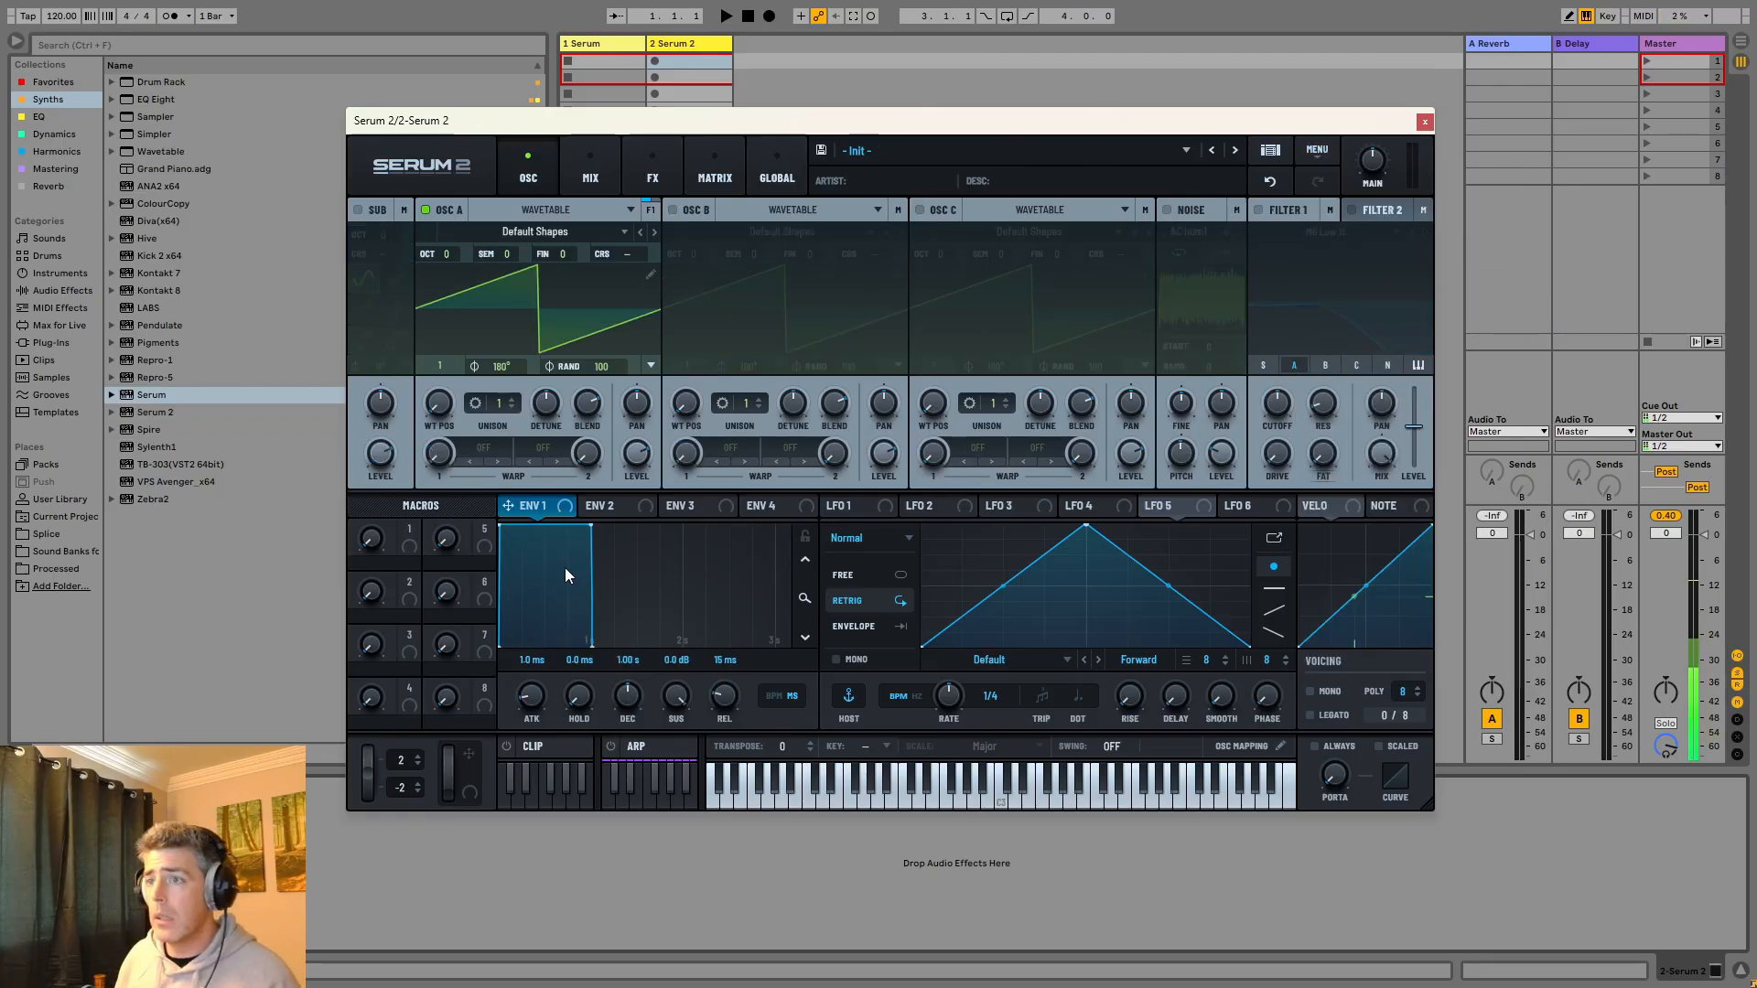
left_click_drag(532, 695, 551, 644)
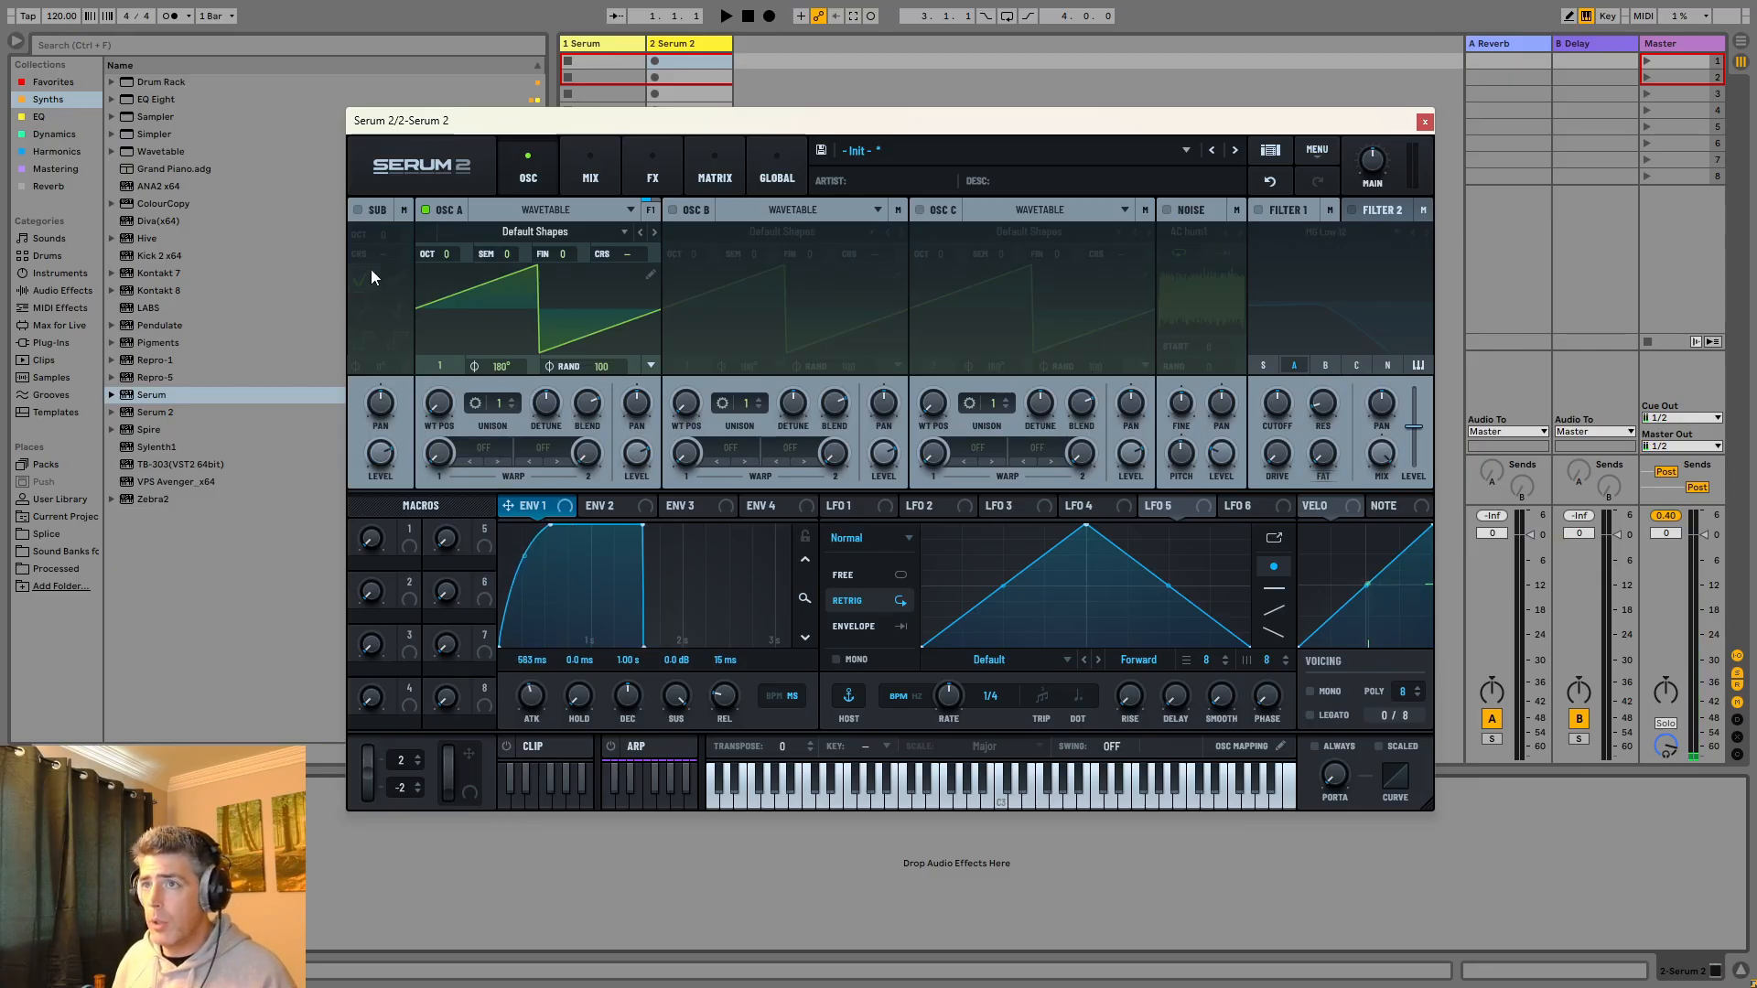
Enable the sub oscillator at octave -1 with its level down, enable oscillator B, and set oscillator A and B warps to FM (Sub).
left_click(357, 210)
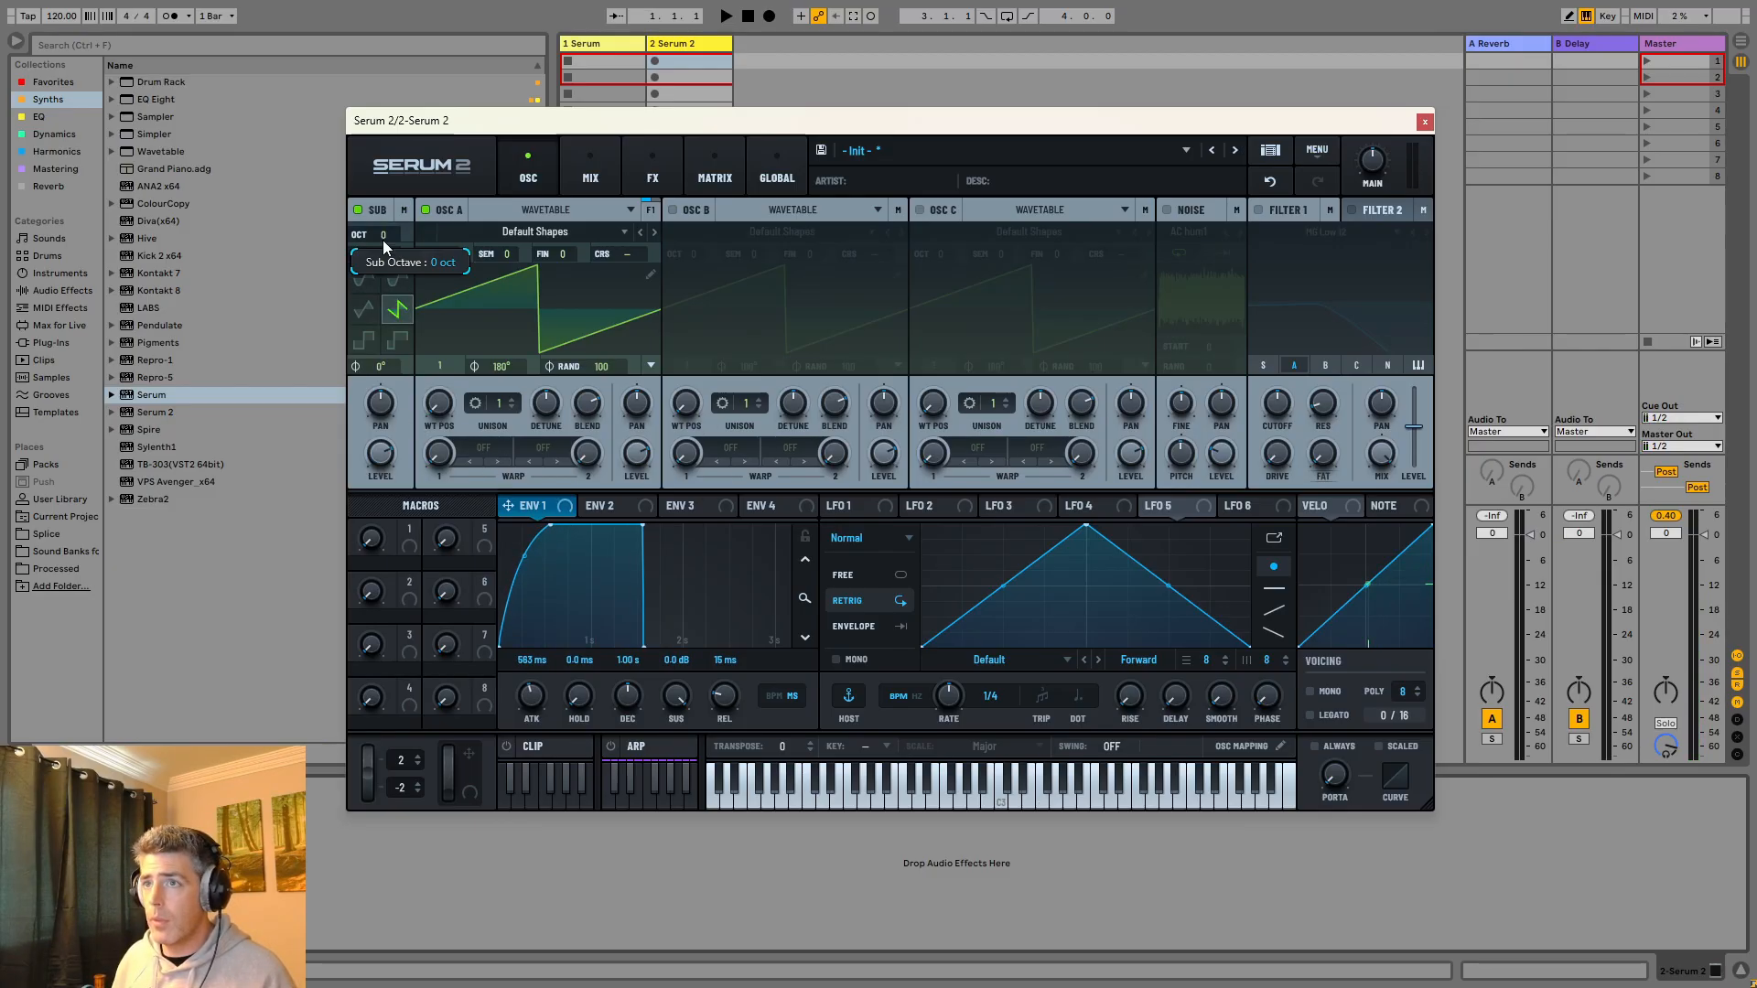
left_click_drag(388, 452, 401, 869)
left_click(459, 452)
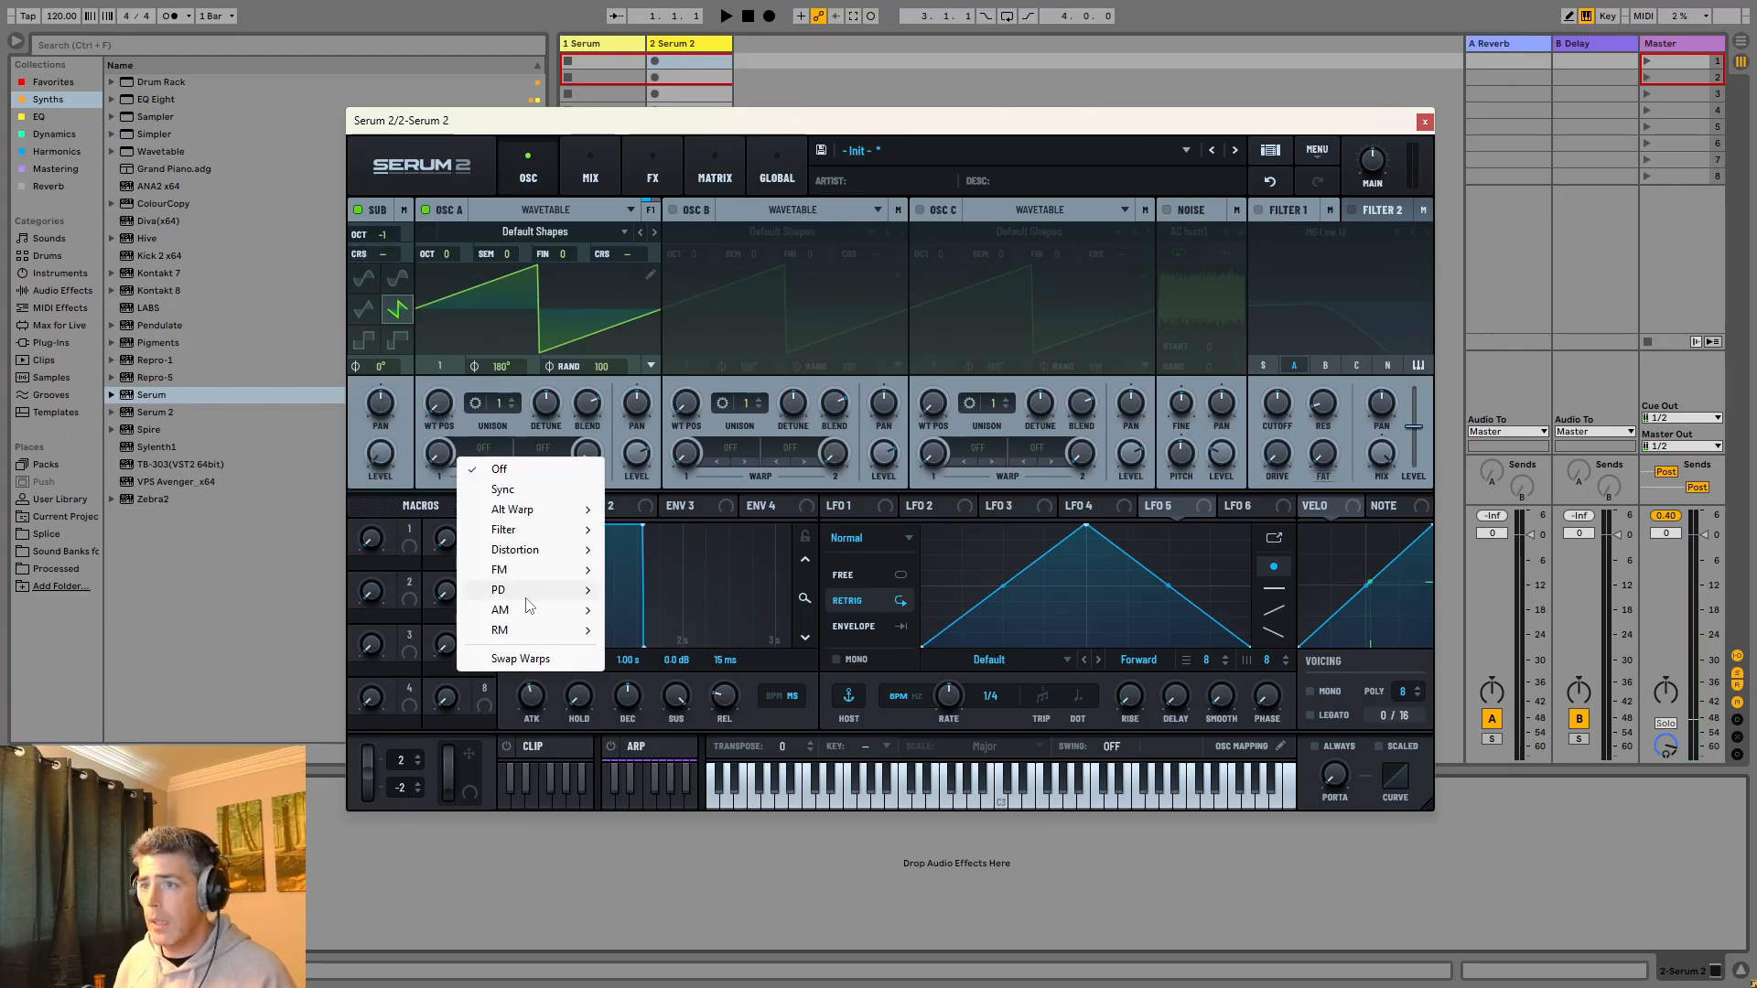
mouse_move(519, 573)
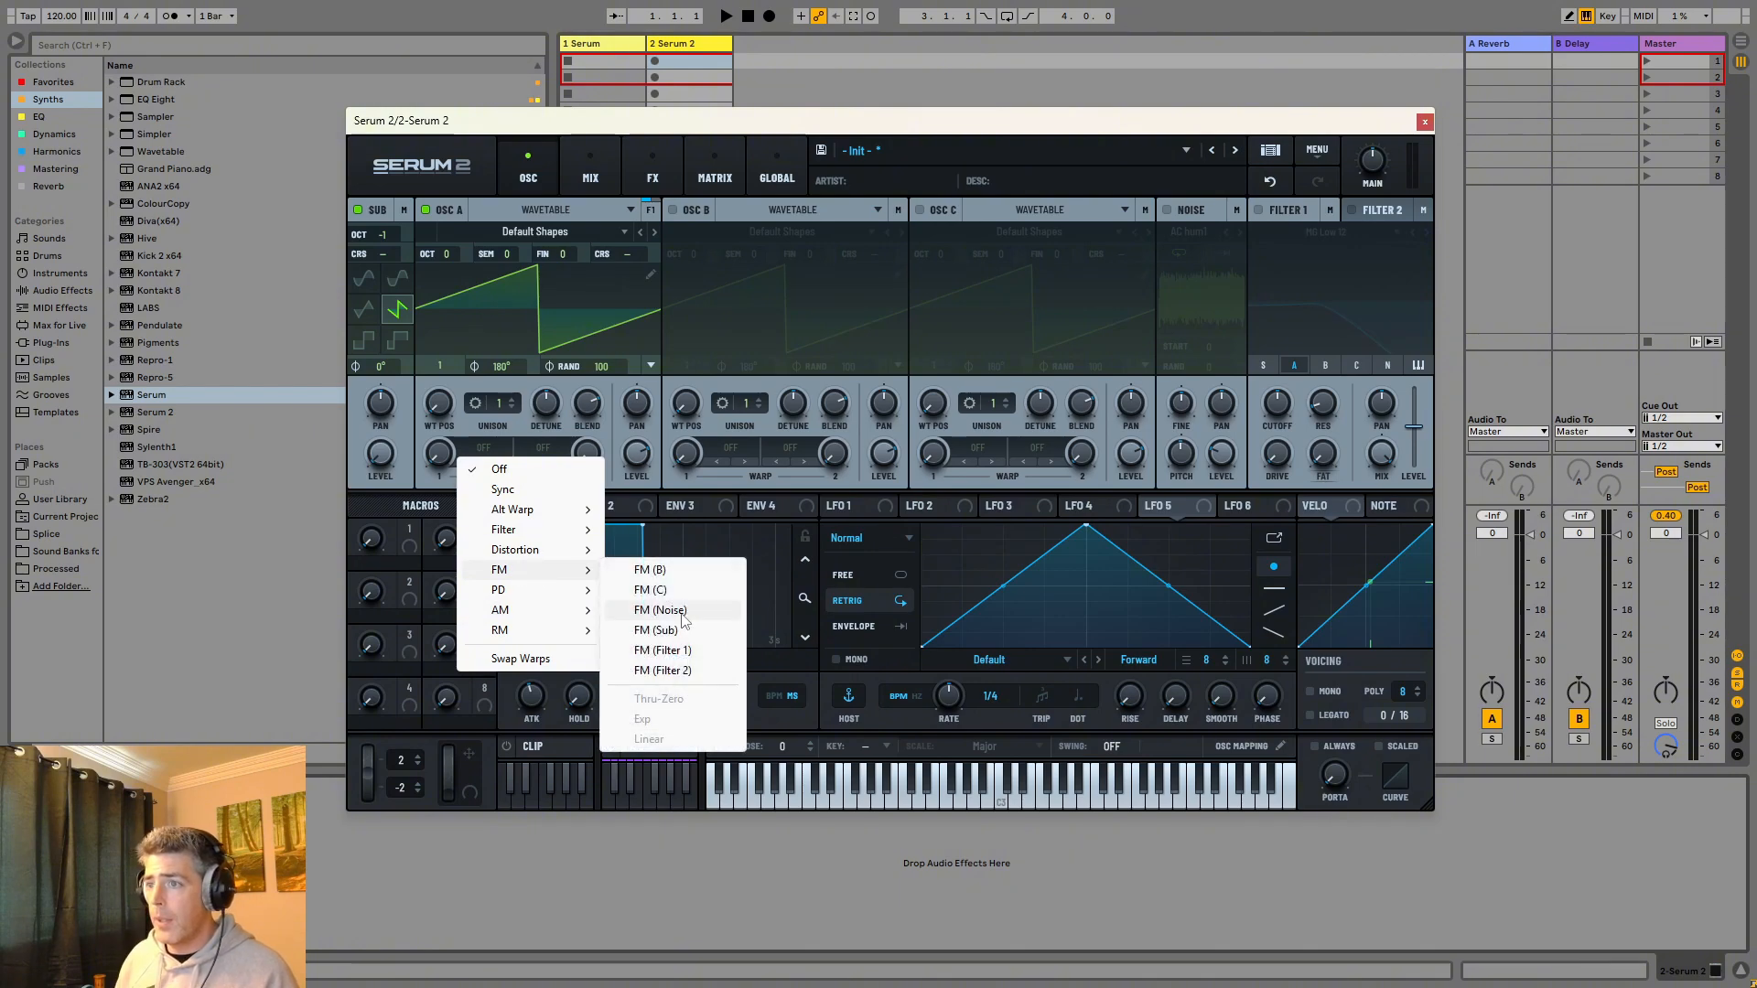
left_click(656, 630)
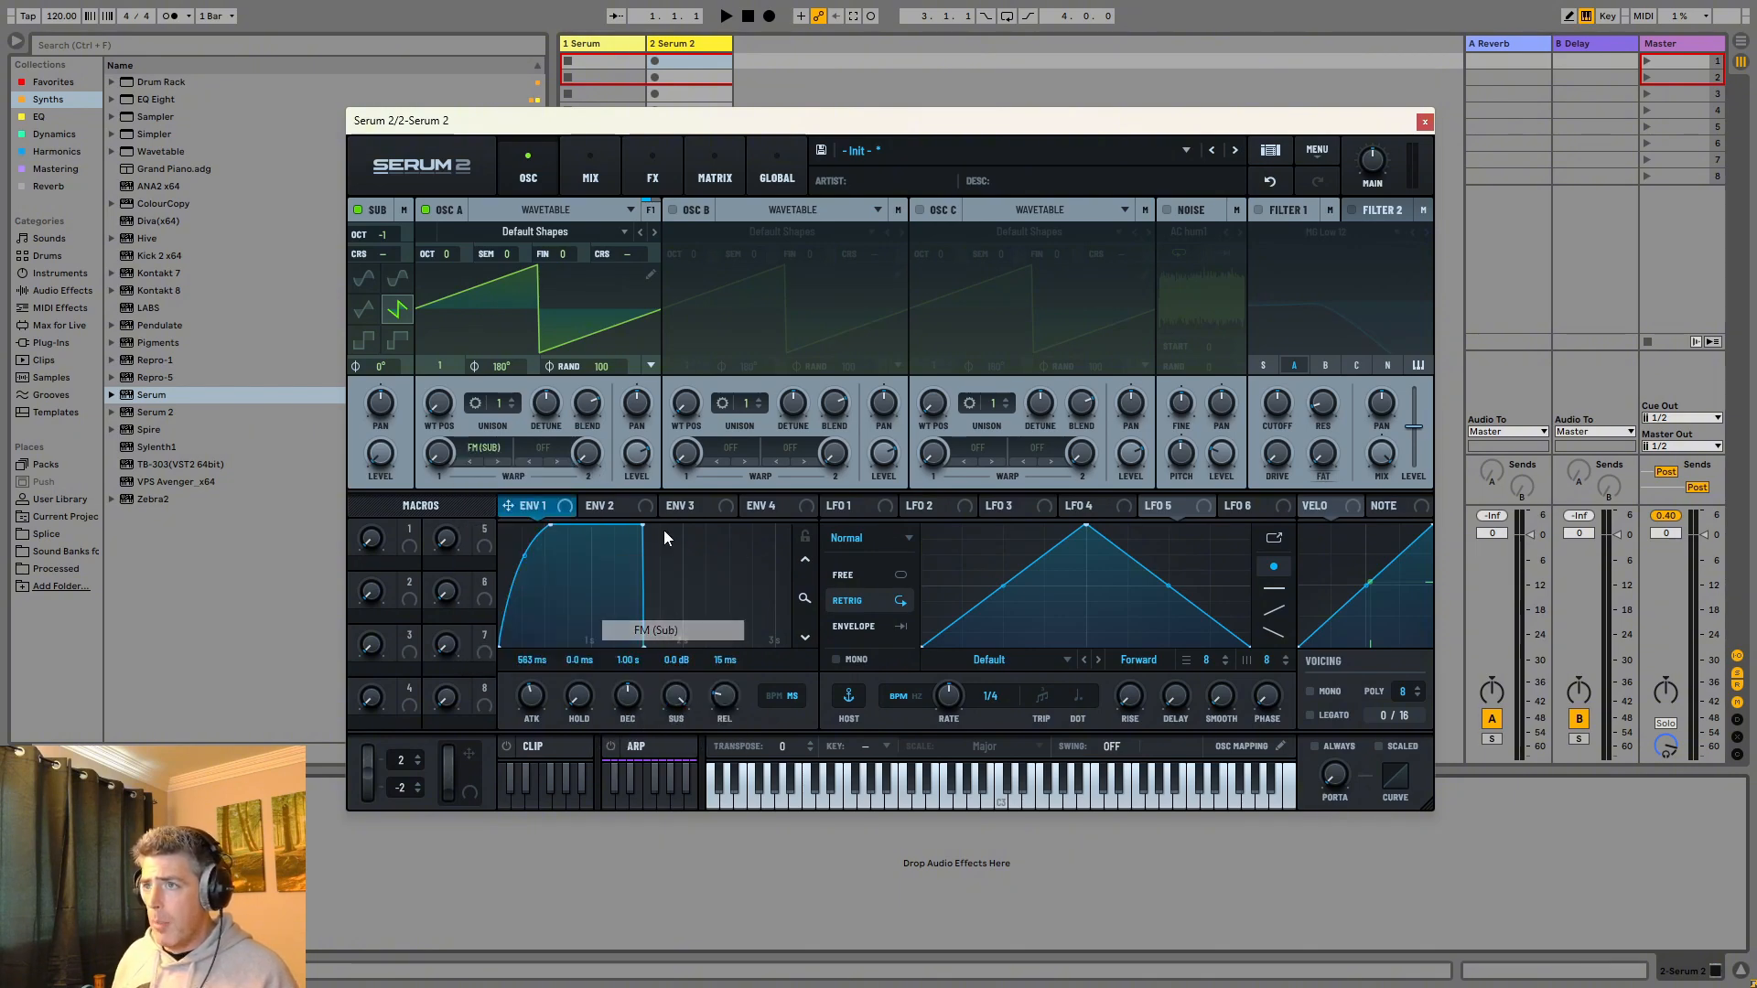
left_click(741, 462)
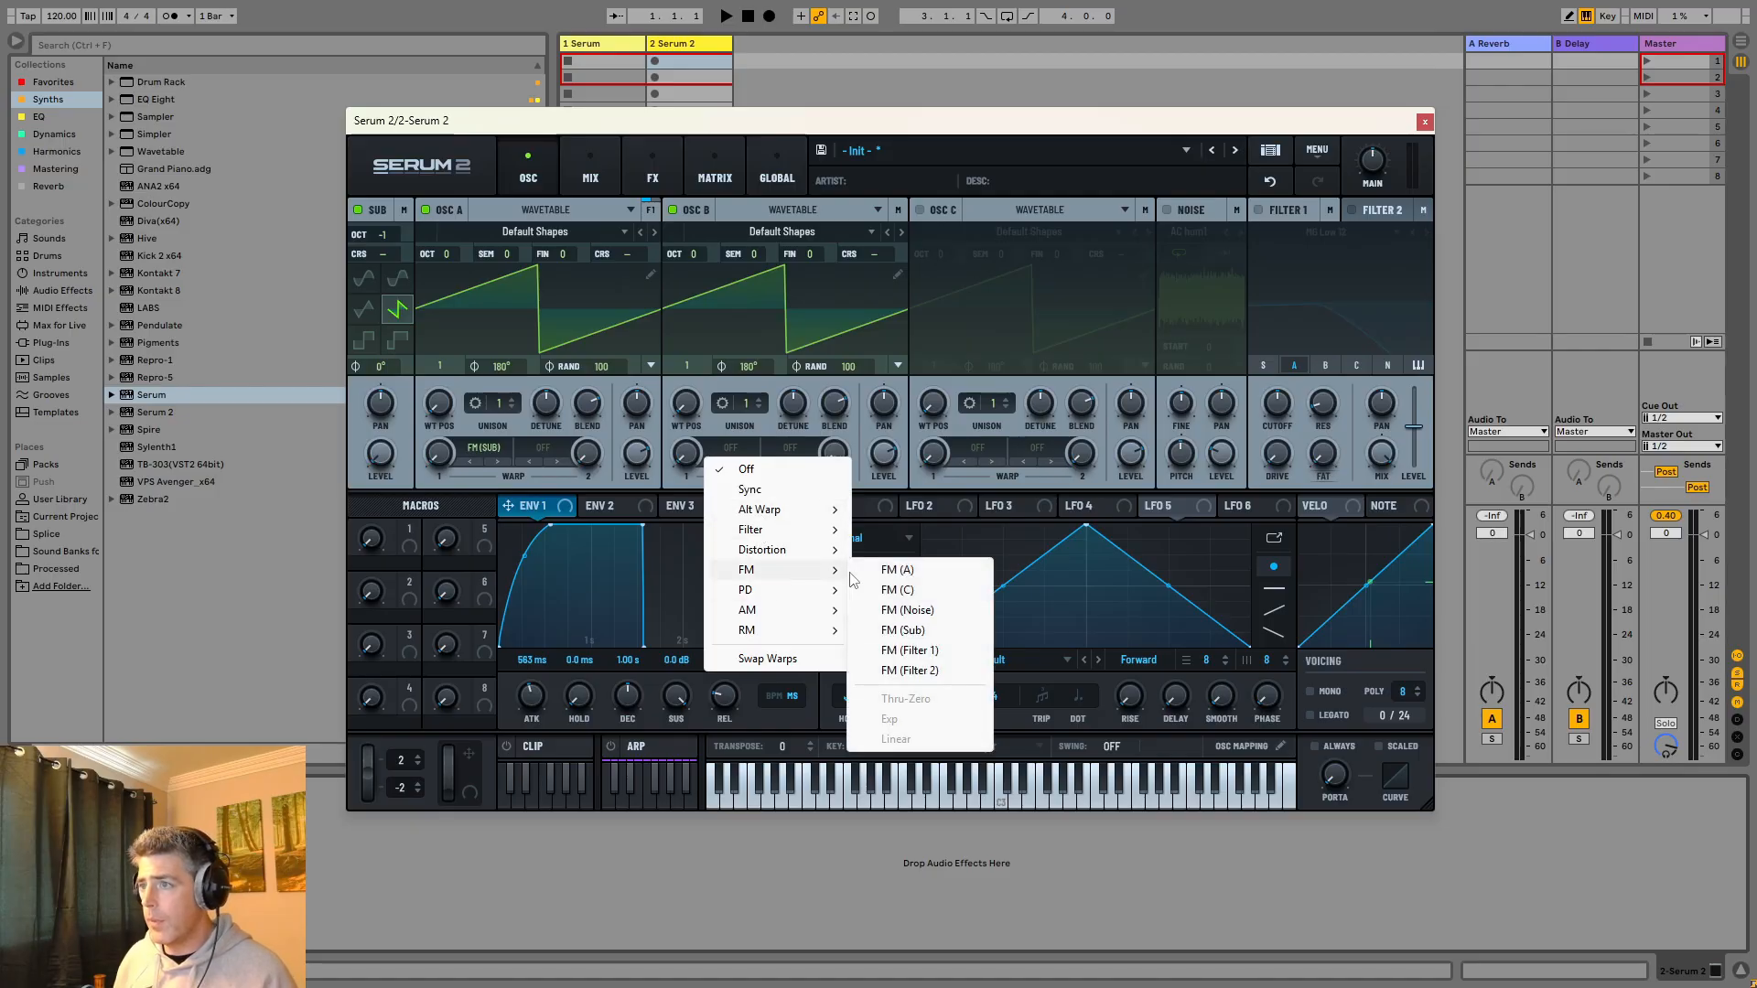
left_click(956, 630)
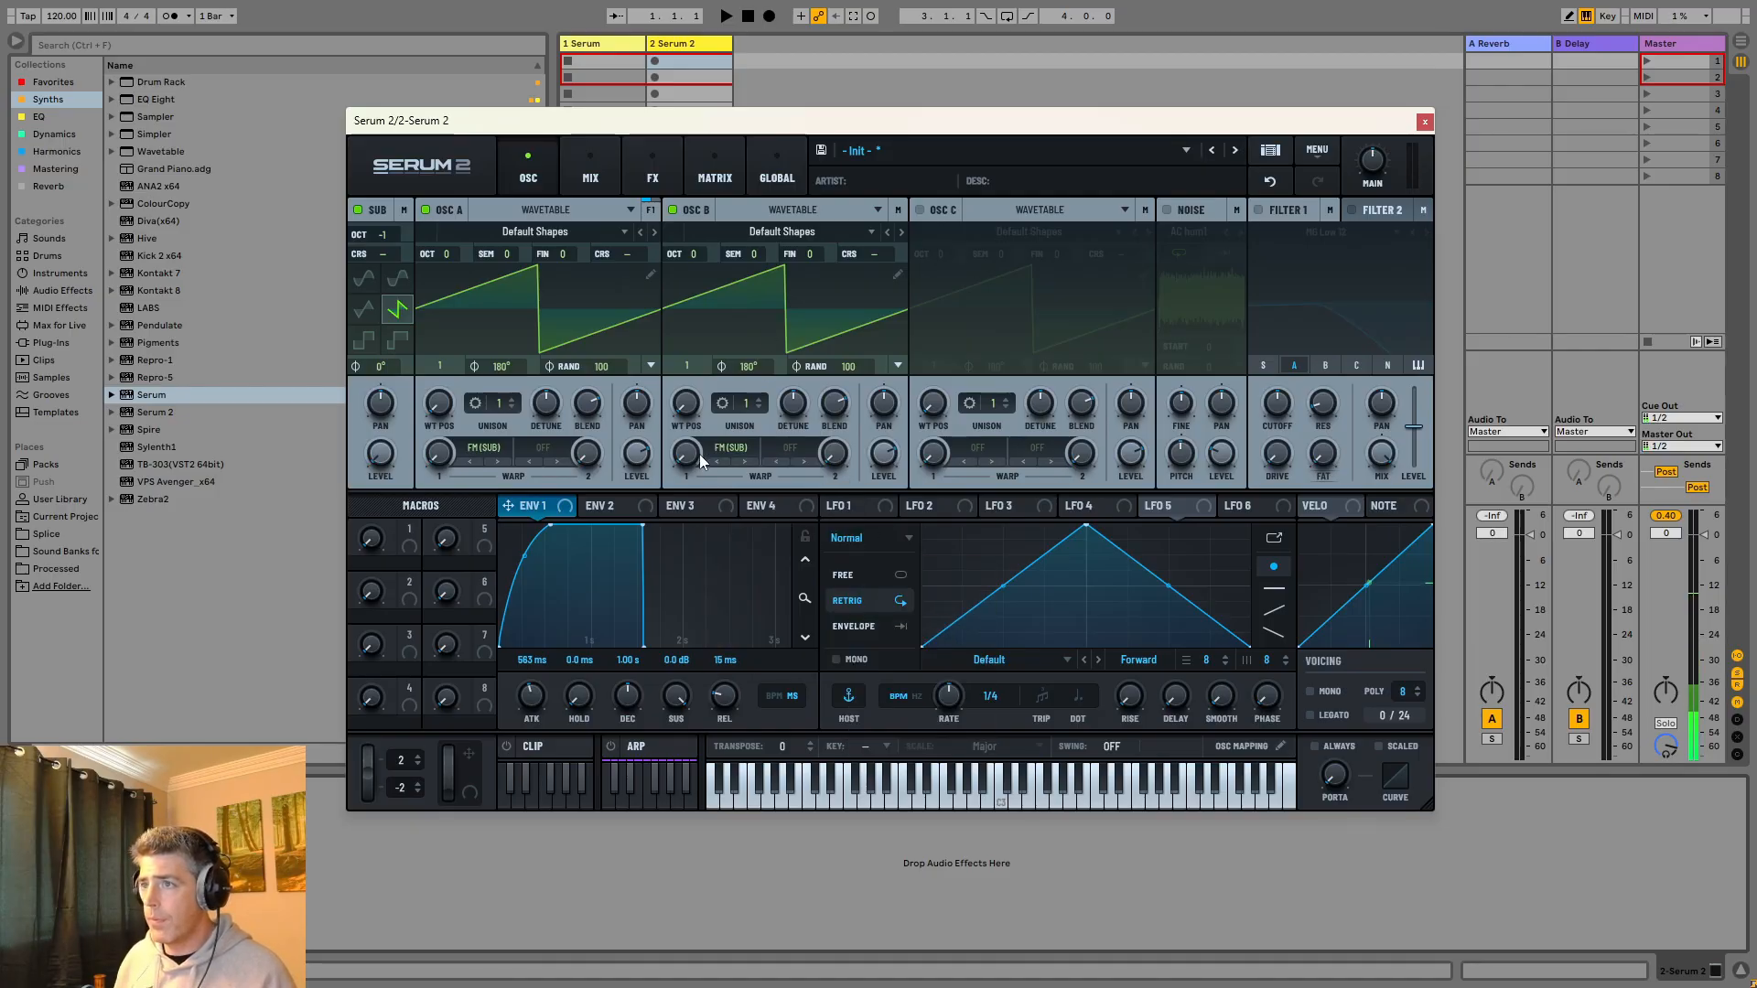
Load the analog Basic_Wrd wavetable into oscillator A.
left_click(639, 232)
left_click(569, 231)
mouse_move(512, 254)
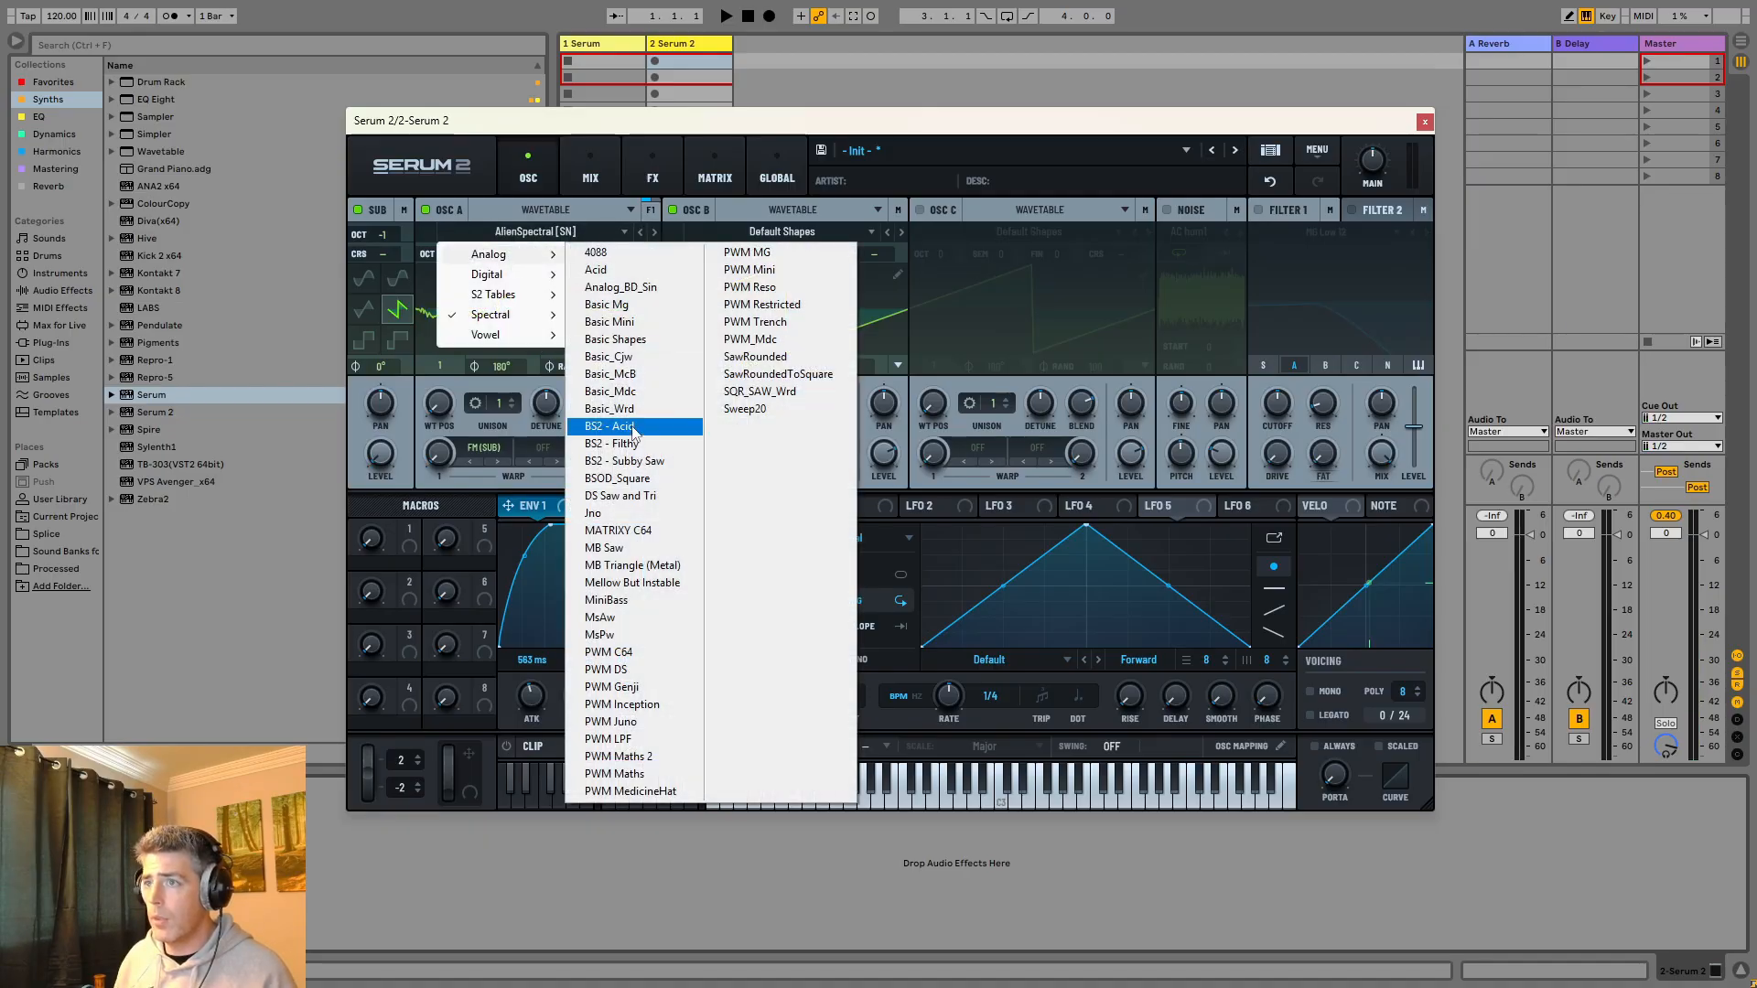
left_click(633, 428)
left_click(646, 233)
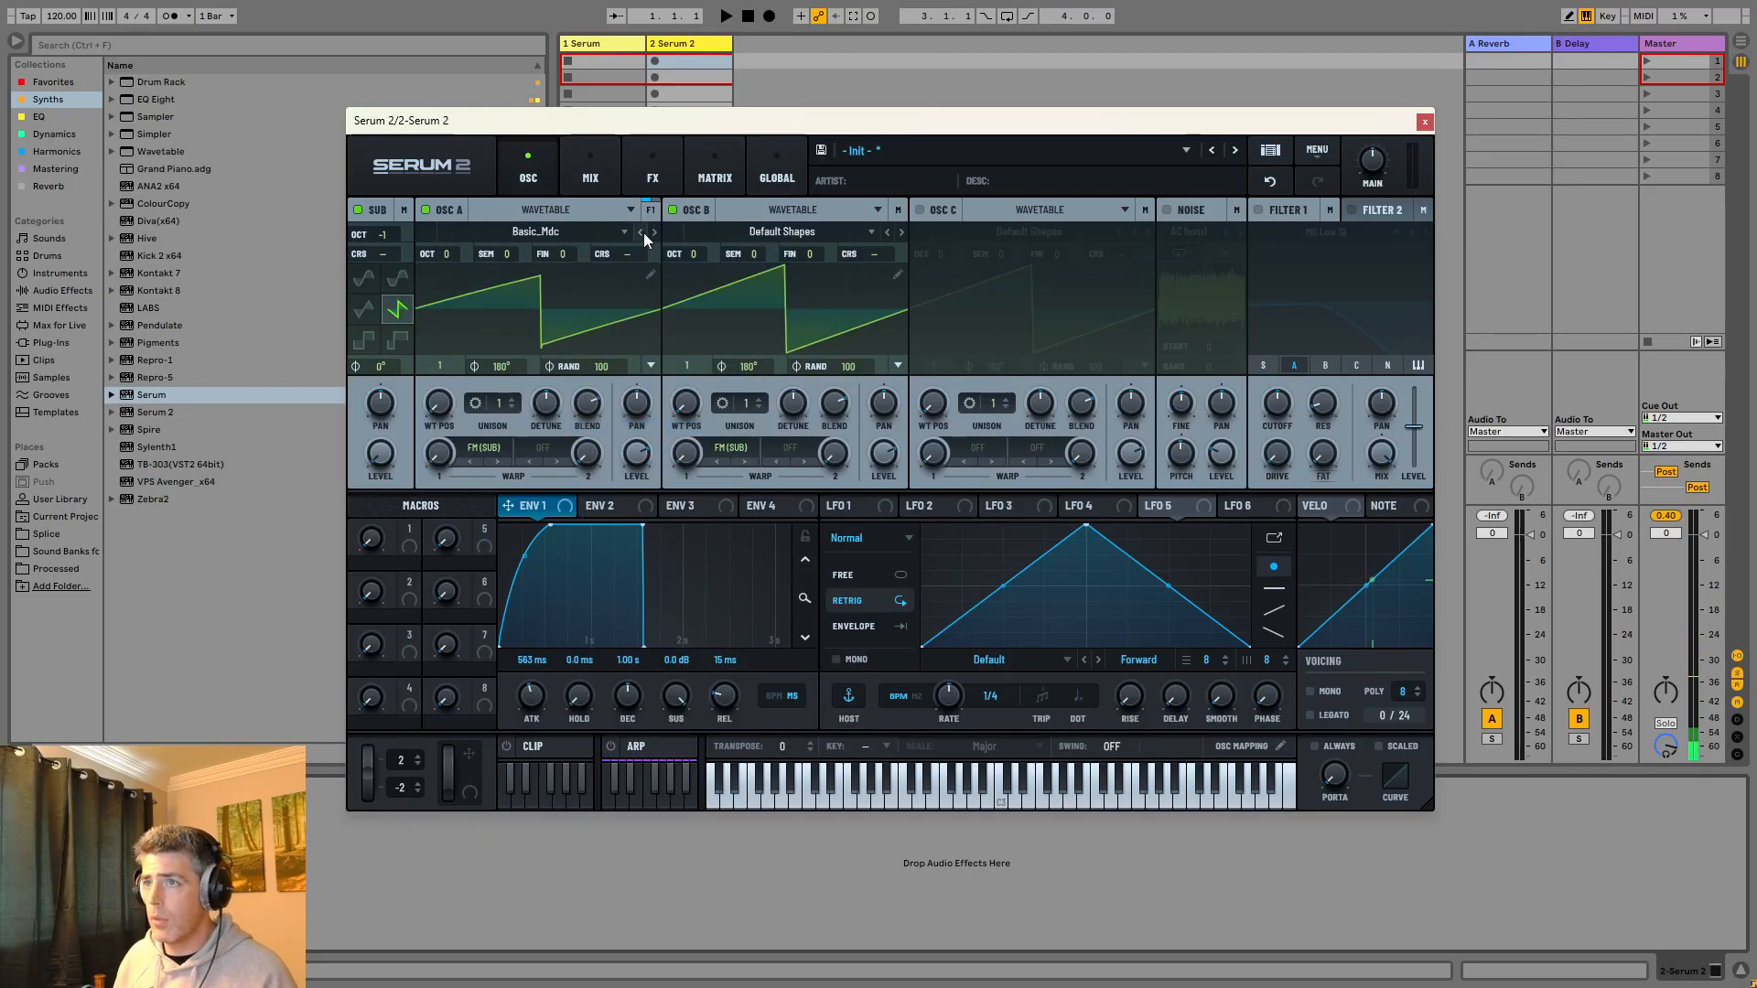
left_click(652, 232)
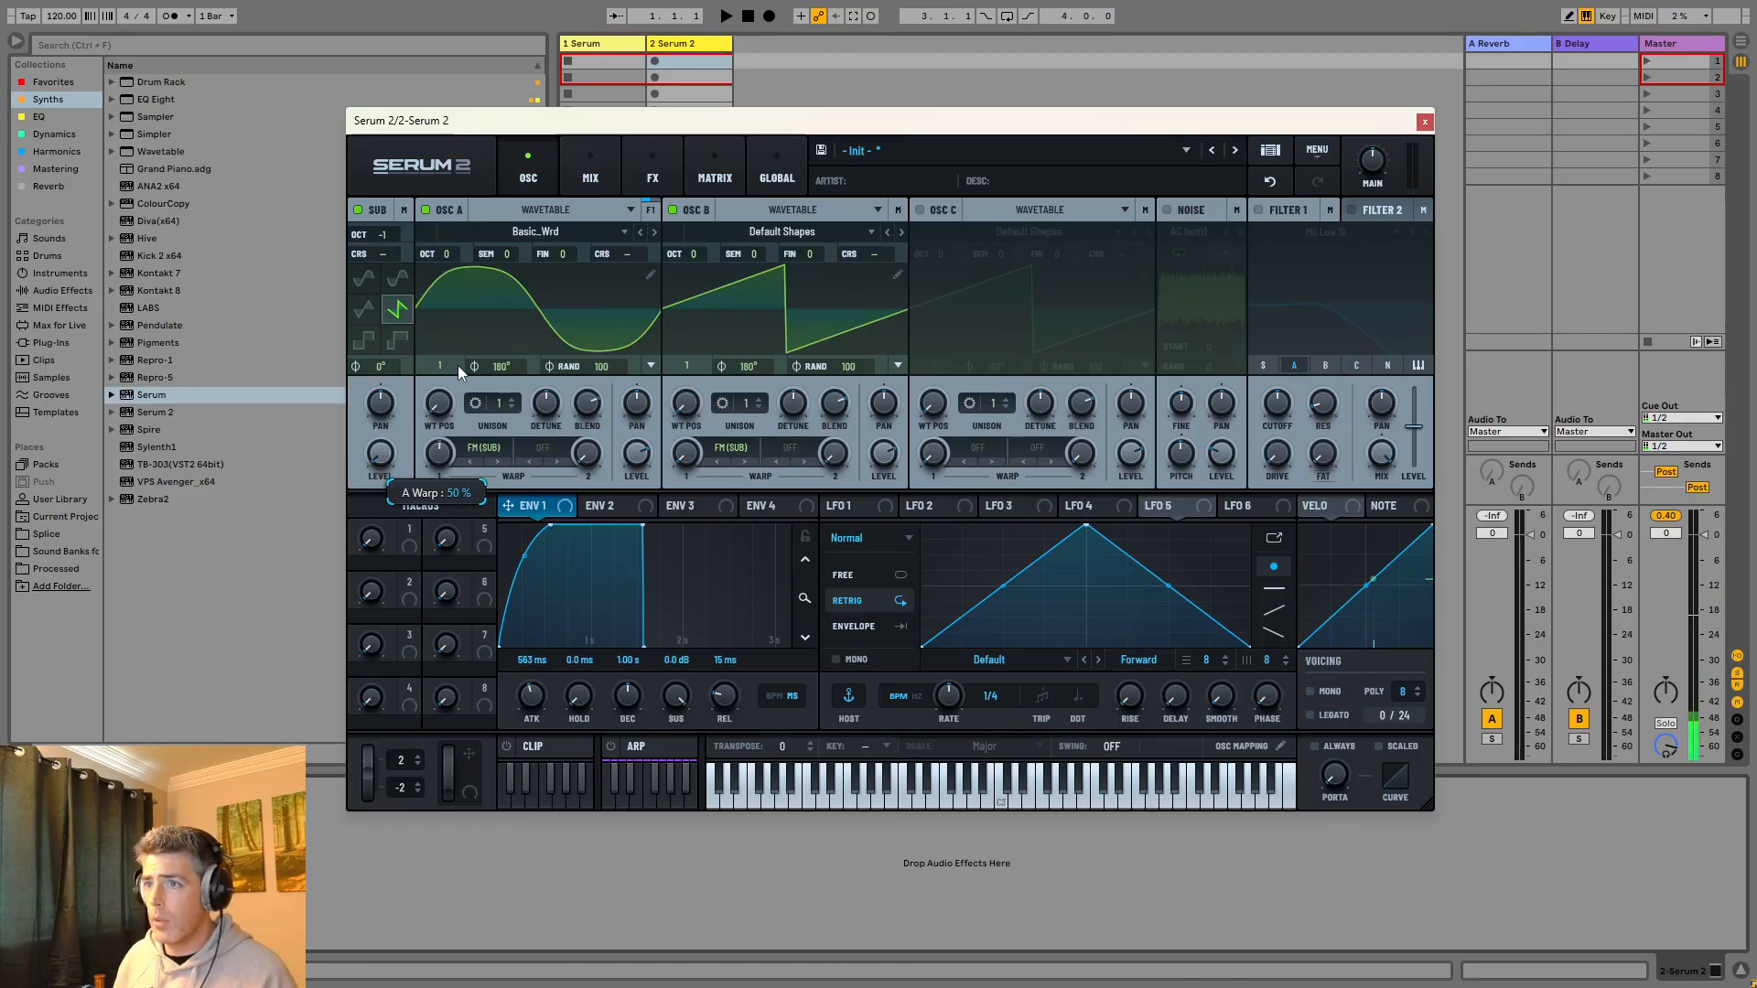
Load the analog Basic Mg wavetable into oscillator B.
left_click(782, 232)
mouse_move(774, 262)
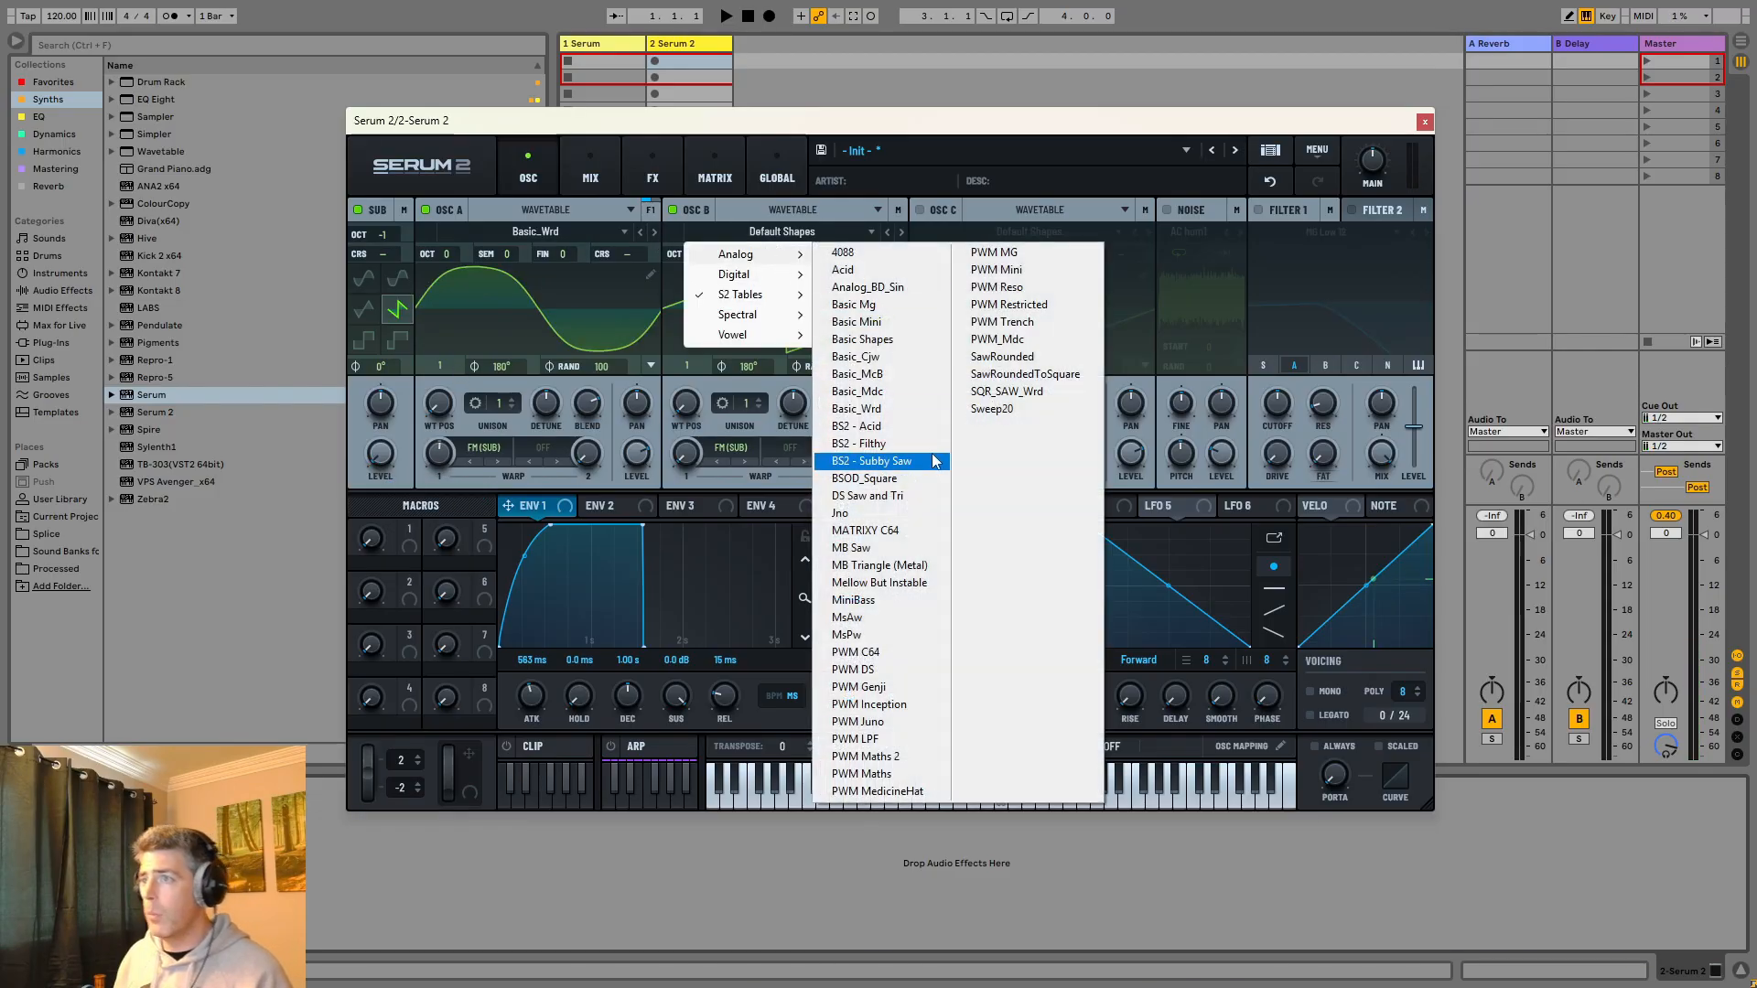
left_click(923, 305)
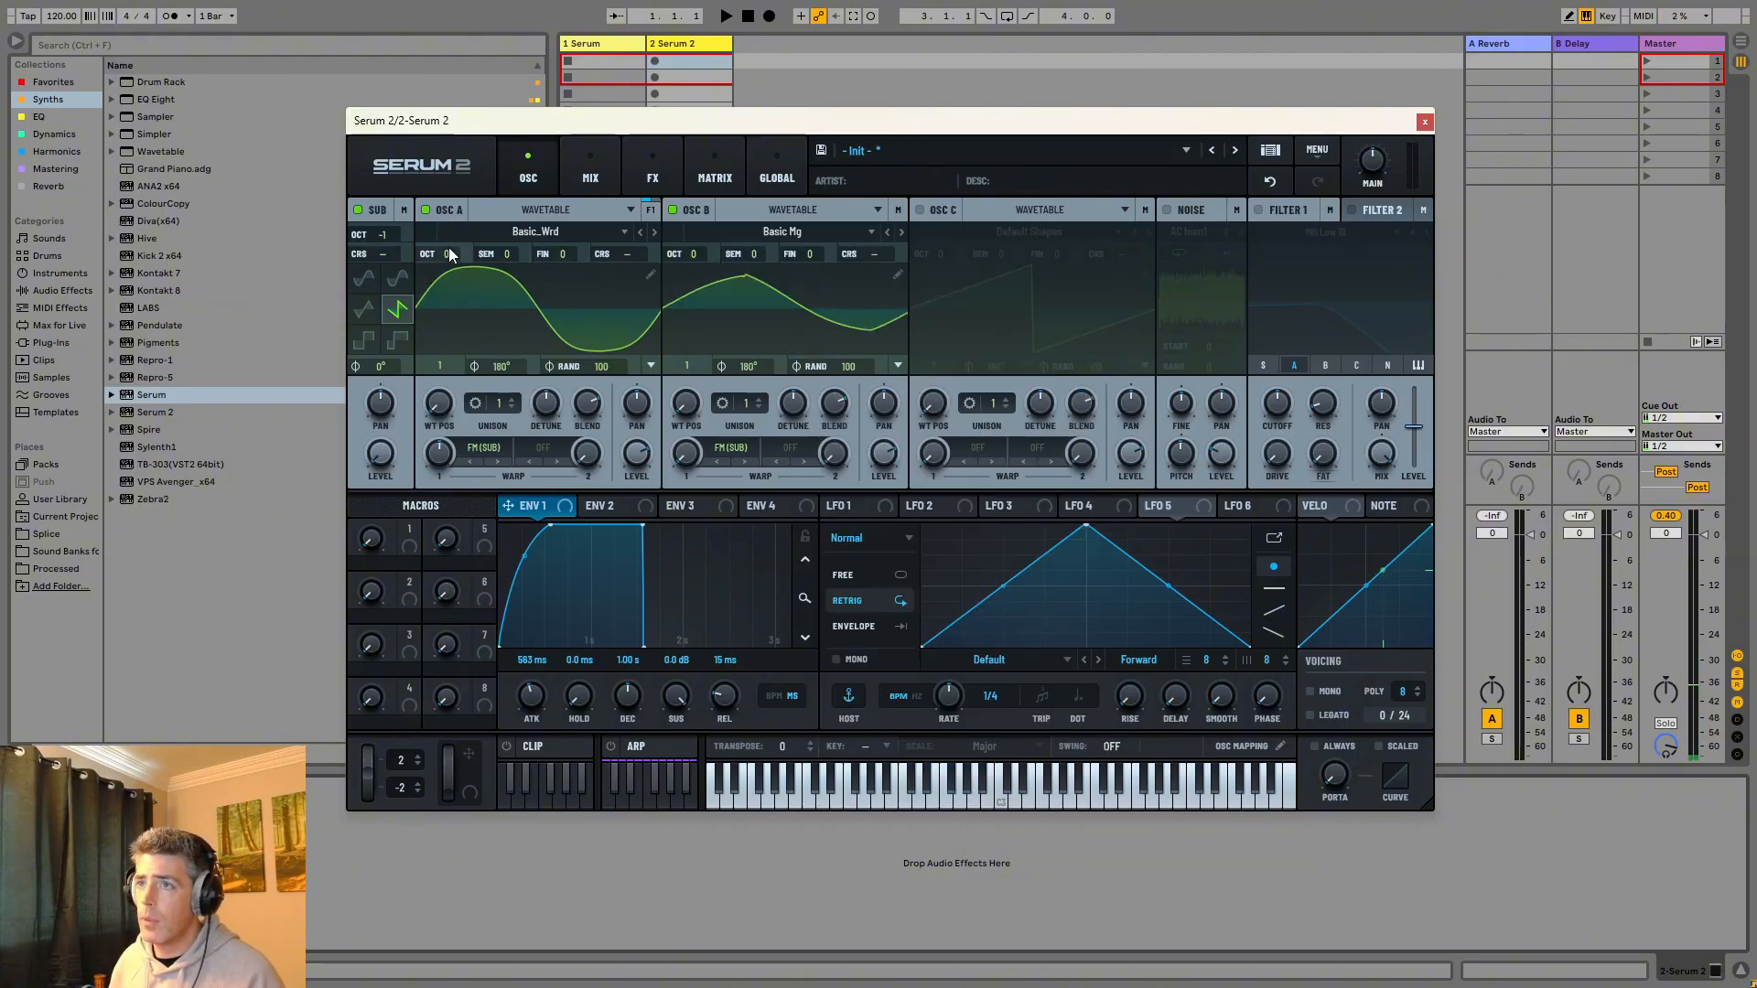
Set oscillator A's FM warp amount to 19% and adjust oscillator B's FM warp amount.
mouse_move(446, 448)
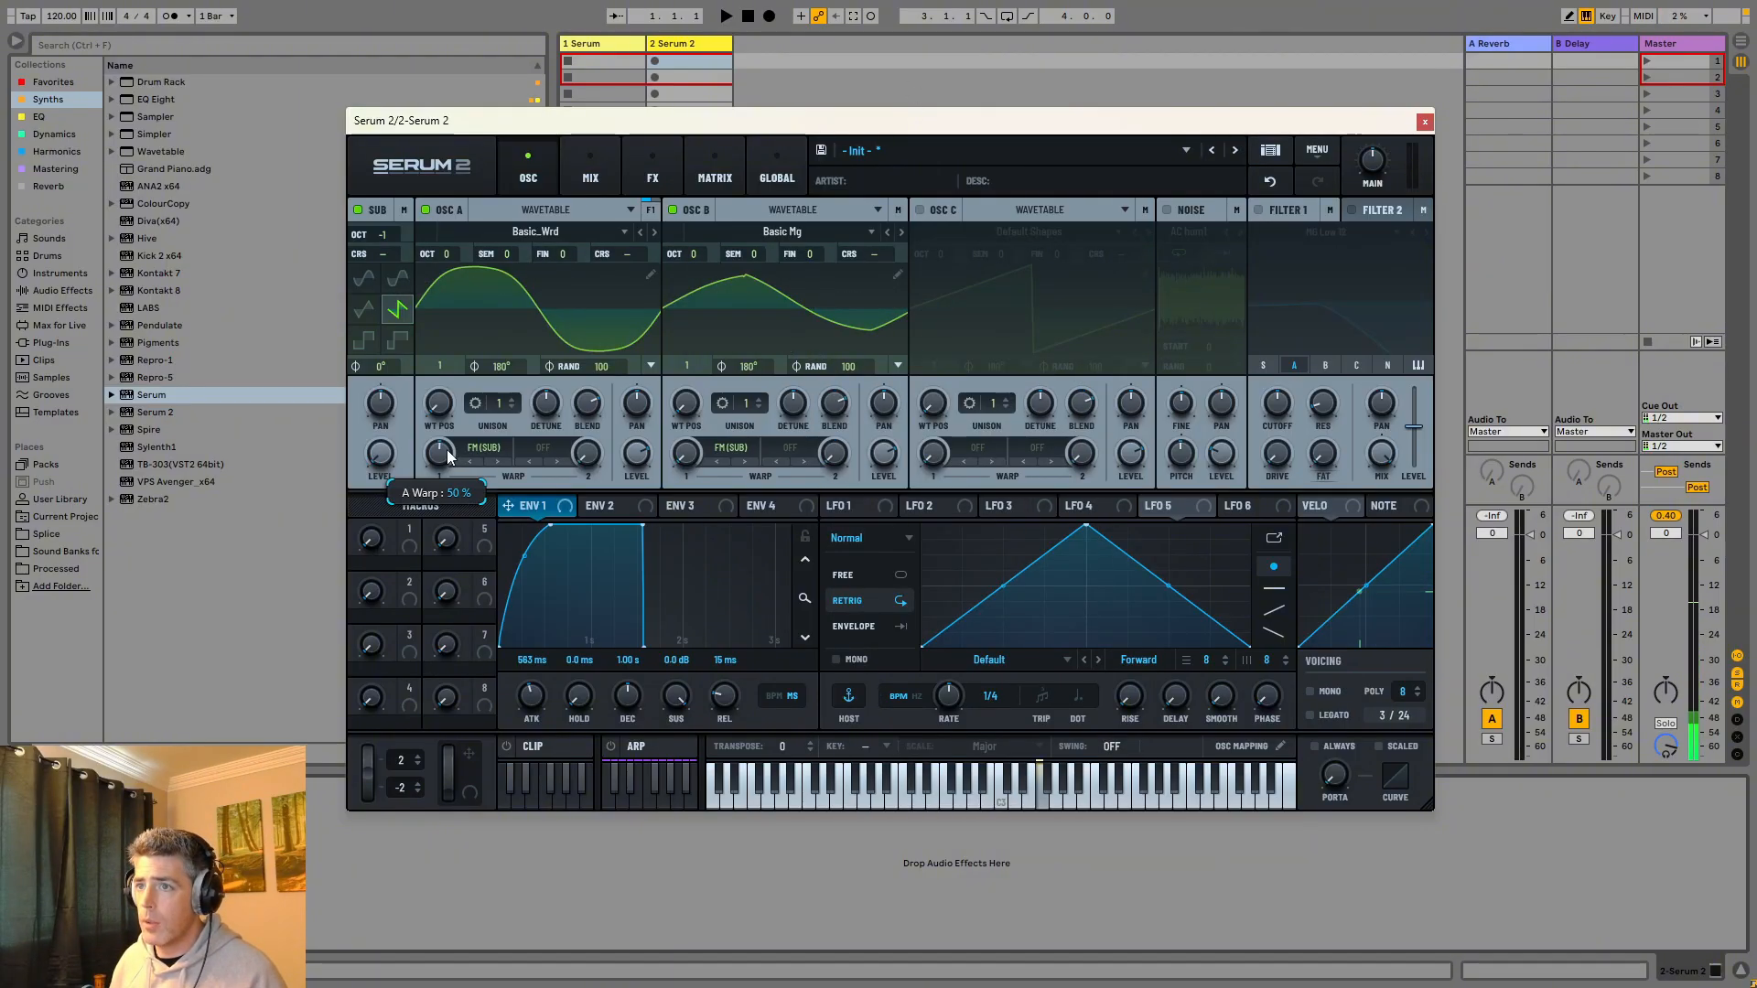
mouse_move(447, 448)
left_mouse_down()
mouse_move(452, 515)
mouse_move(451, 466)
left_mouse_up()
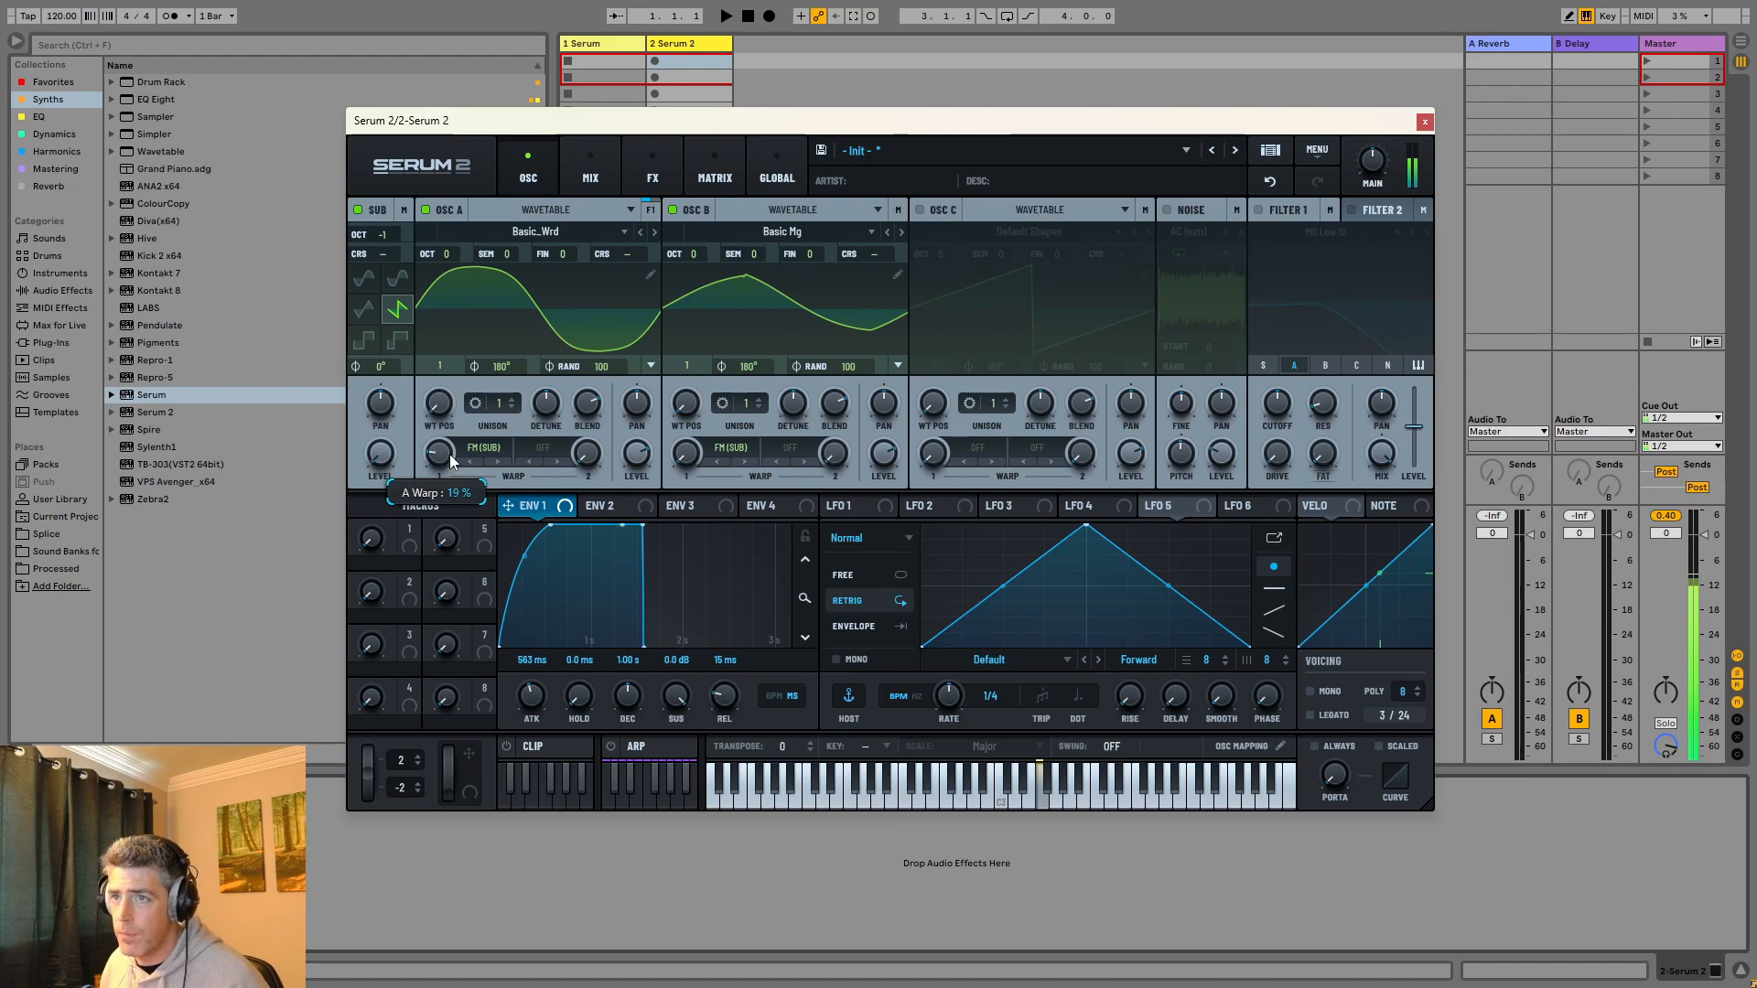
left_click_drag(697, 465, 718, 434)
Assign ENV 2 to the filter 1 cutoff and enable the noise oscillator with the Air Can 1 sample.
left_click(614, 505)
left_click_drag(589, 505, 1276, 402)
left_click(1175, 209)
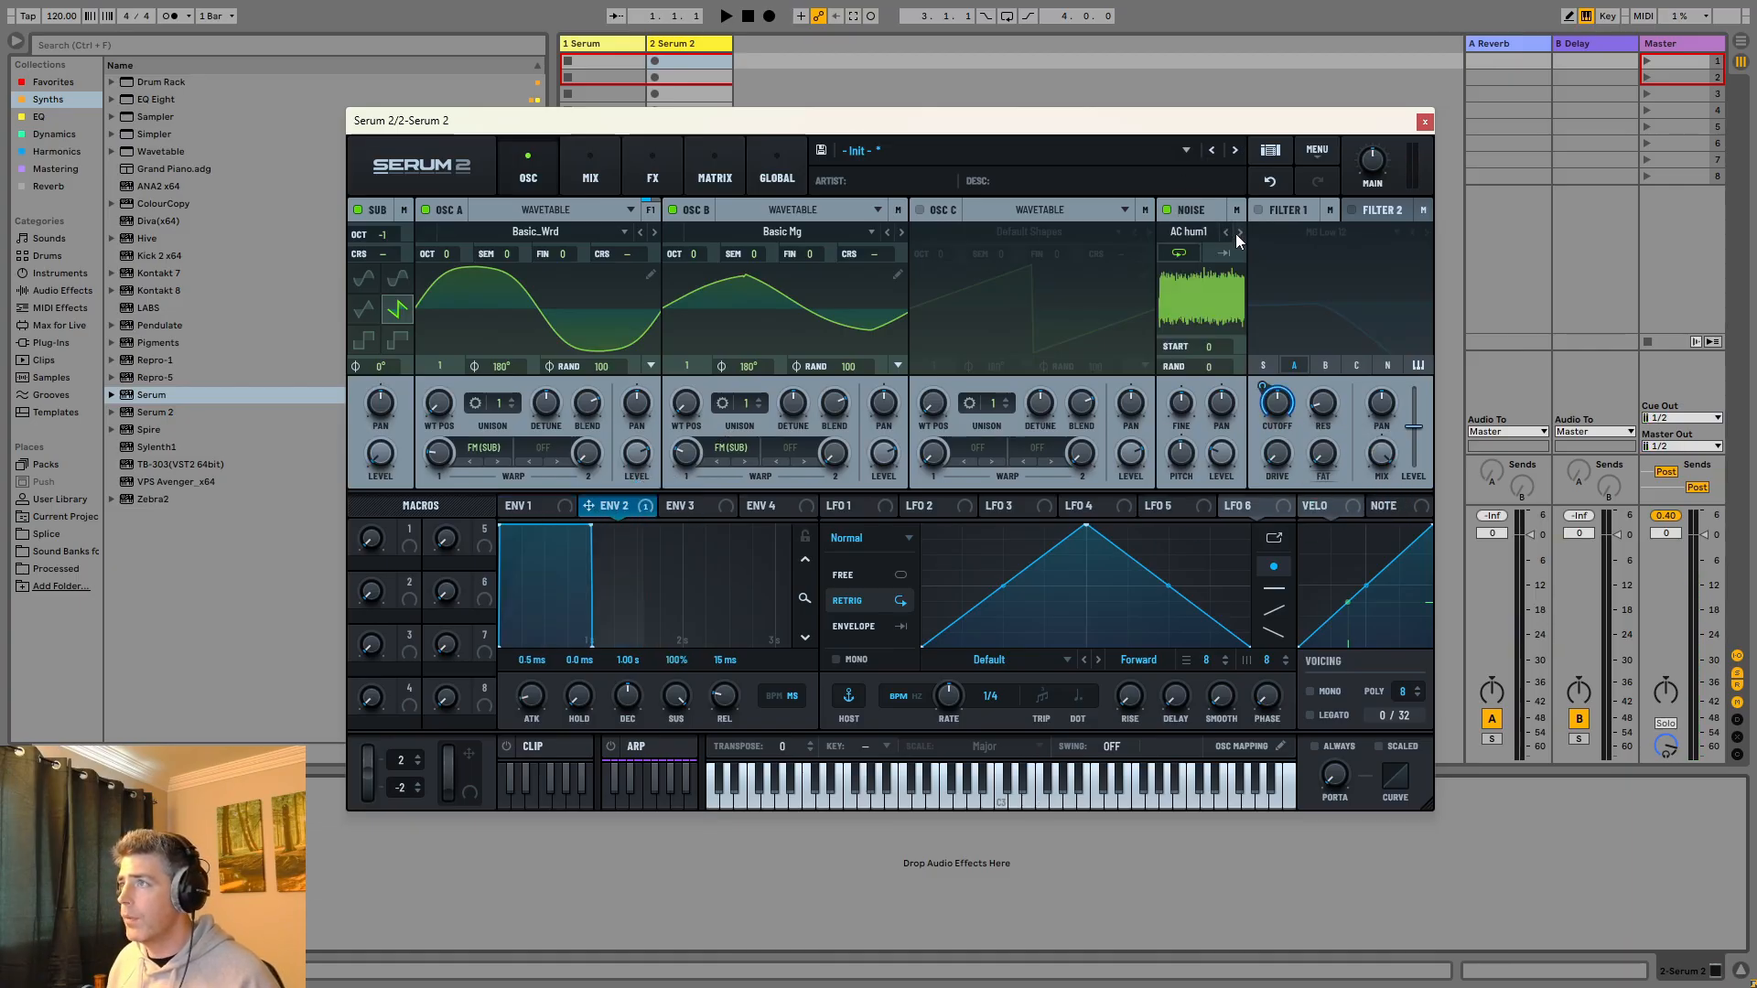
left_click(1239, 233)
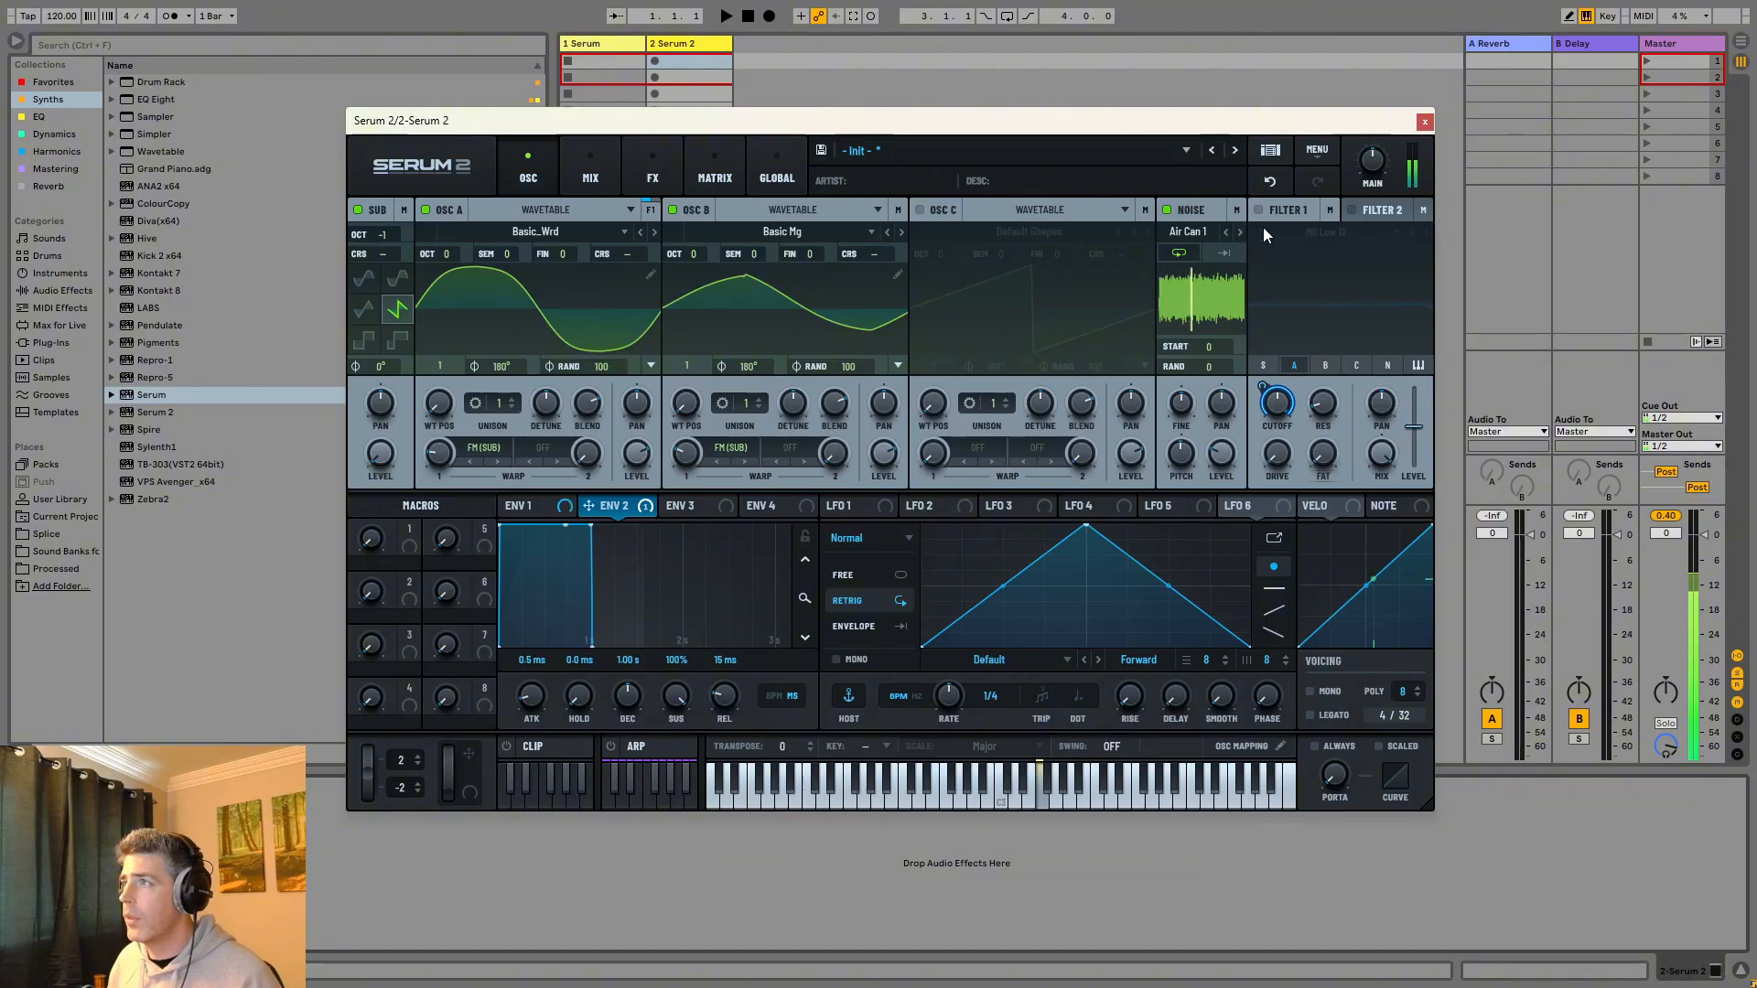
Enable filter 1, lower its cutoff, and raise oscillator B by one octave.
left_click(1258, 210)
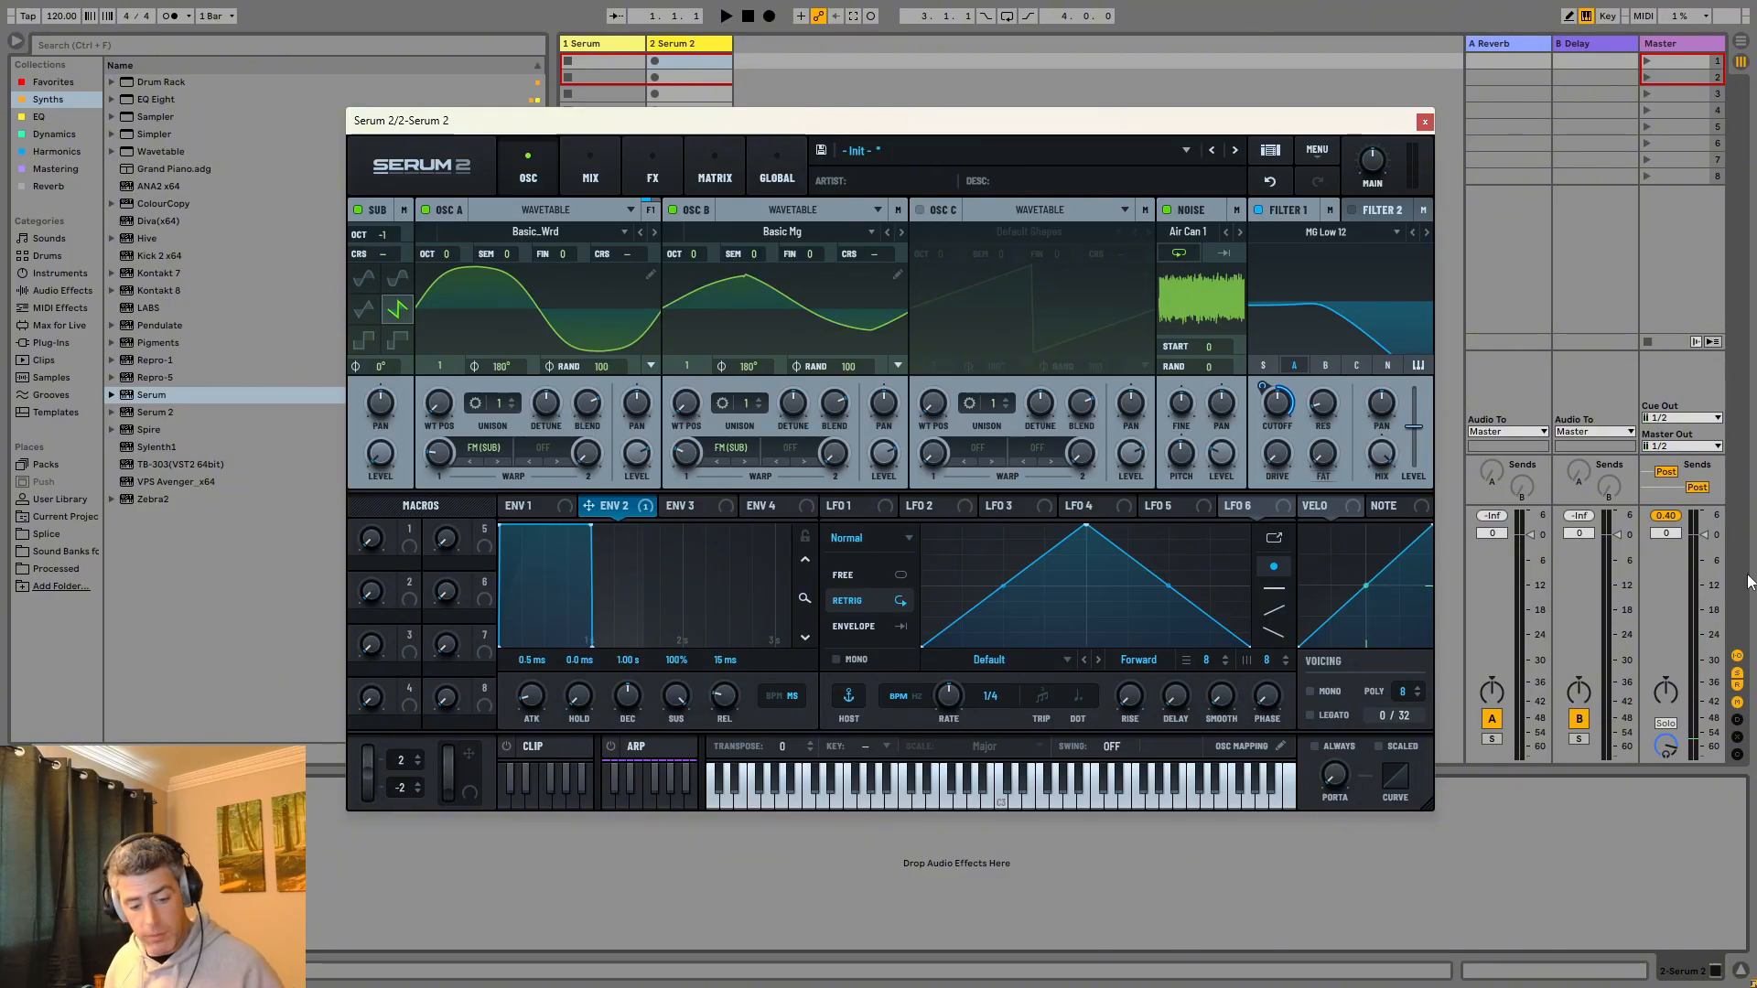
left_click_drag(1278, 404, 1271, 456)
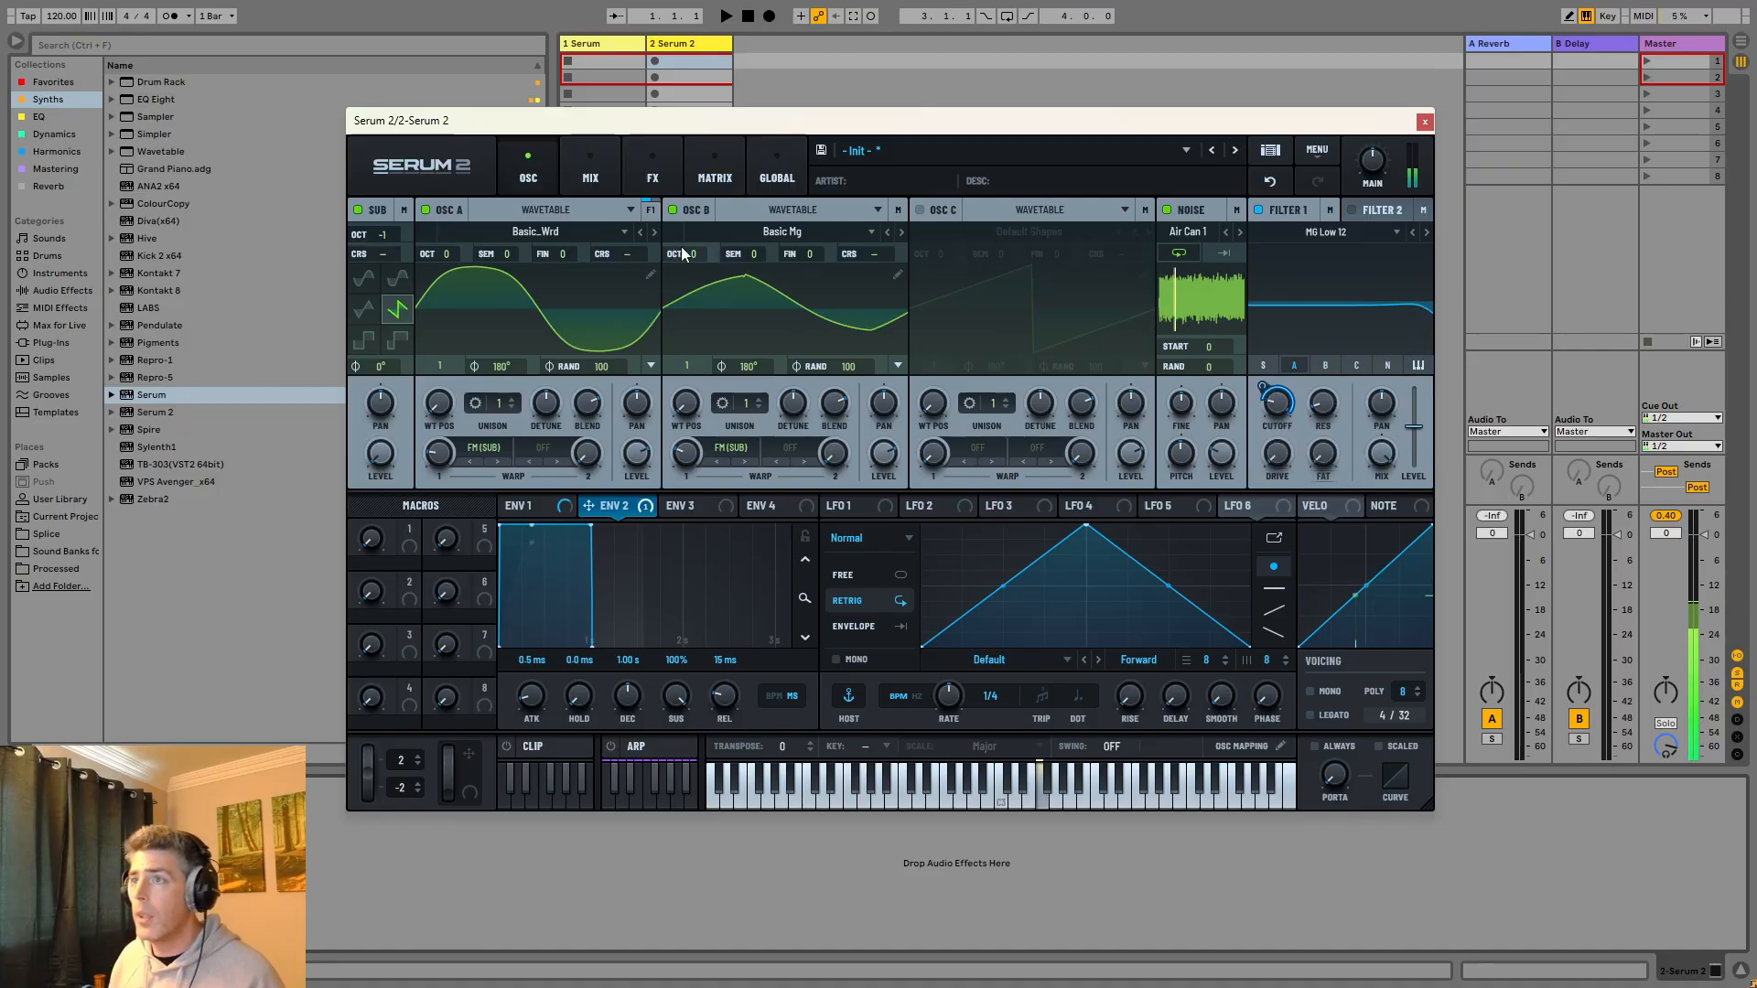
left_click_drag(692, 253, 693, 245)
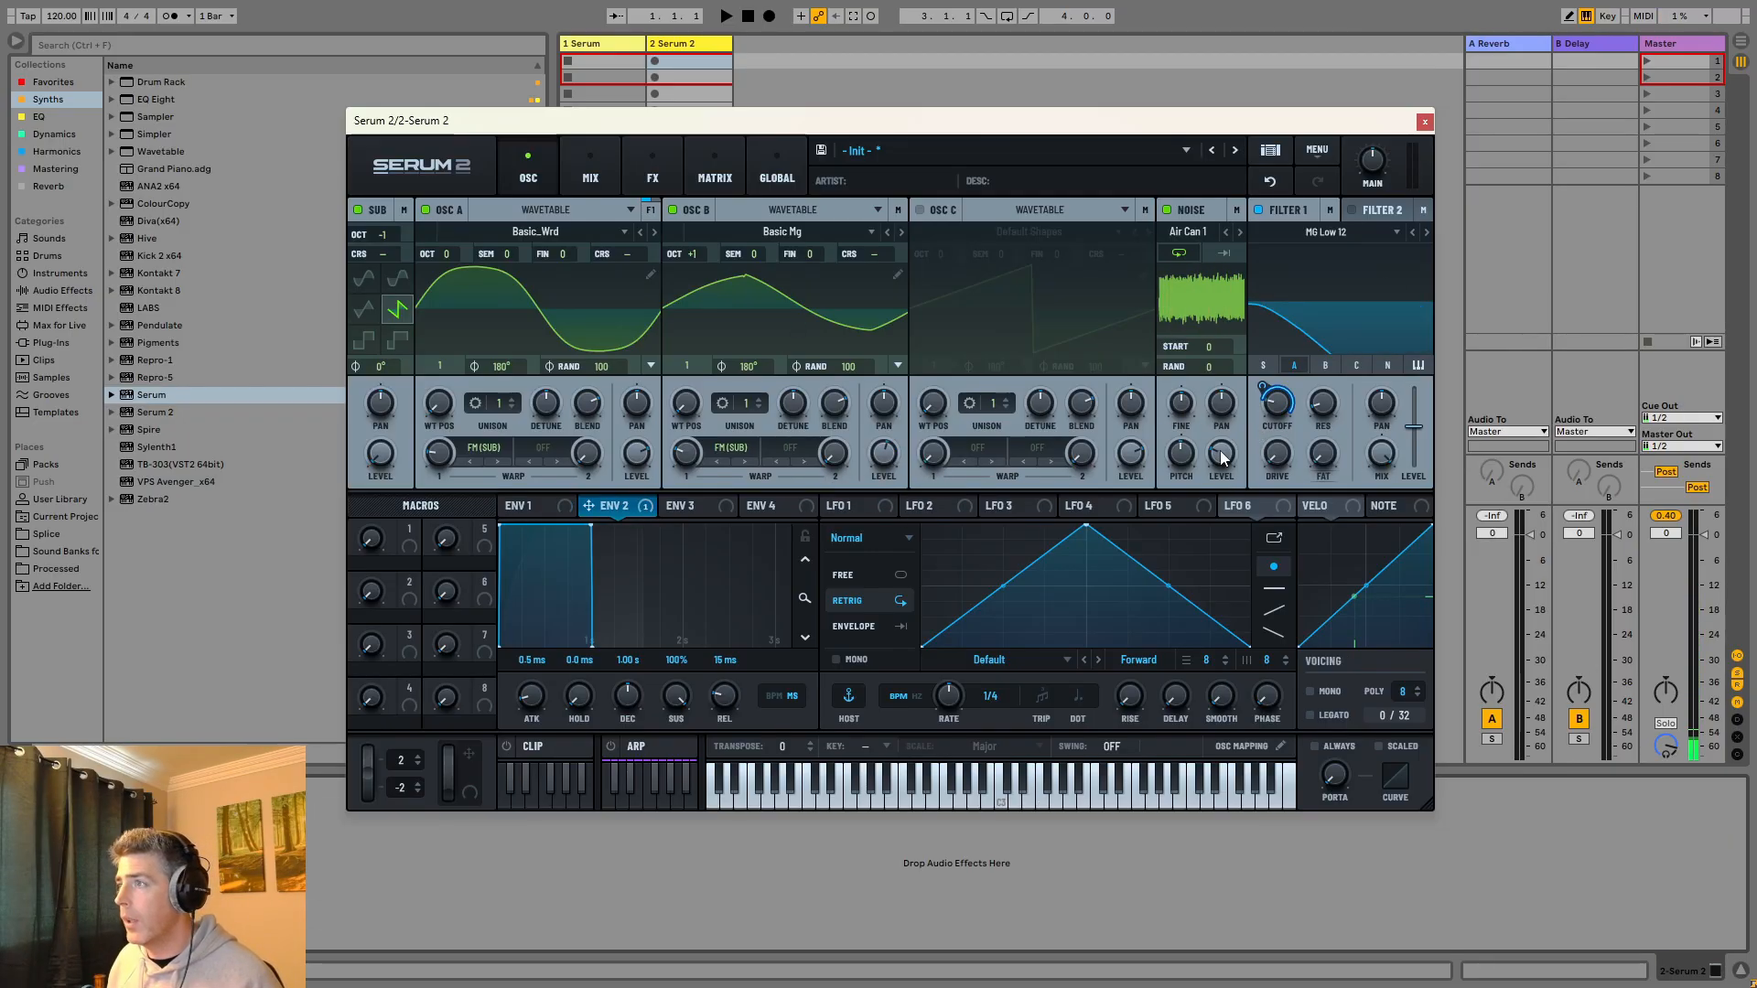
Set ENV 2's attack to about 819 ms and sustain to 51%, and route oscillator B and the noise through filter 1.
left_click(683, 508)
left_click(604, 508)
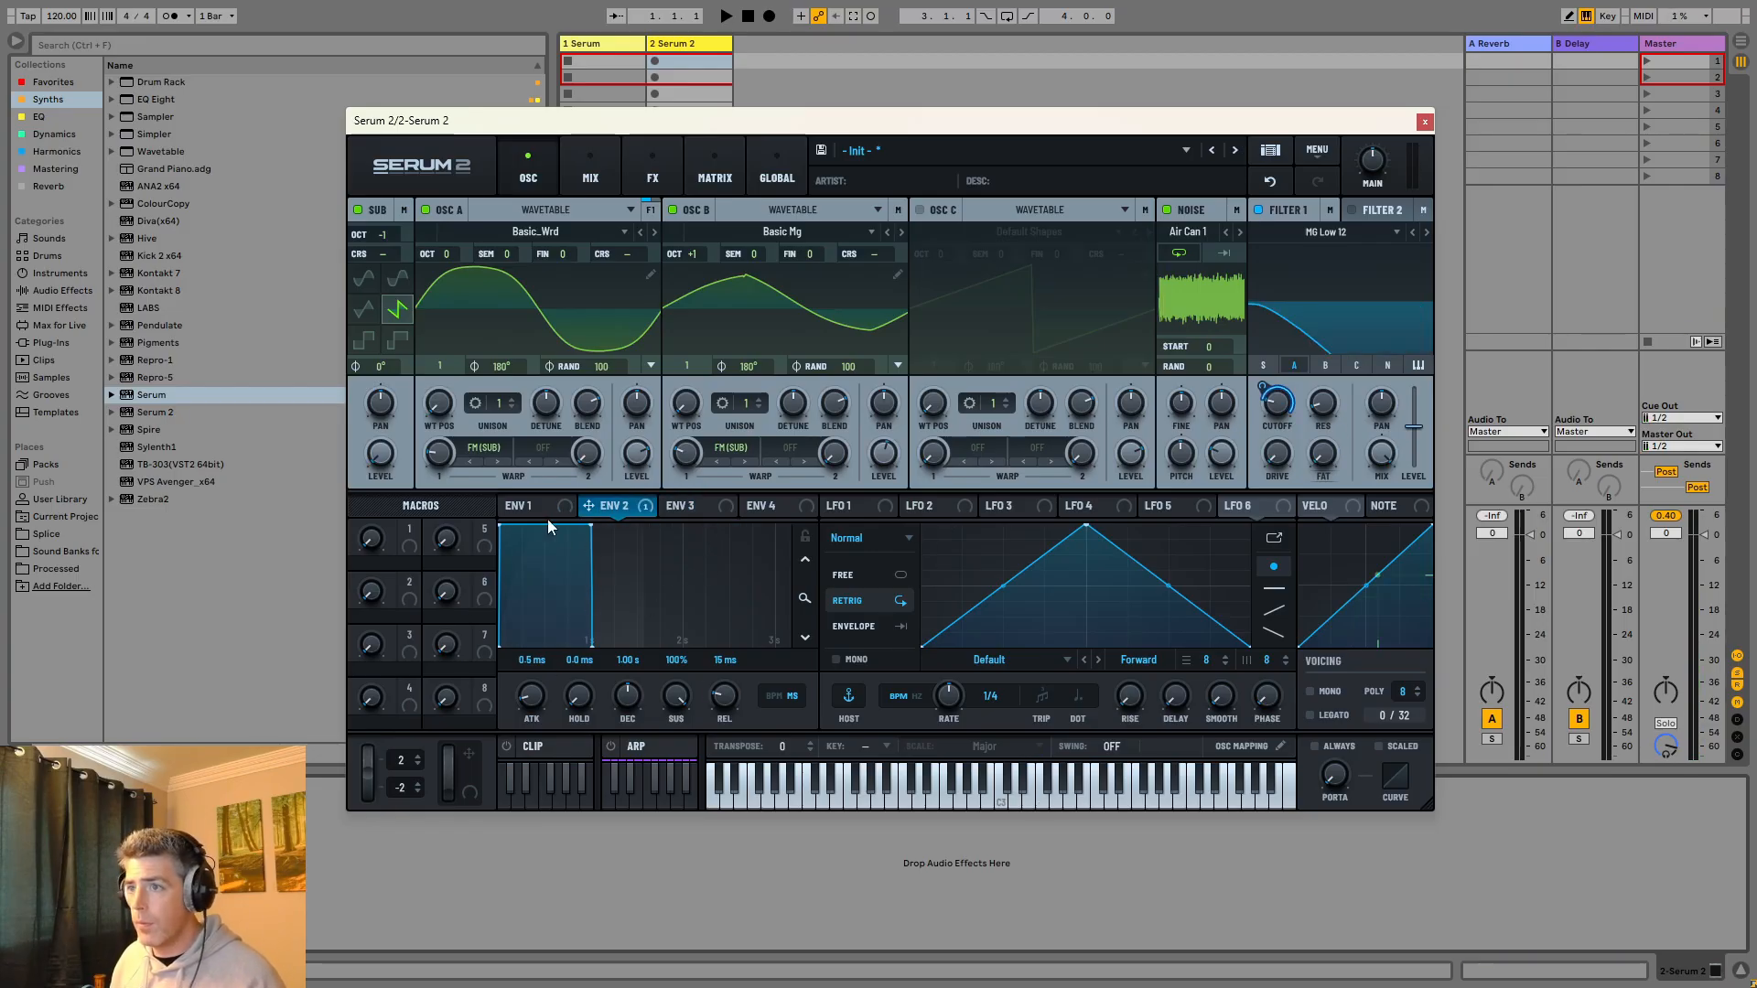
left_click_drag(532, 700, 536, 651)
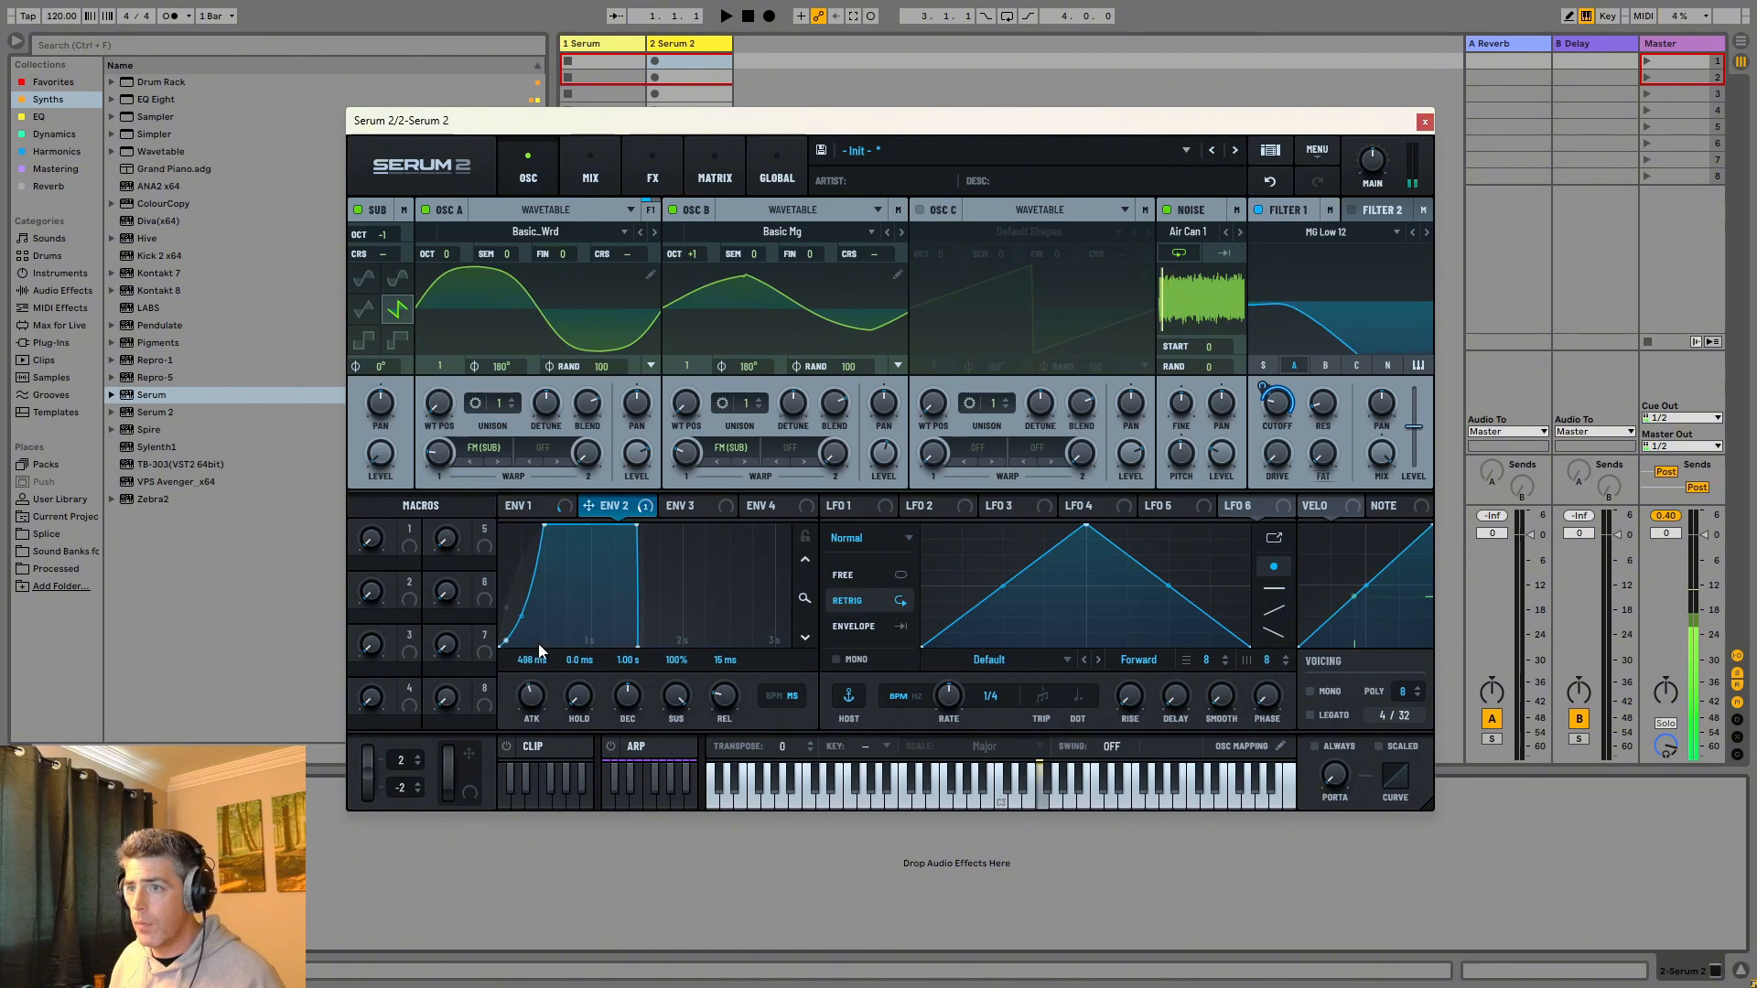
left_click_drag(675, 702, 681, 804)
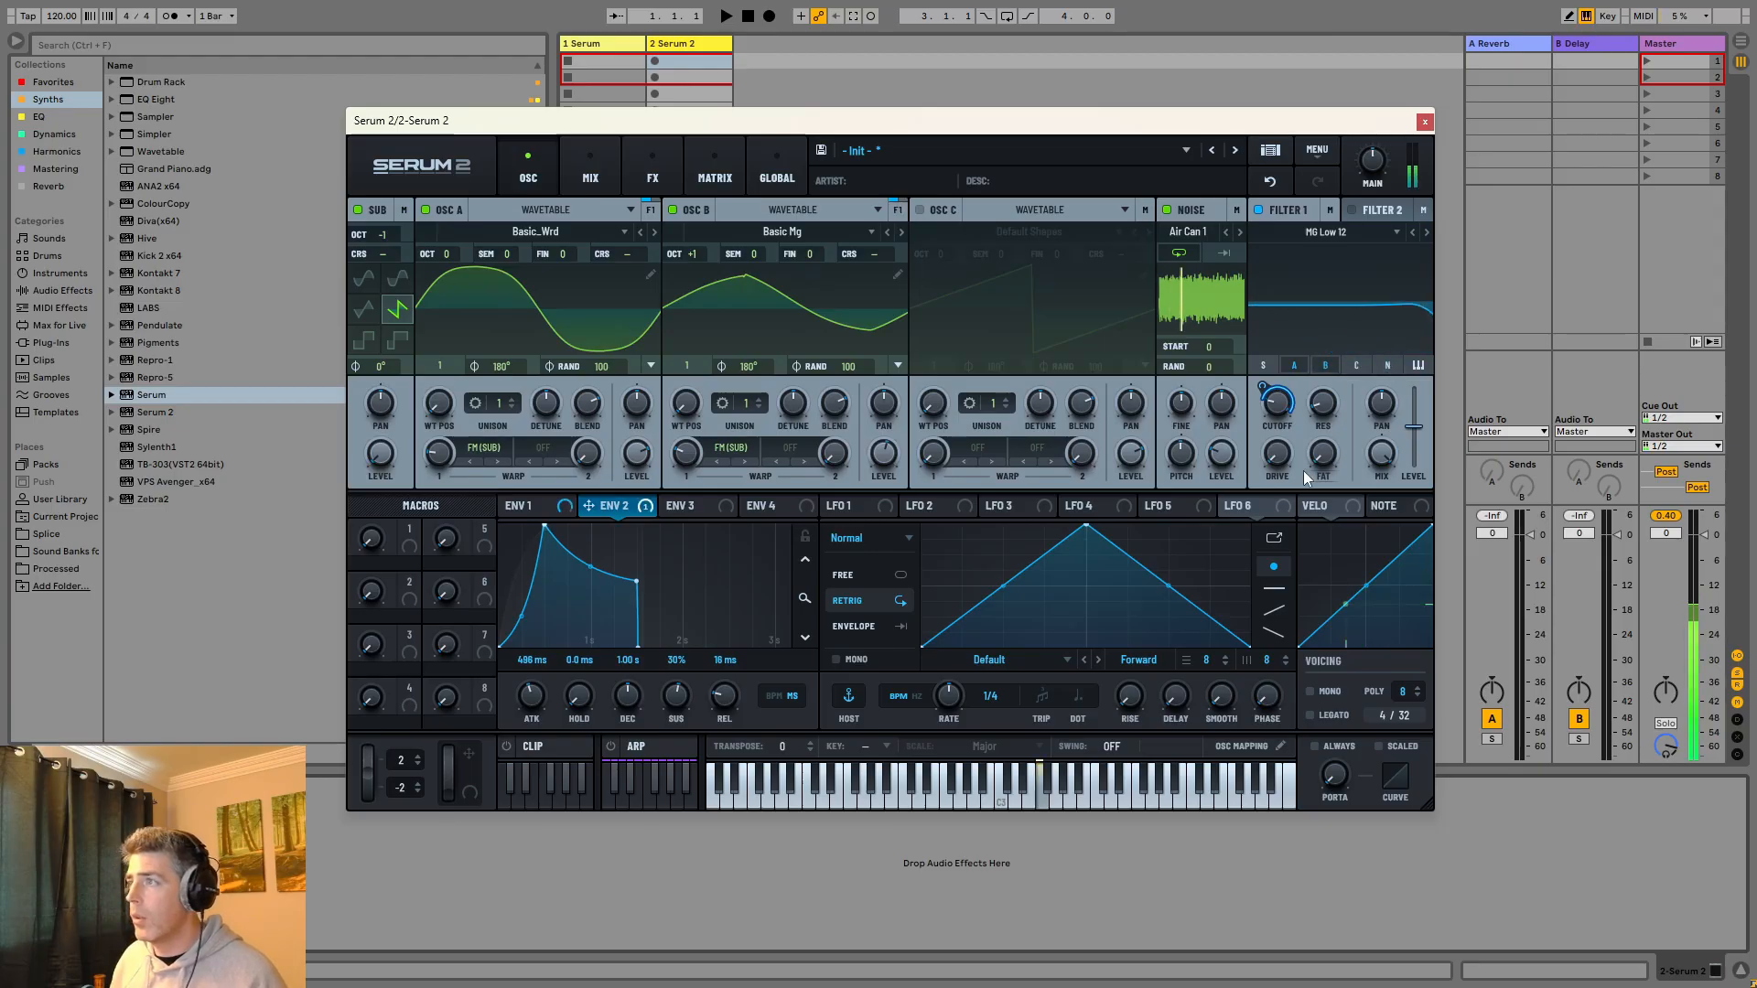
left_click(1387, 365)
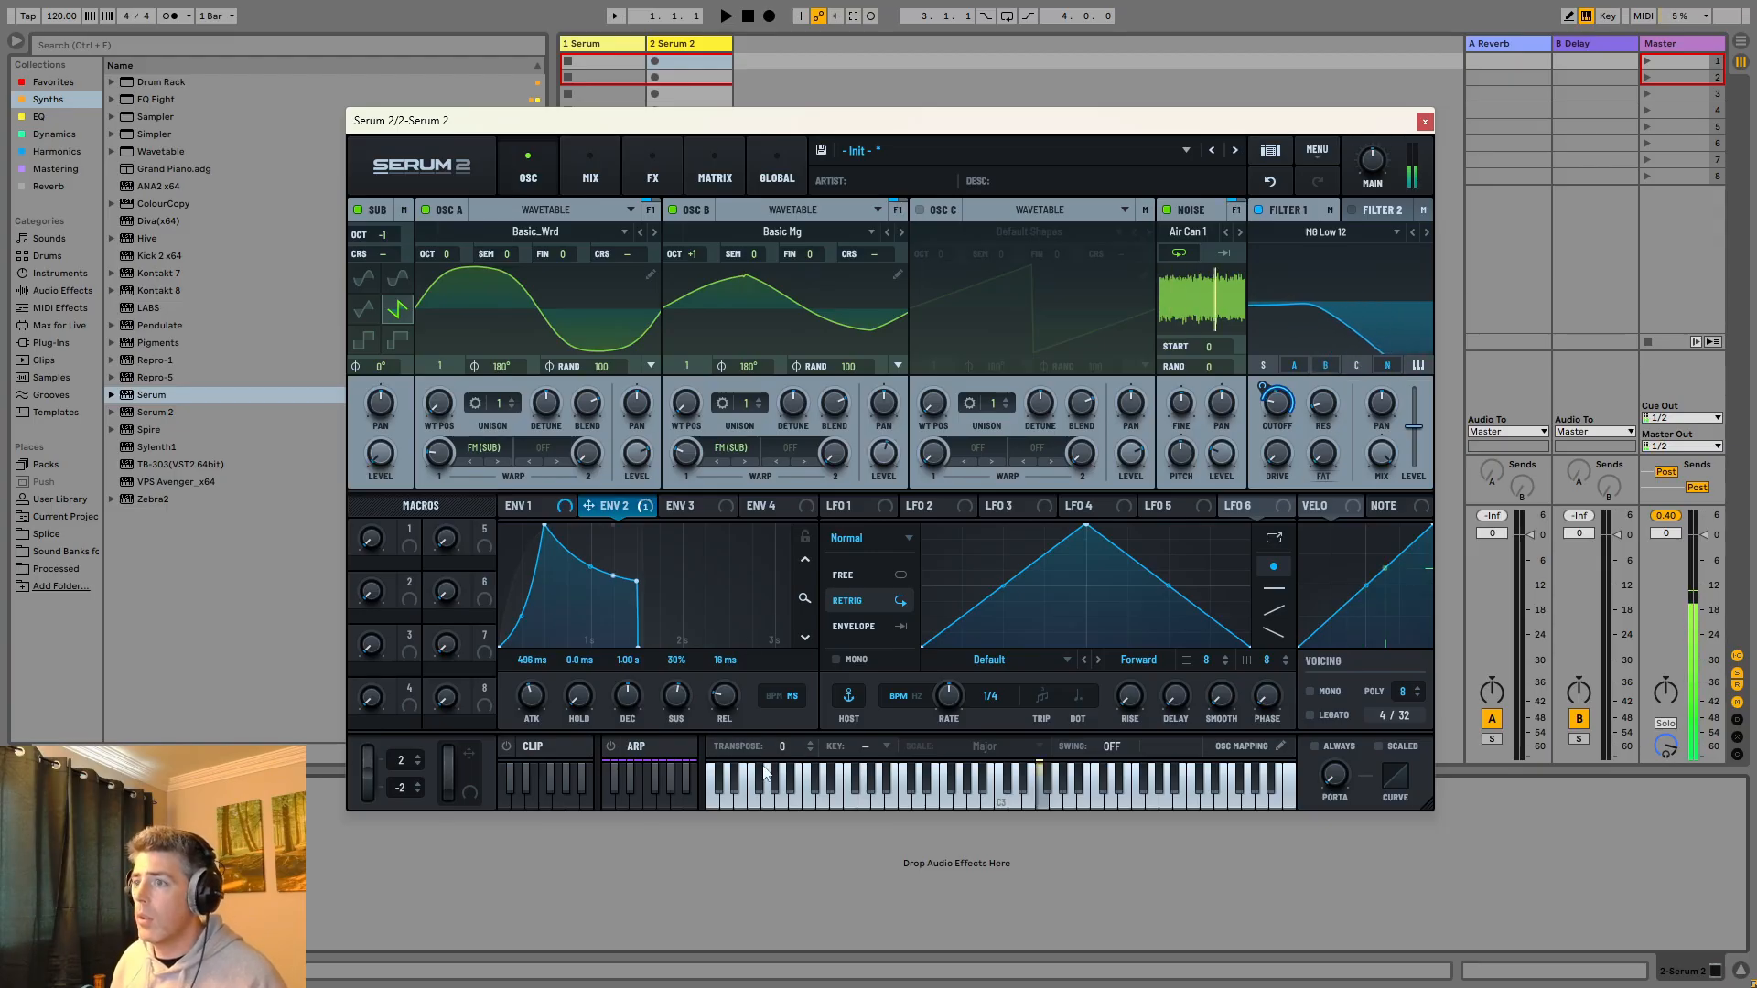
left_click_drag(684, 699, 692, 675)
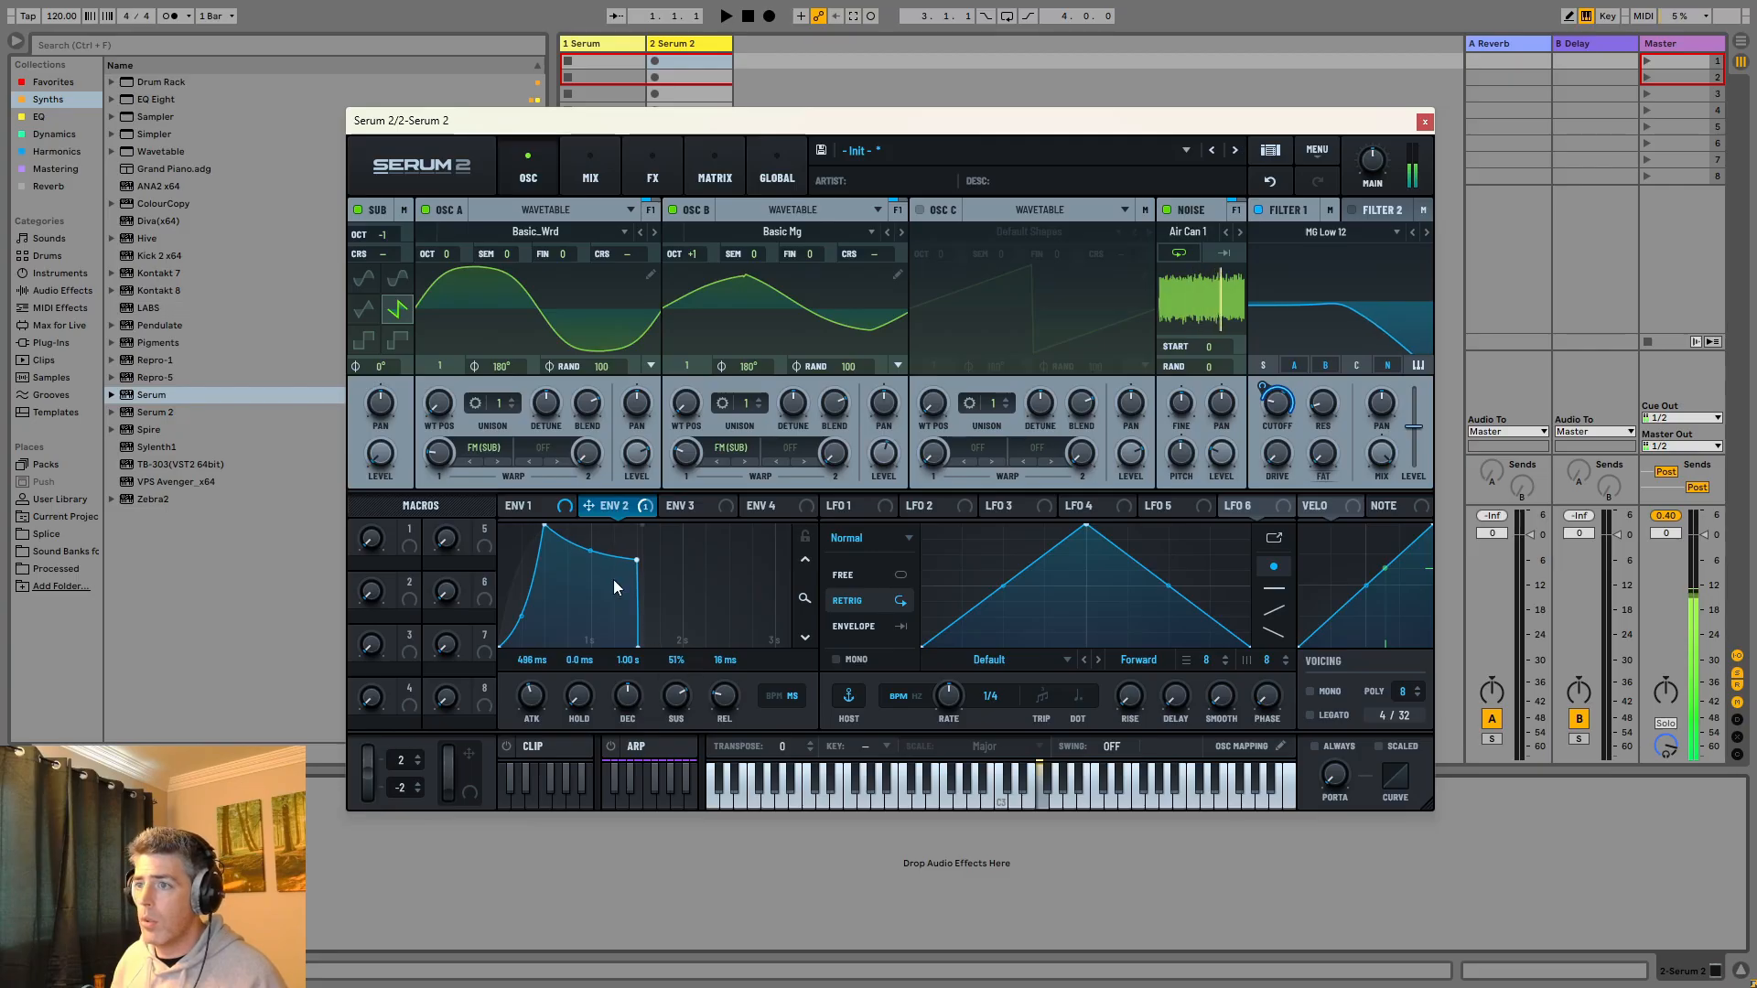
left_click_drag(531, 703, 536, 709)
Add a chorus to the main effects chain.
left_click(634, 174)
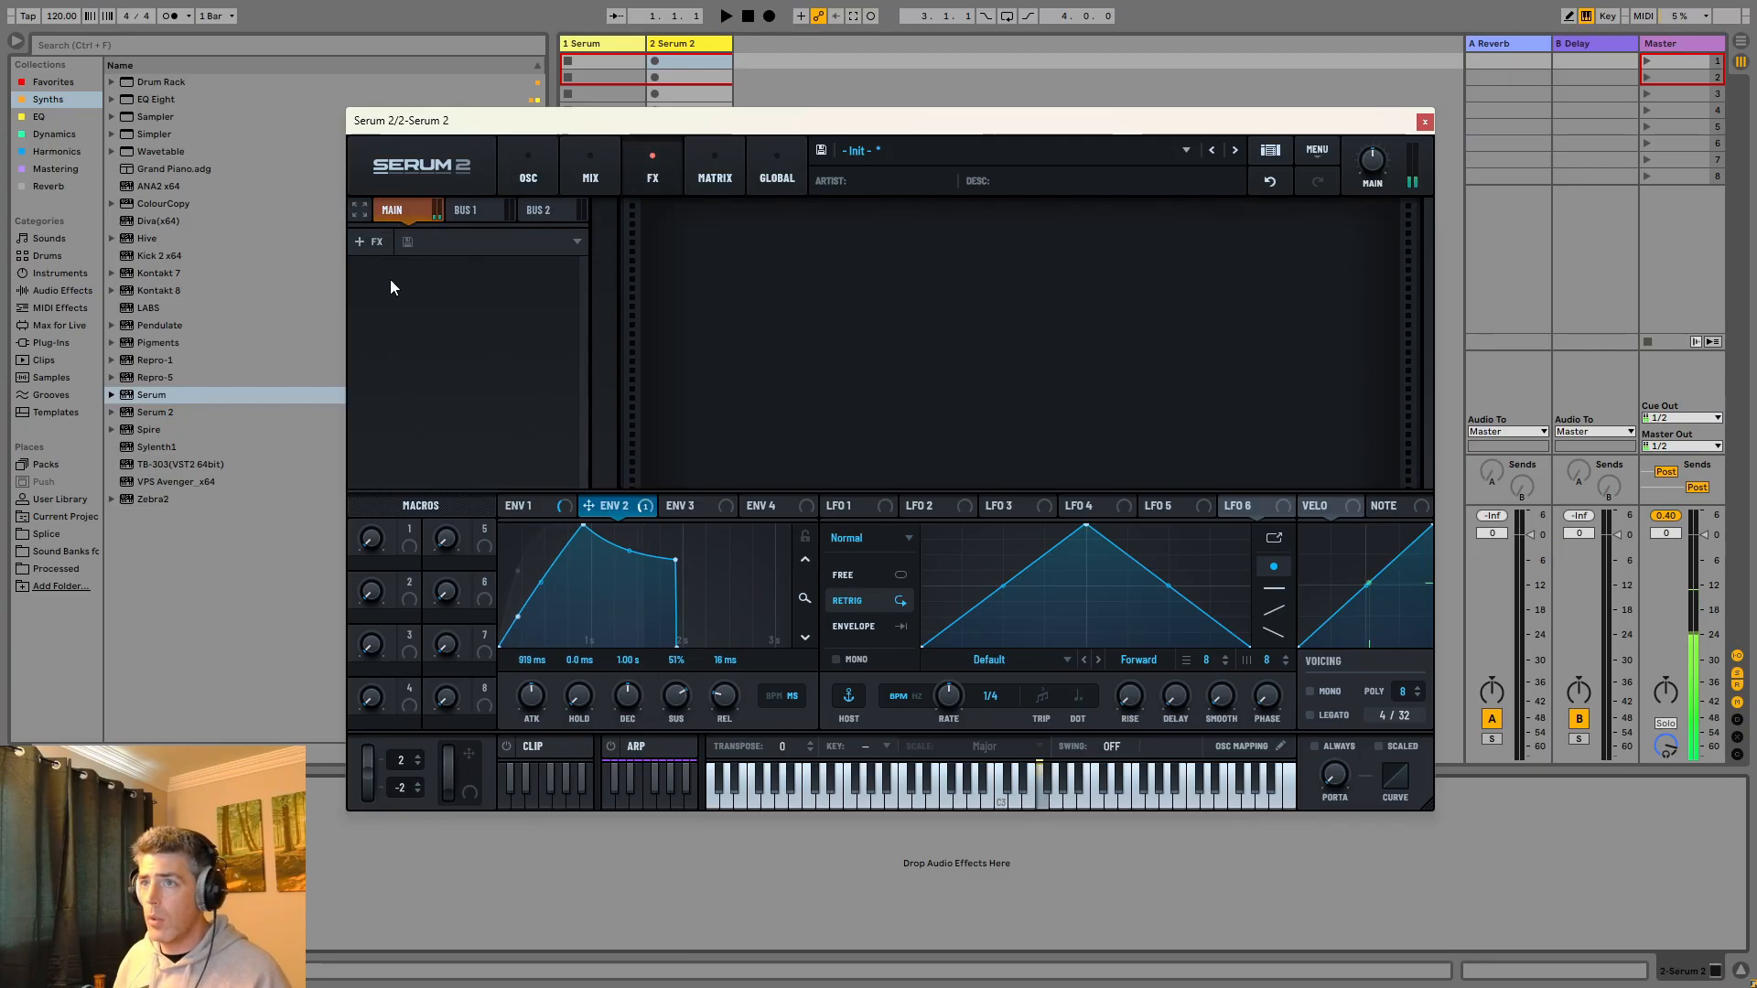
left_click(364, 240)
left_click(399, 289)
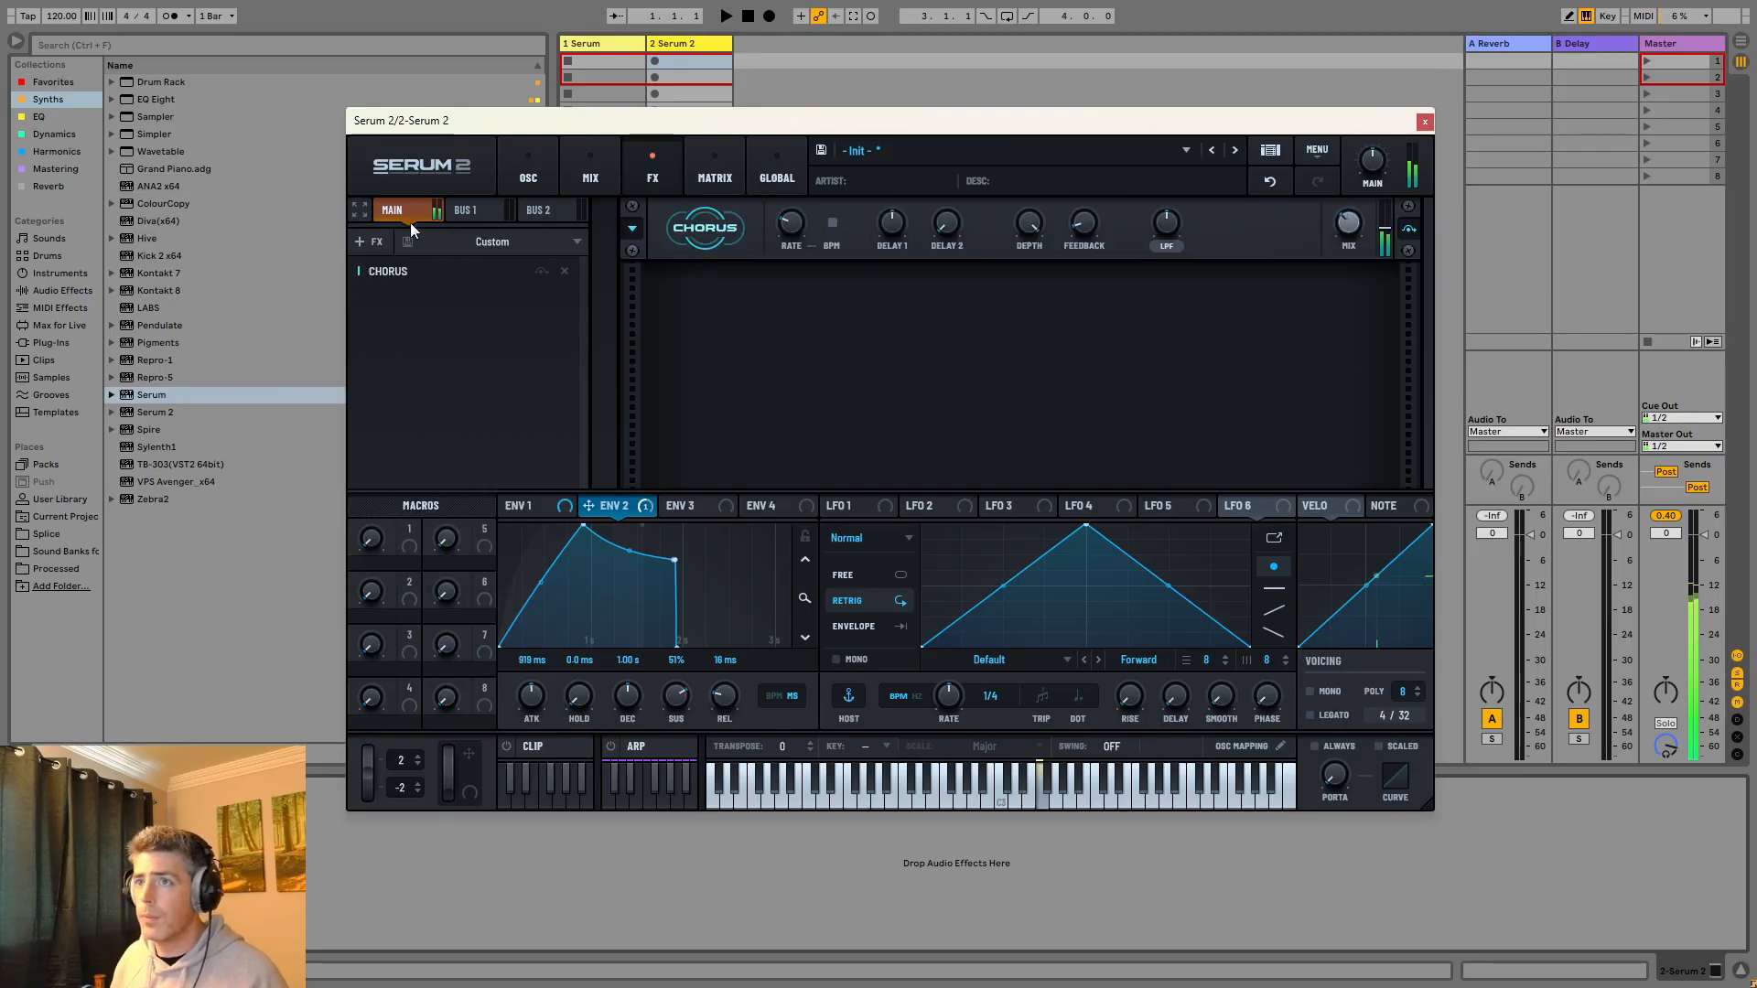
Add a delay in Ping-Pong mode and narrow its filter band.
left_click(366, 241)
left_click(396, 348)
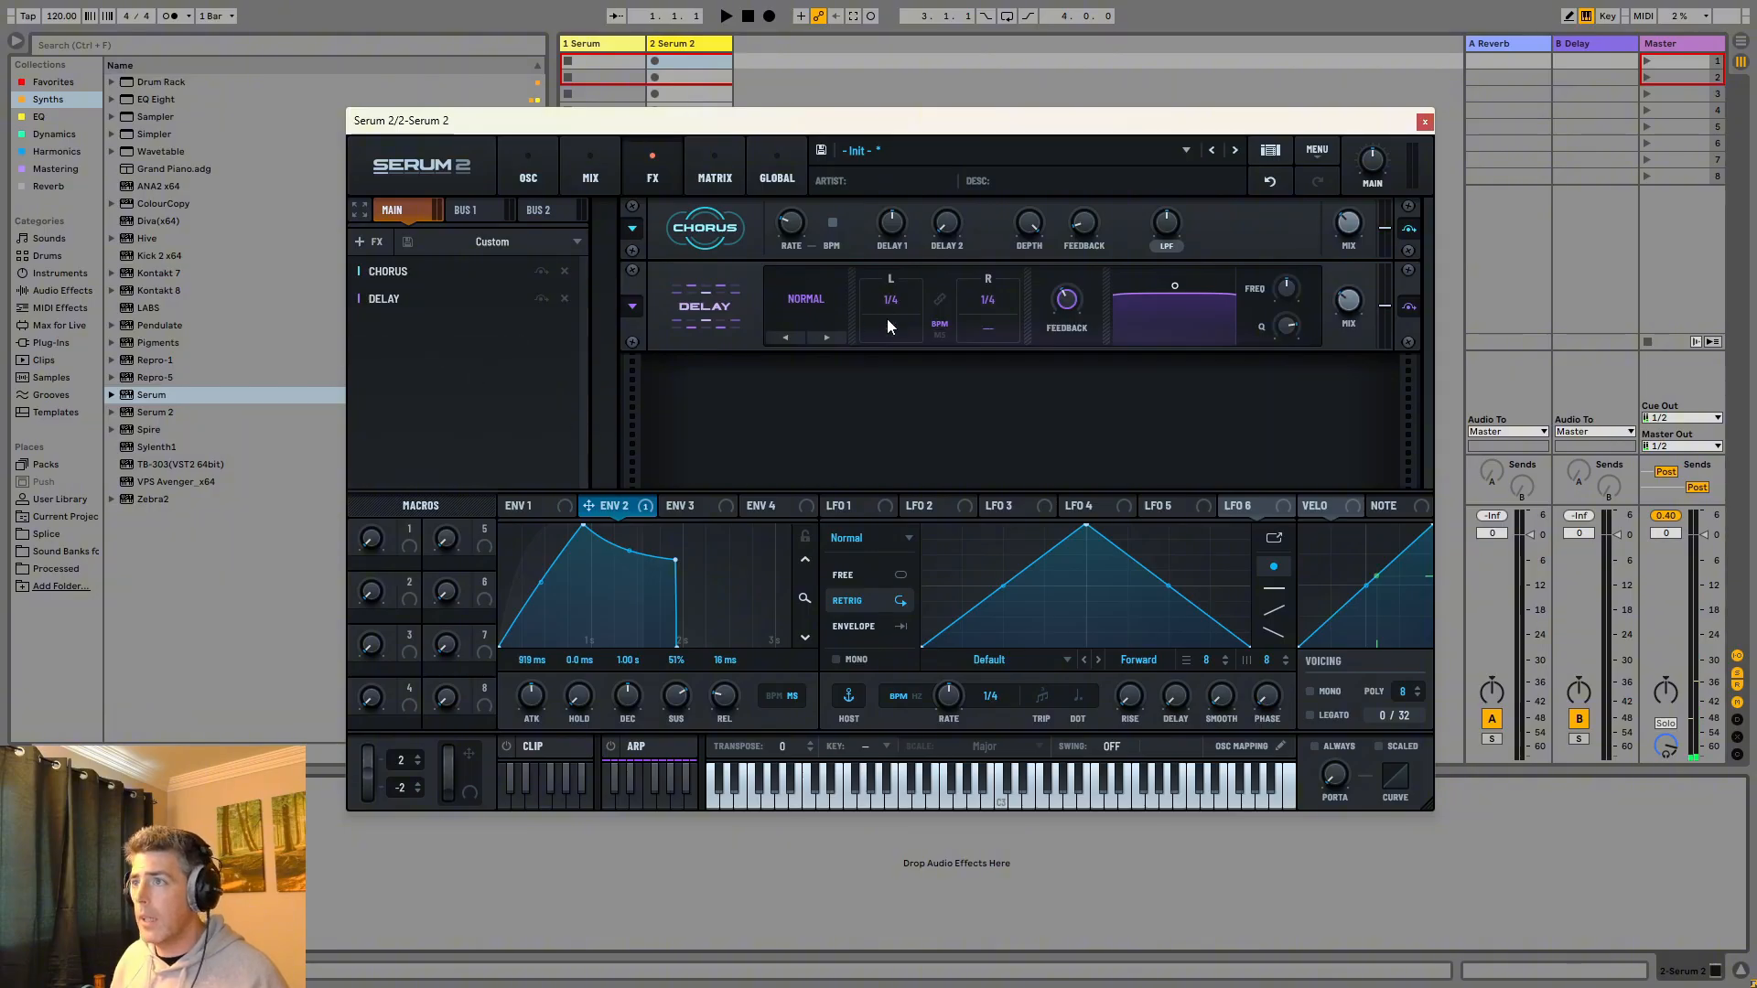
left_click(806, 299)
left_click(828, 364)
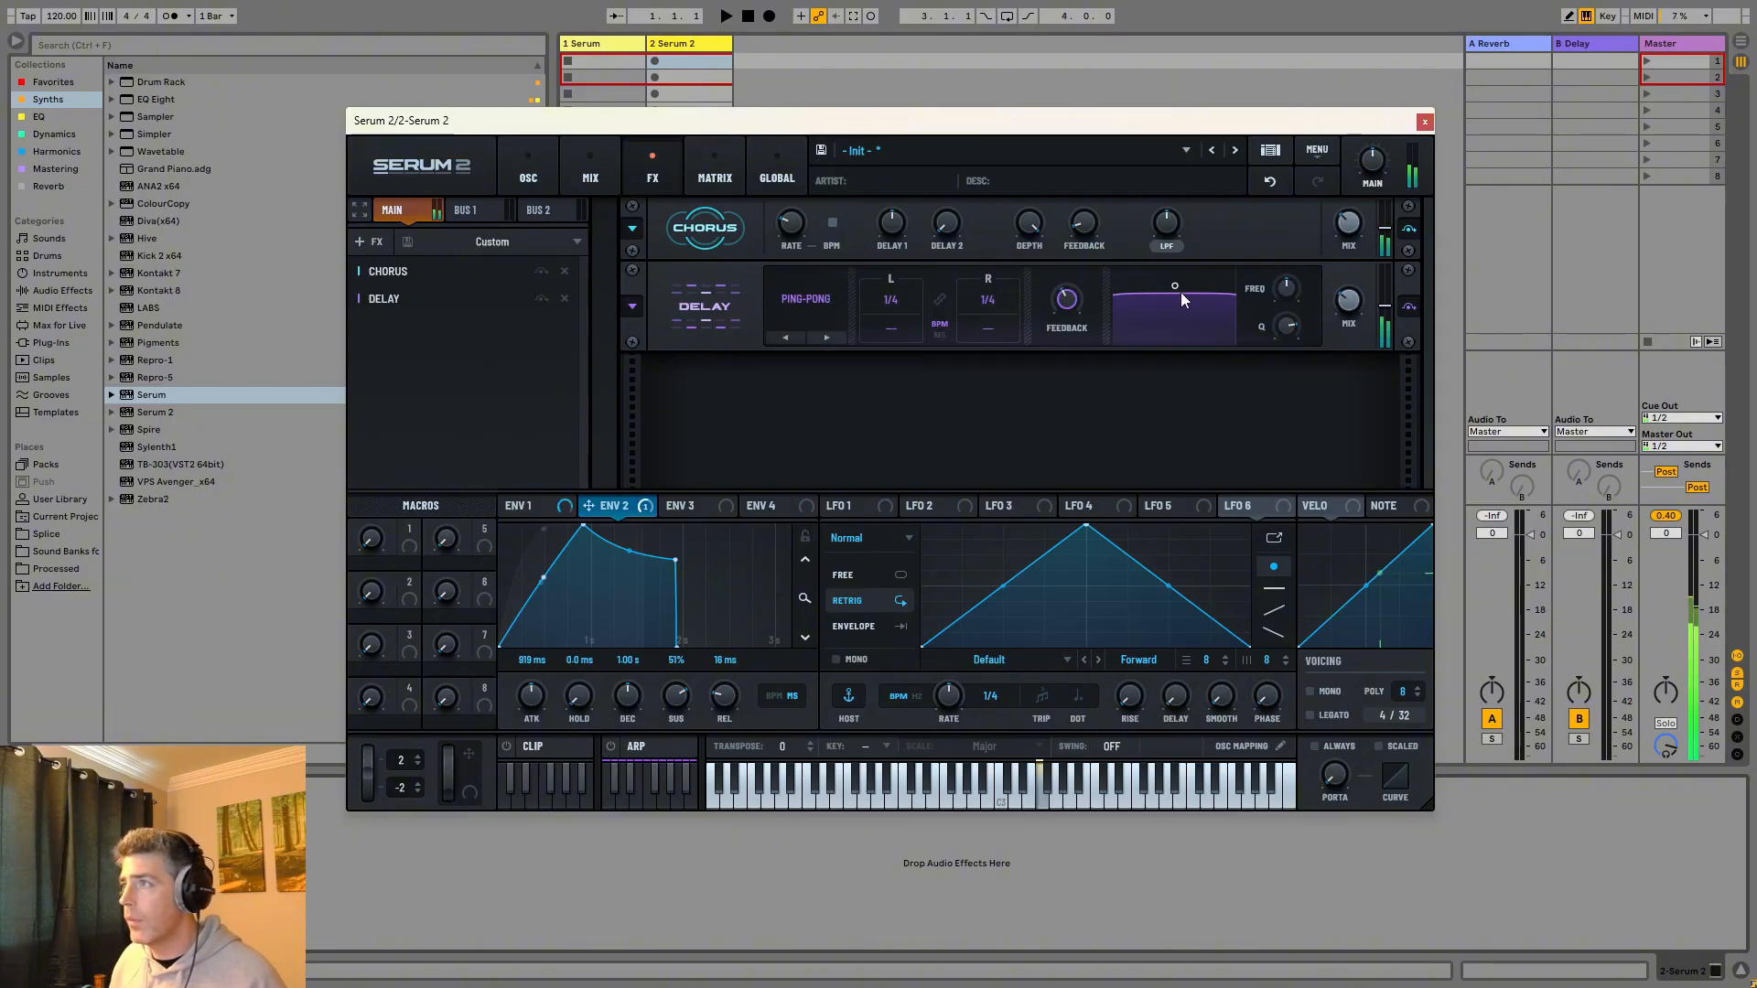
left_click_drag(1176, 300, 1193, 317)
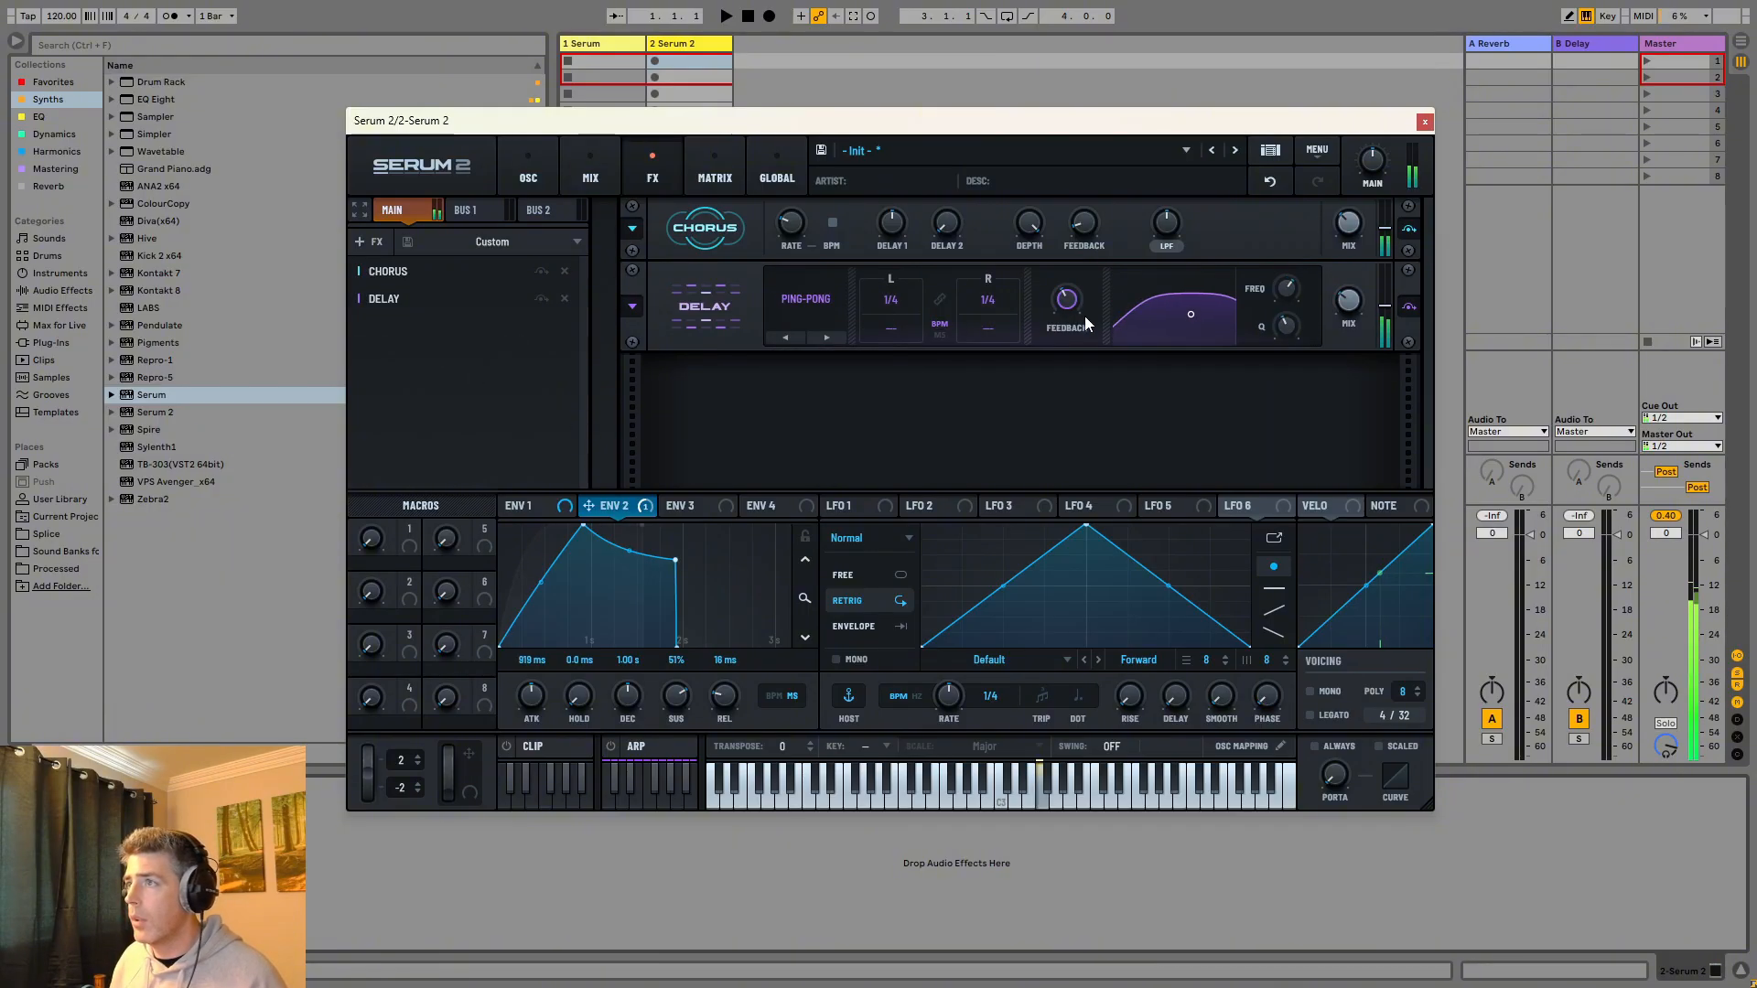
mouse_move(1073, 271)
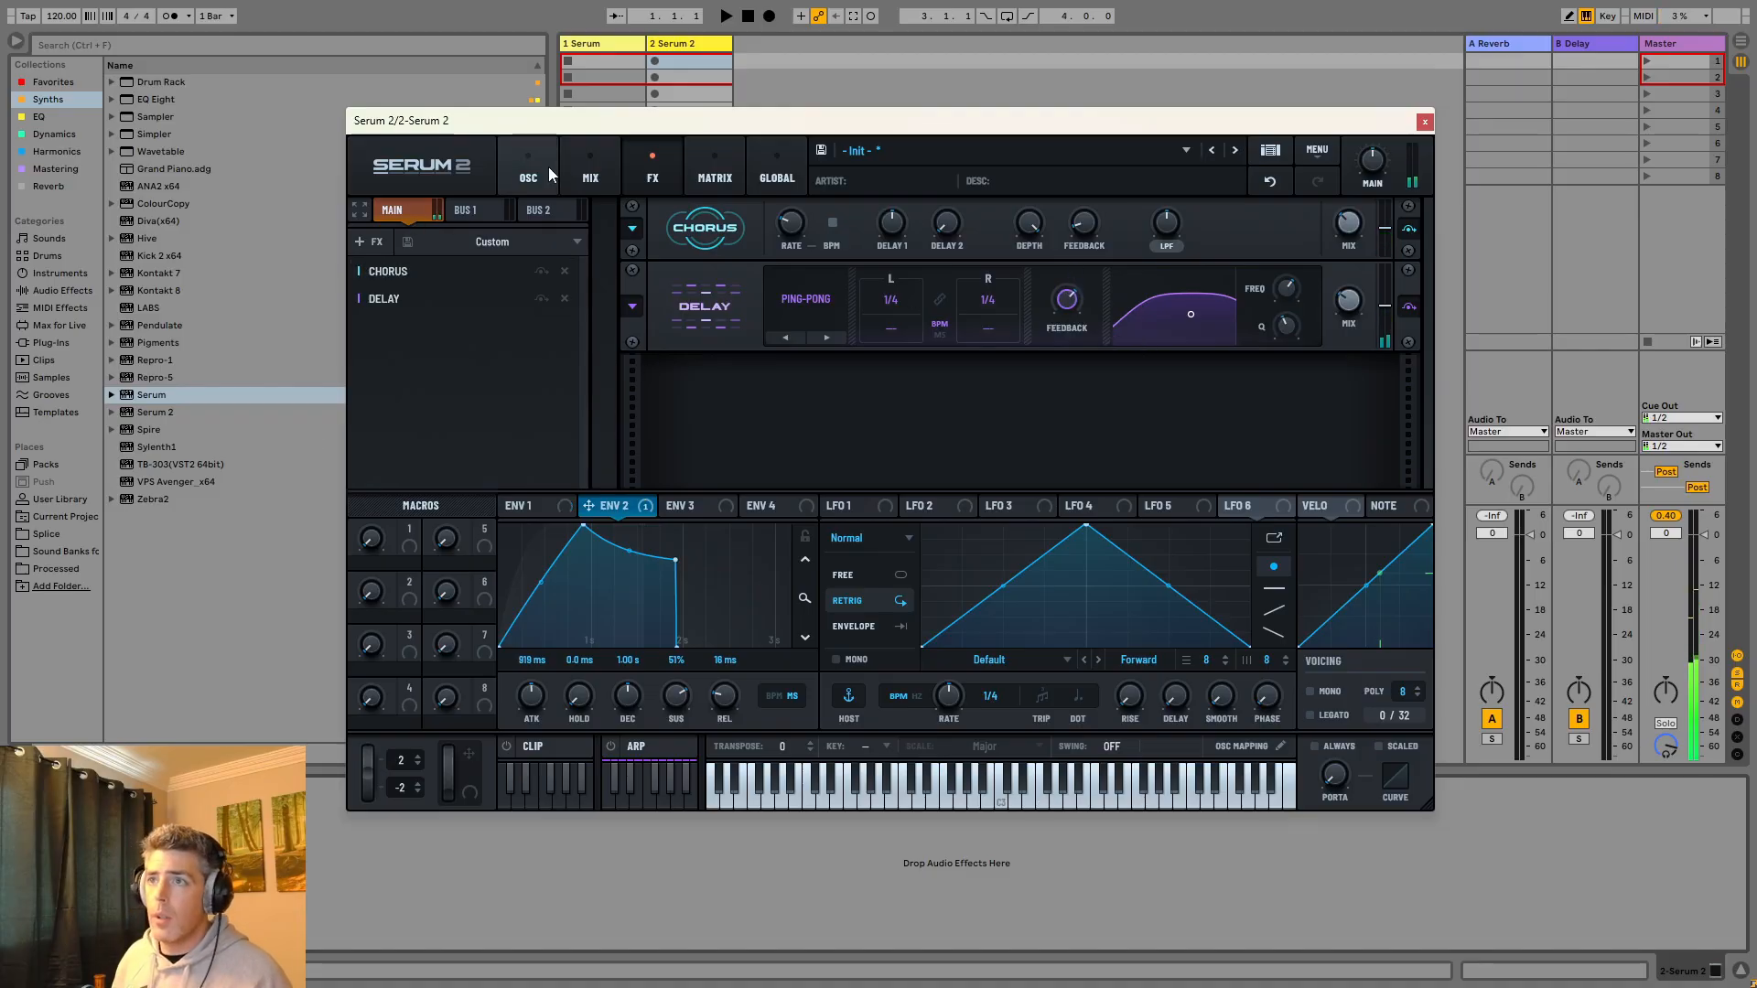
Add a flanger with its mix at 34%, followed by a Hyper/Dimension effect.
left_click(382, 245)
left_click(480, 432)
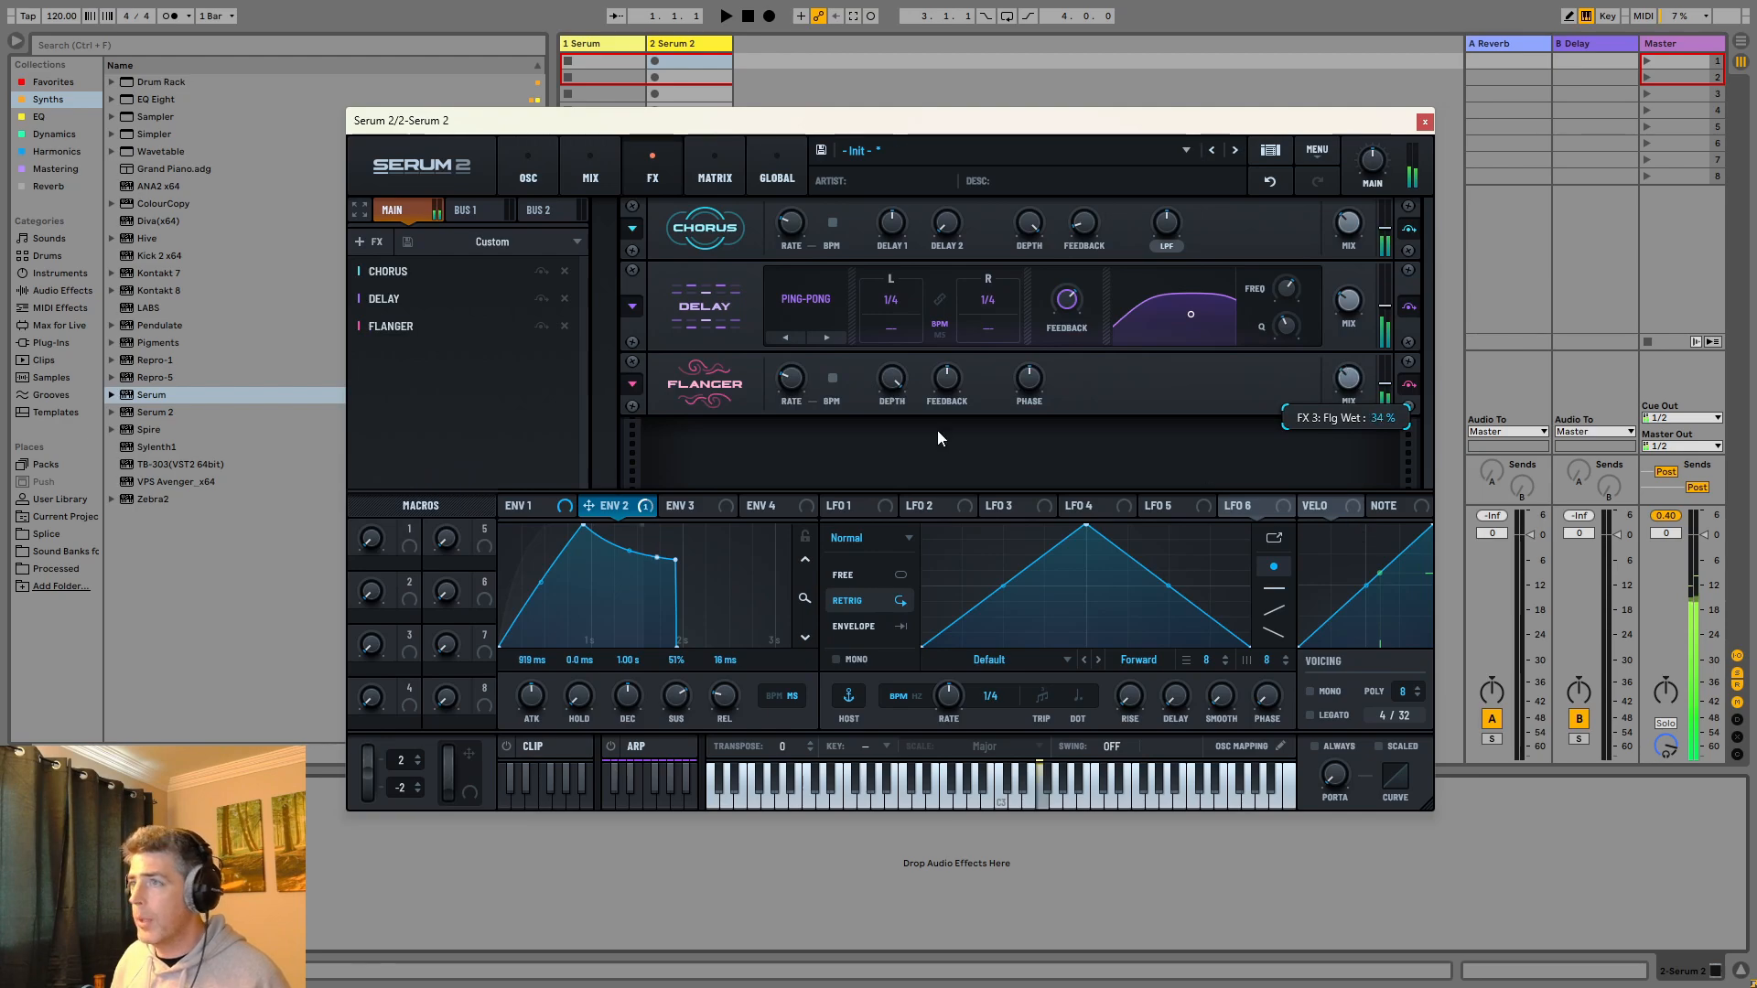
left_click(375, 243)
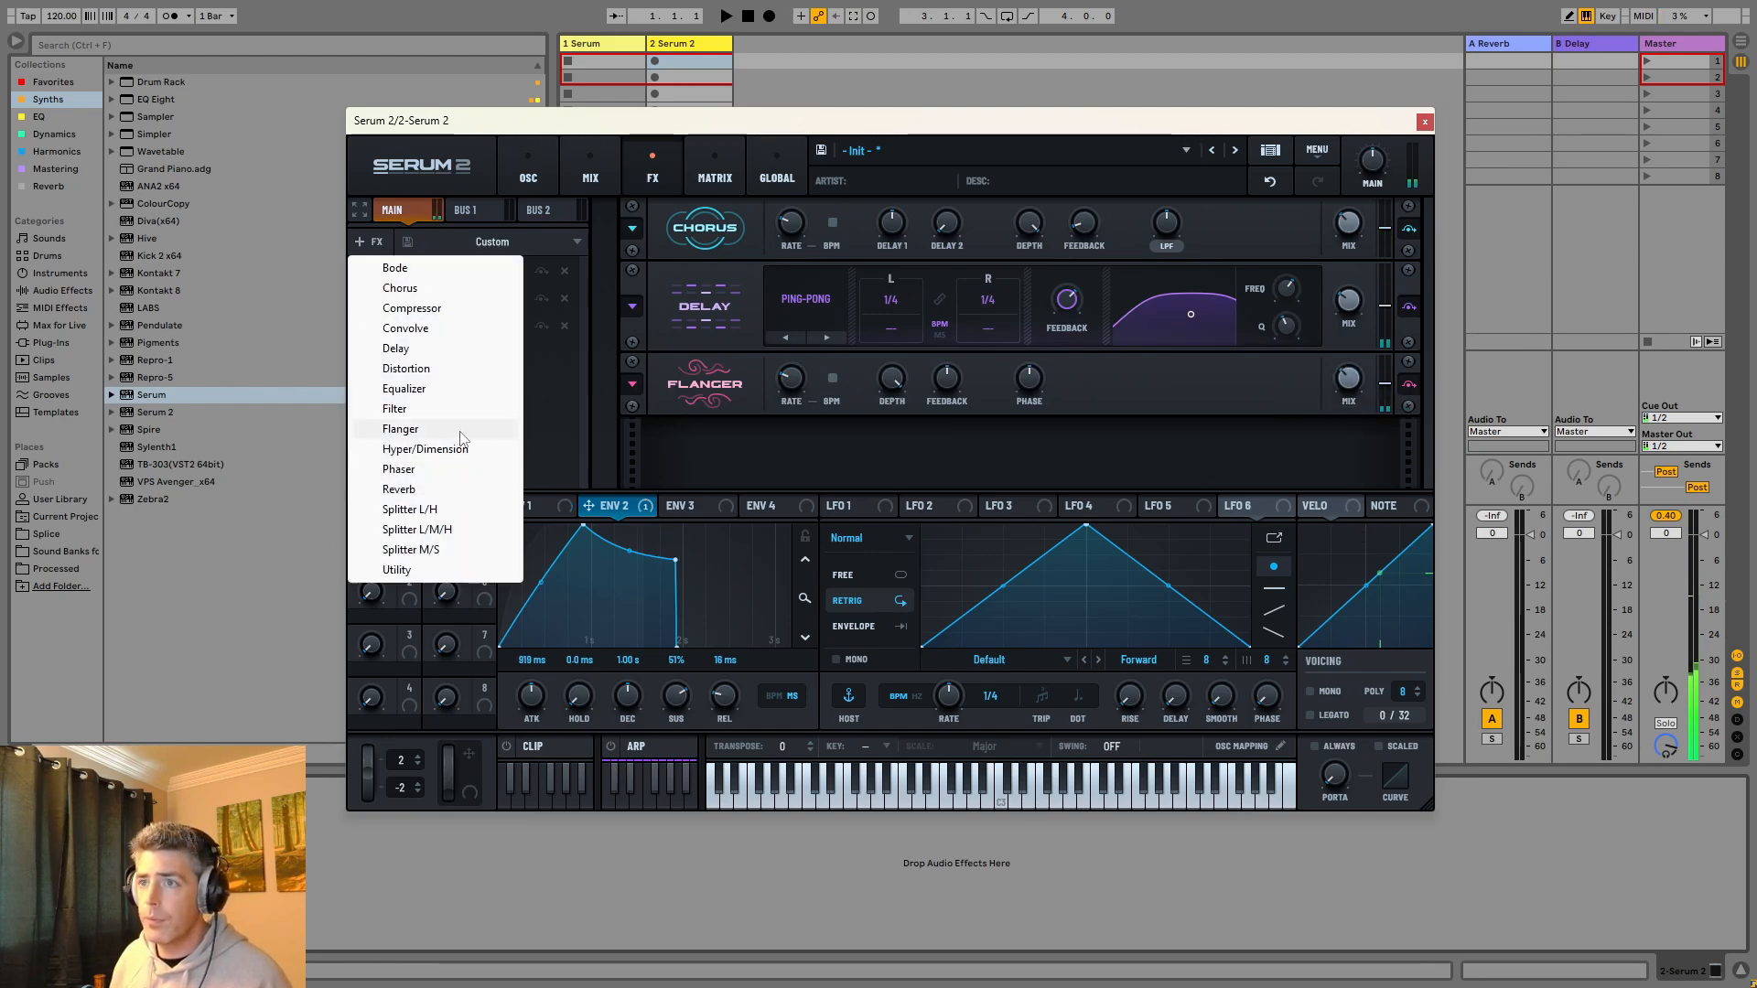
left_click(424, 449)
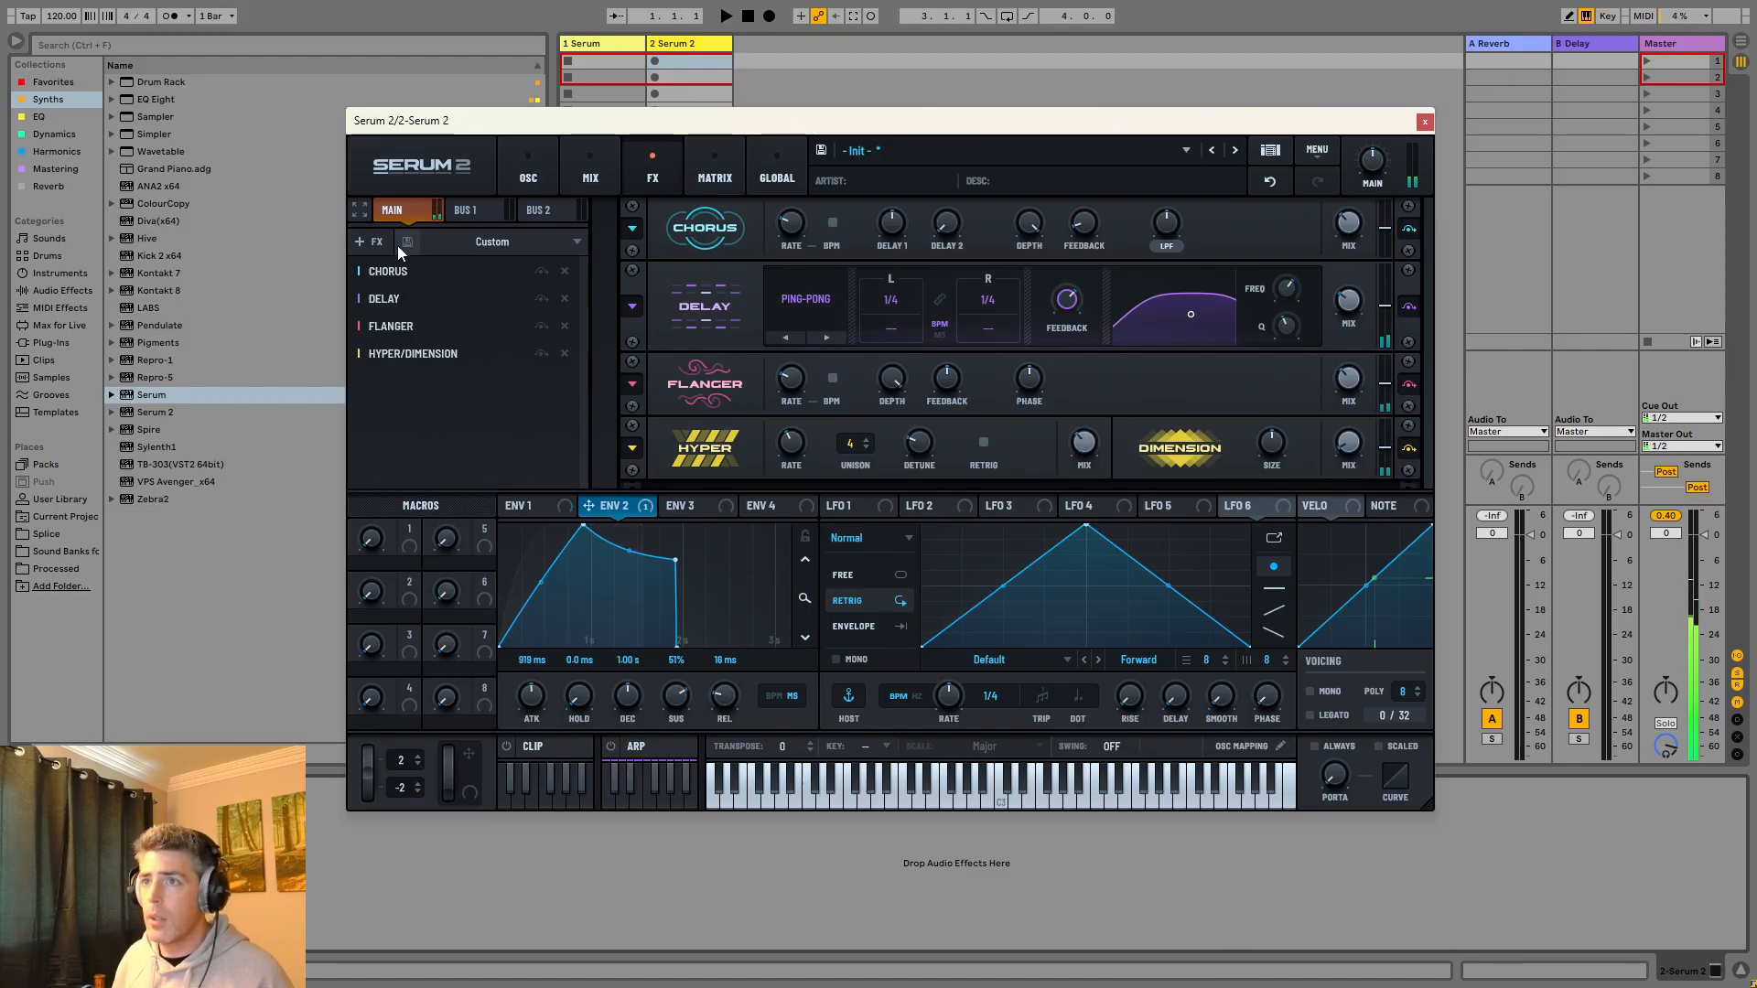
Add a plate reverb and an equalizer whose low band is a low cut at 197 Hz with Q 46.
left_click(371, 242)
left_click(397, 491)
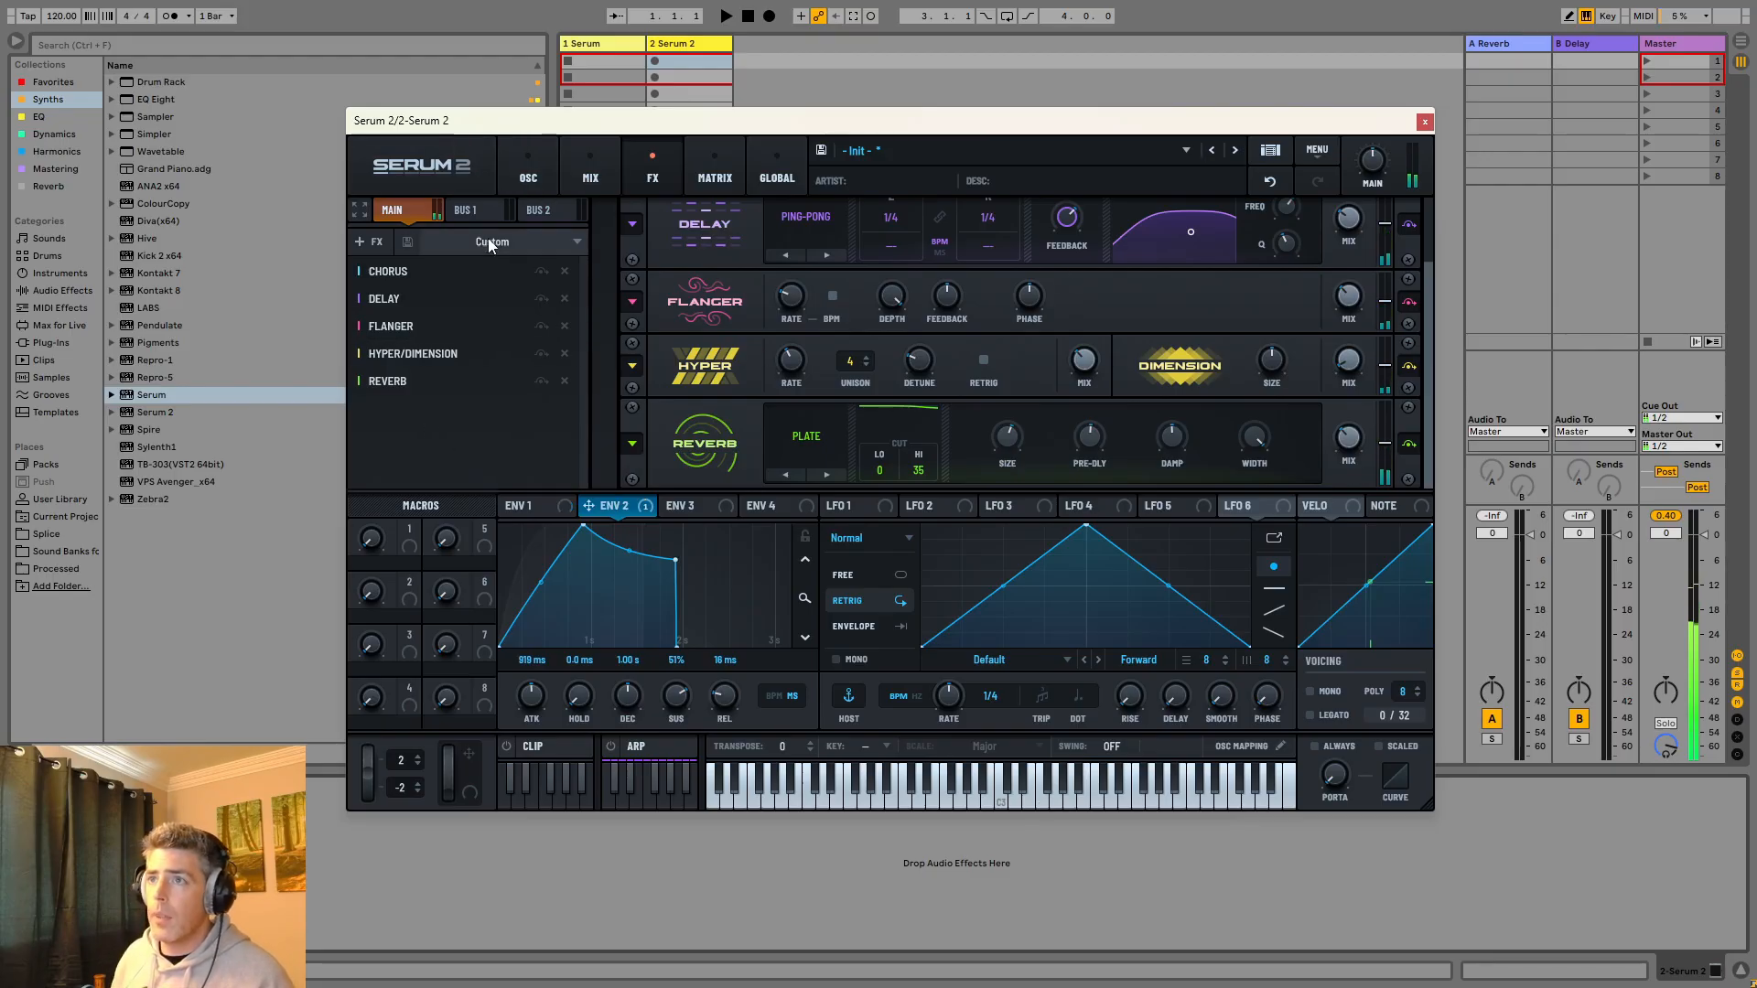
left_click(370, 243)
left_click(404, 389)
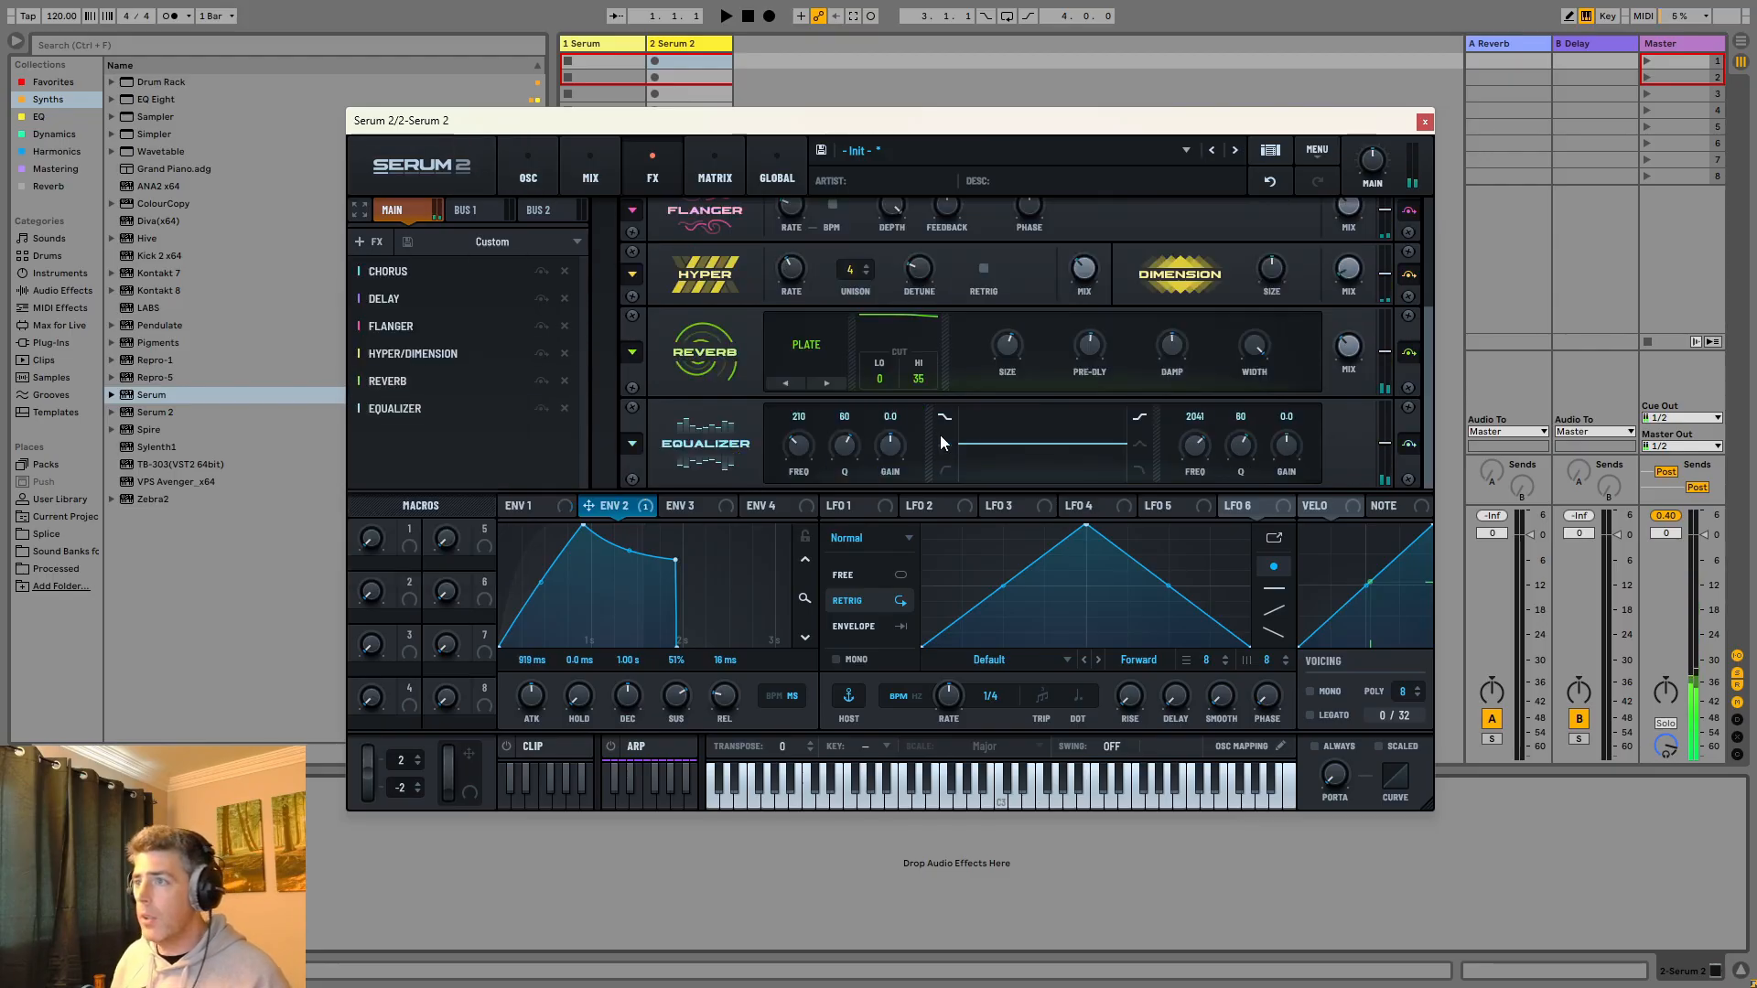
left_click_drag(839, 467, 846, 482)
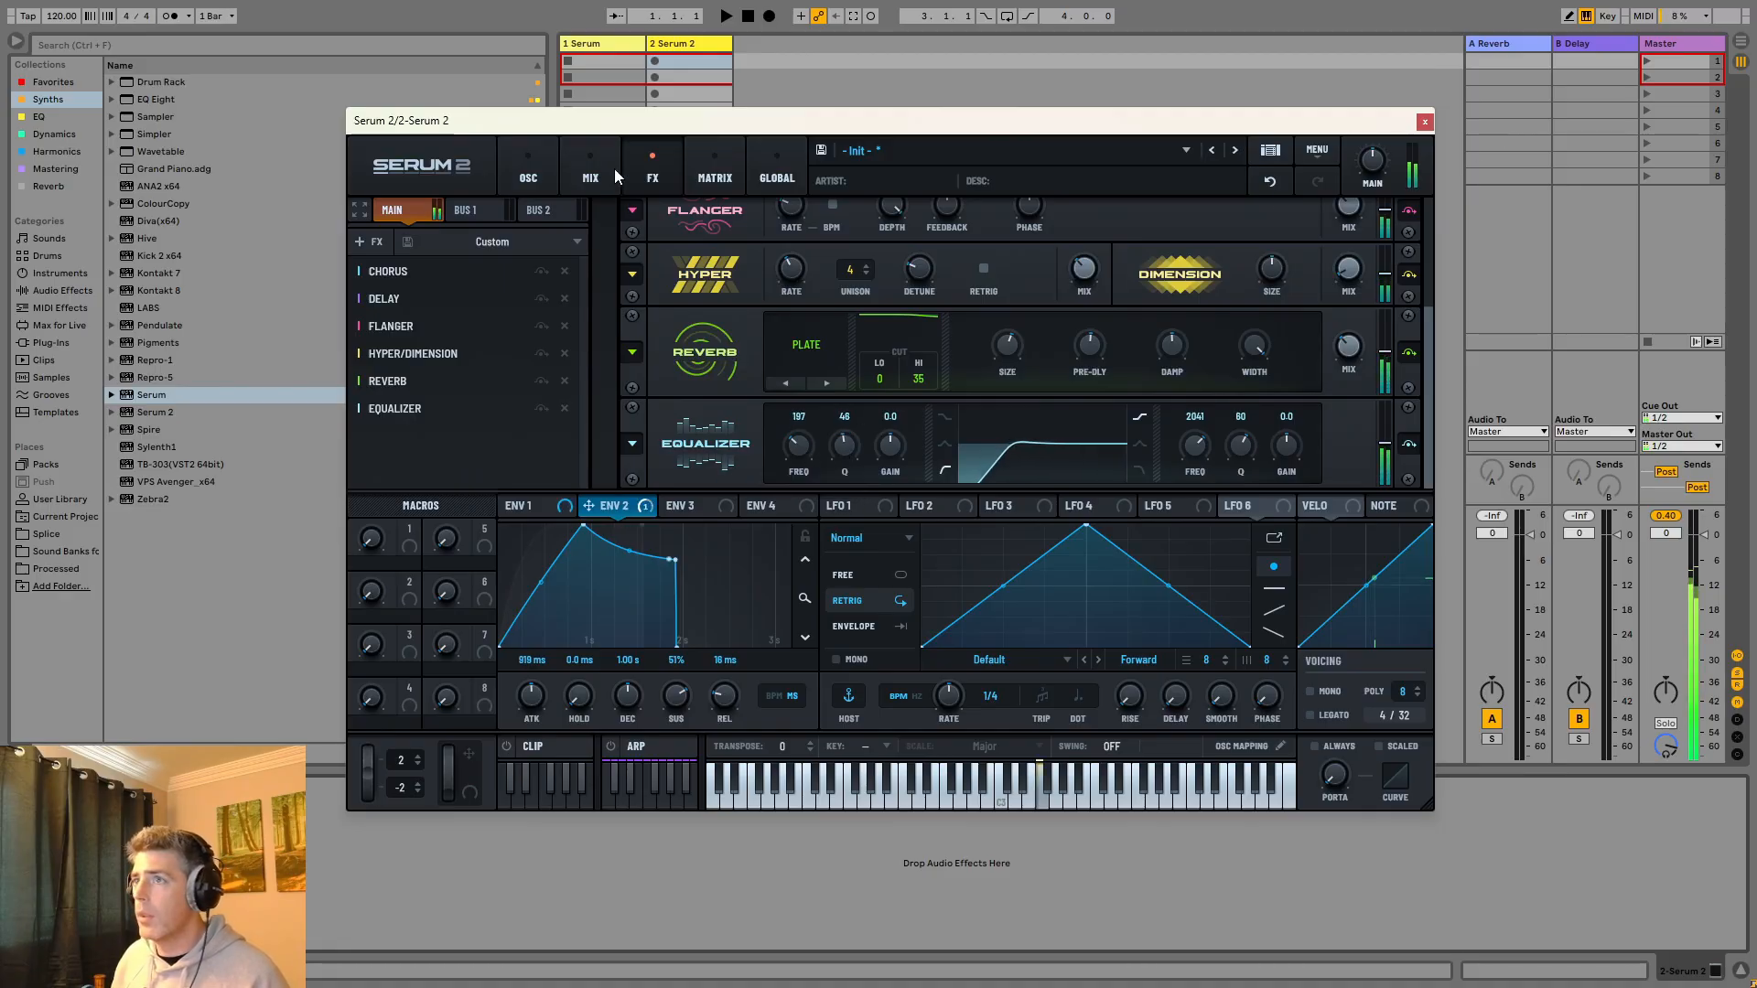
Switch the sub oscillator to the last pulse waveform and fine-tune oscillator A's FM (Sub) warp amount.
left_click(528, 174)
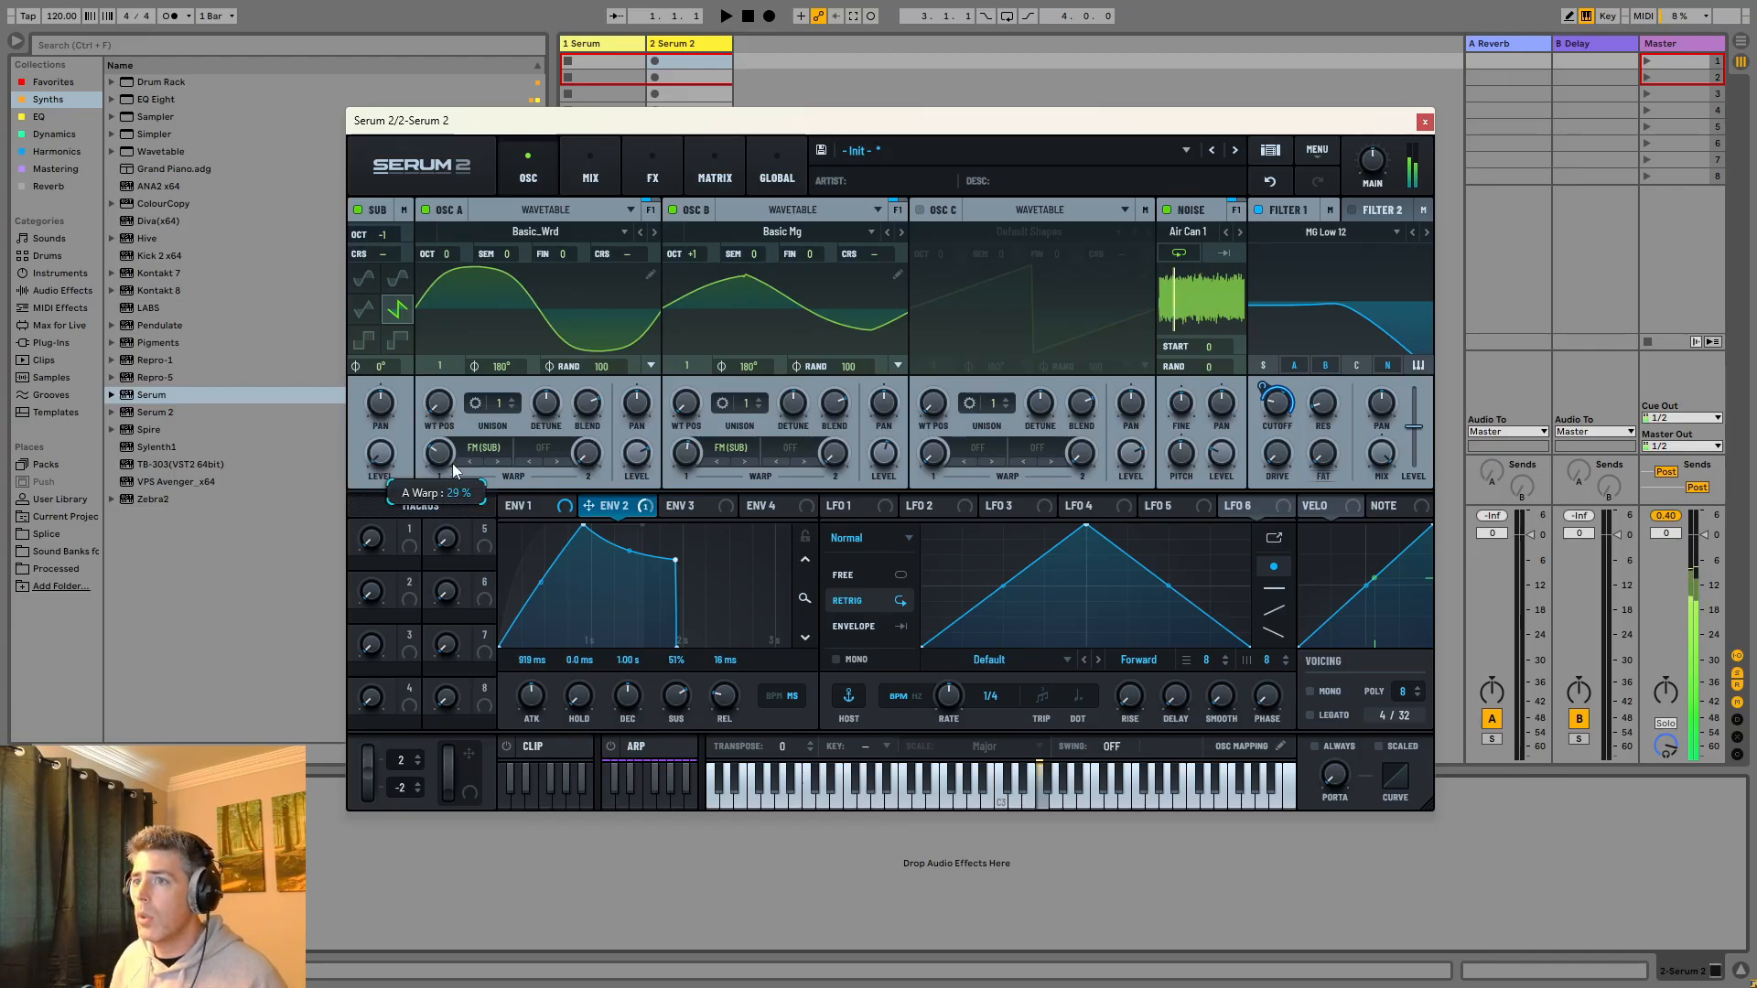
left_click(385, 283)
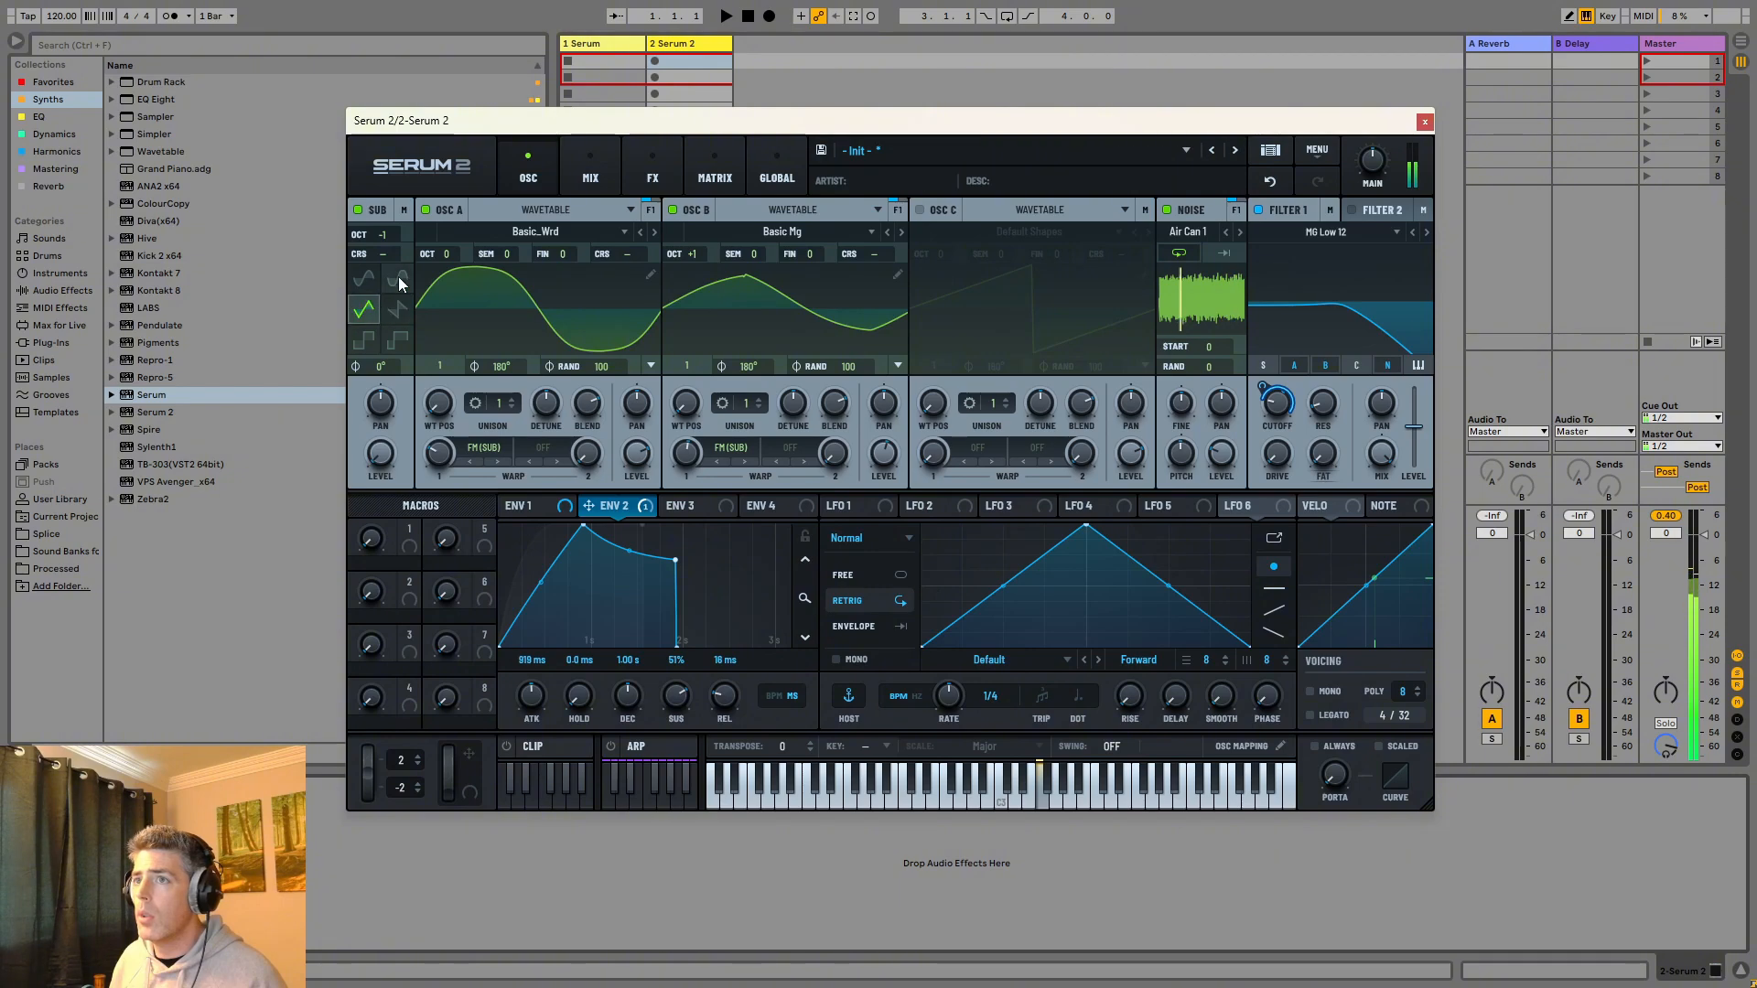
left_click(397, 340)
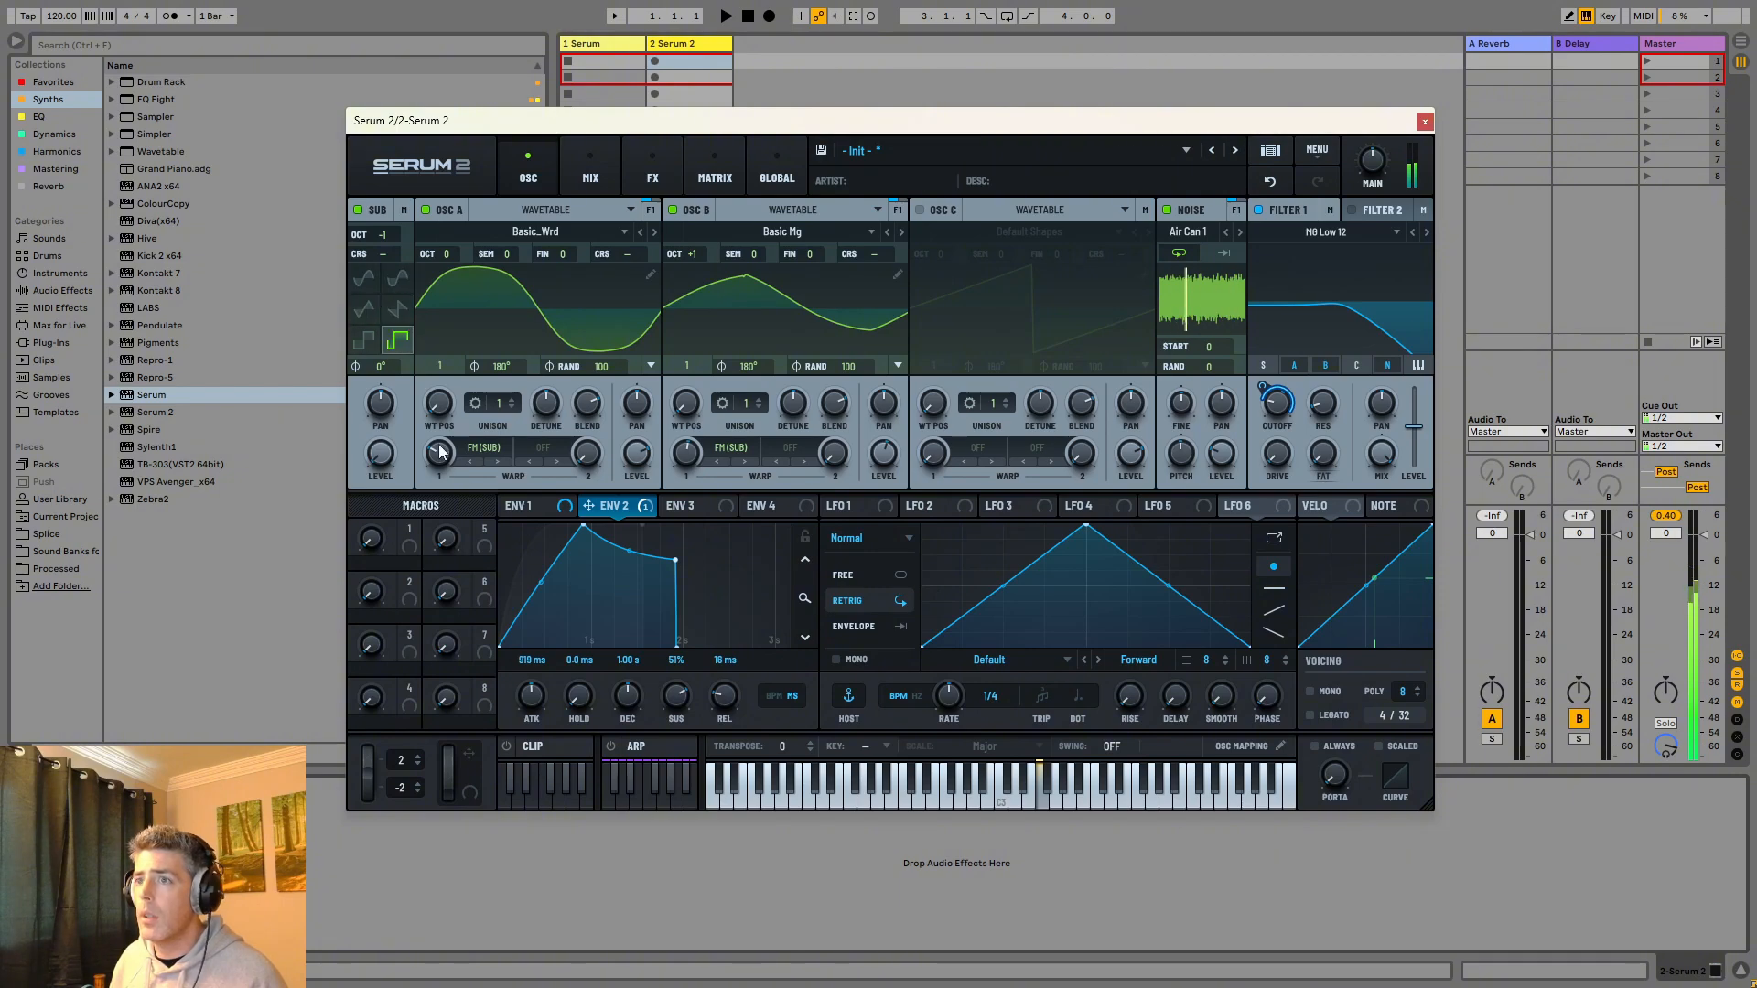
left_click_drag(442, 455, 446, 445)
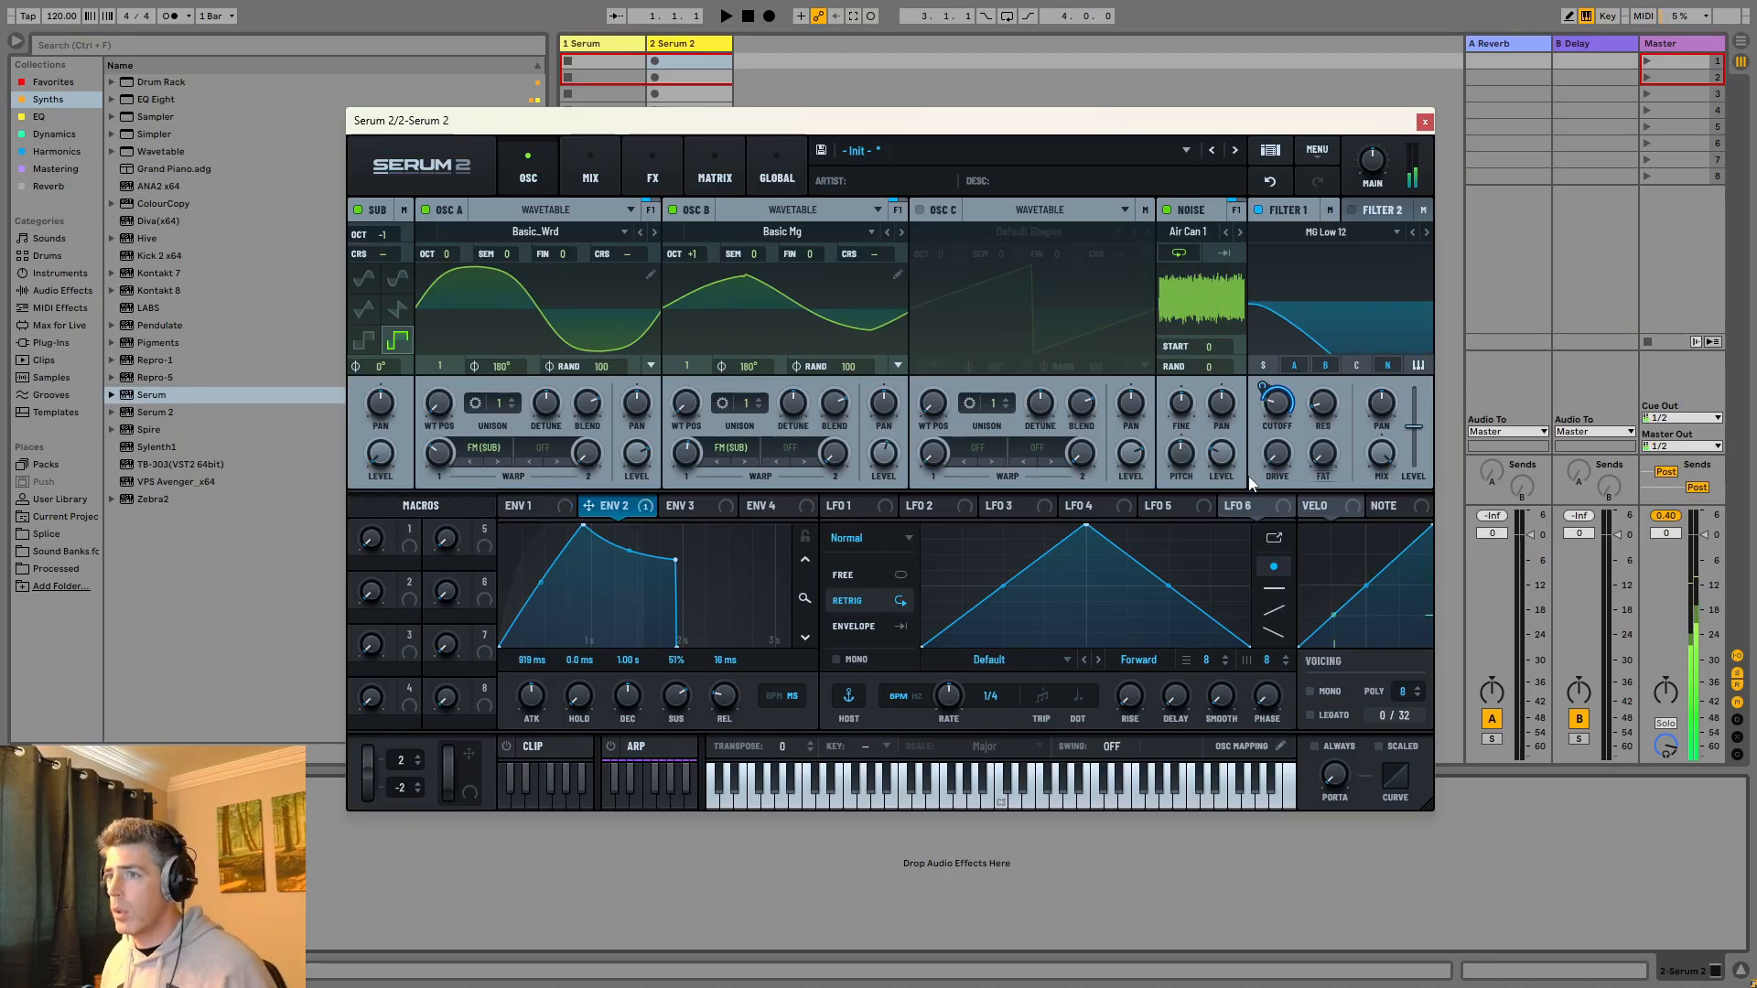
Adjust the filter cutoff and set Envelope 1's sustain to -6.8 dB.
mouse_move(1258, 409)
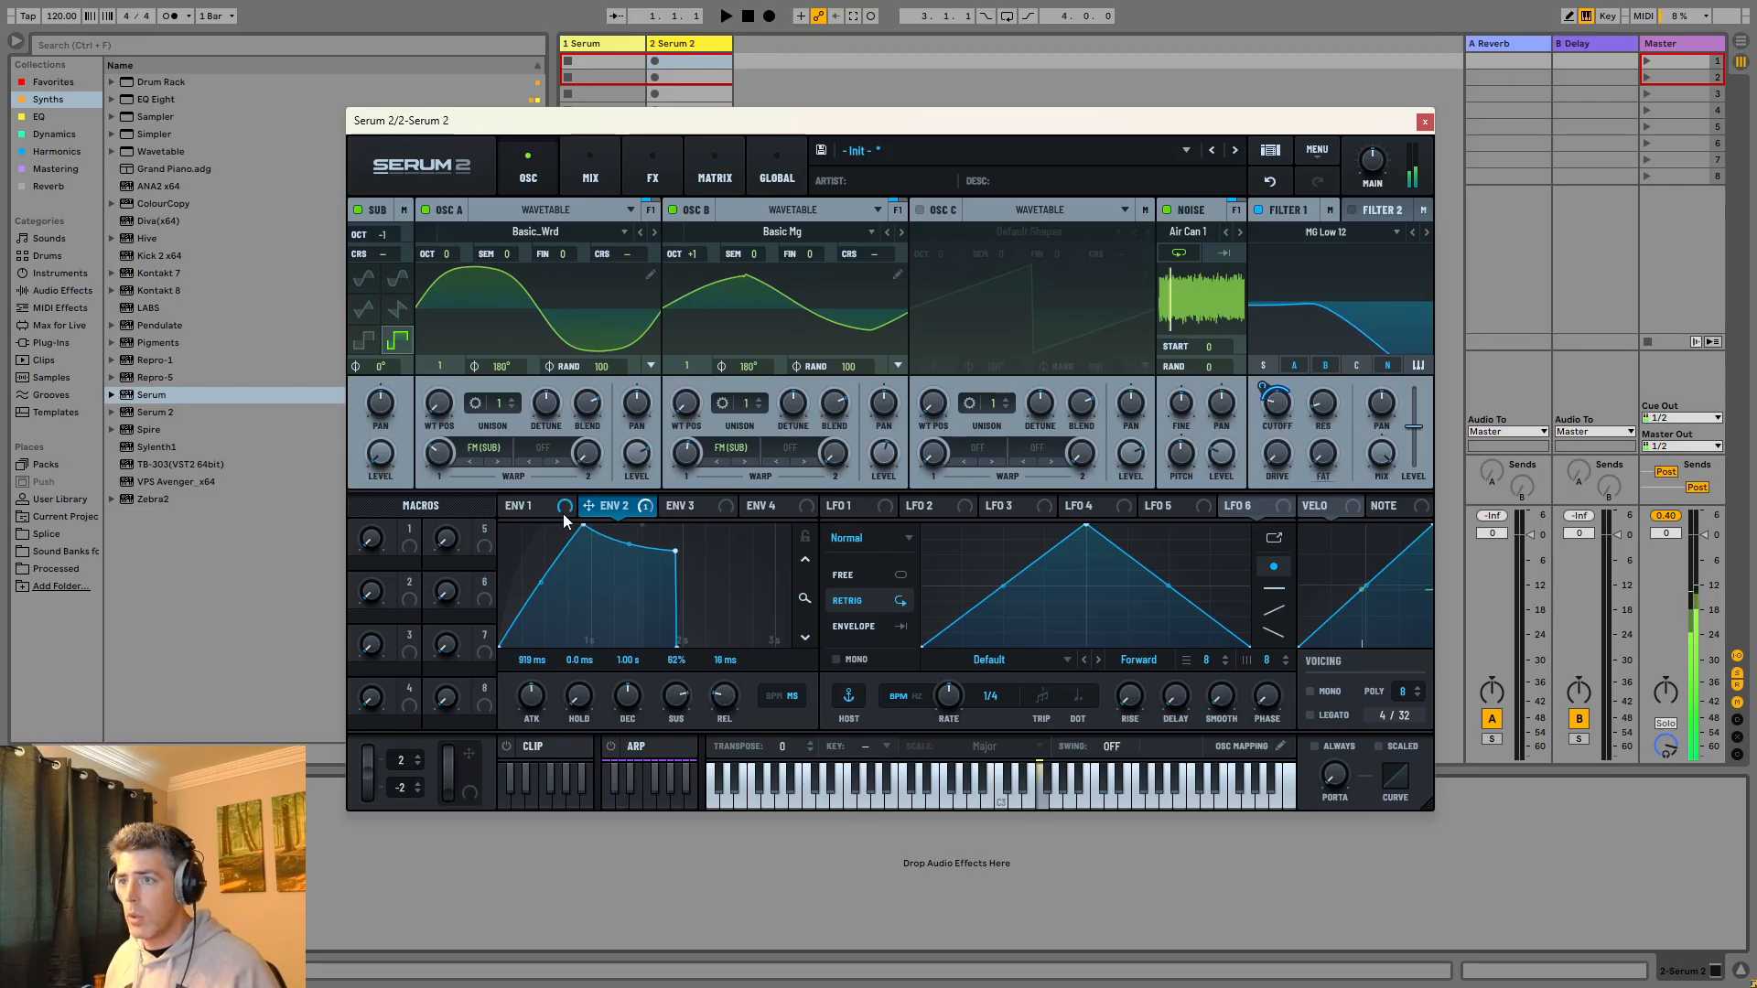
left_click_drag(672, 703, 671, 738)
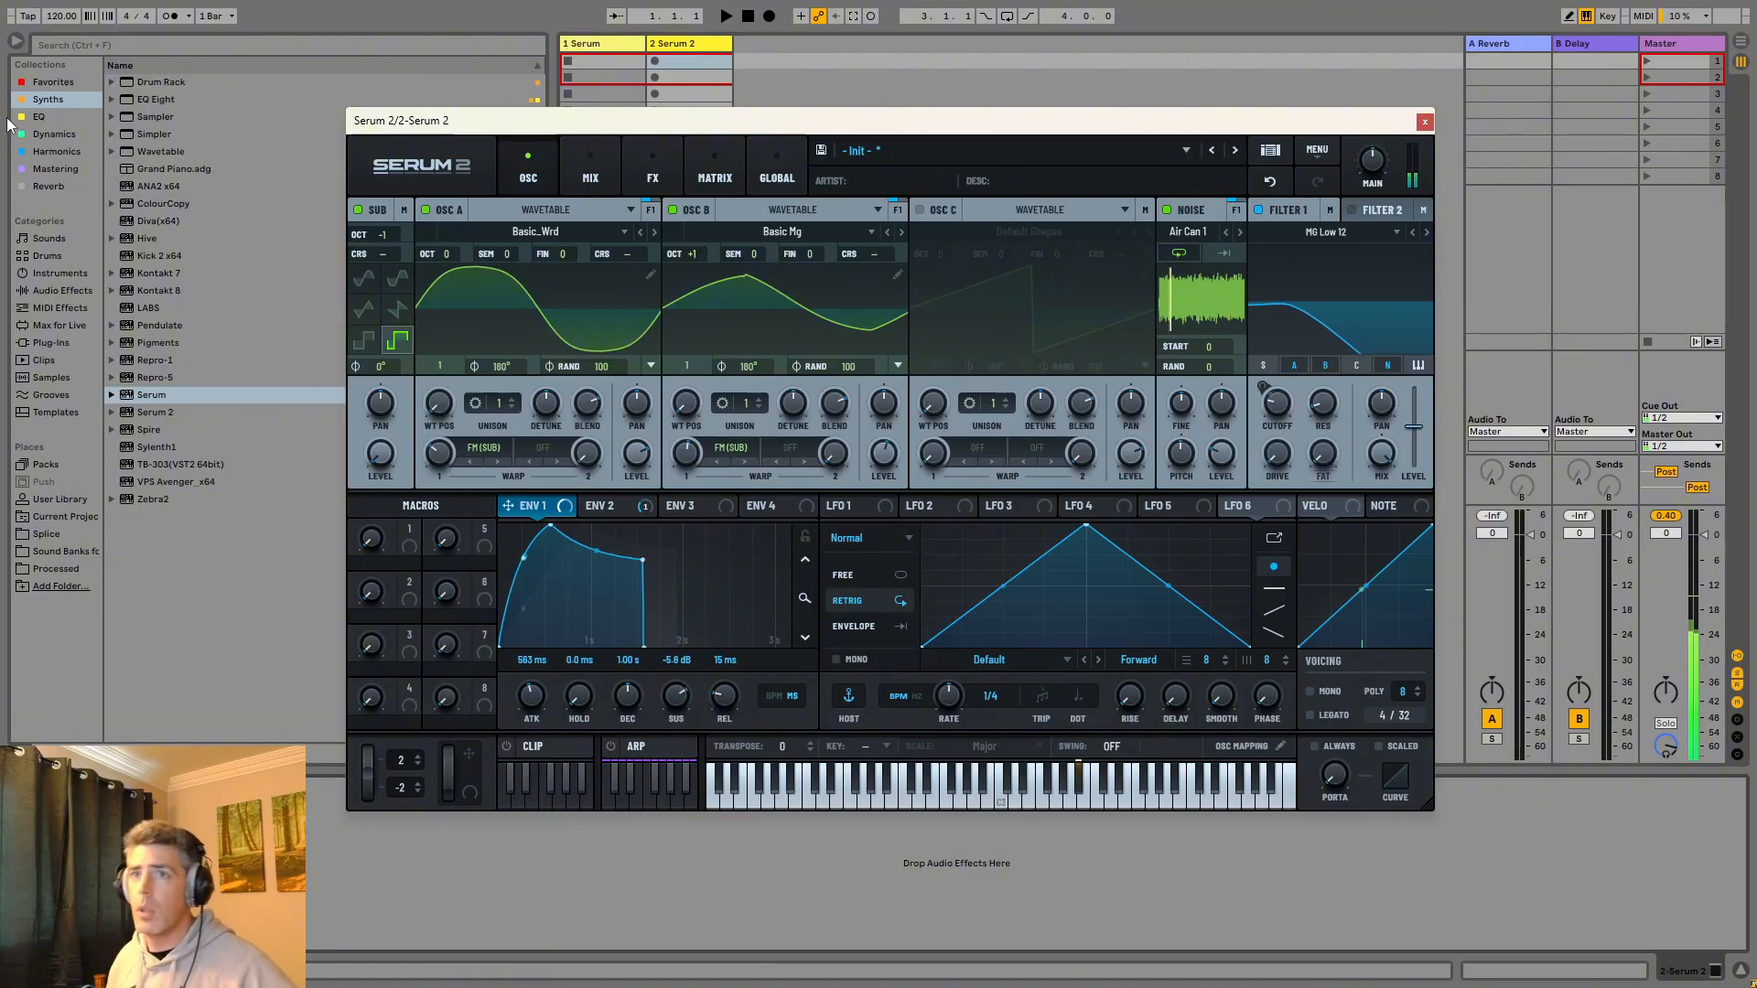
Add the Blackhole reverb from the Reverb collection after Serum 2 on the second track.
left_click(60, 187)
left_click_drag(158, 98, 326, 858)
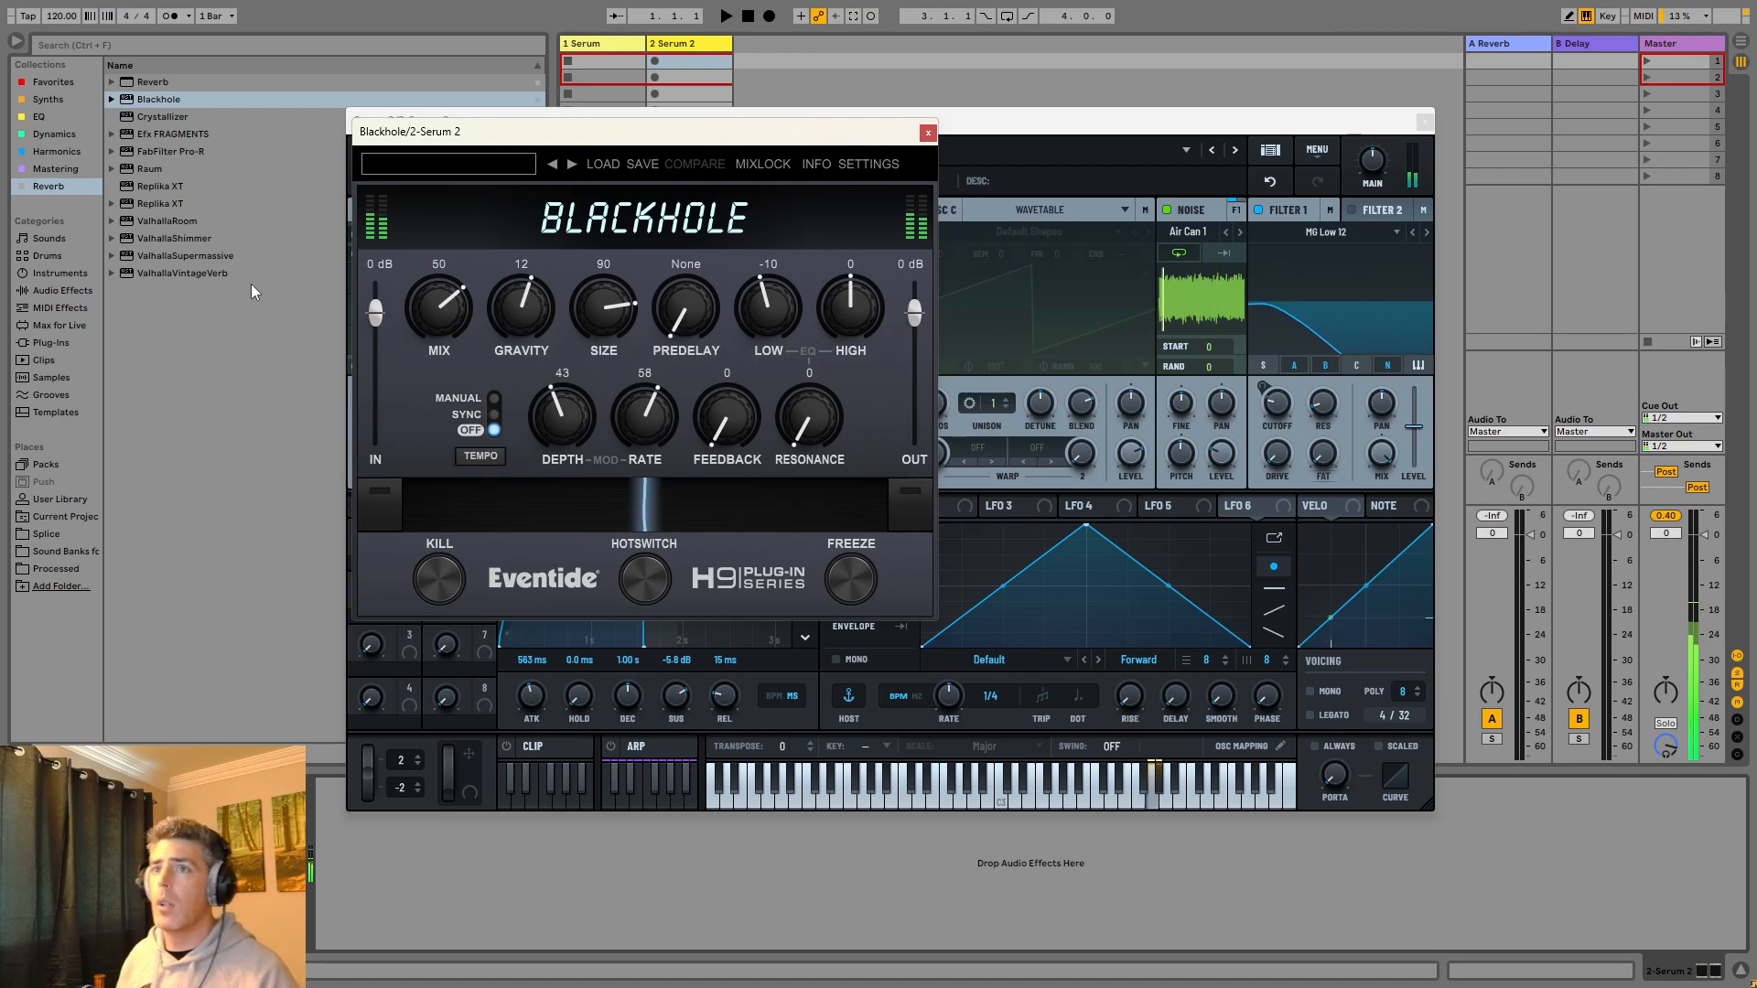
left_click(159, 172)
Add the favorite Delay effect ahead of Blackhole with its dry/wet at 44%, and close both plug-in windows.
left_click(46, 84)
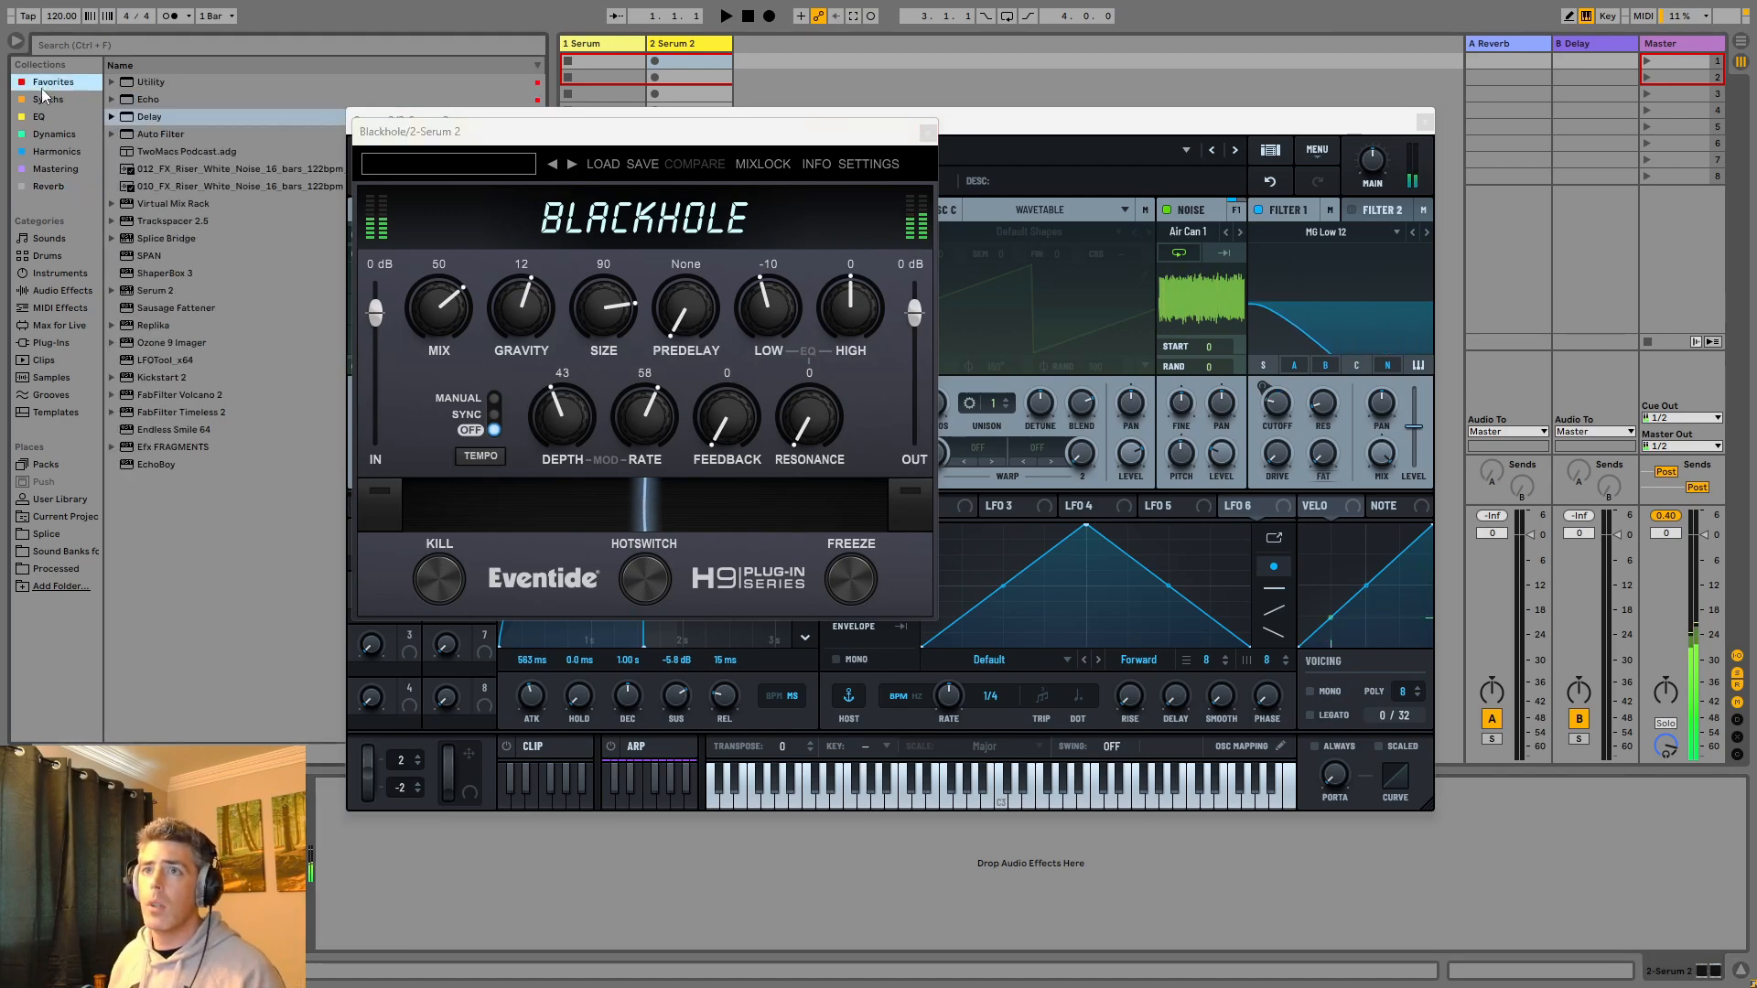
left_click(147, 83)
double_click(146, 116)
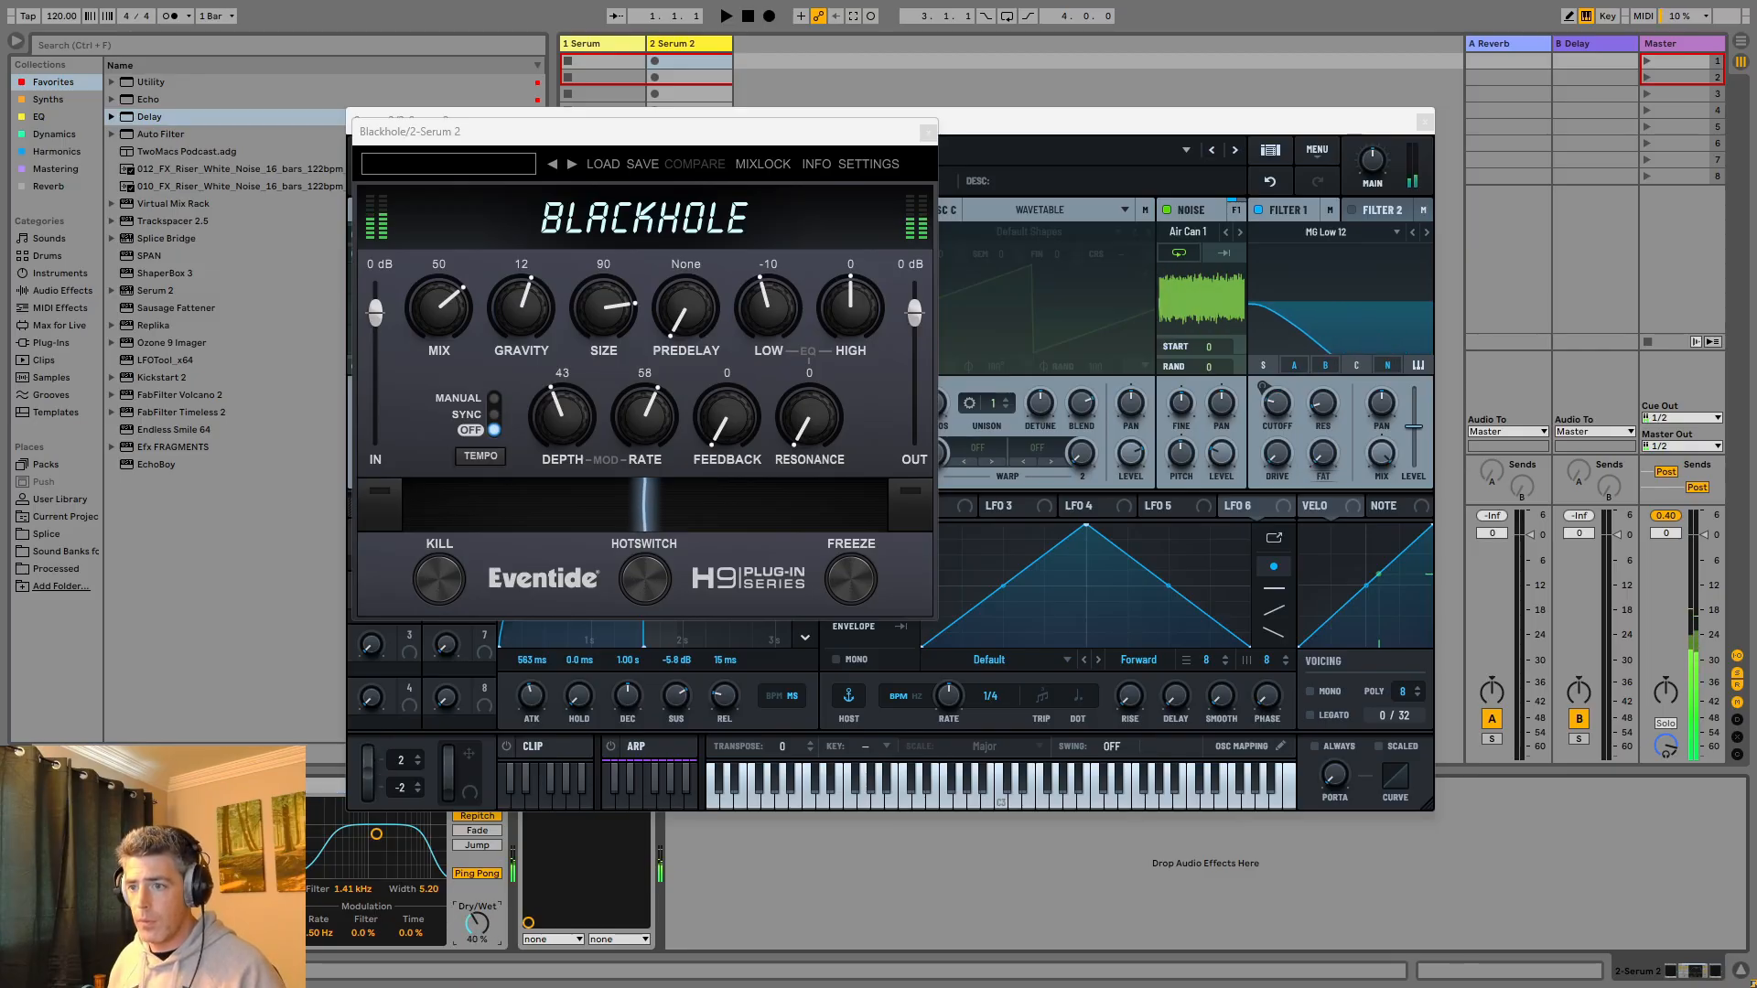
left_click_drag(476, 924, 476, 905)
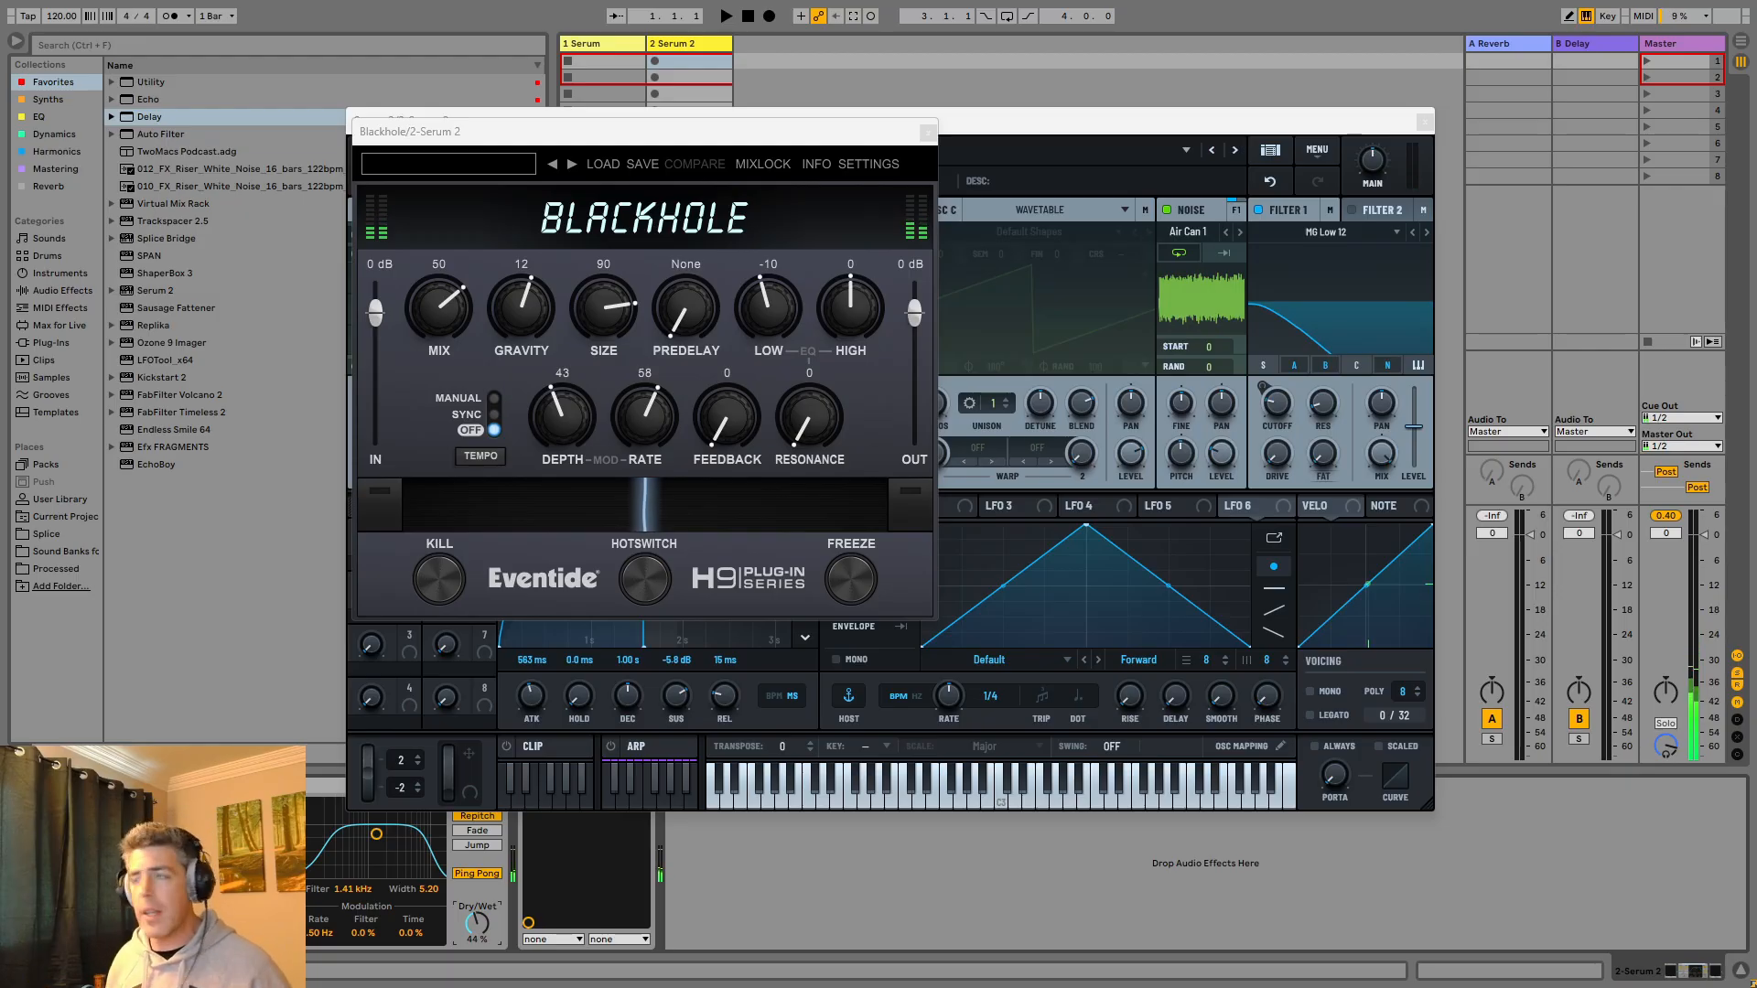
left_click(926, 131)
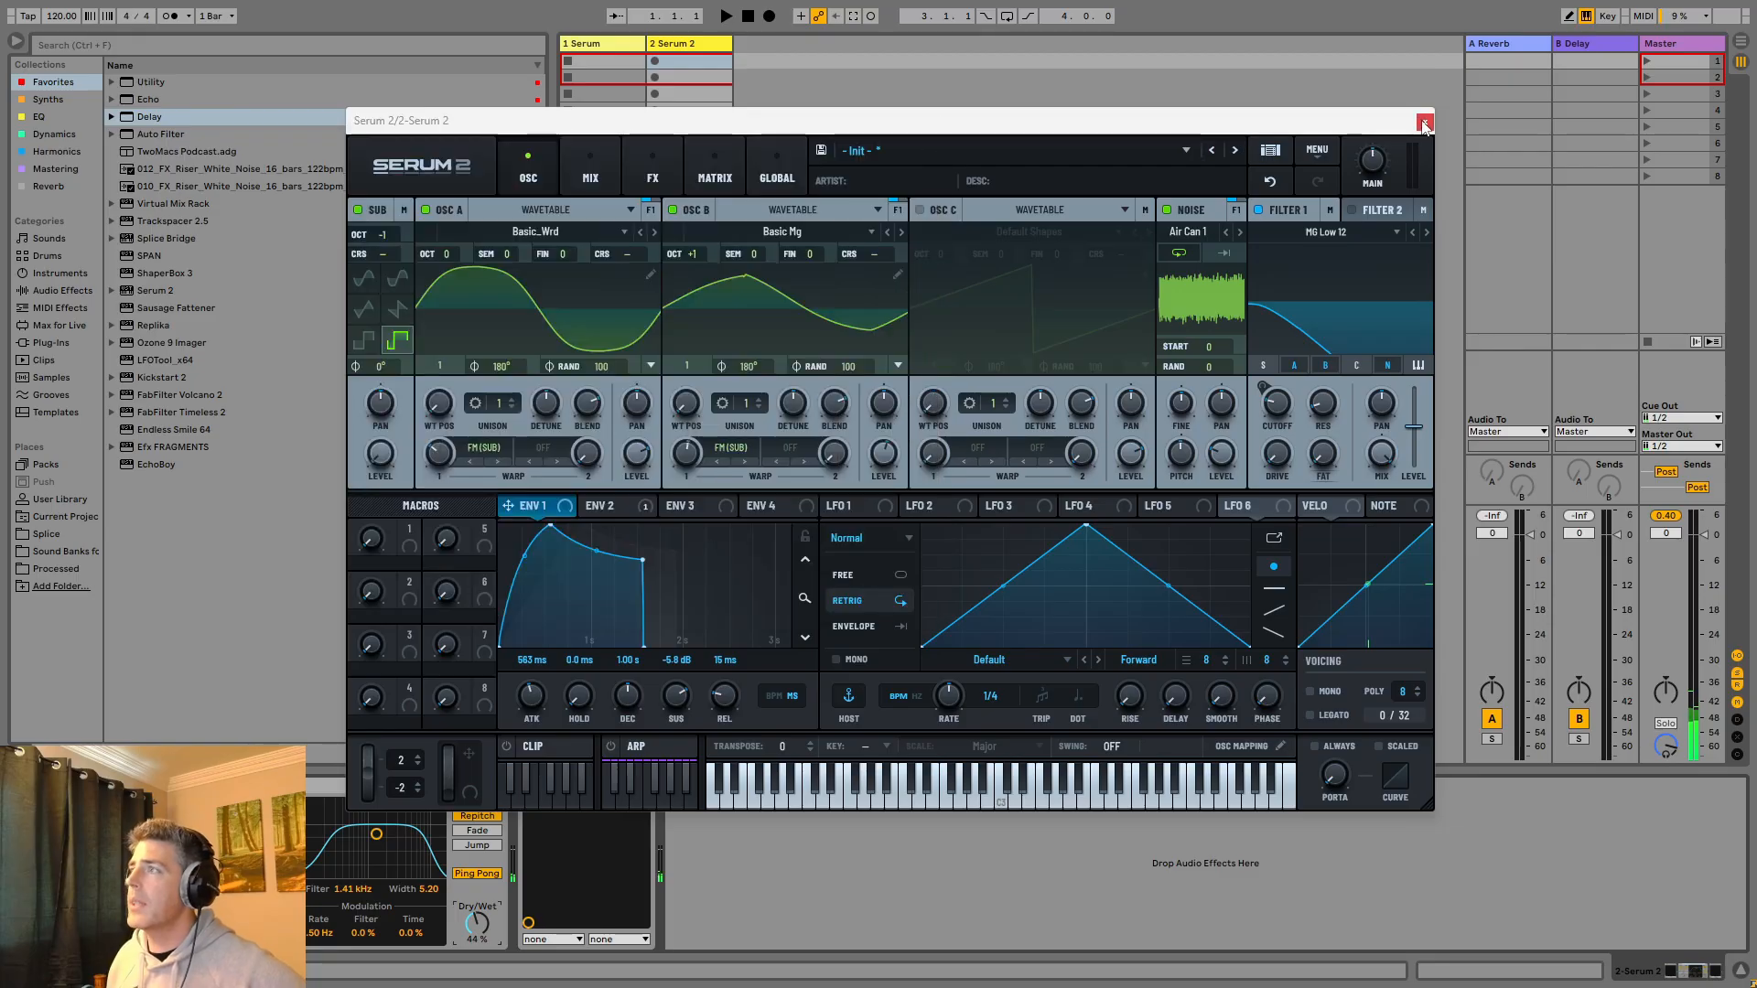
left_click(1423, 122)
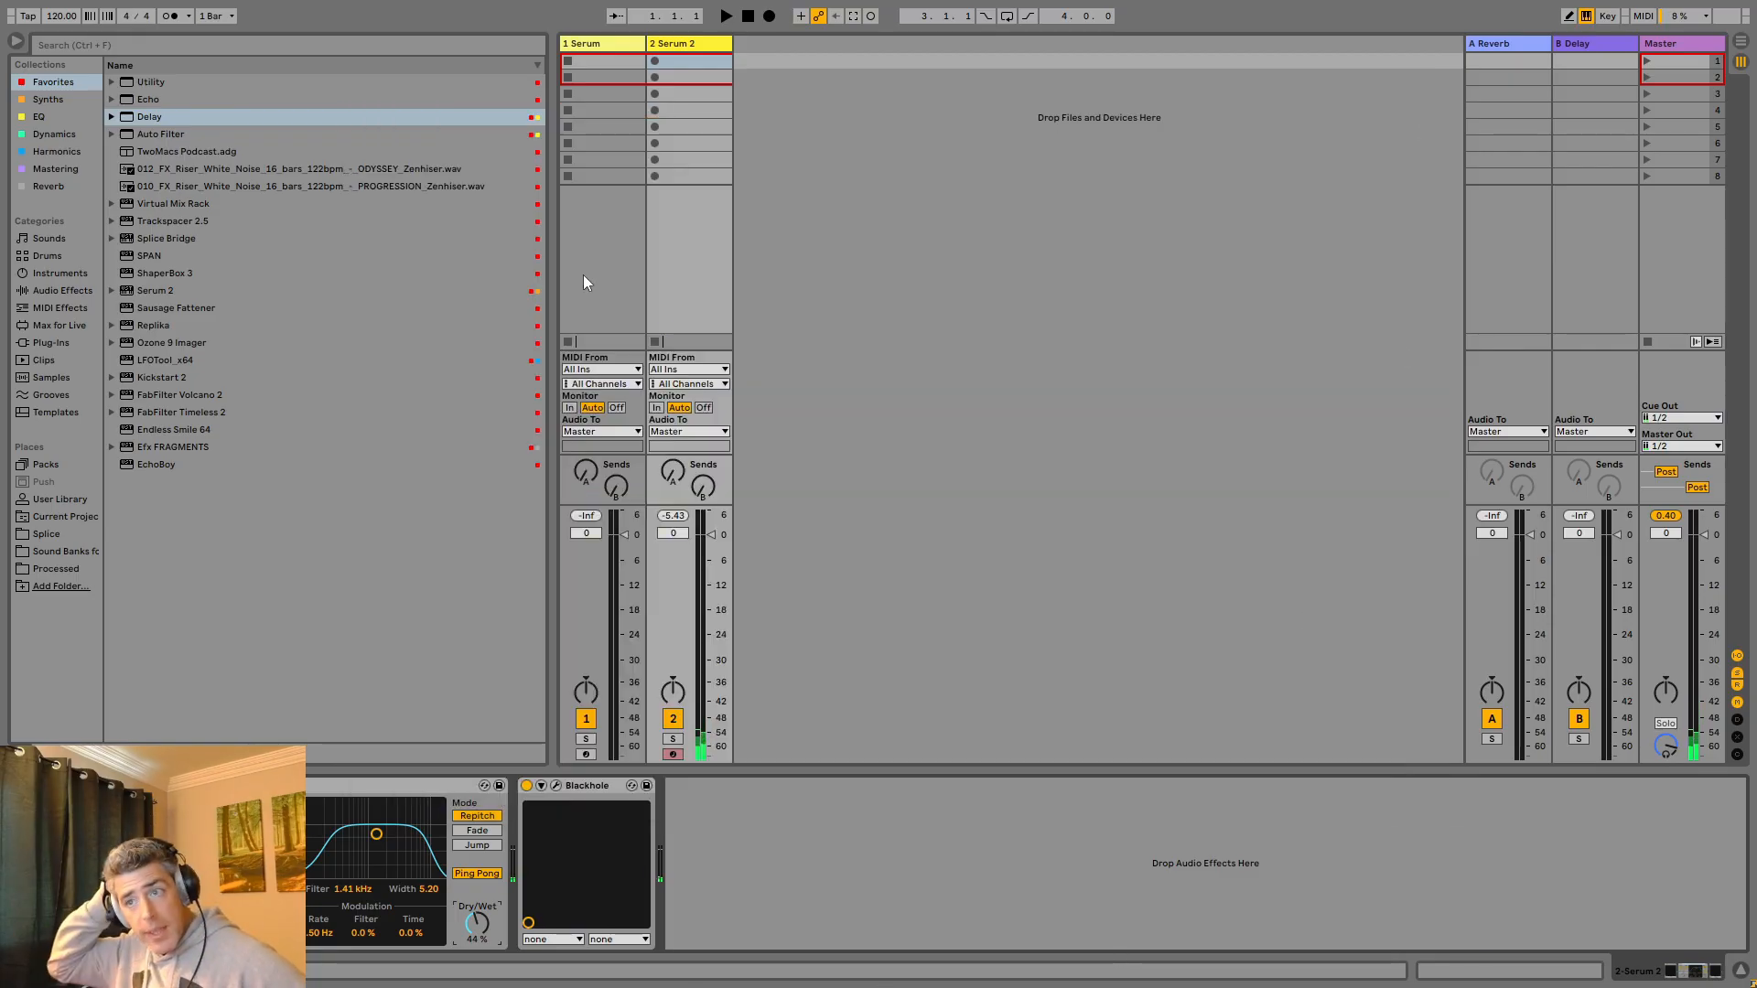